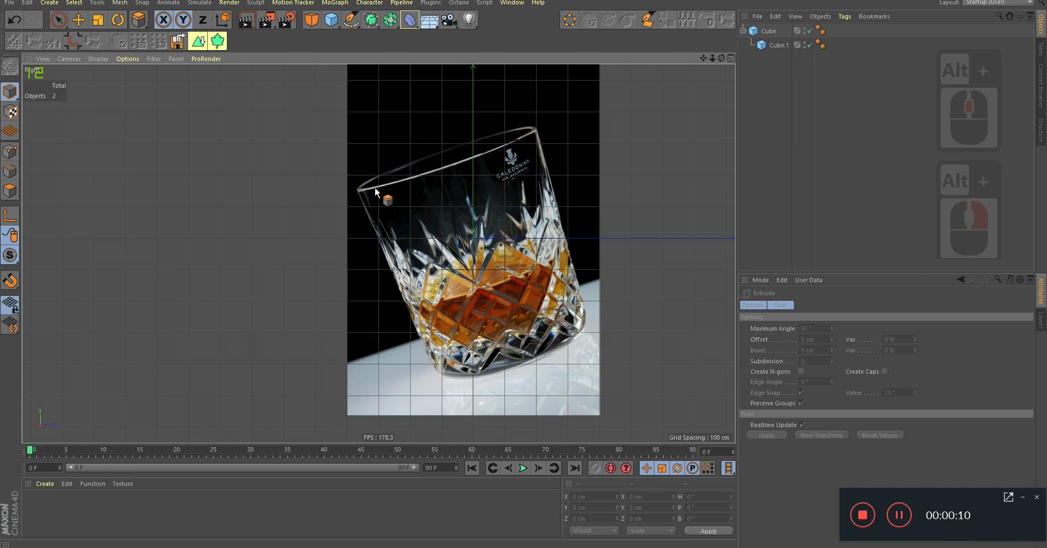
Rotate the right viewport's background photo until the tumbler stands upright, and offset it so the glass is centred on the vertical axis.
alt+right_drag(518, 190, 523, 190)
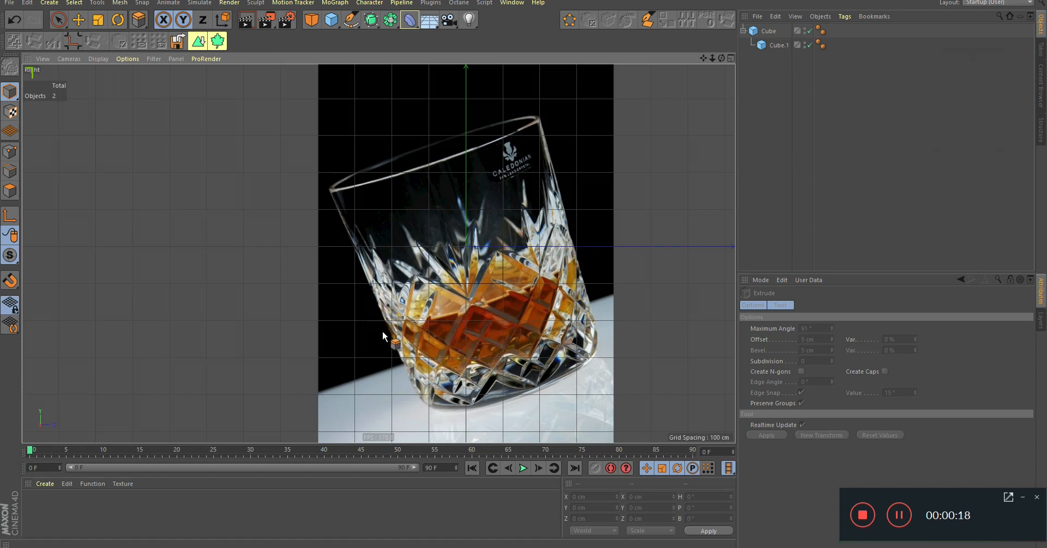
alt+right_drag(538, 308, 521, 297)
alt+middle_drag(521, 296, 509, 276)
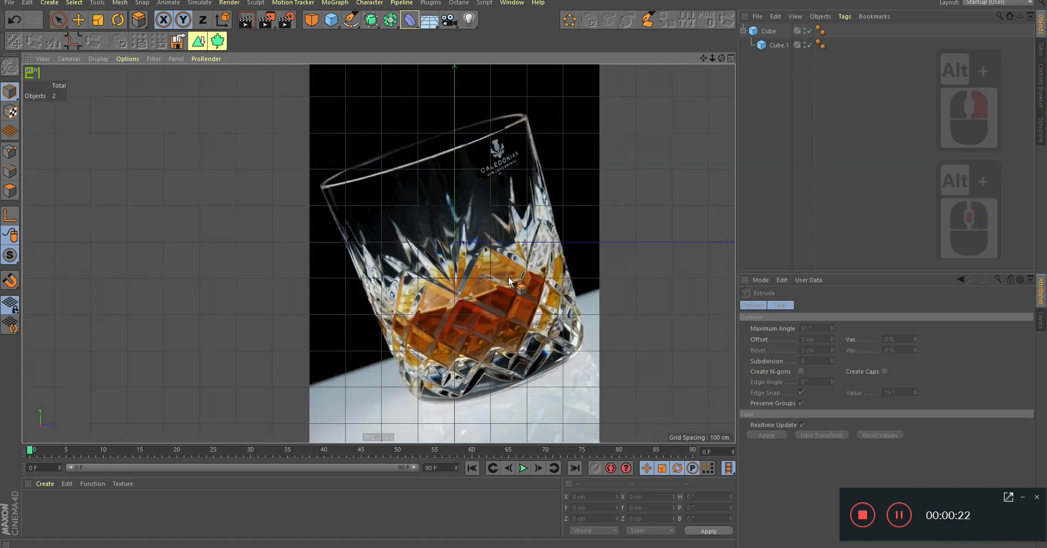
key(shift+v)
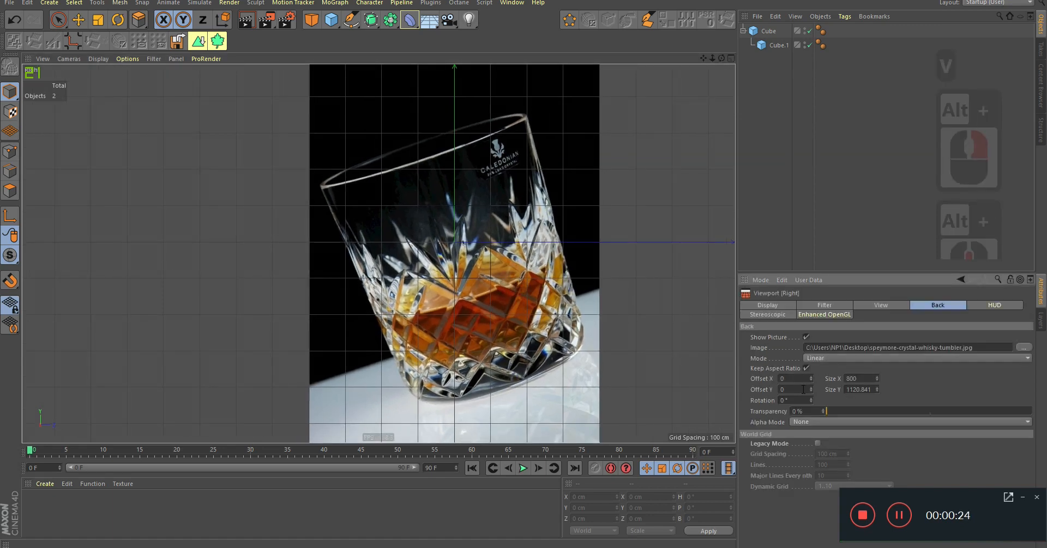
drag(809, 401, 811, 396)
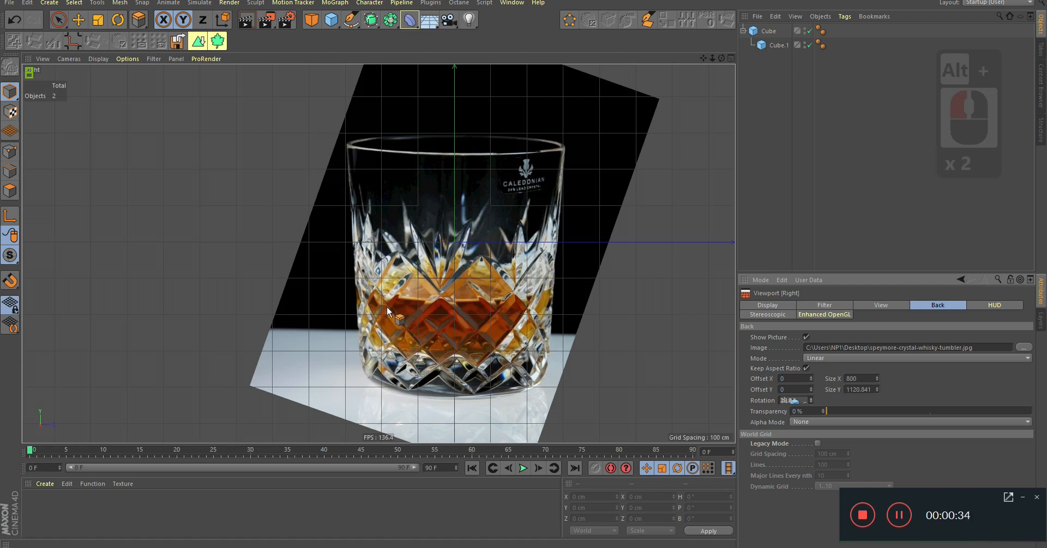
alt+drag(810, 389, 811, 371)
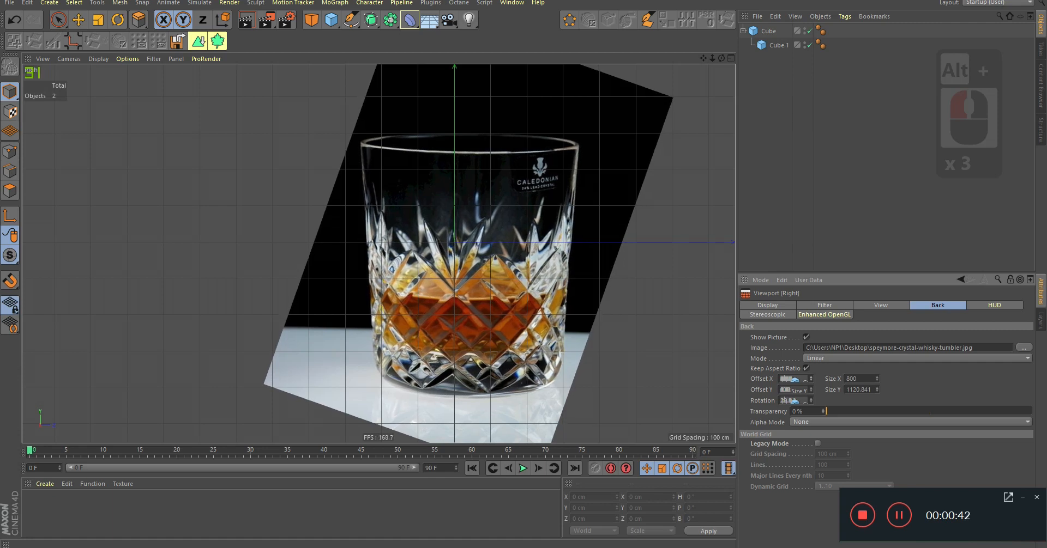
Using the Polygon Pen in point mode, trace the right half of the central spike along the vertical axis and split it below its tip.
mouse_move(430, 254)
alt+right_down()
mouse_move(466, 245)
mouse_move(440, 255)
alt+right_up()
alt+middle_drag(457, 288, 451, 262)
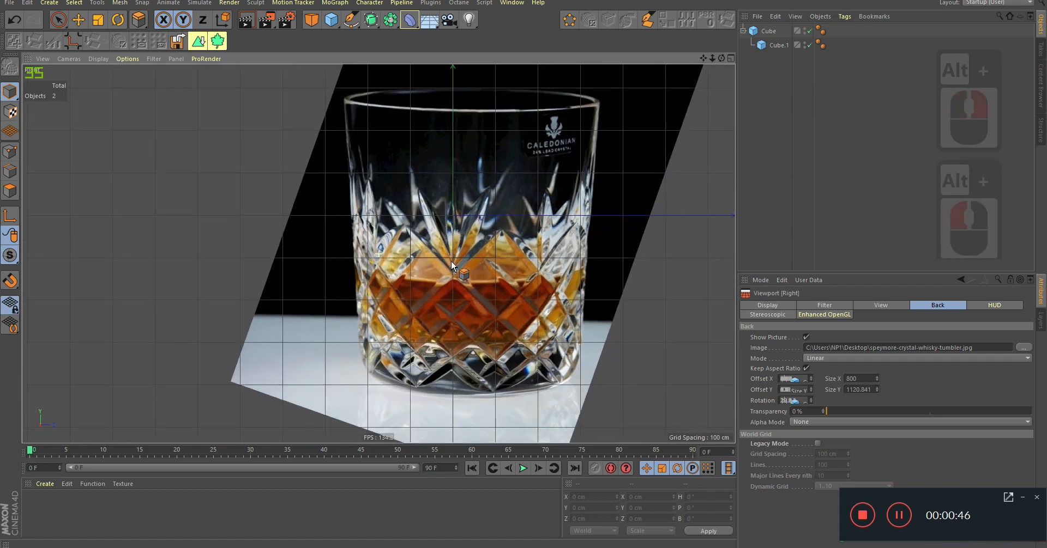
alt+right_drag(451, 266, 650, 97)
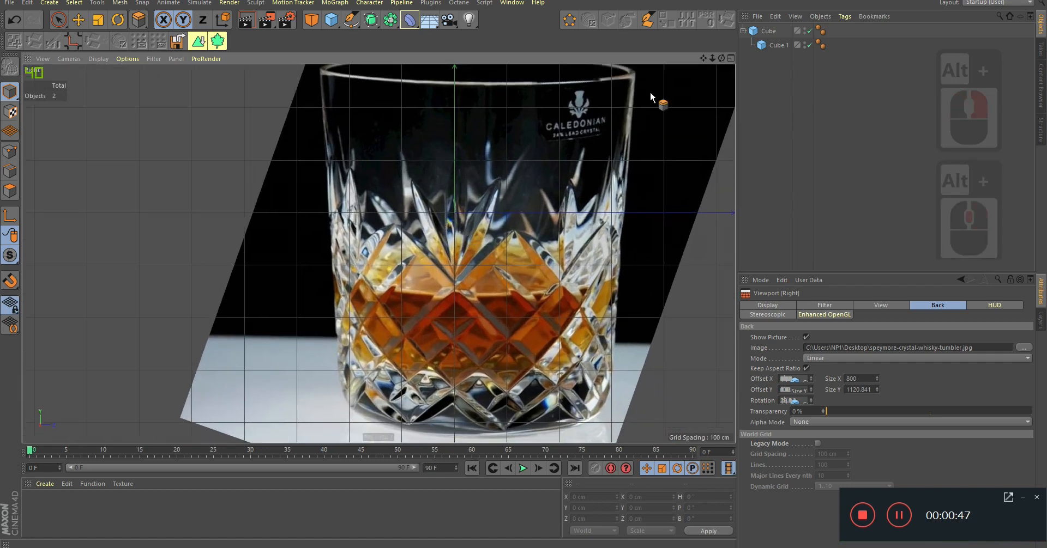
click(649, 20)
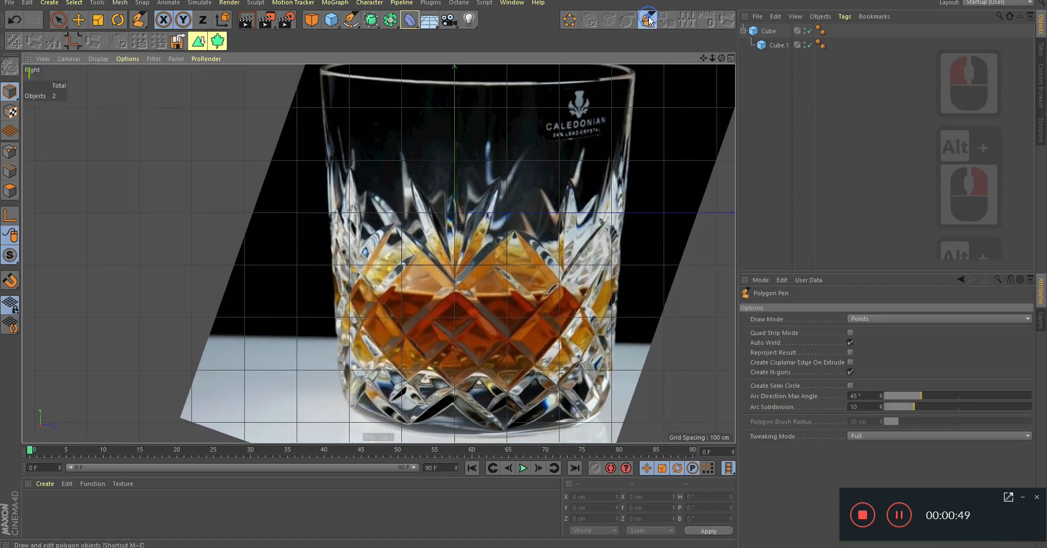
click(17, 150)
scroll(474, 211, up, 8)
alt+middle_drag(481, 221, 476, 243)
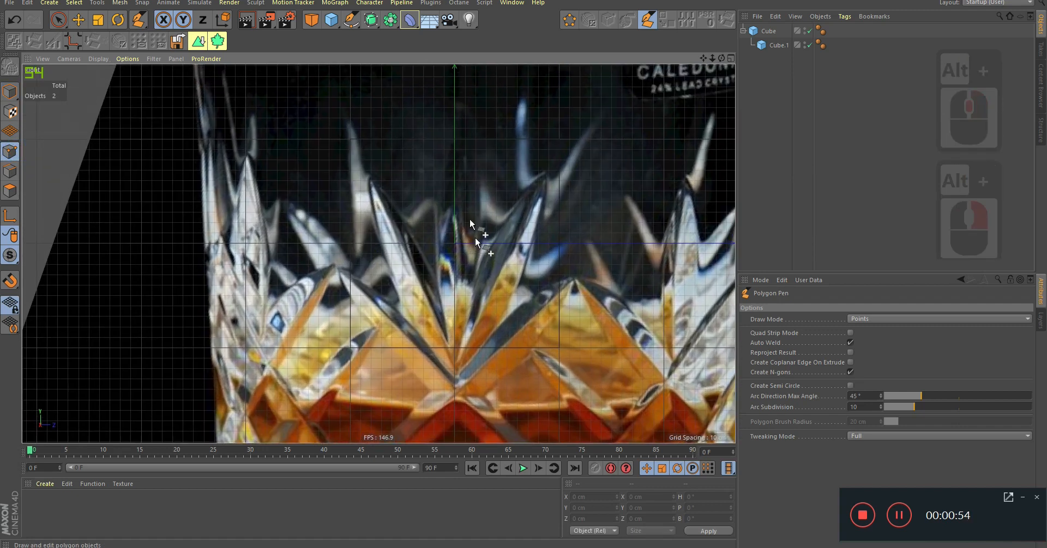
click(454, 147)
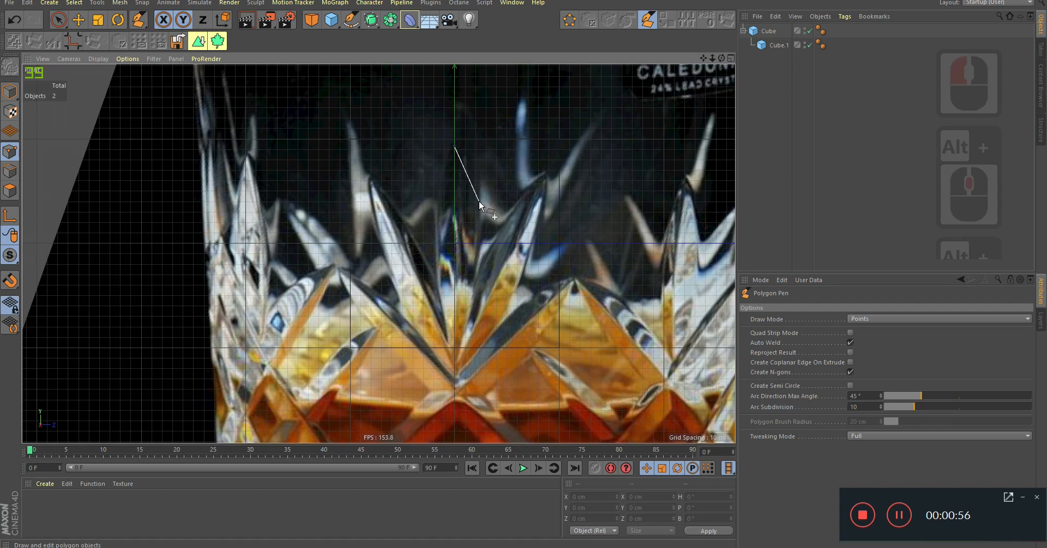
click(479, 202)
click(472, 298)
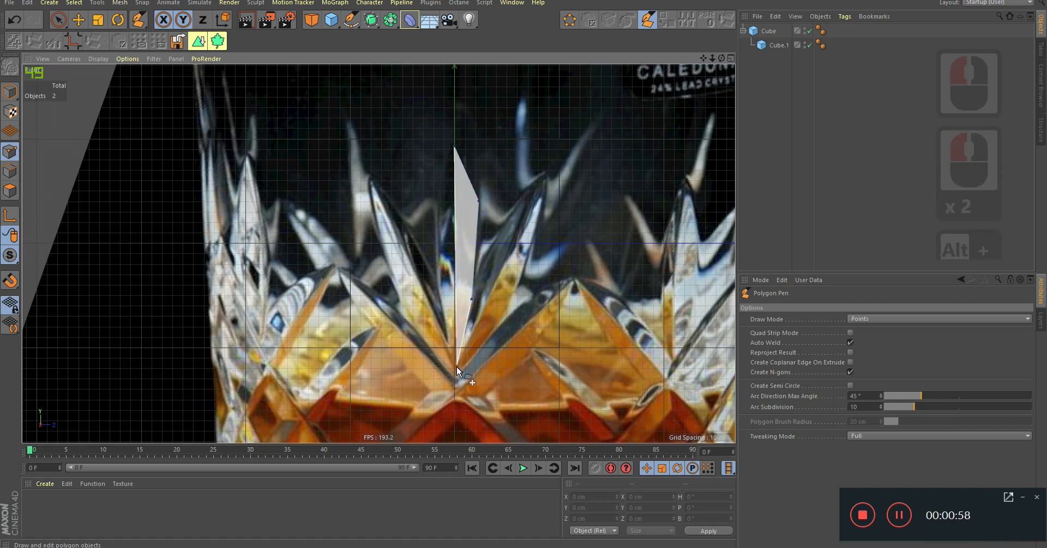
double_click(455, 390)
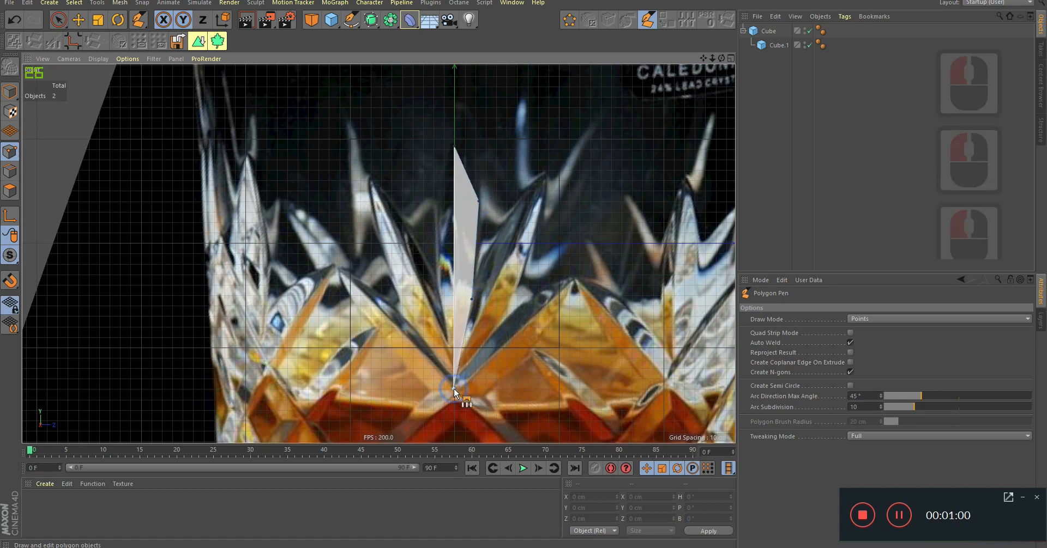
click(454, 299)
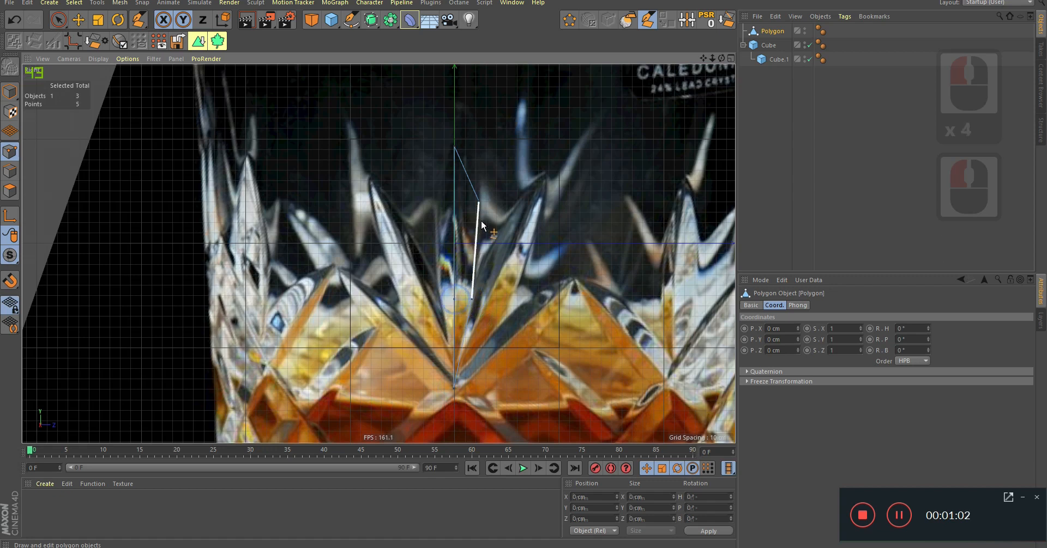
click(478, 201)
click(456, 199)
Draw adjoining facets fanning out to the right of the central spike, meeting at its base point.
alt+middle_drag(467, 396, 452, 349)
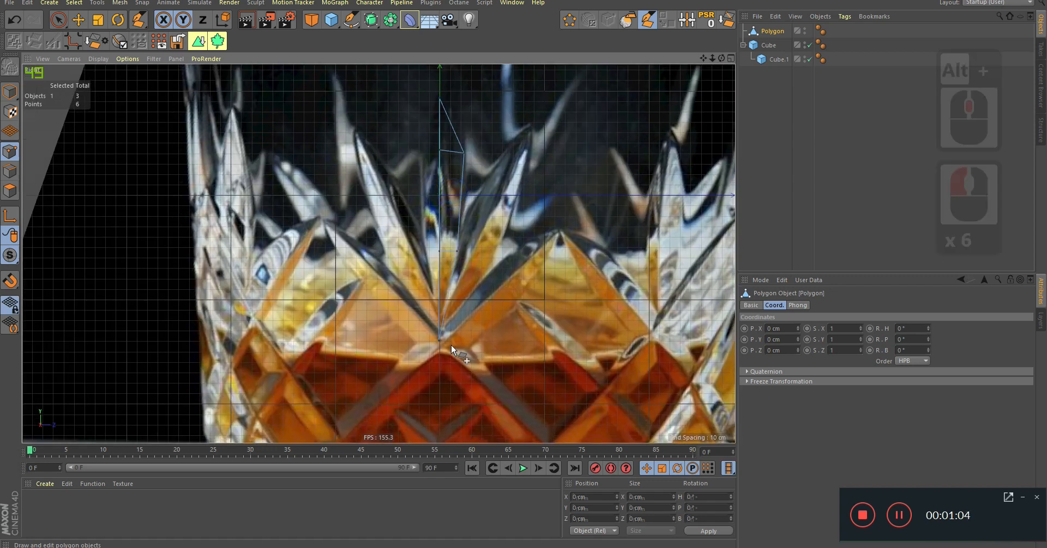
click(458, 251)
click(488, 271)
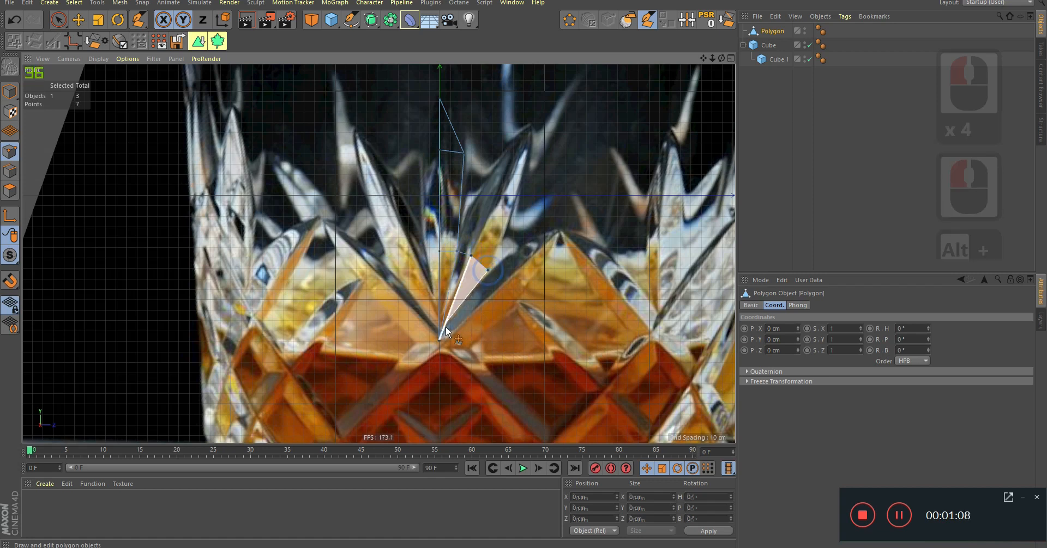
Extend the facets up the second spike with a quad and a pointed end facet that reaches the spike's tip.
drag(489, 270, 495, 204)
click(494, 203)
click(471, 255)
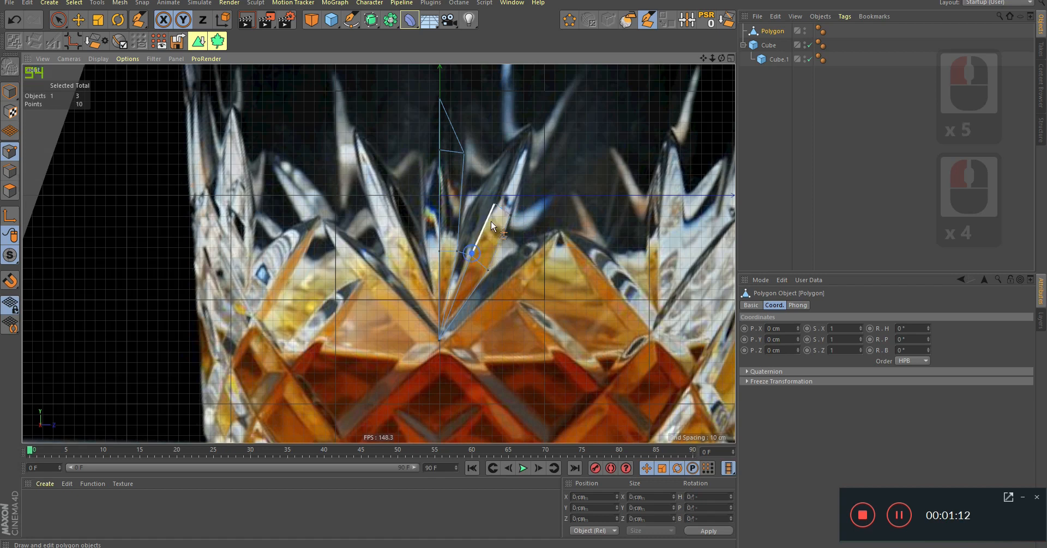
click(493, 204)
click(477, 195)
alt+middle_drag(494, 200, 445, 208)
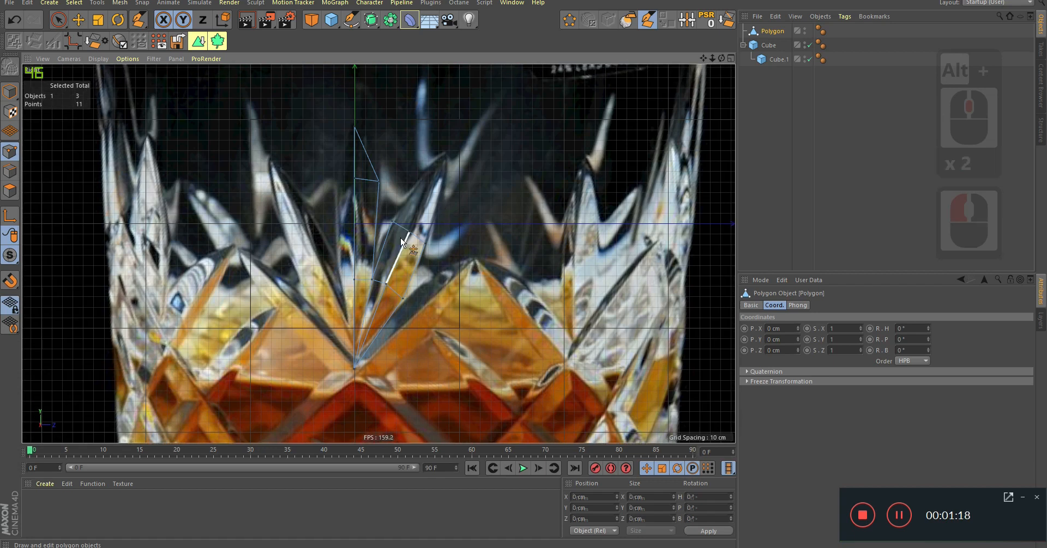
click(445, 155)
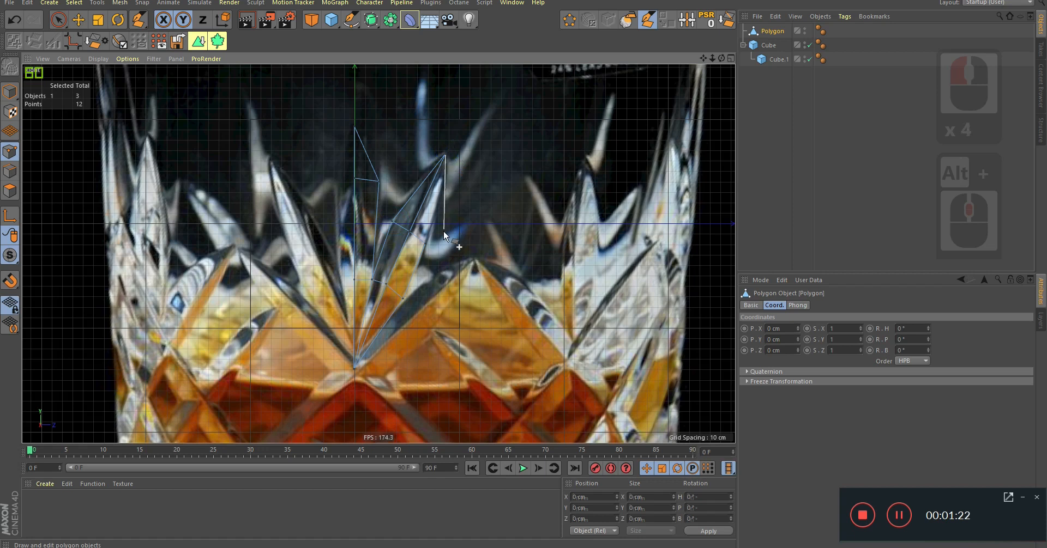
click(426, 244)
alt+middle_drag(428, 250, 475, 185)
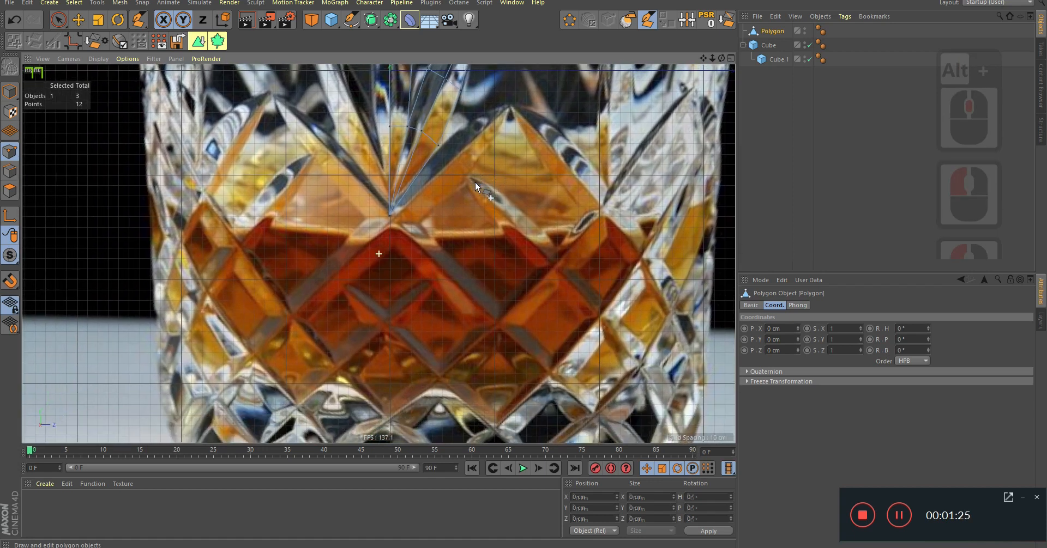
click(391, 223)
click(390, 223)
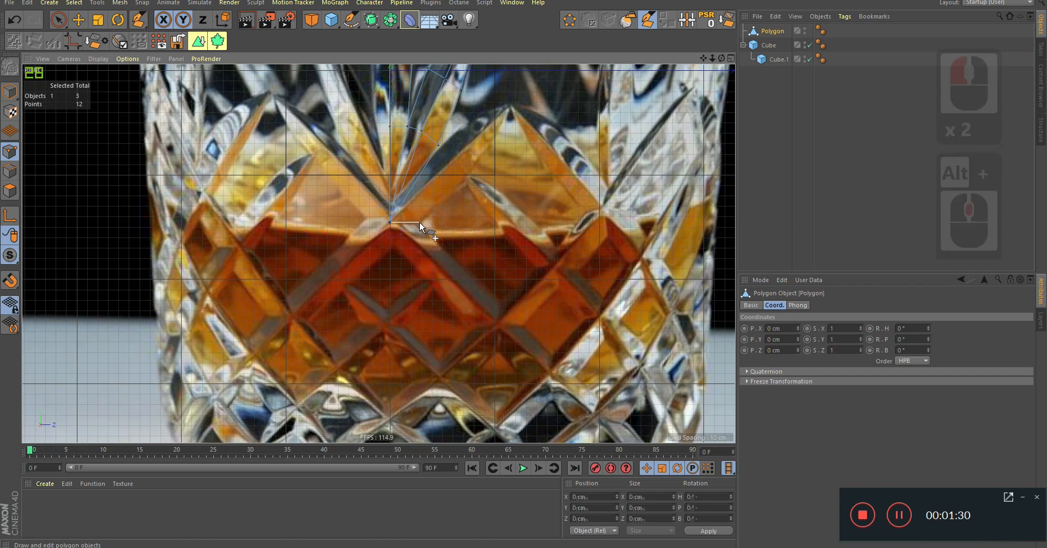
key(Escape)
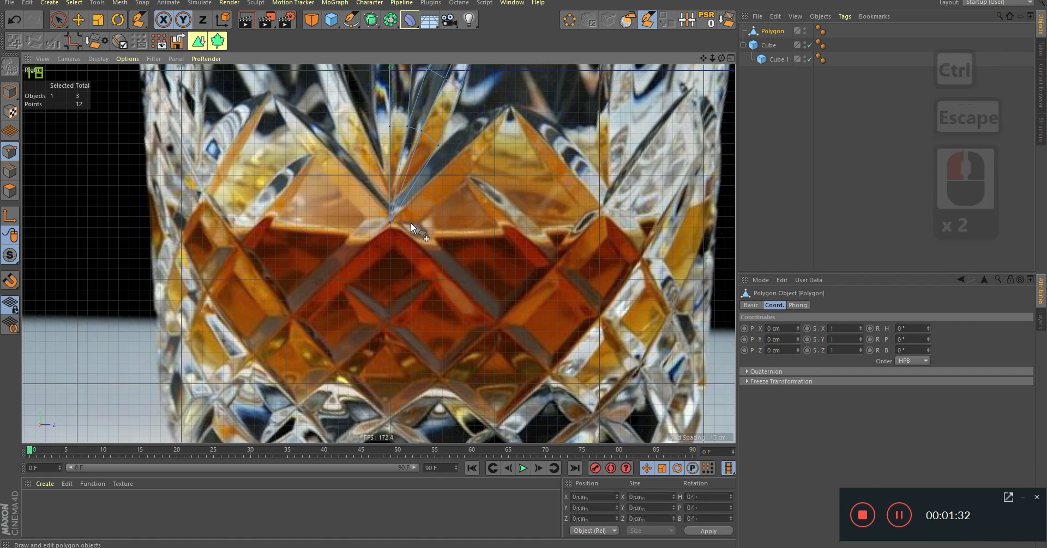
key(ctrl+z)
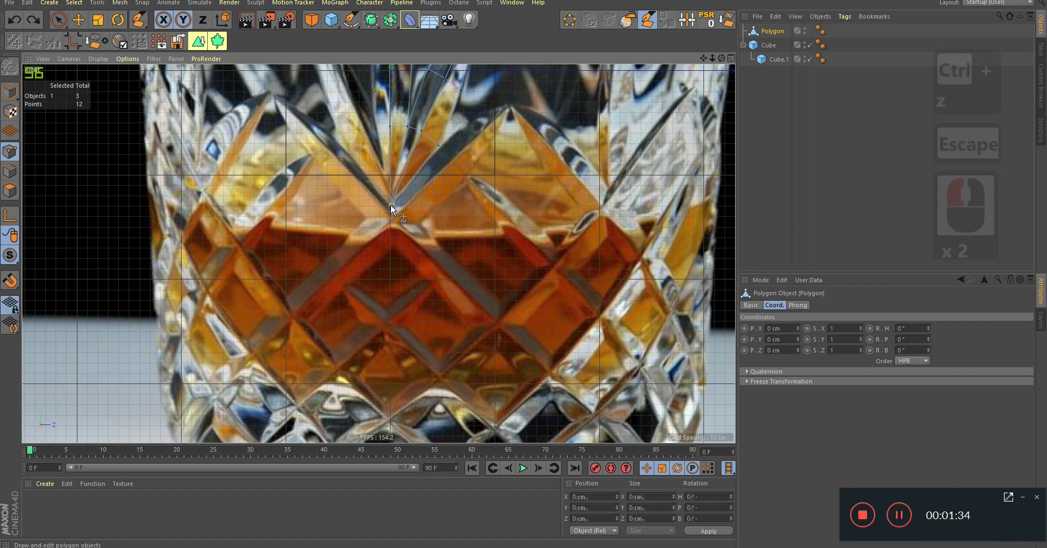
Draw a long facet over the dark cut from the fan's base up to the peak of the neighbouring cut on the right.
alt+middle_drag(384, 221, 391, 242)
click(384, 238)
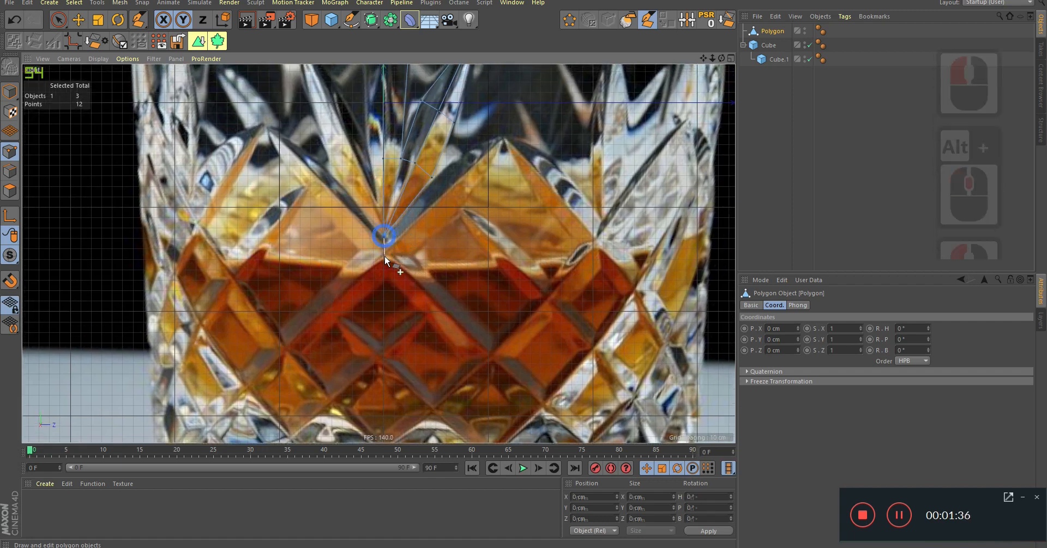
click(384, 258)
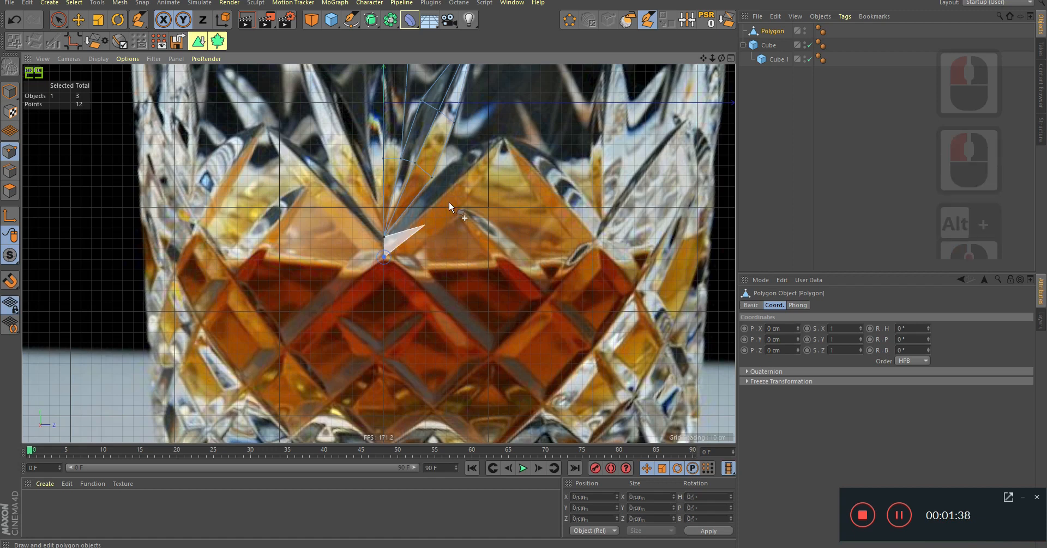
click(500, 140)
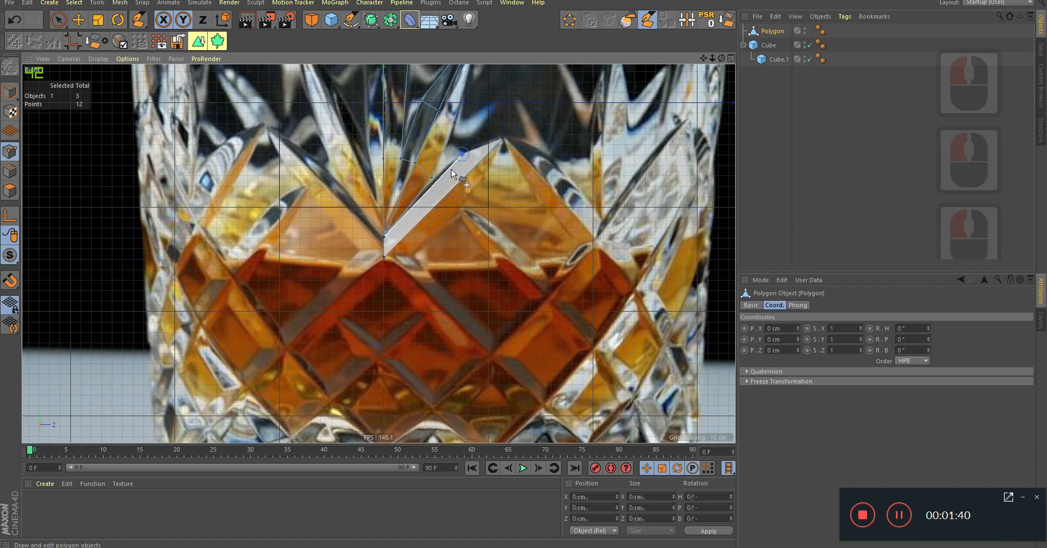
click(385, 256)
Draw a second long facet along the orange band below it, from the fan's base to the same peak.
click(385, 256)
click(413, 255)
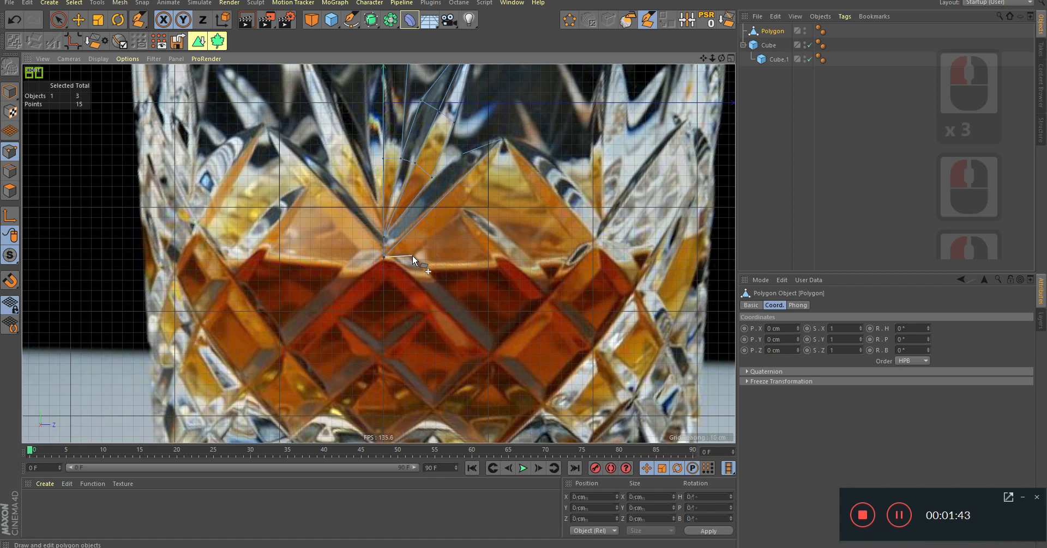
click(465, 205)
click(493, 166)
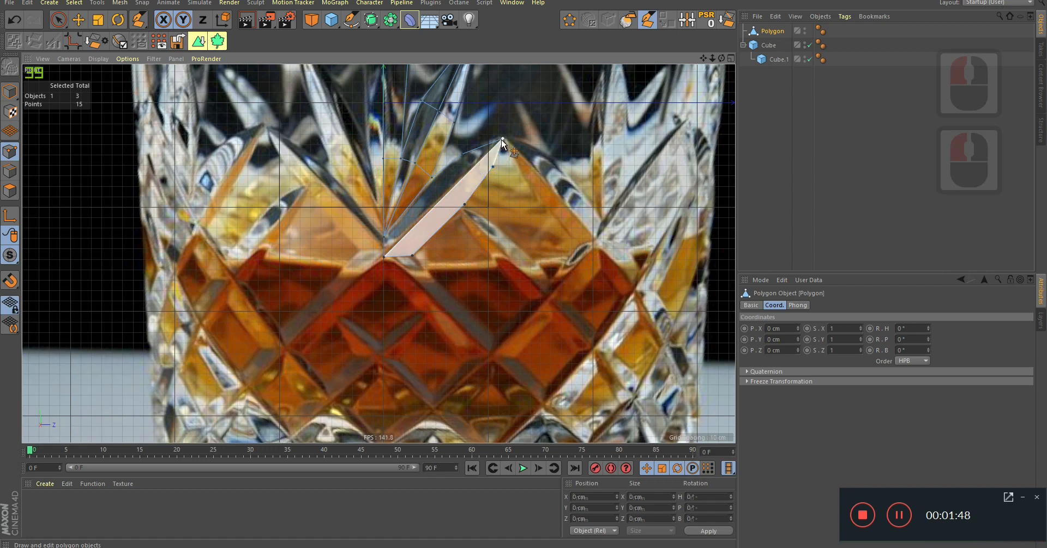
double_click(502, 139)
Cut cross edges through the two long facets at mid-length, and another across the upper facet near the peak.
alt+right_drag(456, 173, 414, 176)
click(408, 181)
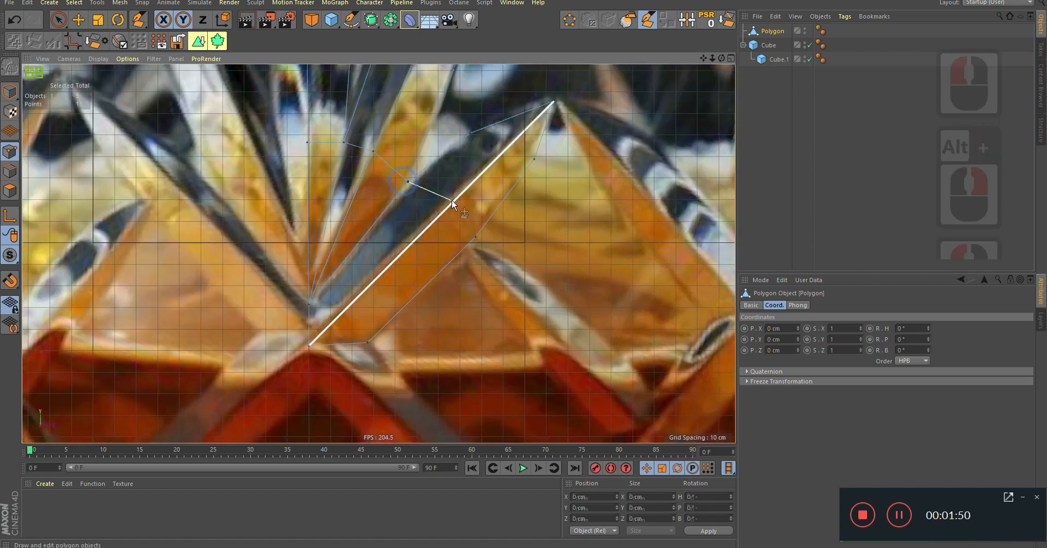
click(452, 204)
click(475, 238)
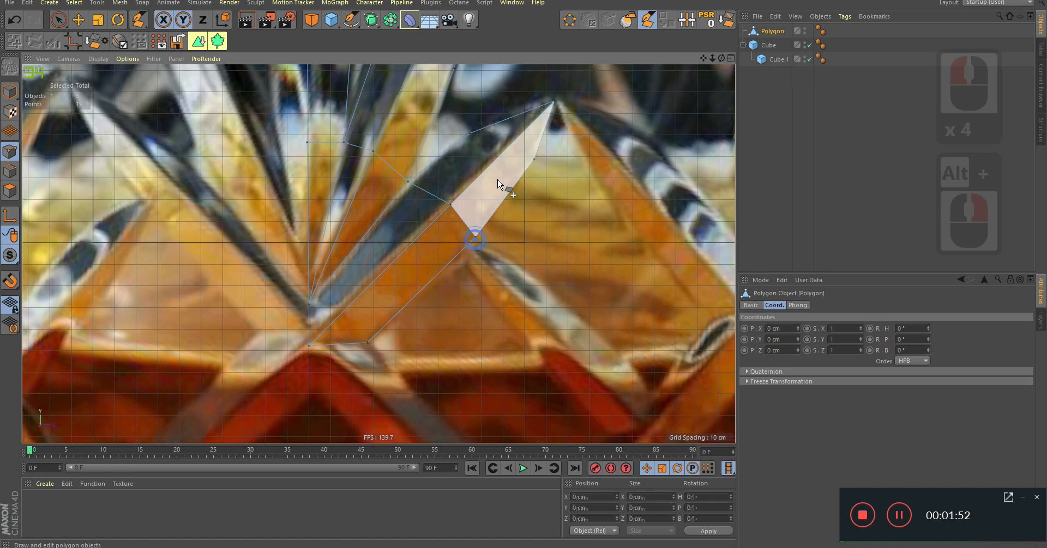
alt+middle_drag(484, 133, 466, 191)
click(453, 191)
click(498, 194)
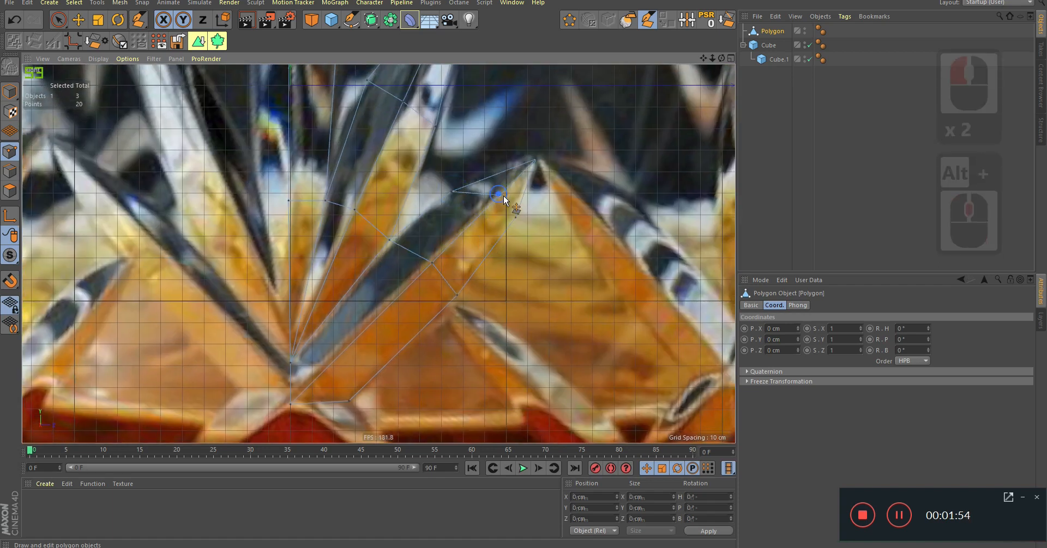
Draw a four-point facet running diagonally down to the right from the fan's base along the top of the central red diamond.
scroll(506, 205, down, 4)
alt+middle_drag(472, 204, 494, 127)
alt+right_drag(451, 231, 477, 231)
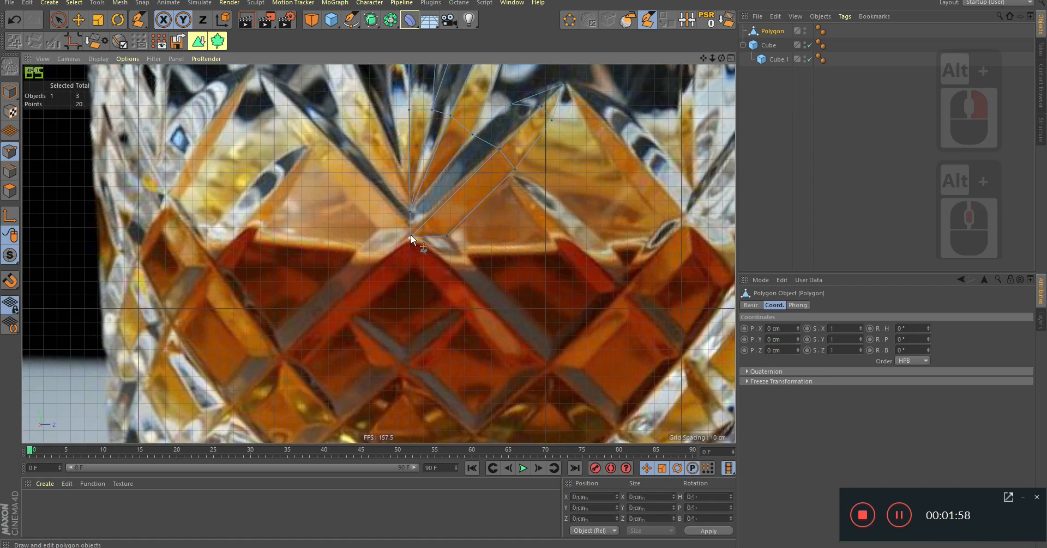
click(411, 235)
click(412, 269)
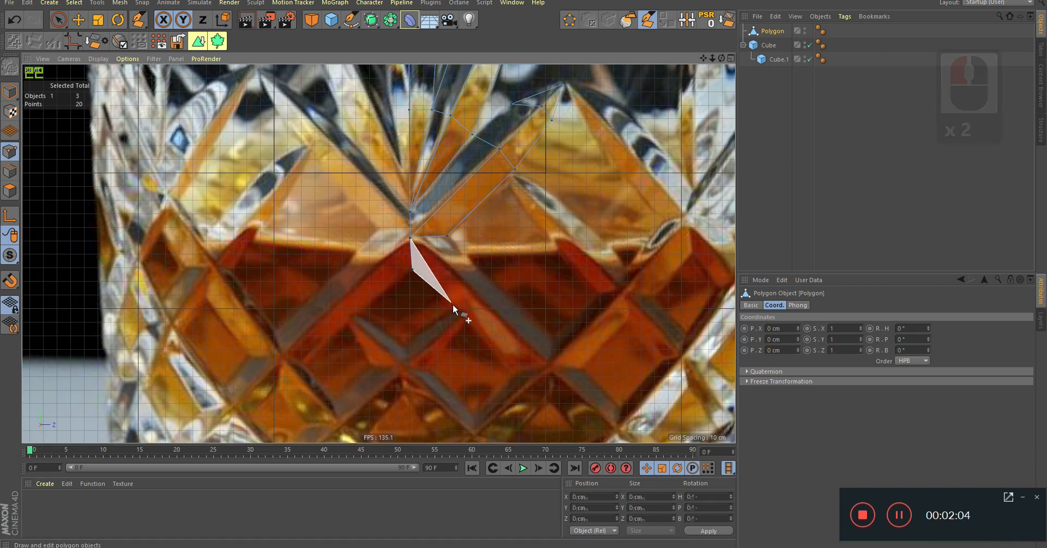
alt+middle_drag(495, 346, 480, 285)
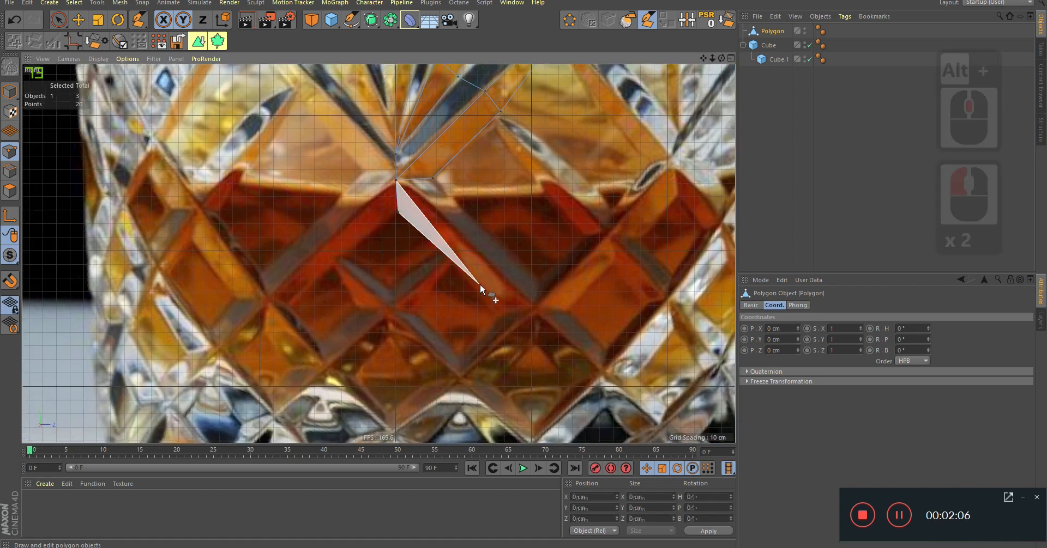
click(448, 256)
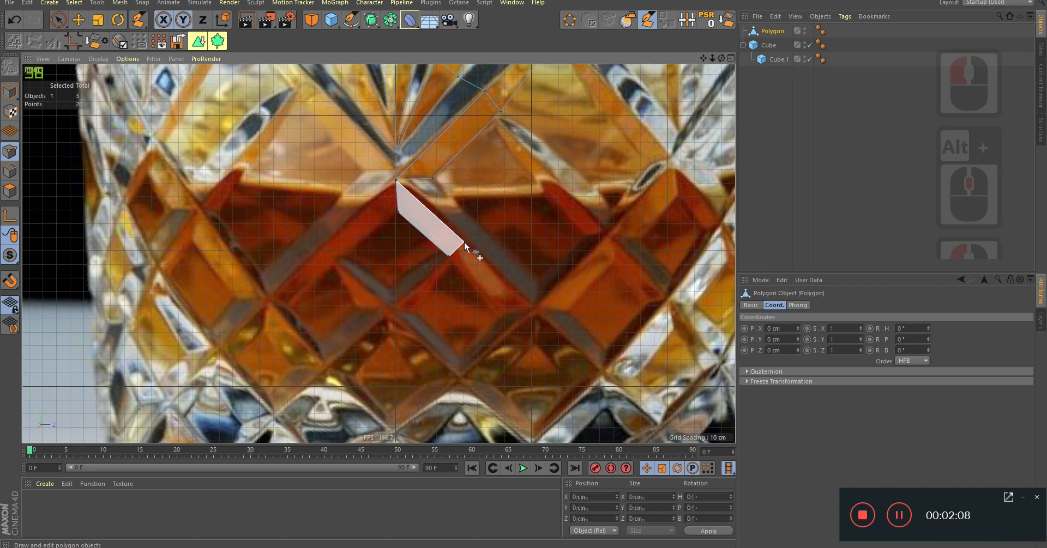
double_click(463, 243)
Draw a parallel facet along its upper side, joining it to the base corner of the orange band's facet.
click(482, 227)
click(432, 178)
alt+middle_drag(468, 225, 447, 204)
click(411, 180)
click(377, 160)
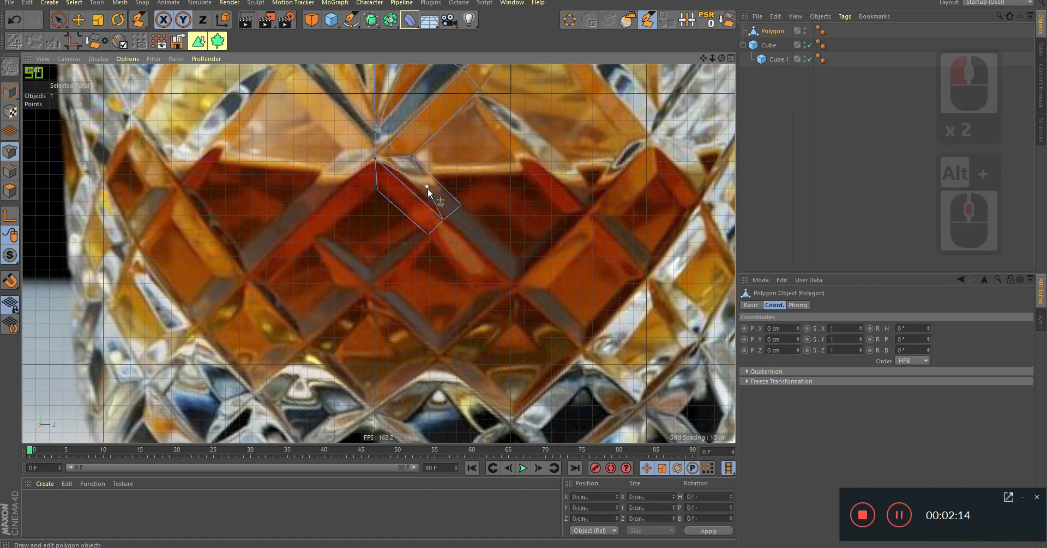
Extend the two parallel facets diagonally down to the right corner of the central red diamond.
scroll(399, 185, down, 5)
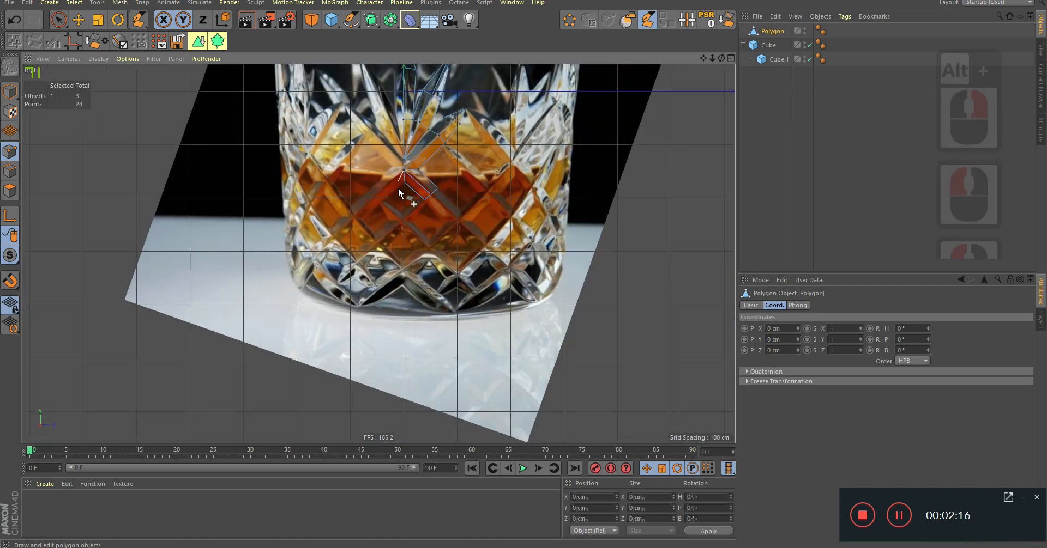
middle_drag(398, 185, 396, 239)
key(Escape)
alt+middle_drag(514, 185, 458, 195)
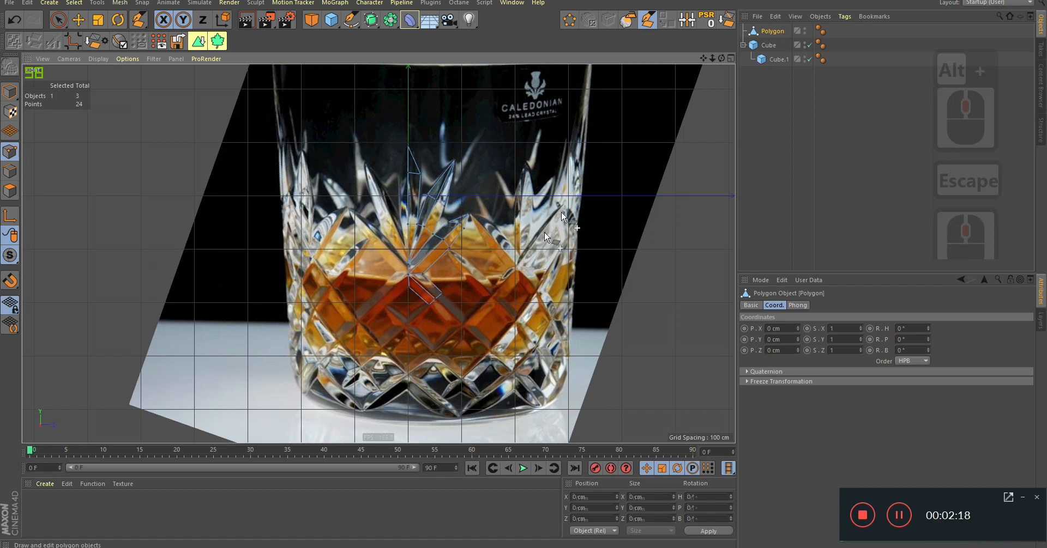
alt+middle_drag(591, 275, 593, 241)
mouse_move(443, 252)
alt+right_down()
mouse_move(486, 241)
mouse_move(443, 261)
mouse_move(453, 264)
alt+right_up()
alt+middle_drag(443, 263, 452, 175)
alt+right_drag(451, 173, 473, 296)
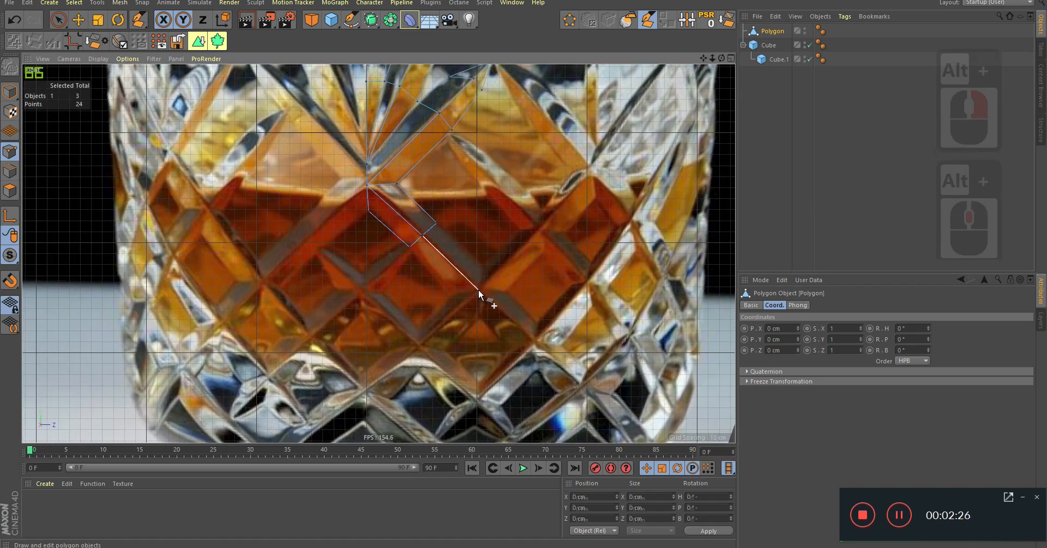
click(478, 290)
click(450, 292)
alt+right_drag(451, 289, 401, 214)
click(460, 266)
Draw a small four-point facet directly below the end of those two facets, sharing the lower facet's end edge.
alt+middle_drag(456, 299, 475, 211)
alt+right_drag(475, 211, 453, 184)
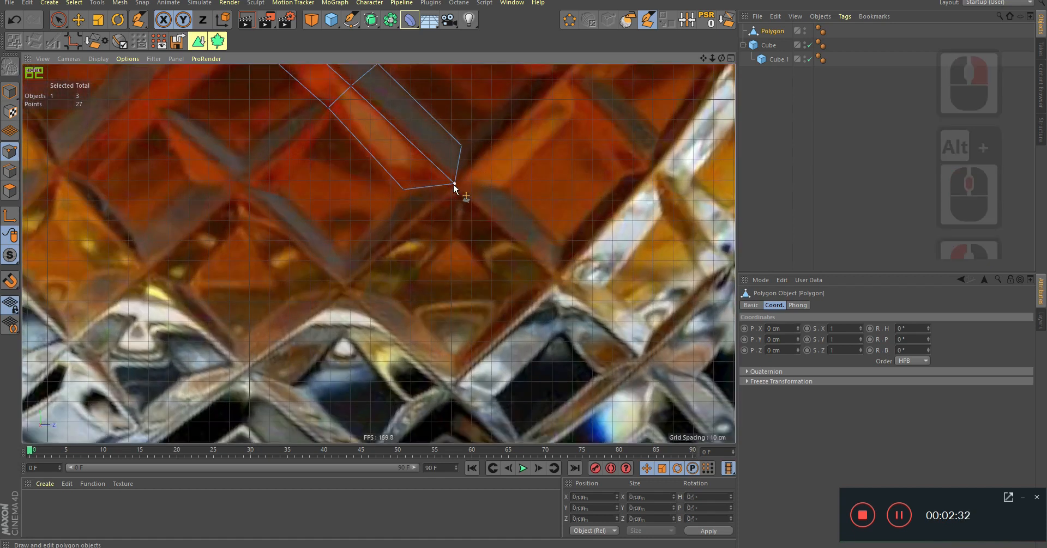
click(453, 184)
click(457, 239)
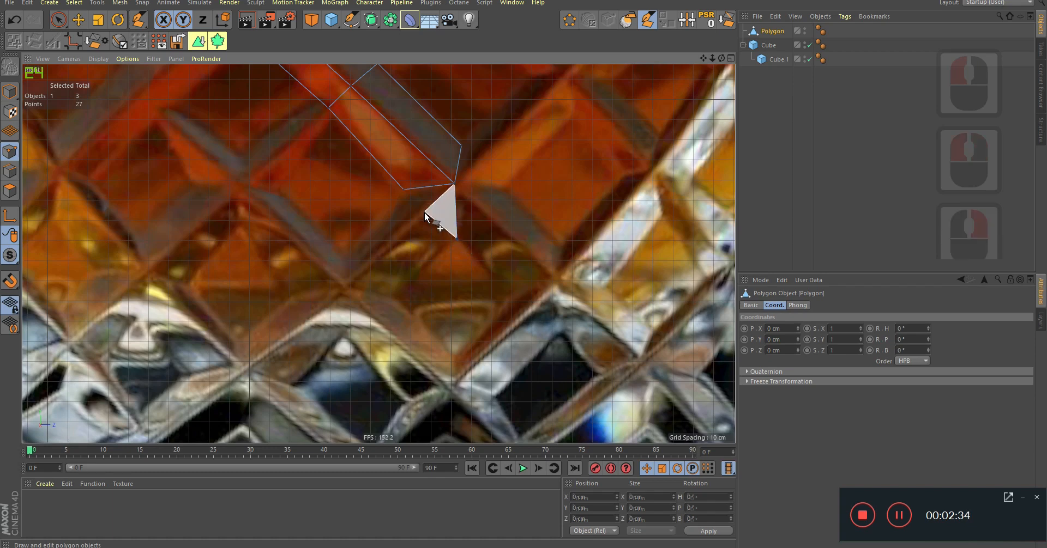
click(423, 214)
click(403, 192)
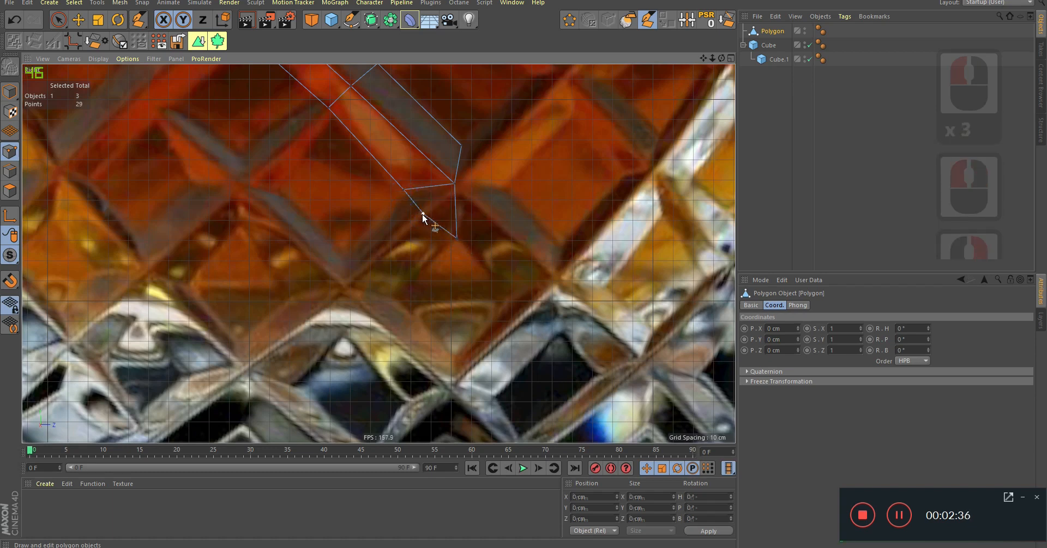
Draw a long facet from the small facet down to the left, ending at the band crossing on the glass's vertical centre line.
alt+right_drag(424, 214, 416, 234)
alt+middle_drag(416, 235, 514, 278)
alt+right_drag(513, 277, 557, 263)
alt+middle_drag(536, 290, 571, 237)
drag(584, 211, 483, 307)
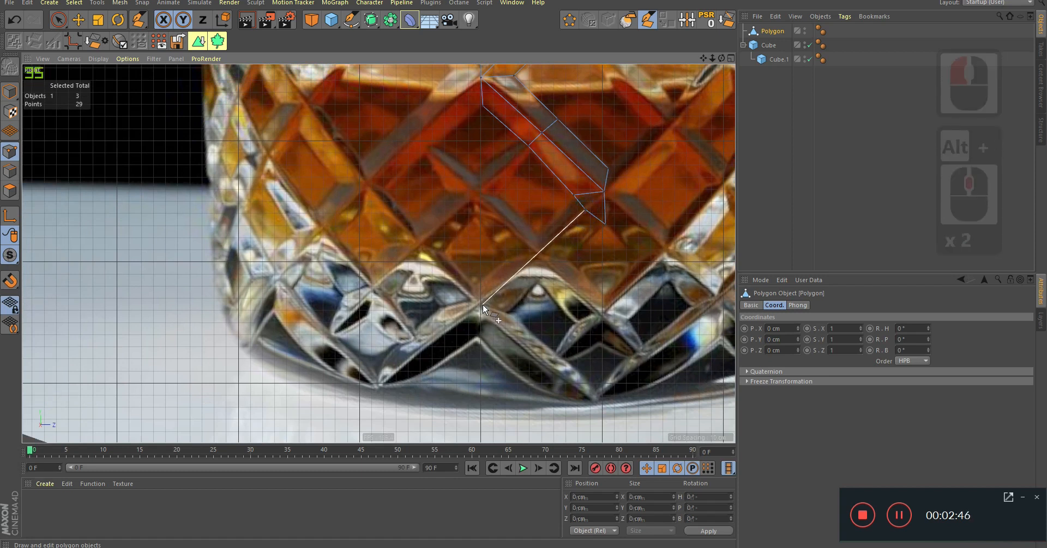
click(480, 304)
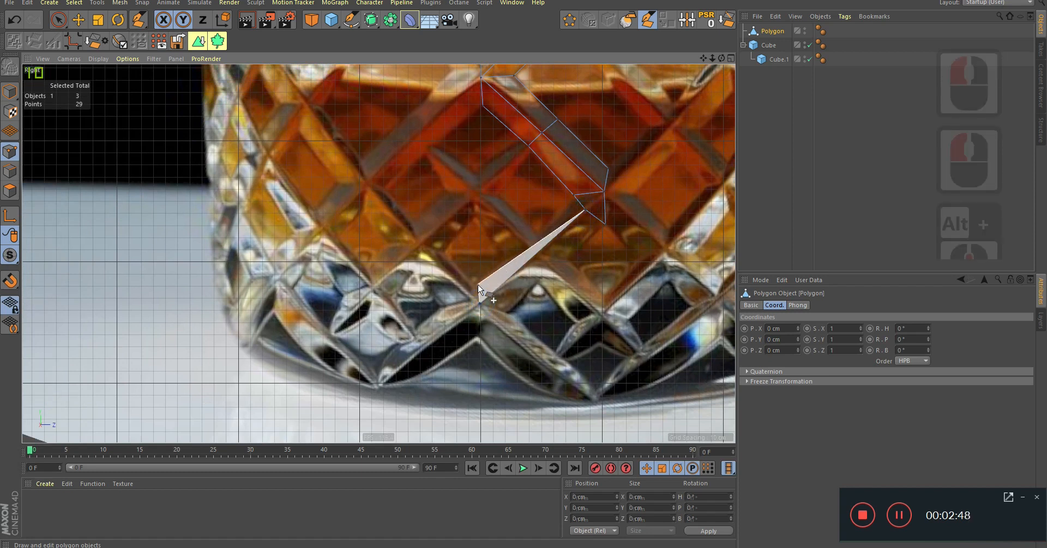
click(478, 284)
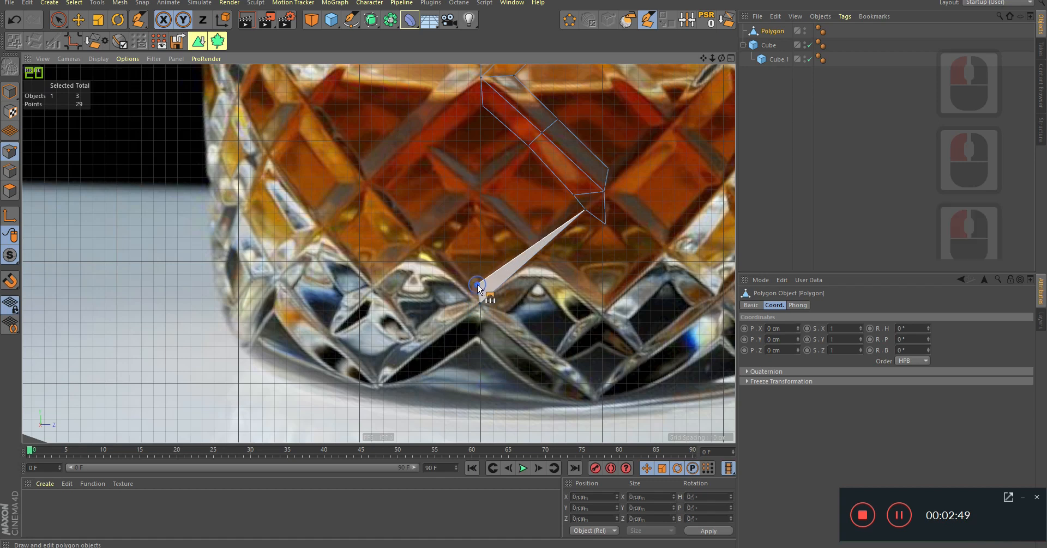
double_click(570, 197)
Draw a second long facet along its lower side, from the small facet's lowest corner to the same band crossing.
alt+middle_drag(530, 263, 521, 252)
alt+right_drag(521, 252, 592, 220)
click(604, 211)
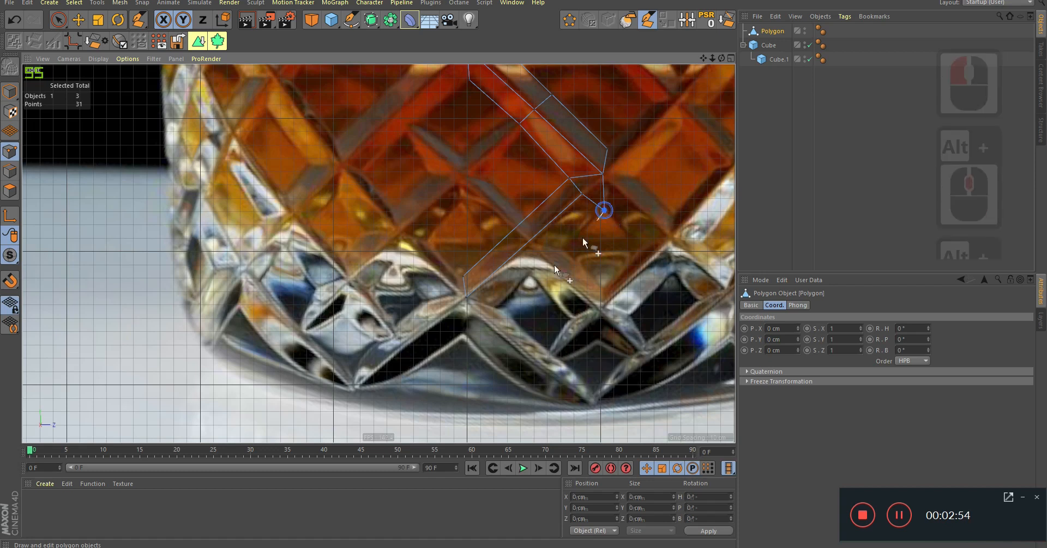
click(498, 309)
click(466, 298)
Draw a five-point facet from that crossing down to the right along the base band, and split it lengthwise from the crossing.
alt+right_drag(479, 300, 299, 164)
alt+middle_drag(480, 299, 468, 310)
alt+right_drag(468, 310, 486, 318)
alt+middle_drag(486, 318, 512, 180)
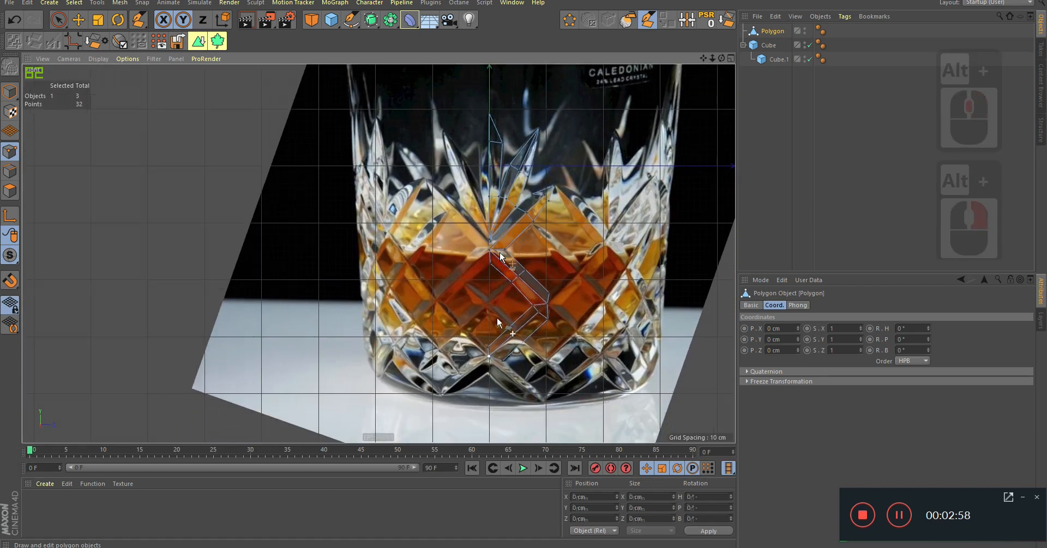
alt+middle_drag(505, 357, 491, 303)
alt+right_drag(490, 302, 518, 291)
alt+middle_drag(518, 291, 516, 265)
alt+middle_drag(563, 296, 560, 214)
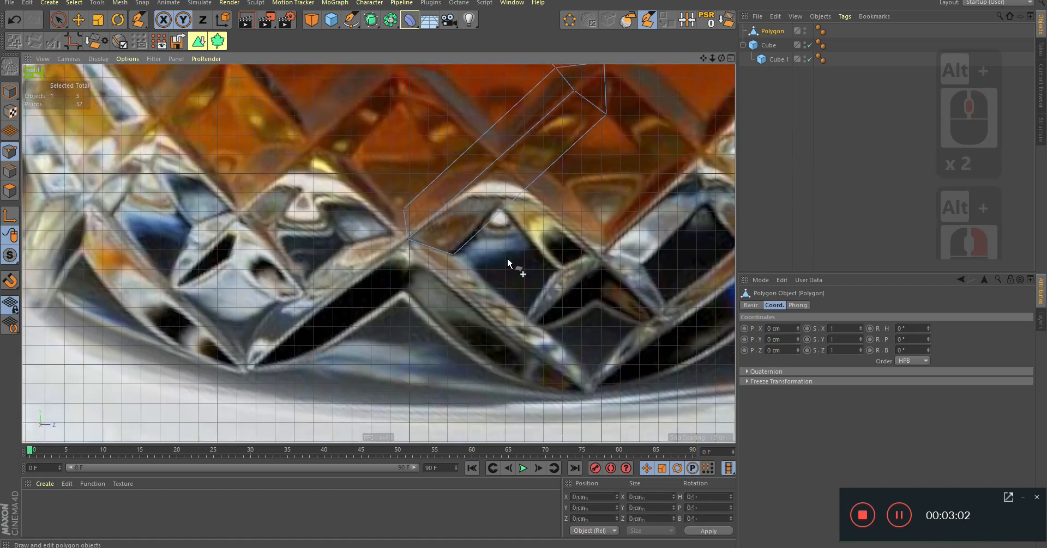
click(409, 241)
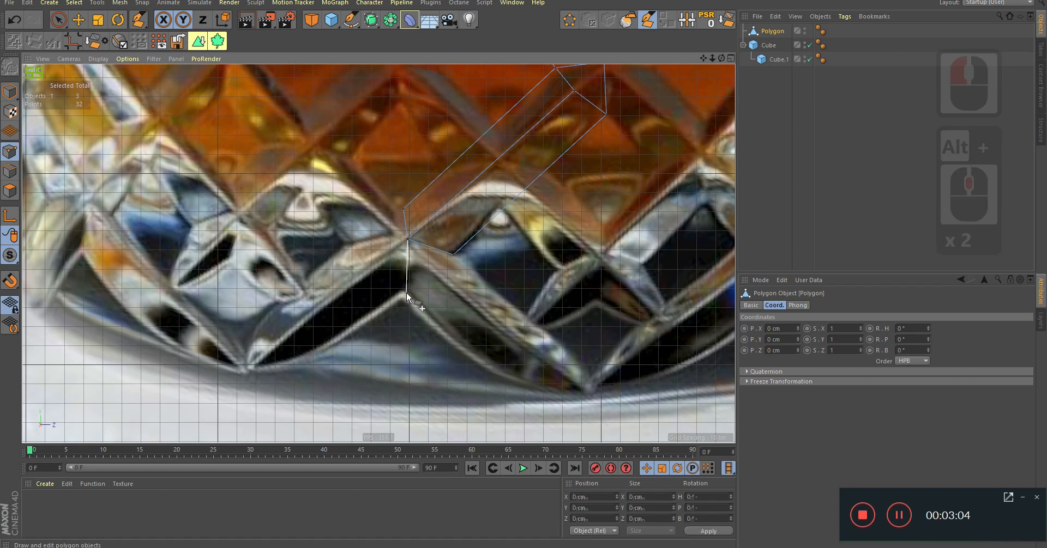
click(409, 292)
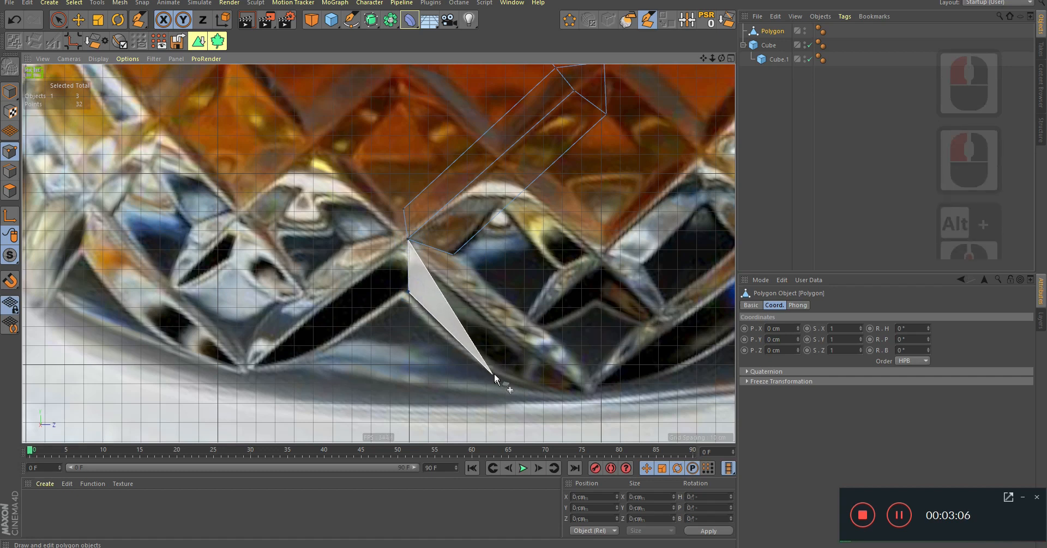
click(486, 368)
click(528, 319)
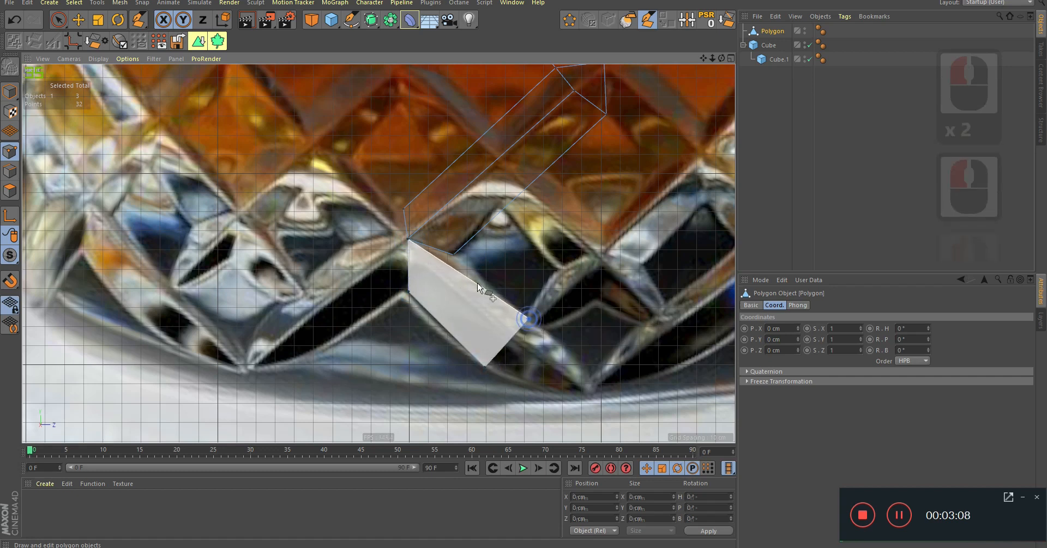
double_click(452, 255)
click(408, 239)
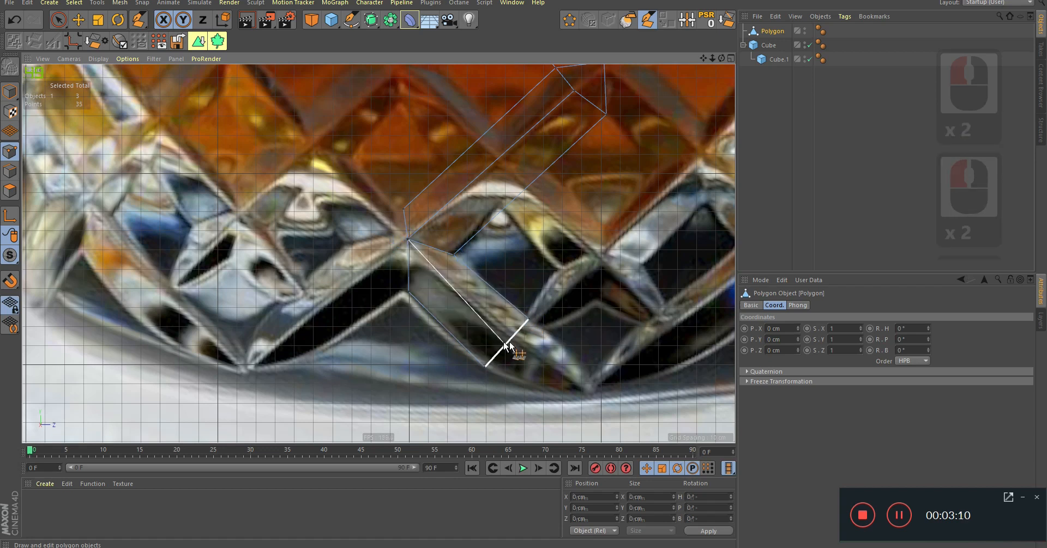
click(510, 338)
Extend the upper half of the base-band facet down to the pointed tip at the bottom rim.
alt+middle_drag(510, 341, 478, 319)
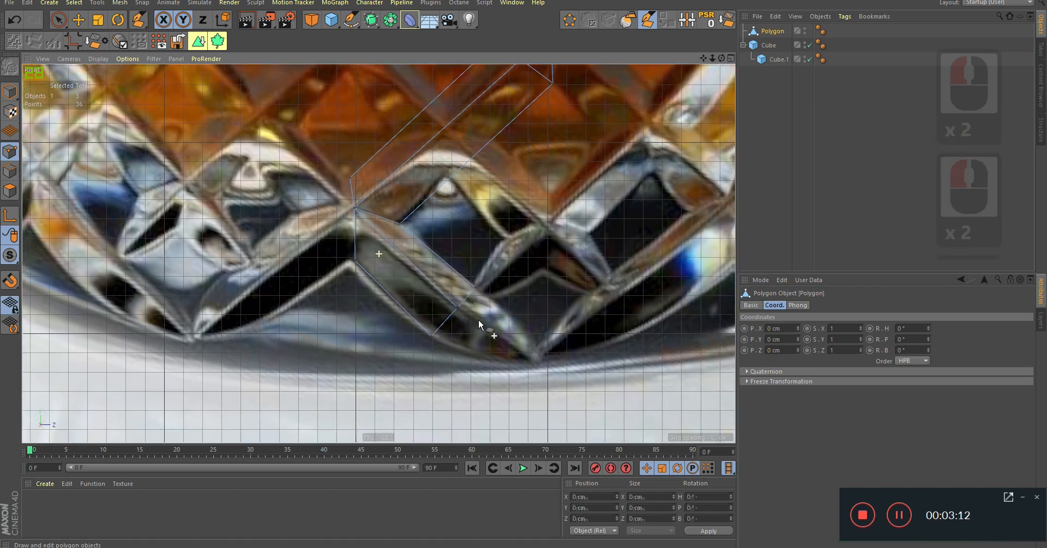
click(537, 360)
click(525, 326)
click(475, 287)
key(ctrl+z)
click(476, 289)
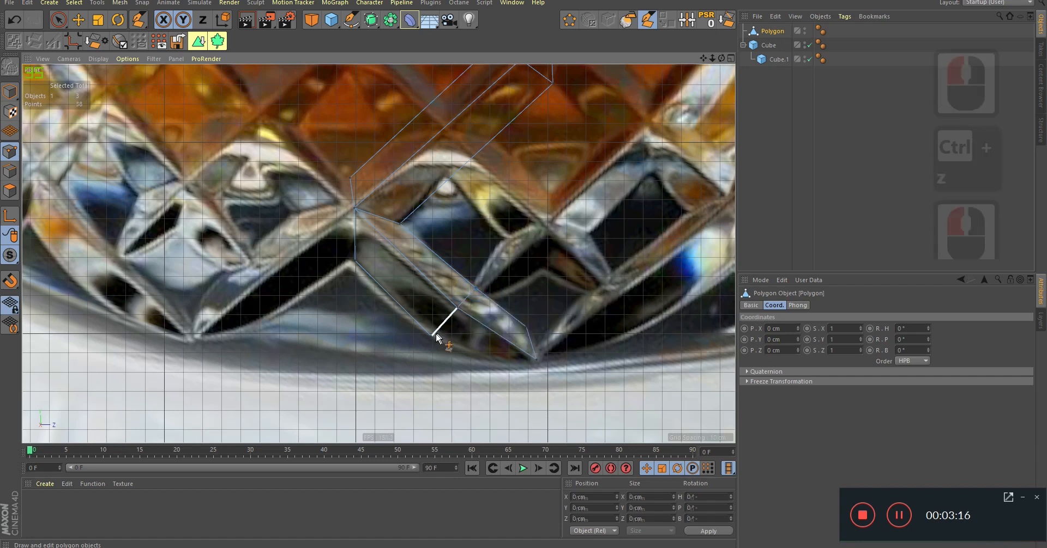
Extend the lower half of the base-band facet to the same tip with a four-point polygon.
click(435, 335)
click(500, 362)
click(535, 360)
Select the four points at the peak of the upper orange band's facets and shift them about 15 cm down to the left.
alt+right_drag(531, 360, 531, 313)
mouse_move(532, 312)
alt+middle_down()
mouse_move(520, 350)
mouse_move(527, 330)
alt+middle_up()
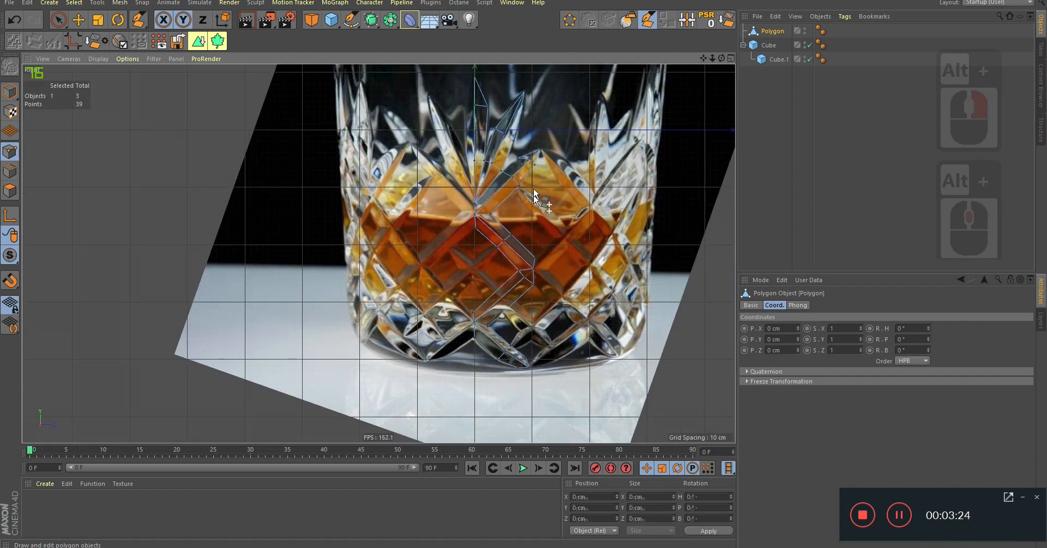
alt+right_drag(538, 148, 608, 152)
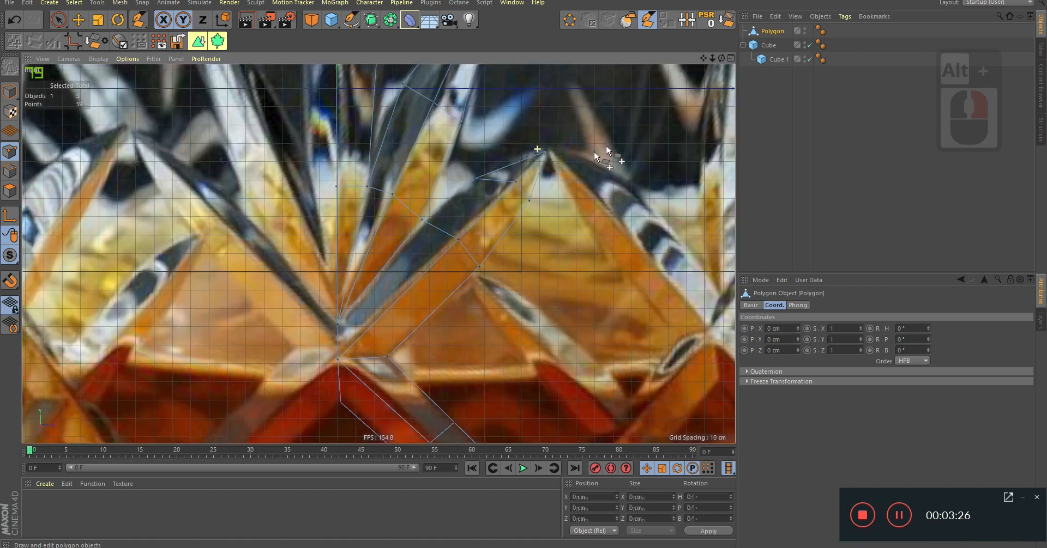
key(space)
drag(467, 140, 545, 210)
middle_drag(545, 209, 558, 208)
drag(558, 208, 553, 152)
drag(555, 132, 552, 137)
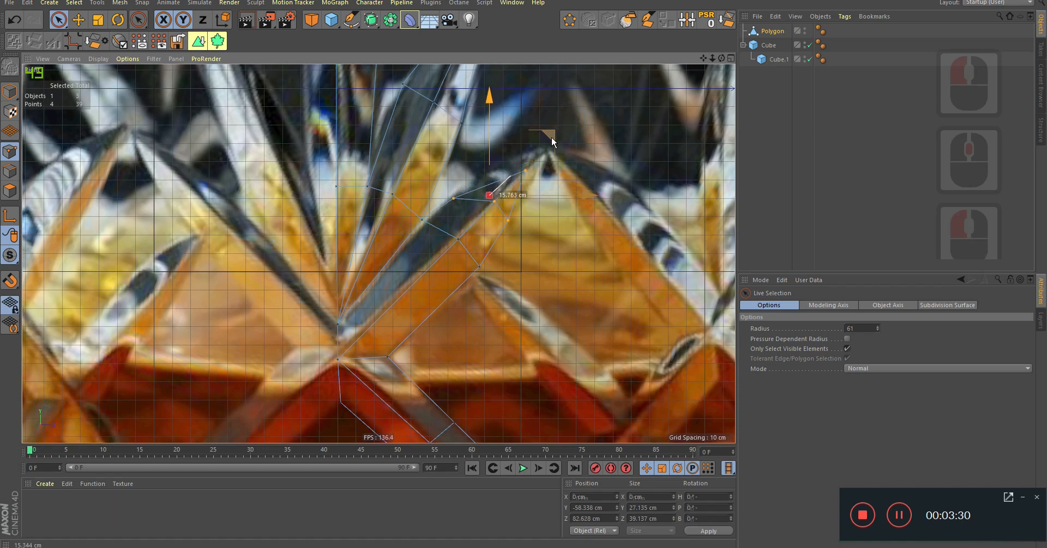
Draw a four-point facet with the Polygon Pen inside the central red diamond, from the outer facets' cross edge to the diamond's centre.
alt+right_drag(540, 162, 555, 227)
alt+right_drag(579, 308, 502, 306)
mouse_move(533, 276)
alt+right_down()
mouse_move(527, 284)
mouse_move(538, 284)
alt+right_up()
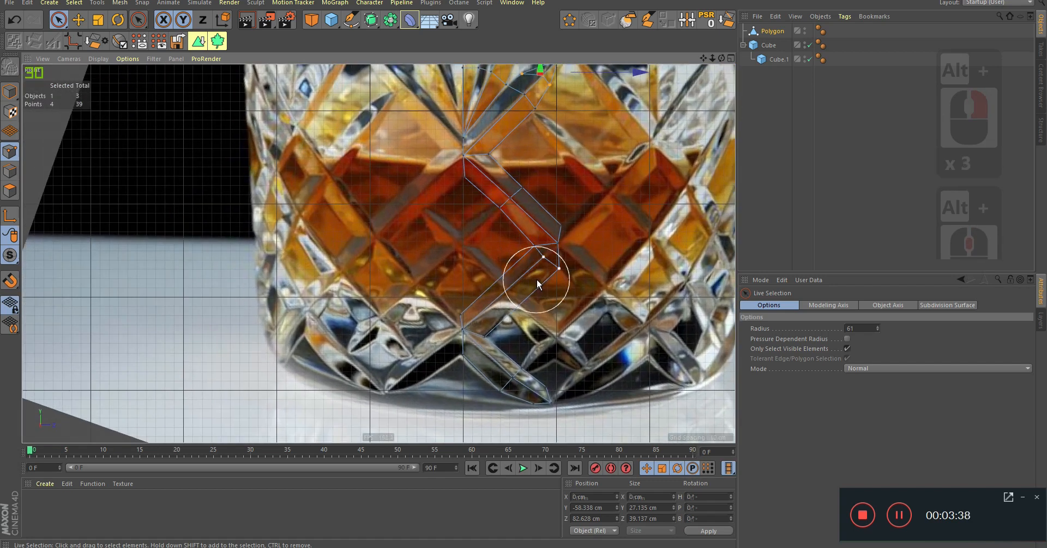
click(652, 22)
scroll(477, 282, up, 3)
scroll(505, 188, up, 3)
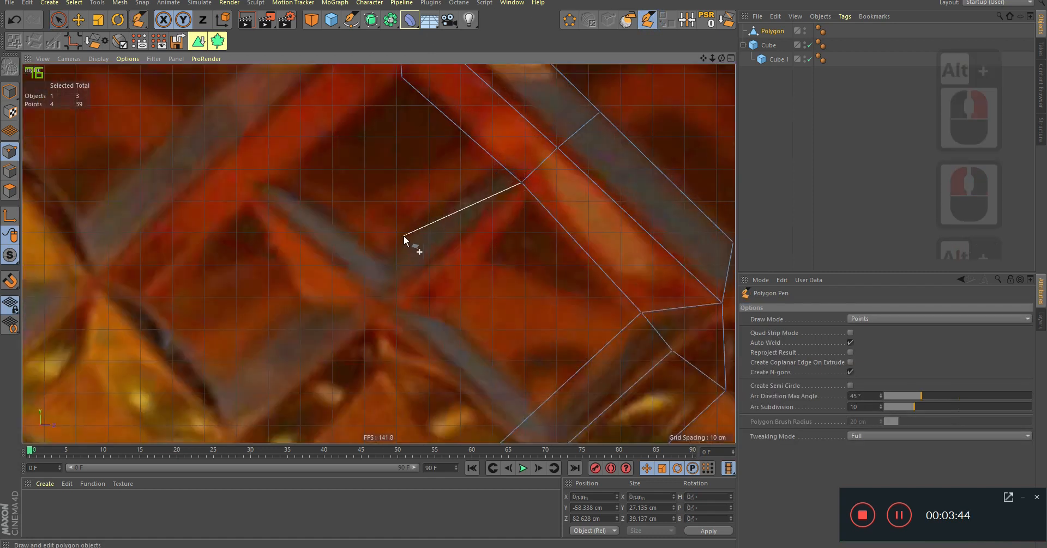
click(394, 254)
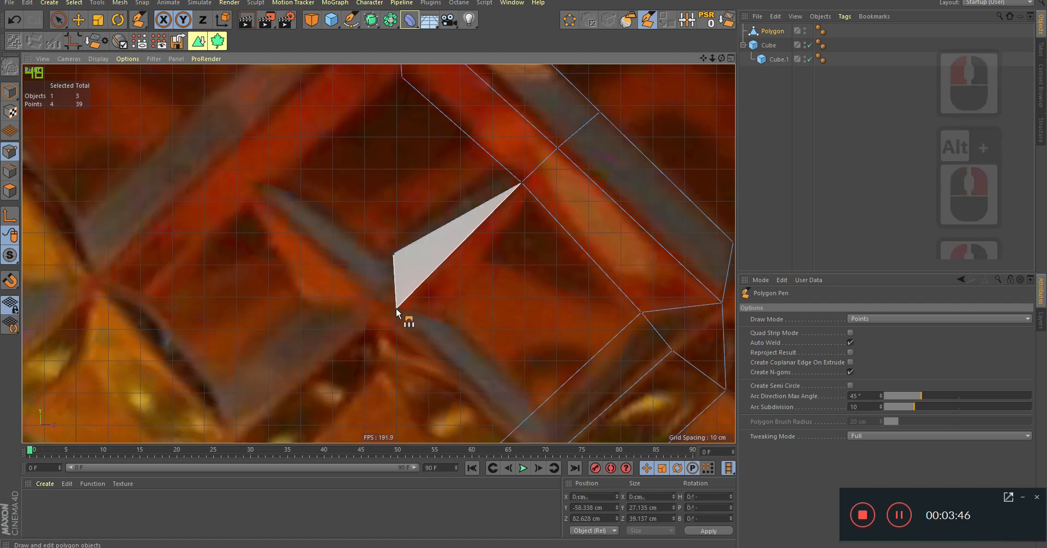
click(396, 308)
click(442, 320)
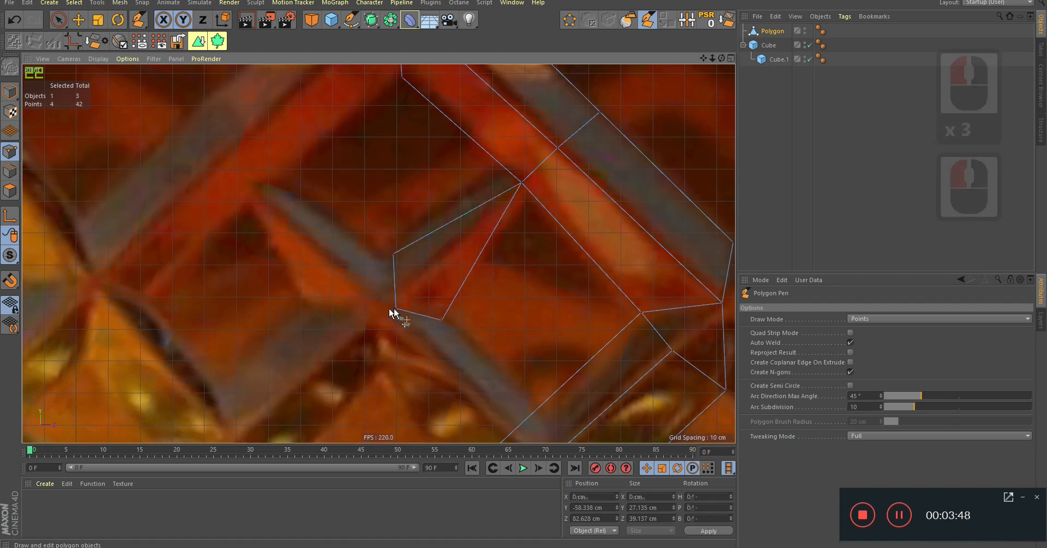
Split the inner facet lengthwise to its tip and cut a cross edge through it near the tip.
click(522, 183)
click(474, 208)
drag(501, 235, 472, 191)
Cut a cross edge through the two long lower facets where the diamond's inner band meets them.
alt+right_drag(472, 191, 450, 232)
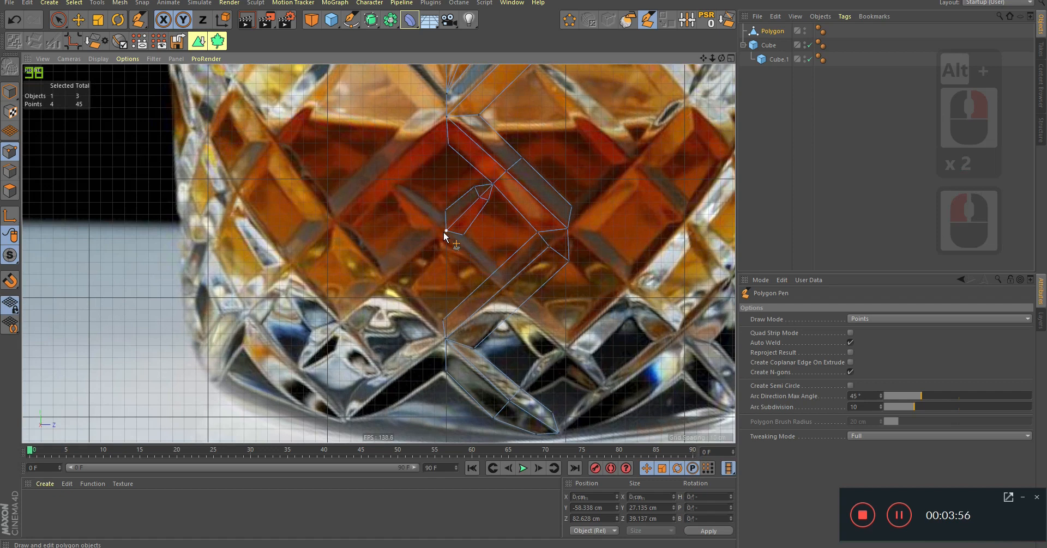
click(445, 231)
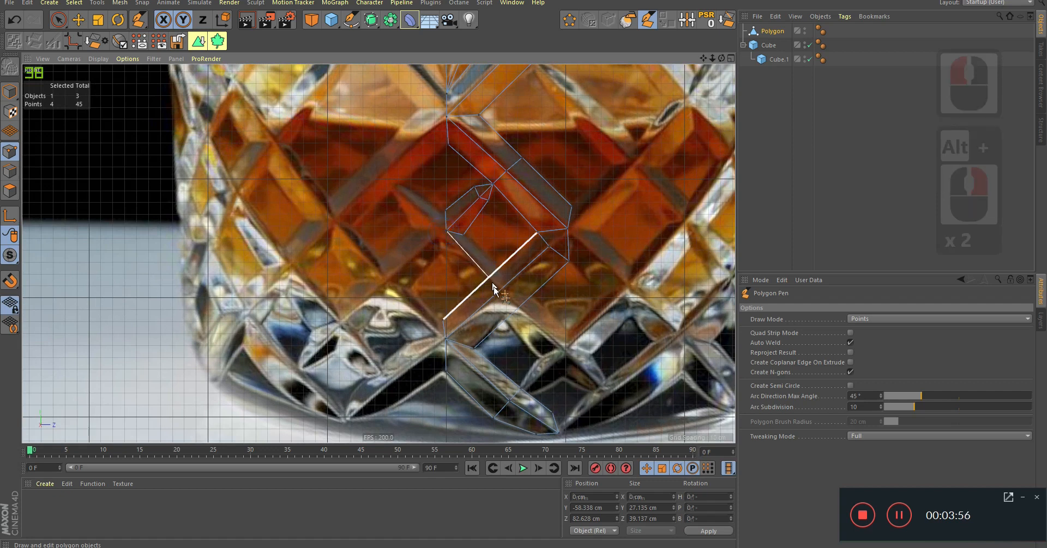
click(488, 277)
right_click(479, 236)
key(Escape)
alt+right_drag(481, 252, 498, 288)
key(Escape)
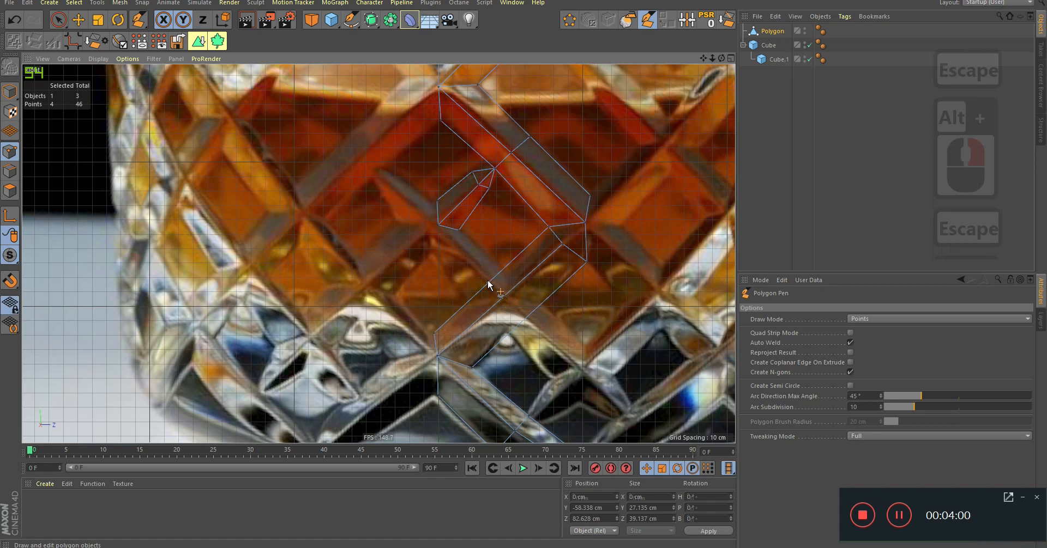
click(488, 282)
click(525, 319)
Cut two more parallel cross edges through the long lower facets, one on each side of the first.
alt+middle_drag(502, 300, 501, 265)
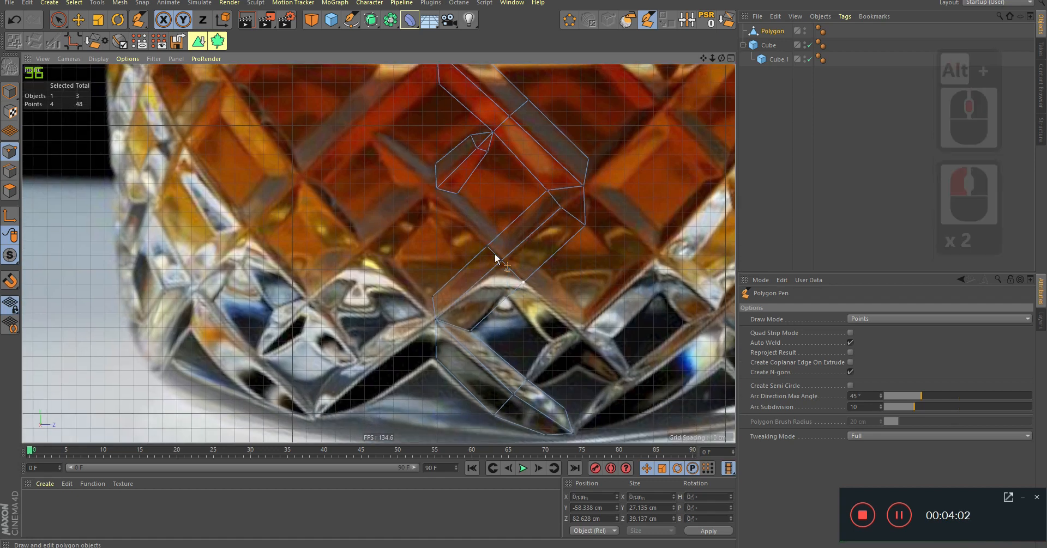
click(501, 235)
click(539, 268)
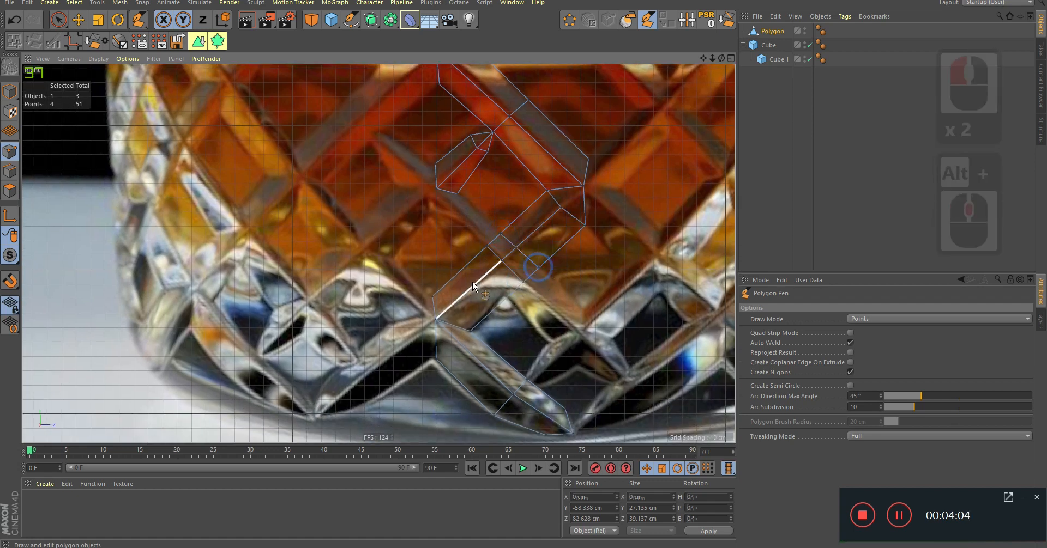
click(469, 261)
click(485, 257)
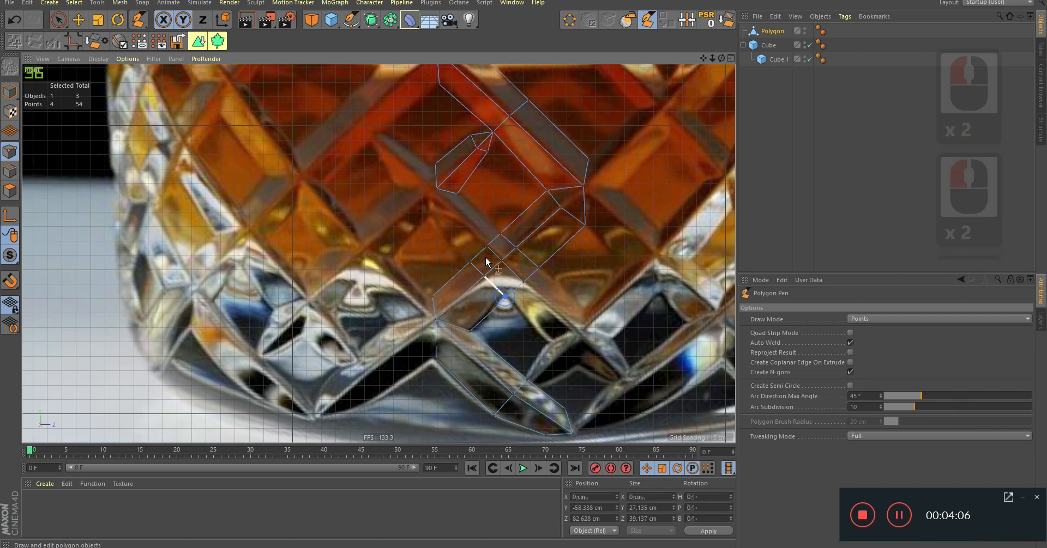
Draw two adjoining facets from the inner facet's base at the diamond's centre down to the cut edge of the long lower facet.
click(435, 217)
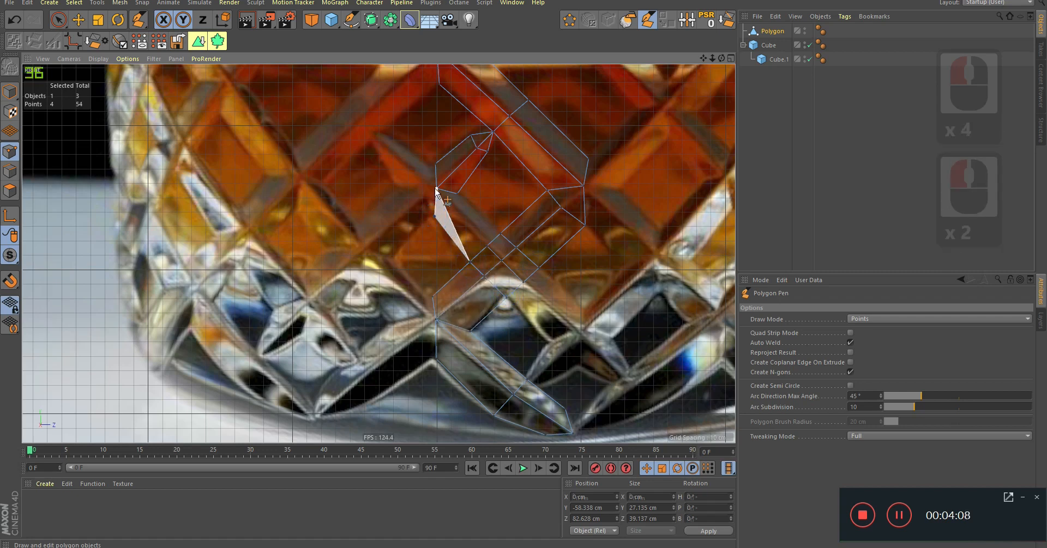
click(485, 248)
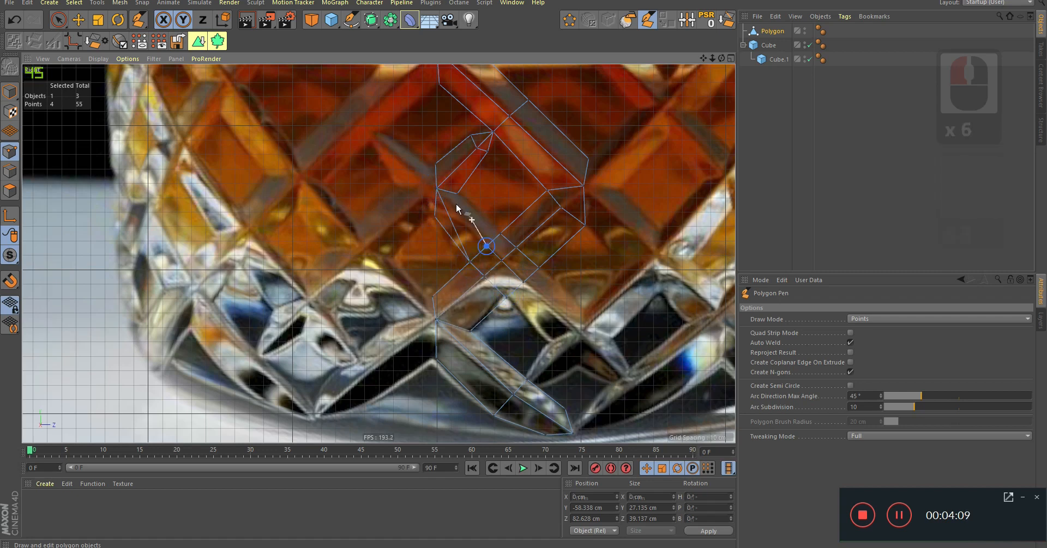
click(469, 264)
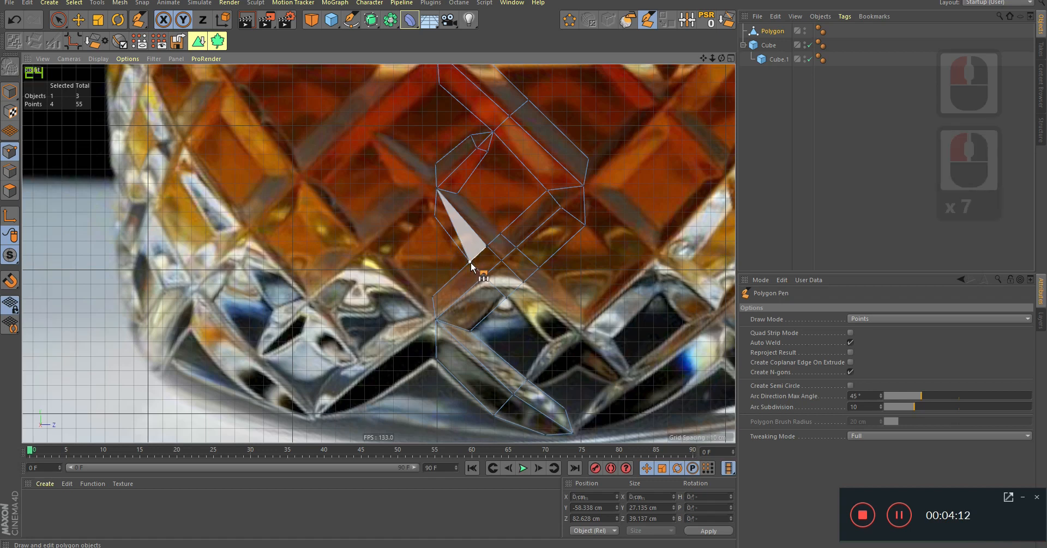
click(455, 233)
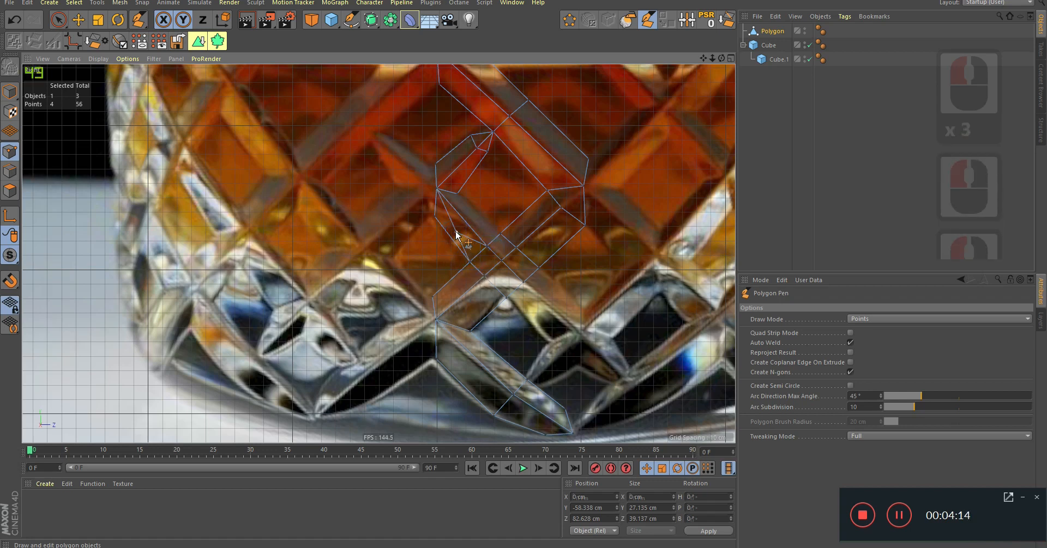
Draw the narrow bevel facet along the upper diamond's lower-left inner edge, closing it at the diamond's left corner.
click(460, 213)
click(457, 194)
click(498, 234)
click(498, 234)
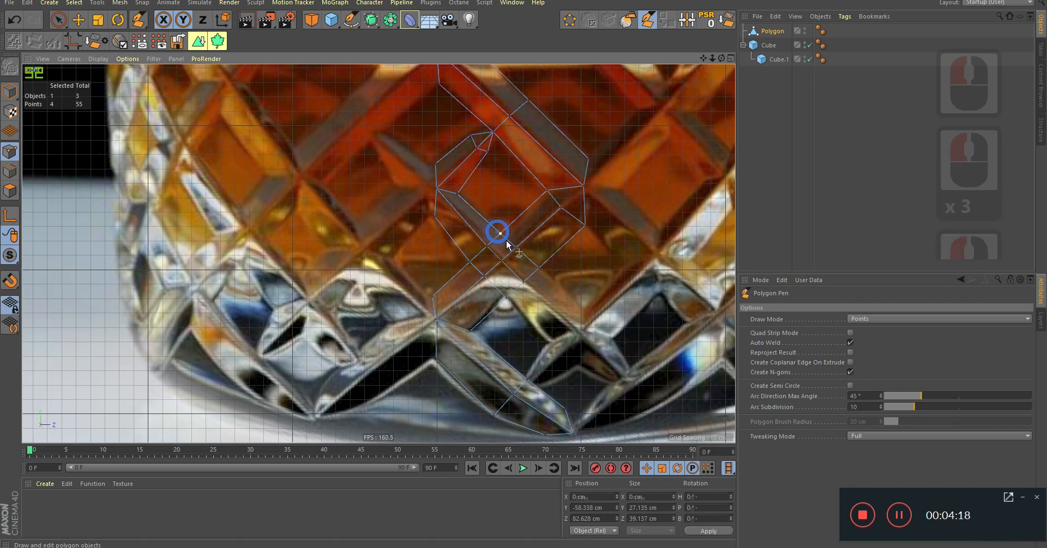
click(500, 234)
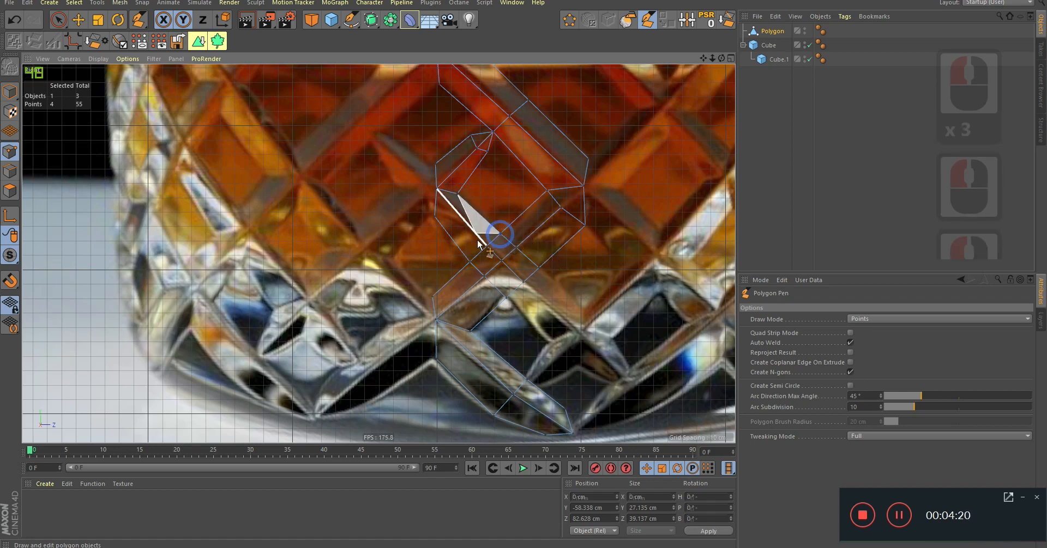
double_click(438, 191)
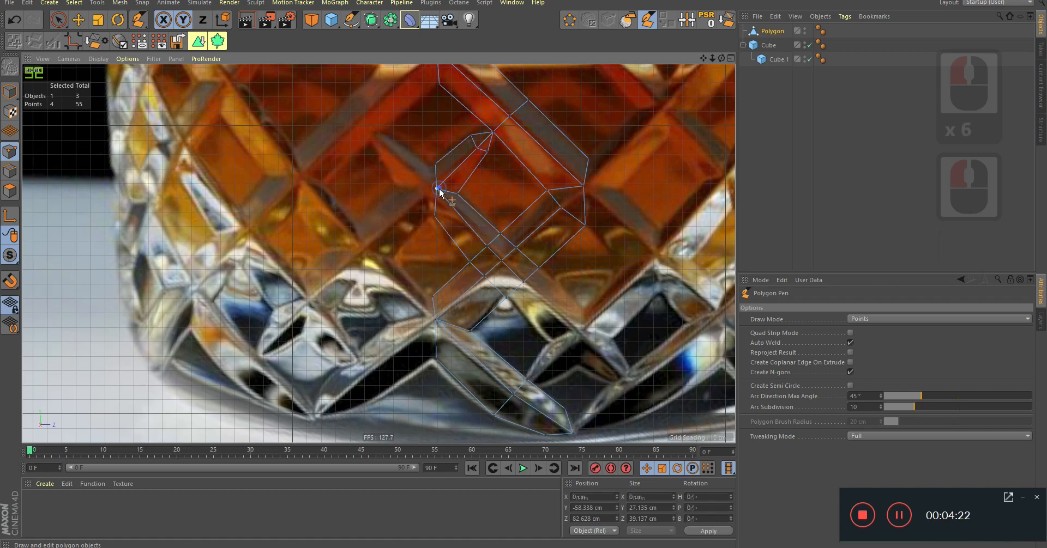
Draw the band facet running from the crossing below the upper diamond down to the lower diamond's right corner.
alt+middle_drag(548, 284, 443, 238)
alt+right_drag(443, 238, 453, 257)
alt+middle_drag(453, 257, 461, 244)
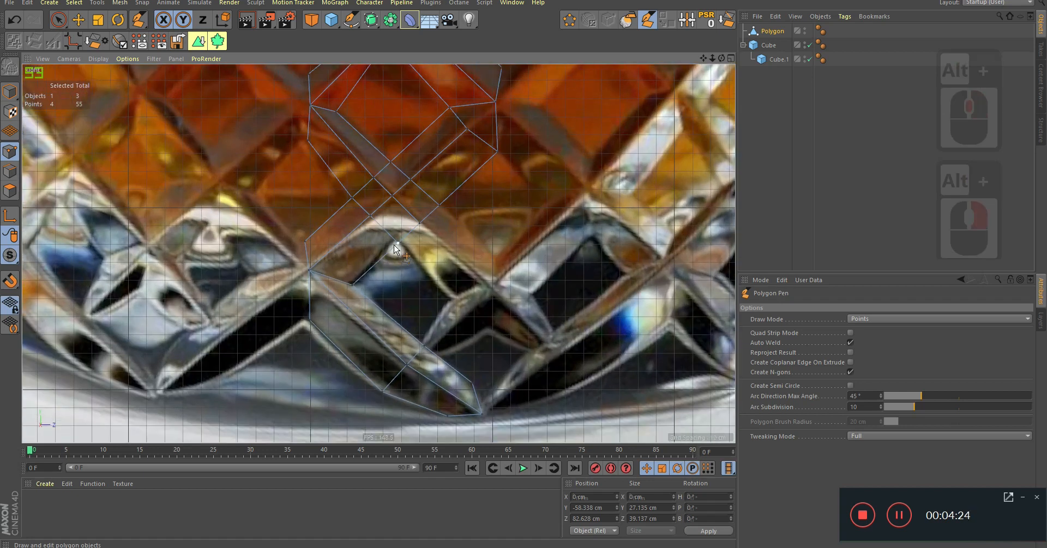
click(397, 245)
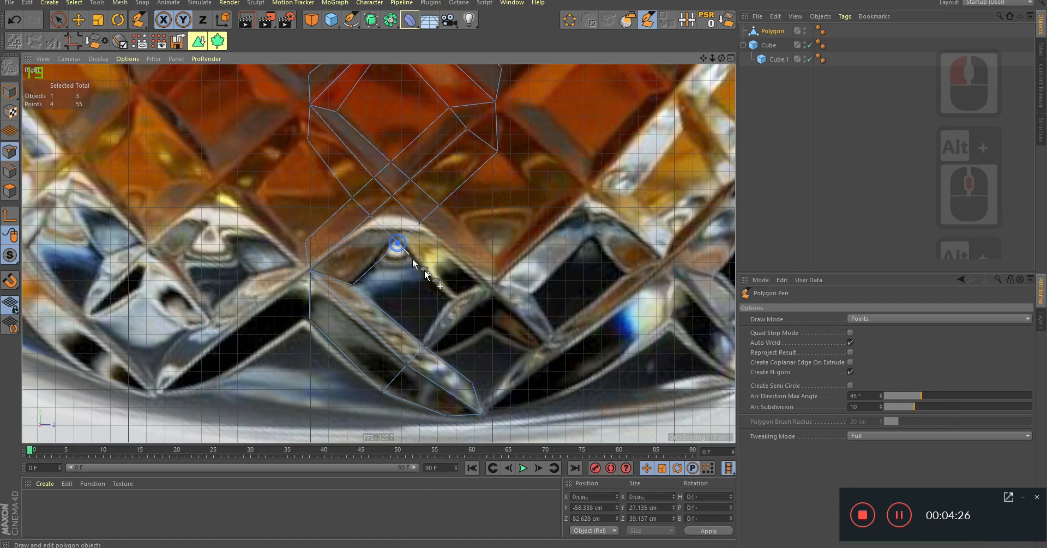
click(455, 299)
click(494, 256)
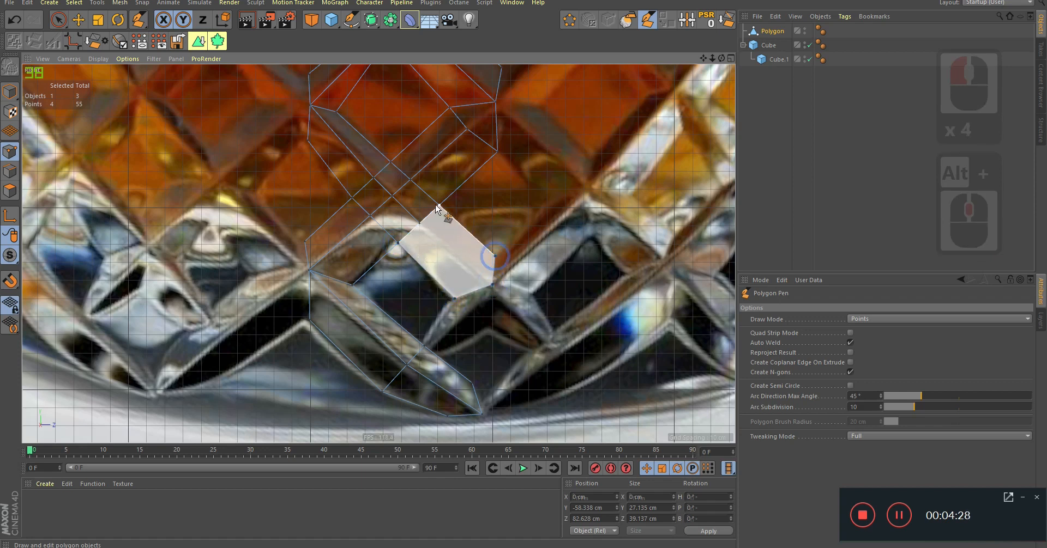
click(437, 205)
click(418, 226)
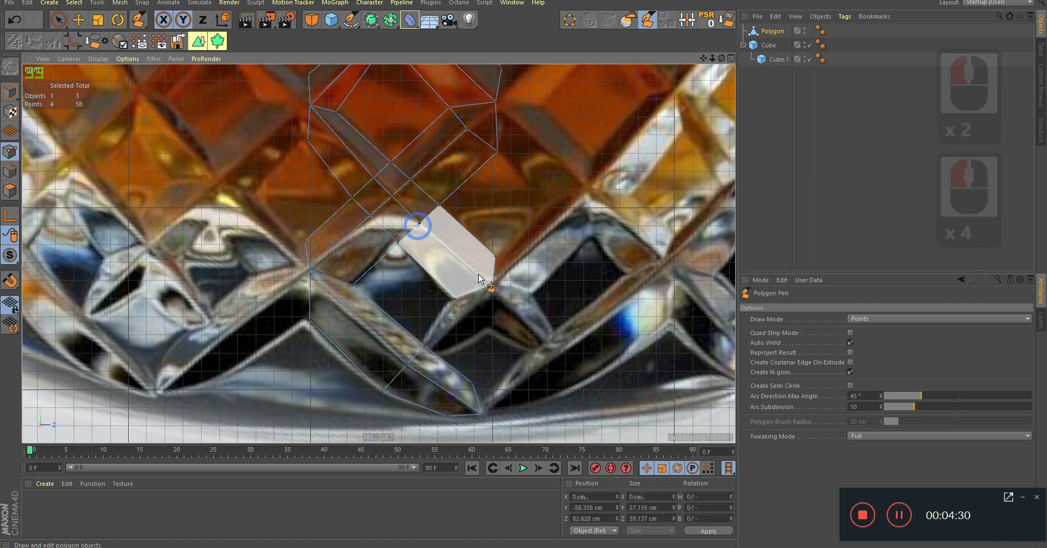
Weld the inner band points around the crossing between the upper and lower diamonds into one central vertex.
alt+right_drag(469, 271, 376, 233)
alt+middle_drag(383, 170, 438, 224)
alt+right_drag(438, 223, 463, 233)
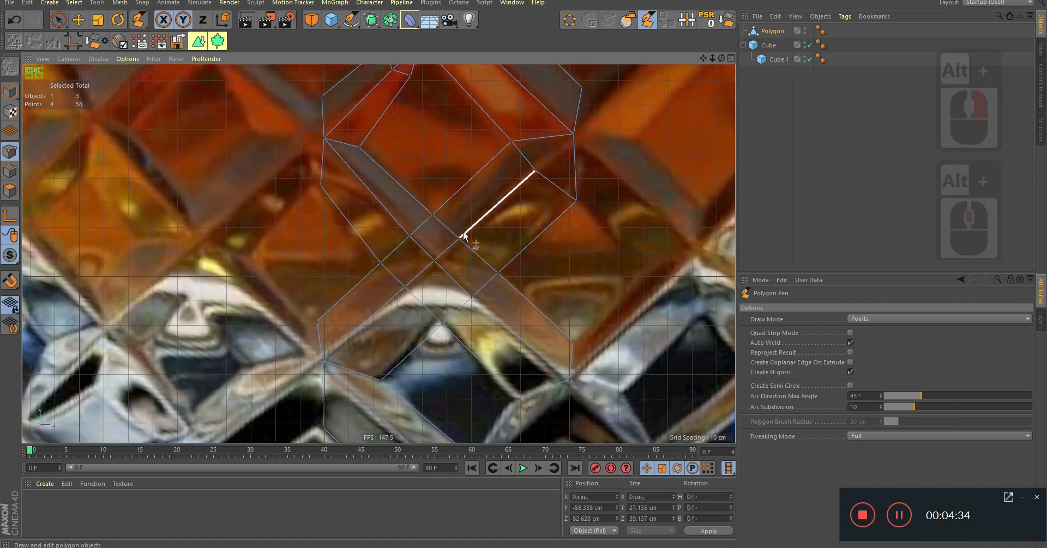
drag(457, 240, 433, 261)
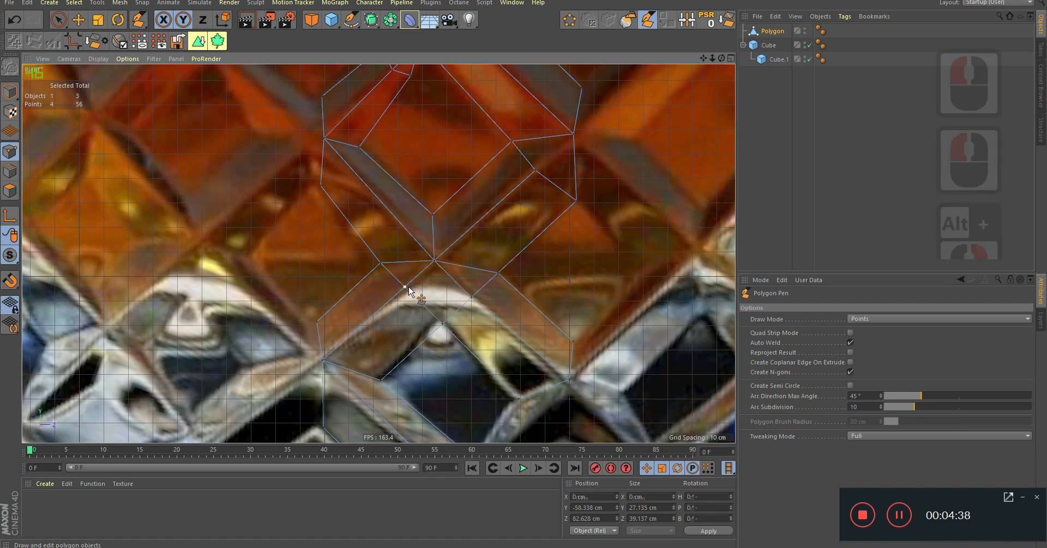
click(434, 260)
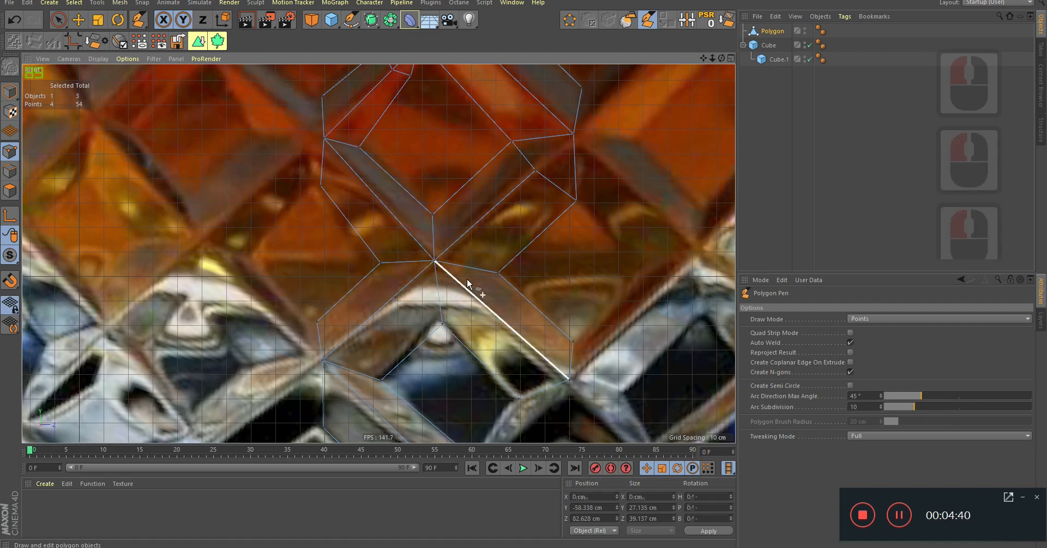
Draw the narrow facet from the lower diamond's right corner down to the edge of the long bottom facet.
alt+right_drag(467, 283, 488, 317)
alt+right_drag(424, 263, 427, 287)
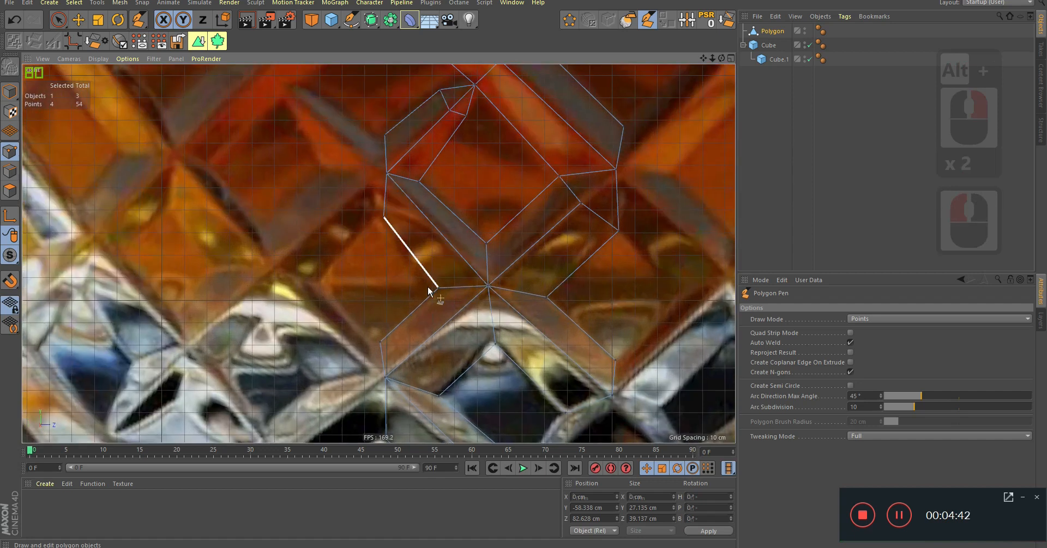
alt+middle_drag(434, 286, 462, 294)
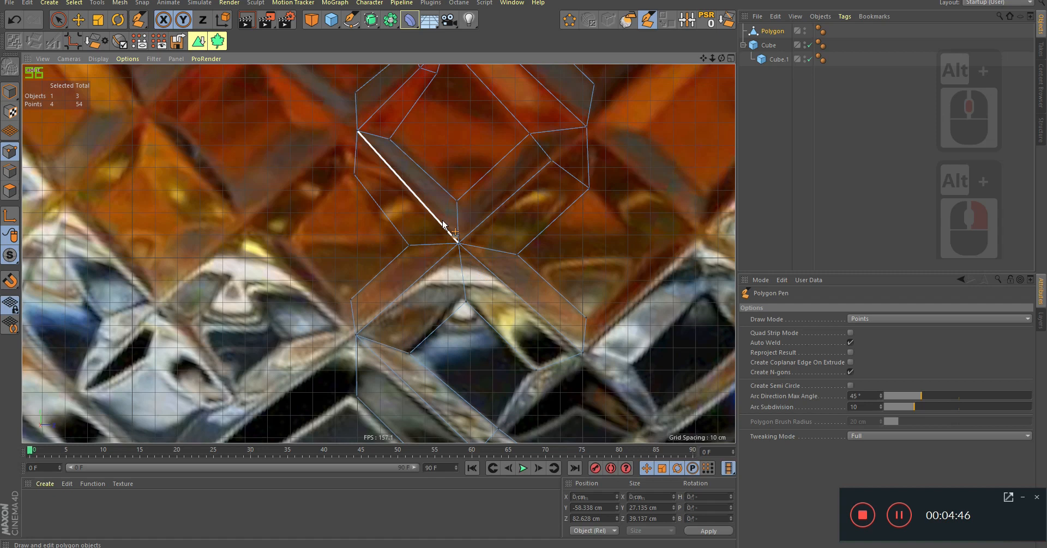
alt+middle_drag(510, 263, 428, 215)
alt+right_drag(428, 215, 437, 278)
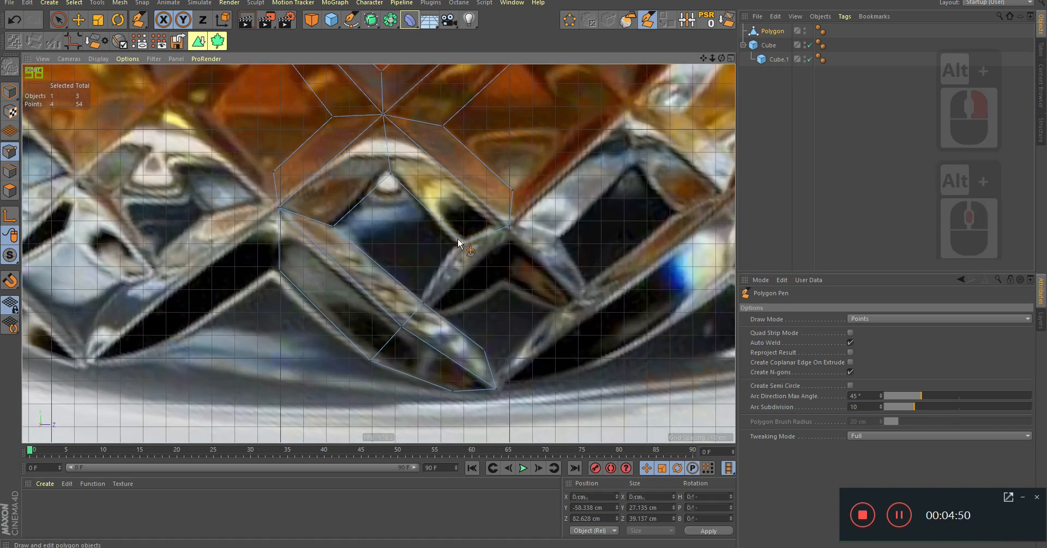
click(435, 279)
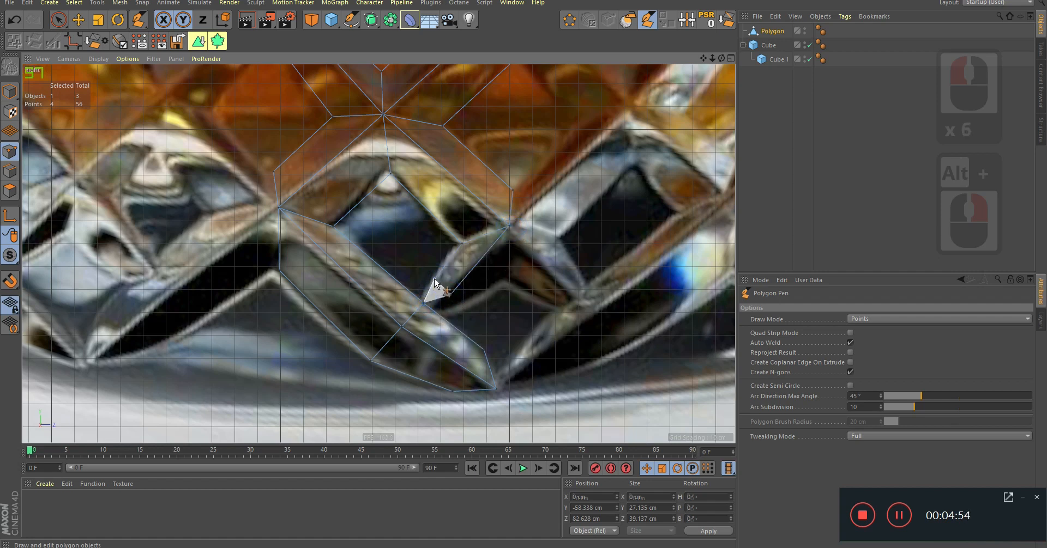
click(451, 295)
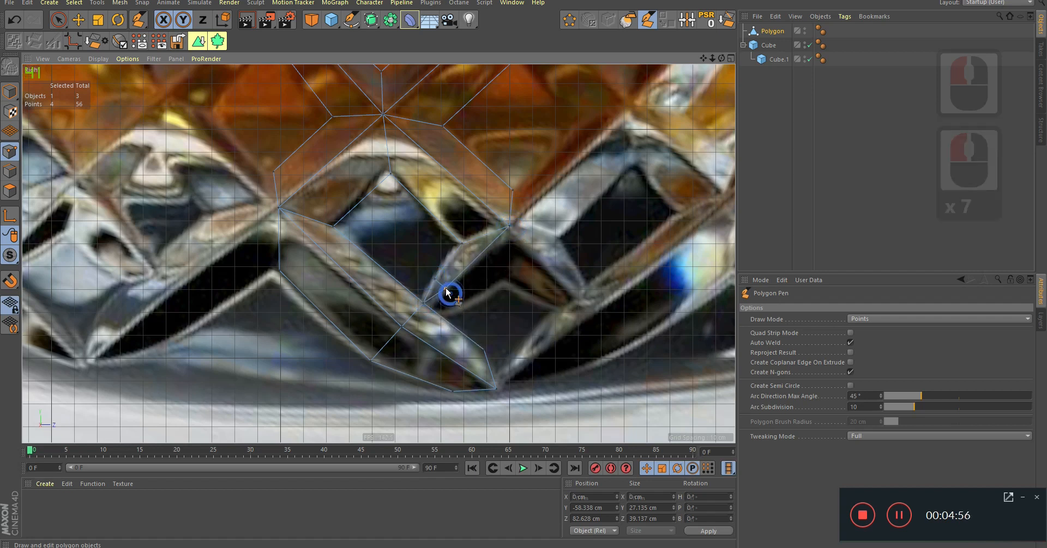
click(424, 303)
Draw the adjoining outer facet from the long bottom facet's edge back up to the lower diamond's right corner.
click(429, 310)
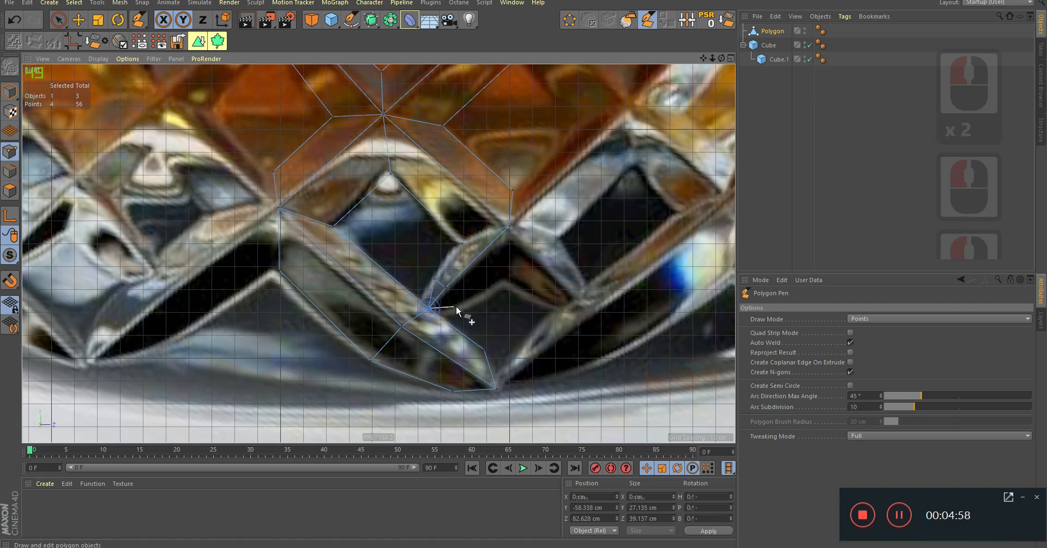
click(504, 280)
double_click(508, 226)
key(ctrl+z)
click(507, 225)
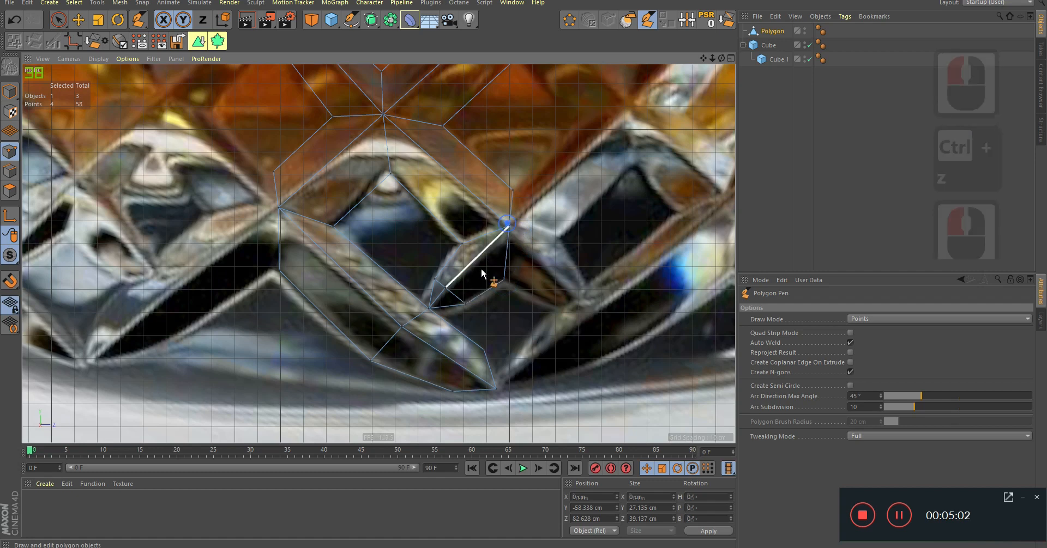
Inspect the traced polygons against the reference photo, from the upper spikes down to the glass base.
alt+right_drag(480, 281, 414, 282)
alt+middle_drag(498, 209, 500, 319)
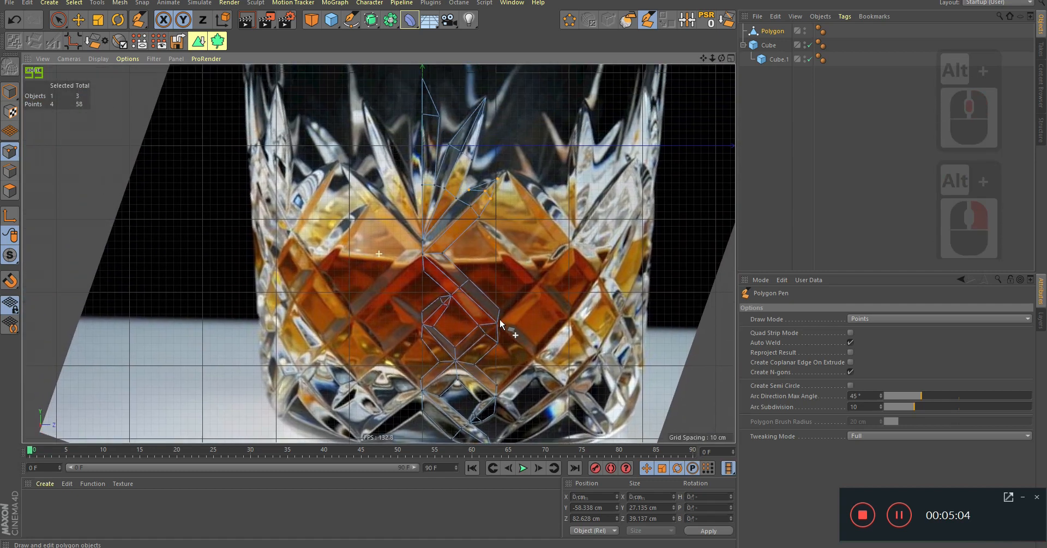
alt+middle_drag(529, 239, 506, 259)
alt+right_drag(482, 194, 548, 198)
alt+middle_drag(466, 195, 482, 267)
alt+right_drag(512, 224, 485, 281)
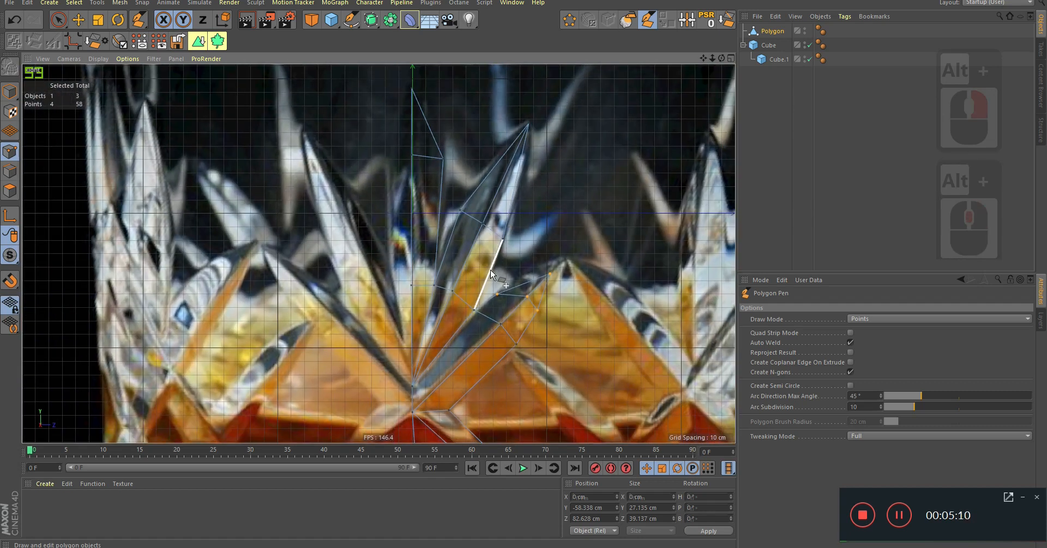
alt+middle_drag(485, 287, 512, 219)
alt+middle_drag(494, 271, 479, 200)
alt+right_drag(465, 186, 484, 194)
alt+middle_drag(486, 177, 467, 296)
alt+middle_drag(489, 347, 506, 237)
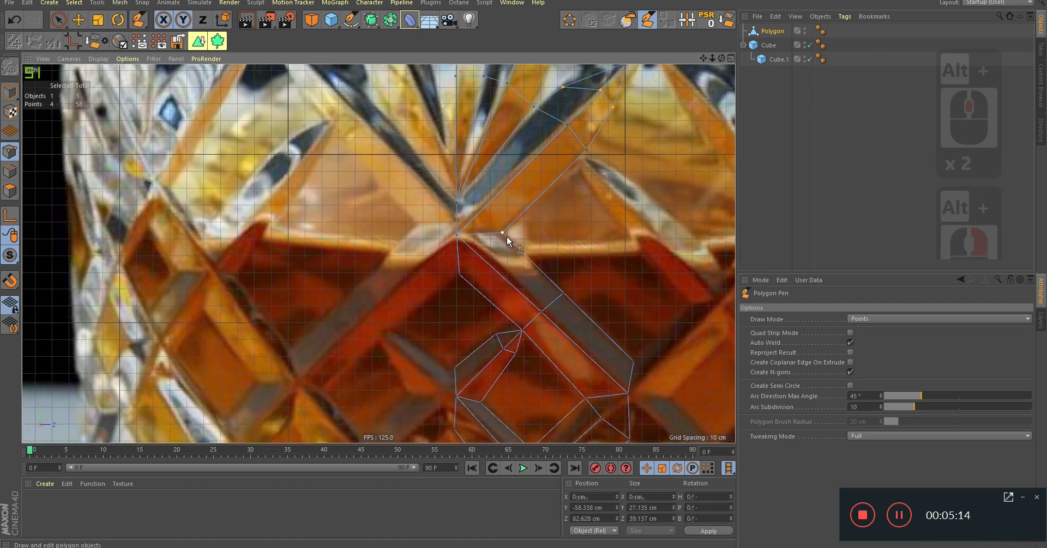
alt+middle_drag(535, 274, 540, 185)
alt+middle_drag(509, 287, 468, 191)
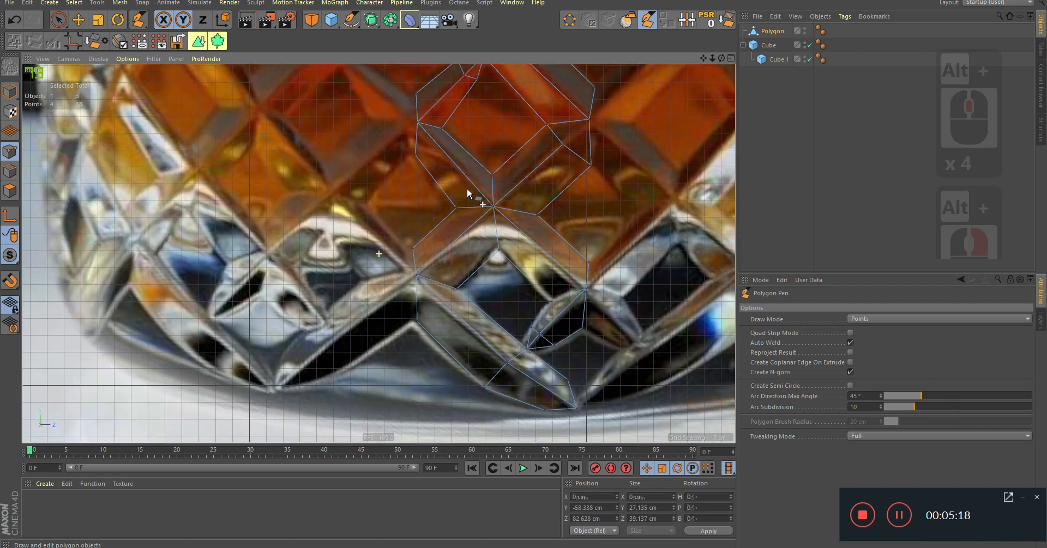
Show the model in the perspective view and delete the Cube together with its child Cube.1.
middle_click(549, 169)
middle_click(238, 172)
alt+middle_drag(338, 268, 347, 219)
alt+drag(421, 216, 735, 45)
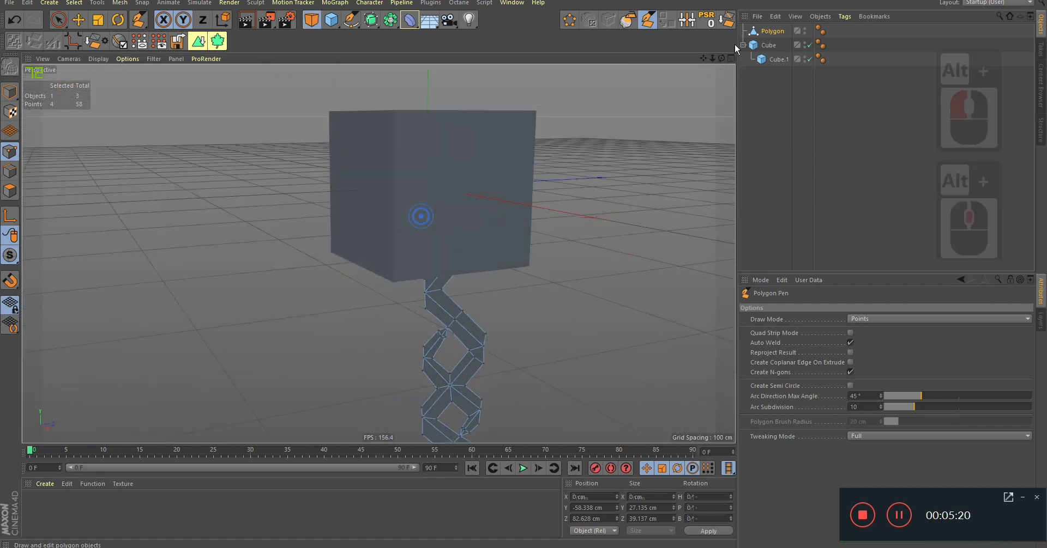
click(770, 47)
key(Delete)
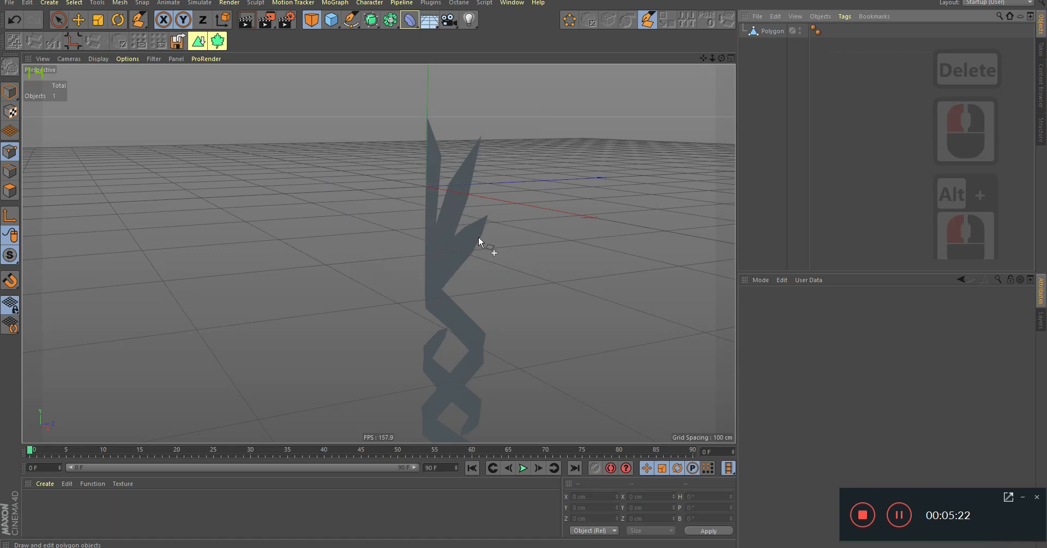
Place the traced Polygon object under a new Symmetry generator.
alt+drag(441, 254, 418, 222)
alt+right_drag(418, 222, 425, 246)
alt+drag(425, 246, 436, 287)
alt+middle_drag(437, 286, 444, 284)
alt+drag(444, 284, 456, 262)
alt+right_drag(455, 261, 461, 266)
alt+drag(460, 266, 463, 275)
click(765, 31)
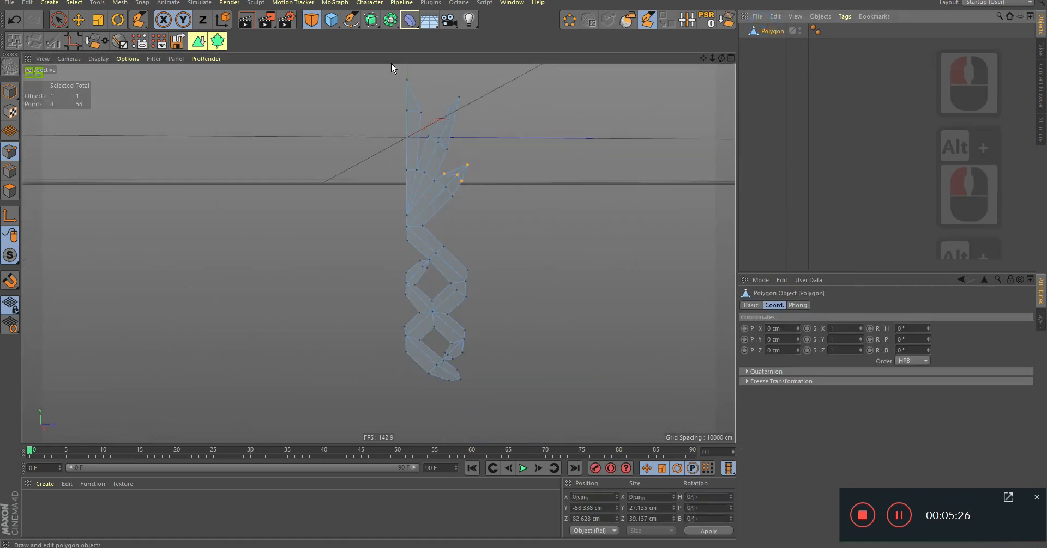
drag(387, 20, 502, 73)
alt+drag(430, 208, 439, 243)
Set the Symmetry object's mirror plane to XY.
click(817, 402)
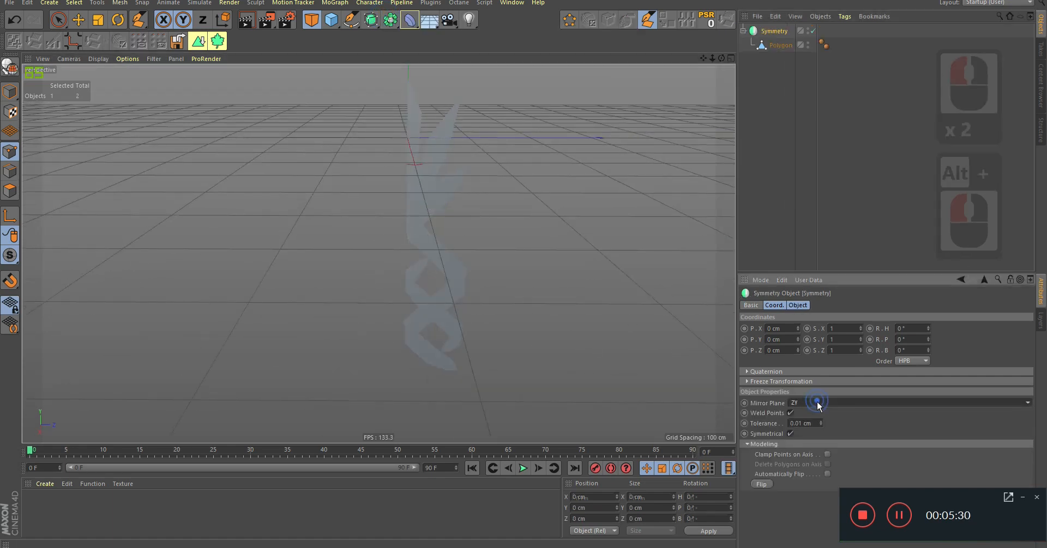
click(816, 412)
scroll(815, 404, down, 1)
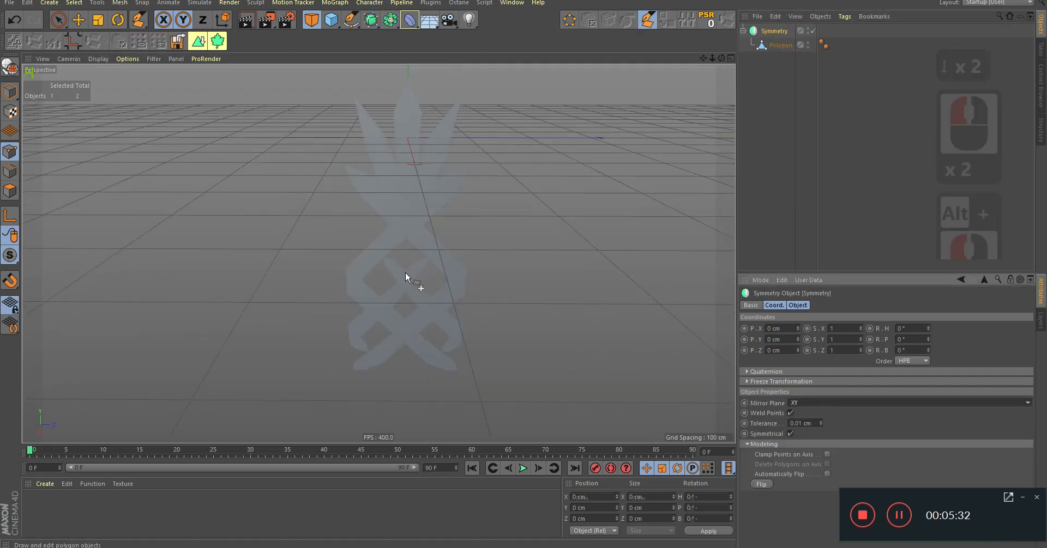
Align the Polygon's points along the centre seam into one vertical line by scaling them to zero width along Z.
alt+right_drag(424, 275, 561, 212)
click(774, 45)
middle_click(505, 187)
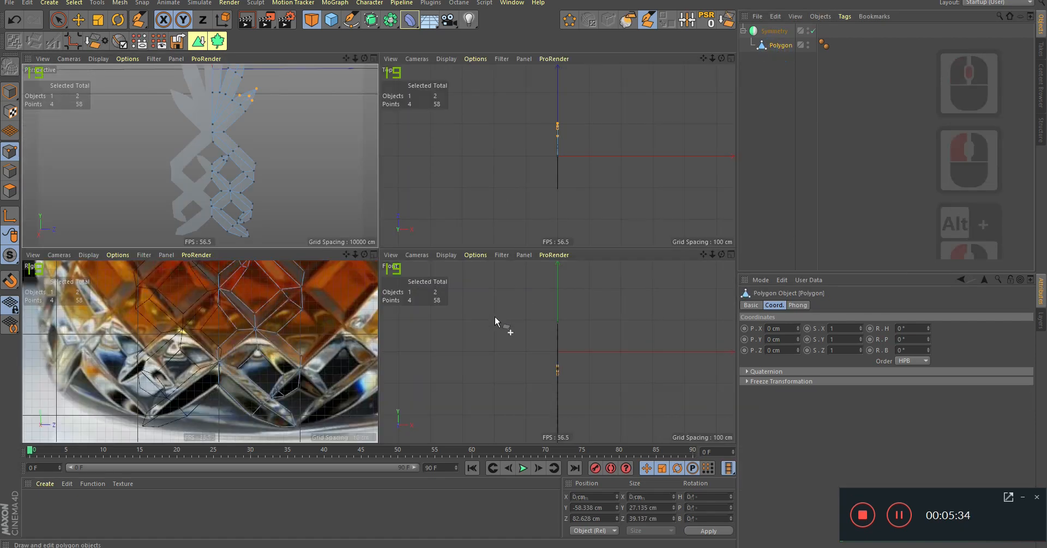
middle_click(259, 292)
alt+right_drag(409, 287, 431, 204)
alt+middle_drag(430, 204, 427, 256)
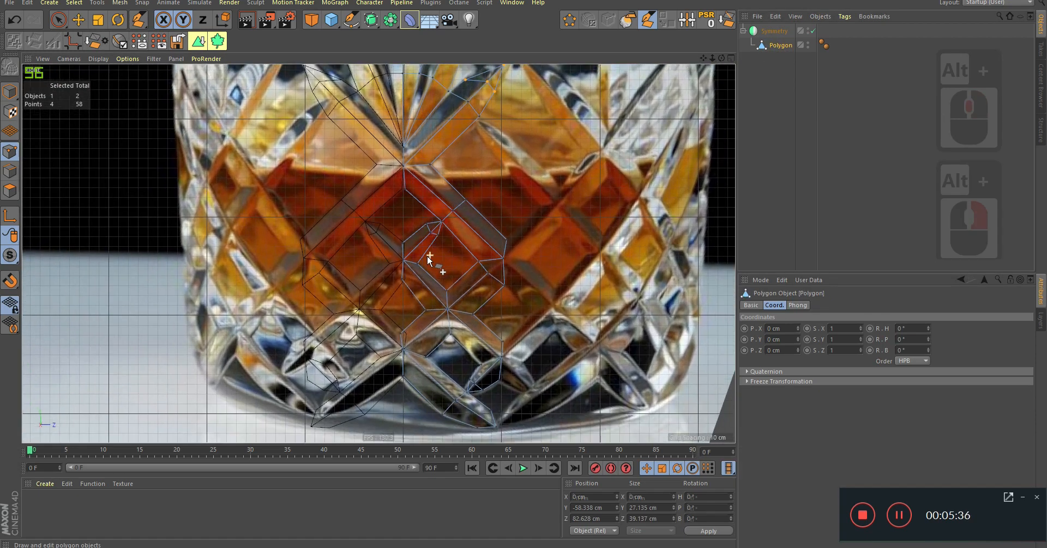
alt+right_drag(427, 257, 400, 246)
alt+right_drag(433, 192, 446, 196)
alt+middle_drag(446, 196, 486, 234)
alt+right_drag(486, 234, 460, 242)
alt+middle_drag(460, 243, 463, 249)
key(0)
drag(389, 84, 470, 391)
alt+right_drag(479, 281, 556, 233)
key(t)
shift+drag(565, 206, 465, 205)
Move the aligned seam points along Z onto the symmetry axis, at about 0 cm.
alt+right_drag(490, 181, 550, 179)
key(e)
drag(522, 236, 534, 237)
Check the mirrored mesh and its centre seam in perspective and against the reference photo.
alt+right_drag(530, 237, 419, 251)
alt+right_drag(494, 254, 421, 281)
middle_click(510, 267)
middle_click(355, 185)
alt+right_drag(414, 199, 375, 202)
alt+drag(375, 203, 428, 282)
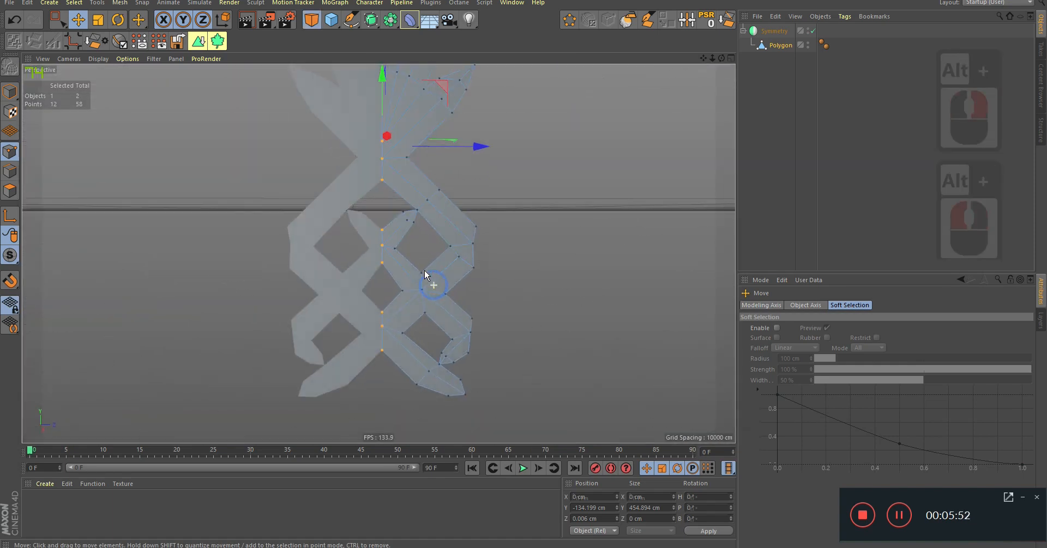
middle_click(428, 282)
middle_click(316, 319)
alt+right_drag(470, 283, 523, 277)
alt+middle_drag(523, 277, 499, 312)
alt+right_drag(499, 311, 523, 311)
scroll(522, 310, down, 10)
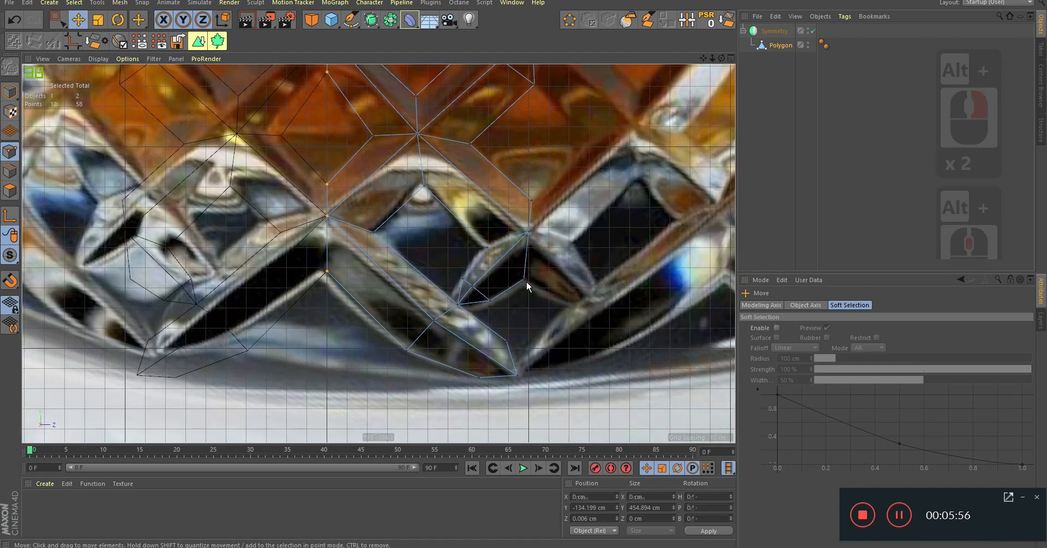
scroll(496, 316, up, 2)
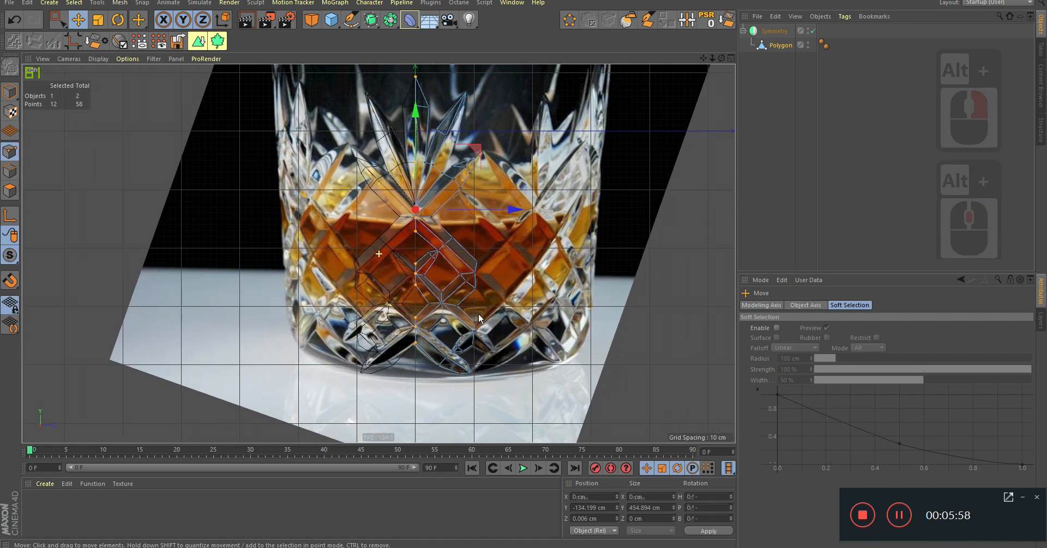
Align the points on the pattern's outer right side, including the bottom tip, by scaling them to zero width along Z.
key(0)
drag(521, 243, 514, 418)
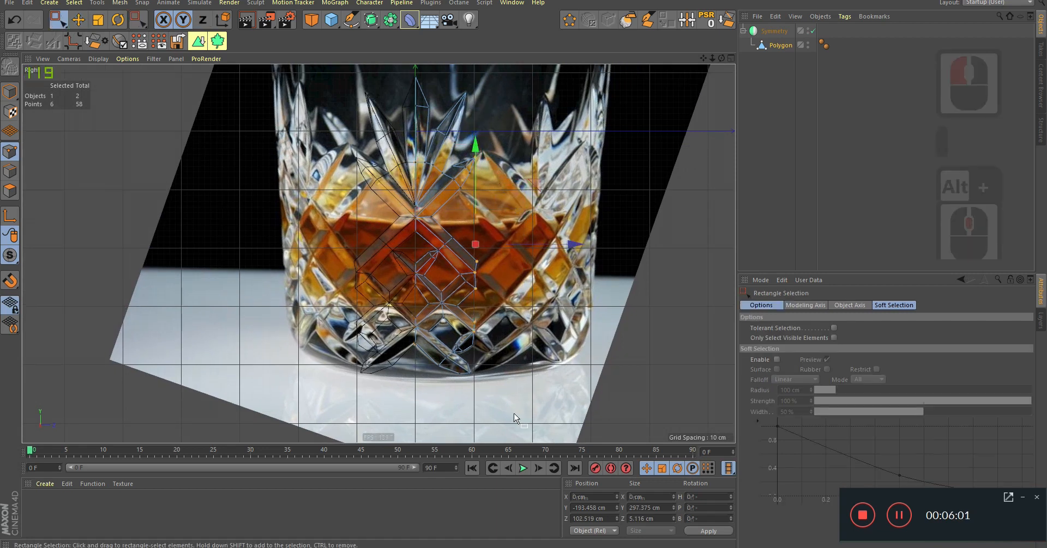
shift+click(469, 371)
alt+right_drag(492, 287, 496, 280)
key(t)
shift+drag(572, 263, 473, 275)
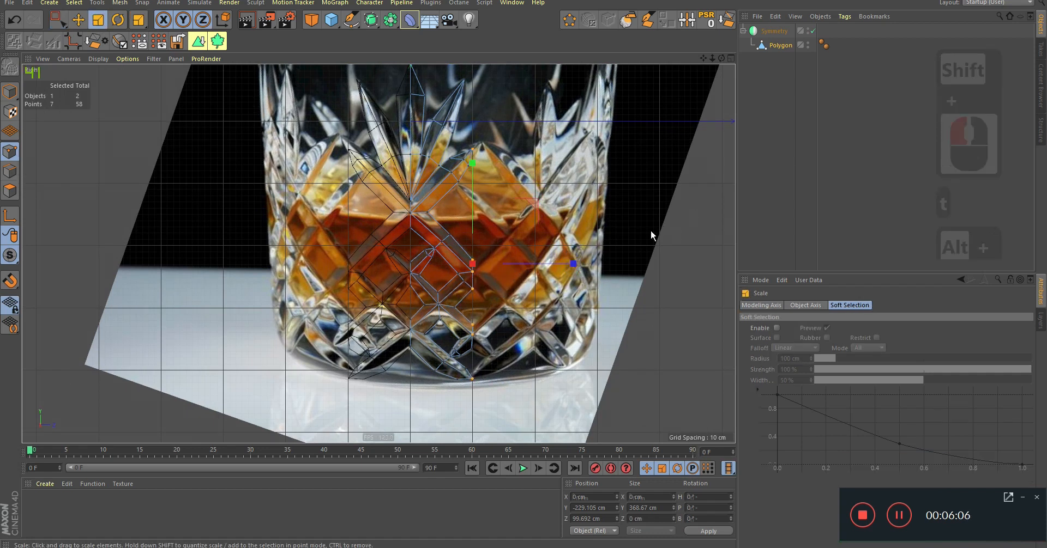
Move the aligned outer points outward along Z to about 104.26 cm.
alt+right_drag(493, 270, 532, 253)
alt+right_drag(463, 283, 507, 264)
key(e)
alt+right_drag(457, 237, 519, 210)
drag(521, 206, 552, 208)
Cut an edge from the band's inner vertex to the upper diamond's right corner with the knife, and switch to Live Selection.
alt+right_drag(538, 215, 533, 259)
key(k)
key(k)
click(473, 274)
click(515, 240)
key(space)
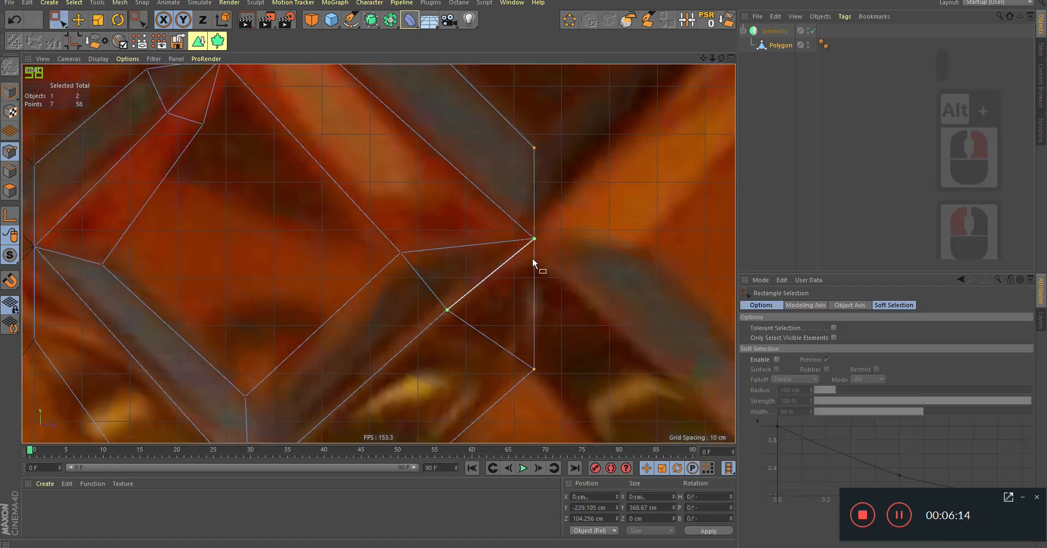
key(9)
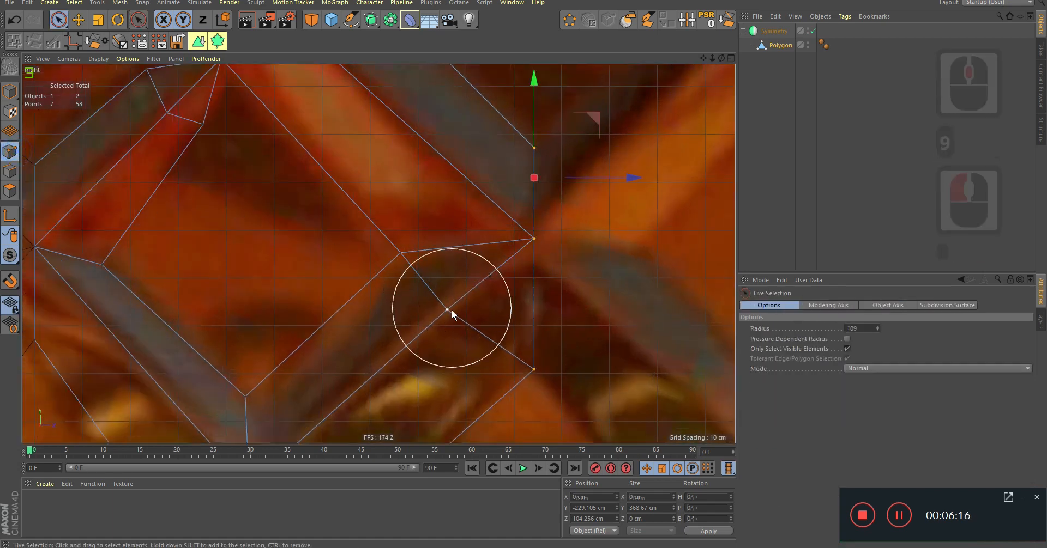
Weld the extra point beside the band's junction onto the junction point on the outer border.
drag(445, 306, 527, 235)
key(q)
click(535, 238)
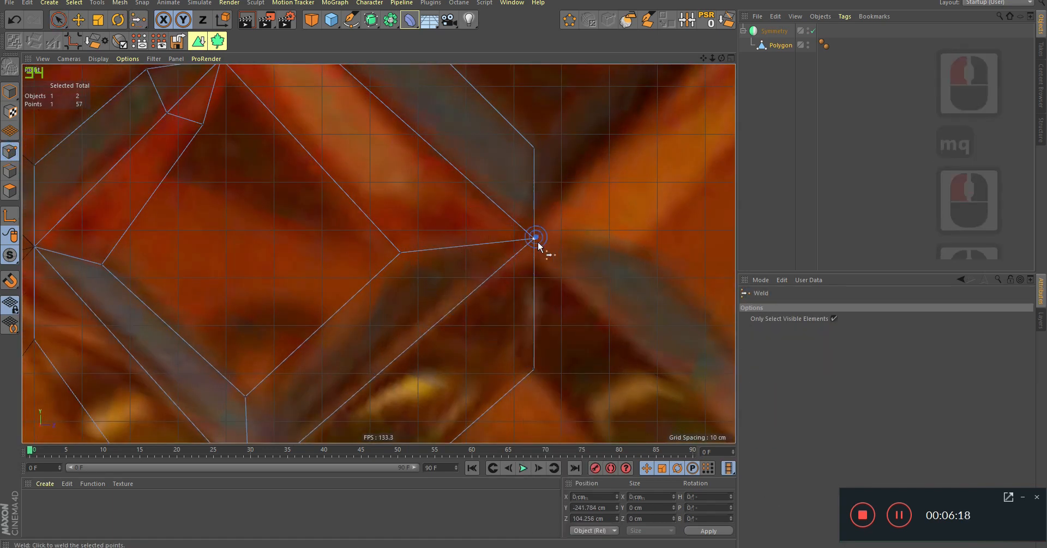
Move the lower outer point of the small bottom leaf outward along Z to 104.277 cm, in line with the border.
alt+right_drag(538, 242, 488, 242)
alt+middle_drag(508, 213, 516, 241)
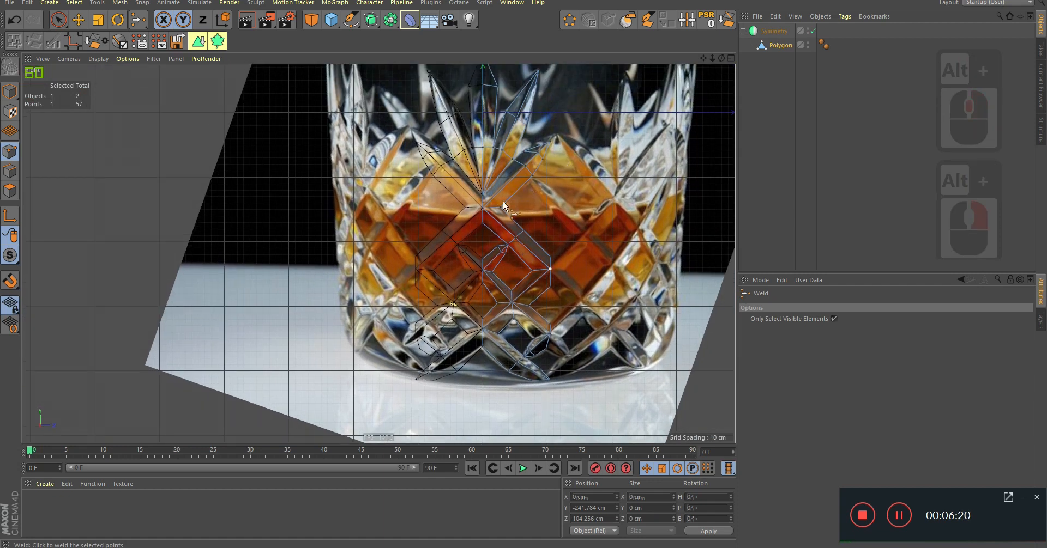
alt+right_drag(548, 341, 608, 342)
alt+middle_drag(569, 358, 530, 276)
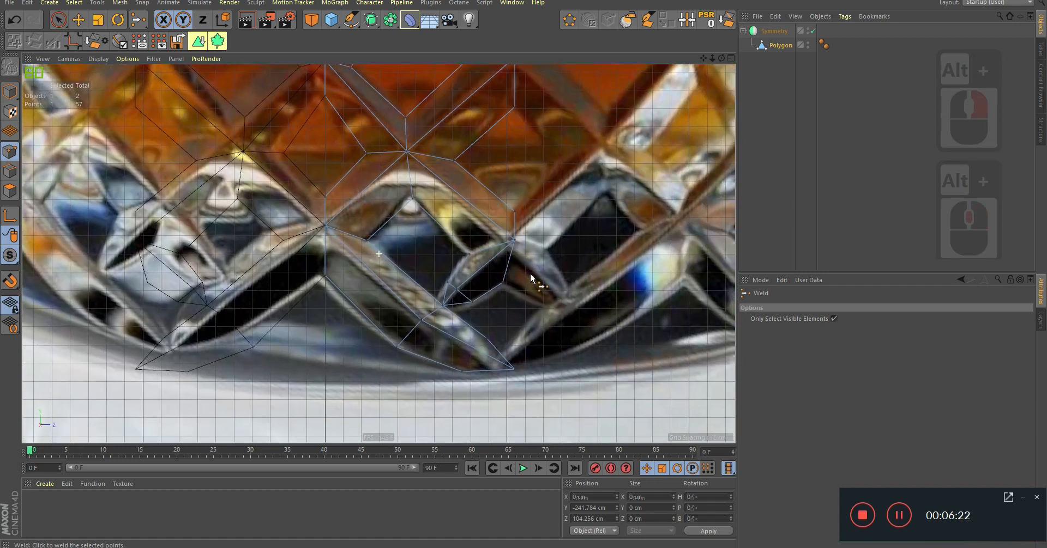
key(space)
click(551, 301)
key(e)
alt+right_drag(515, 284, 567, 280)
drag(565, 277, 596, 277)
alt+right_drag(596, 276, 531, 290)
alt+scroll(531, 290, down, 10)
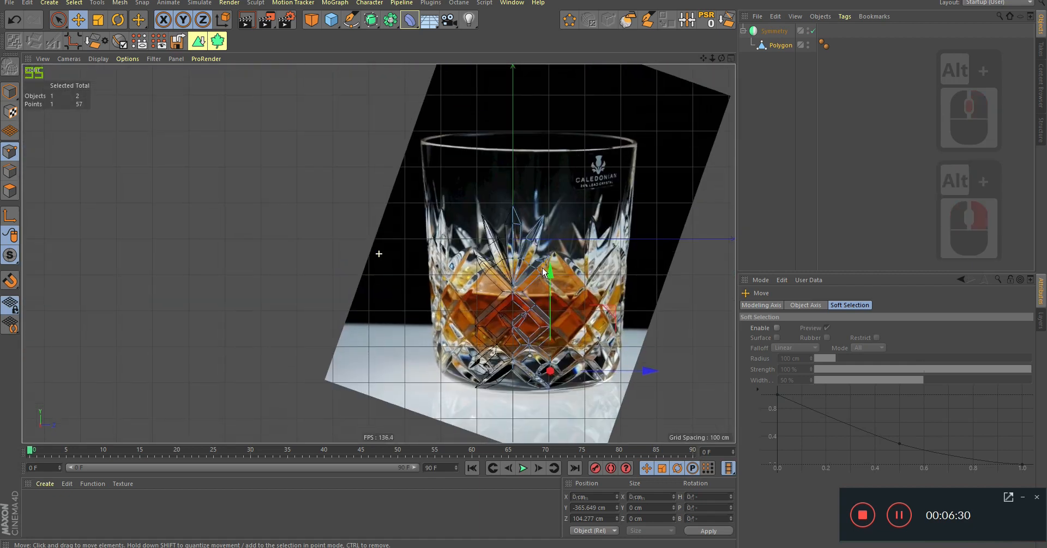
Select the centre-ridge points of the upper leaves in the perspective view with Live Selection.
middle_click(542, 271)
middle_click(367, 242)
mouse_move(366, 241)
alt+mouse_down()
mouse_move(379, 231)
mouse_move(355, 224)
mouse_move(376, 229)
alt+mouse_up()
alt+right_drag(375, 227, 381, 187)
alt+middle_drag(381, 186, 382, 219)
alt+right_drag(383, 219, 367, 217)
alt+middle_drag(367, 217, 377, 245)
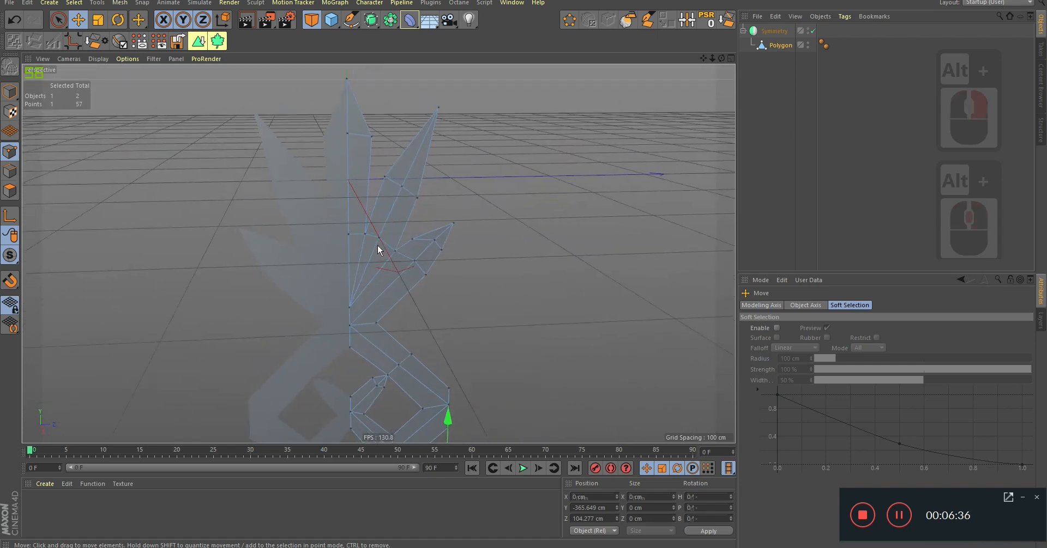
alt+drag(378, 245, 362, 224)
key(9)
middle_drag(341, 158, 281, 151)
mouse_move(323, 170)
alt+mouse_down()
mouse_move(437, 180)
mouse_move(350, 179)
alt+mouse_up()
click(340, 127)
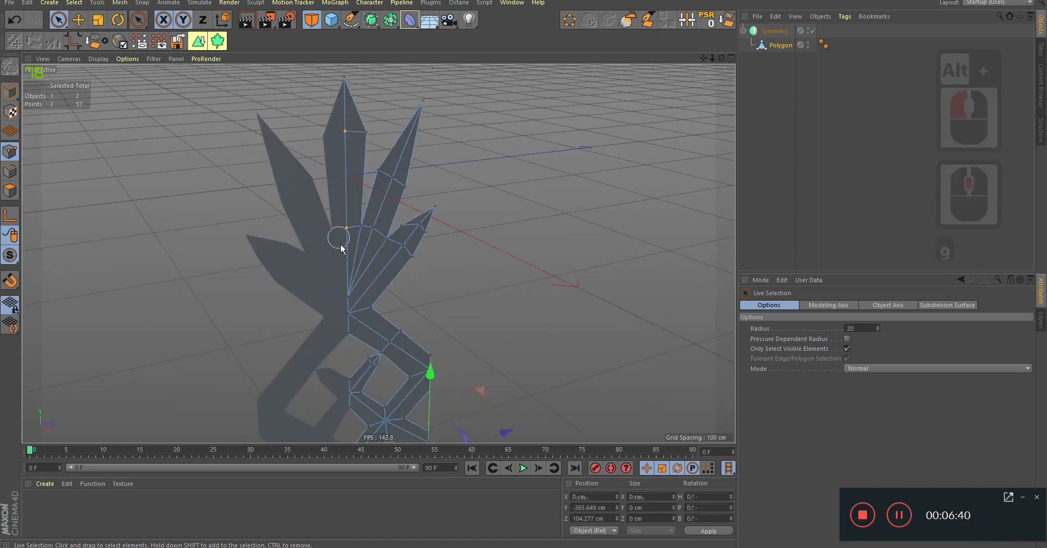
alt+drag(350, 288, 372, 229)
shift+click(371, 229)
shift+click(390, 172)
alt+middle_drag(383, 271, 403, 202)
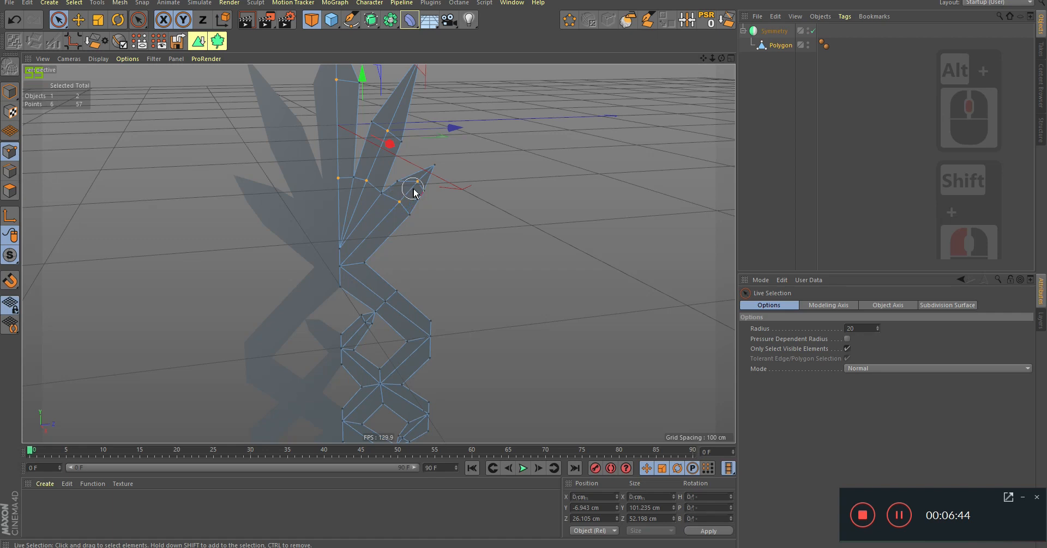
Add the ridge and junction points of the diamond bands and small inner leaves to the selection.
shift+click(343, 265)
alt+middle_drag(381, 309, 370, 169)
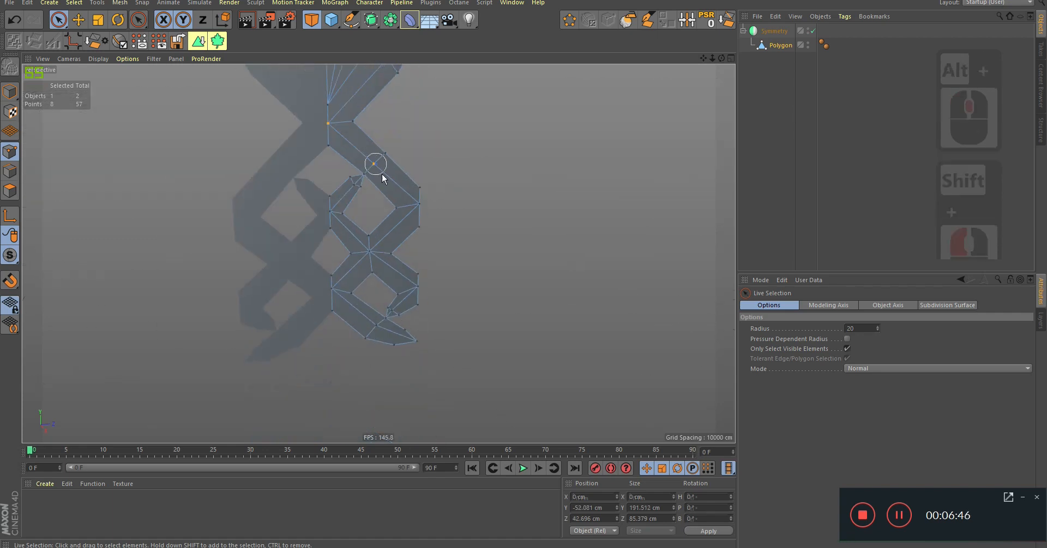
shift+click(419, 204)
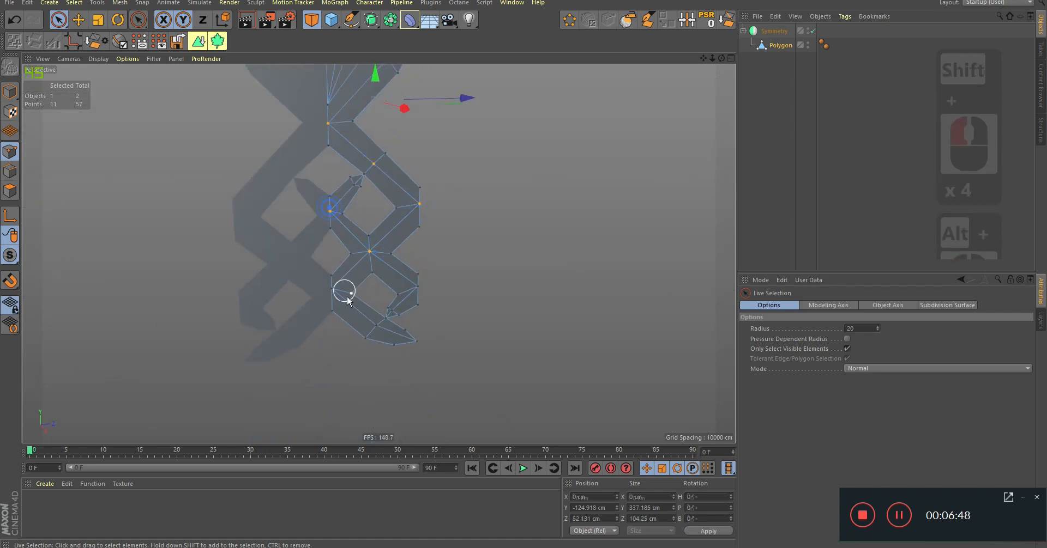
alt+right_drag(398, 313, 402, 266)
shift+click(431, 259)
shift+click(394, 304)
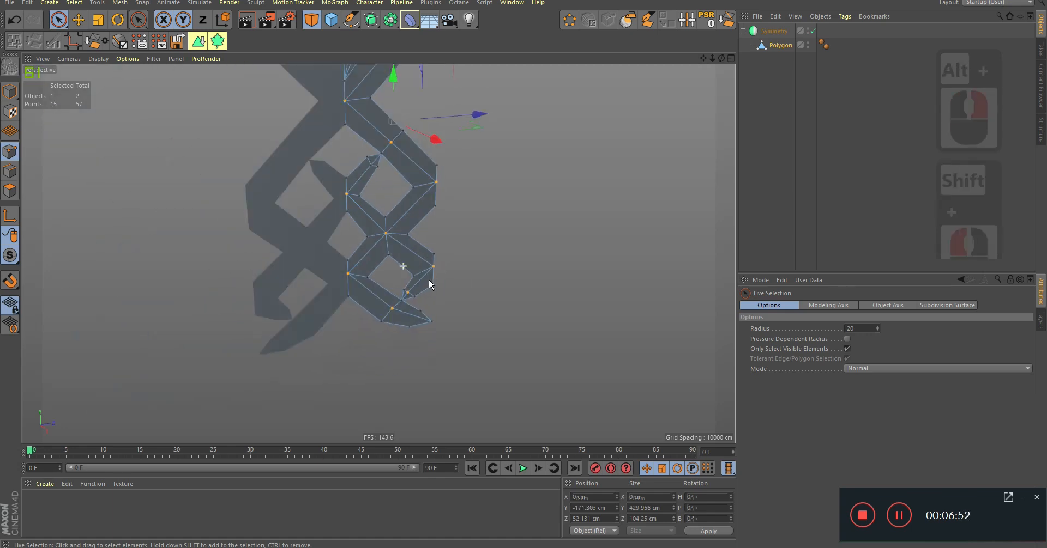
alt+drag(378, 252, 411, 302)
alt+middle_drag(407, 246, 409, 257)
alt+drag(409, 257, 382, 242)
alt+right_drag(383, 242, 381, 222)
shift+click(393, 215)
Move the selected ridge points outward along X to 11.04 cm to raise the cut pattern.
alt+middle_drag(382, 222, 360, 306)
alt+right_drag(360, 306, 352, 308)
alt+drag(352, 308, 377, 306)
drag(444, 303, 343, 273)
alt+middle_drag(344, 273, 388, 239)
alt+drag(431, 273, 408, 284)
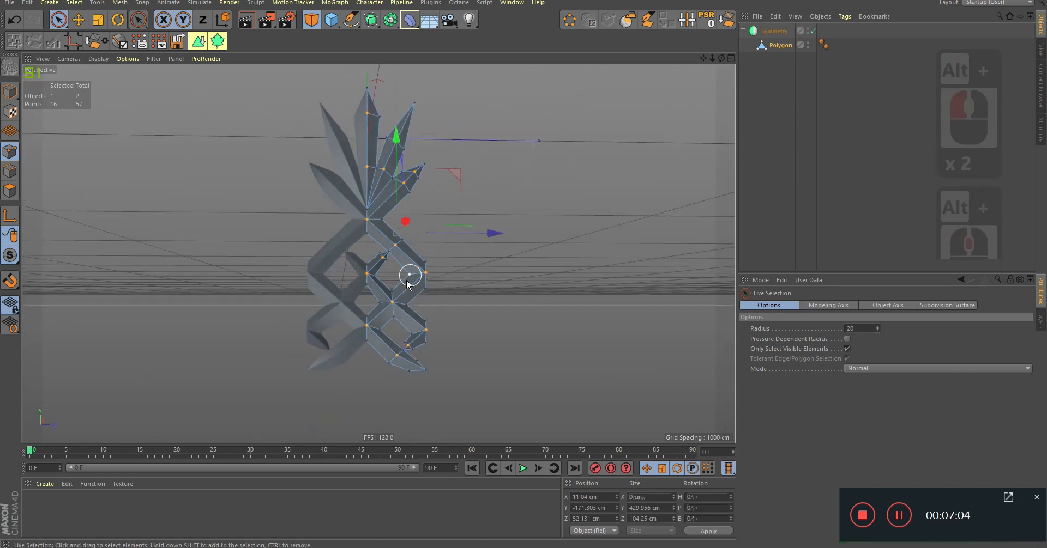
Examine how the leaf outlines and ridges line up with the crystal cuts in the reference photo.
alt+right_drag(407, 284, 400, 290)
alt+drag(400, 290, 416, 303)
alt+right_drag(416, 303, 405, 295)
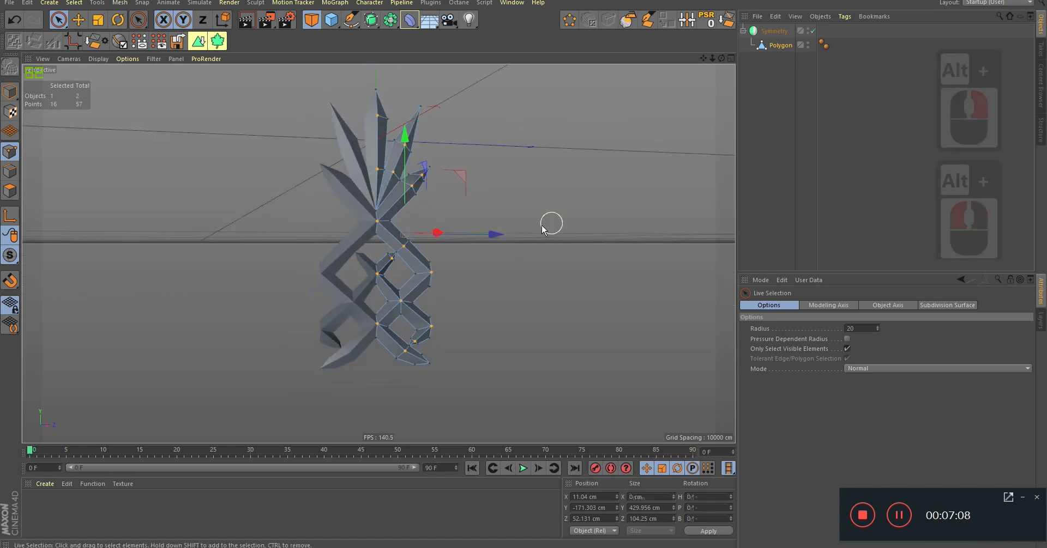
middle_click(524, 227)
middle_click(327, 327)
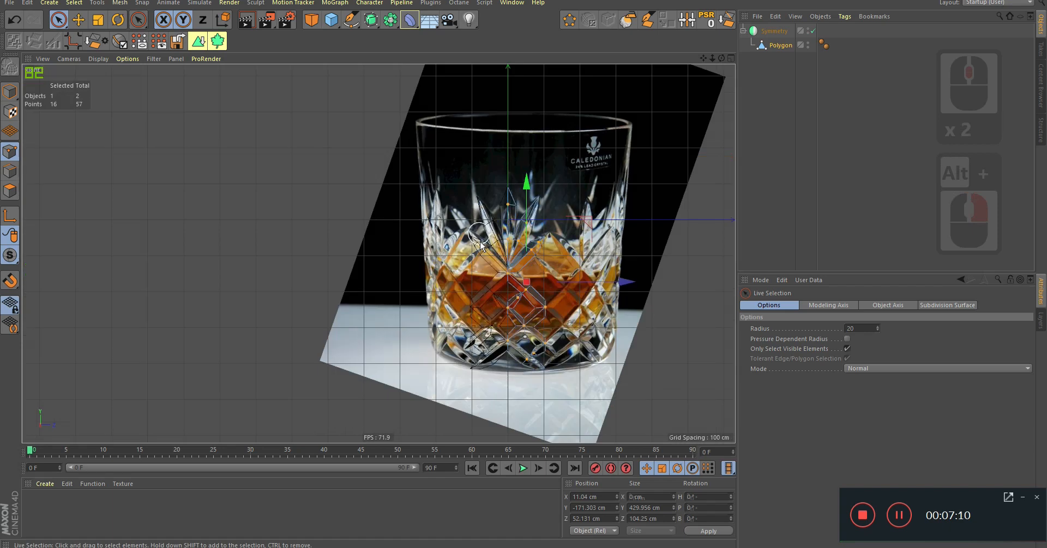
alt+right_drag(563, 261, 444, 154)
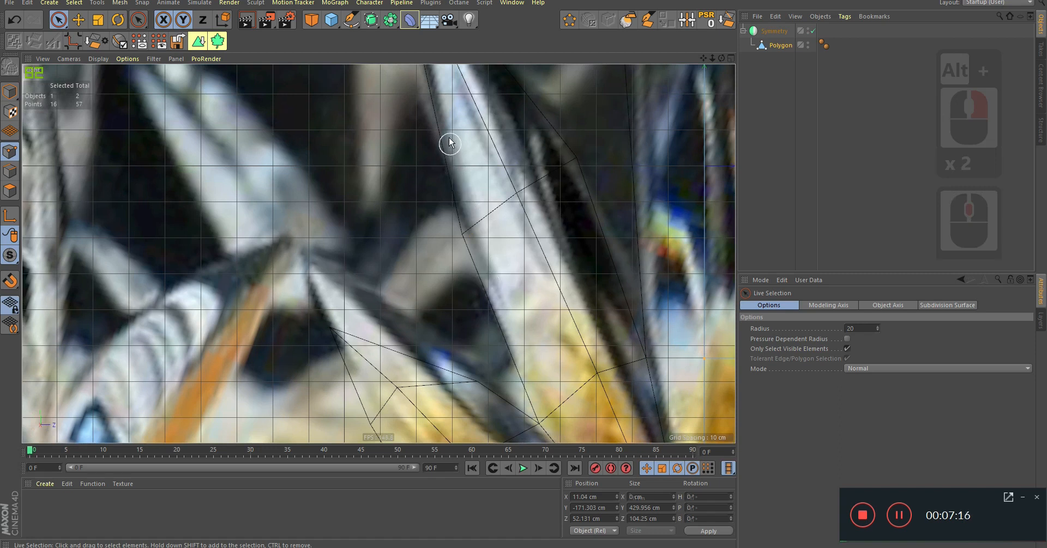
alt+right_drag(480, 222, 465, 184)
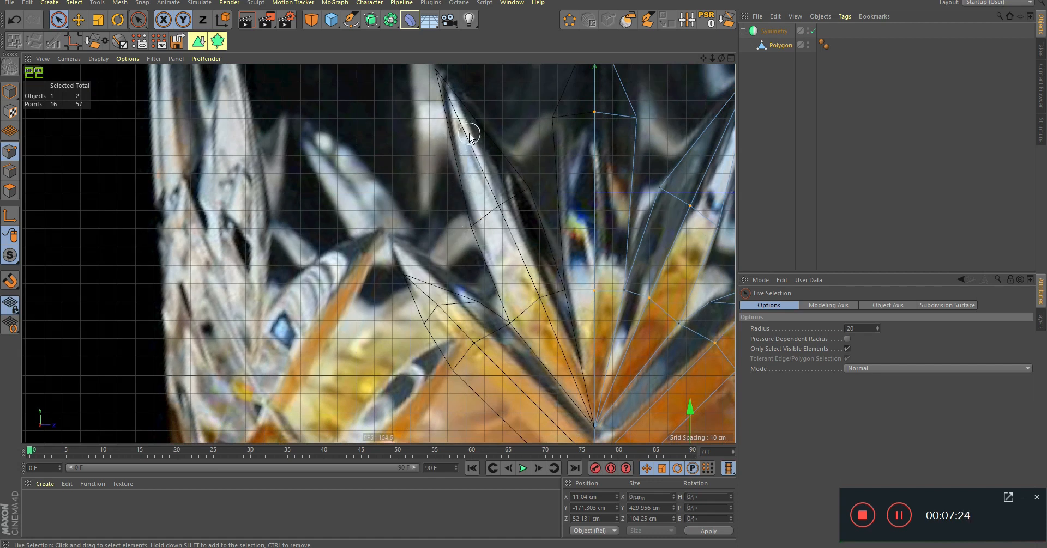
scroll(491, 181, down, 6)
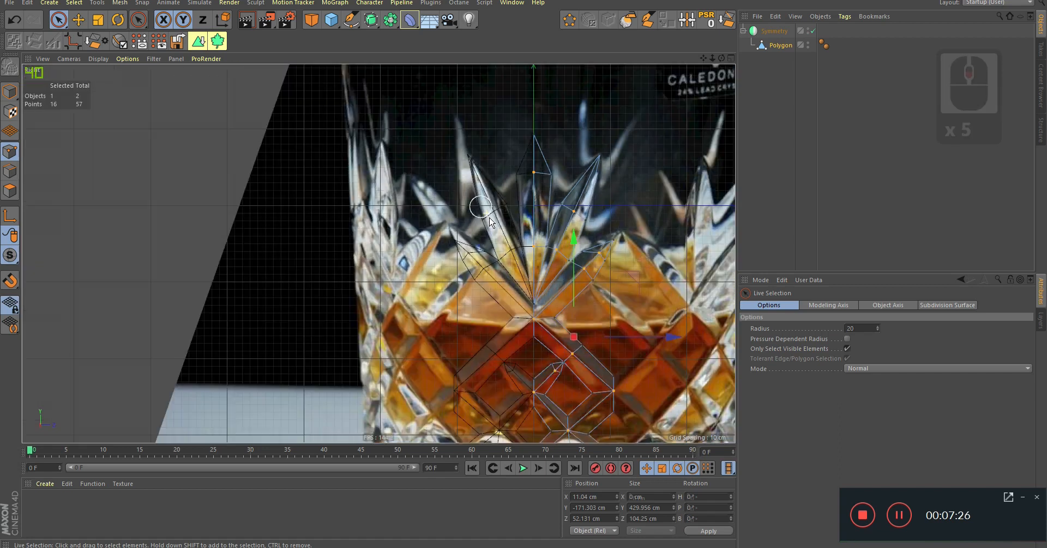
scroll(489, 232, up, 5)
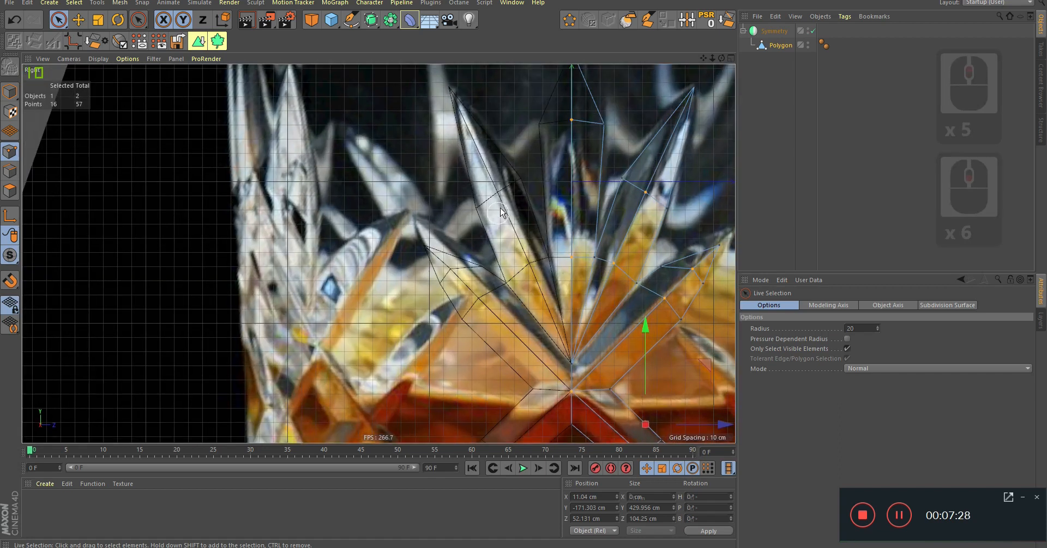
Compare the raised leaves and bands in perspective with the facets of the glass in the photo.
middle_click(512, 184)
middle_click(326, 181)
alt+right_drag(390, 182, 409, 234)
alt+drag(409, 234, 421, 213)
middle_click(427, 225)
middle_click(307, 322)
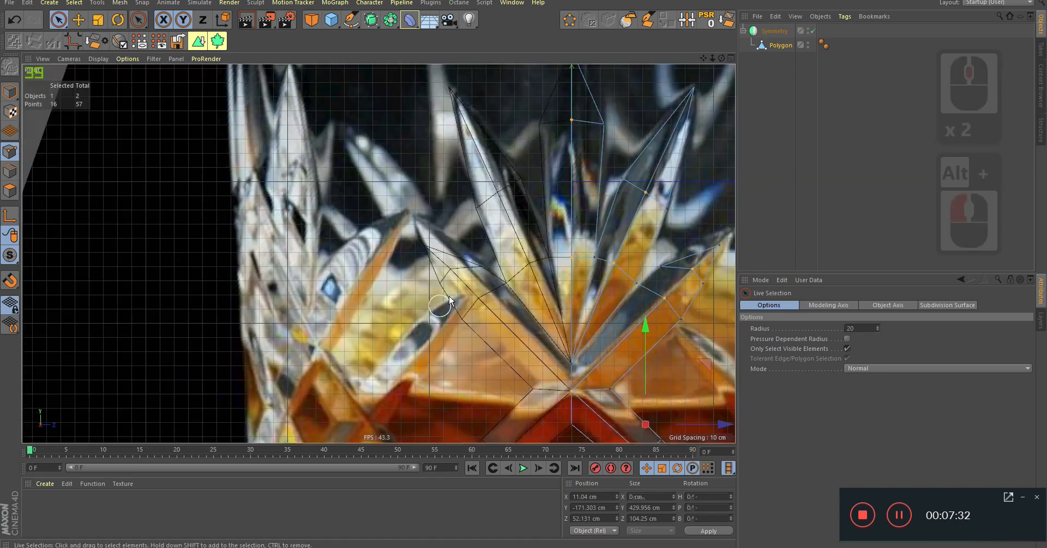
alt+middle_drag(698, 90, 561, 180)
alt+right_drag(553, 210, 524, 222)
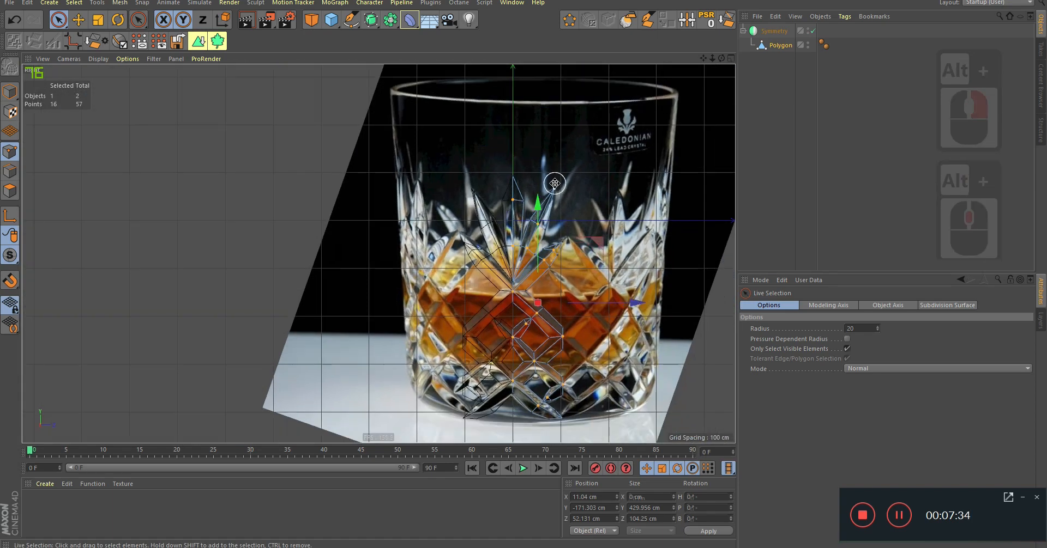
middle_click(554, 183)
middle_click(287, 152)
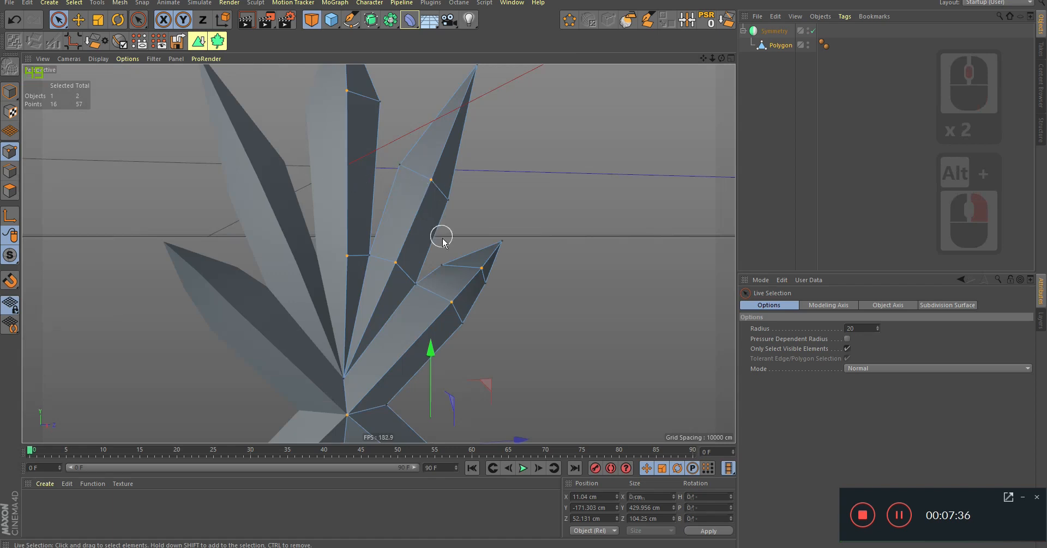
alt+right_drag(442, 238, 381, 241)
alt+middle_drag(381, 240, 367, 215)
alt+right_drag(366, 215, 354, 252)
alt+middle_drag(355, 252, 360, 231)
alt+drag(361, 227, 359, 259)
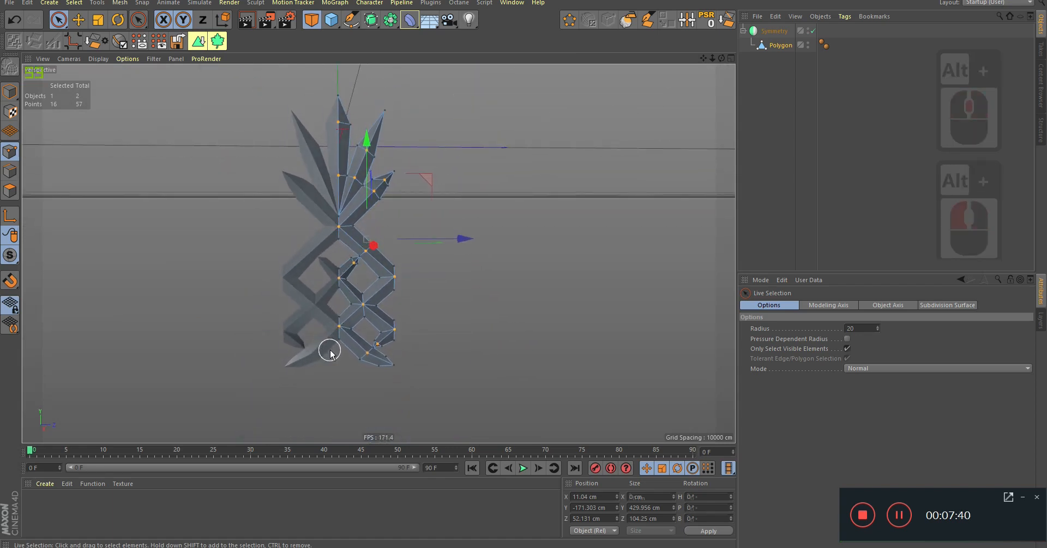
Loop-cut the band segment above the small inner leaf of the upper diamond at an offset of about 59.5 %.
alt+right_drag(330, 354, 366, 351)
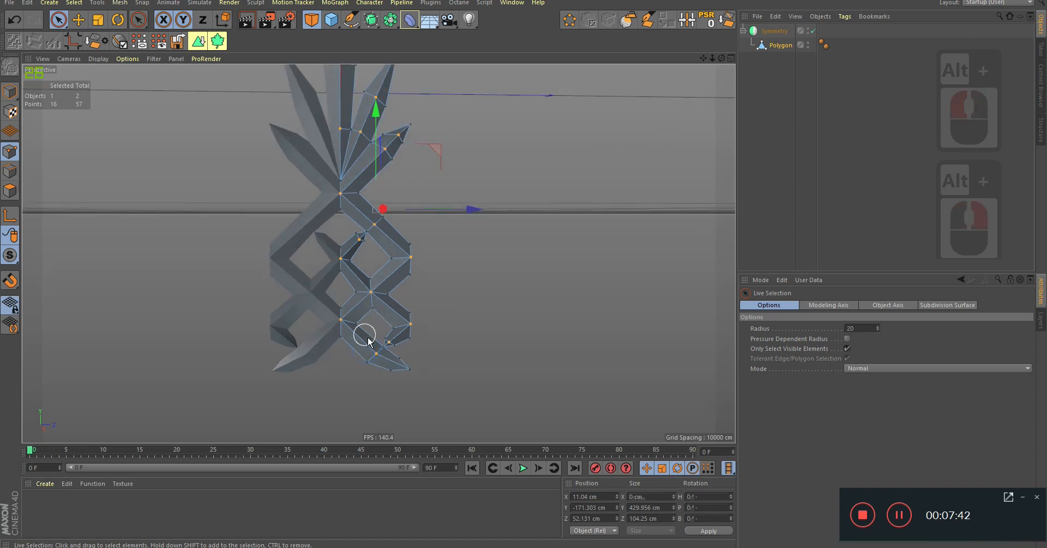
alt+right_drag(359, 258, 428, 215)
alt+middle_drag(373, 195, 378, 254)
alt+right_drag(336, 216, 349, 221)
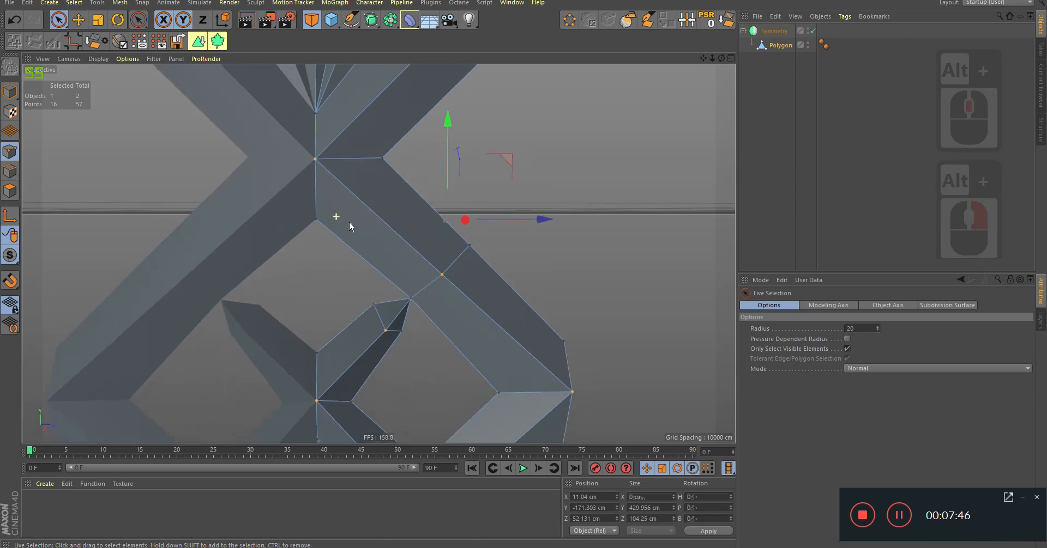
key(k)
key(l)
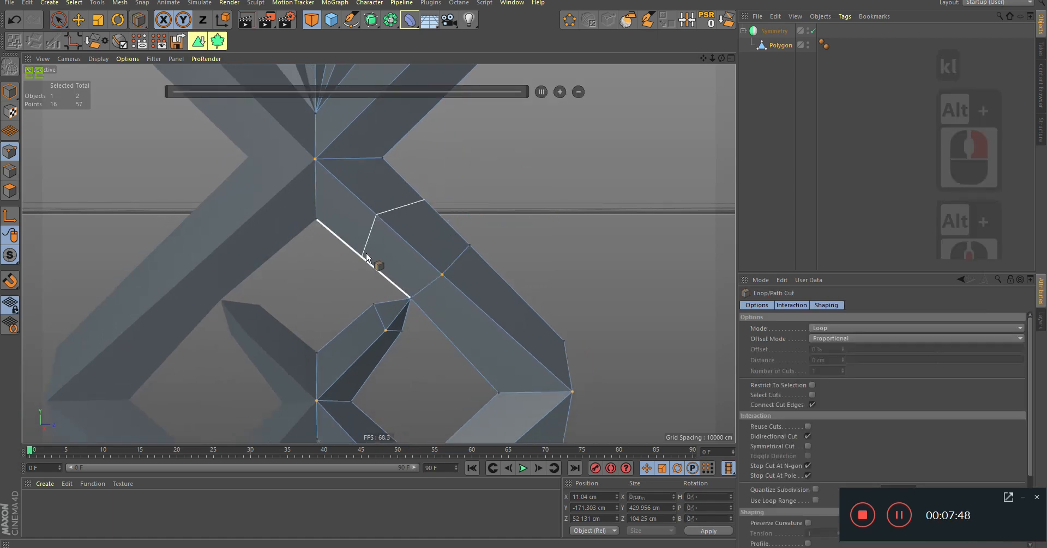
click(366, 257)
alt+middle_drag(436, 355, 407, 292)
key(ctrl+z)
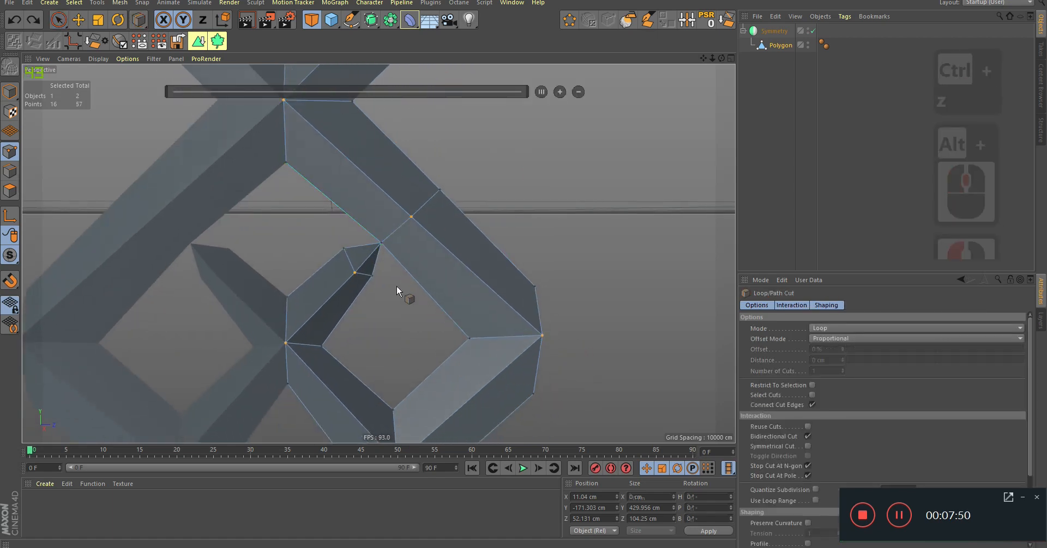
click(329, 196)
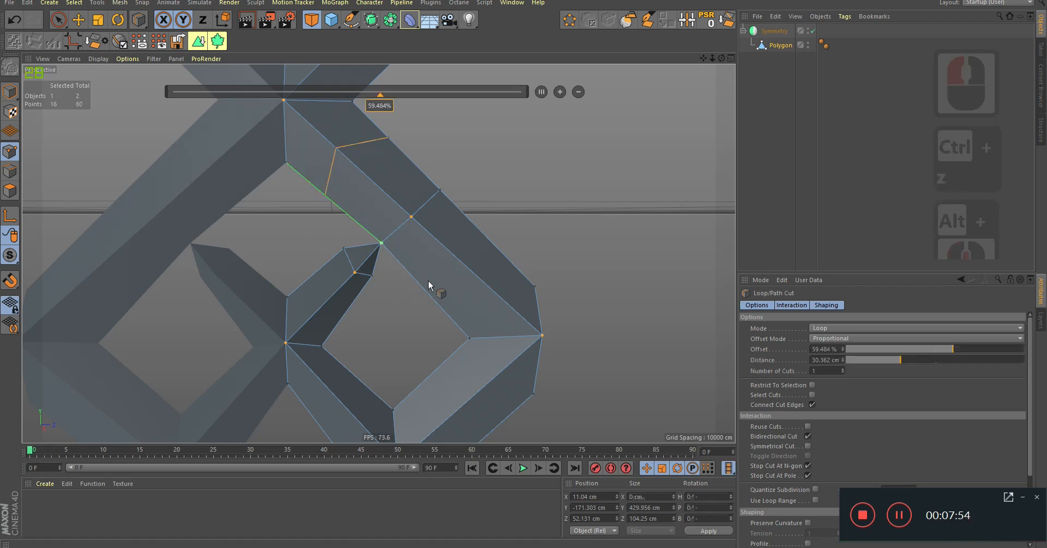
Add a loop cut across the lower diamond's upper-left band at an offset of about 55.3 %.
alt+middle_drag(443, 294, 436, 210)
alt+right_drag(436, 210, 443, 265)
alt+middle_drag(450, 288, 455, 225)
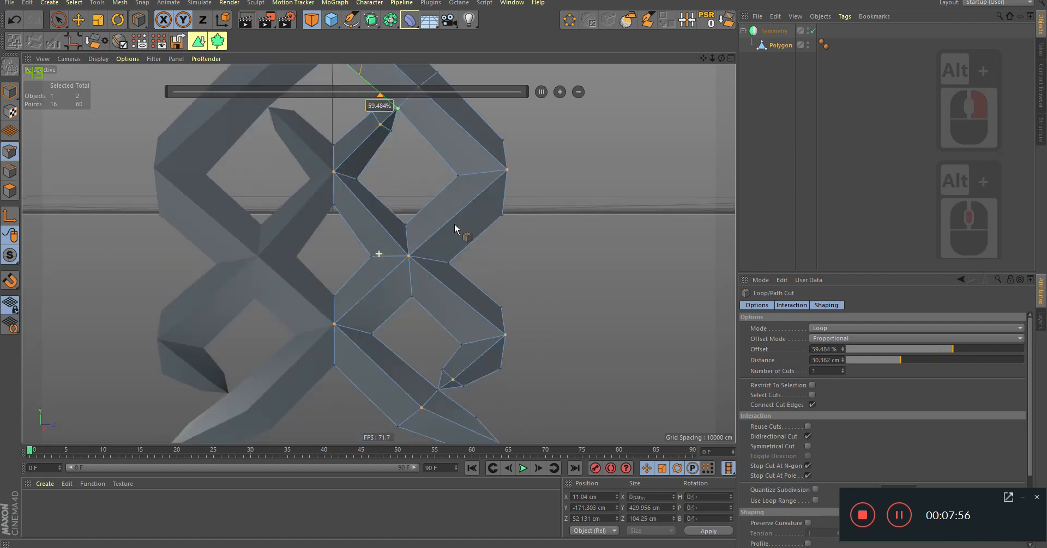
alt+right_drag(454, 225, 424, 253)
alt+right_drag(451, 334, 399, 274)
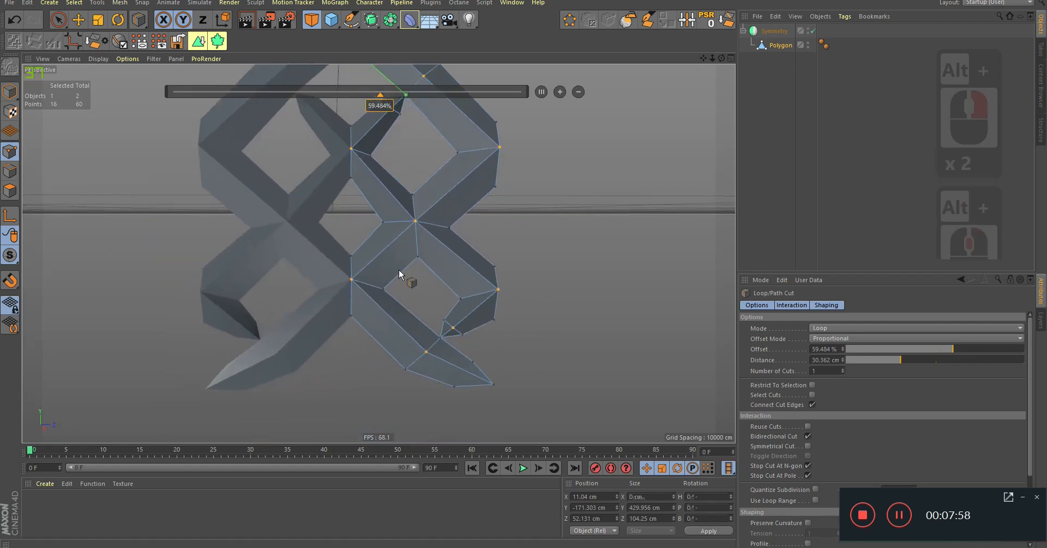
click(396, 277)
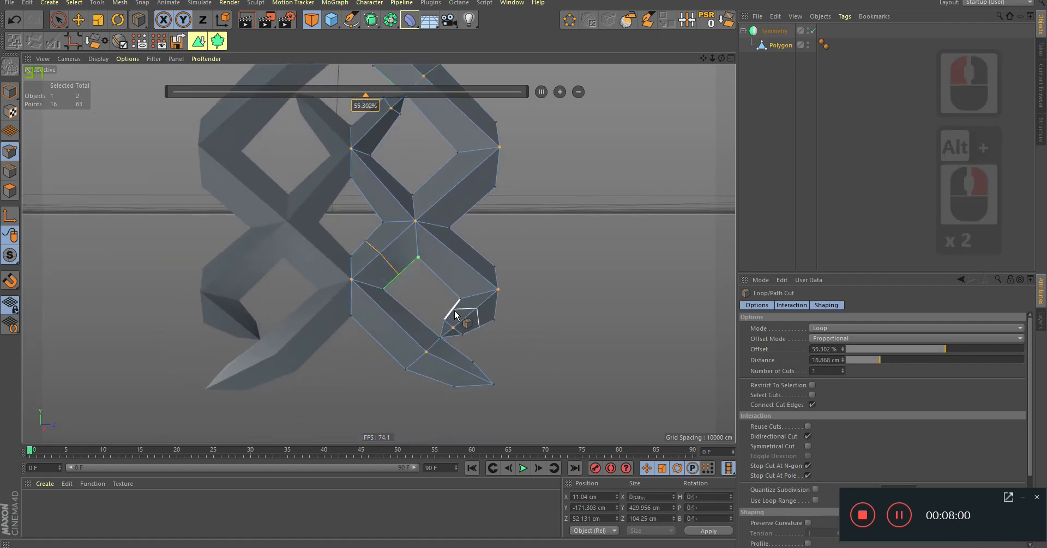
Cut across the lower side leaf near its base and continue the cut over the neighbouring leaves to the centre seam.
alt+middle_drag(477, 217, 461, 359)
alt+middle_drag(452, 194, 447, 310)
alt+right_drag(361, 185, 414, 169)
alt+drag(414, 169, 389, 198)
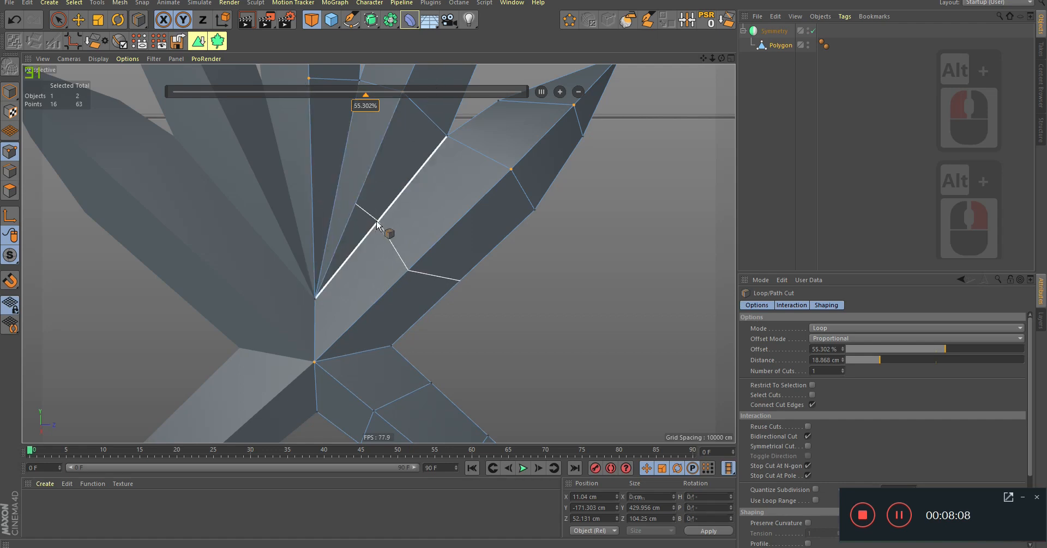
key(k)
key(k)
click(357, 200)
click(313, 195)
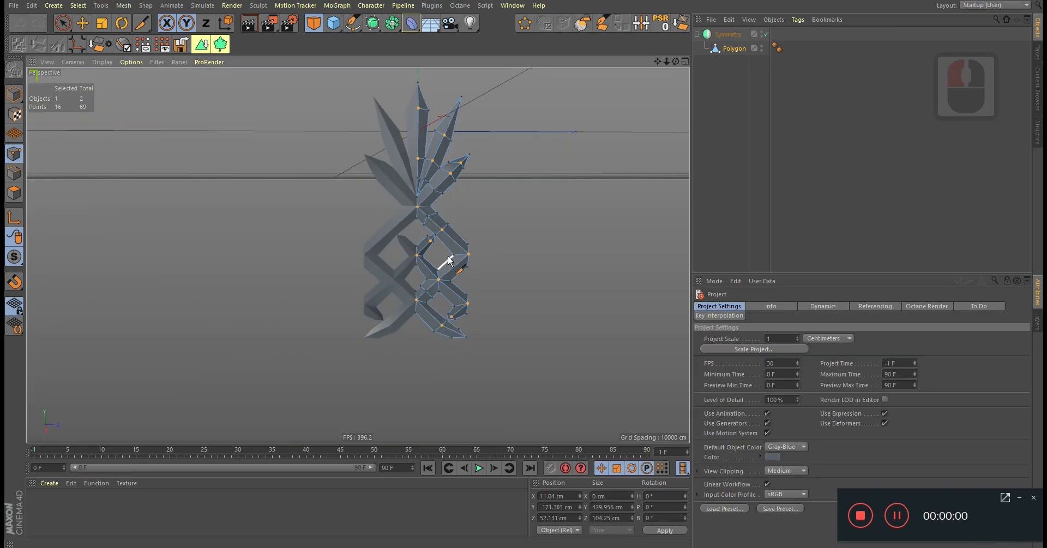
Extrude the centre leaf's upper outer edge along Z towards the pattern's outer border, working in edge mode over the photo.
alt+drag(381, 245, 401, 319)
alt+right_drag(401, 319, 459, 193)
alt+drag(459, 192, 424, 221)
alt+right_drag(425, 221, 381, 248)
click(14, 173)
key(9)
click(365, 246)
alt+middle_drag(365, 246, 351, 215)
key(w)
alt+drag(331, 224, 349, 218)
middle_click(382, 218)
middle_click(272, 320)
alt+right_drag(525, 154, 542, 238)
ctrl+drag(553, 225, 639, 224)
Straighten the extruded edge vertically by scaling it to zero size along Z.
key(t)
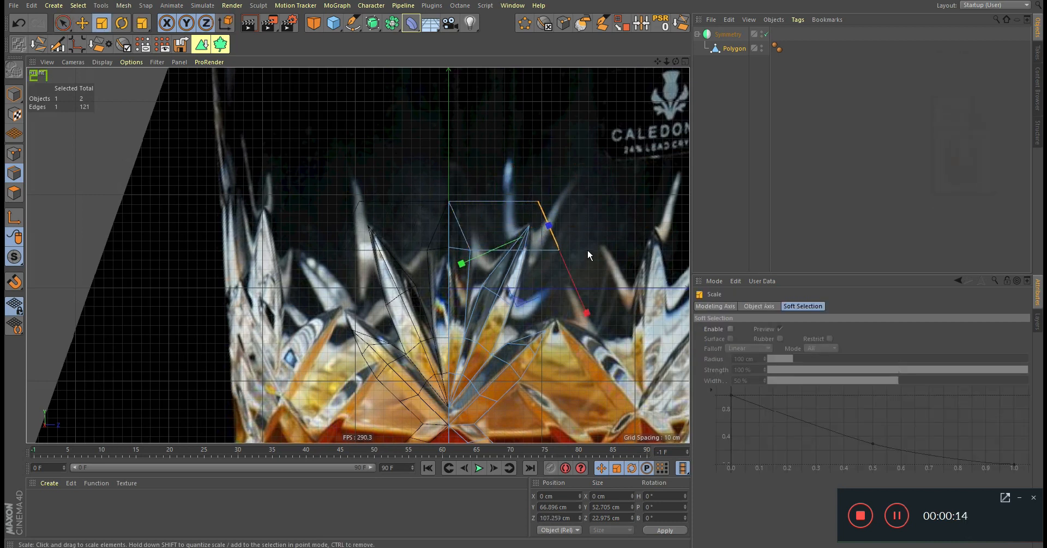
key(w)
alt+middle_drag(553, 240, 513, 154)
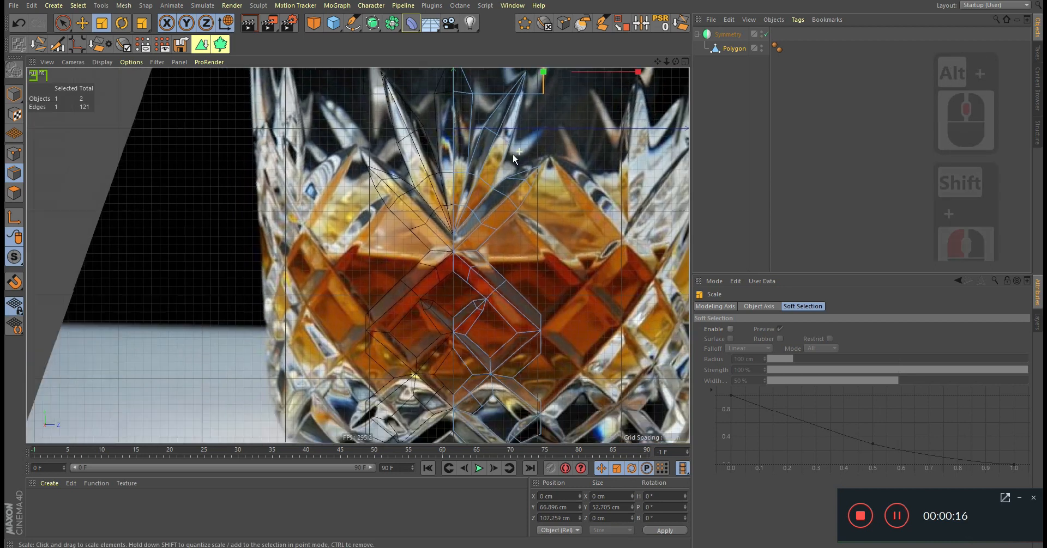
alt+right_drag(512, 155, 489, 195)
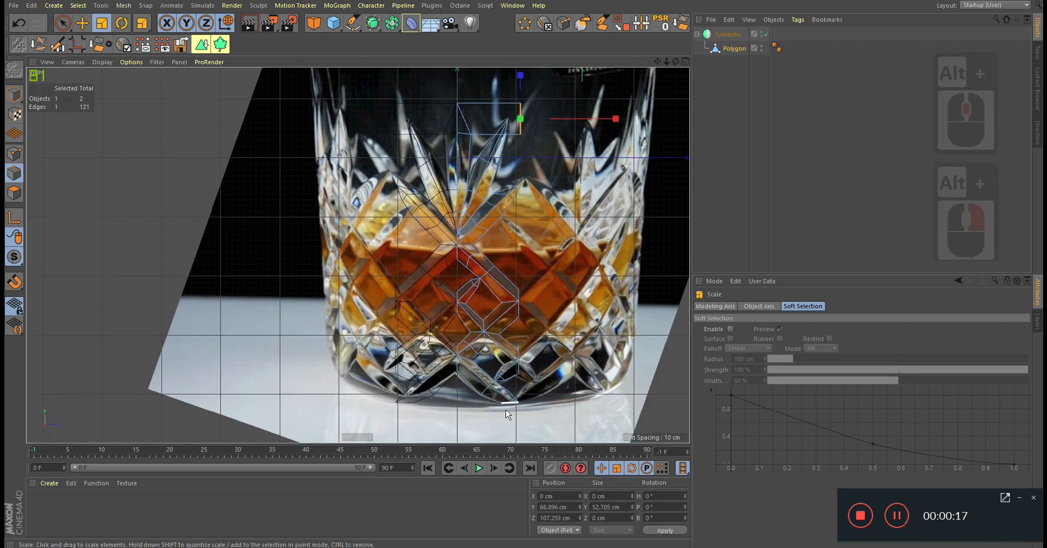
alt+right_drag(510, 391, 540, 378)
alt+middle_drag(539, 378, 554, 285)
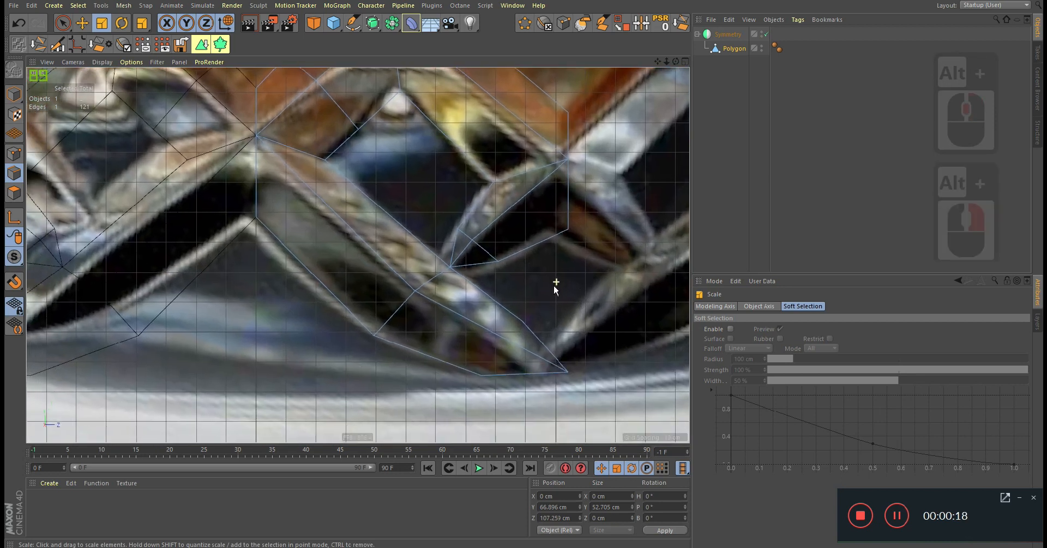
Bridge the lower diamond's bottom outer edges to the bottom leaf's upper edges, closing the gaps along the outer border.
alt+right_drag(554, 285, 557, 290)
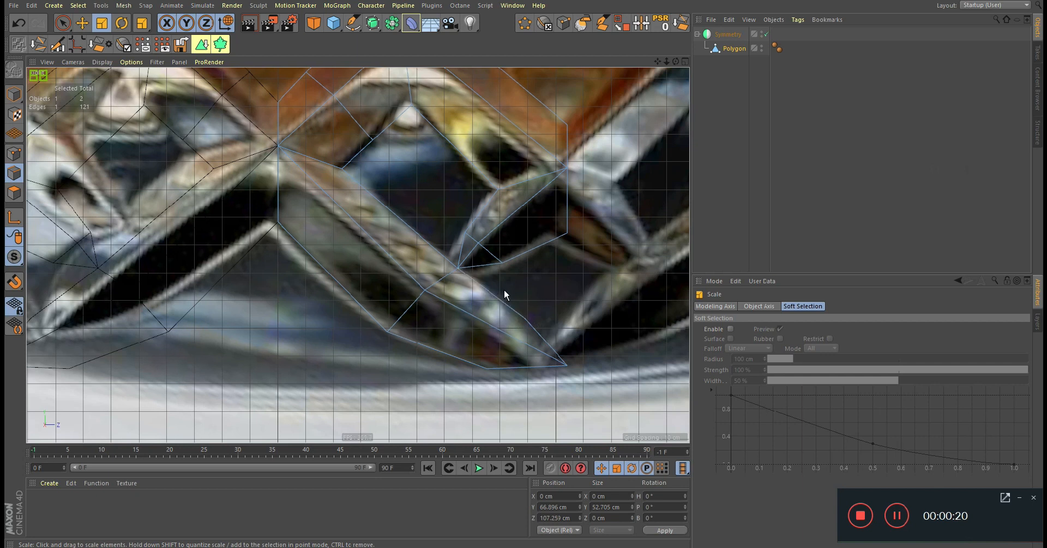
key(b)
drag(531, 264, 498, 298)
drag(549, 274, 544, 328)
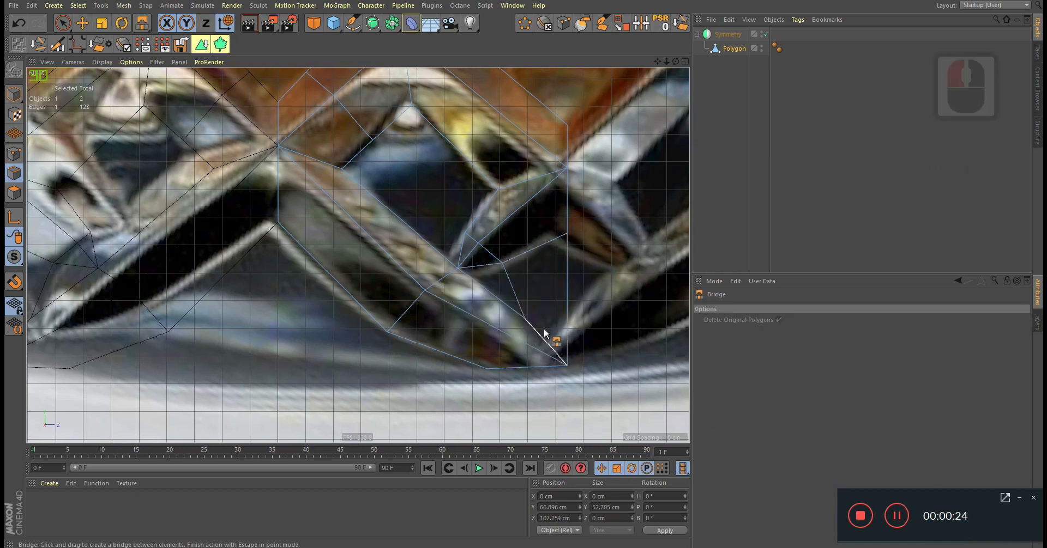
alt+right_drag(544, 329, 535, 261)
alt+middle_drag(534, 260, 521, 306)
drag(521, 306, 525, 264)
alt+middle_drag(539, 197, 508, 329)
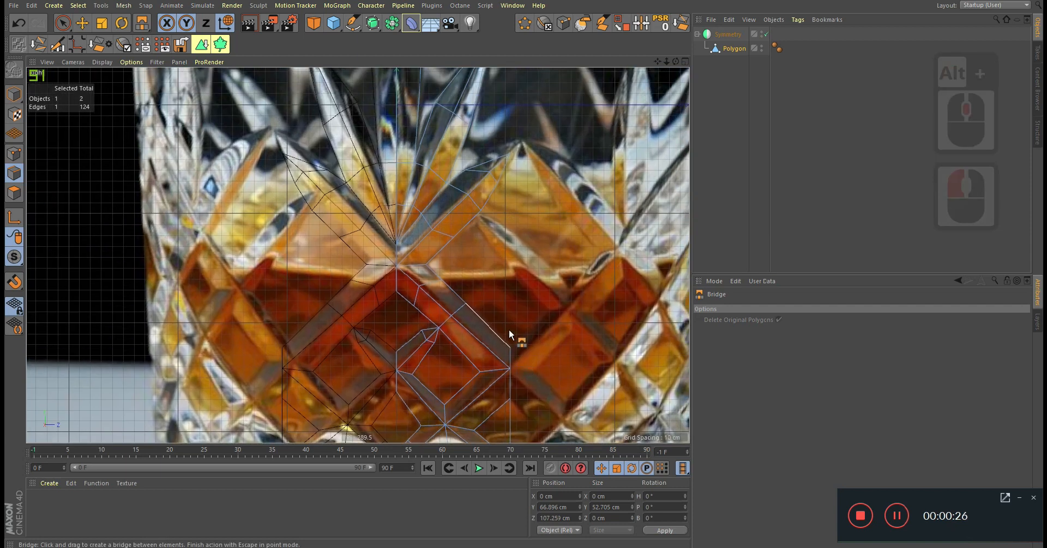
Add a loop cut at about 57.5 % across the upper diamond's upper outer band and bridge the band to the leaf above.
drag(447, 256, 486, 320)
key(ctrl+z)
key(k)
key(l)
click(485, 352)
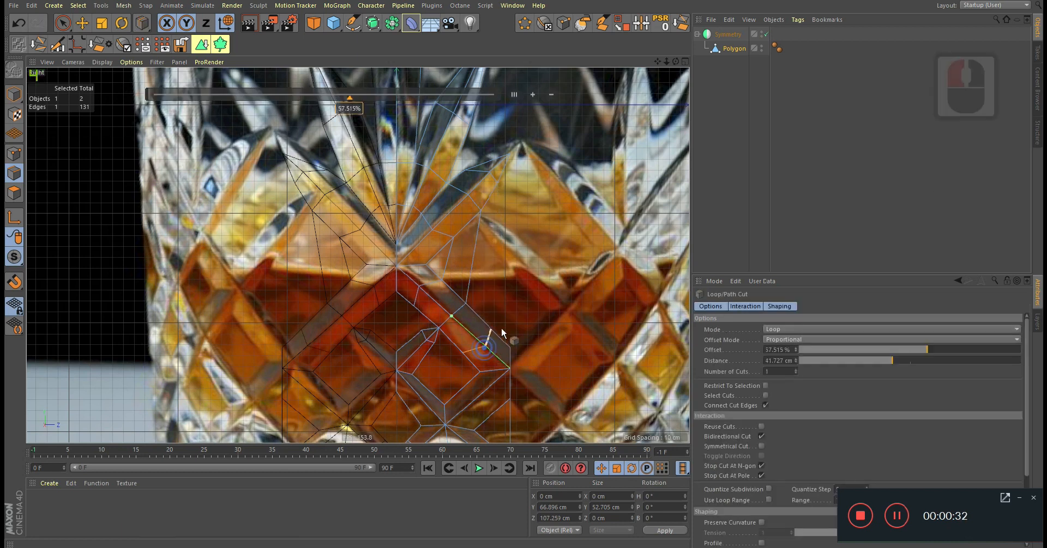
key(m)
key(b)
drag(482, 309, 502, 349)
Add a loop cut across the tall side leaf around the middle of its length.
alt+middle_drag(533, 141, 514, 303)
alt+right_drag(515, 303, 523, 303)
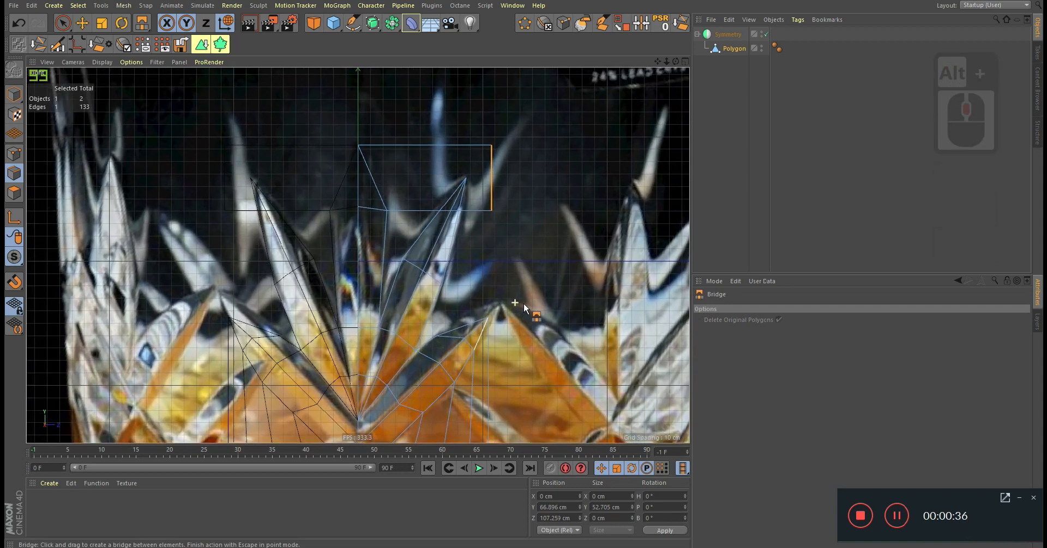
alt+middle_drag(524, 303, 502, 156)
alt+right_drag(502, 155, 475, 198)
alt+middle_drag(475, 198, 480, 284)
alt+right_drag(483, 246, 502, 258)
drag(429, 277, 425, 265)
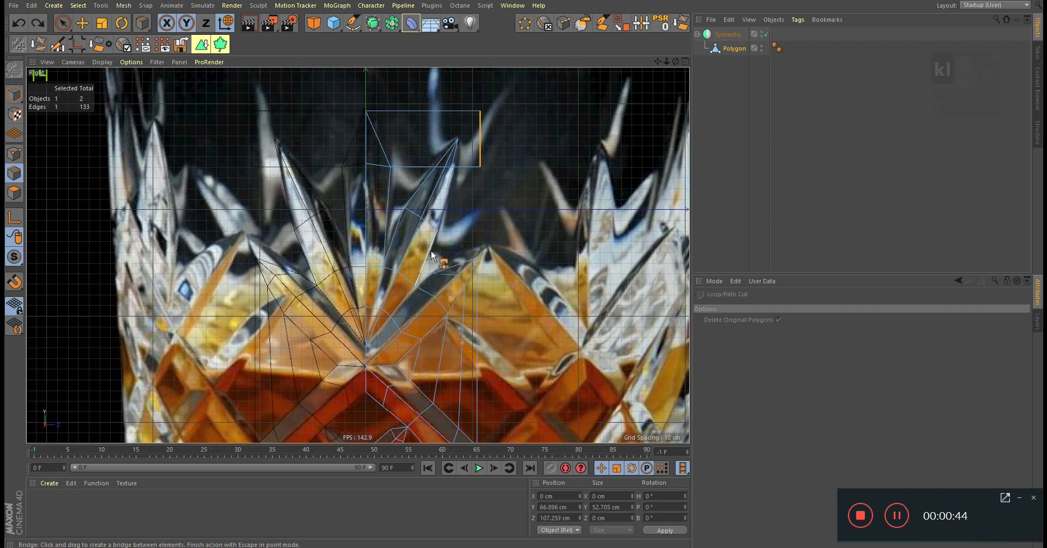
key(ctrl+z)
key(k)
key(l)
click(429, 256)
Bridge the tall side leaf's lower outer edge to the wide leaf beside it.
key(m)
key(b)
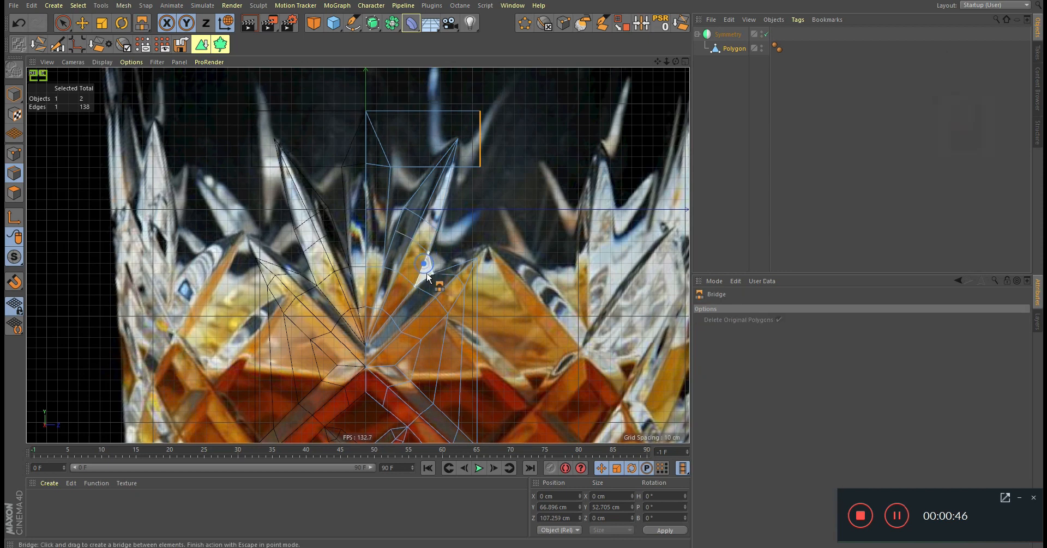
drag(446, 265, 448, 266)
alt+middle_drag(456, 241, 448, 272)
drag(448, 272, 461, 223)
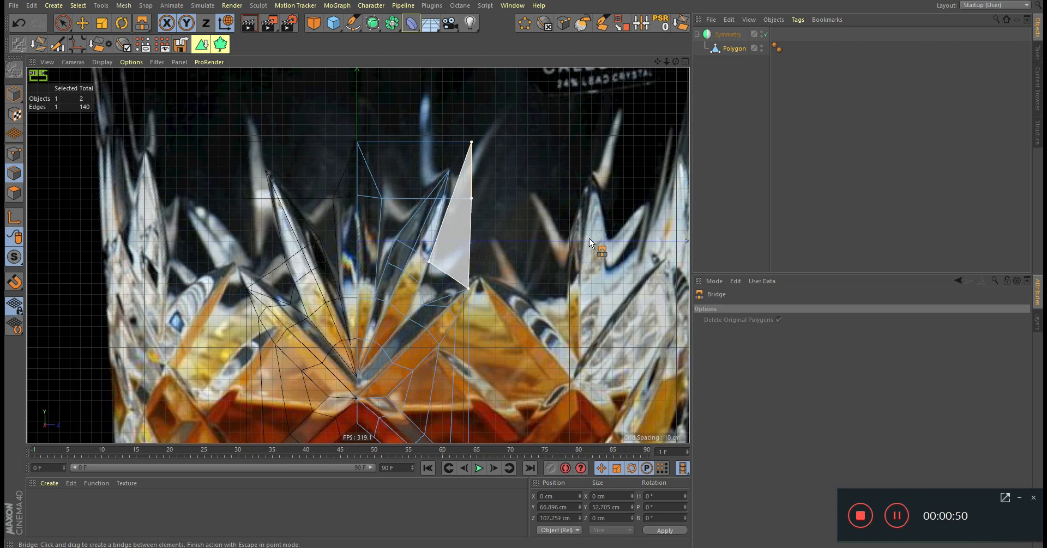
drag(589, 239, 494, 233)
key(ctrl+z)
Add two loop cuts across the top panel, one above the tall leaf's tip and one further inward at about 56 %.
alt+right_drag(452, 207, 461, 174)
alt+middle_drag(461, 174, 472, 228)
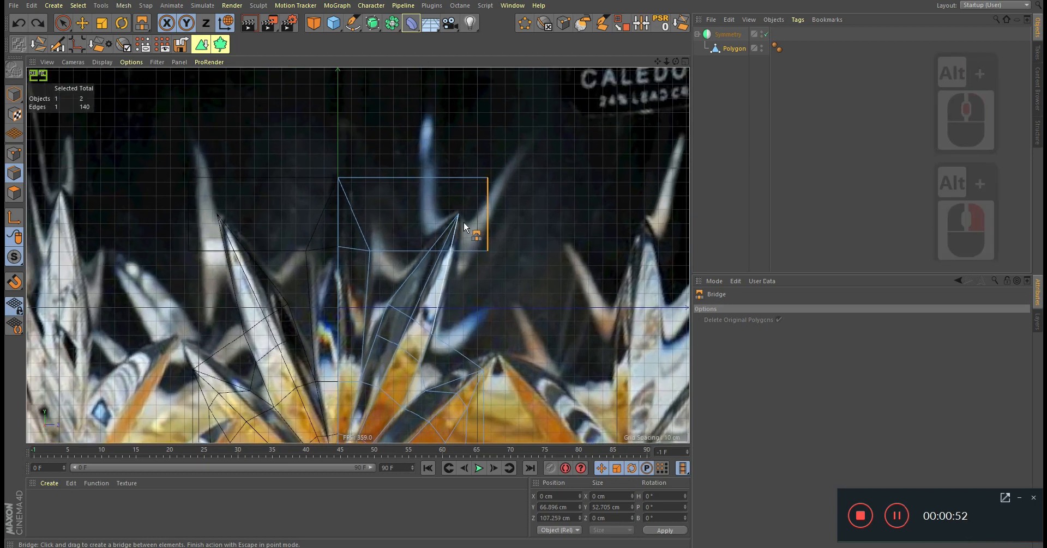
key(k)
key(k)
key(k)
key(l)
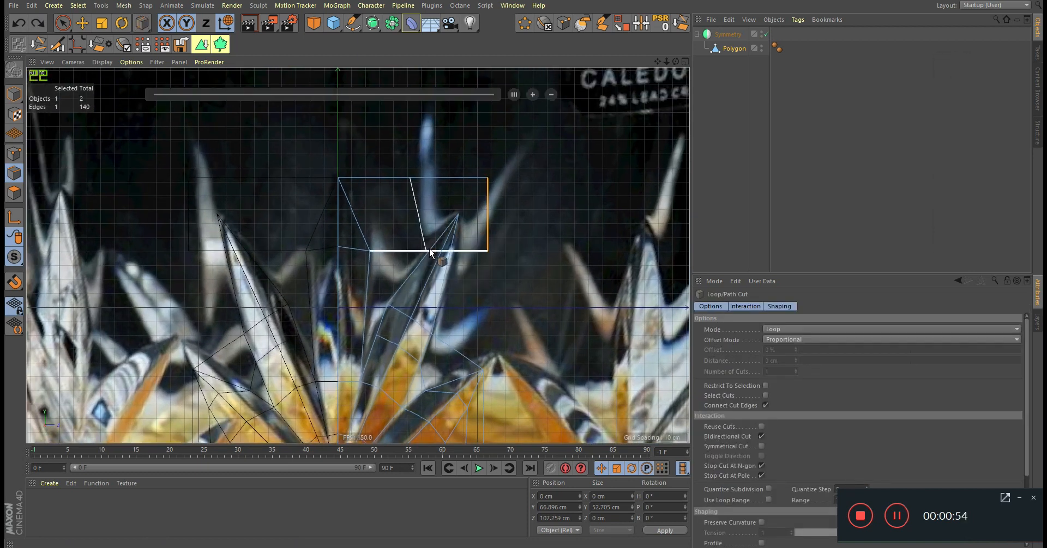
drag(468, 253, 413, 254)
click(411, 251)
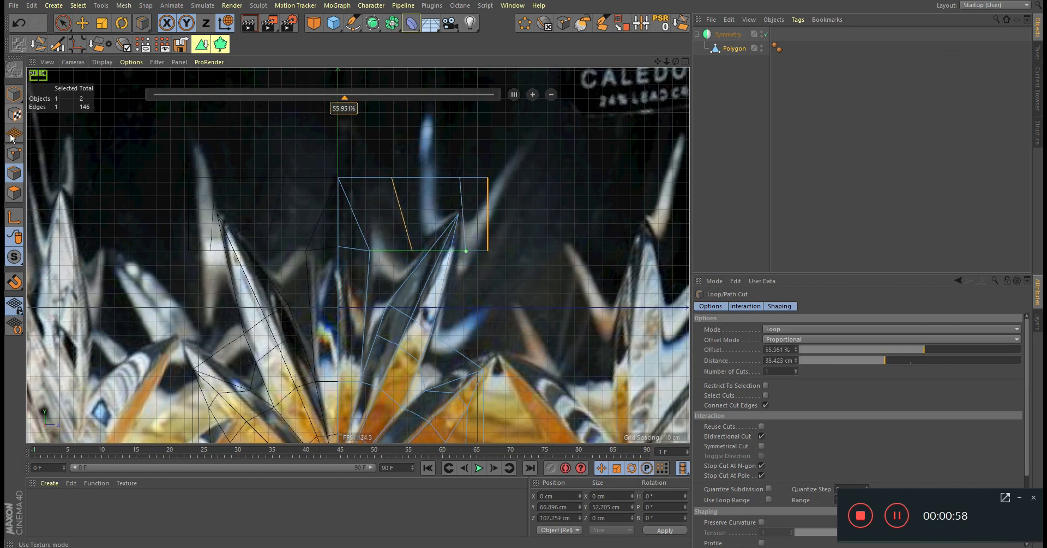
Weld the lower point of the top panel's inner cut to the tall side leaf's tip in point mode.
click(14, 154)
click(461, 230)
click(459, 229)
click(413, 249)
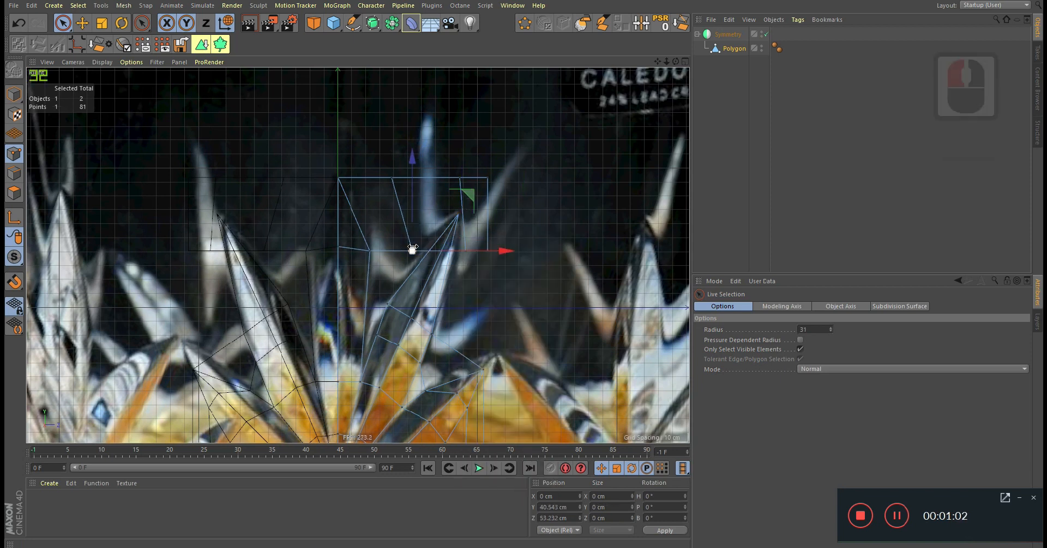
shift+click(459, 214)
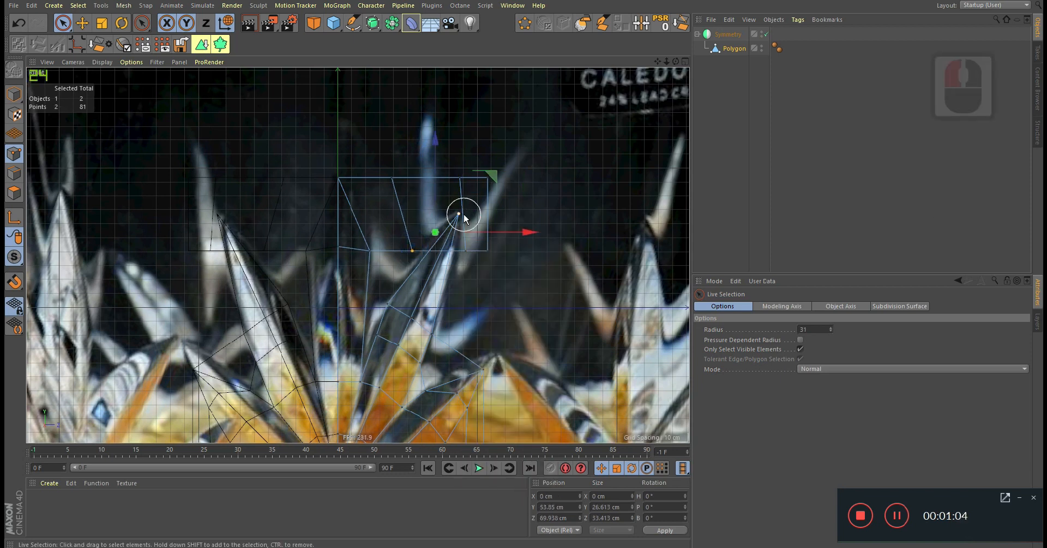
key(m)
key(q)
click(459, 214)
alt+drag(457, 218, 457, 233)
key(space)
Try to weld the lower point of the panel's outer cut to the tall leaf's middle outer point.
alt+drag(472, 273, 474, 269)
click(464, 265)
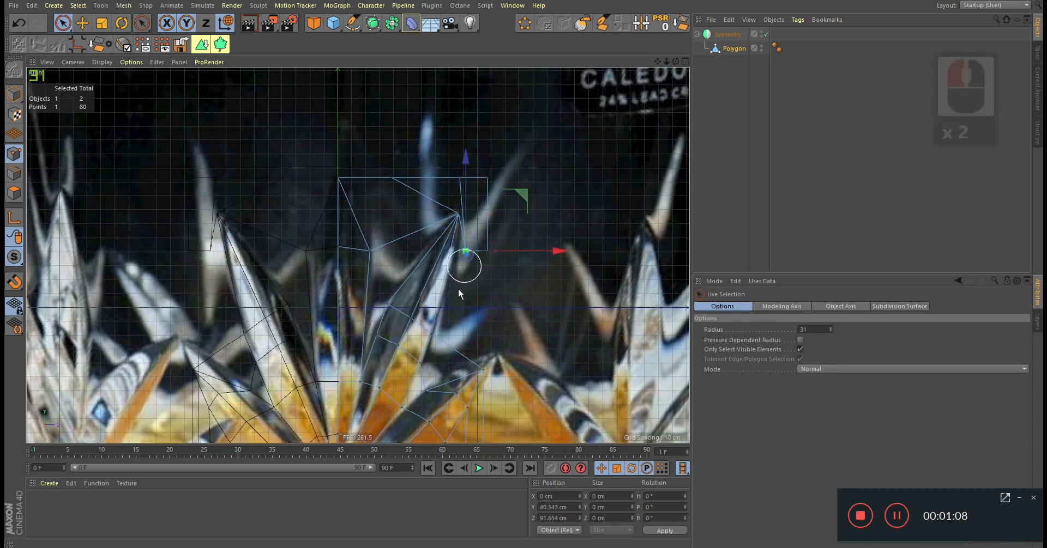
key(m)
key(q)
click(432, 337)
key(space)
key(ctrl+z)
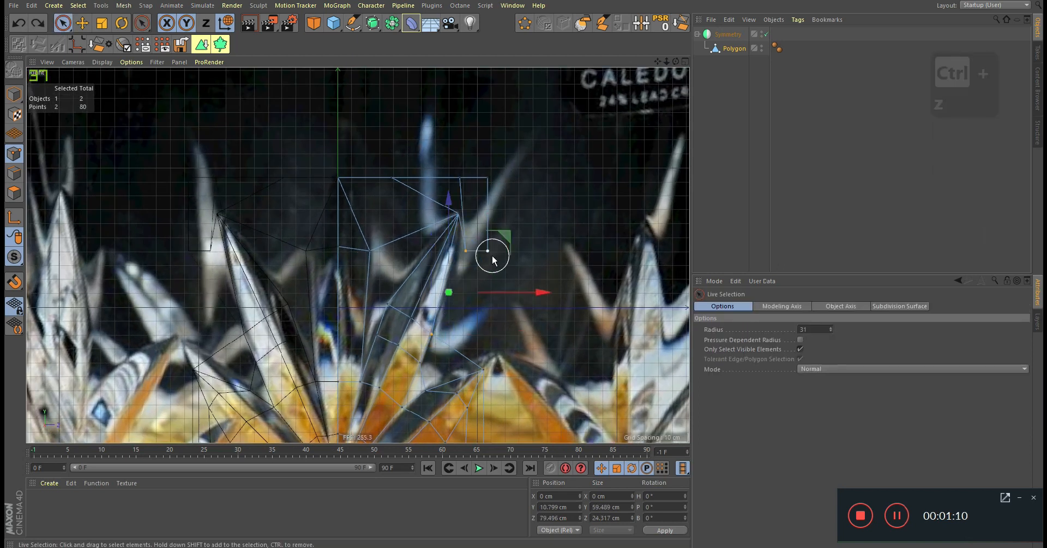
Move the outer cut's top point outward along Z by about 15 cm and weld its lower point to the tall leaf's middle outer point.
click(469, 177)
drag(507, 179, 528, 178)
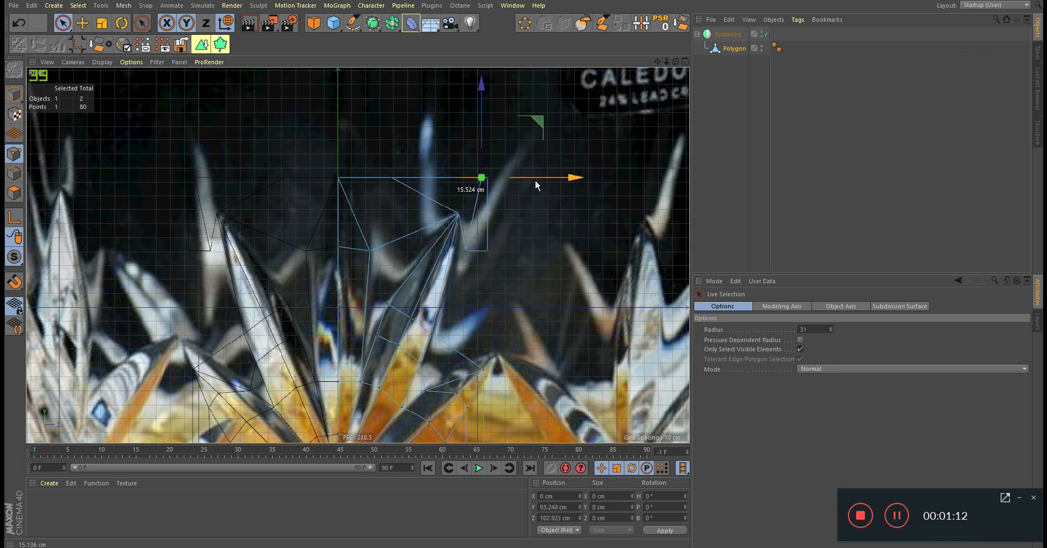
click(464, 250)
shift+click(431, 335)
key(m)
key(q)
click(431, 335)
Weld the top panel's lower border corner to the wide leaf's outer tip point.
key(space)
drag(487, 252, 485, 366)
key(space)
click(483, 369)
key(space)
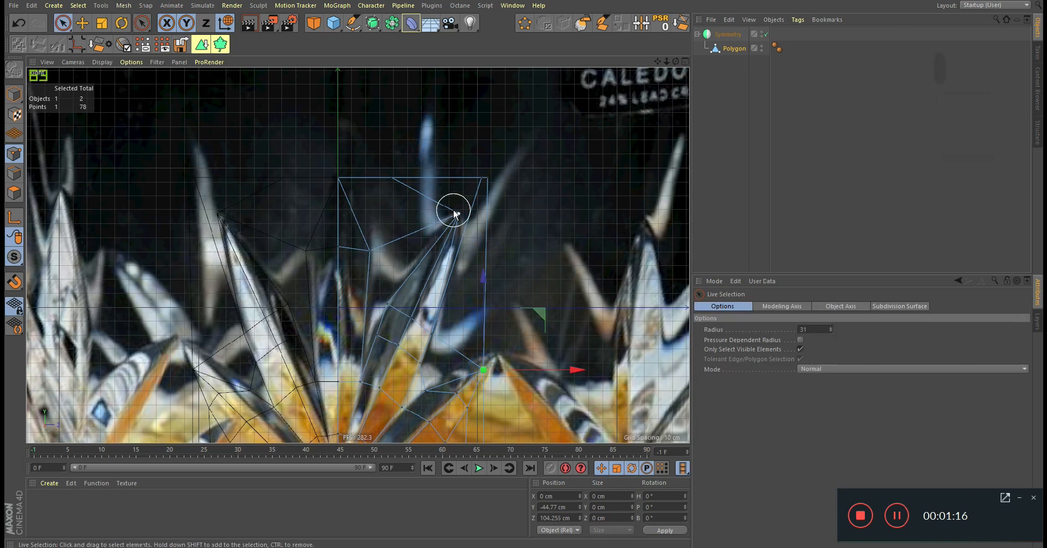
Switch from the photo view to the perspective view and frame the upper part of the segment.
middle_click(398, 214)
middle_click(281, 206)
alt+right_drag(388, 230, 345, 239)
alt+right_drag(435, 218, 491, 219)
mouse_move(445, 226)
alt+mouse_down()
mouse_move(629, 217)
mouse_move(458, 229)
mouse_move(473, 257)
mouse_move(486, 210)
mouse_move(463, 218)
alt+mouse_up()
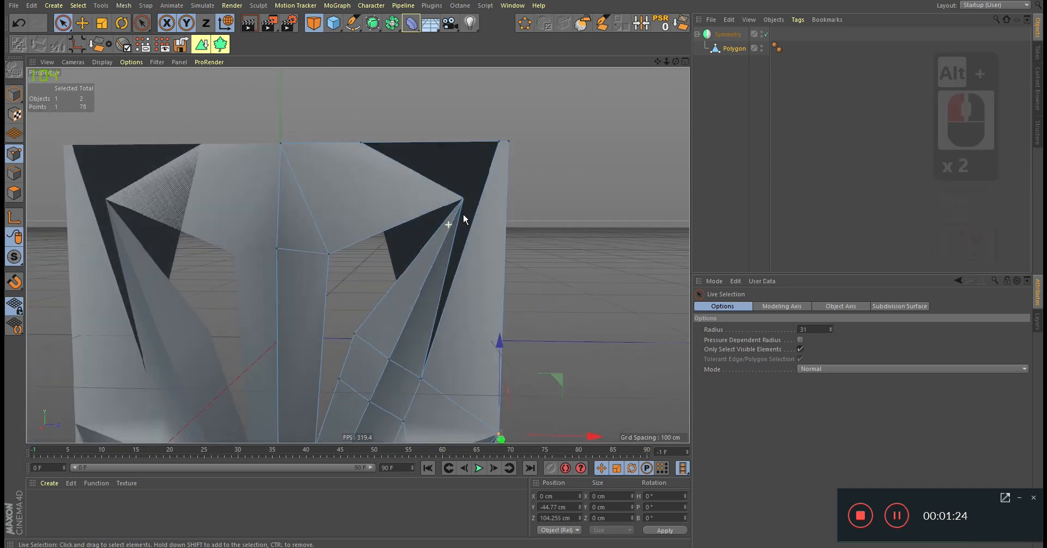
Try to cut from the tall leaf's tip to the upper outer corner with Line Cut.
key(k)
key(k)
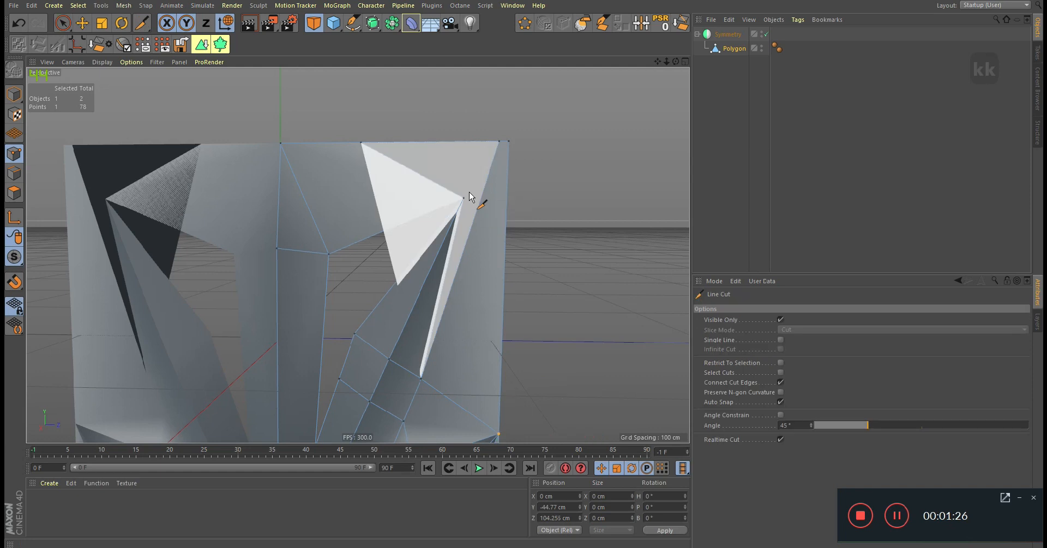
click(465, 199)
click(498, 143)
alt+drag(494, 150, 586, 136)
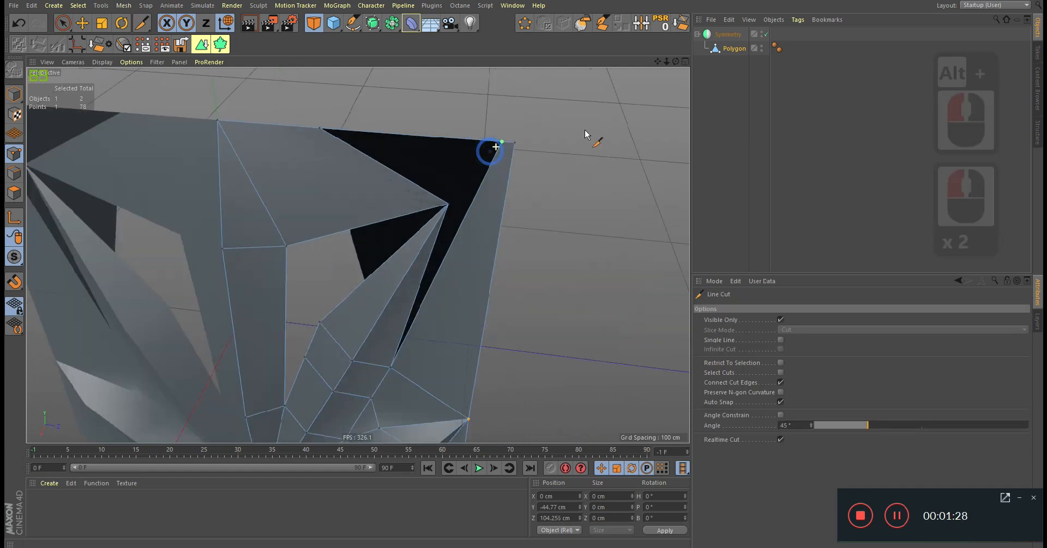
alt+right_drag(490, 150, 494, 180)
key(Escape)
Cut from the tall leaf's tip up to the panel's top border with Line Cut.
click(397, 279)
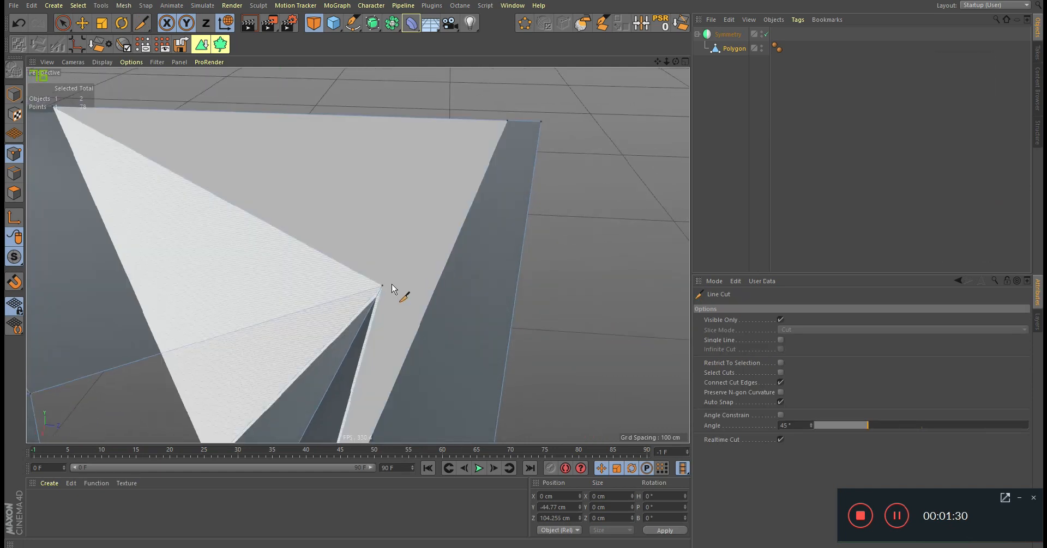
click(431, 118)
key(Escape)
mouse_move(432, 203)
alt+mouse_down()
mouse_move(427, 192)
mouse_move(420, 206)
alt+mouse_up()
click(394, 273)
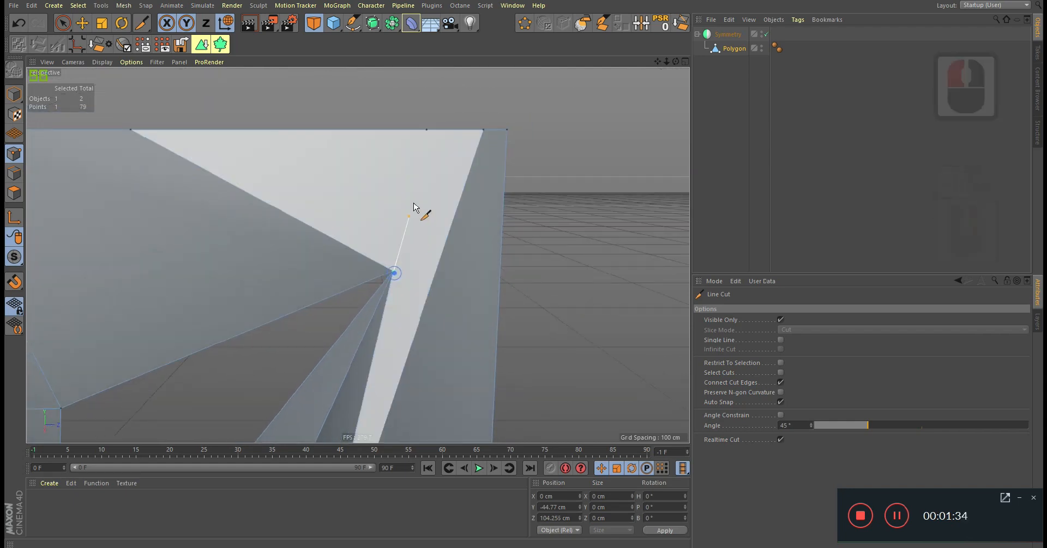
click(426, 134)
alt+right_drag(428, 141, 409, 192)
key(Escape)
Remove the diagonal edge between the tall leaf's tip and the top border in edge mode.
alt+drag(421, 243, 336, 191)
click(14, 173)
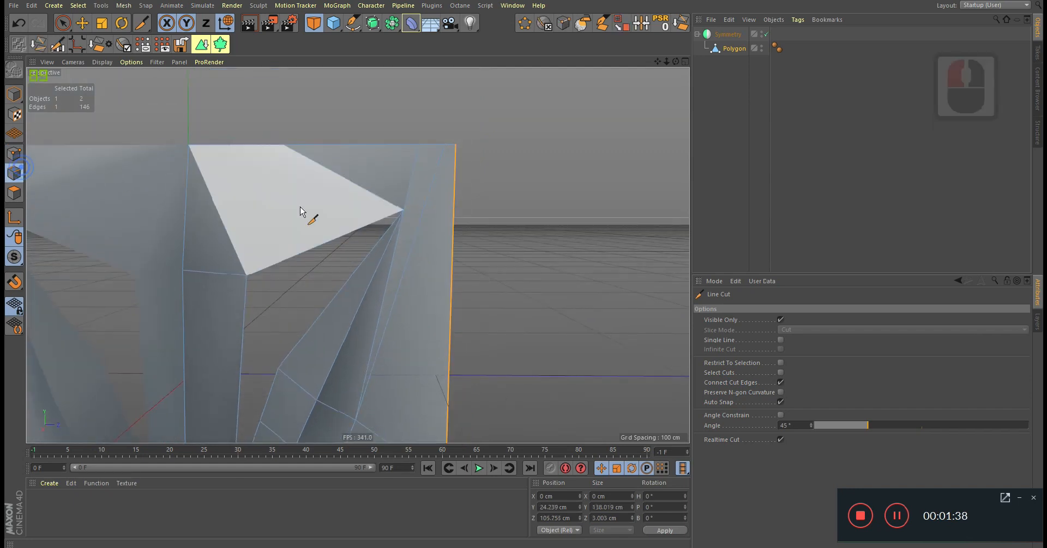
key(space)
click(428, 240)
alt+drag(371, 256, 431, 247)
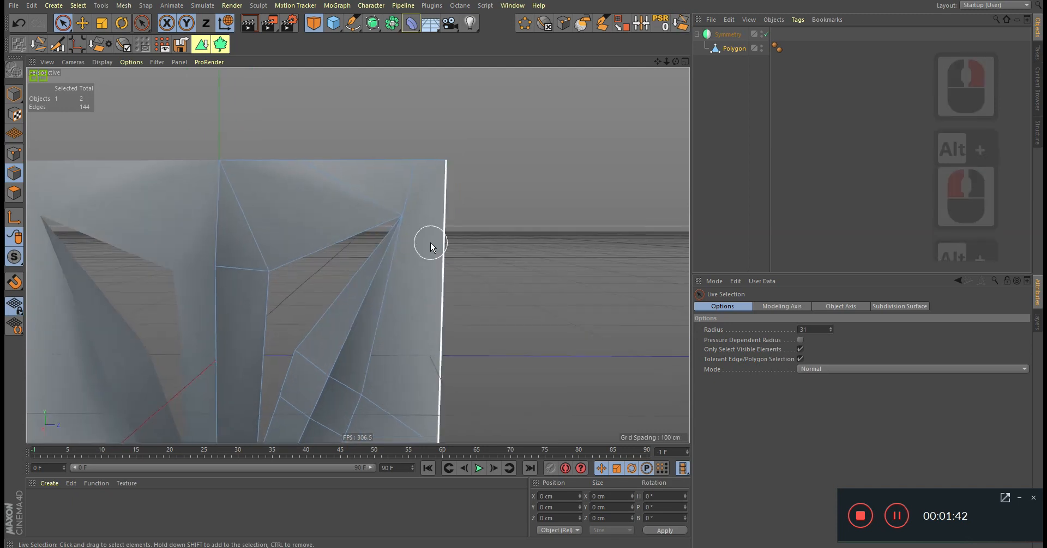
key(space)
key(Escape)
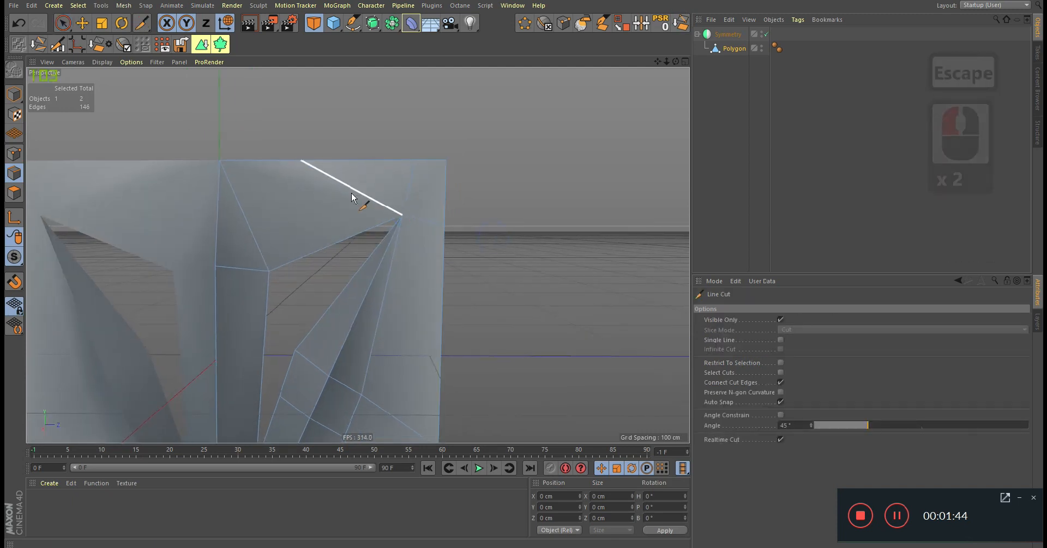
alt+drag(351, 194, 400, 190)
alt+right_drag(376, 201, 386, 180)
key(space)
click(386, 180)
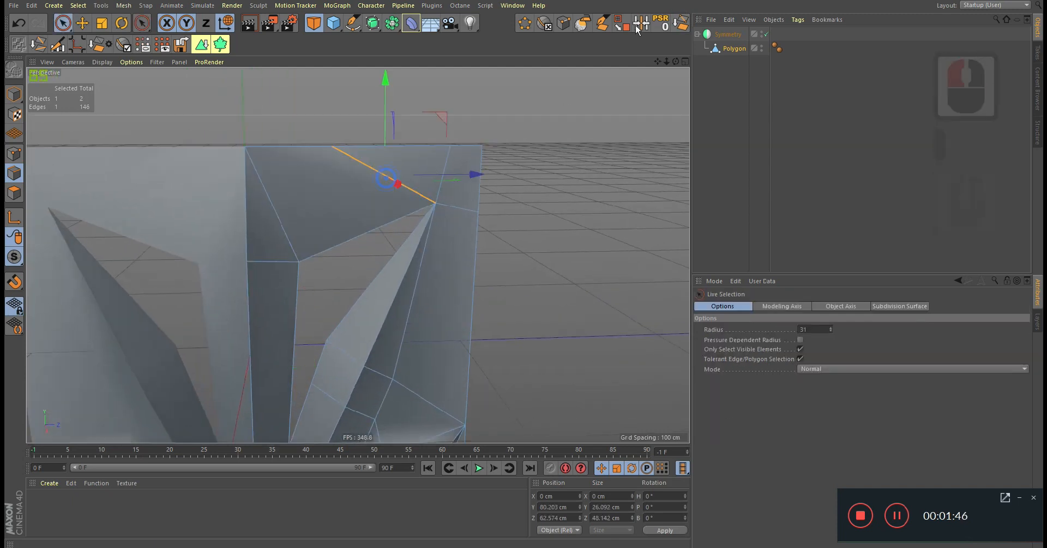
click(680, 23)
alt+drag(424, 209, 391, 224)
alt+scroll(391, 224, up, 1)
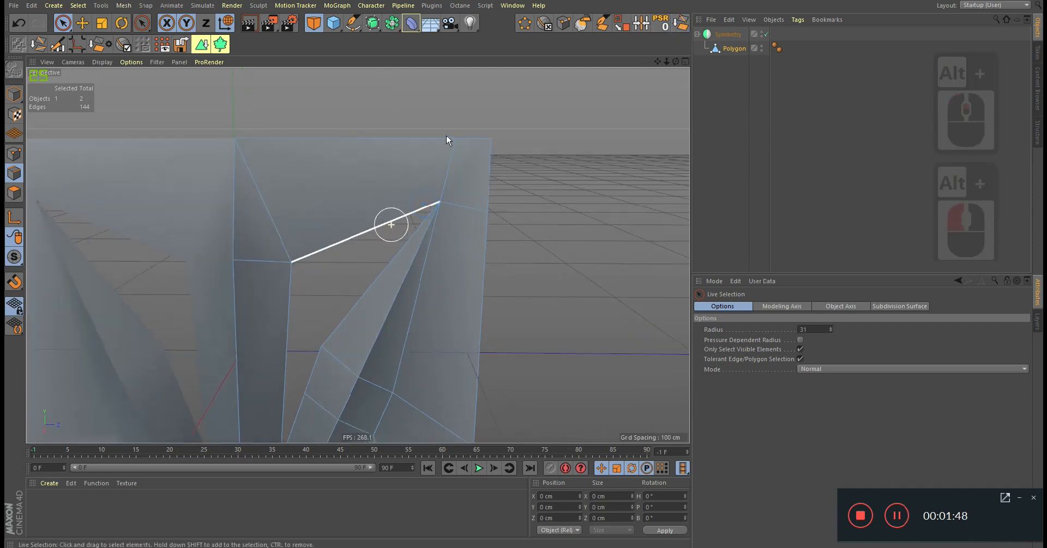
Add two loop cuts across the narrow centre strip, the lower at about 64.4 %, and bridge the strip to the tall side leaf.
alt+middle_drag(357, 254, 472, 103)
mouse_move(418, 145)
alt+mouse_down()
mouse_move(465, 152)
mouse_move(413, 163)
alt+mouse_up()
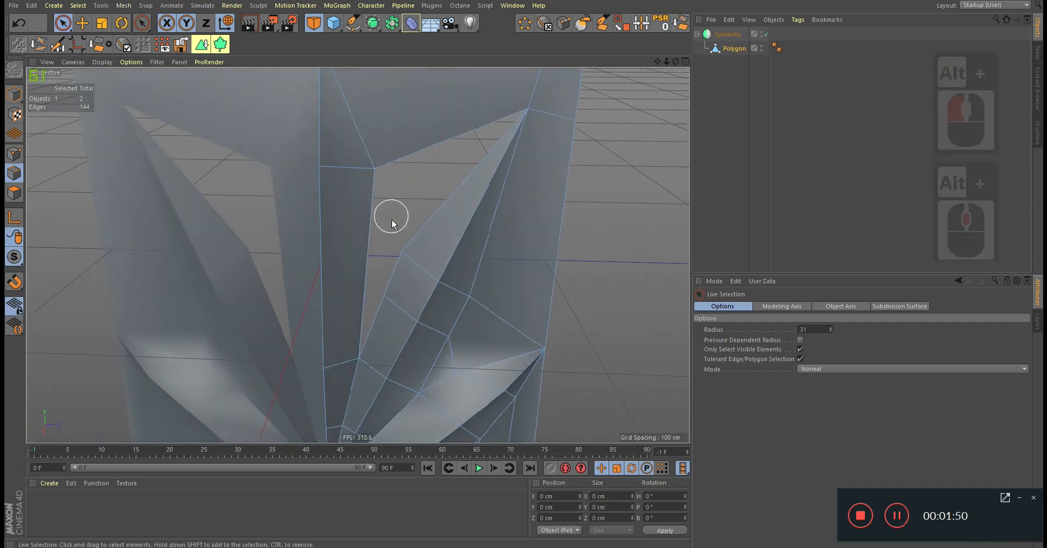
key(k)
key(l)
click(359, 298)
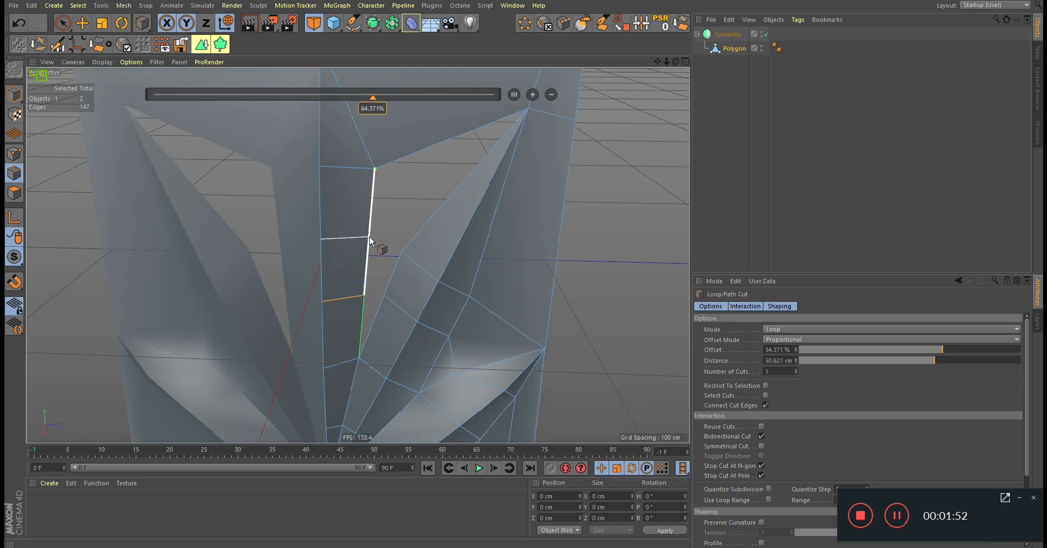
click(372, 217)
key(b)
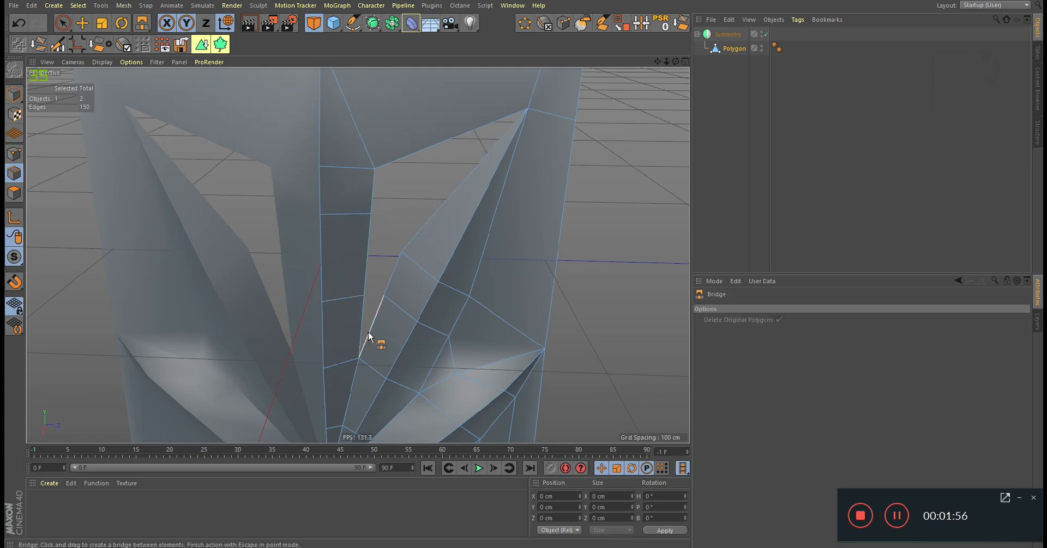
drag(395, 283, 367, 275)
drag(450, 215, 376, 190)
Add a loop cut across the upper diamond's lower inner band and bridge the adjacent opening.
alt+right_drag(462, 161, 384, 199)
alt+drag(435, 199, 437, 162)
alt+right_drag(436, 161, 416, 232)
alt+middle_drag(416, 232, 404, 159)
alt+right_drag(448, 260, 407, 205)
drag(410, 212, 430, 220)
alt+middle_drag(427, 243, 439, 199)
drag(398, 204, 463, 264)
key(ctrl+z)
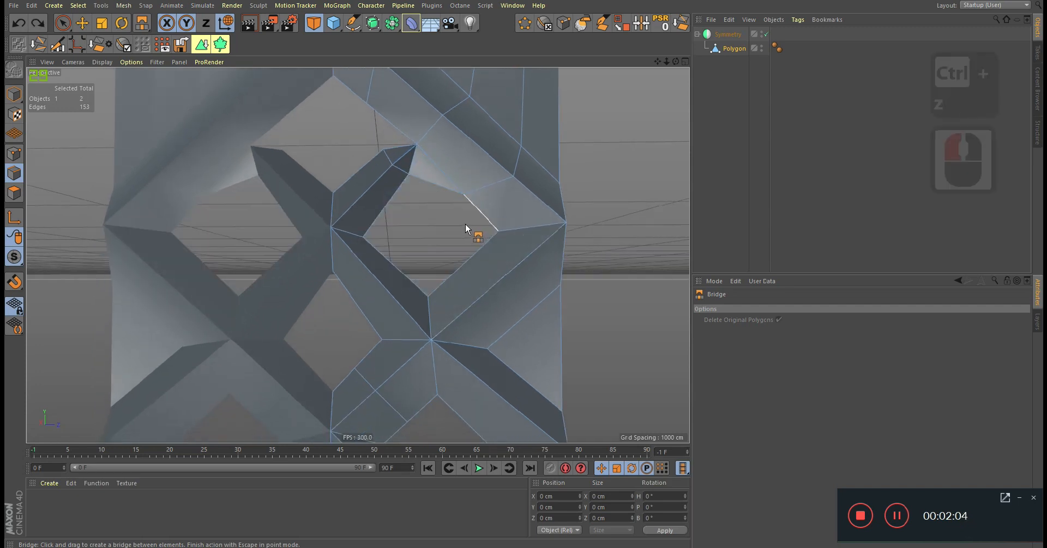
key(l)
click(384, 287)
key(b)
drag(389, 257, 411, 289)
Bridge the open edges beside the centre seam and across the lower diamond's opening.
alt+middle_drag(370, 349, 401, 212)
drag(405, 195, 378, 166)
alt+middle_drag(433, 315, 390, 190)
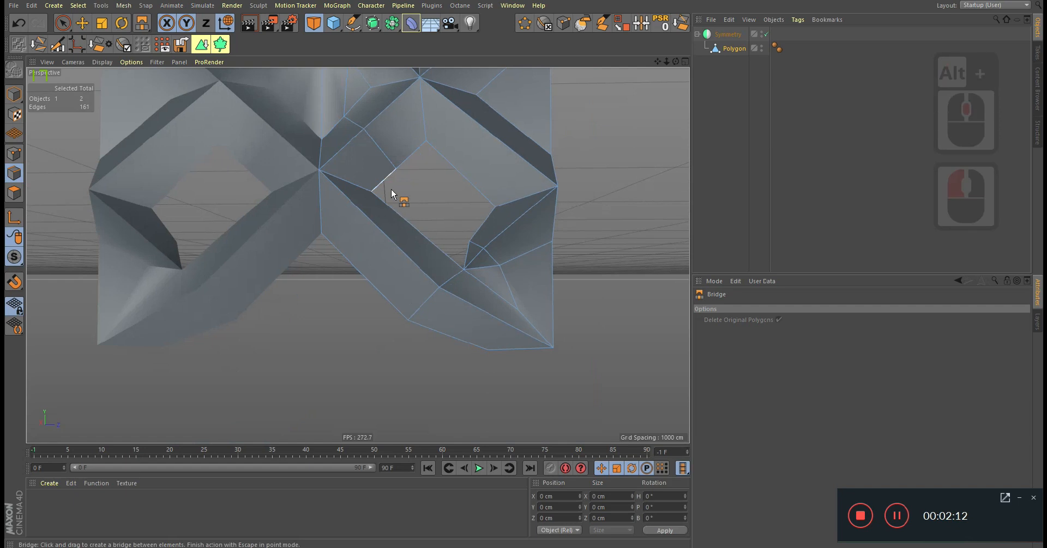
drag(421, 163, 474, 221)
alt+drag(472, 221, 475, 241)
alt+right_drag(474, 241, 463, 260)
drag(460, 257, 363, 166)
Select the bottom leaf's two inner lower edges and extrude them towards the centre seam.
alt+right_drag(413, 200, 345, 240)
alt+drag(366, 244, 402, 219)
alt+right_drag(388, 242, 473, 231)
key(9)
click(437, 281)
shift+click(377, 246)
alt+drag(421, 251, 316, 249)
Align the extruded edges vertically on the centre seam by setting their Z position to 0 cm.
key(t)
alt+right_drag(324, 256, 390, 239)
key(e)
drag(406, 237, 418, 238)
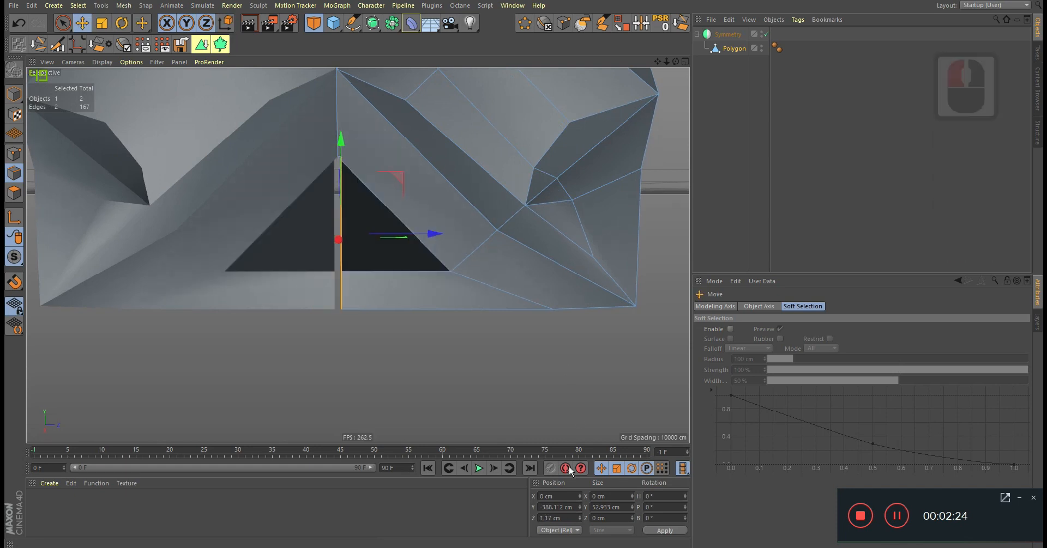
double_click(560, 519)
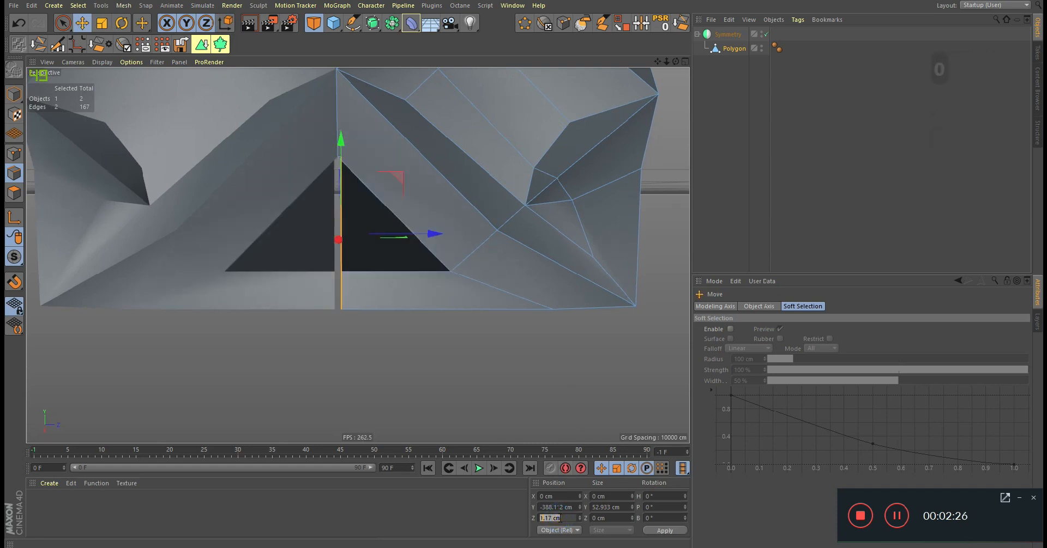
click(493, 511)
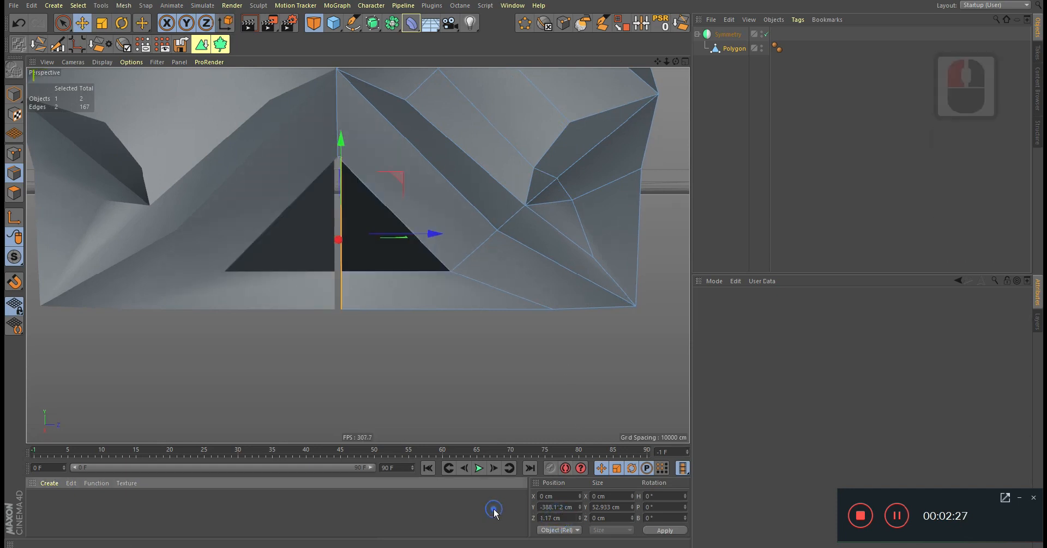
double_click(567, 519)
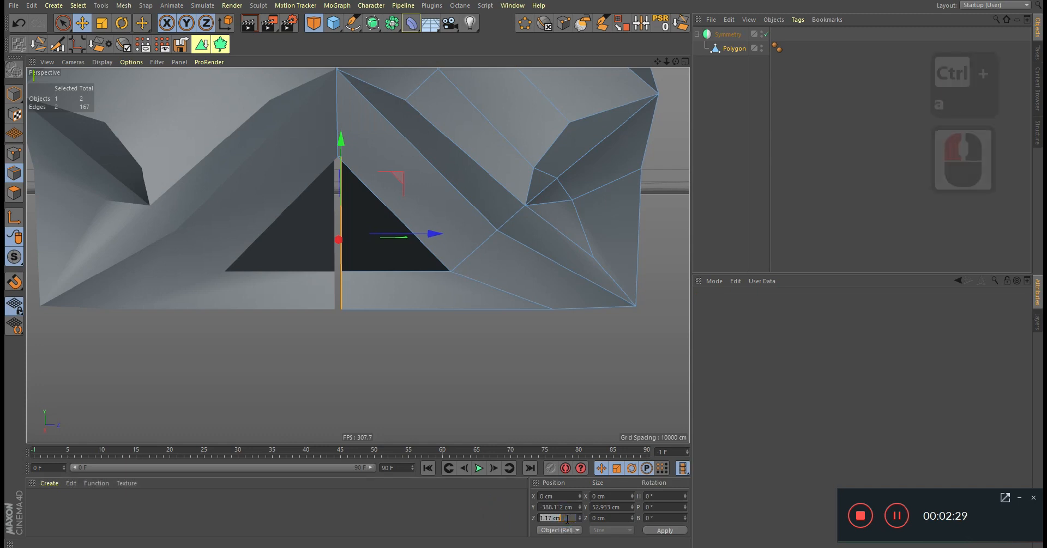
click(664, 531)
alt+drag(378, 269, 335, 272)
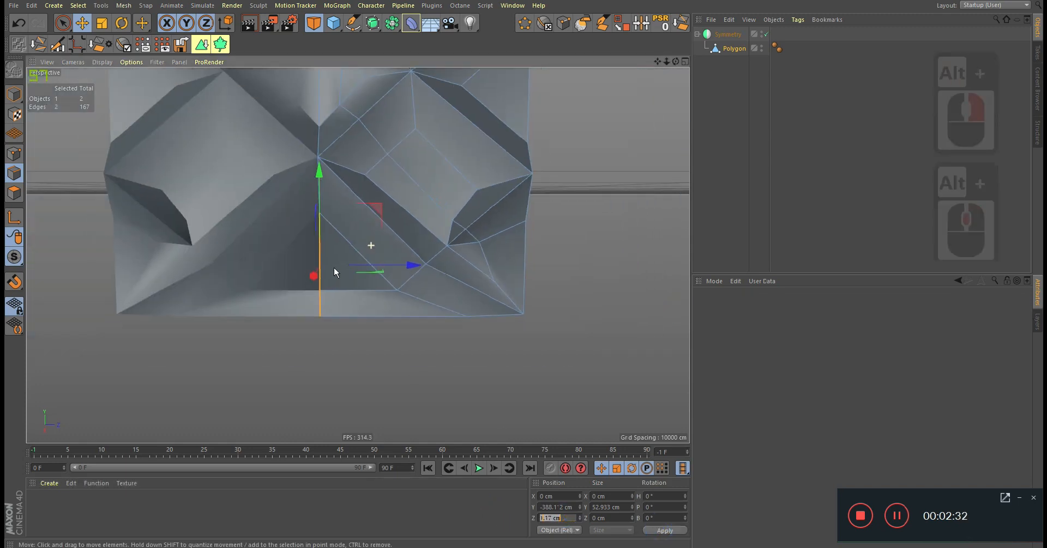
Select all edges of the polygon mesh and optimize it to merge the duplicate points.
key(ctrl+a)
right_click(441, 256)
click(474, 499)
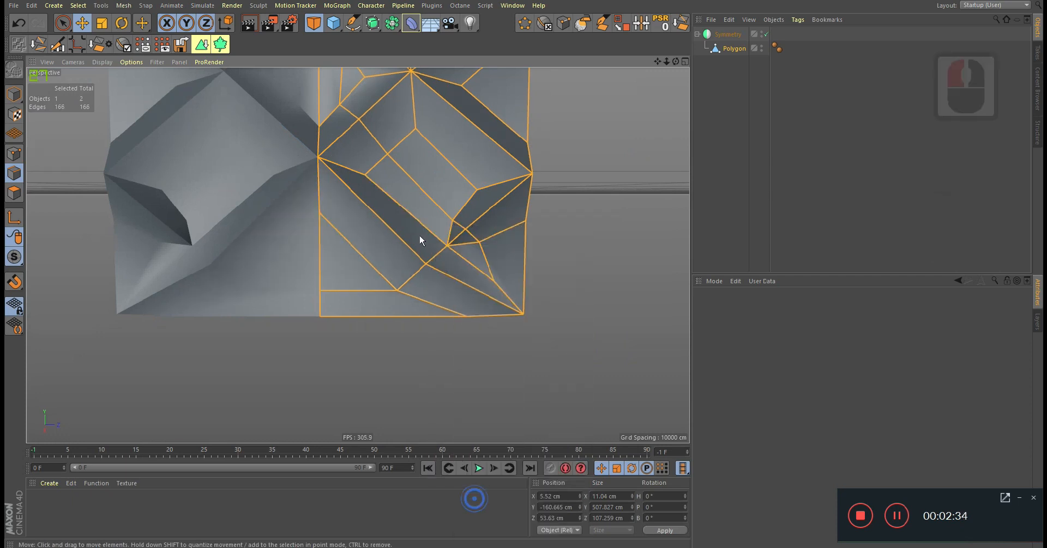
Bridge the two remaining open edge pairs higher up in the segment and deselect the polygon object.
alt+right_drag(420, 236, 411, 245)
alt+middle_drag(404, 238, 409, 343)
alt+right_drag(399, 335, 446, 294)
alt+drag(416, 303, 414, 295)
key(b)
drag(373, 362, 370, 284)
drag(405, 340, 421, 330)
alt+right_drag(479, 312, 436, 340)
click(811, 194)
alt+drag(422, 310, 100, 133)
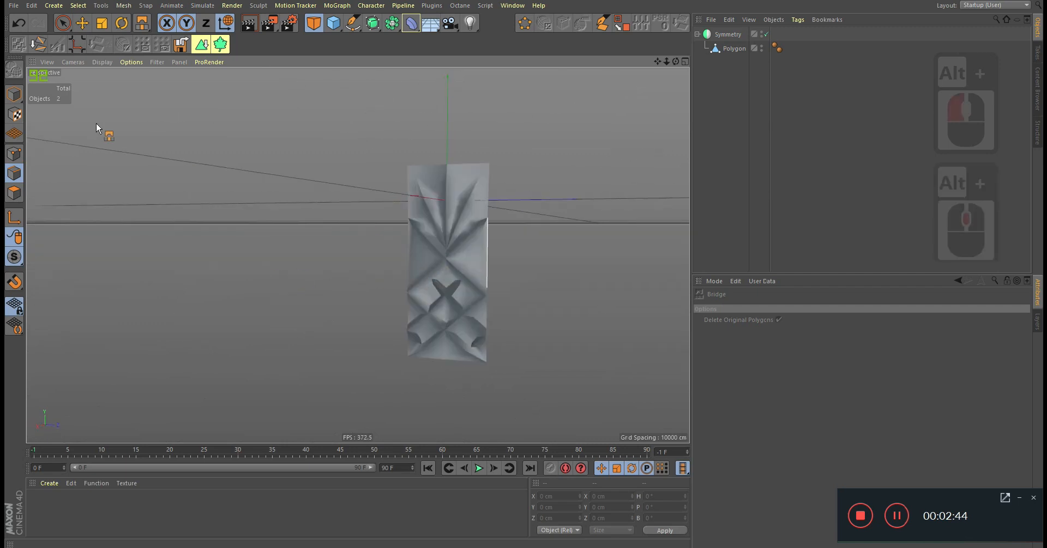
alt+drag(565, 296, 578, 283)
Set the polygon's Phong angle to 25°, check the facet shading up close, and reduce the angle to 20°.
click(777, 48)
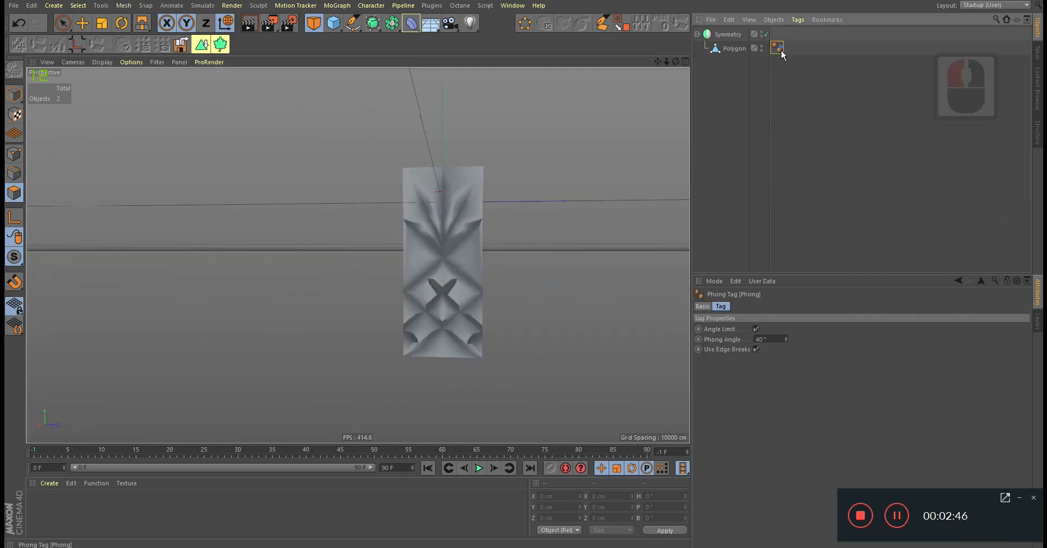
click(774, 339)
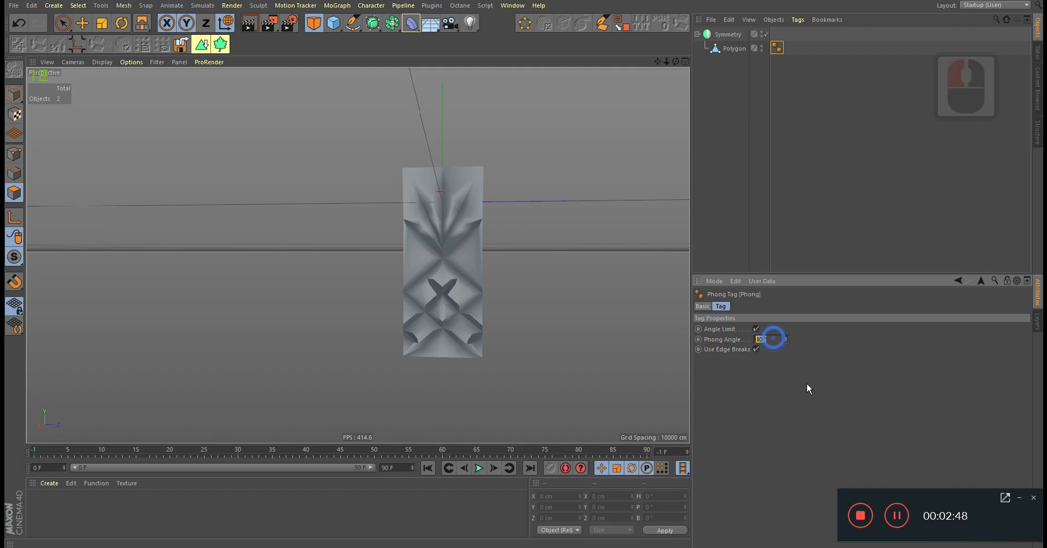
text(25)
mouse_move(481, 318)
alt+mouse_down()
mouse_move(512, 299)
mouse_move(473, 284)
mouse_move(496, 343)
alt+mouse_up()
alt+right_drag(495, 363, 764, 399)
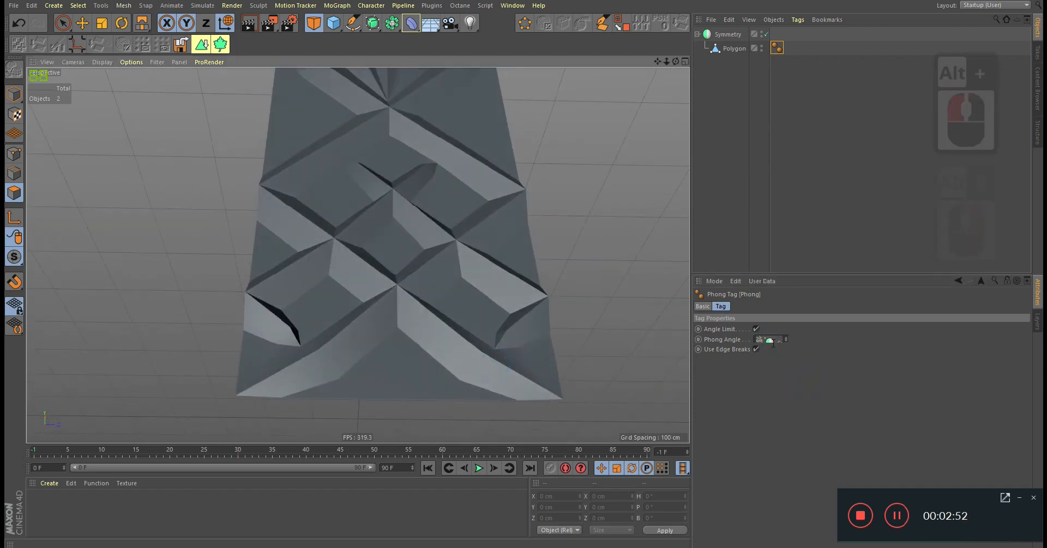
click(773, 342)
key(ctrl+a)
text(20)
click(783, 391)
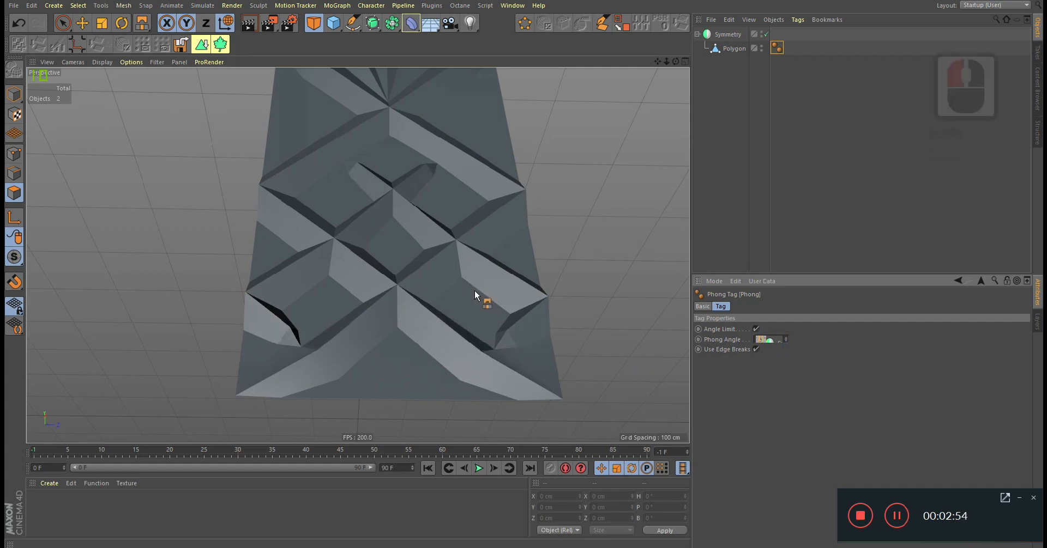
Place the Symmetry object inside a Subdivision Surface to smooth the whole segment.
alt+right_drag(474, 290, 373, 361)
alt+middle_drag(489, 288, 451, 344)
alt+drag(451, 343, 510, 304)
alt+middle_drag(509, 305, 509, 279)
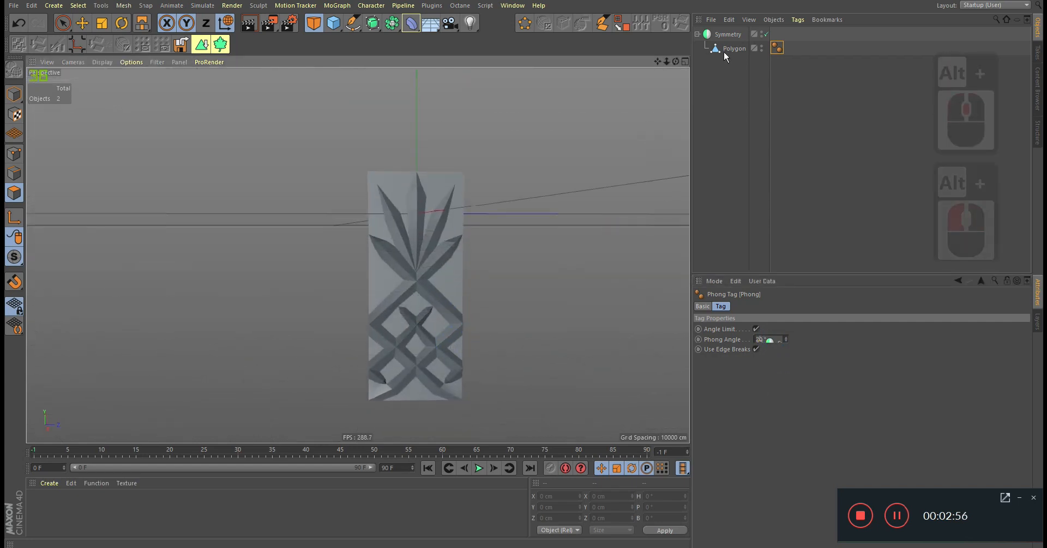
click(729, 34)
alt+click(373, 23)
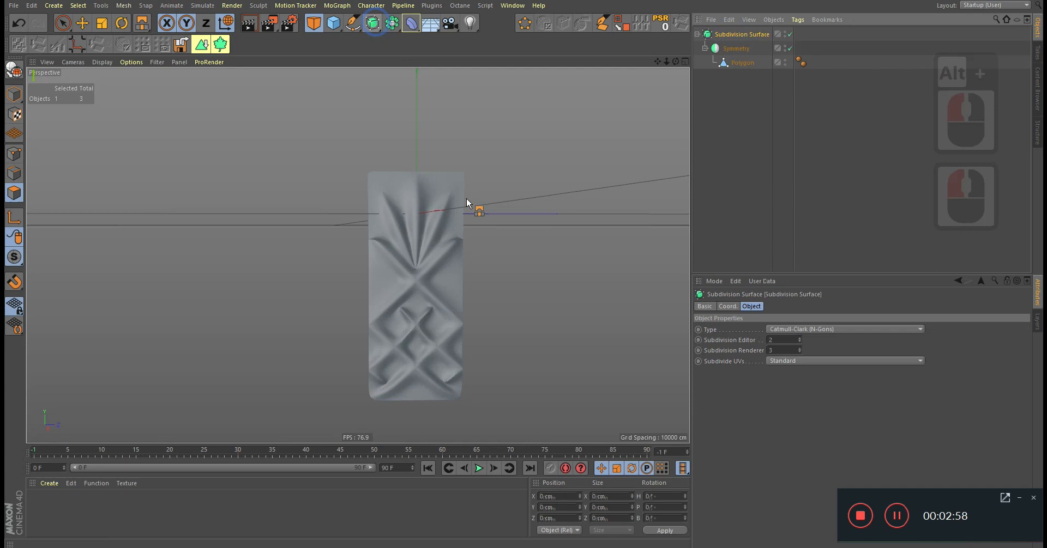
alt+drag(427, 293, 431, 261)
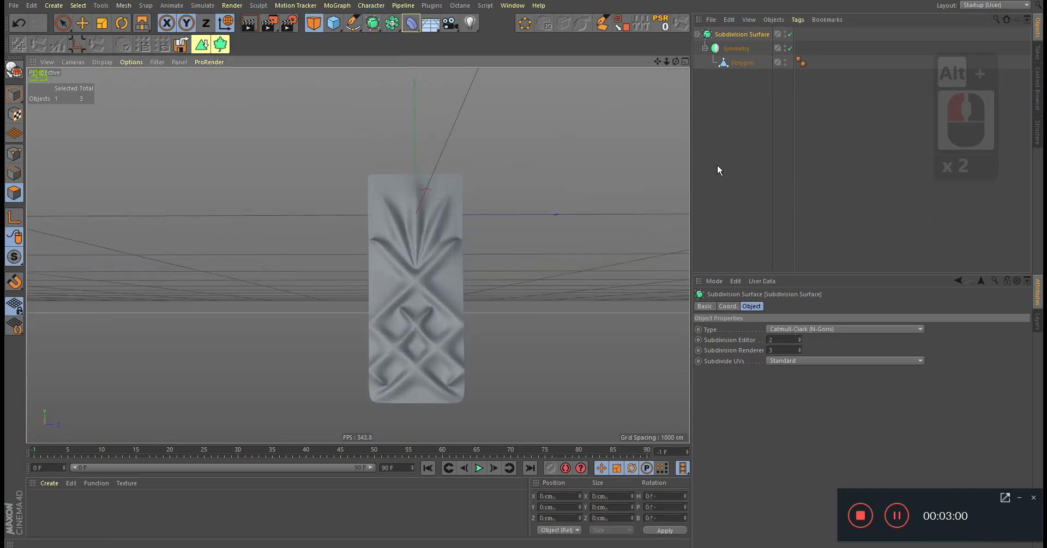
Wrap the Symmetry object in a linear Cloner, set its Y offset to 0 cm and space three clones side by side along Z.
click(732, 49)
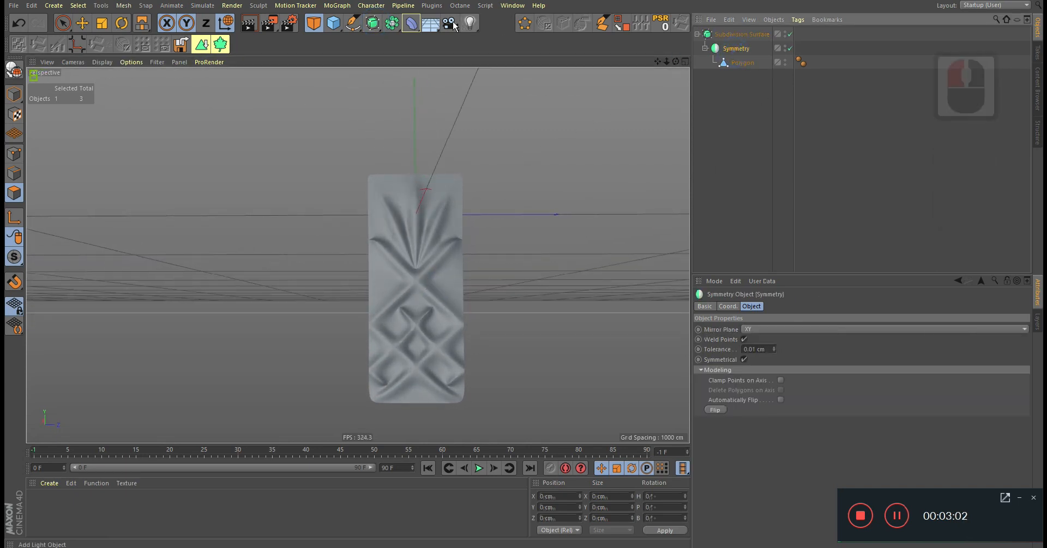
click(345, 8)
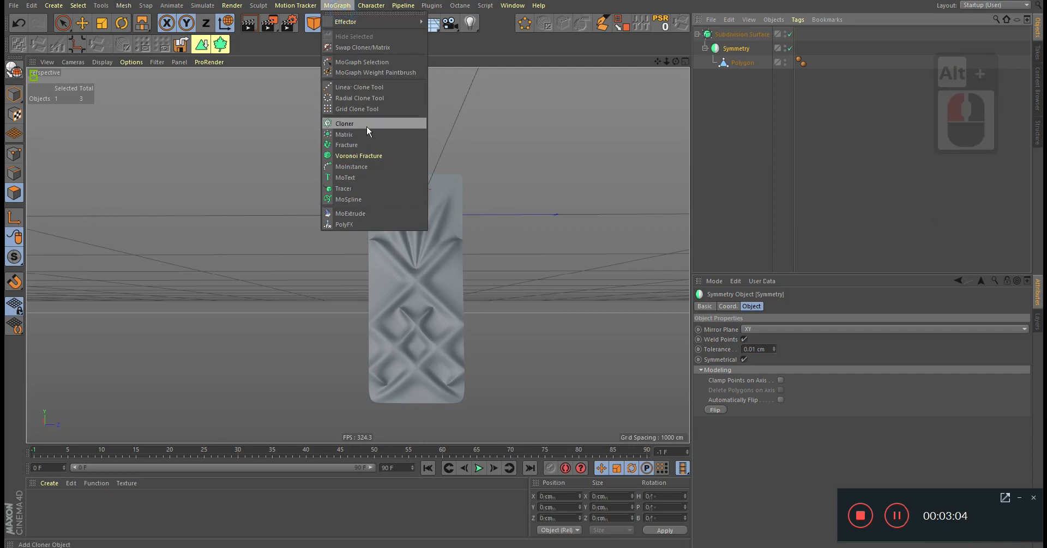
alt+click(367, 125)
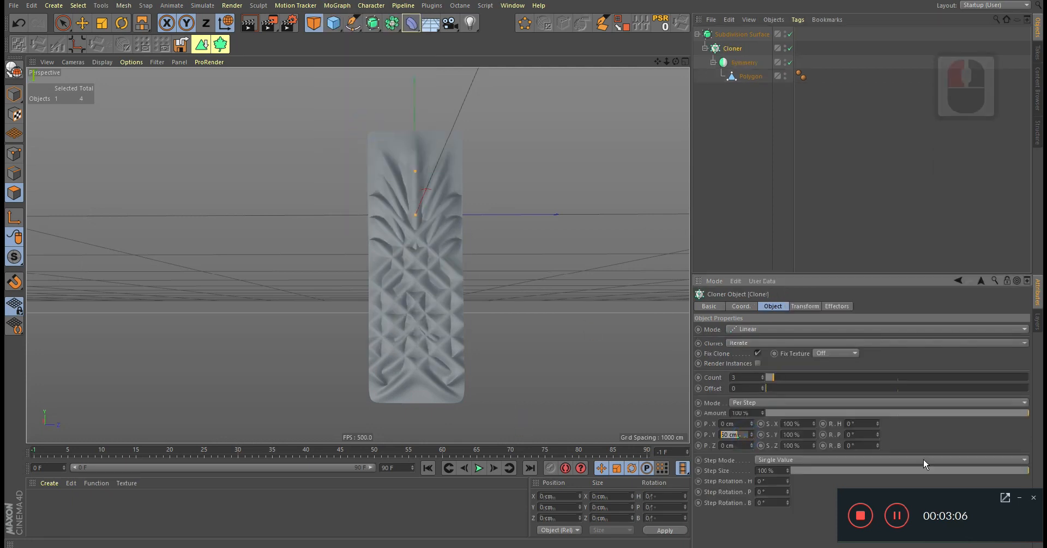
click(800, 518)
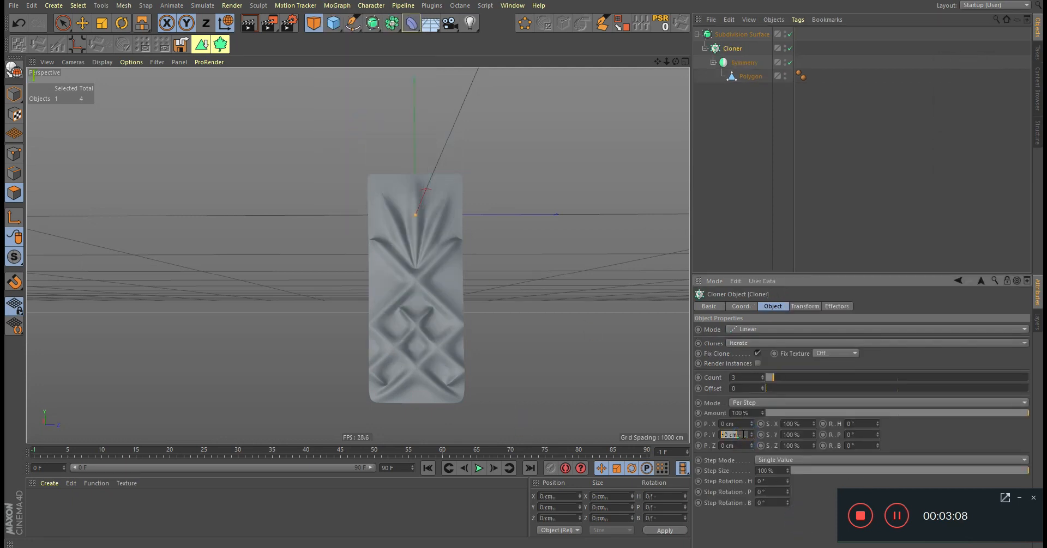
key(ctrl+z)
drag(751, 445, 796, 445)
scroll(665, 416, down, 3)
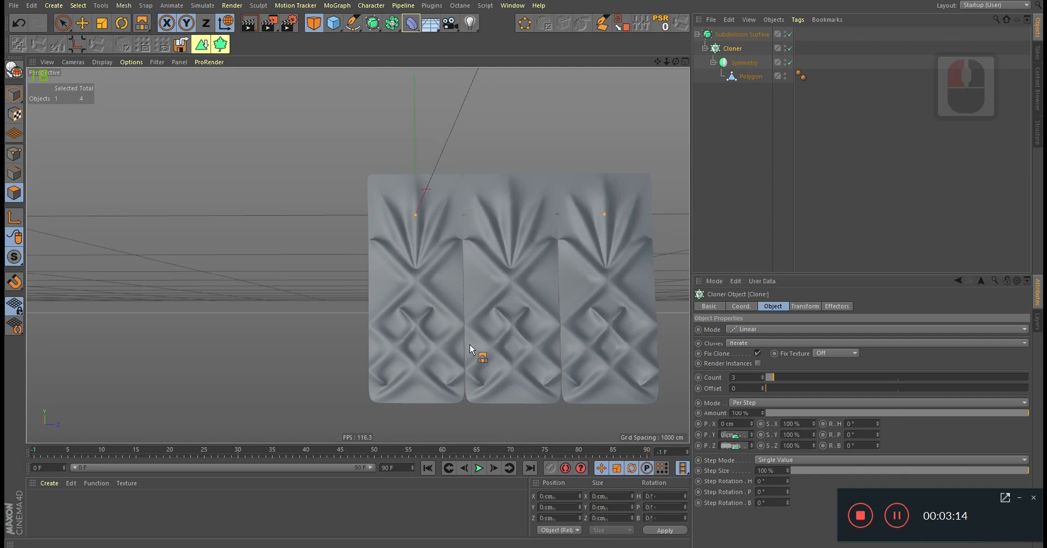
Disable the Subdivision Surface and fine-tune the Cloner's Z offset in the right view until the neighbouring segments' borders nearly meet.
middle_click(526, 349)
middle_click(300, 319)
alt+right_drag(466, 180, 561, 176)
key(q)
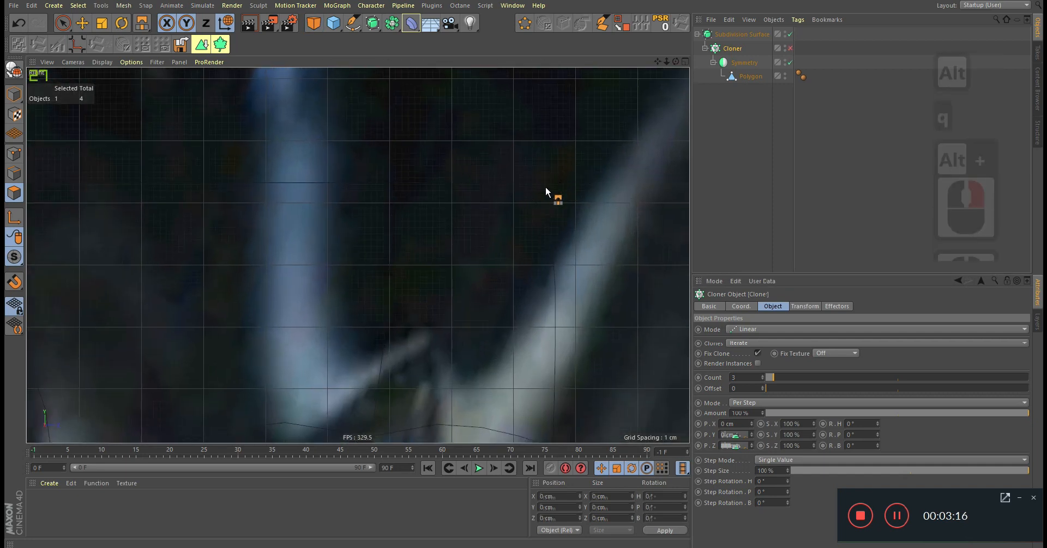
alt+middle_drag(545, 187, 520, 201)
key(q)
alt+right_drag(515, 199, 439, 200)
click(790, 34)
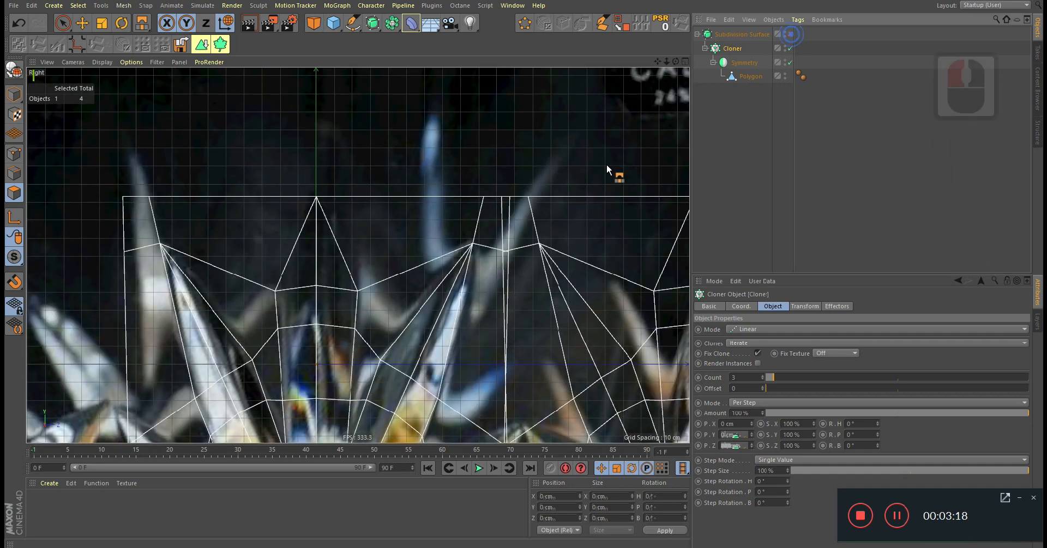
scroll(615, 180, up, 5)
drag(751, 444, 754, 443)
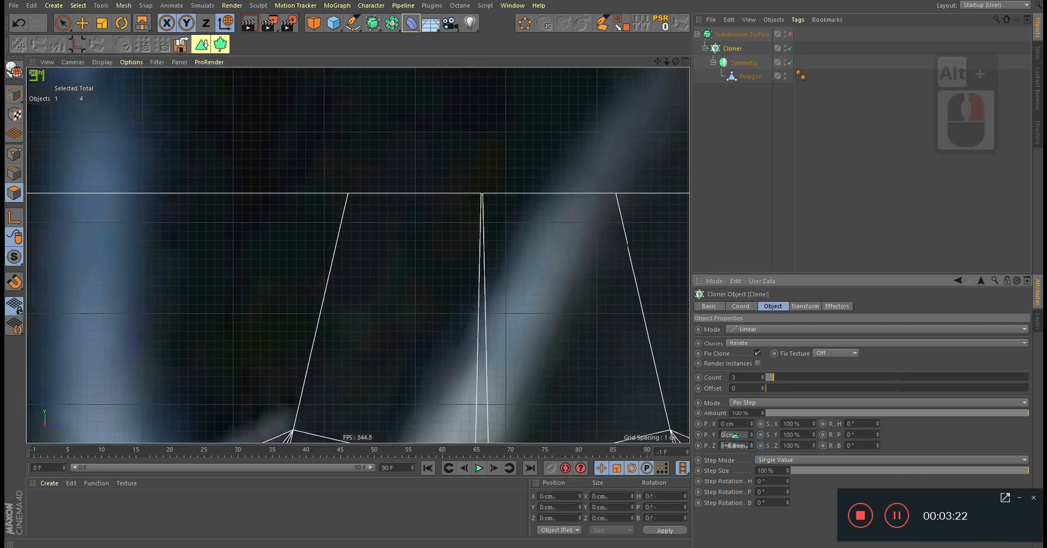
scroll(503, 346, down, 10)
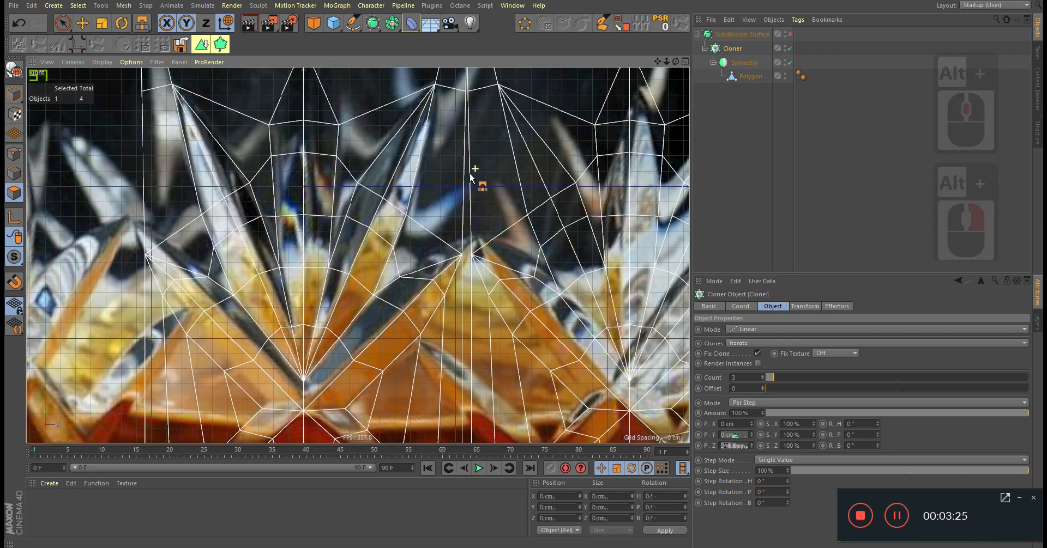
alt+right_drag(469, 178, 457, 220)
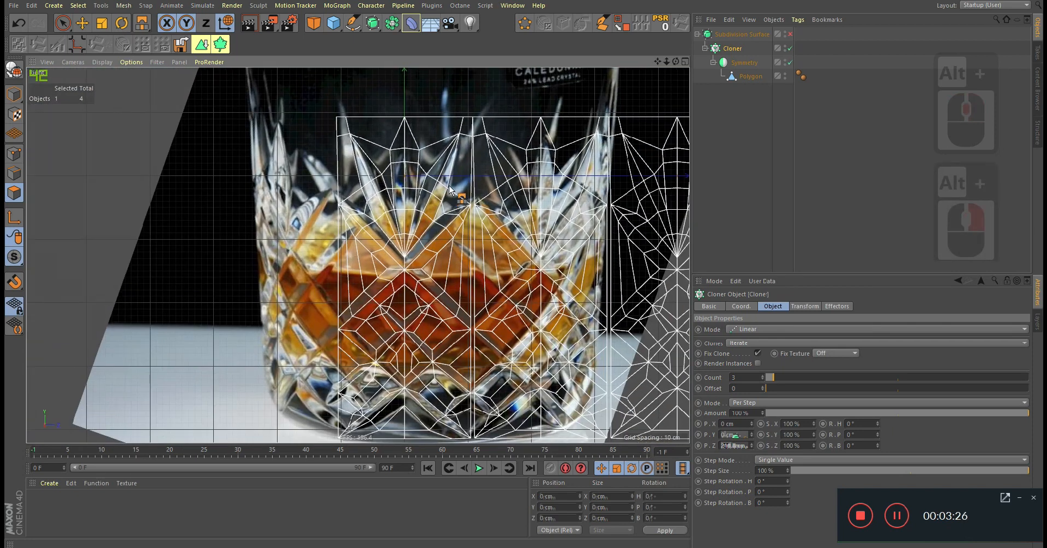
alt+middle_drag(456, 220, 460, 204)
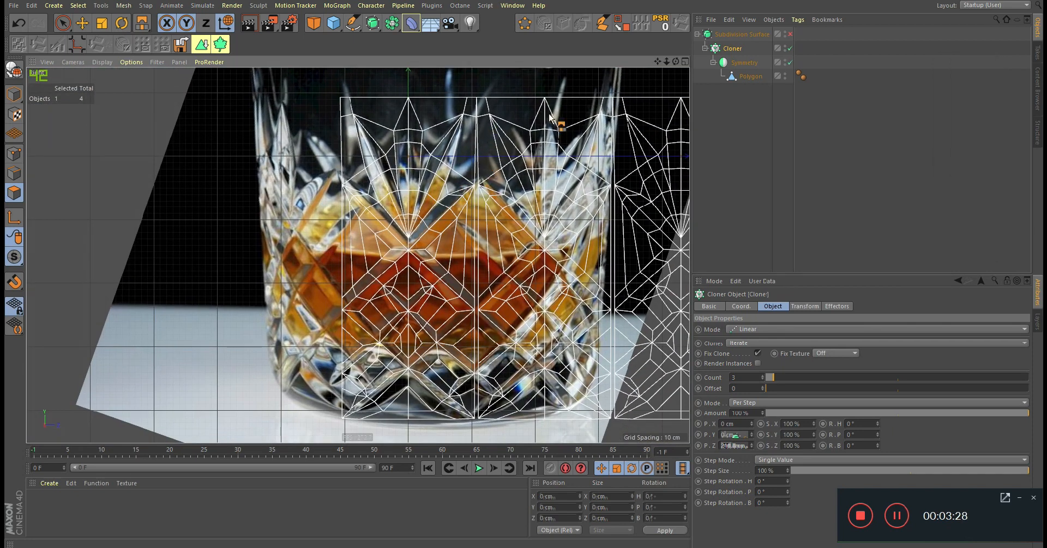
Select the polygon's ten outer border points in the right view and scale them flat along Z to a size of 0 cm.
click(750, 76)
middle_click(382, 175)
middle_click(209, 171)
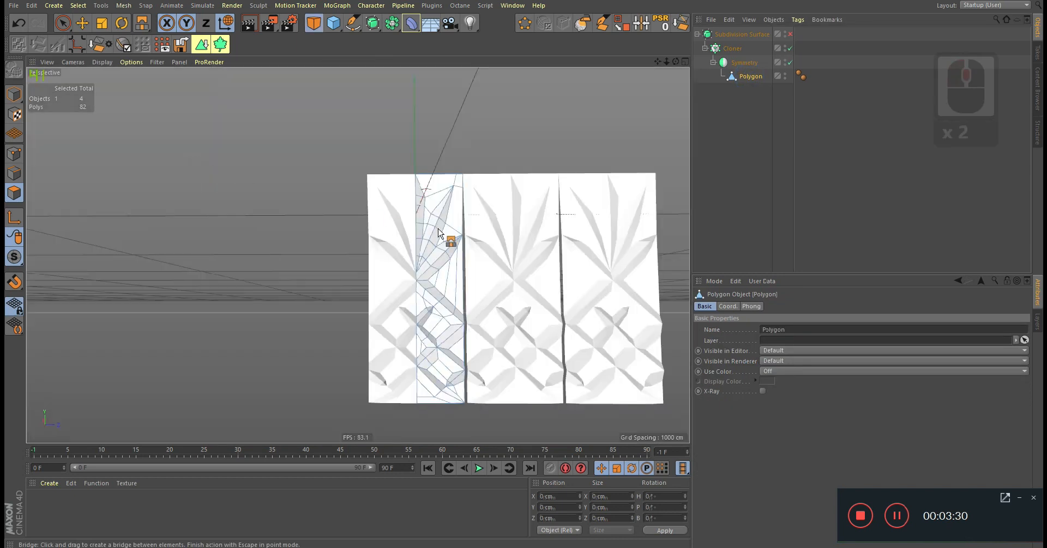
click(14, 154)
key(0)
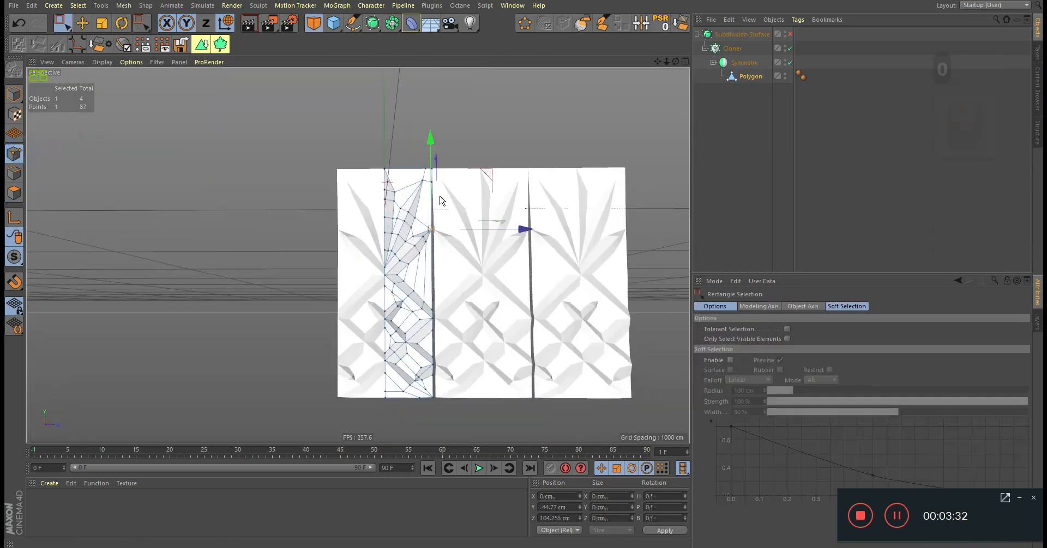
middle_click(450, 196)
middle_click(489, 343)
middle_click(488, 343)
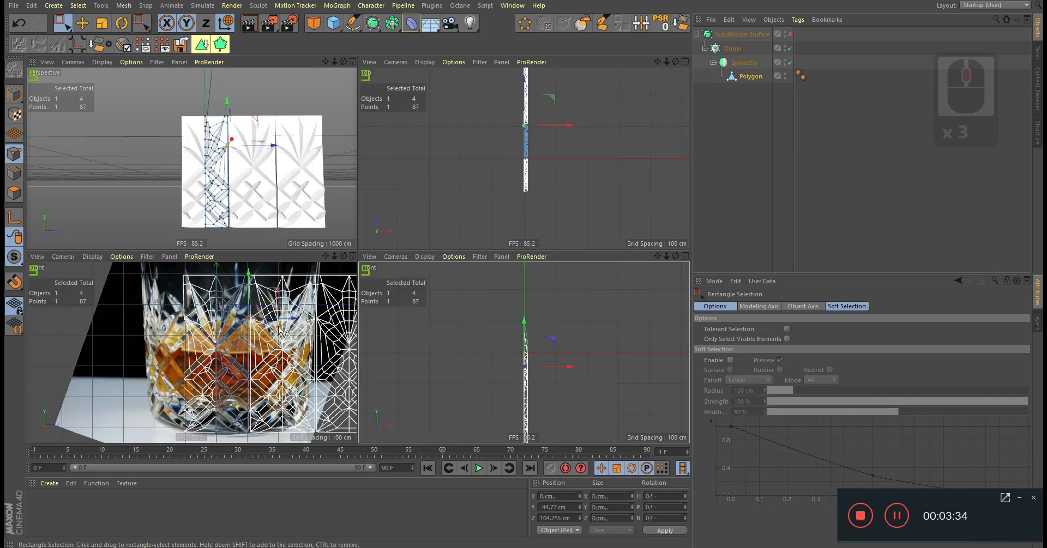
middle_click(327, 321)
alt+right_drag(503, 296, 502, 296)
alt+middle_drag(502, 295, 493, 285)
key(0)
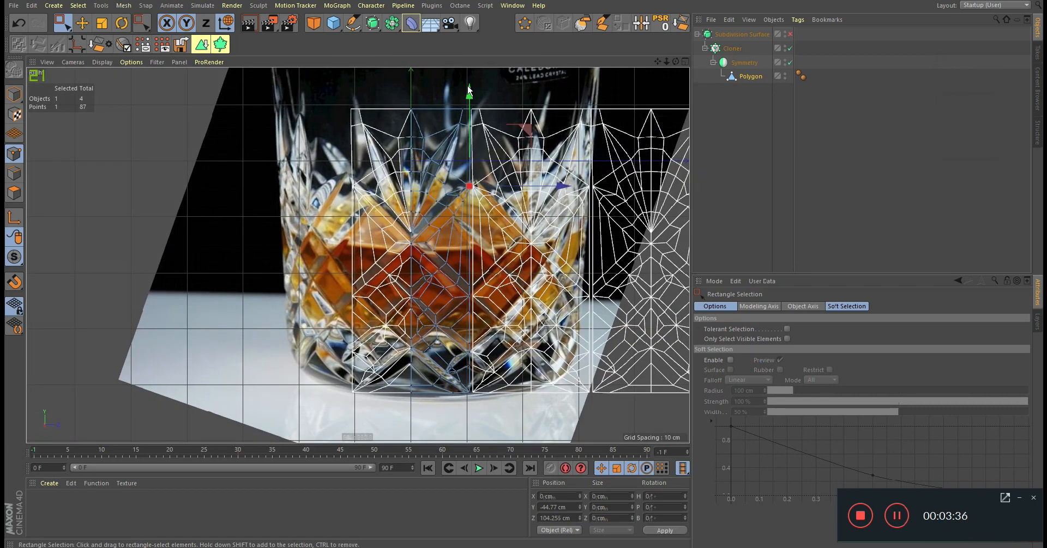
drag(552, 420, 553, 420)
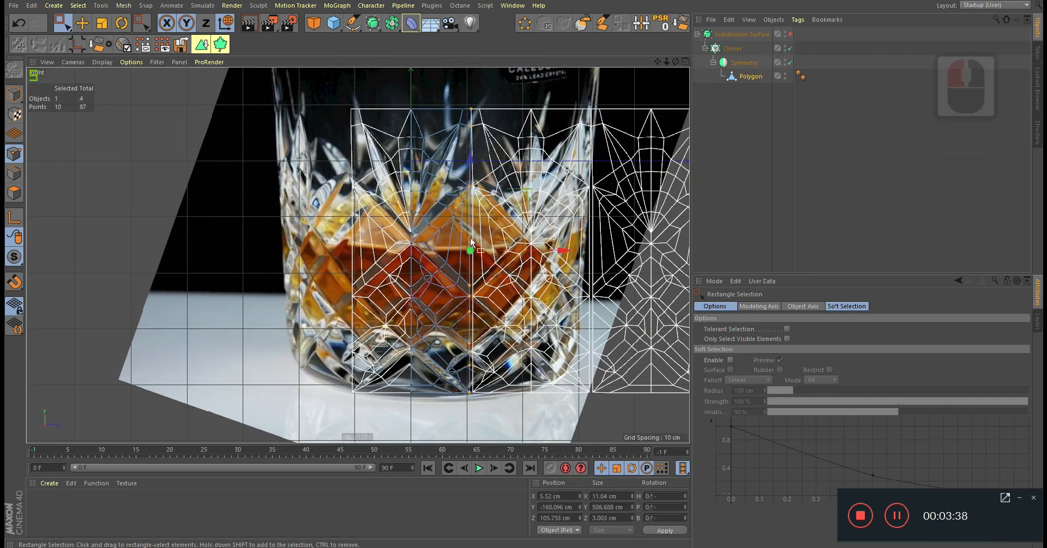
scroll(518, 247, up, 3)
key(t)
shift+drag(566, 256, 471, 250)
Reduce the Cloner's Z offset until the straightened borders of adjacent segments touch exactly.
alt+right_drag(477, 106, 500, 113)
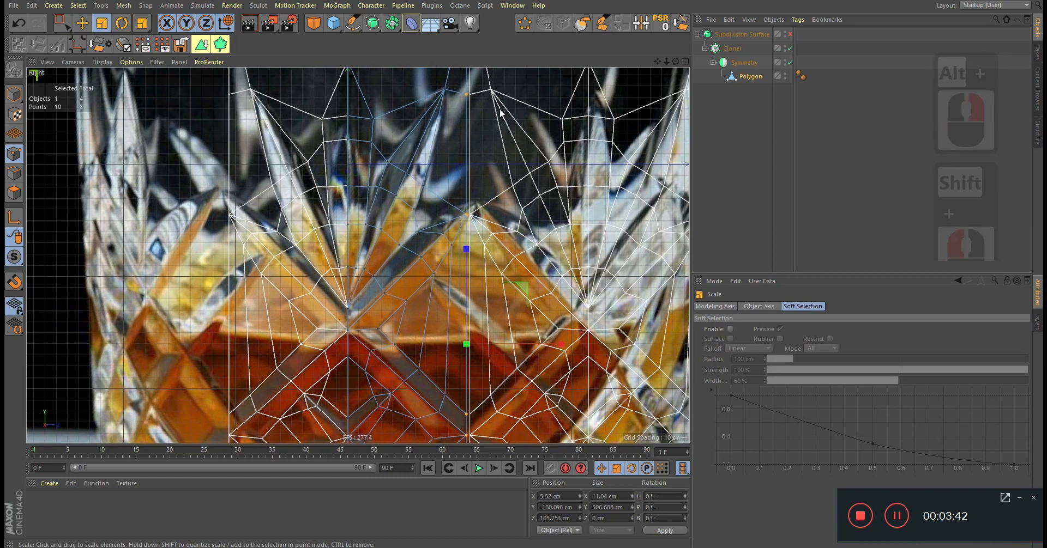
click(731, 51)
alt+middle_drag(491, 144, 472, 305)
alt+right_drag(472, 304, 558, 287)
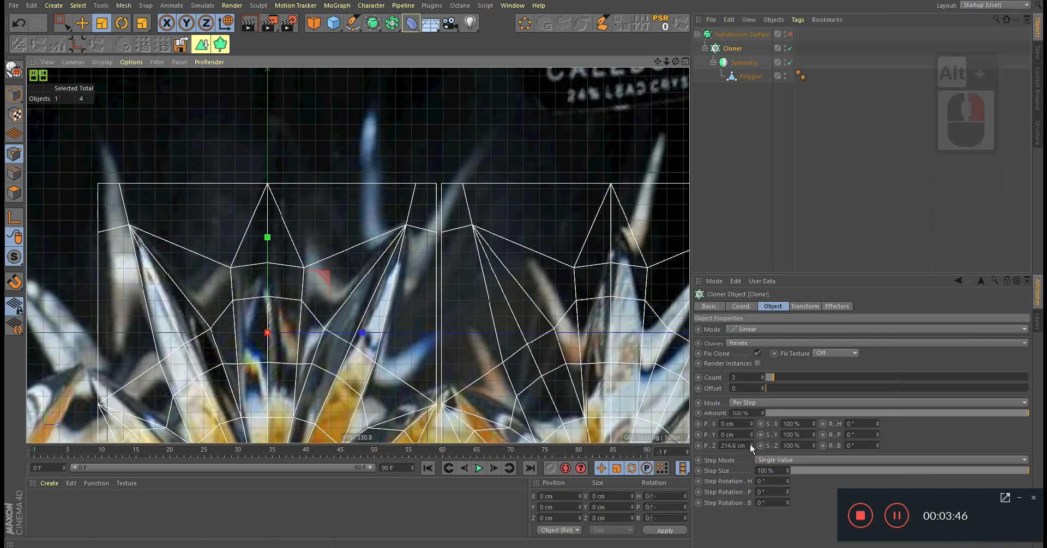
drag(751, 444, 749, 455)
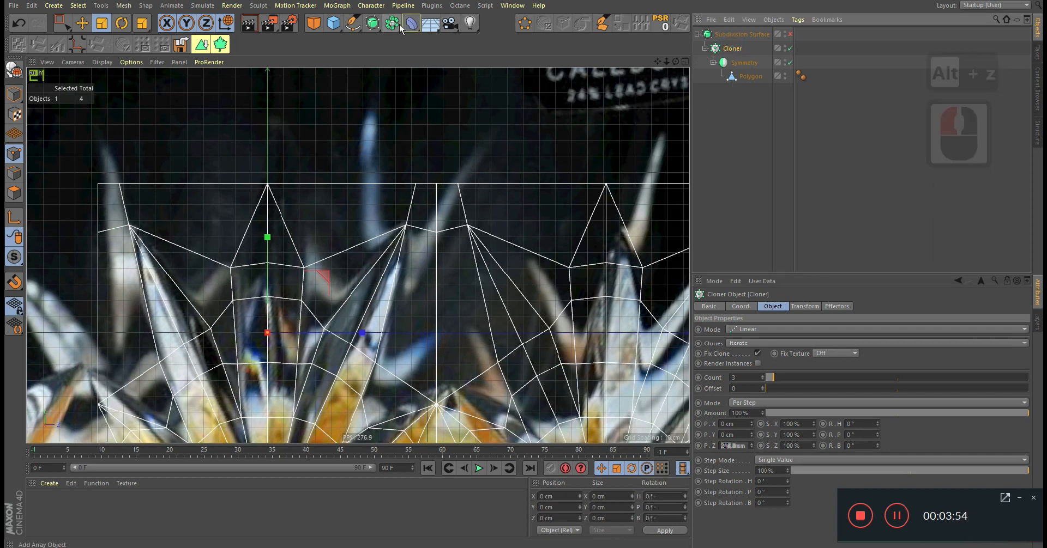
key(alt+z)
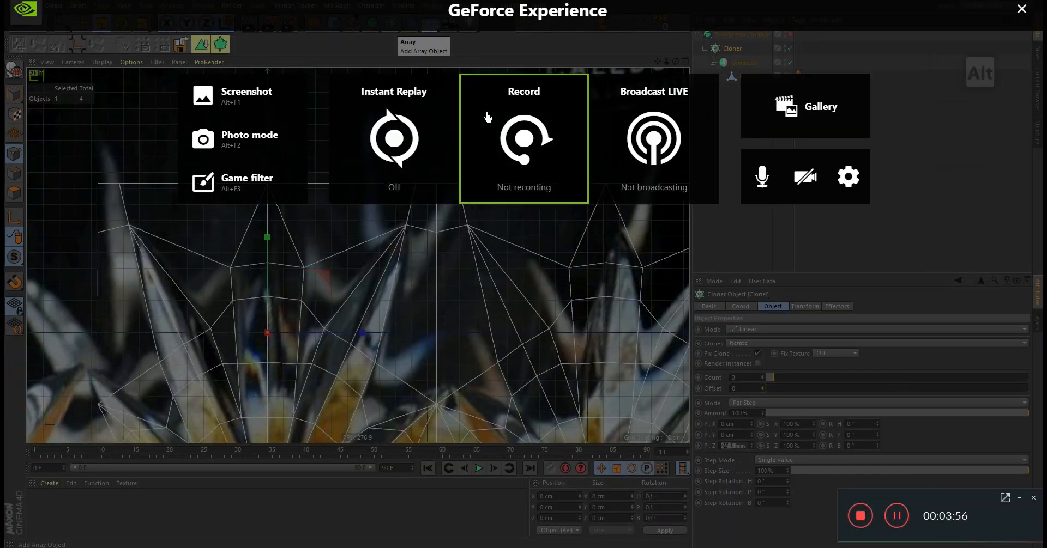
key(alt+z)
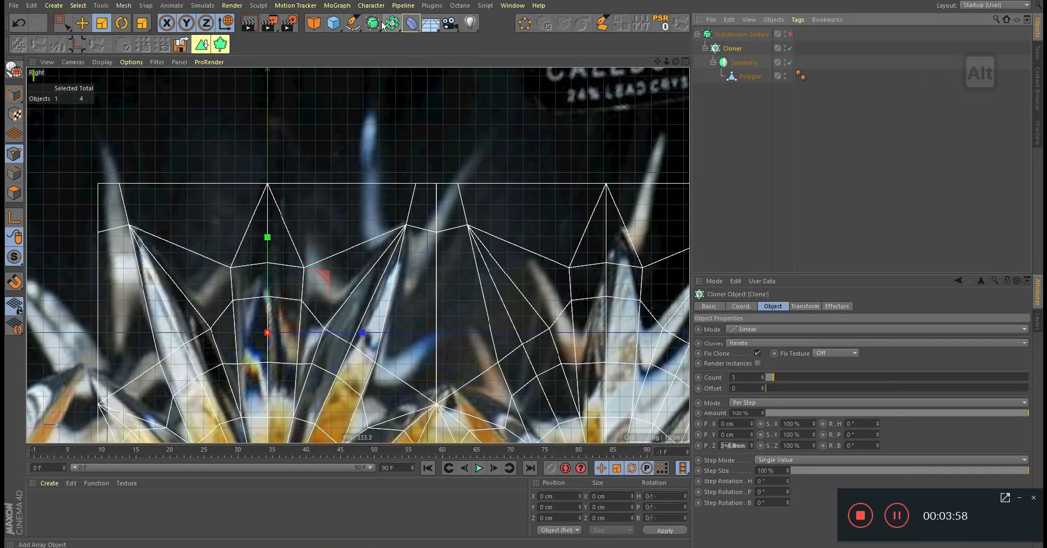
Wrap the Cloner in a Connect object inside the Subdivision Surface and turn the Subdivision Surface back on in the perspective view.
alt+drag(397, 28, 510, 68)
alt+right_drag(517, 234, 492, 247)
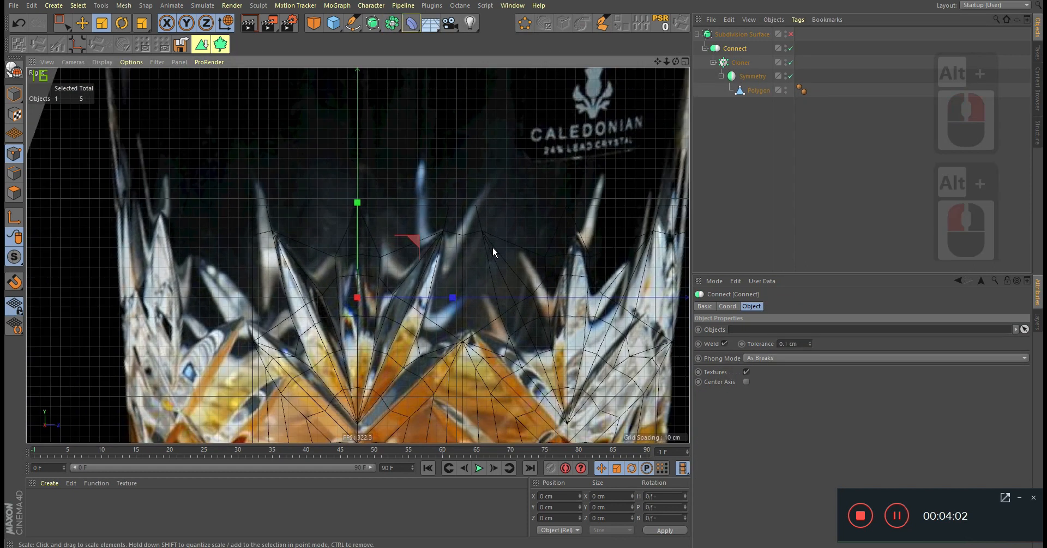
middle_click(493, 247)
middle_click(140, 143)
alt+drag(407, 207, 411, 235)
alt+right_drag(457, 168, 529, 174)
alt+drag(382, 178, 423, 170)
alt+right_drag(423, 170, 326, 205)
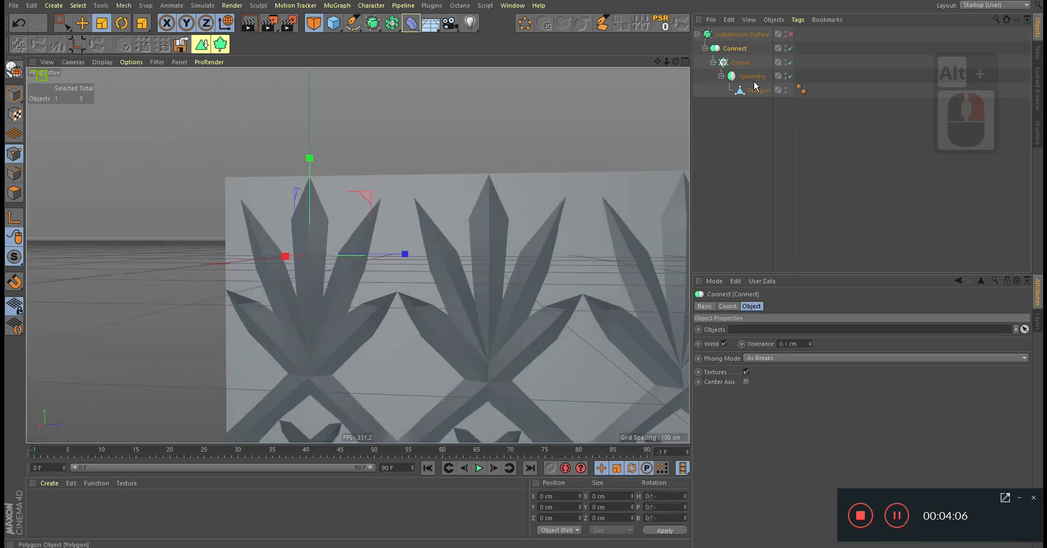
click(790, 35)
alt+right_drag(486, 187, 418, 220)
alt+drag(419, 220, 482, 266)
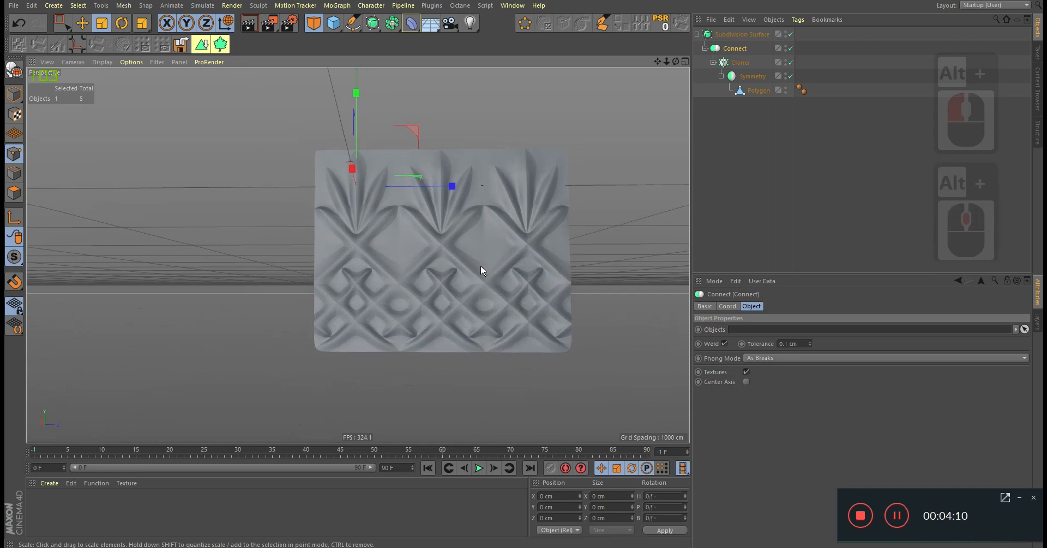
alt+right_drag(481, 267, 499, 280)
Disable the Connect object to examine the seams between the clones up close, and enable it again.
key(q)
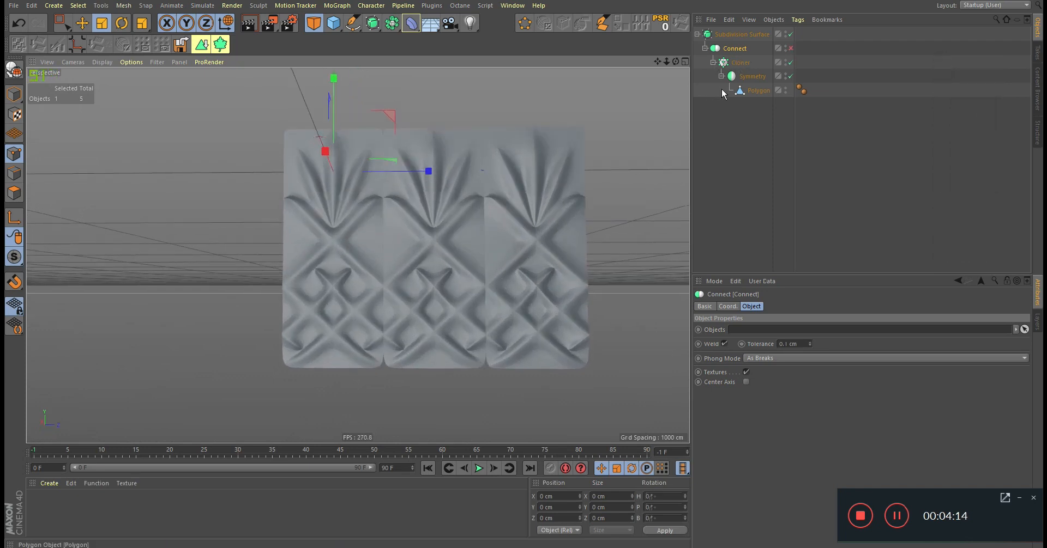
alt+drag(599, 163, 447, 222)
alt+right_drag(447, 222, 433, 239)
alt+drag(433, 239, 327, 169)
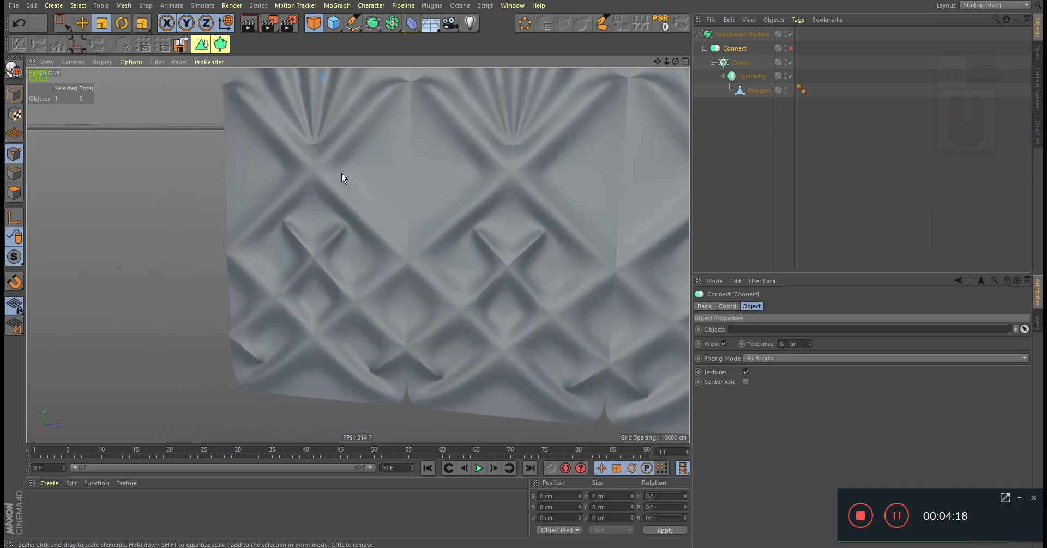
alt+middle_drag(335, 261, 390, 185)
alt+drag(376, 255, 388, 255)
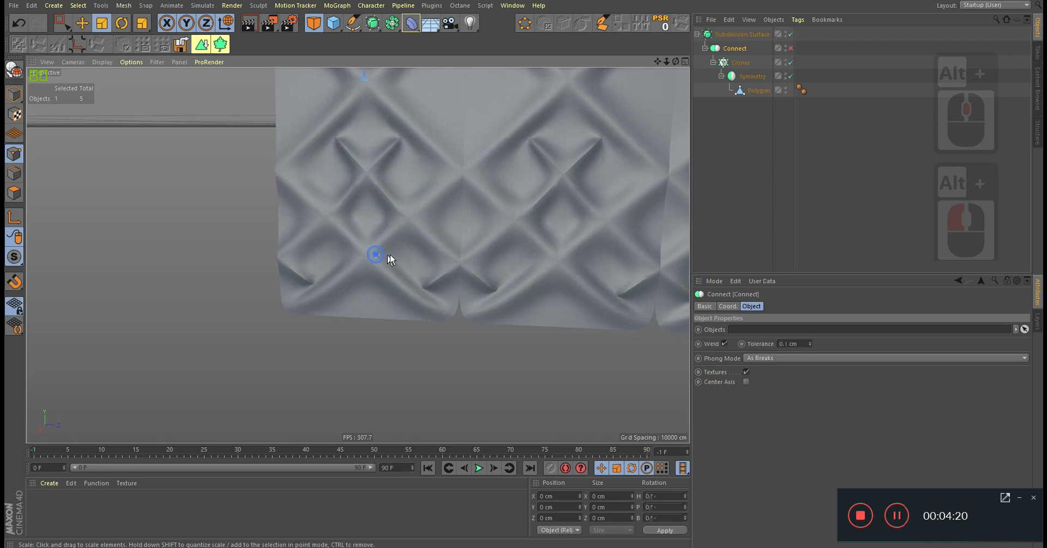
click(791, 49)
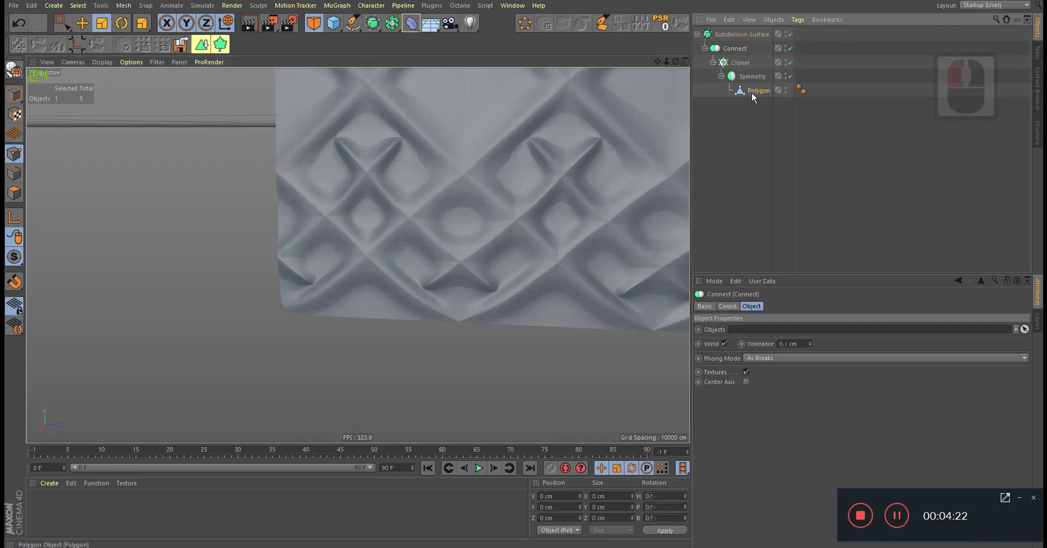
Disable the Subdivision Surface and rectangle-select the polygon's points along its positive X side in the top view.
click(753, 92)
alt+middle_drag(494, 168, 482, 331)
alt+drag(482, 331, 668, 136)
click(790, 34)
alt+drag(627, 262, 399, 253)
middle_click(399, 253)
middle_click(499, 178)
alt+right_drag(359, 217, 414, 204)
alt+middle_drag(413, 203, 449, 191)
alt+right_drag(416, 167, 436, 170)
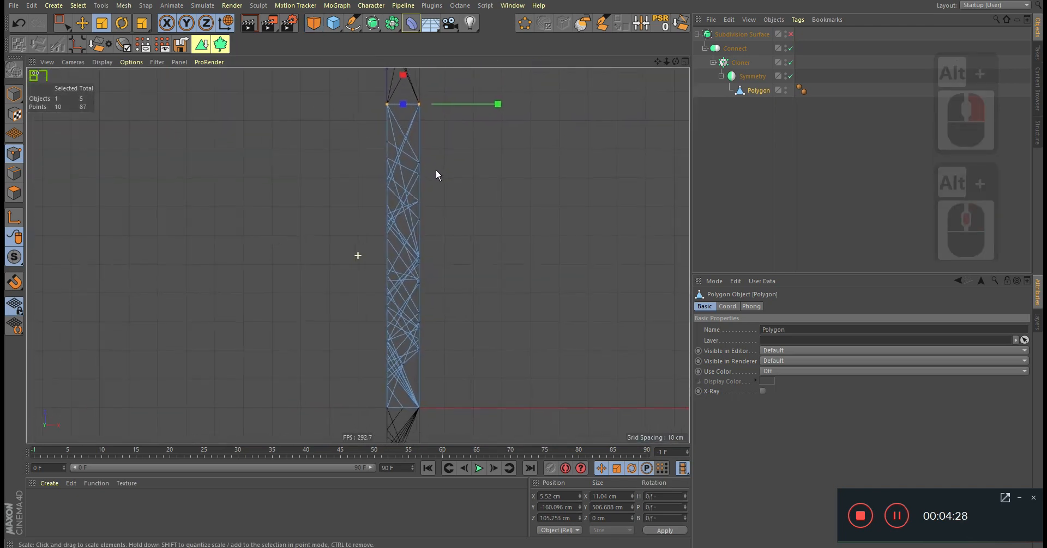
key(0)
drag(414, 109, 507, 369)
Turn off Visible Only for Line Cut and cut straight through the polygon in the top view, just inside its negative X side.
middle_click(533, 325)
alt+drag(186, 164, 227, 194)
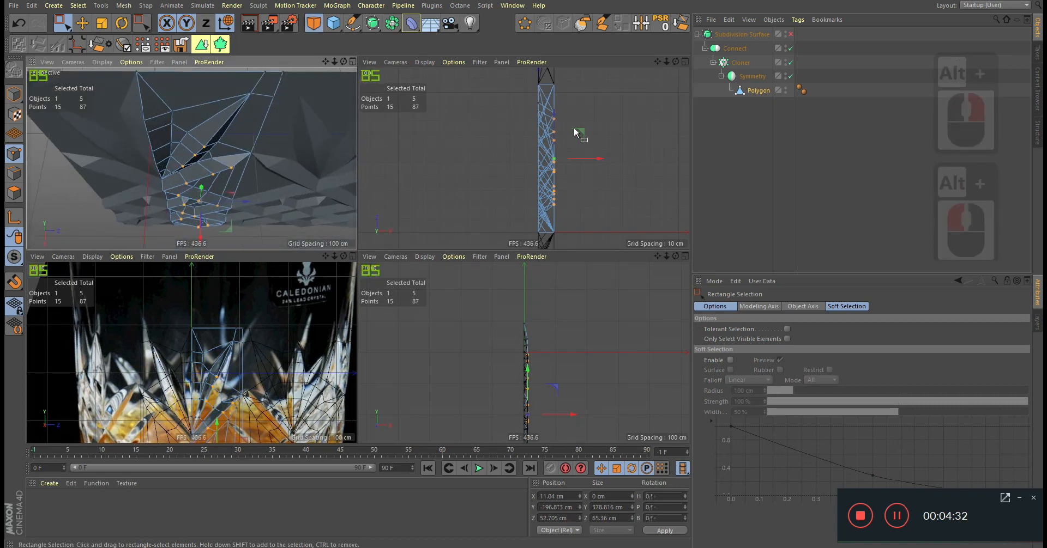
alt+drag(306, 164, 201, 114)
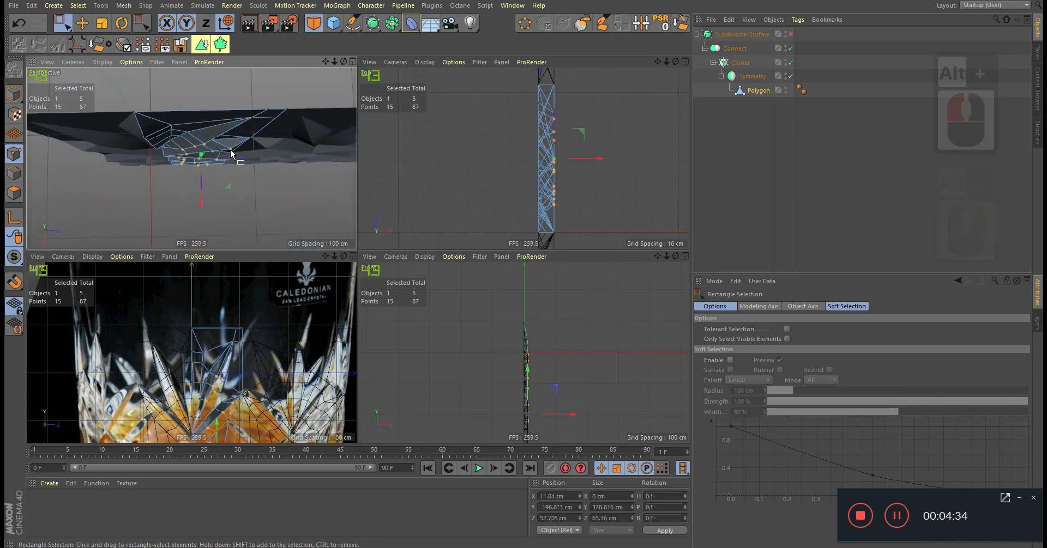
alt+drag(231, 154, 229, 169)
alt+right_drag(535, 143, 541, 142)
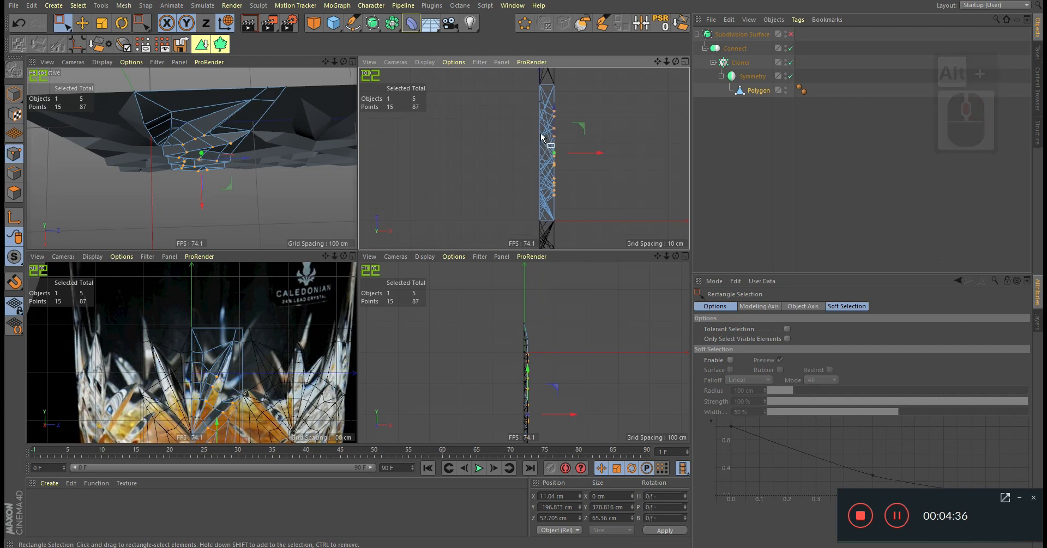
key(k)
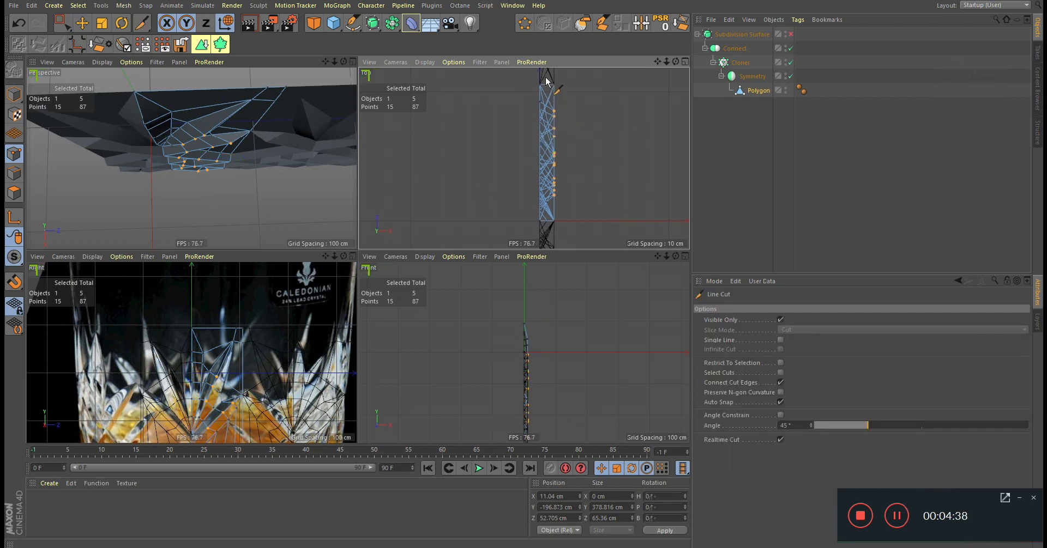
click(780, 320)
middle_click(564, 191)
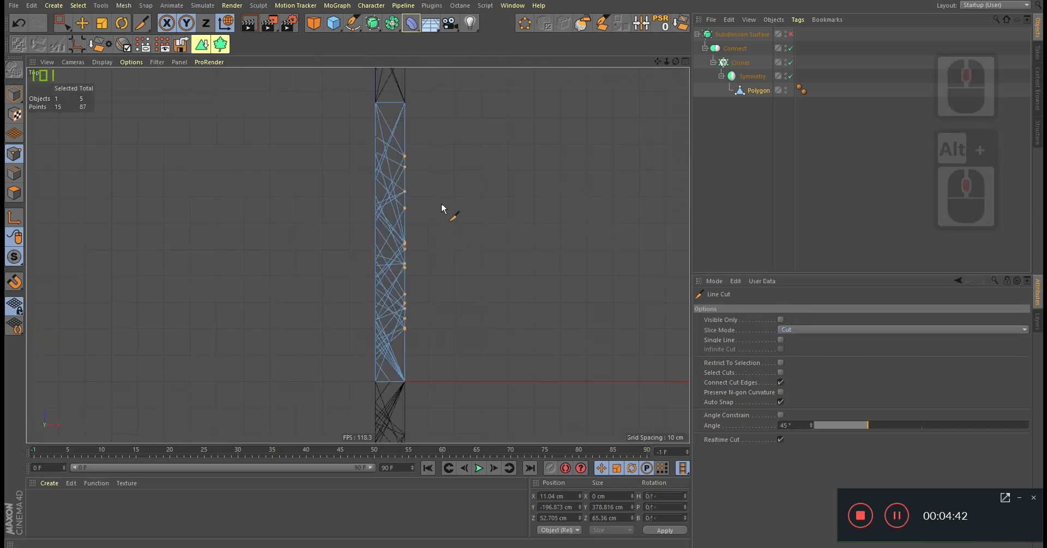
alt+middle_drag(372, 182, 369, 186)
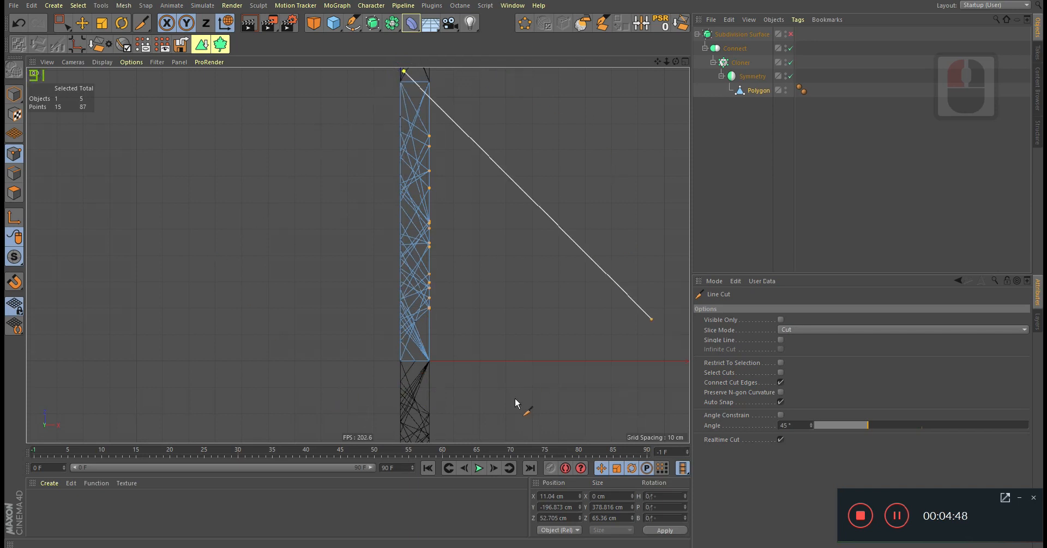
shift+click(409, 404)
key(Escape)
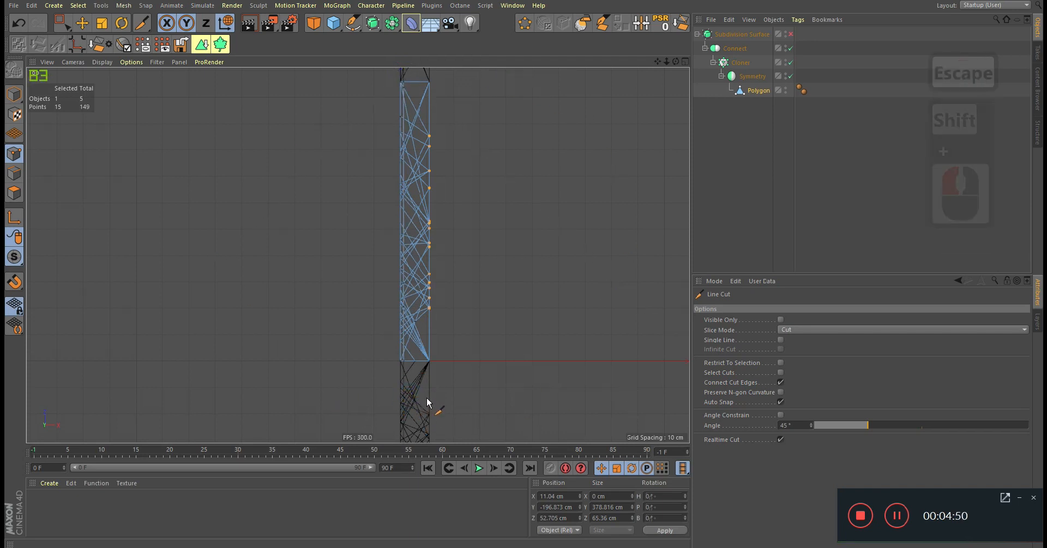
Make a second straight line cut lengthwise through the polygon in the top view, close to its positive X side.
middle_click(450, 295)
middle_click(526, 243)
shift+click(426, 77)
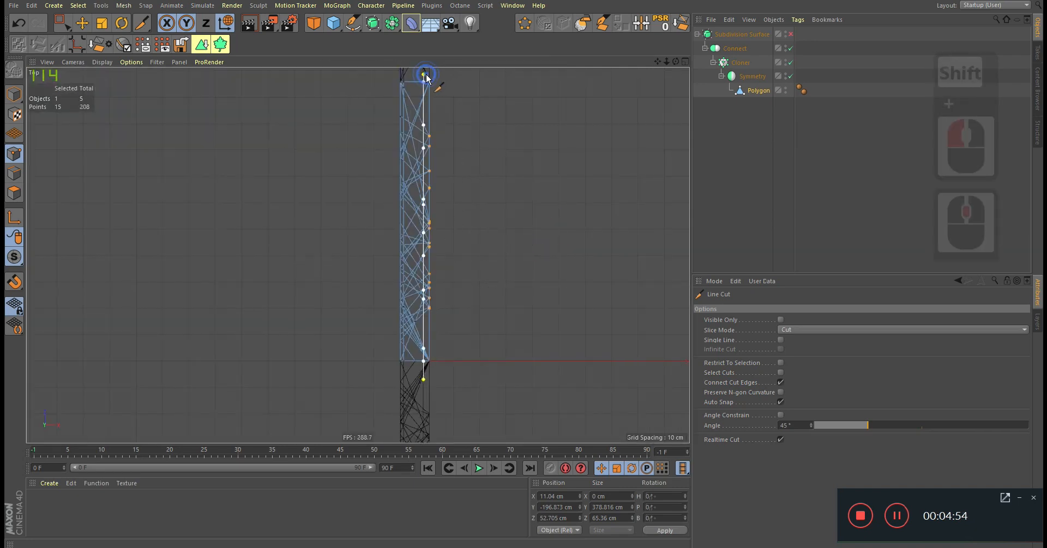
key(Escape)
Examine the newly cut edges along the leaf shapes and lower diamonds of the pattern in the perspective view.
middle_click(529, 145)
middle_click(338, 204)
alt+drag(369, 222, 344, 107)
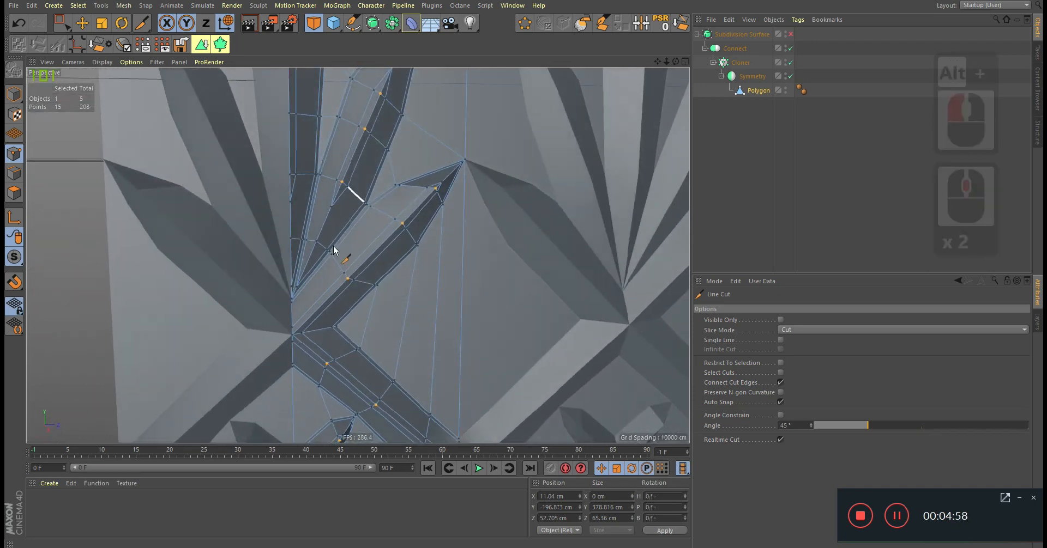
alt+middle_drag(319, 289, 372, 198)
alt+right_drag(327, 240, 507, 202)
mouse_move(341, 241)
alt+mouse_down()
mouse_move(416, 231)
mouse_move(370, 199)
alt+mouse_up()
alt+middle_drag(370, 199, 383, 196)
alt+right_drag(383, 196, 450, 244)
alt+drag(450, 244, 494, 340)
alt+middle_drag(494, 340, 458, 286)
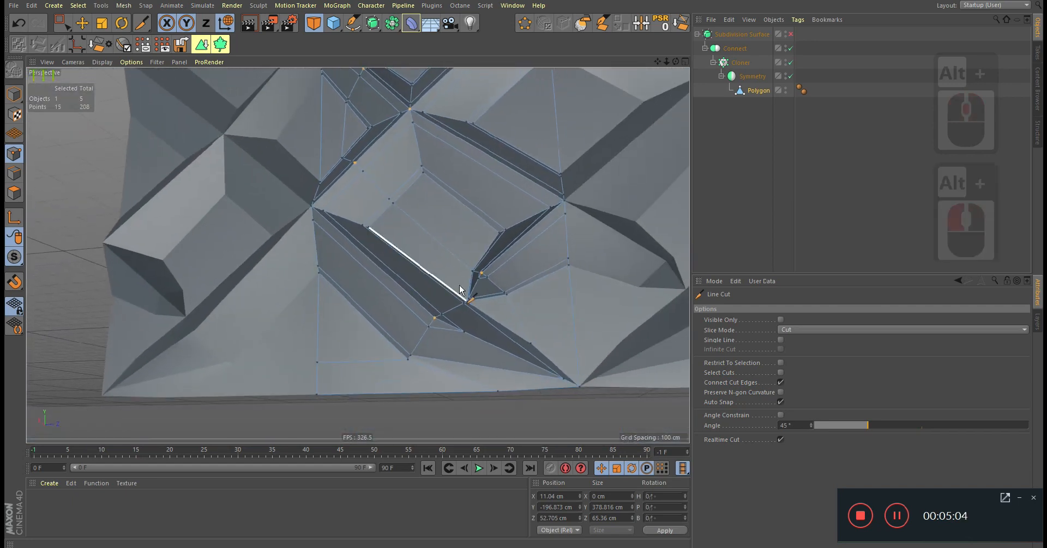
alt+drag(499, 298, 515, 316)
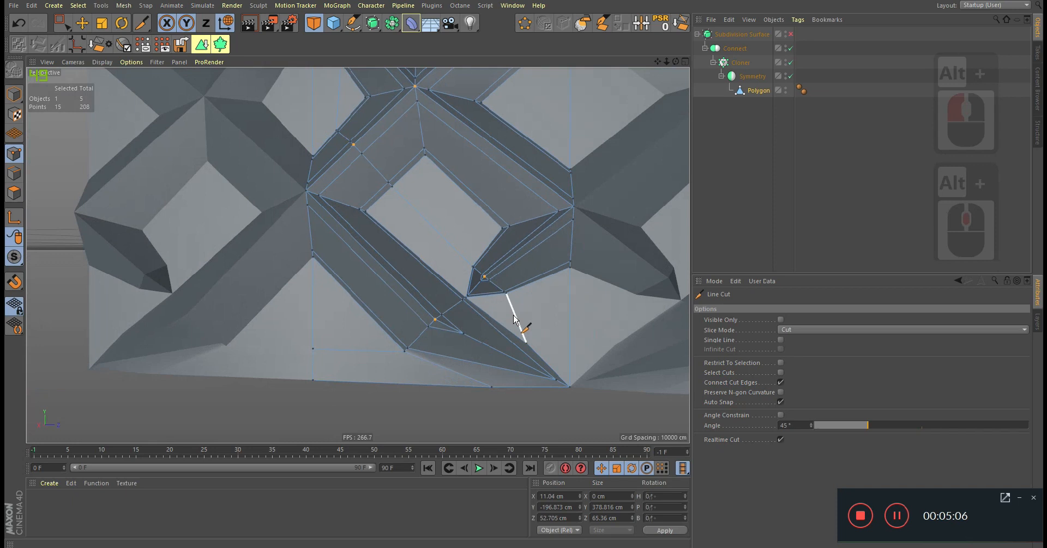
key(q)
alt+right_drag(483, 297, 425, 299)
key(q)
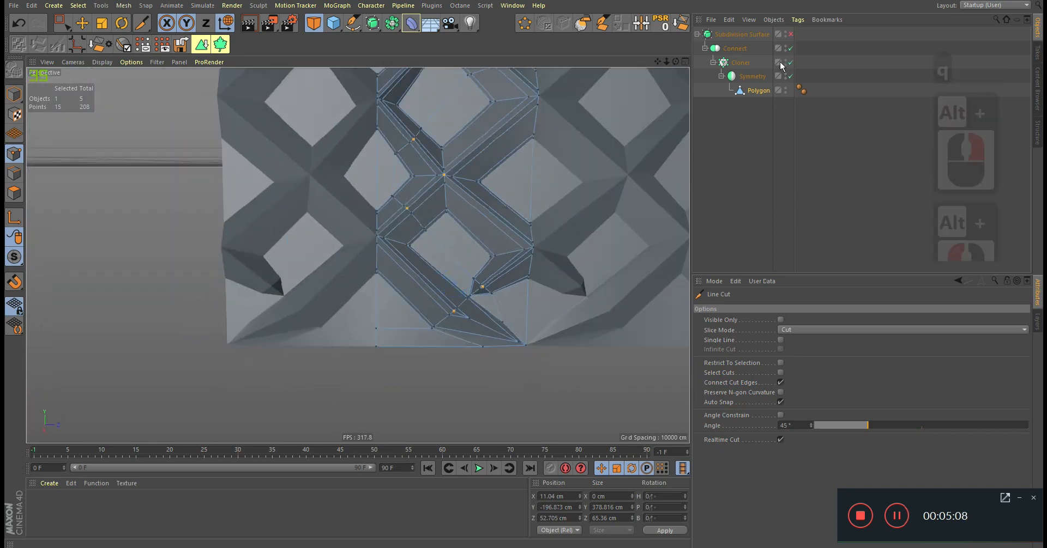
Toggle the Subdivision Surface to compare the smoothed and unsmoothed mesh at the large X-shaped crossing below the leaves.
click(791, 34)
alt+right_drag(535, 217, 433, 220)
alt+drag(433, 220, 437, 310)
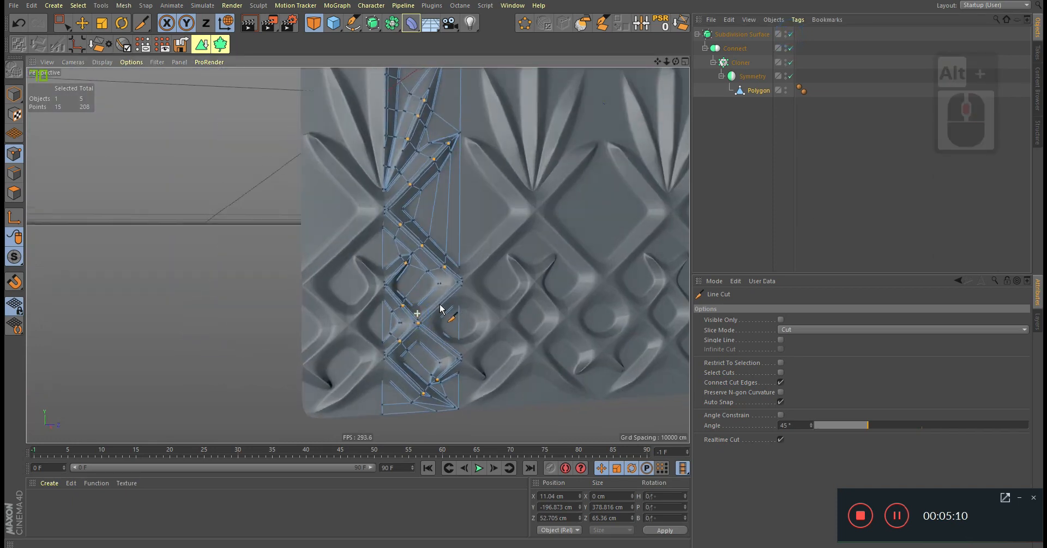
alt+right_drag(339, 215, 434, 313)
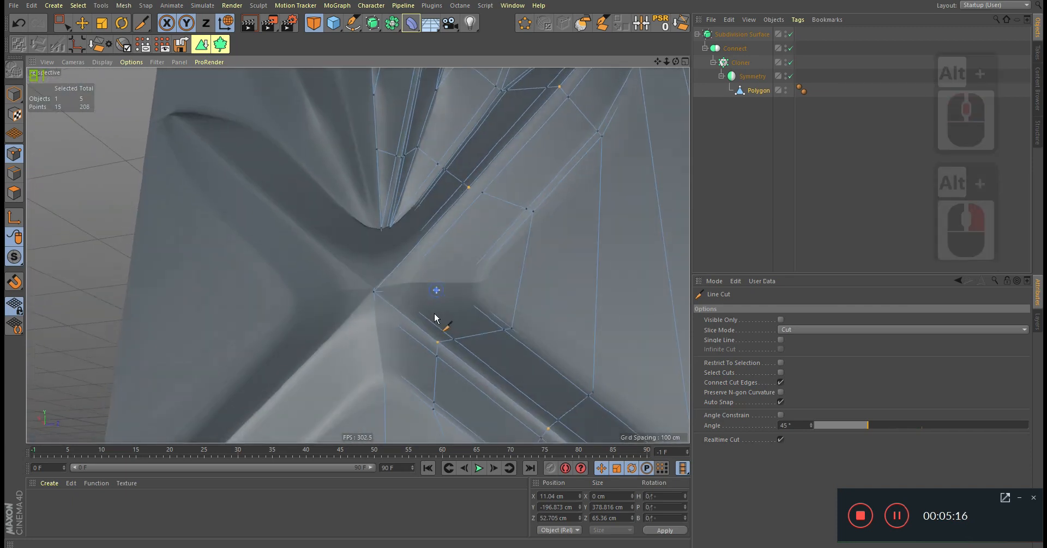
alt+drag(390, 240, 475, 283)
click(472, 274)
key(q)
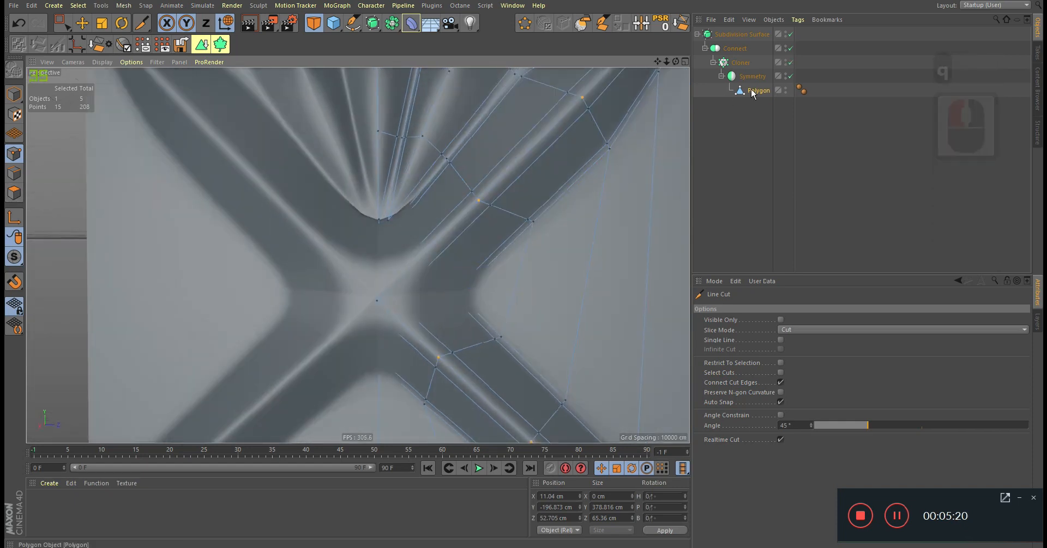
click(790, 34)
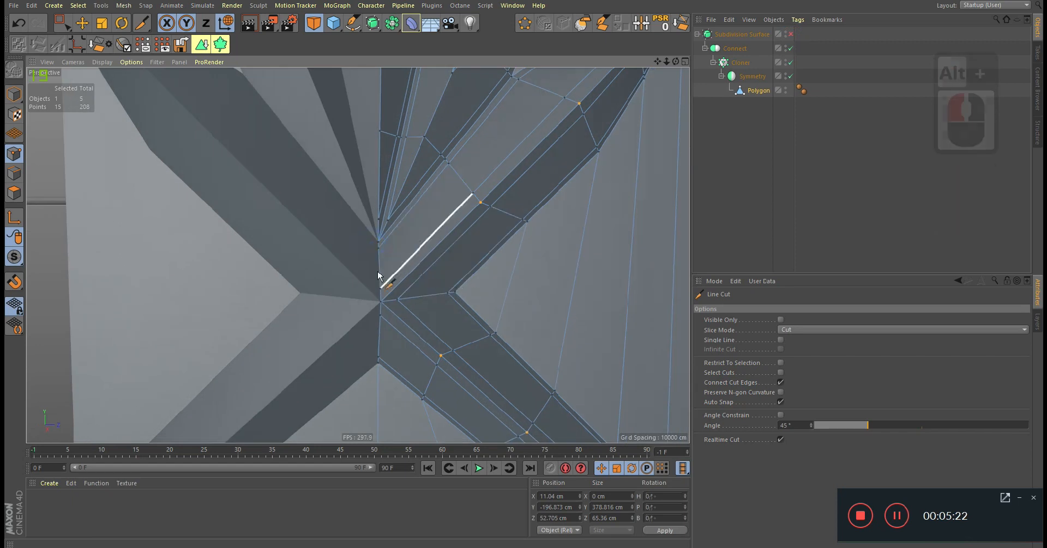
click(790, 33)
click(790, 34)
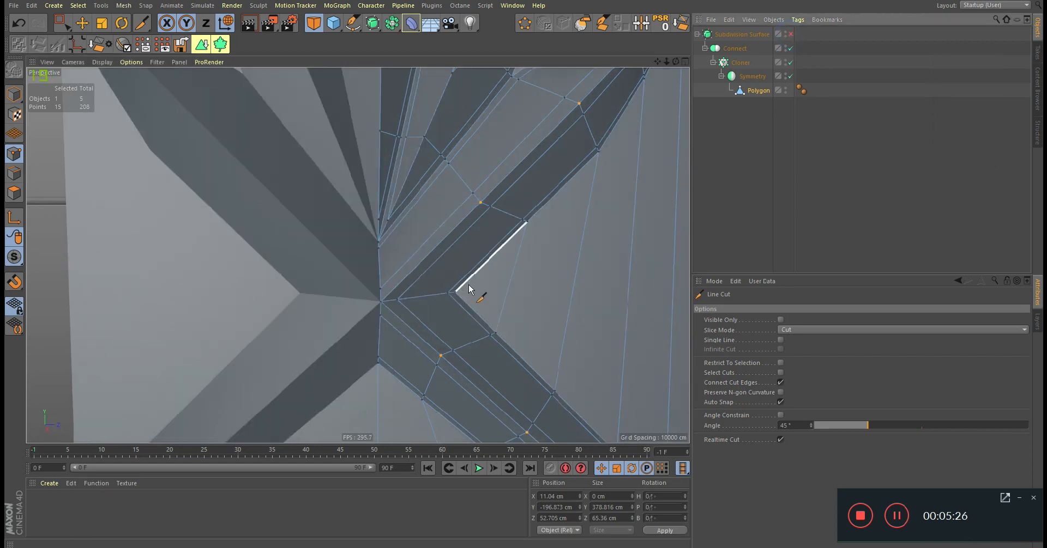
alt+drag(434, 295, 404, 280)
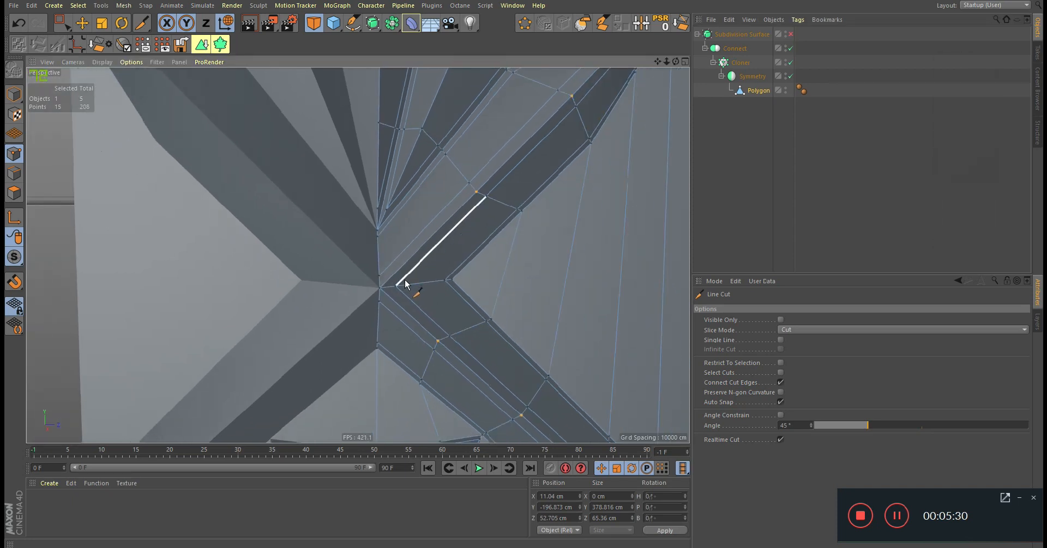
Try a Loop/Path Cut beside the central edge of the large X-shaped crossing and undo the last cut.
key(k)
key(l)
click(390, 299)
alt+right_drag(391, 299, 386, 308)
alt+middle_drag(387, 309, 404, 198)
key(ctrl+z)
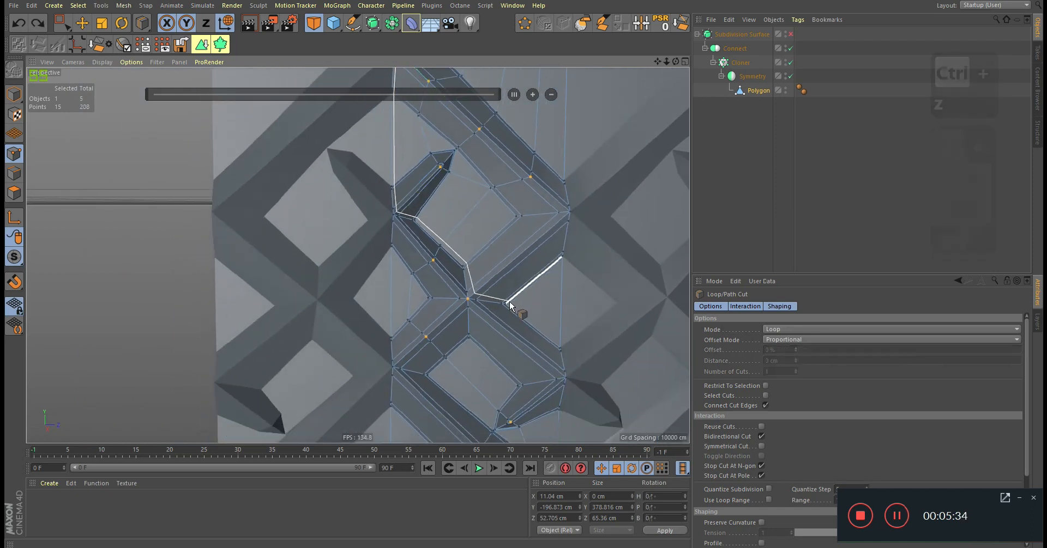
Try further loop cuts around the corners of the lower diamonds, and undo all the loop cuts.
click(507, 304)
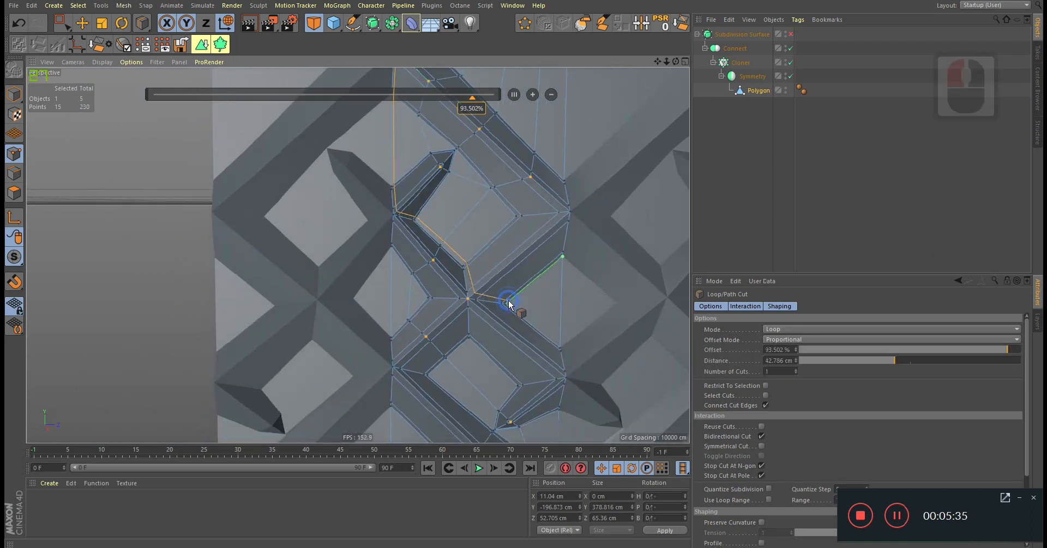
click(465, 339)
alt+middle_drag(465, 339, 472, 268)
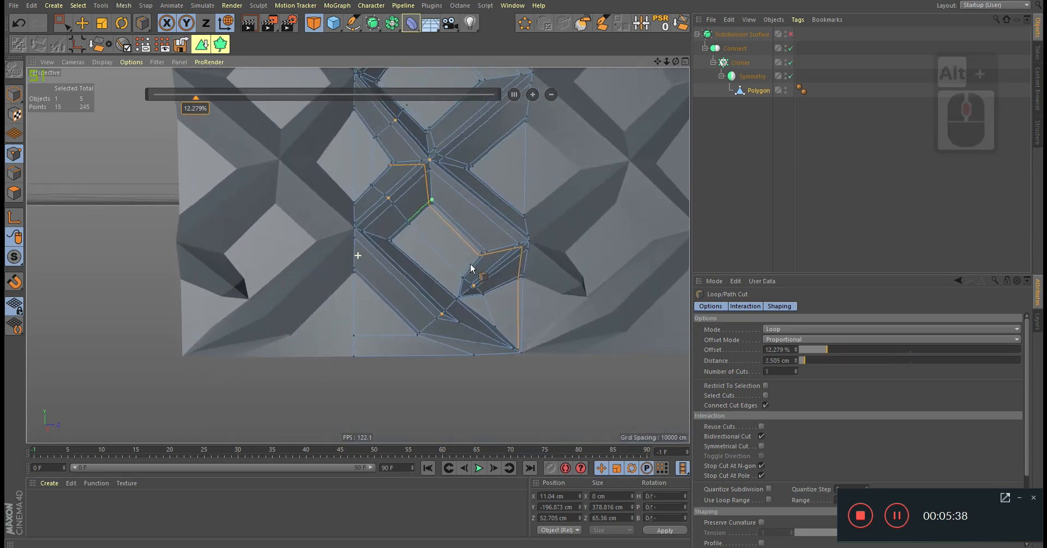
click(455, 300)
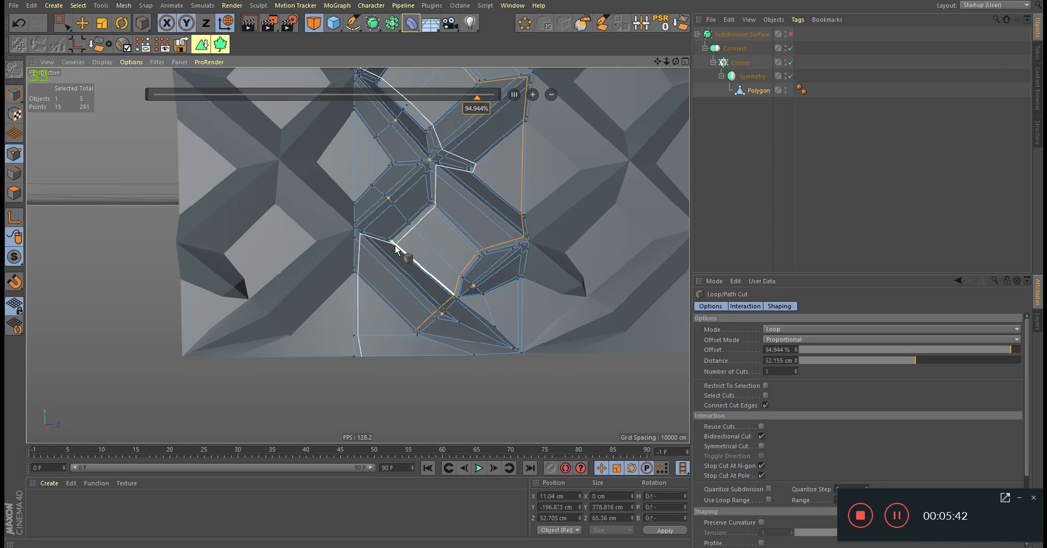
mouse_move(399, 244)
alt+middle_down()
mouse_move(414, 274)
mouse_move(414, 234)
alt+middle_up()
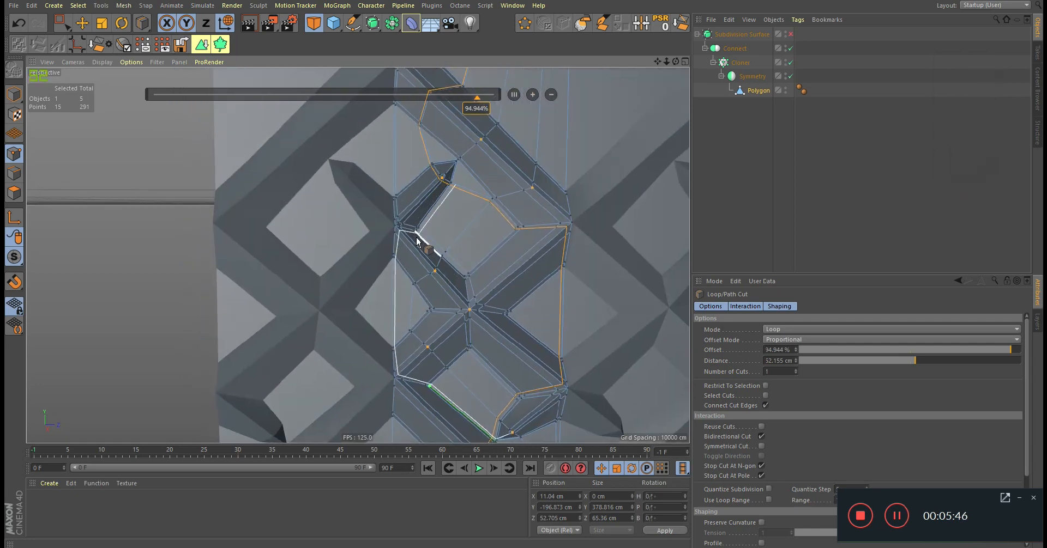
alt+middle_drag(430, 321, 438, 240)
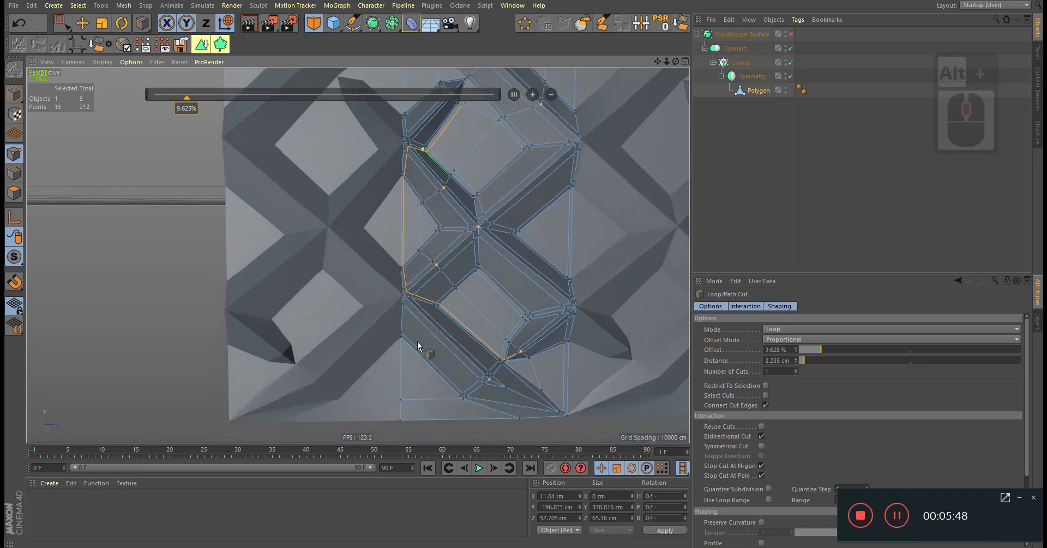
click(409, 336)
mouse_move(452, 173)
alt+middle_down()
mouse_move(449, 327)
mouse_move(457, 173)
alt+middle_up()
key(ctrl+z)
key(ctrl+z)
key(ctrl+z)
Select the short edges radiating from the central X-shaped crossing with Rectangle Selection in edge mode.
alt+right_drag(452, 257, 469, 255)
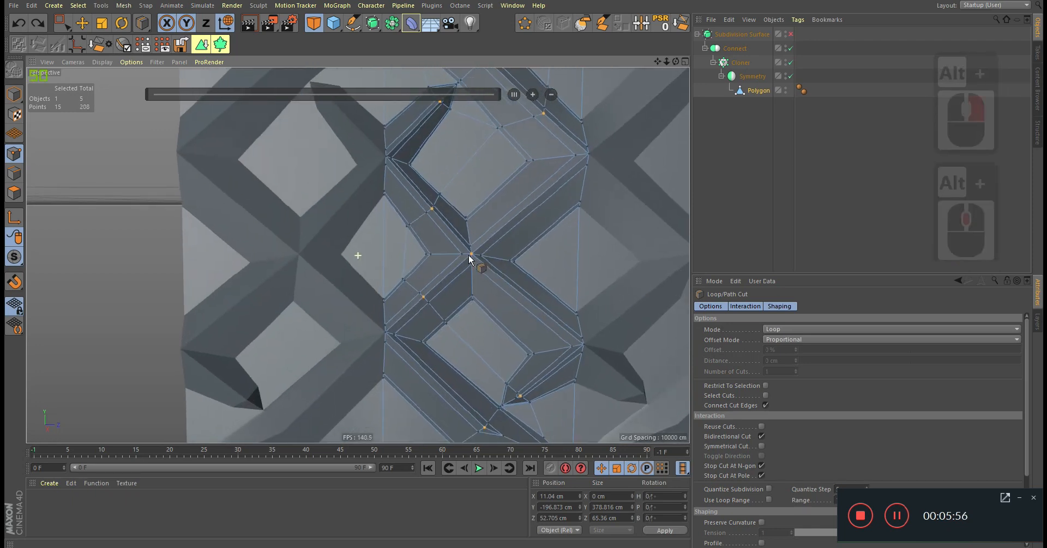
alt+middle_drag(468, 255, 438, 254)
mouse_move(437, 201)
alt+right_down()
mouse_move(469, 227)
mouse_move(449, 199)
alt+right_up()
alt+drag(448, 199, 463, 189)
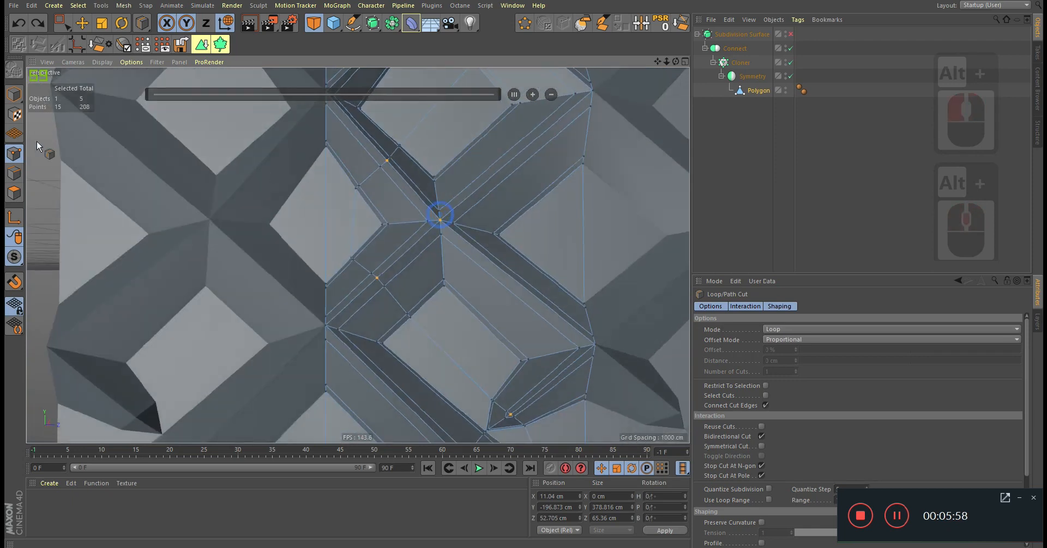
click(14, 172)
alt+middle_drag(452, 239, 443, 235)
alt+drag(444, 239, 447, 236)
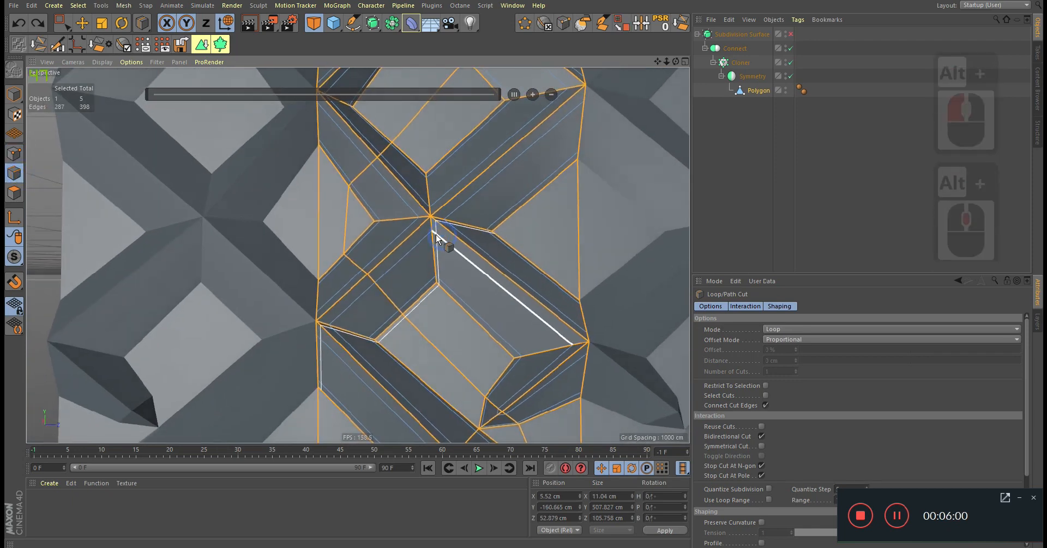
key(0)
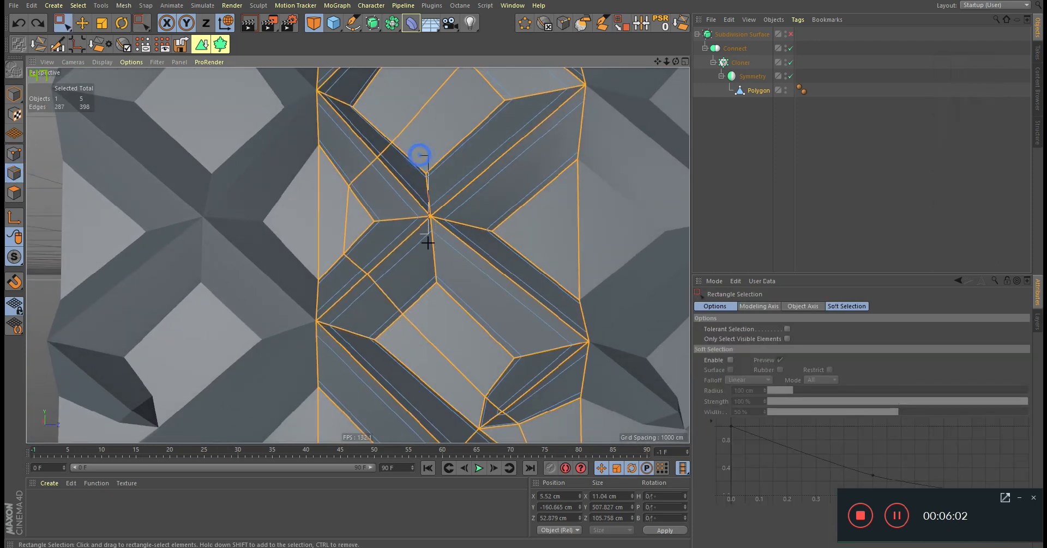
drag(446, 303, 446, 303)
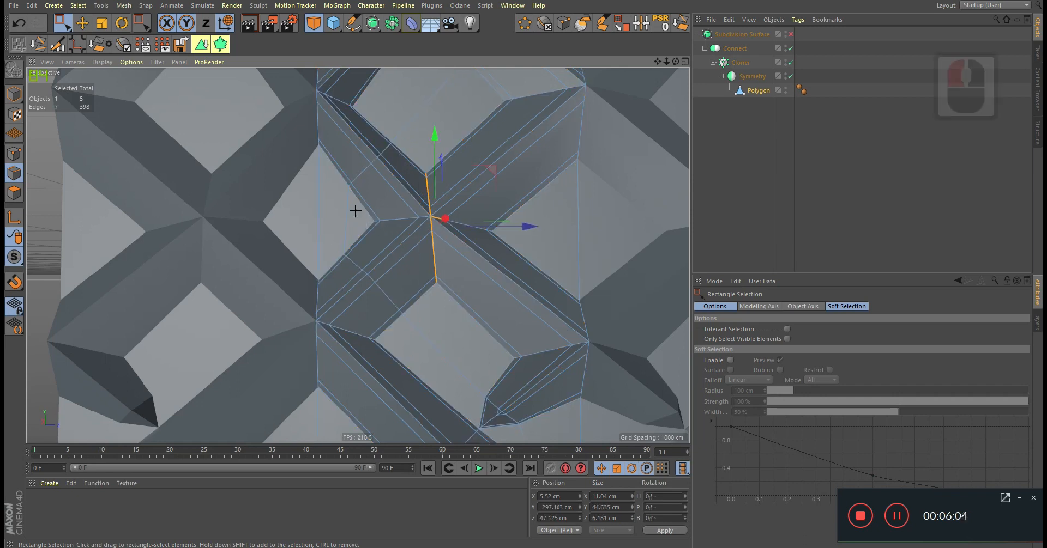
shift+drag(530, 242, 531, 242)
mouse_move(426, 205)
alt+right_down()
mouse_move(509, 204)
mouse_move(426, 206)
alt+right_up()
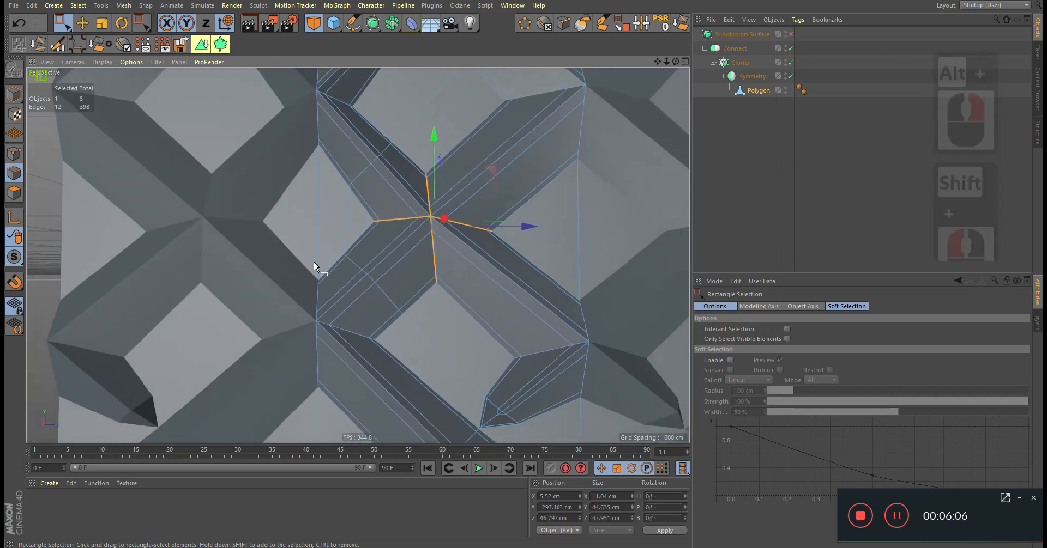
Add the short edges at the lower diamond's left corner to the edge selection.
alt+middle_drag(296, 320, 343, 234)
drag(344, 230, 420, 278)
alt+middle_drag(420, 278, 348, 252)
ctrl+drag(296, 233, 296, 233)
alt+middle_drag(391, 329, 365, 246)
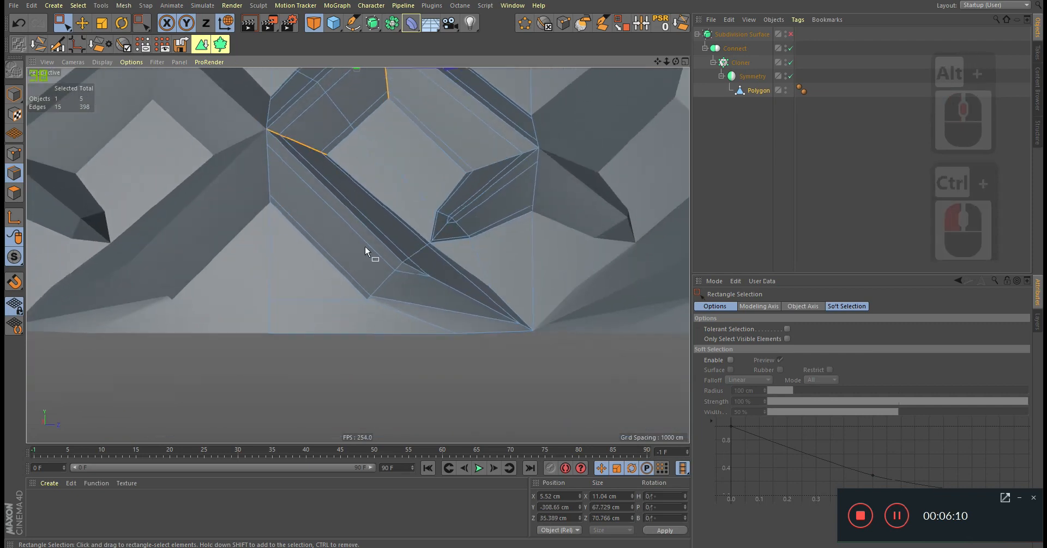
Add the diagonal edges crossing the groove at the lower diamond's bottom corner, trimming unwanted edges from the selection.
drag(327, 223, 417, 304)
alt+drag(417, 305, 455, 262)
alt+right_drag(456, 262, 417, 199)
shift+drag(489, 236, 489, 236)
ctrl+drag(406, 206, 452, 263)
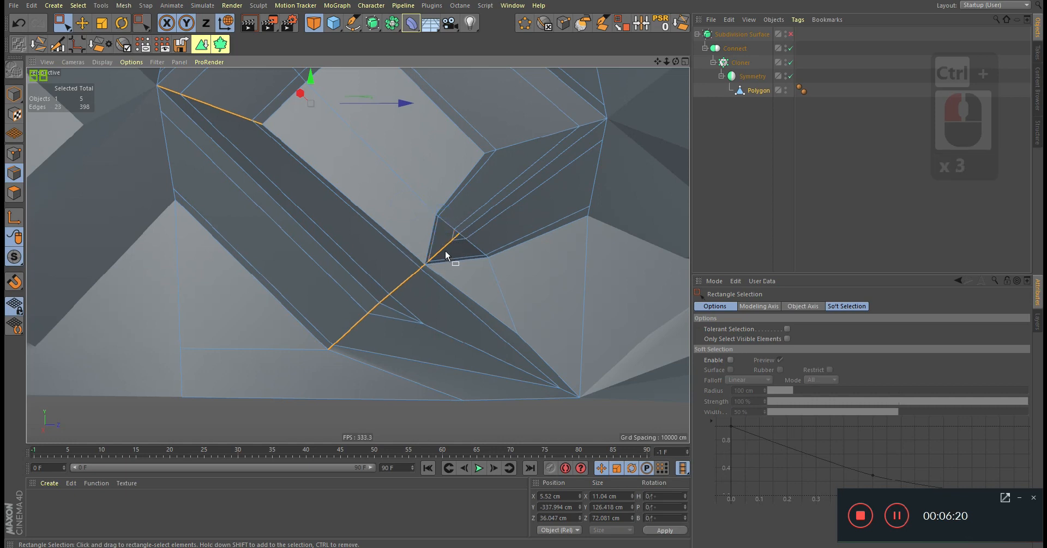
alt+right_drag(440, 255, 397, 268)
shift+drag(397, 262, 431, 290)
alt+right_drag(425, 301, 443, 251)
alt+middle_drag(442, 272, 434, 305)
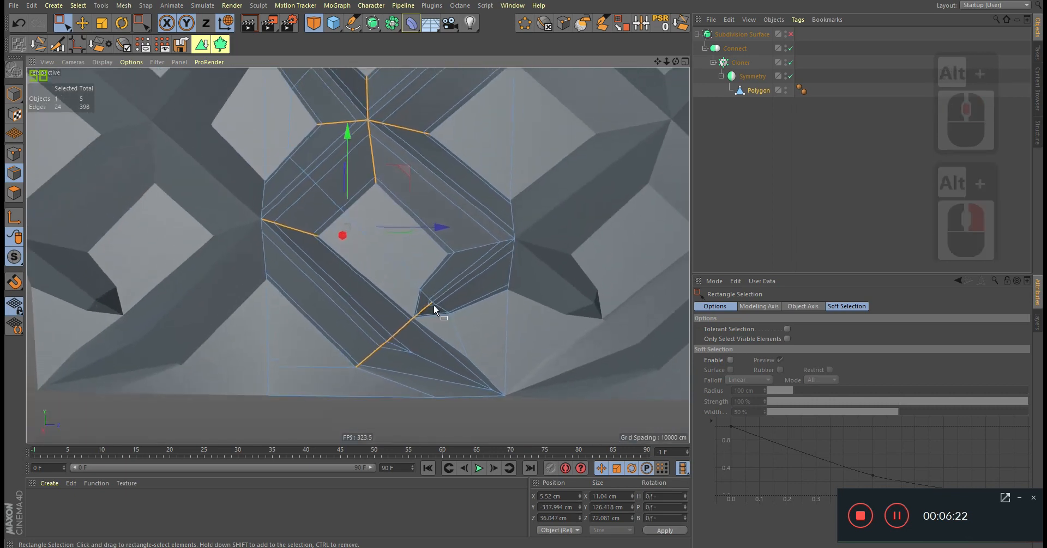
Add the edges at the lower diamond's right corner and at both side corners of the diamond above.
alt+drag(469, 256, 441, 245)
alt+middle_drag(439, 243, 439, 243)
drag(439, 236, 547, 252)
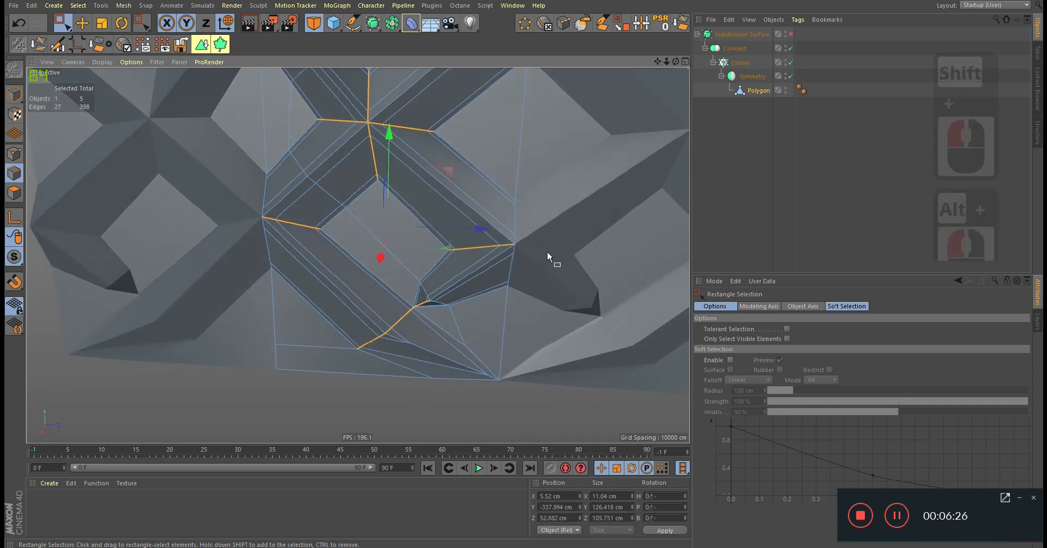
alt+middle_drag(470, 225, 499, 381)
alt+middle_drag(507, 225, 496, 340)
alt+drag(524, 298, 591, 287)
shift+drag(489, 265, 462, 279)
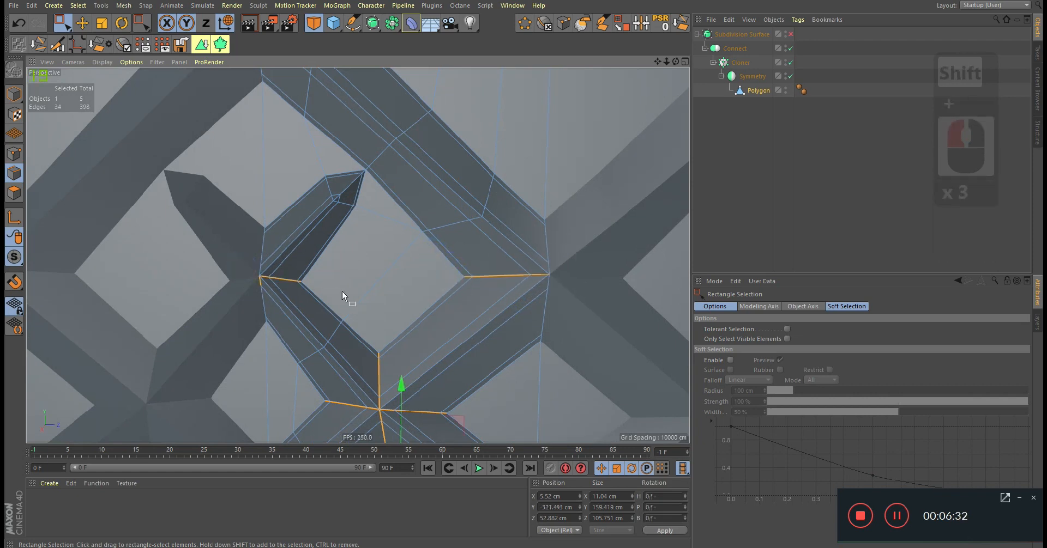
Add the short edges at the crossing directly beneath the leaves to the selection.
alt+middle_drag(341, 339, 404, 299)
alt+drag(407, 301, 433, 222)
alt+middle_drag(433, 222, 426, 313)
alt+drag(407, 246, 430, 211)
alt+middle_drag(429, 210, 433, 286)
alt+middle_drag(402, 346, 423, 292)
alt+drag(422, 292, 477, 262)
alt+drag(514, 224, 441, 334)
alt+right_drag(410, 335, 374, 276)
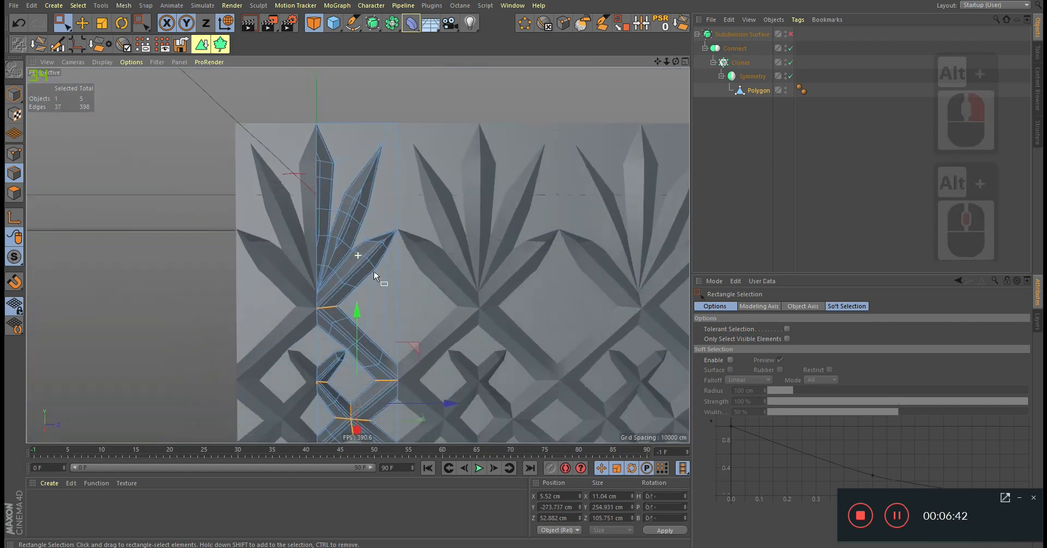
Bevel the selected corner edges with a 2.1 cm offset and a subdivision of 1.
alt+middle_drag(374, 276, 366, 300)
alt+right_drag(370, 345, 393, 338)
alt+middle_drag(385, 403, 404, 324)
alt+right_drag(404, 324, 484, 244)
key(m)
key(s)
drag(500, 196, 500, 196)
alt+right_drag(439, 296, 462, 200)
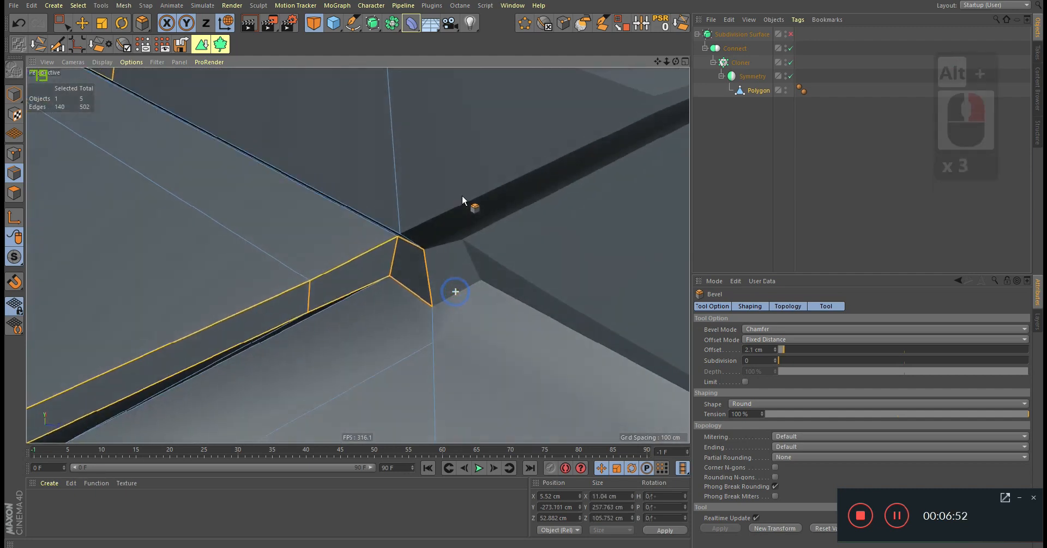
click(774, 359)
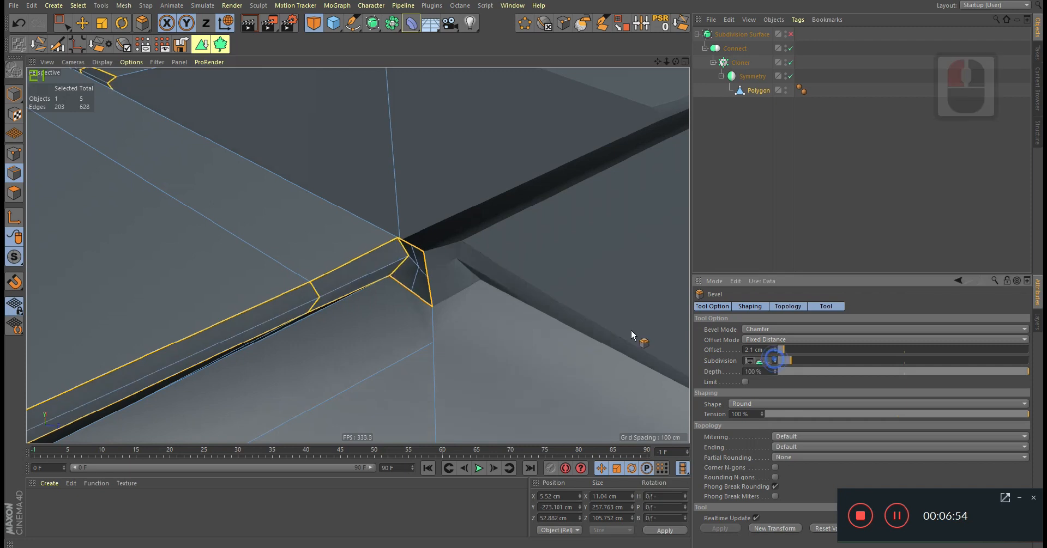
Undo and redo the bevel's last change to compare the corner geometry with and without it.
alt+drag(366, 266, 290, 302)
key(ctrl+z)
alt+drag(403, 273, 414, 302)
key(ctrl+y)
alt+right_drag(414, 302, 257, 307)
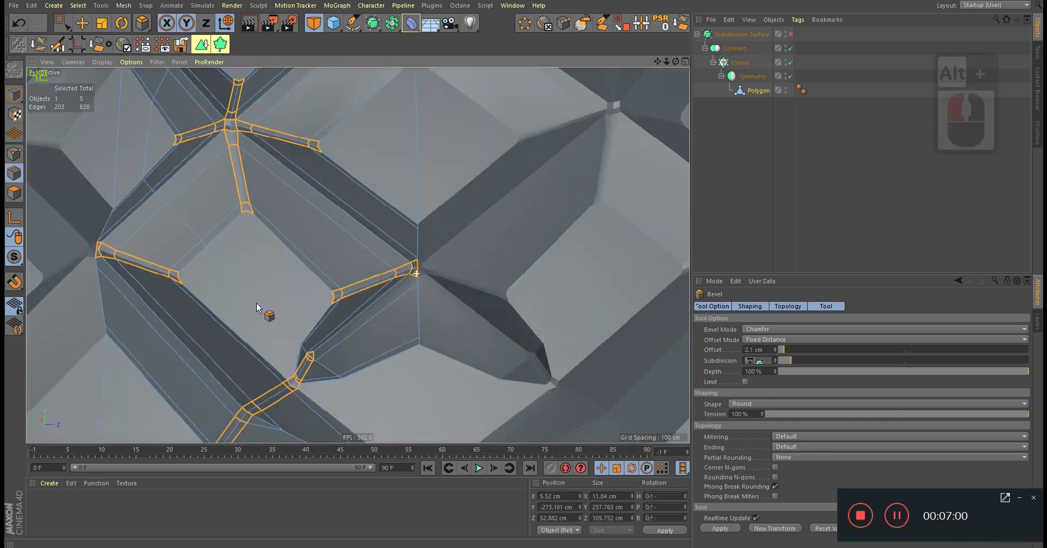
Turn the Subdivision Surface back on for the beveled pattern.
alt+right_drag(362, 284, 316, 292)
alt+middle_drag(309, 213, 413, 254)
alt+right_drag(415, 251, 382, 257)
click(790, 62)
click(790, 62)
click(791, 34)
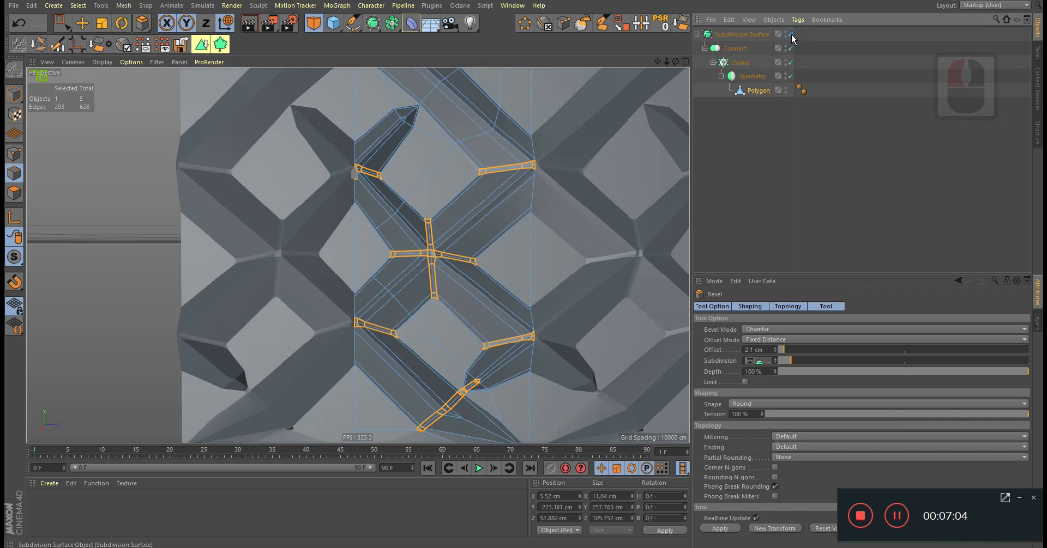
Examine the smoothed diamonds and crossings around the new corner bevels.
alt+right_drag(455, 209, 442, 222)
alt+middle_drag(442, 222, 418, 311)
alt+drag(418, 312, 423, 308)
alt+right_drag(423, 309, 451, 316)
alt+middle_drag(391, 348, 421, 328)
alt+right_drag(421, 327, 398, 339)
alt+right_drag(449, 359, 505, 344)
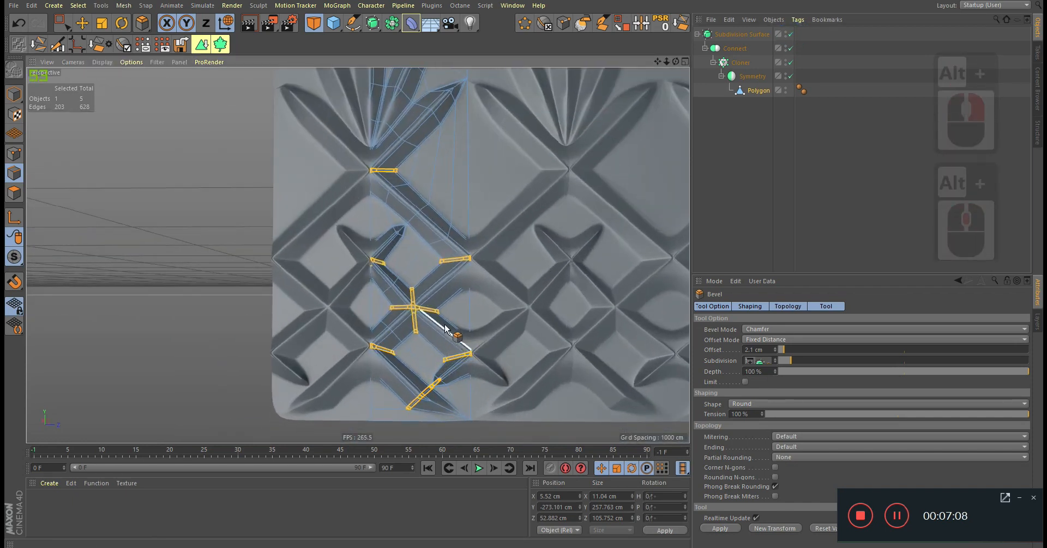
alt+middle_drag(445, 329, 453, 346)
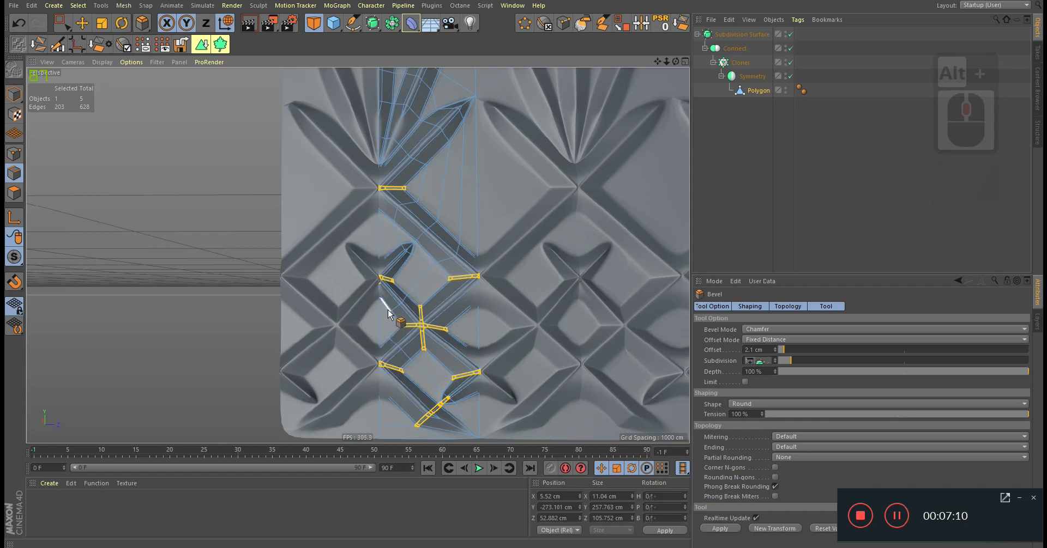
alt+middle_drag(388, 314, 382, 349)
Switch to model mode and examine the smoothed pattern from the leaves down to the bottom edge.
click(15, 94)
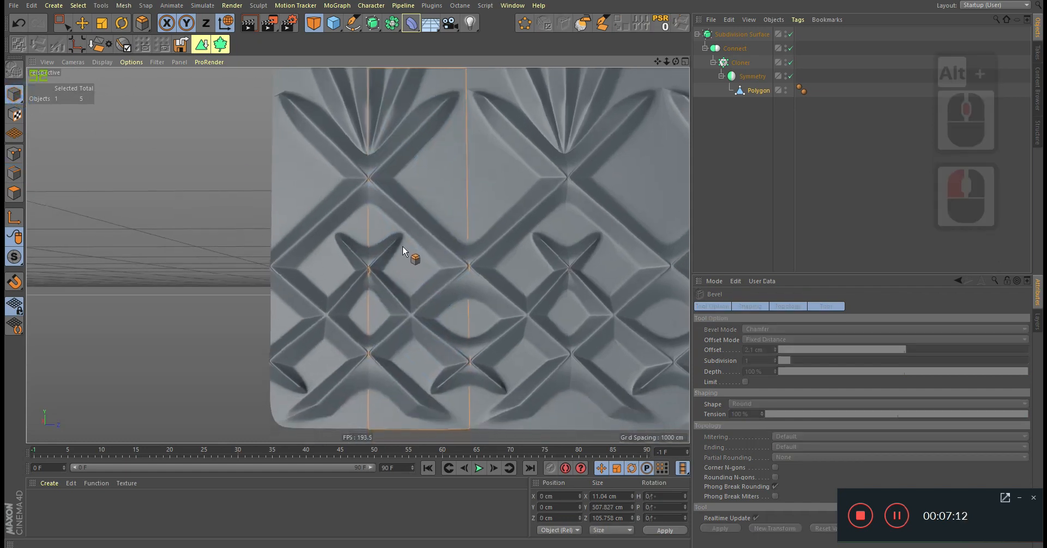
alt+middle_drag(402, 155, 432, 220)
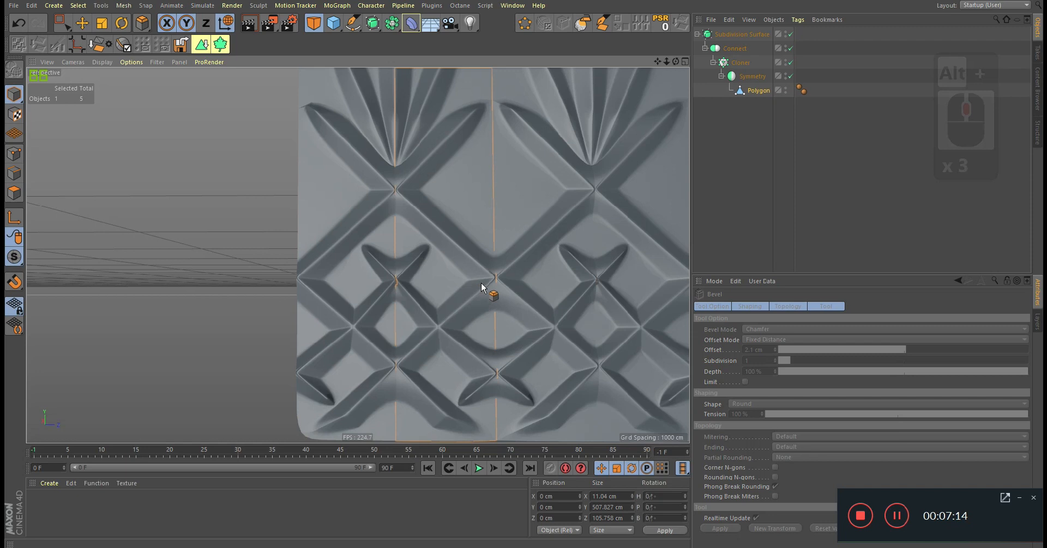
alt+middle_drag(485, 384, 468, 337)
alt+right_drag(416, 362, 457, 356)
alt+middle_drag(424, 243, 404, 302)
alt+right_drag(404, 302, 366, 337)
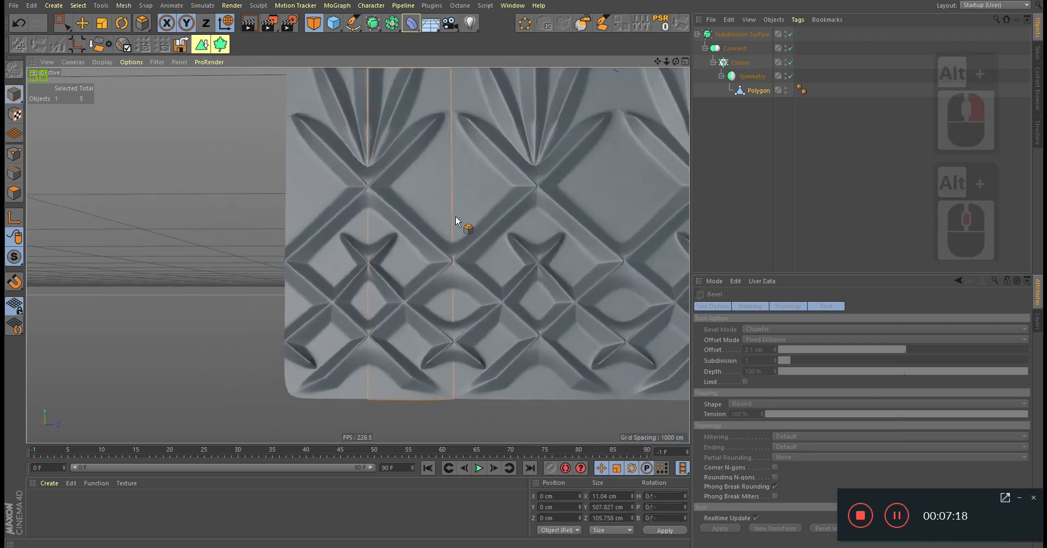
alt+middle_drag(420, 235, 401, 273)
alt+right_drag(402, 273, 398, 241)
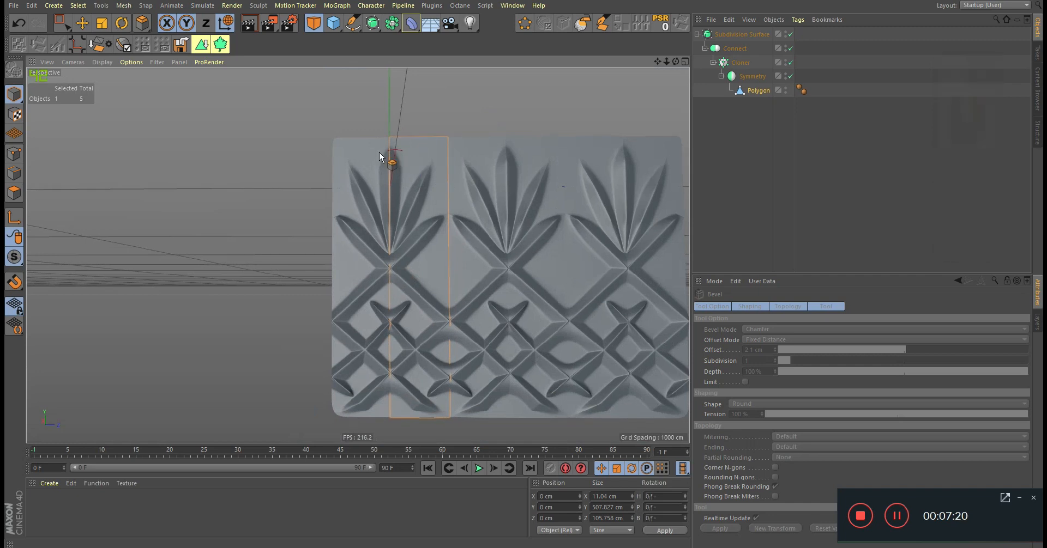
Switch to point mode and display mesh lines over the shading at the upper diamonds' corner on the segment seam.
click(12, 155)
alt+right_drag(418, 339, 566, 283)
key(q)
key(q)
alt+right_drag(493, 265, 604, 259)
alt+drag(485, 281, 476, 321)
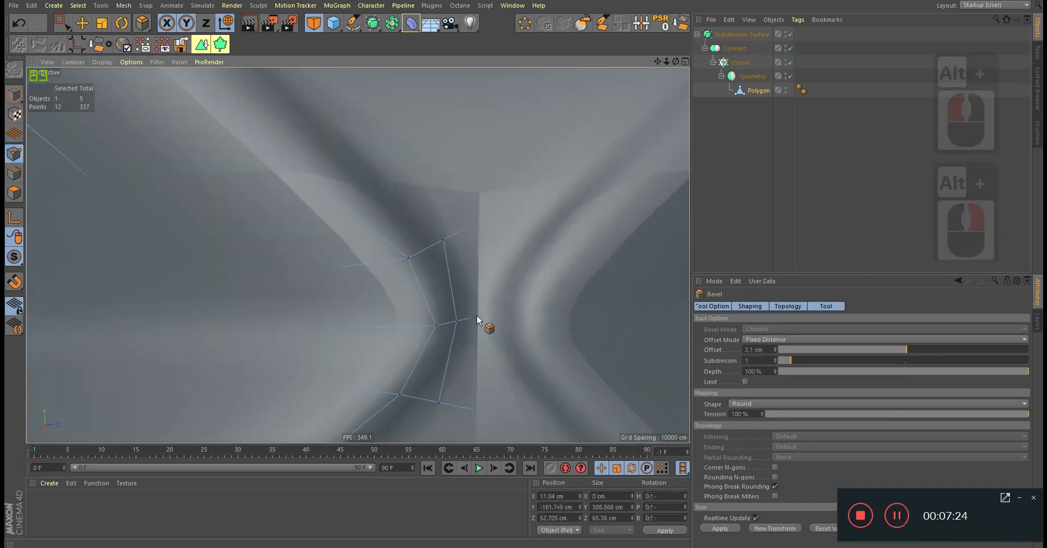
click(96, 62)
click(127, 88)
Turn off the Subdivision Surface and delete the inner bevel points around the upper diamonds' seam corner.
alt+middle_drag(418, 284, 390, 241)
mouse_move(395, 243)
alt+mouse_down()
mouse_move(439, 217)
mouse_move(459, 156)
mouse_move(454, 178)
mouse_move(420, 199)
mouse_move(440, 236)
alt+mouse_up()
key(q)
key(q)
click(790, 34)
key(9)
drag(420, 269, 453, 274)
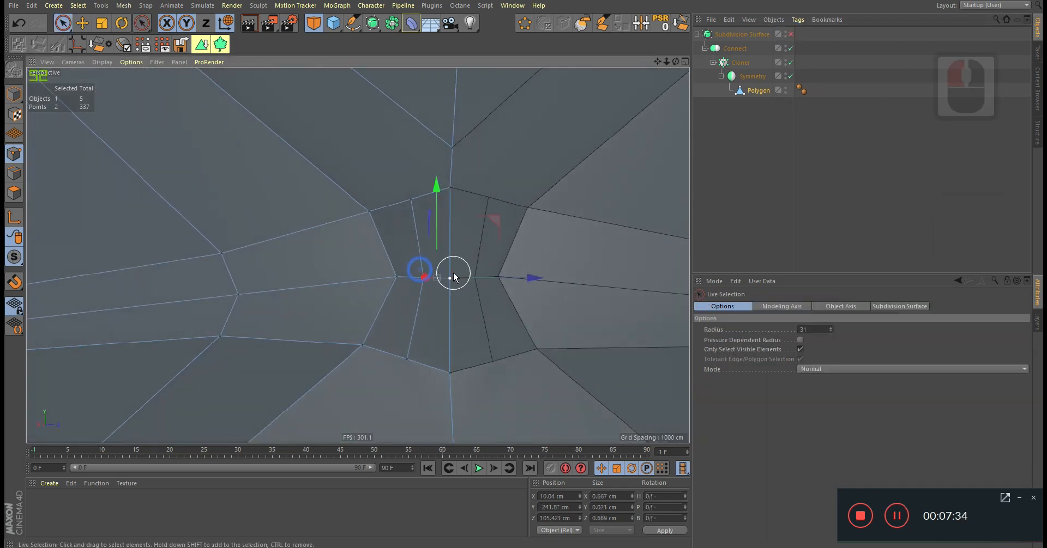
key(Delete)
click(415, 209)
key(Delete)
click(426, 313)
Weld the hole's lower and upper corner points to the neighbouring points on the segment seam.
drag(470, 377, 465, 379)
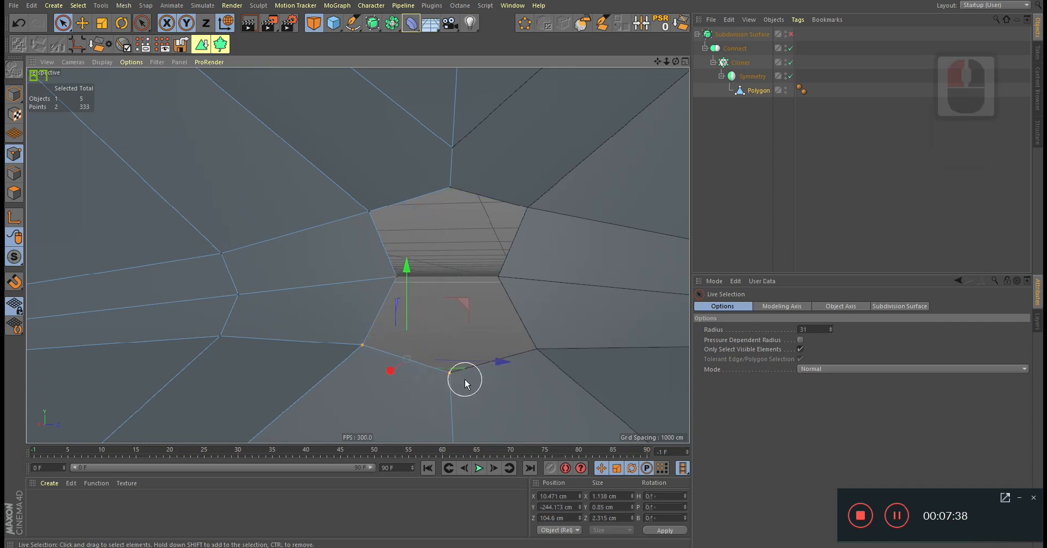
key(m)
key(q)
click(451, 374)
key(space)
drag(390, 207, 451, 191)
key(m)
key(q)
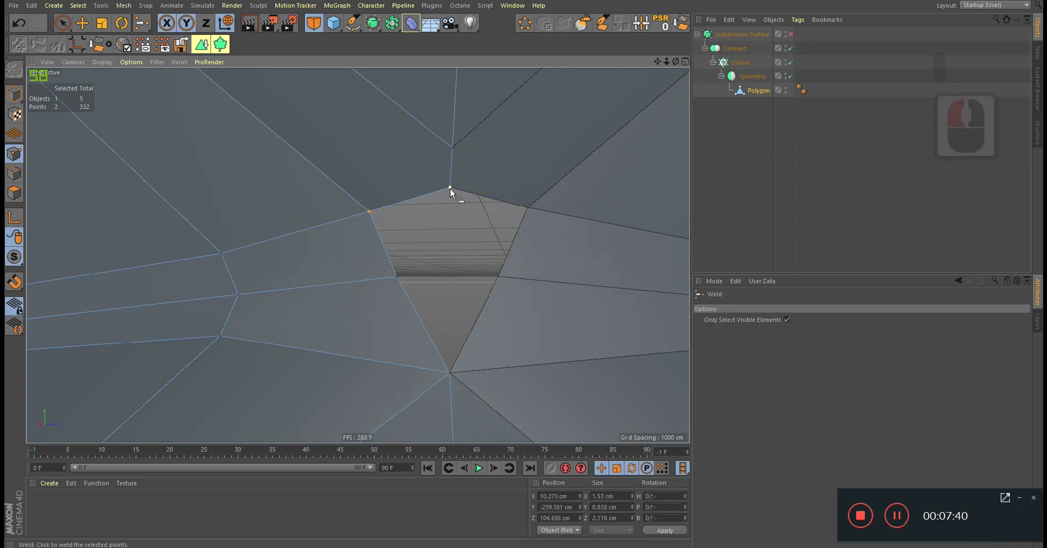
click(450, 189)
Move the hole's remaining middle point sideways onto the segment seam to close the gap.
key(space)
click(398, 277)
drag(483, 282, 528, 288)
alt+right_drag(512, 277, 422, 309)
alt+right_drag(488, 300, 376, 327)
Re-enable the Subdivision Surface in model mode, hide the mesh lines in the shaded view, and deselect the object.
key(q)
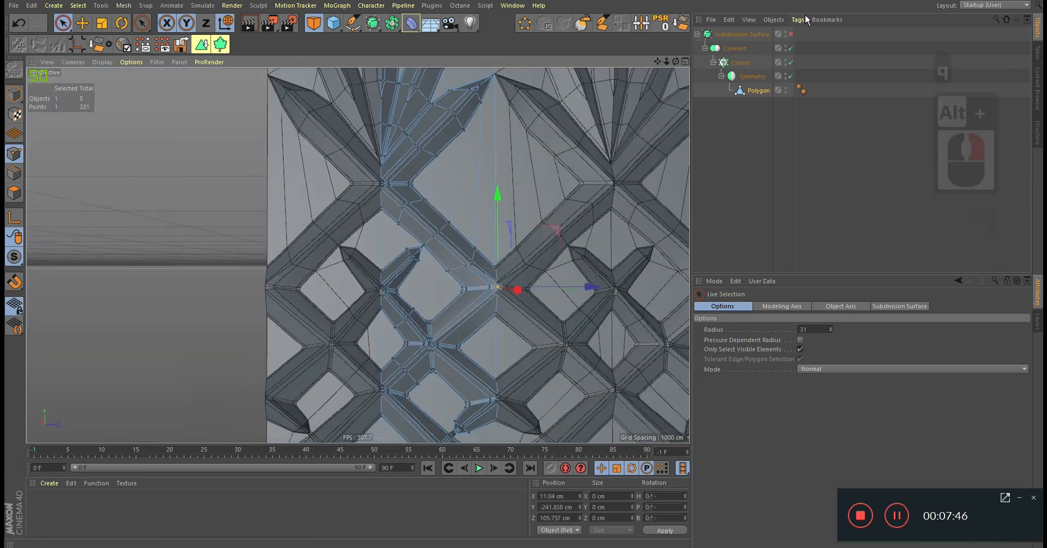
click(790, 34)
click(13, 97)
alt+right_drag(284, 117, 224, 127)
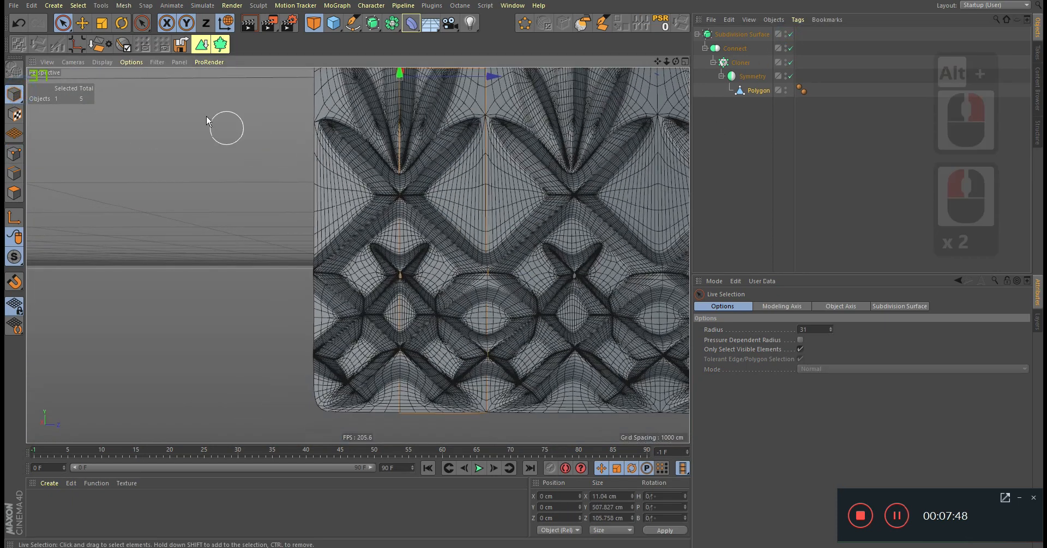
click(129, 62)
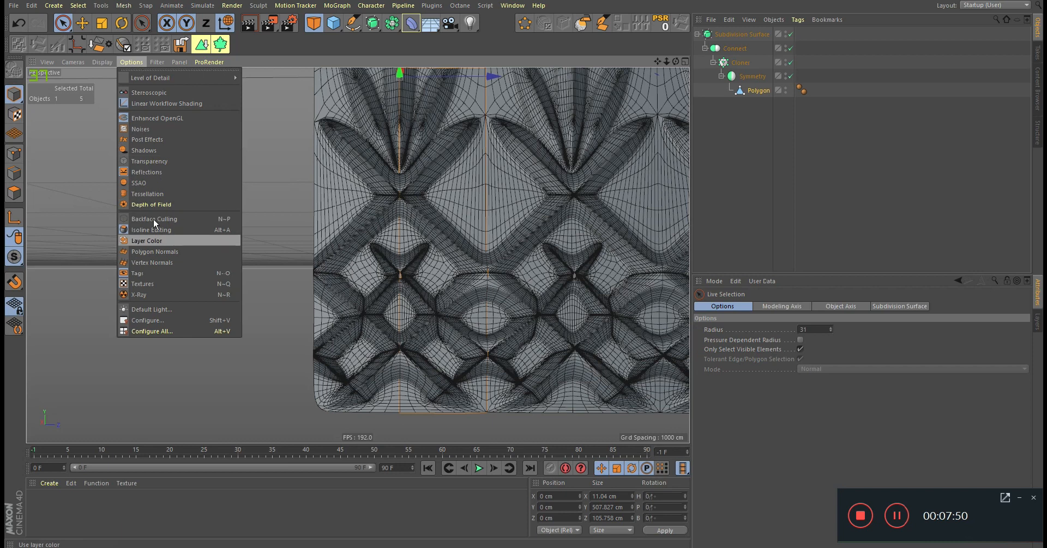
click(123, 78)
alt+drag(509, 266, 511, 273)
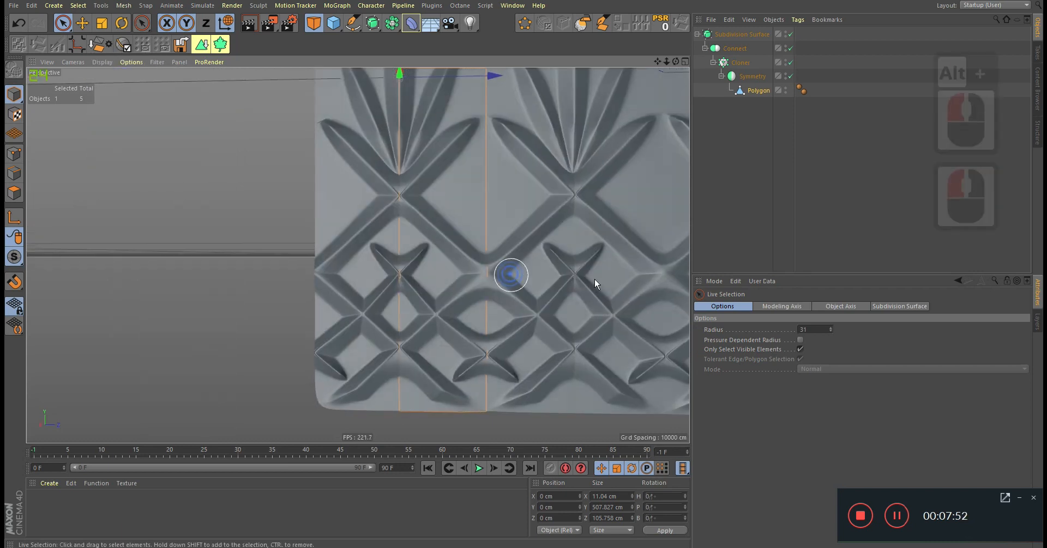
click(851, 217)
Examine the repaired seam corner and compare it with the other crossings in the smoothed pattern.
mouse_move(456, 266)
alt+right_down()
mouse_move(537, 295)
mouse_move(435, 314)
alt+right_up()
alt+right_drag(522, 294, 472, 295)
alt+right_drag(459, 332, 475, 332)
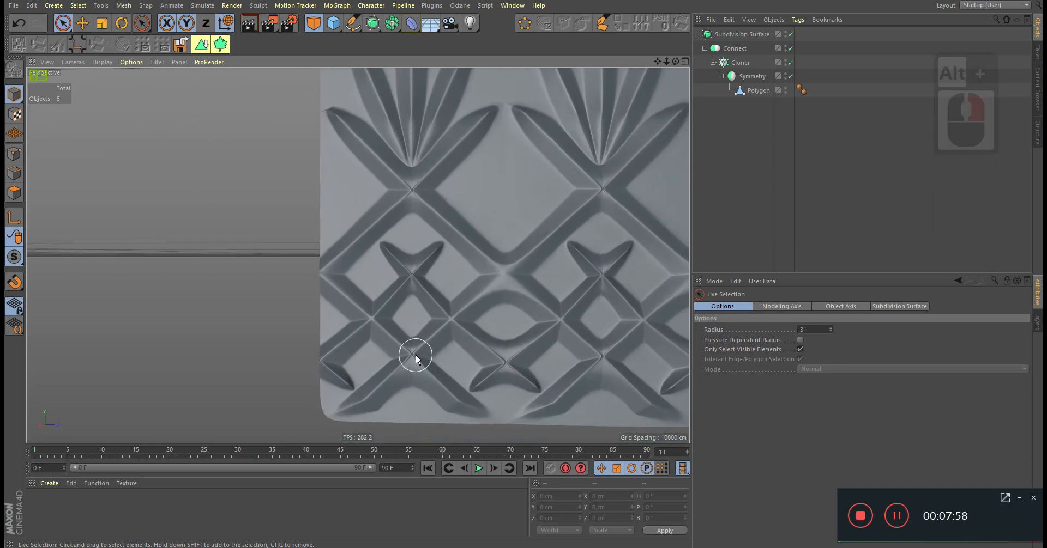
alt+middle_drag(472, 221, 415, 237)
alt+right_drag(453, 235, 416, 254)
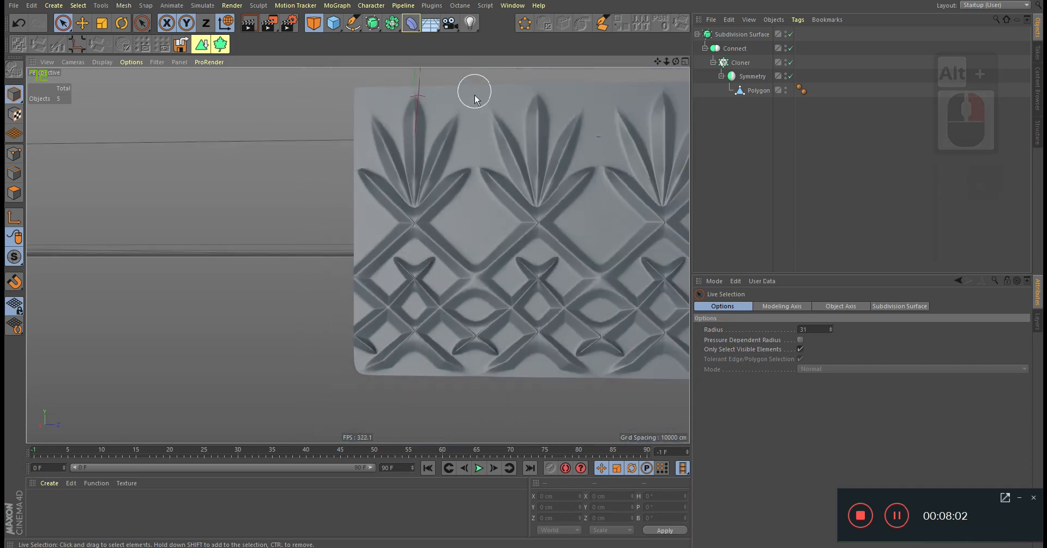
mouse_move(471, 299)
alt+right_down()
mouse_move(474, 285)
mouse_move(477, 304)
alt+right_up()
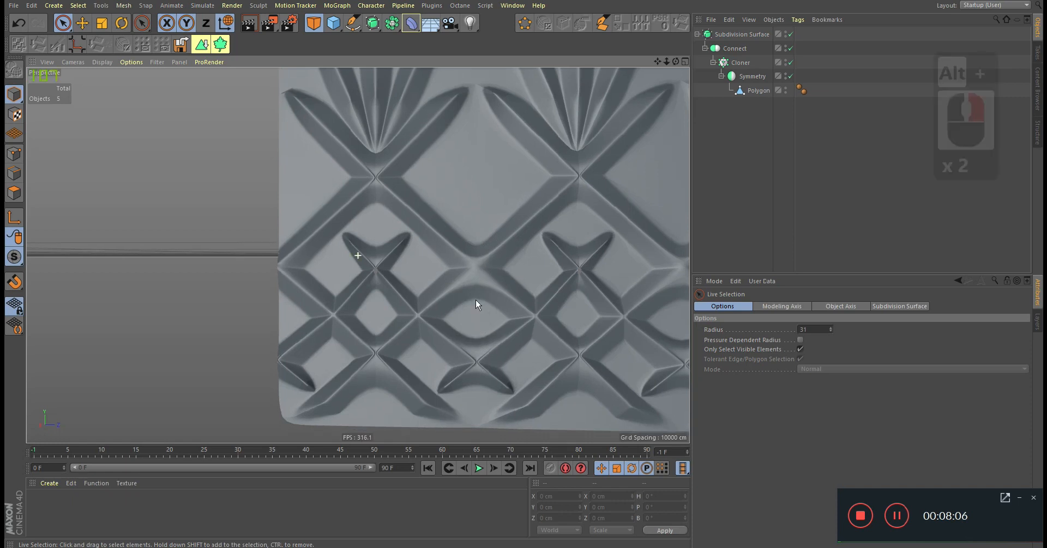
Select the Polygon object in point mode and disable the Cloner and Subdivision Surface to isolate one mirrored segment.
alt+middle_drag(477, 304, 486, 262)
click(762, 90)
alt+right_drag(468, 311, 500, 313)
click(14, 154)
key(q)
alt+middle_drag(484, 305, 459, 276)
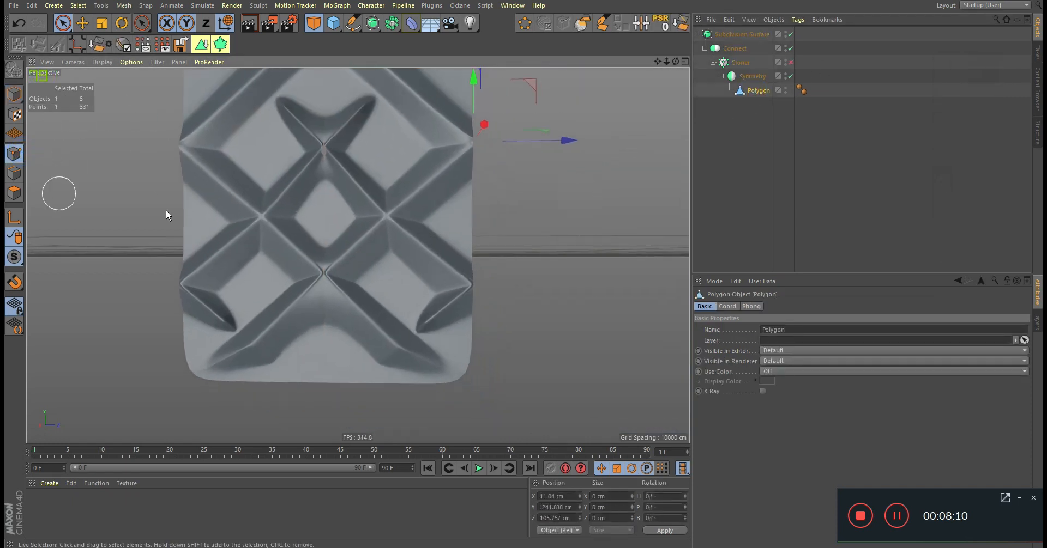
click(791, 34)
Delete the inner bevel points at the lower diamond's corner on the segment's outer border.
alt+right_drag(467, 290, 514, 277)
click(492, 275)
key(Delete)
click(486, 203)
key(Delete)
click(474, 344)
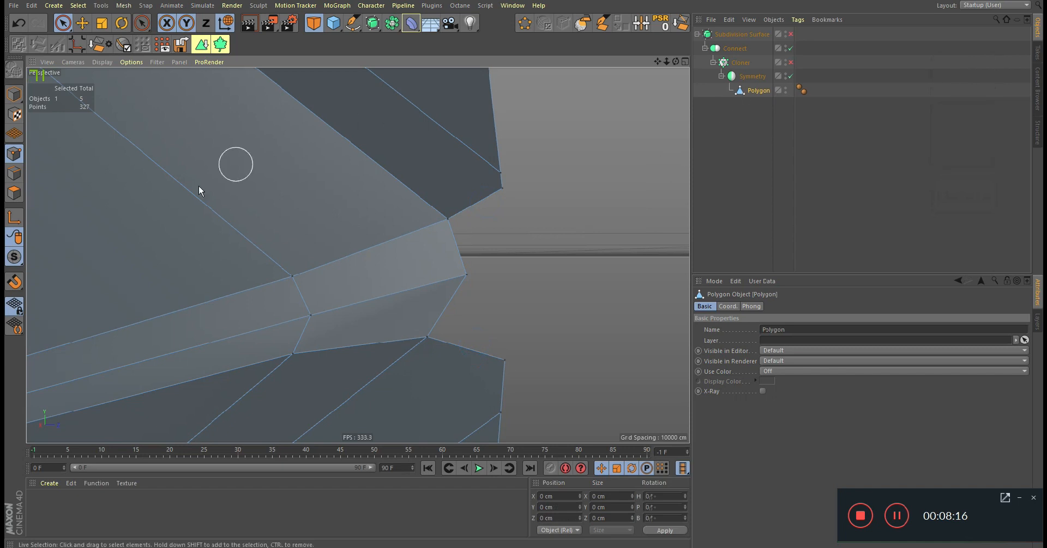
Switch the perspective view to Gouraud Shading (Lines) and re-enable the Cloner, leaving the Subdivision Surface off.
click(144, 50)
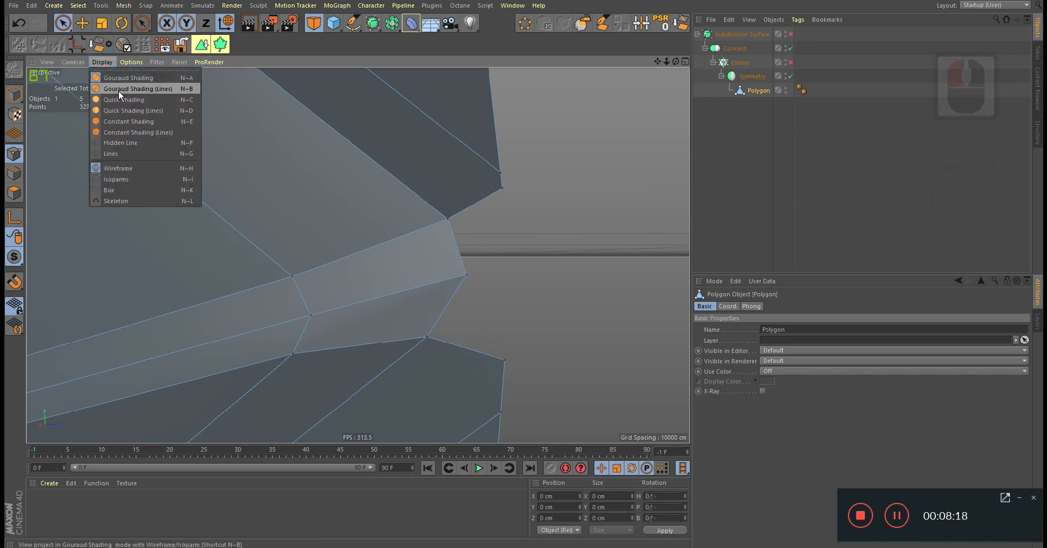
click(131, 93)
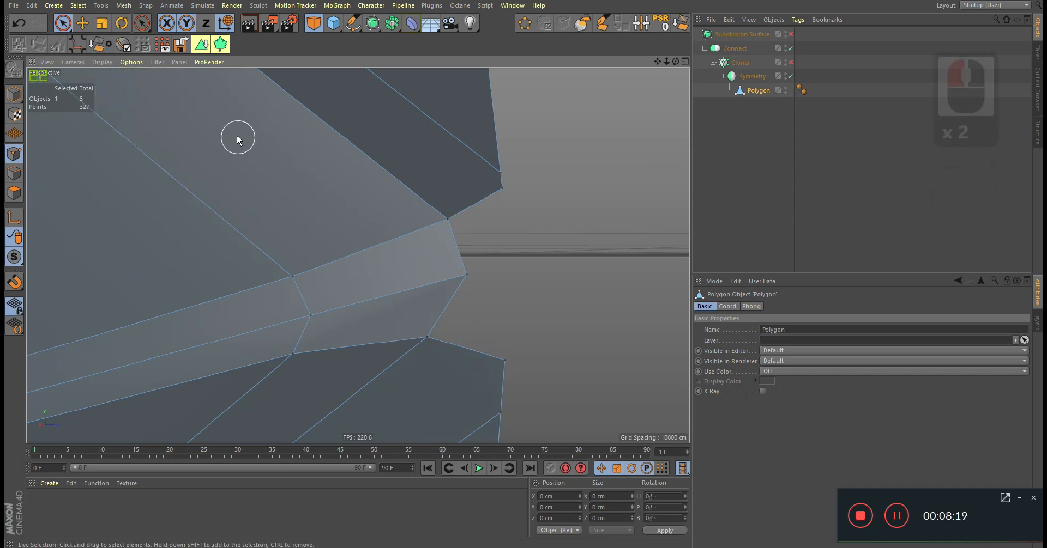
click(789, 35)
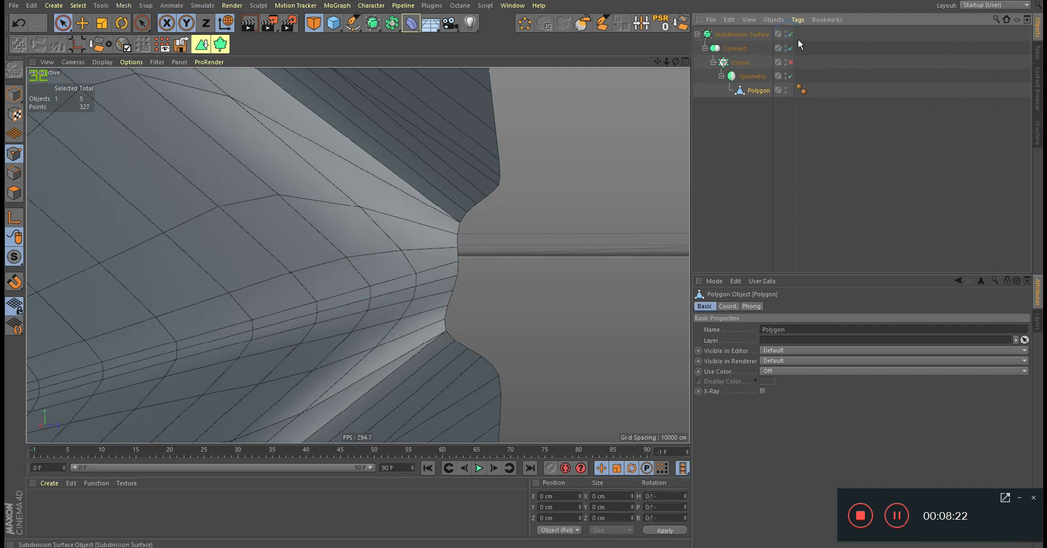
click(790, 35)
click(790, 62)
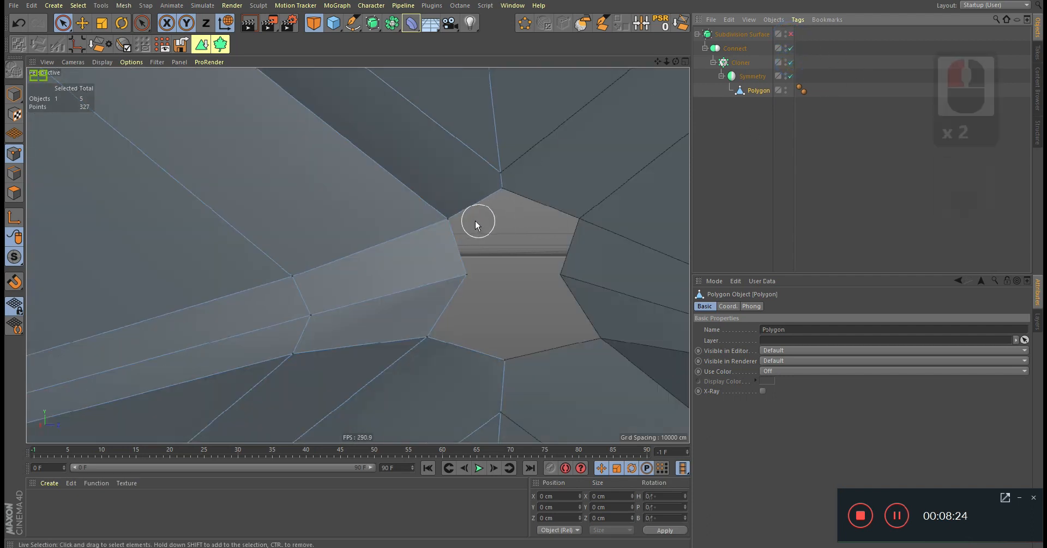
Weld the bevel points above and below the opening onto the segment's outer seam at the lower diamond corner.
click(485, 187)
key(m)
key(q)
click(484, 190)
key(space)
drag(472, 360, 484, 360)
key(space)
click(485, 358)
key(space)
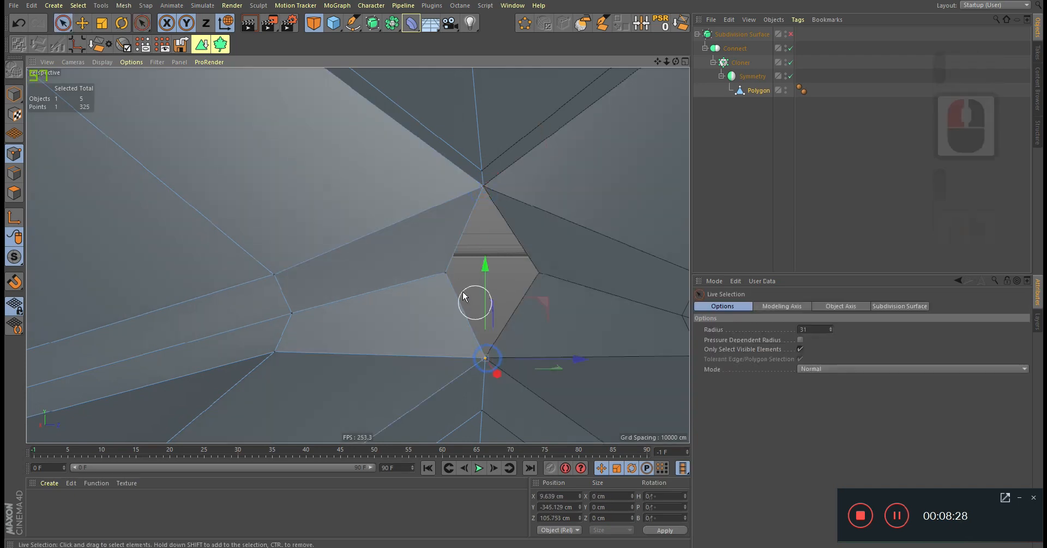
Move the remaining middle point onto the outer seam to close the opening between neighbouring segments.
click(452, 278)
drag(512, 270, 558, 267)
alt+right_drag(528, 271, 370, 322)
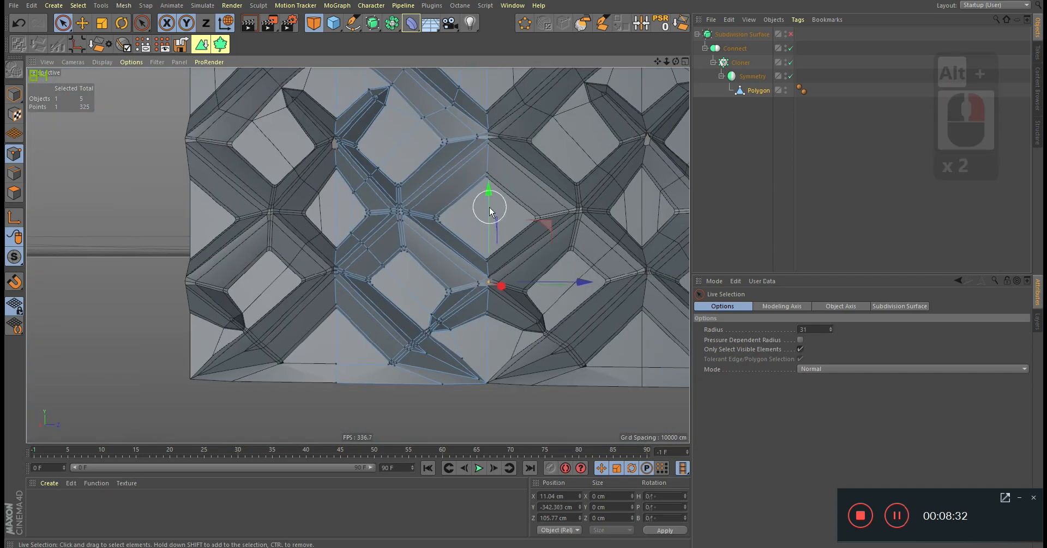
Try to delete the inner bevel points at the middle crossing on the mirror seam, and undo the deletion.
alt+middle_drag(489, 208, 463, 339)
alt+middle_drag(462, 258, 464, 385)
alt+middle_drag(289, 297, 382, 180)
alt+right_drag(405, 281, 600, 264)
alt+right_drag(338, 294, 398, 284)
alt+right_drag(437, 240, 562, 238)
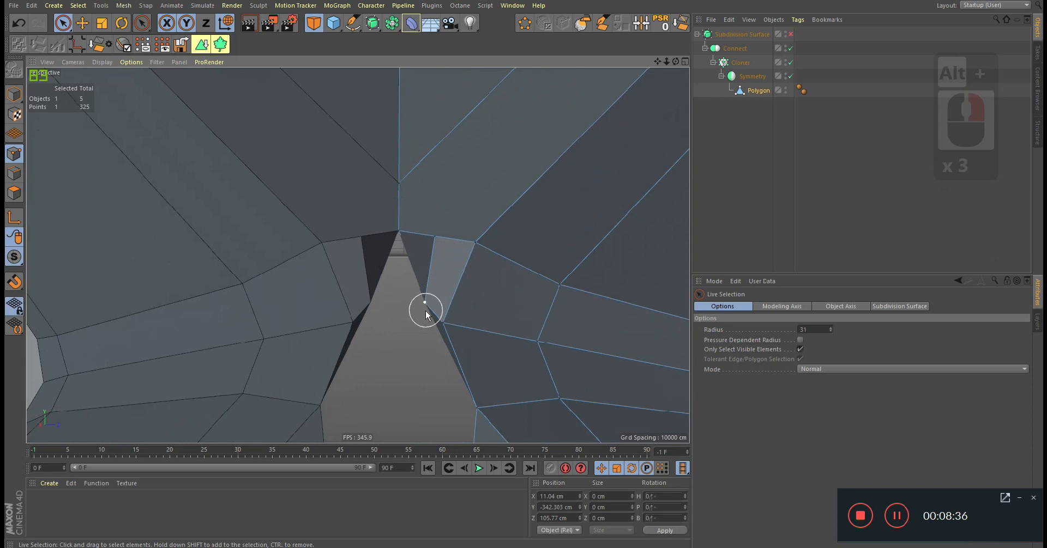
click(425, 311)
scroll(464, 354, up, 2)
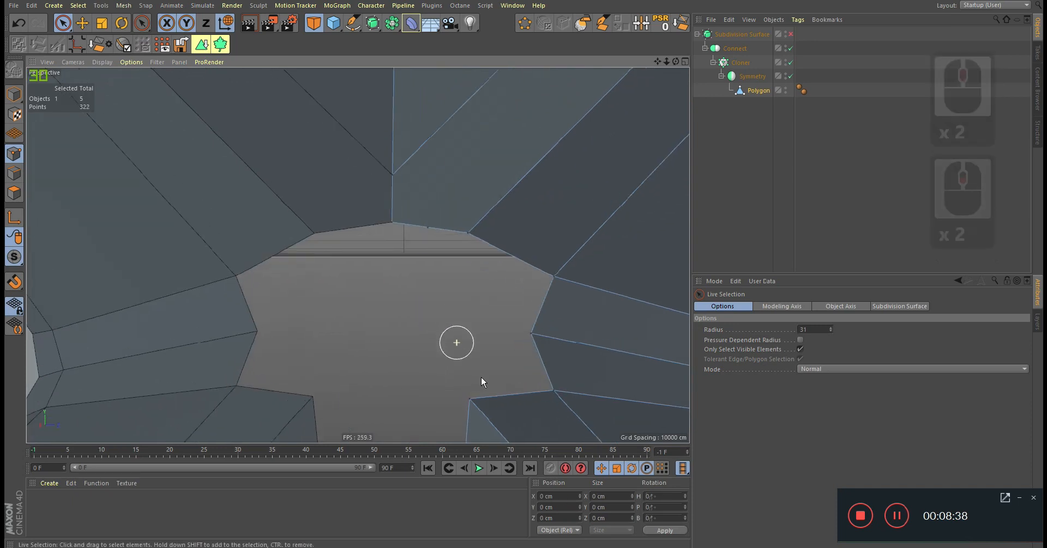
alt+middle_drag(511, 420, 525, 324)
alt+drag(525, 324, 520, 303)
key(ctrl+z)
Delete two inner bevel points at the middle crossing on the segment's mirror seam.
alt+middle_drag(513, 342, 510, 309)
alt+drag(510, 310, 512, 287)
mouse_move(463, 175)
alt+mouse_down()
mouse_move(409, 198)
mouse_move(405, 166)
alt+mouse_up()
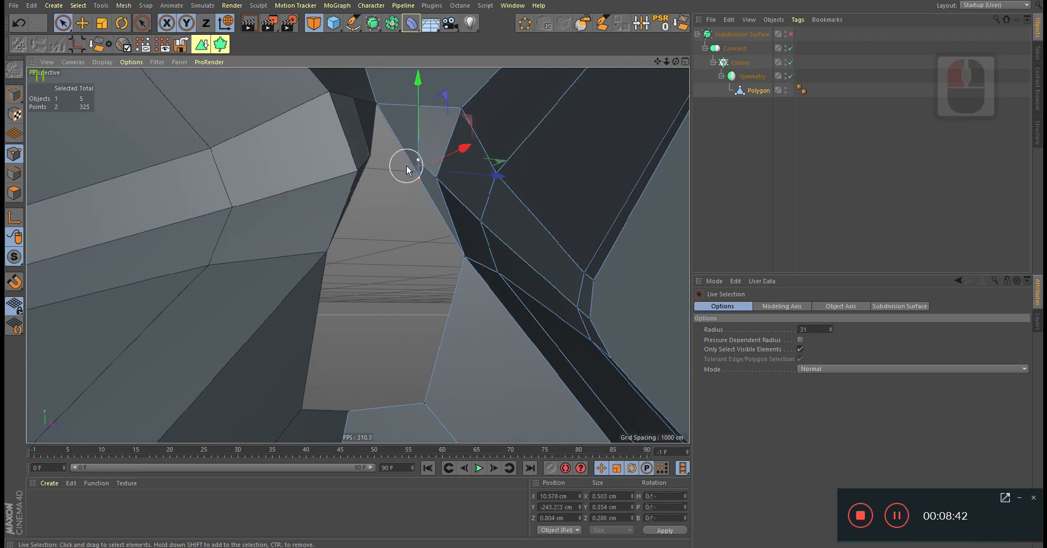
key(Delete)
Weld the two nearly coincident points at the lower edge of the middle crossing's opening.
alt+drag(411, 358, 91, 152)
click(15, 173)
click(432, 368)
click(14, 154)
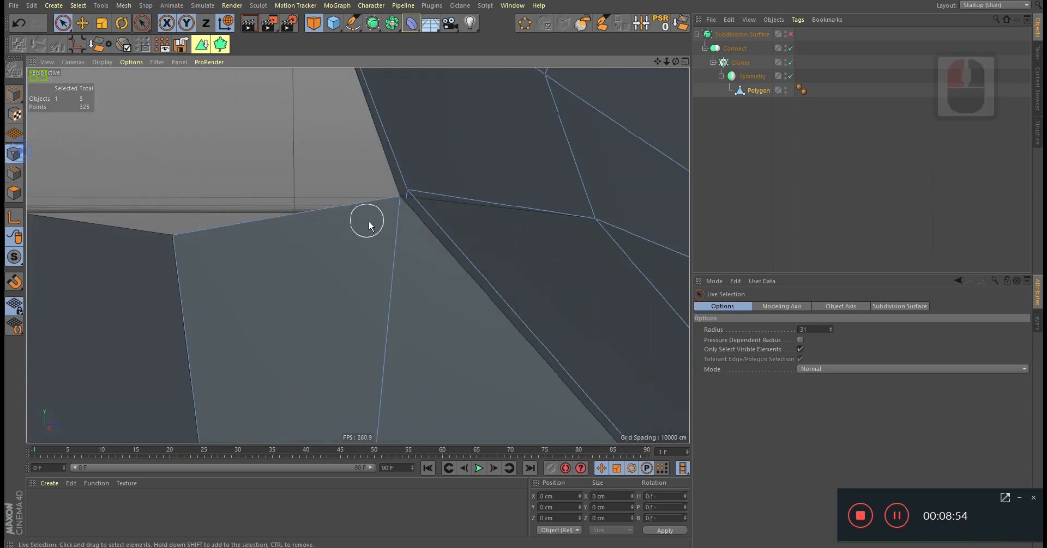
alt+drag(362, 221, 388, 224)
click(408, 196)
key(m)
key(q)
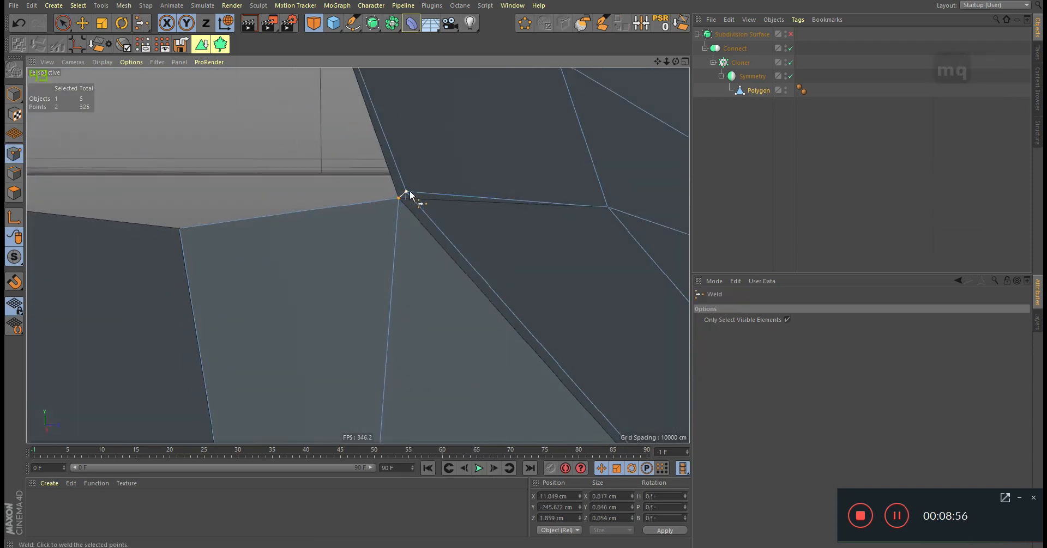
click(410, 191)
Weld the upper and lower bevel points of the middle crossing onto the mirror seam.
alt+right_drag(406, 201, 399, 164)
alt+middle_drag(402, 153, 476, 294)
alt+drag(467, 262, 472, 277)
key(space)
drag(475, 178, 367, 146)
key(space)
click(376, 151)
key(space)
key(space)
click(374, 353)
key(space)
Move the middle crossing's remaining inner point onto the mirror seam to close the opening.
click(439, 272)
drag(513, 268, 463, 275)
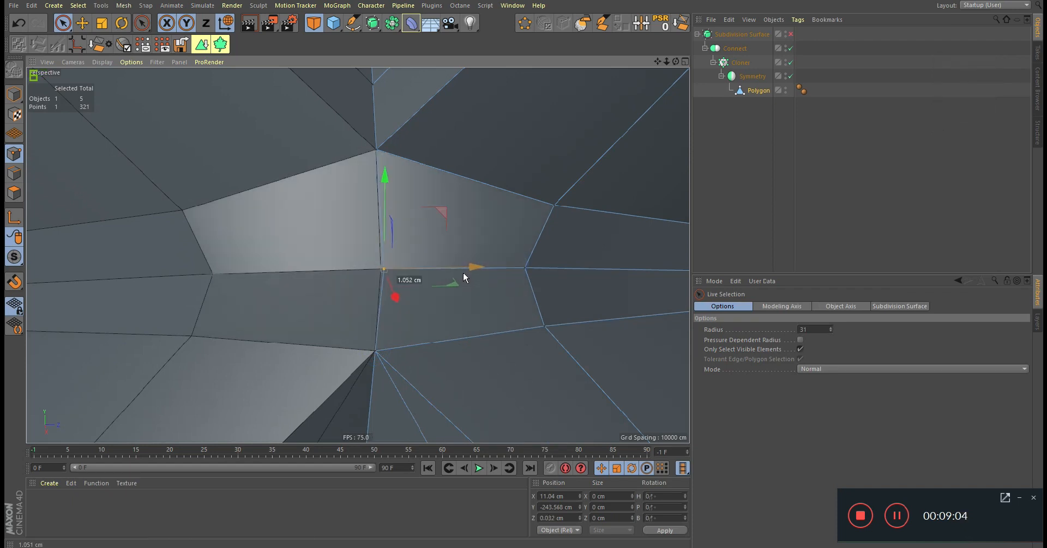
alt+right_drag(463, 274, 336, 310)
alt+right_drag(423, 289, 349, 306)
Delete the two inner bevel points at the mirror-seam crossing below the leaf fan.
alt+right_drag(445, 168, 523, 180)
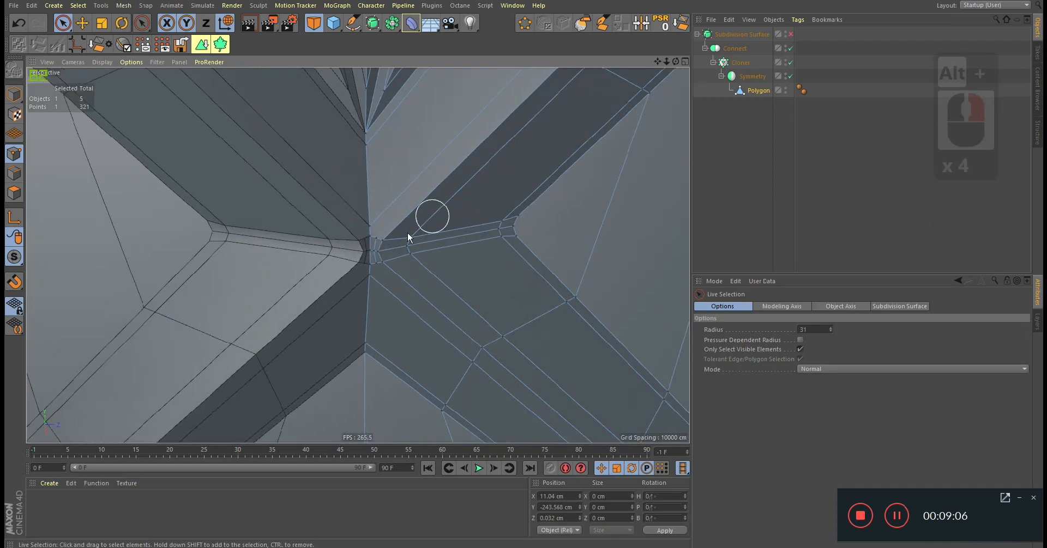
alt+right_drag(407, 234, 463, 231)
alt+right_drag(271, 231, 322, 224)
click(346, 255)
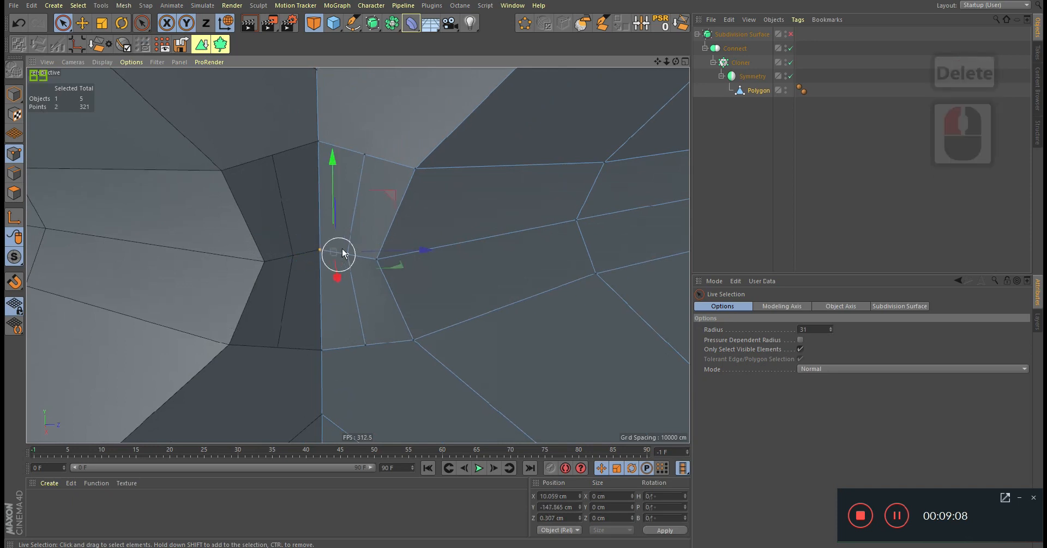
key(Delete)
Weld the three upper and three lower bevel points below the leaf fan onto their respective mirror-seam points.
drag(290, 144, 297, 144)
key(m)
key(q)
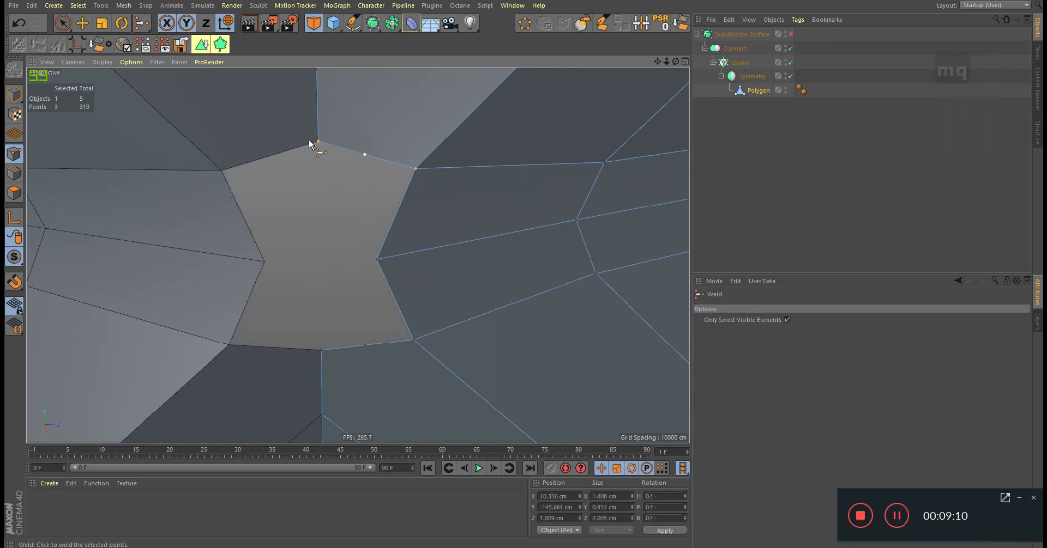
click(318, 141)
key(space)
key(m)
key(q)
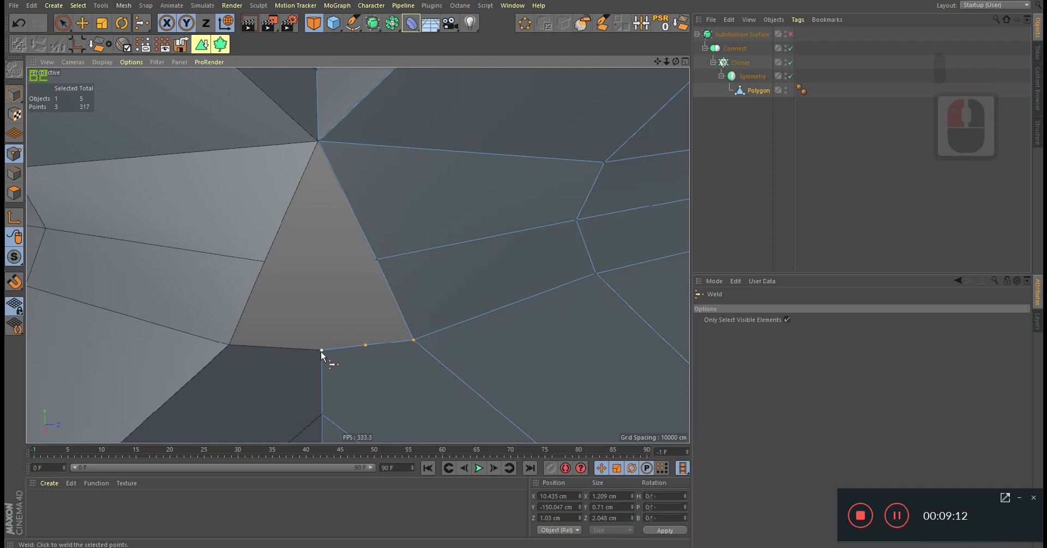
click(322, 351)
key(space)
Move the remaining inner point below the leaf fan onto the mirror seam to close the crossing.
click(371, 261)
alt+right_drag(371, 261, 442, 258)
drag(442, 257, 348, 274)
alt+right_drag(373, 268, 120, 330)
alt+right_drag(327, 284, 218, 311)
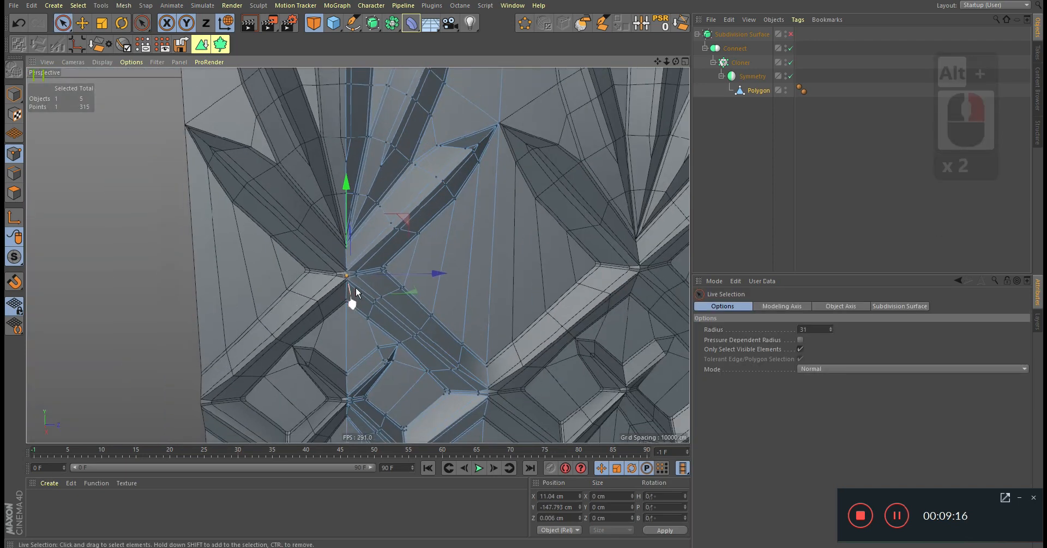
Re-enable the Subdivision Surface, return to model mode, and set the perspective view to Gouraud Shading without lines.
key(q)
key(q)
click(790, 34)
alt+drag(399, 263, 390, 243)
alt+right_drag(390, 243, 248, 144)
click(15, 94)
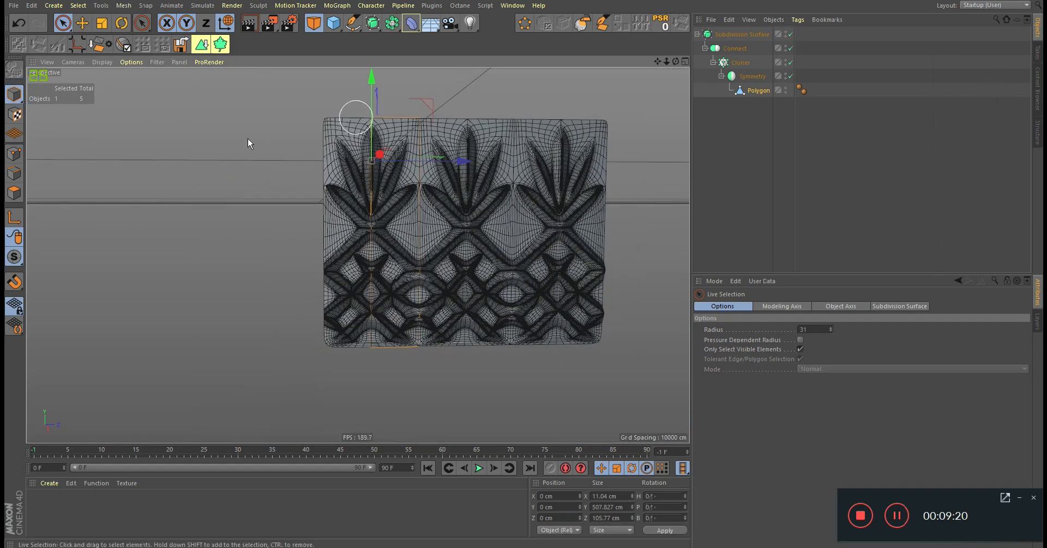
click(111, 61)
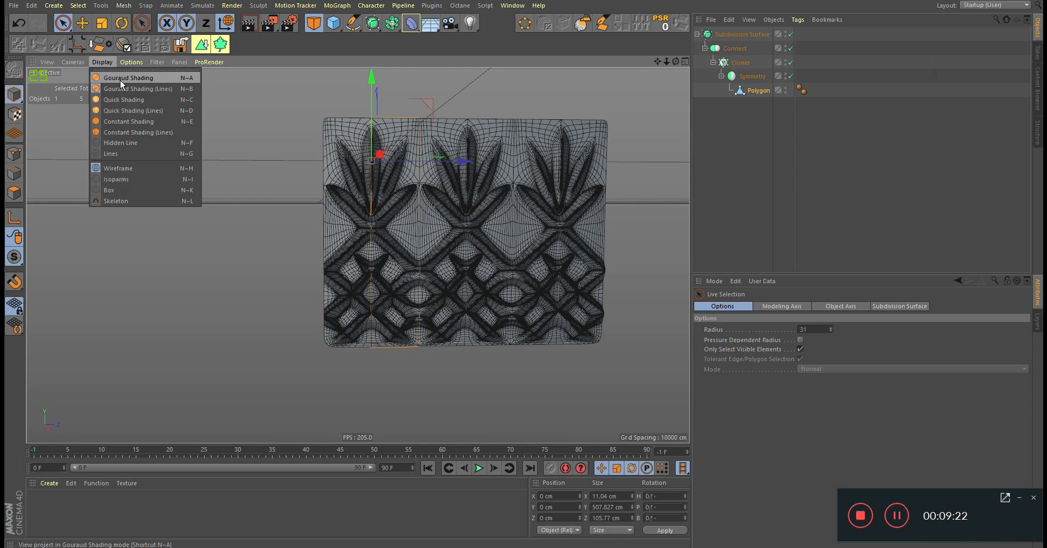
click(121, 79)
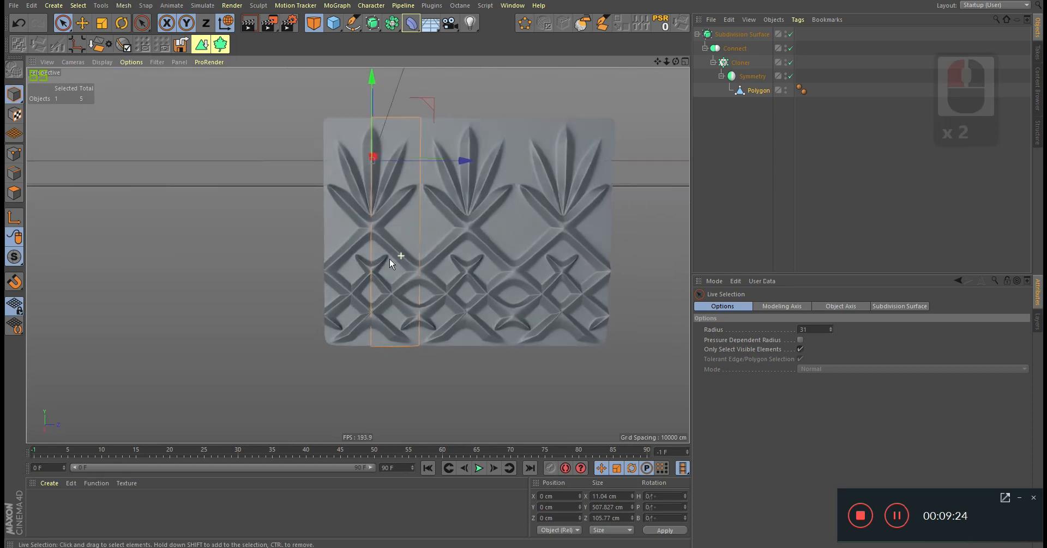
Disable the Subdivision Surface and, in point mode, delete the Polygon's inner bevel points at the lowest mirror-seam crossing.
alt+right_drag(397, 327, 457, 309)
alt+right_drag(333, 308, 347, 259)
click(14, 157)
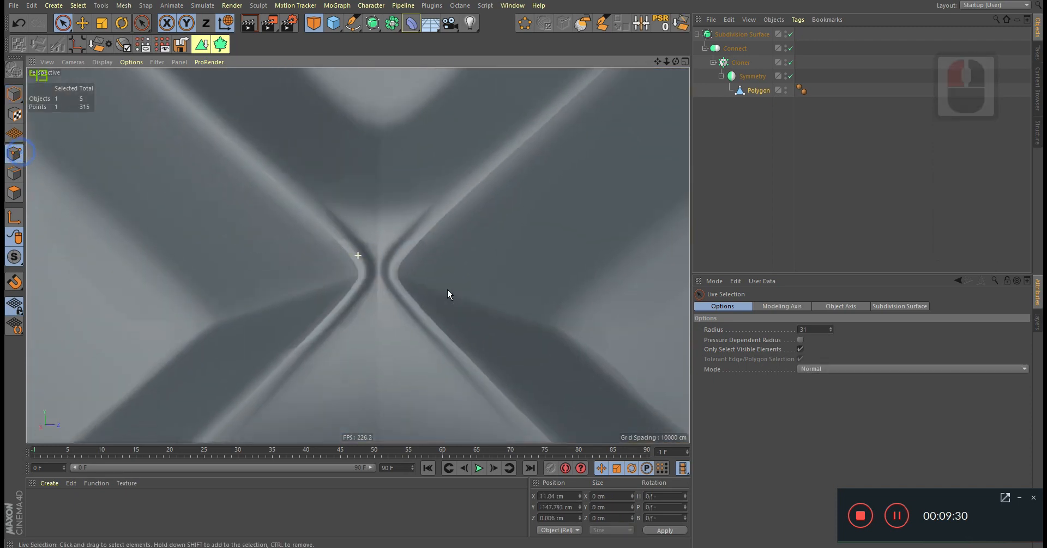
click(758, 92)
click(790, 33)
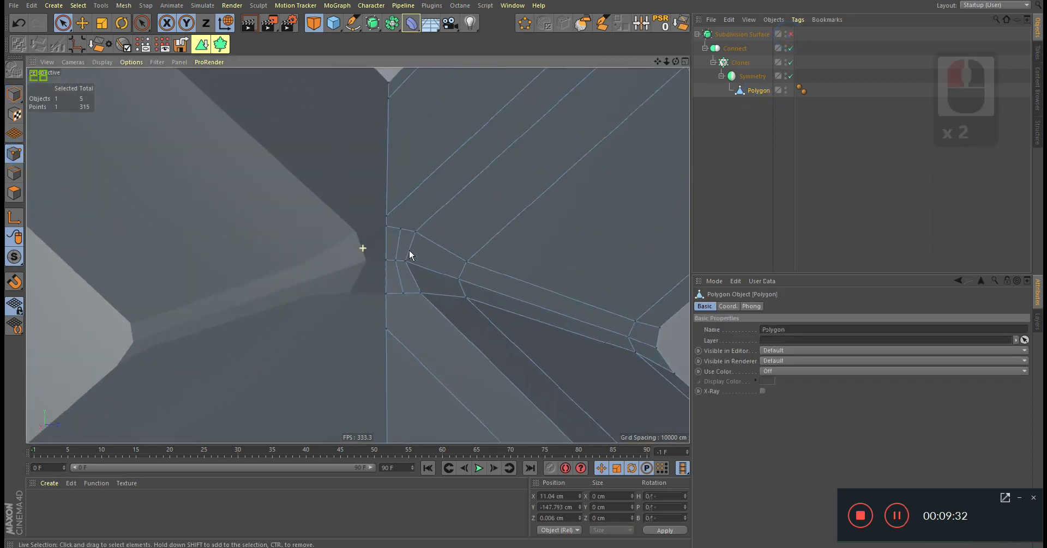
alt+right_drag(362, 245, 388, 282)
key(Delete)
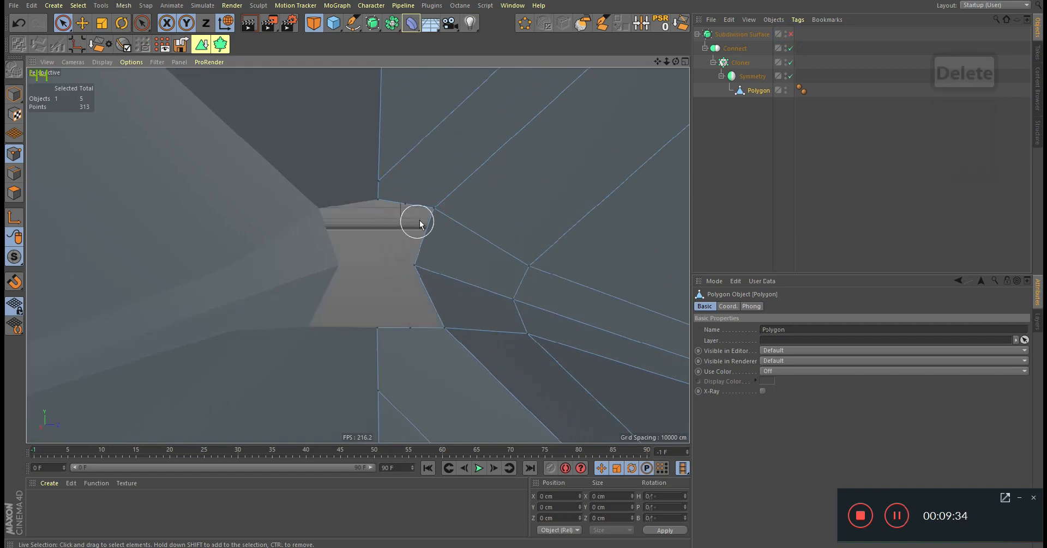
Weld the upper and lower bevel points of the lowest crossing onto the mirror seam.
key(m)
key(q)
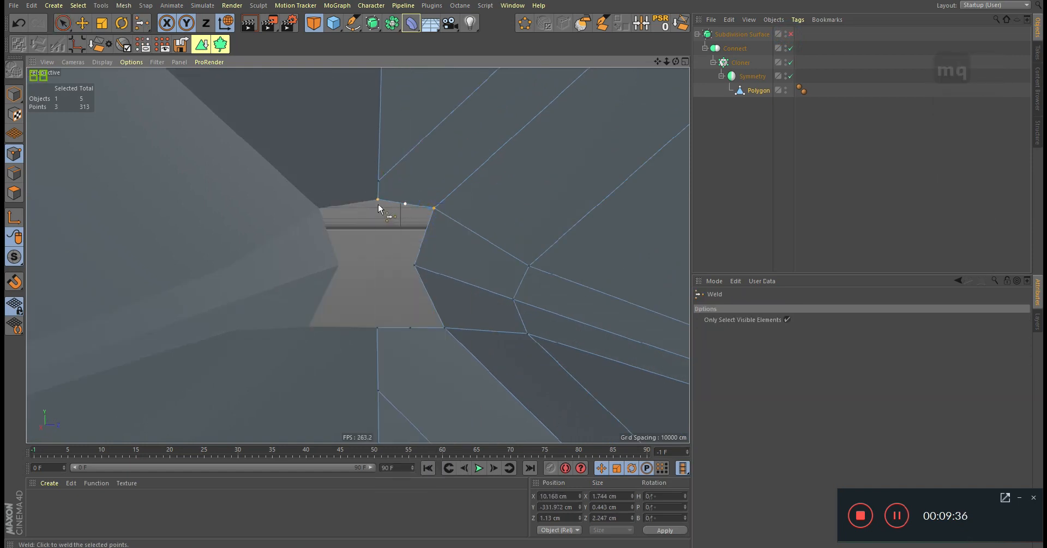
click(378, 201)
key(space)
drag(385, 327, 378, 329)
key(space)
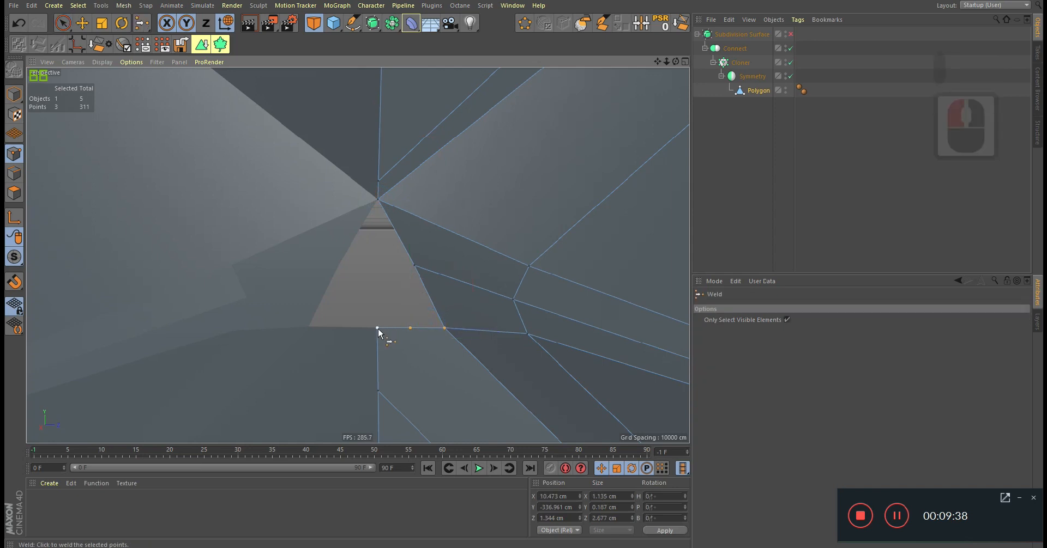
click(377, 329)
key(space)
Move the lowest crossing's remaining inner point onto the mirror seam to close the opening.
click(420, 267)
alt+right_drag(436, 267, 476, 279)
drag(514, 271, 450, 274)
alt+right_drag(450, 275, 266, 322)
alt+right_drag(393, 309, 330, 322)
alt+middle_drag(450, 341, 425, 343)
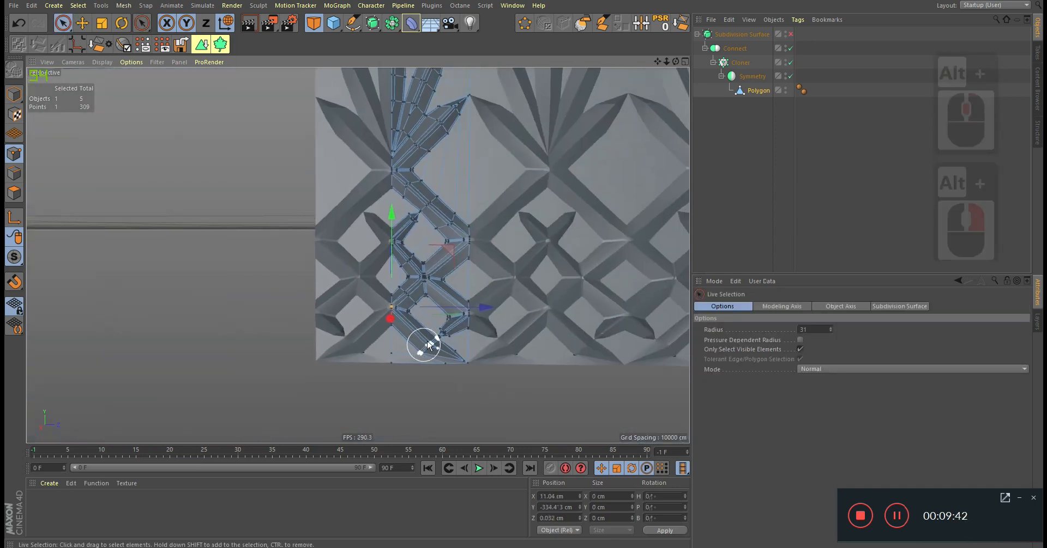
Return to model mode with Gouraud Shading, enable the Subdivision Surface, and review the smoothed crossings across the pattern.
click(101, 62)
click(105, 76)
click(14, 94)
alt+right_drag(453, 261, 419, 261)
alt+middle_drag(419, 261, 432, 305)
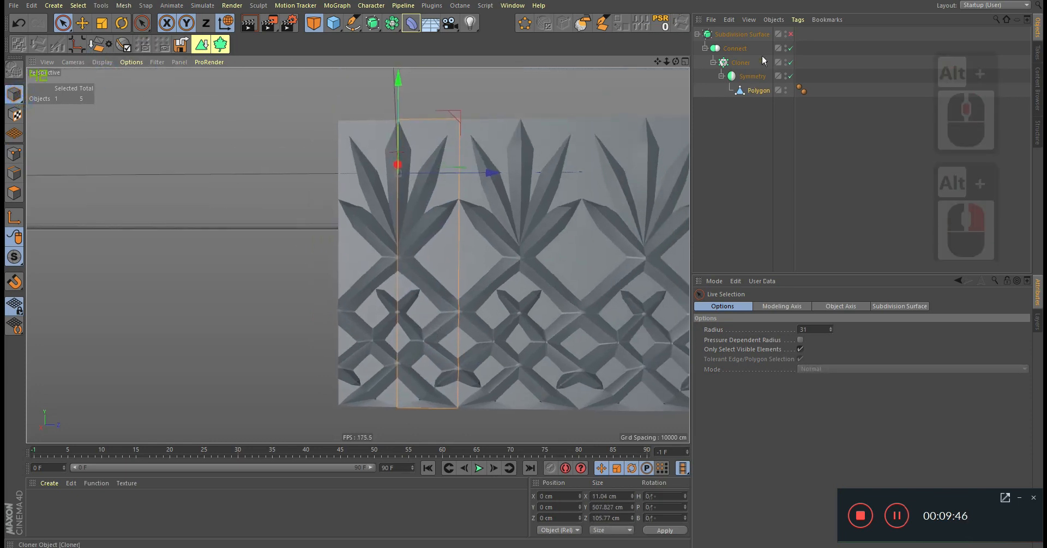
click(790, 34)
mouse_move(338, 315)
alt+mouse_down()
mouse_move(319, 309)
mouse_move(327, 305)
alt+mouse_up()
alt+drag(471, 365, 478, 361)
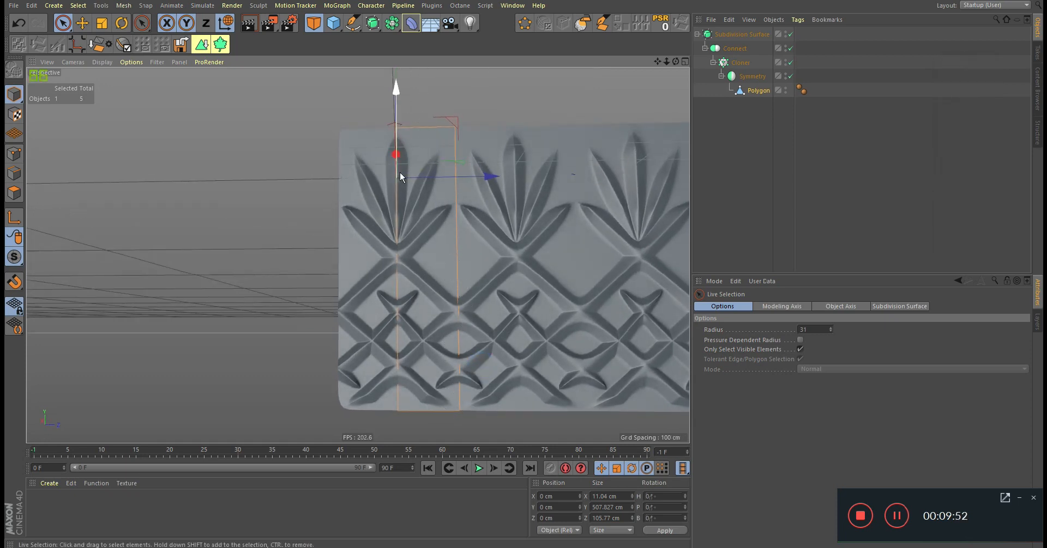
Maximize the Right view with the reference photo and disable the Subdivision Surface to show the base mesh over it.
middle_click(474, 343)
middle_click(268, 356)
middle_click(468, 231)
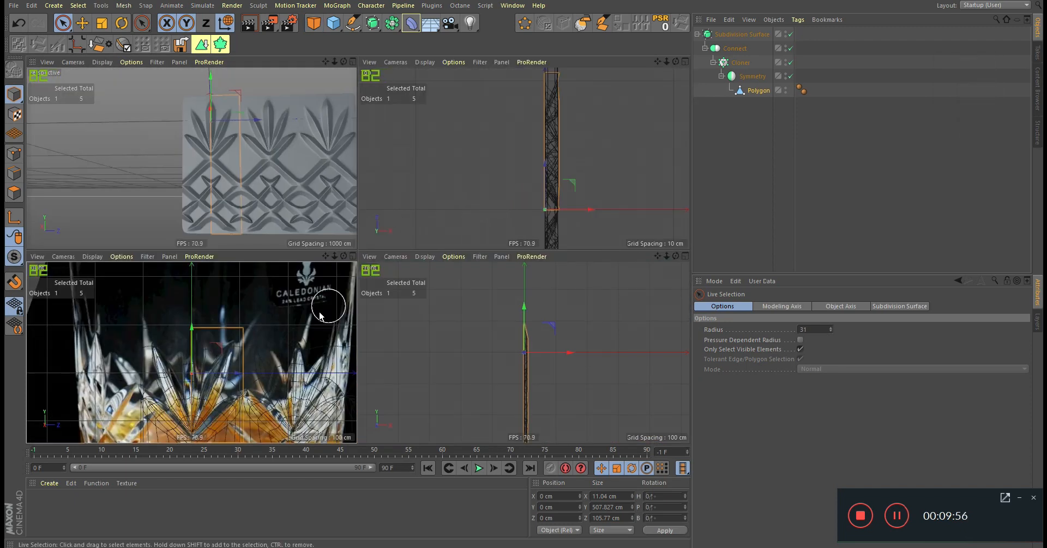
middle_click(282, 330)
alt+middle_drag(424, 238, 435, 192)
alt+right_drag(435, 192, 434, 294)
alt+middle_drag(435, 294, 432, 263)
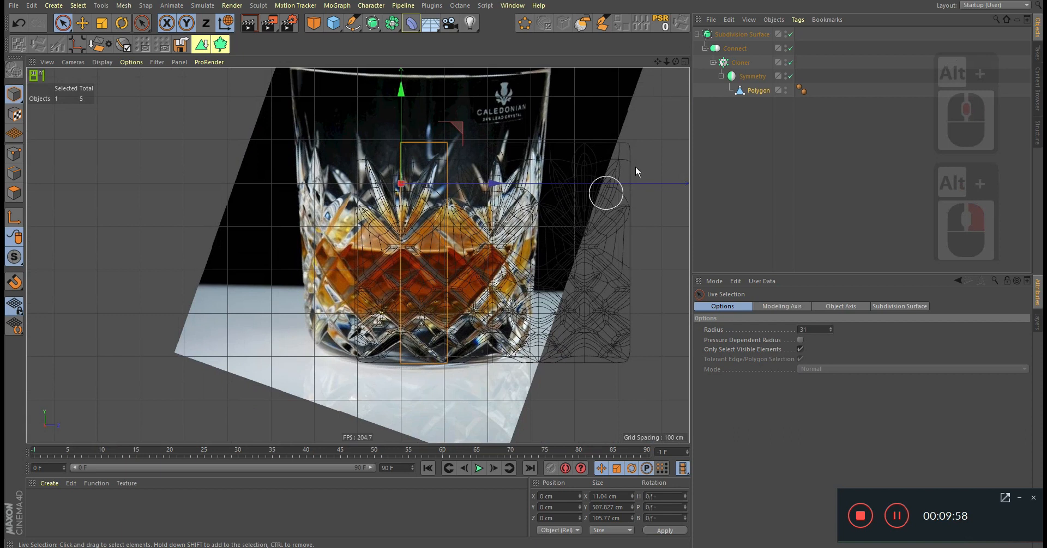
click(790, 34)
alt+right_drag(414, 250, 821, 354)
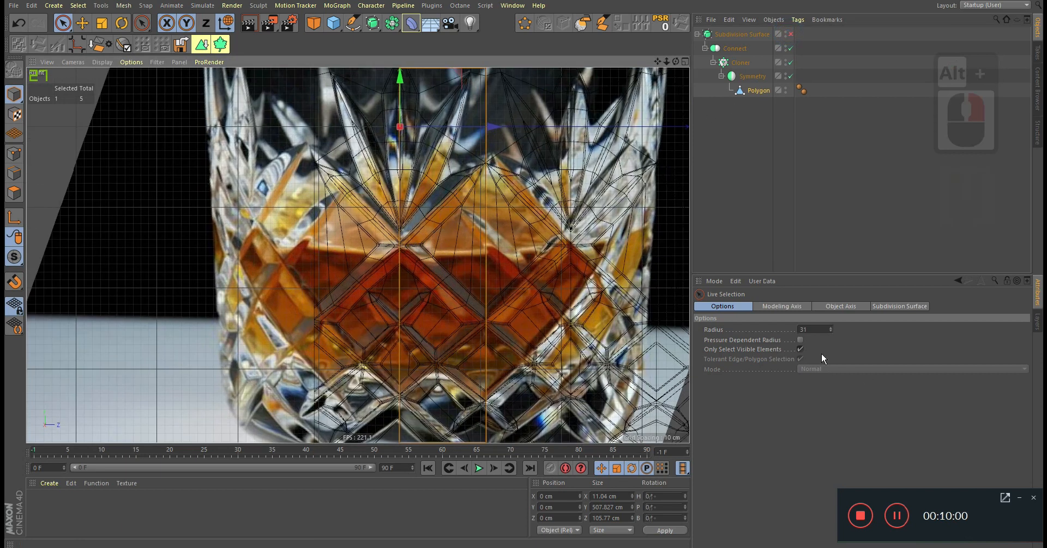
Raise the Right view's background picture transparency to nearly full so the reference photo fades behind the mesh.
key(shift+v)
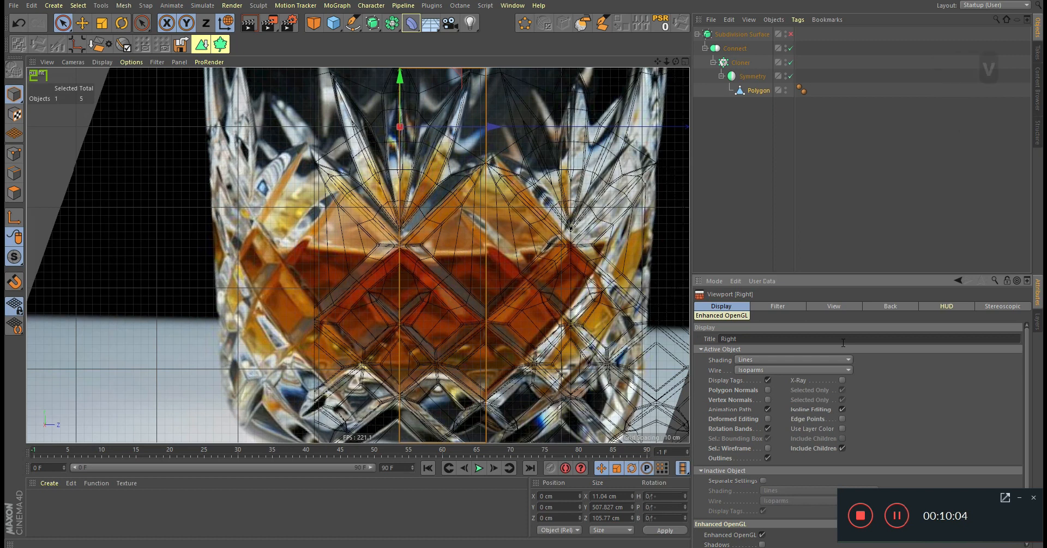
click(931, 305)
click(890, 306)
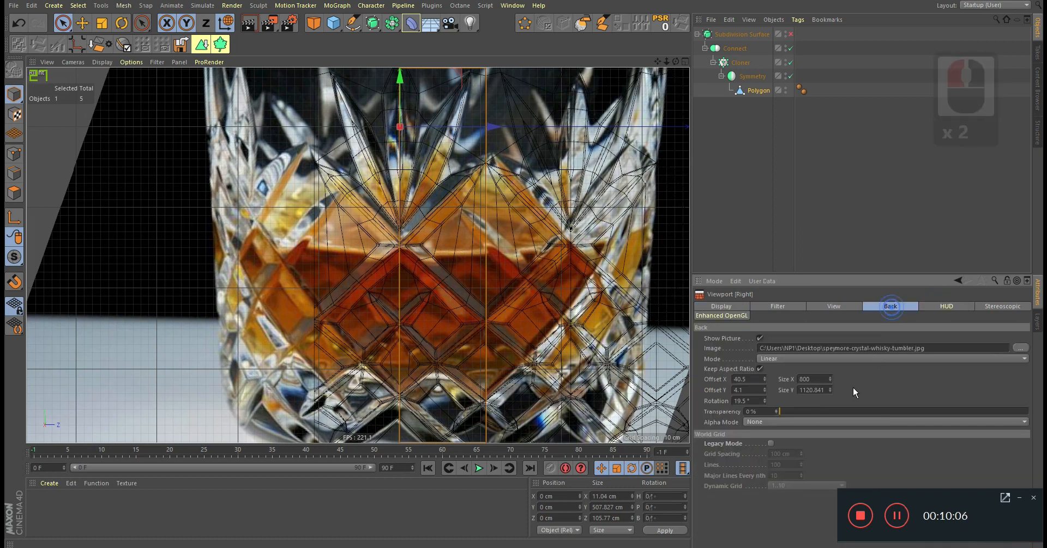
drag(853, 414, 1025, 428)
Start a Line Cut below the strip's bottom edge and route it up beside the clone seam to the lowest crossing.
alt+right_drag(501, 274, 469, 275)
alt+middle_drag(480, 309, 467, 267)
alt+right_drag(481, 358, 511, 346)
alt+right_drag(476, 338, 496, 325)
alt+middle_drag(476, 311, 469, 353)
click(14, 153)
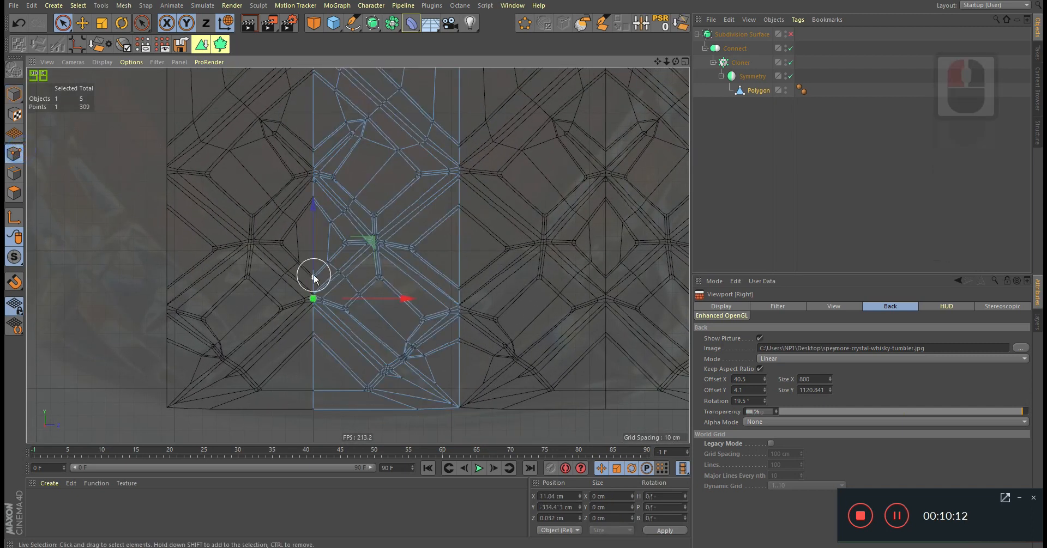
key(k)
key(k)
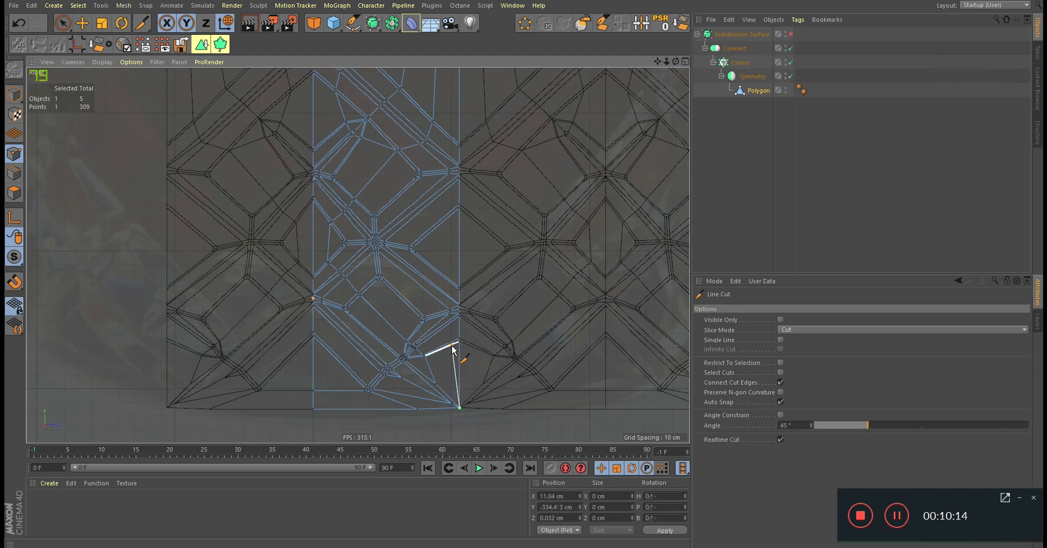
alt+right_drag(453, 363, 469, 397)
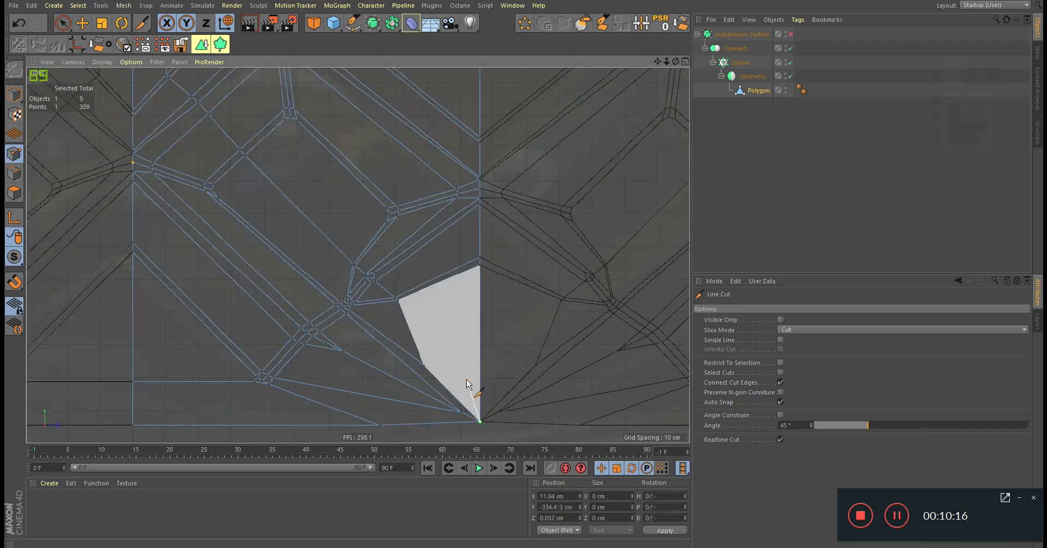
key(Escape)
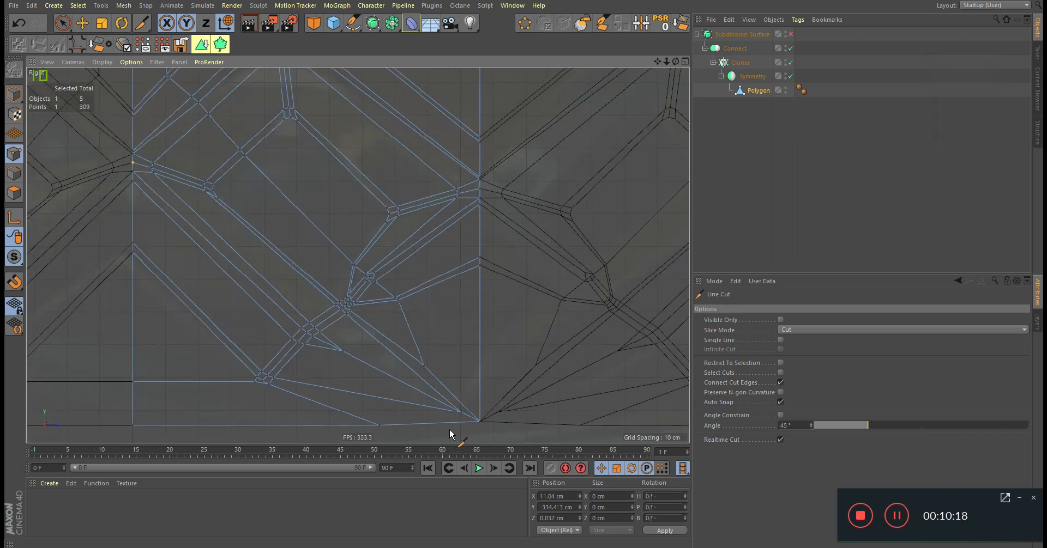
click(453, 428)
click(440, 407)
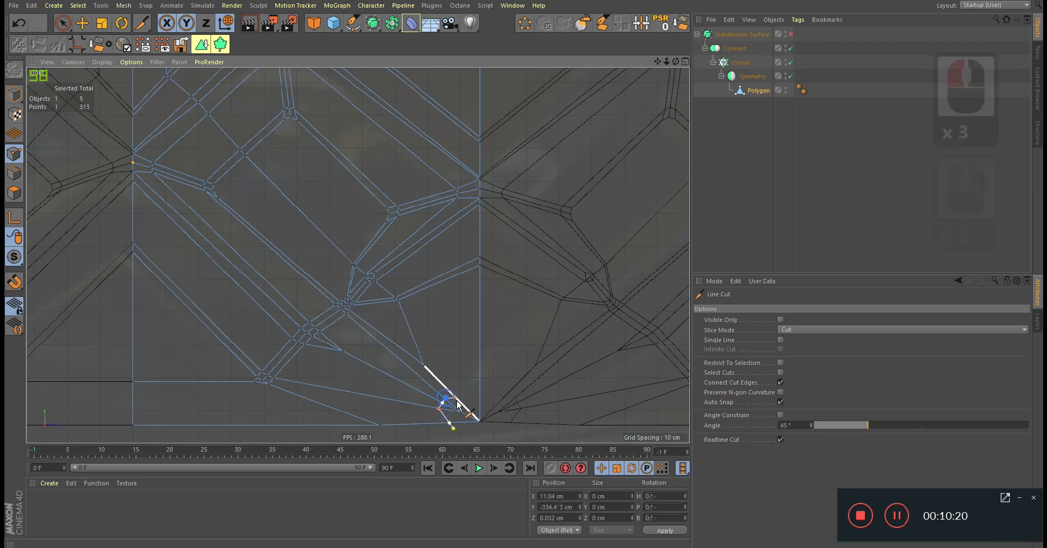
click(466, 407)
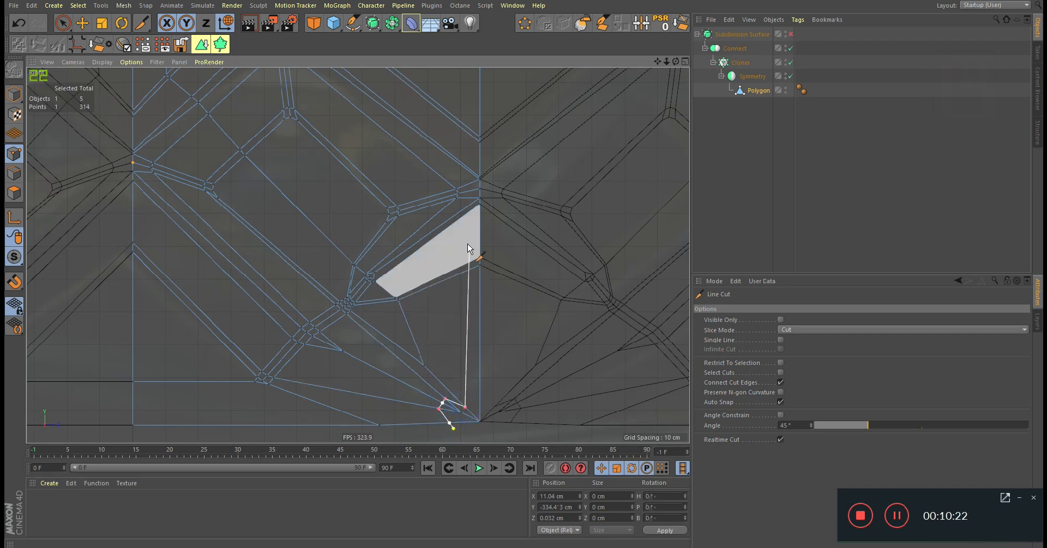
drag(471, 179, 470, 282)
Continue the Line Cut across the lowest seam crossing's bevel edges and up to the diamond facet above it.
alt+middle_drag(471, 284, 472, 322)
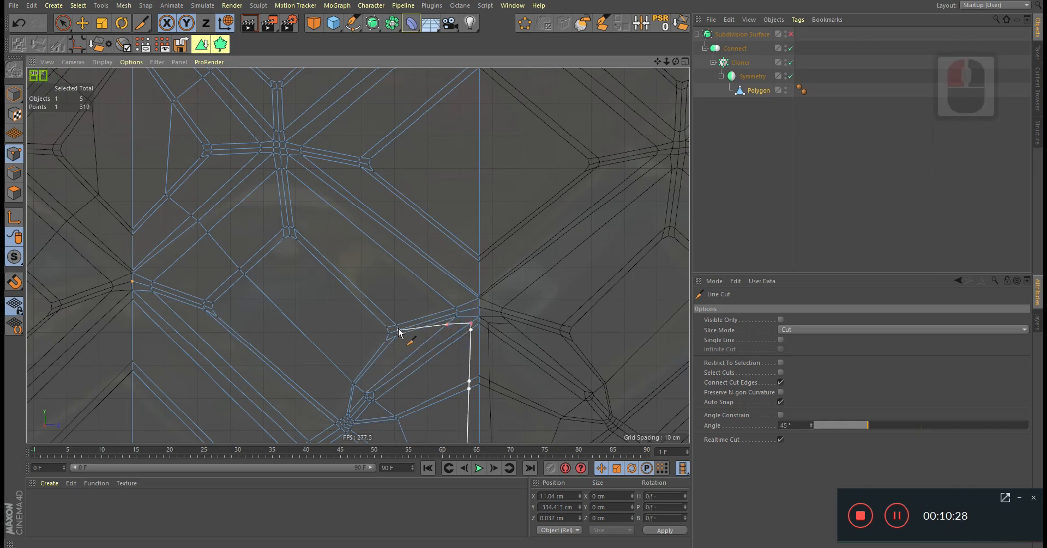
scroll(398, 328, up, 4)
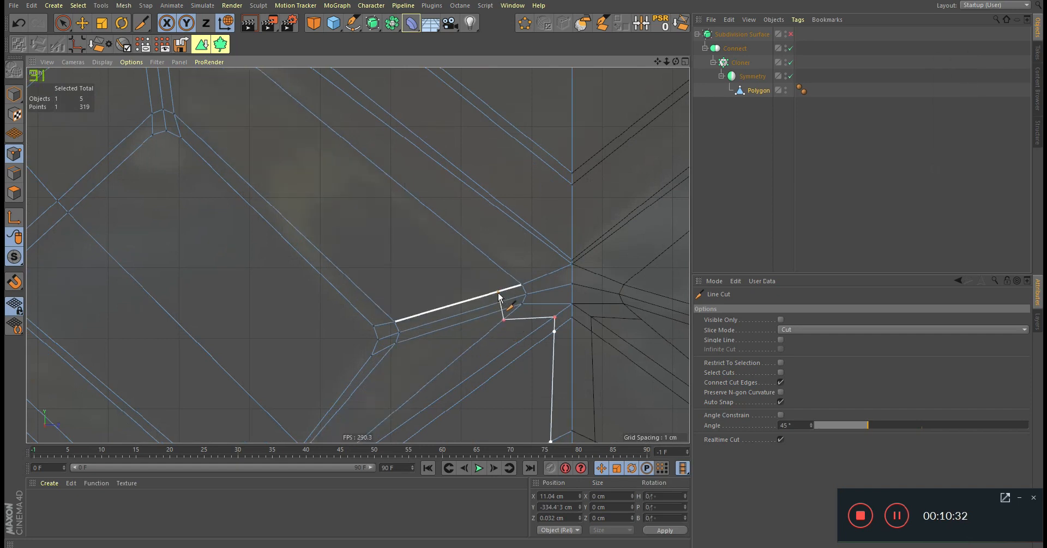
click(499, 268)
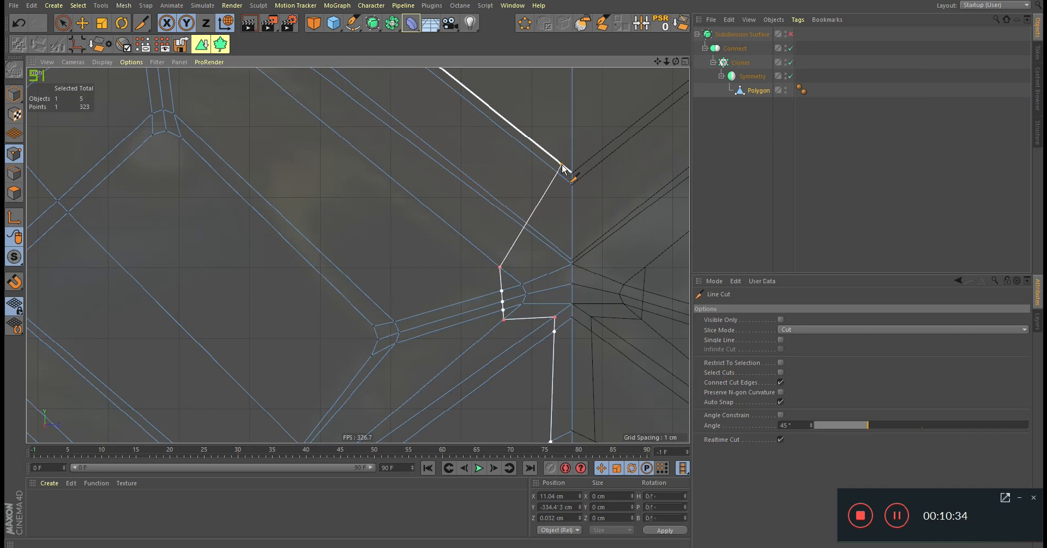
alt+right_drag(544, 231, 517, 231)
alt+middle_drag(516, 231, 475, 465)
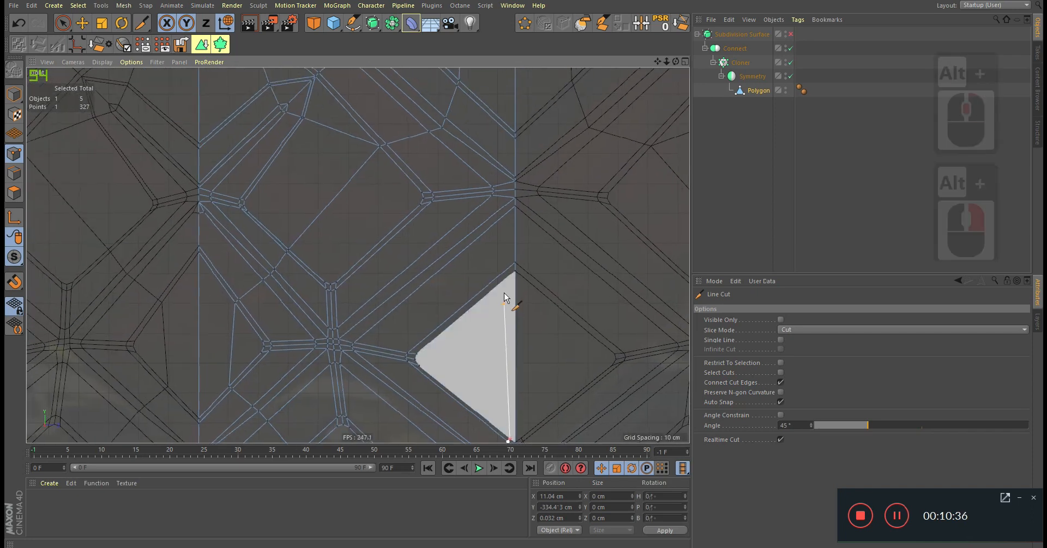
Extend the Line Cut beside the clone seam through the middle crossing and past the diagonal grooves above it.
alt+middle_drag(508, 260, 500, 326)
mouse_move(501, 322)
alt+right_down()
mouse_move(525, 315)
mouse_move(522, 338)
alt+right_up()
click(517, 358)
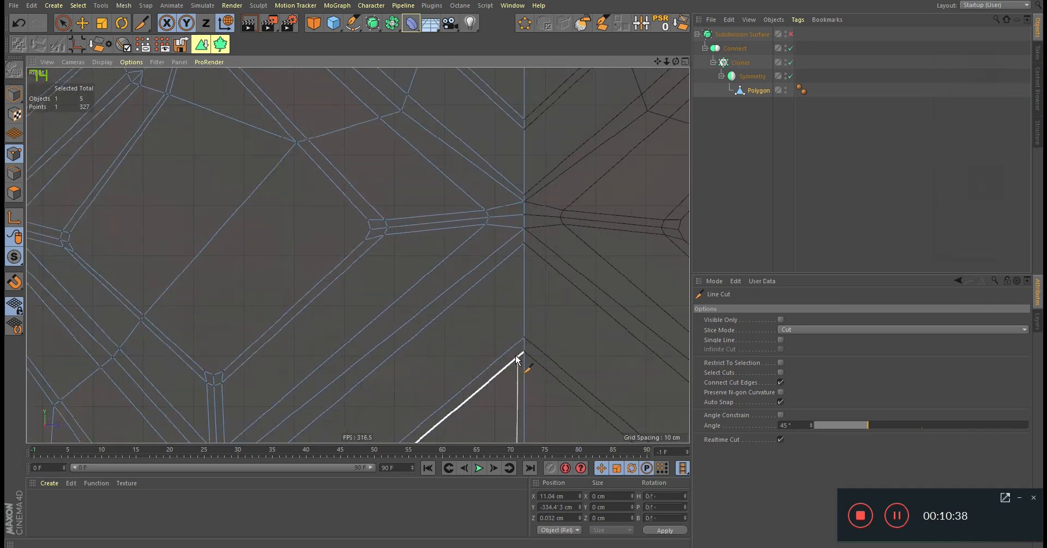
click(469, 241)
alt+middle_drag(507, 176, 495, 361)
click(501, 294)
alt+middle_drag(502, 242, 488, 364)
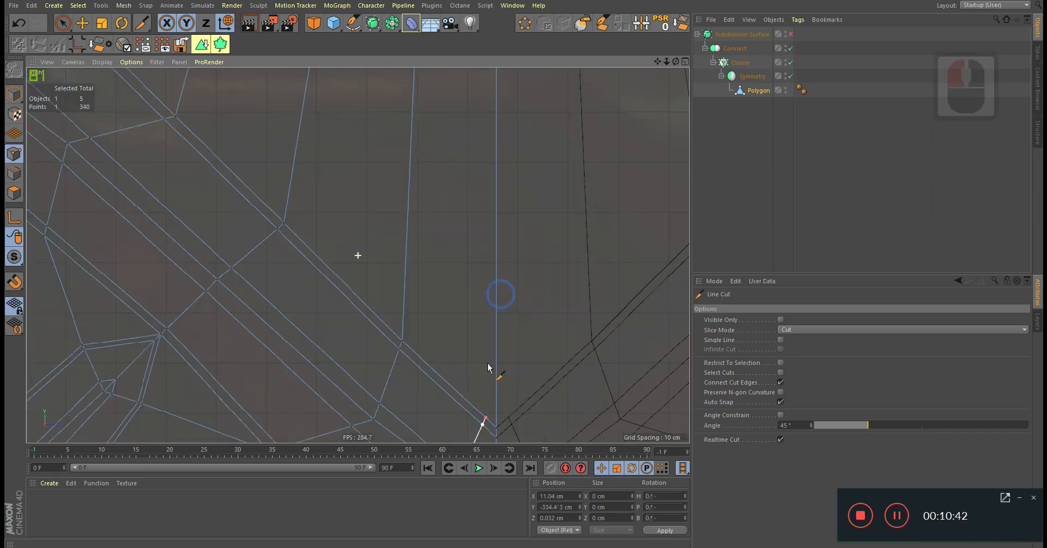
Route the Line Cut around the topmost seam crossing, through its inner bevel corners and across the upper groove edges.
alt+middle_drag(494, 218, 489, 412)
alt+right_drag(488, 411, 567, 294)
alt+middle_drag(501, 353, 551, 149)
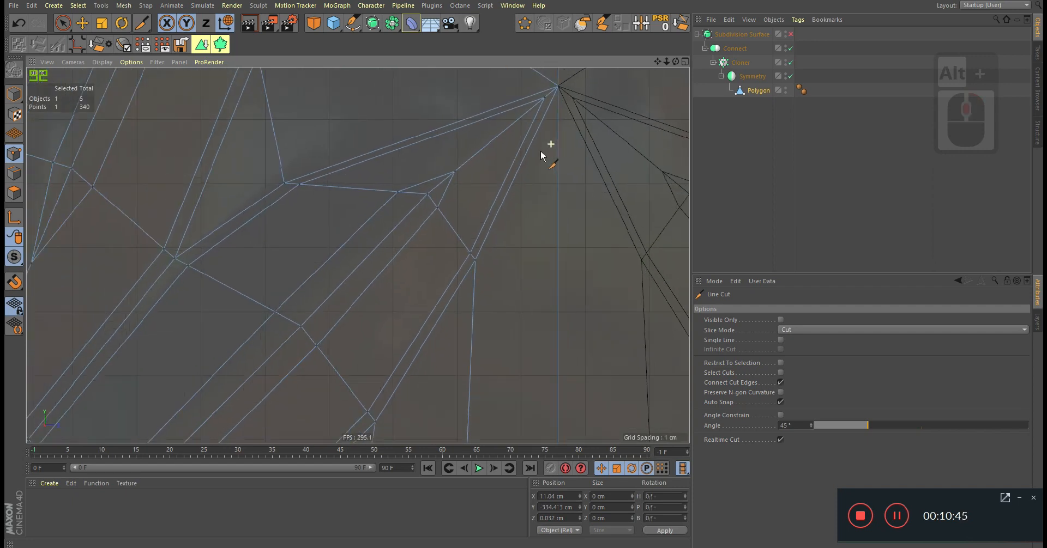
click(496, 231)
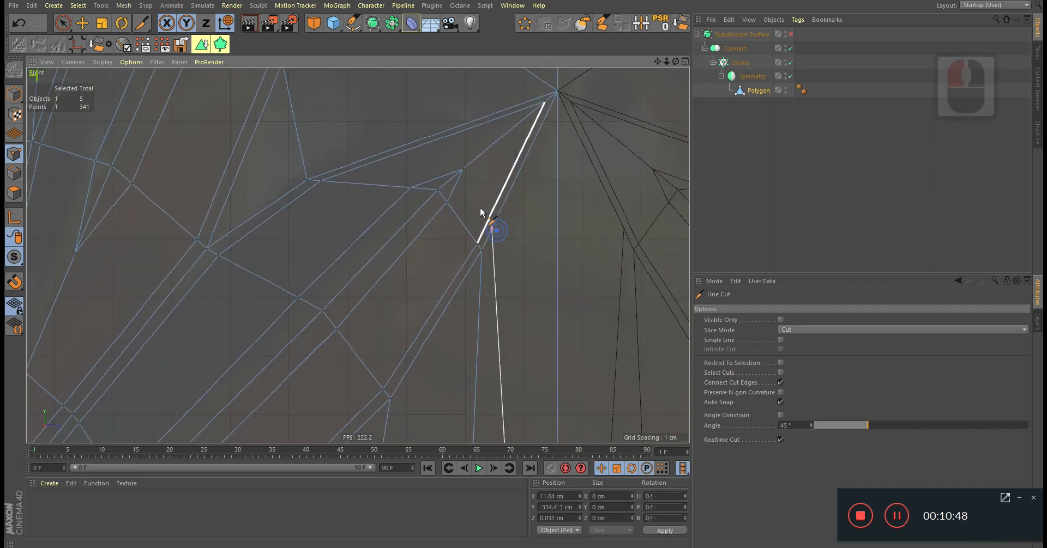
click(421, 183)
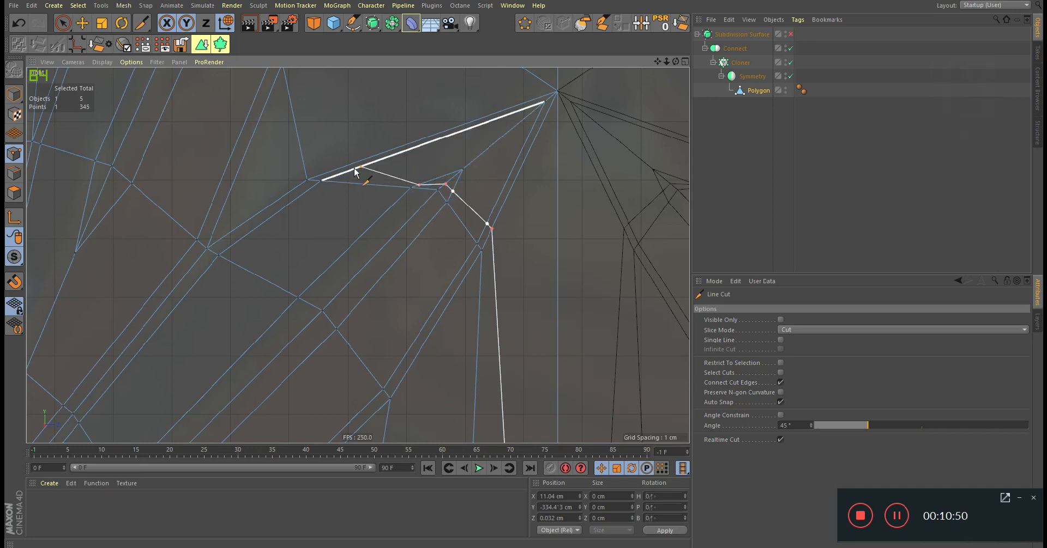
click(339, 169)
Carry the Line Cut up between the leaf cuts and the clone seam to the edge below the rim and finish it.
alt+middle_drag(392, 122, 421, 309)
alt+right_drag(420, 309, 400, 316)
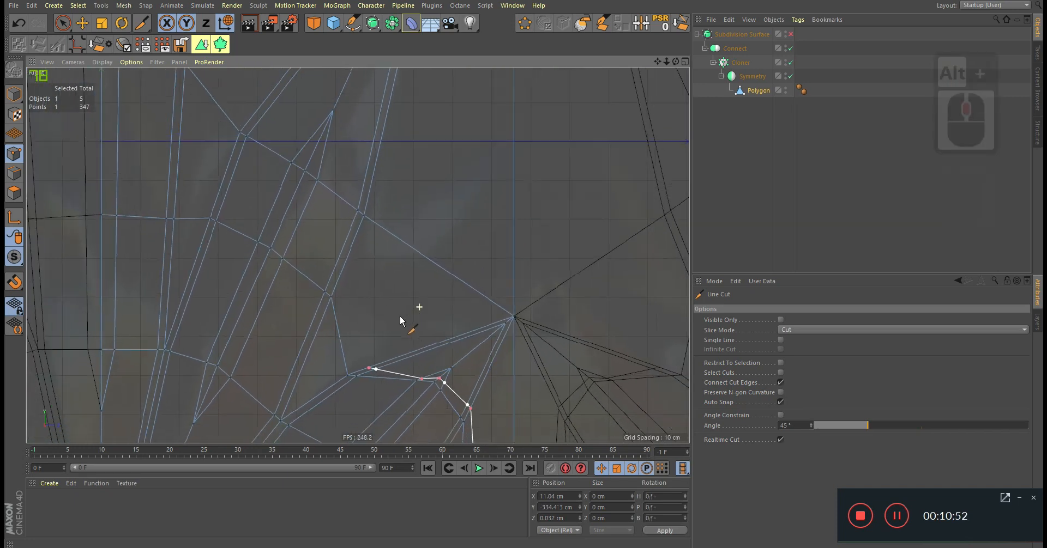
alt+middle_drag(465, 394, 460, 360)
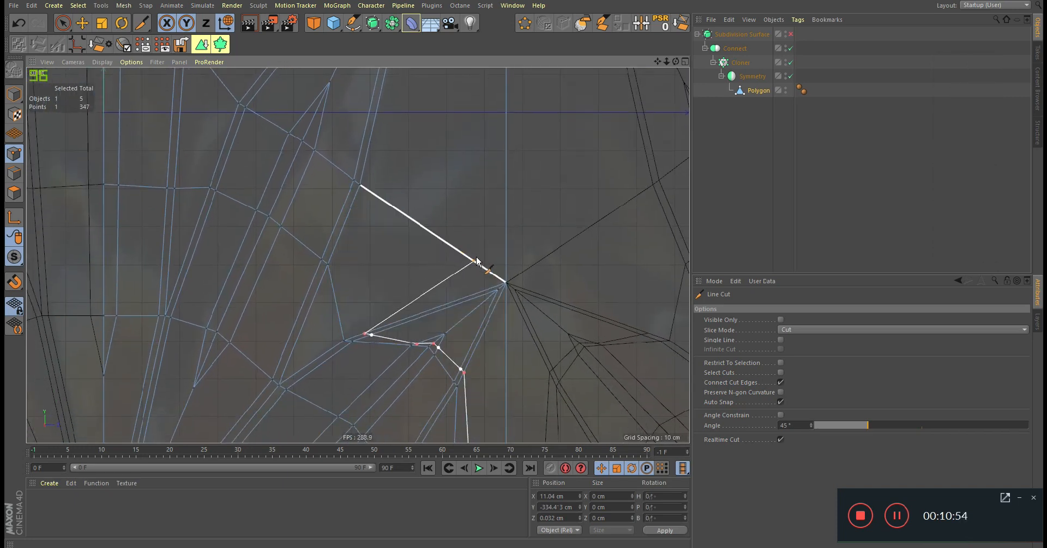
click(389, 204)
alt+right_drag(391, 211, 423, 193)
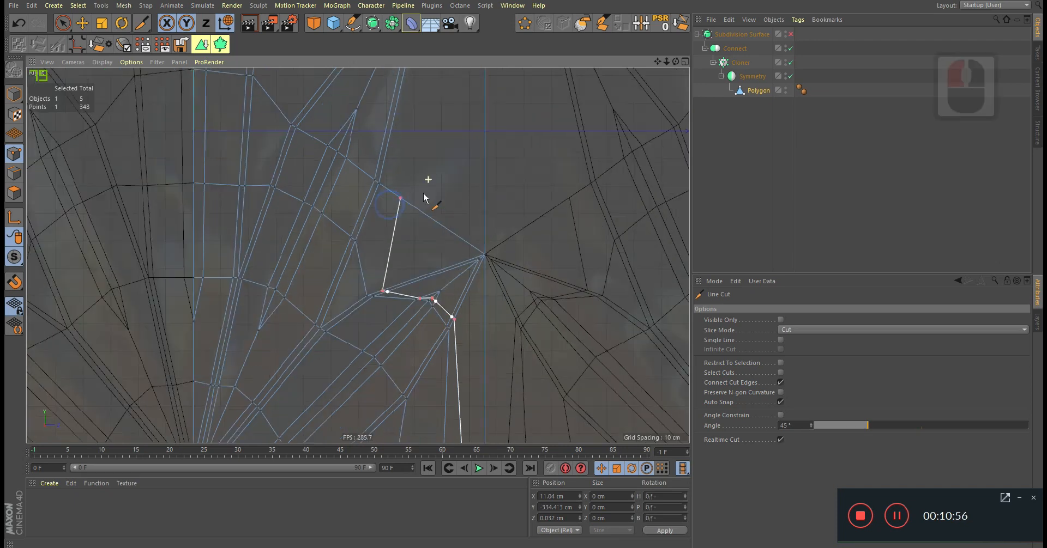
alt+middle_drag(507, 110, 487, 351)
alt+middle_drag(462, 213, 460, 275)
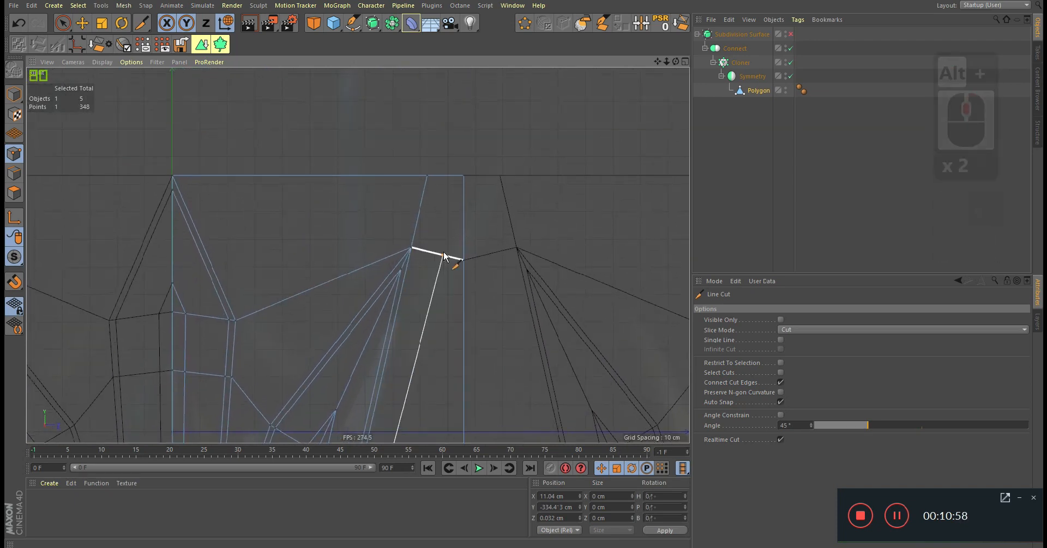
click(443, 255)
scroll(513, 227, down, 5)
key(Escape)
Switch to the Perspective view in model mode with the Subdivision Surface enabled and inspect a smoothed seam crossing up close.
middle_click(524, 260)
middle_click(251, 156)
alt+drag(360, 239, 390, 262)
click(790, 34)
mouse_move(431, 300)
alt+mouse_down()
mouse_move(399, 290)
mouse_move(424, 295)
alt+mouse_up()
click(14, 94)
alt+right_drag(425, 295, 455, 323)
alt+drag(455, 323, 365, 303)
Disable the Subdivision Surface and select the centre points of the middle and lowest crossings on the clone seam in point mode.
click(791, 34)
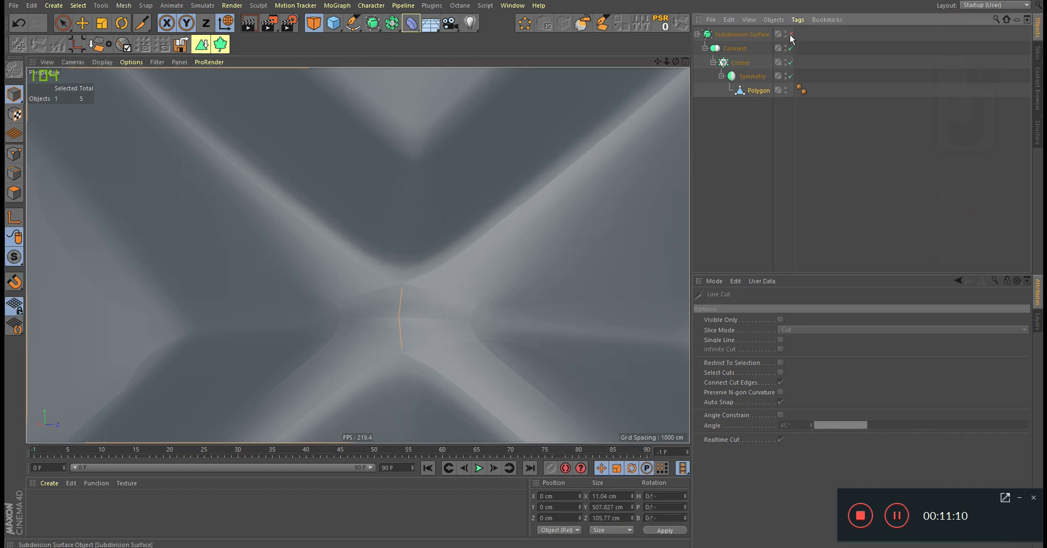
alt+drag(416, 342, 12, 163)
click(11, 160)
alt+right_drag(425, 349, 388, 329)
alt+drag(388, 329, 463, 310)
key(space)
click(407, 306)
alt+right_drag(463, 310, 305, 349)
alt+drag(445, 289, 371, 278)
key(ctrl+z)
alt+right_drag(440, 168, 480, 178)
alt+right_drag(456, 241, 430, 238)
alt+middle_drag(473, 392, 462, 229)
alt+right_drag(425, 271, 558, 268)
shift+click(457, 269)
alt+right_drag(457, 269, 375, 226)
alt+middle_drag(374, 226, 458, 268)
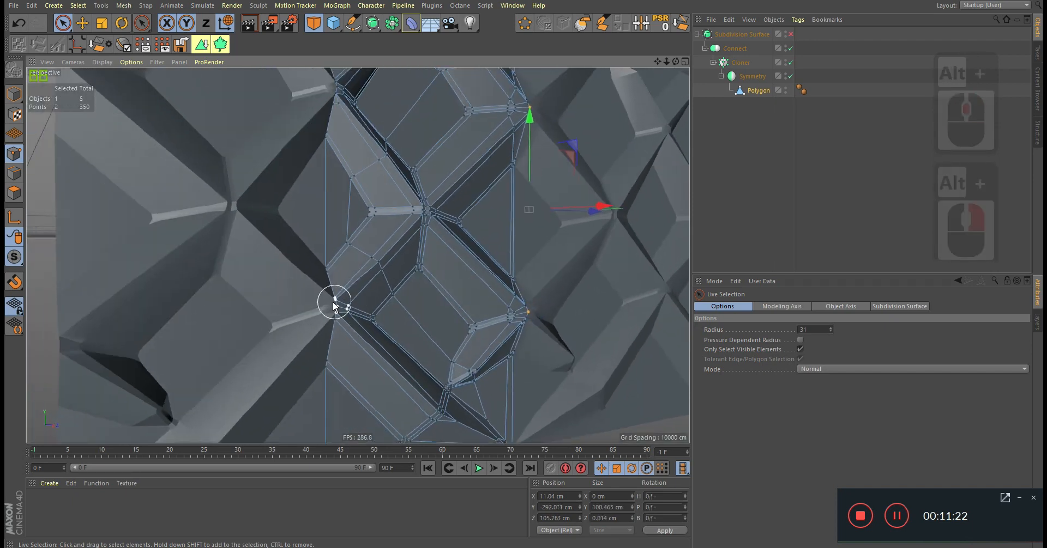
Add the two matching crossing points on the mirror seam to the selection and shift all four to X 9.583 cm.
alt+right_drag(334, 303, 458, 300)
alt+drag(260, 321, 330, 315)
shift+click(334, 317)
alt+right_drag(335, 317, 245, 305)
alt+middle_drag(427, 186, 420, 266)
alt+right_drag(344, 241, 284, 282)
shift+click(407, 255)
alt+drag(534, 287, 409, 289)
alt+middle_drag(518, 371, 512, 278)
alt+right_drag(512, 278, 574, 273)
alt+drag(519, 287, 602, 276)
alt+middle_drag(603, 276, 436, 277)
alt+right_drag(545, 278, 481, 280)
Return to model mode with the Subdivision Surface and Cloner enabled and check the adjusted crossing up close.
key(q)
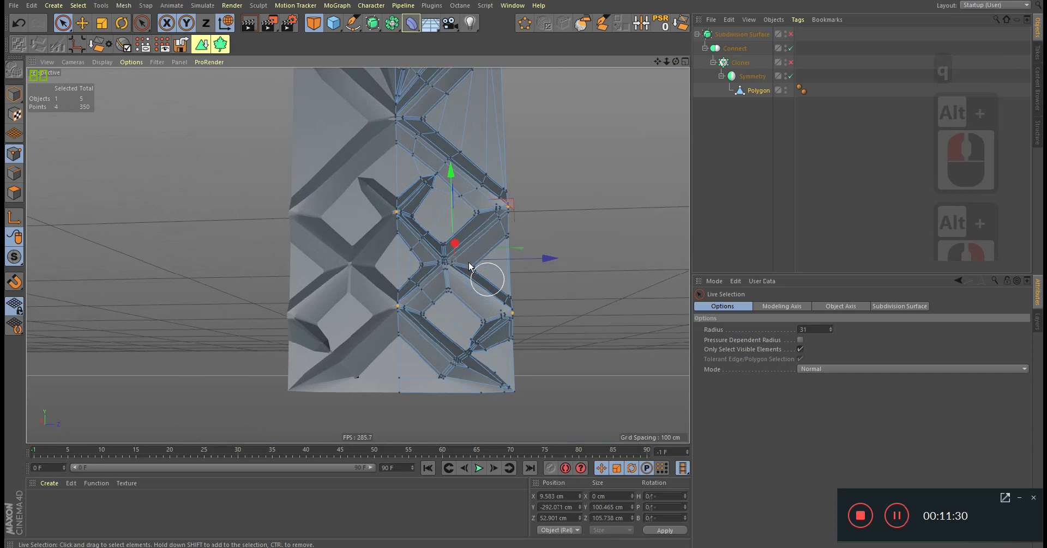
key(q)
click(791, 34)
click(16, 96)
alt+right_drag(483, 256, 382, 276)
alt+right_drag(441, 227, 600, 234)
alt+drag(365, 266, 408, 274)
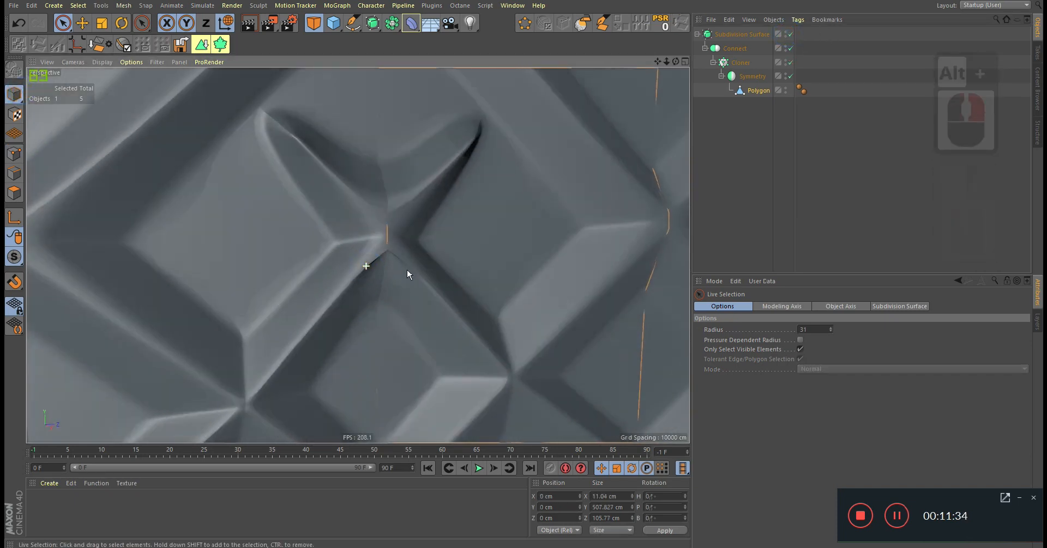
Deselect the polygon object and review the whole smoothed pattern across its clones in the Perspective view.
alt+right_drag(408, 270, 412, 261)
alt+middle_drag(413, 262, 433, 273)
alt+right_drag(434, 272, 338, 276)
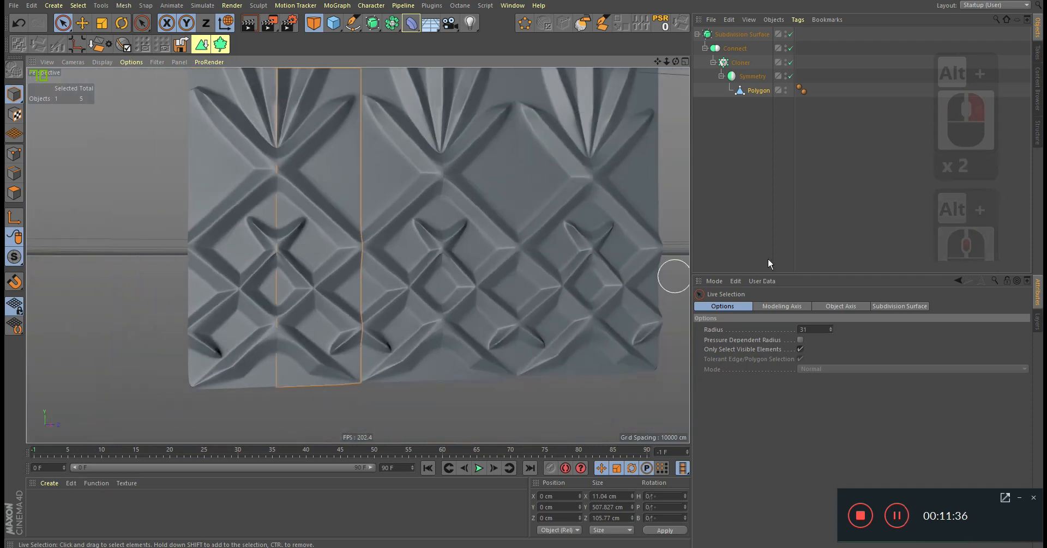
click(825, 241)
alt+right_drag(423, 246, 375, 248)
alt+middle_drag(375, 247, 393, 300)
alt+drag(414, 308, 380, 344)
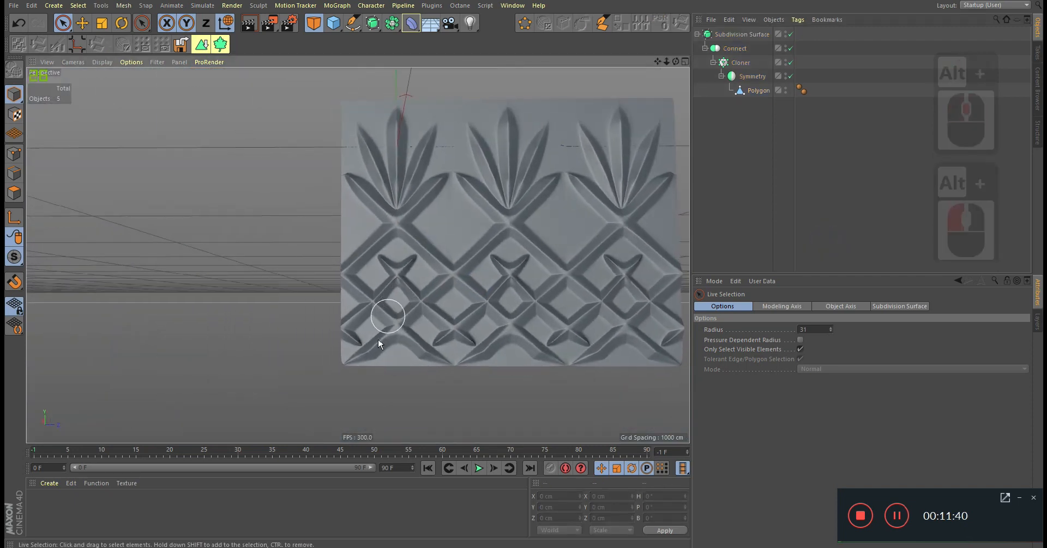
Turn off the Subdivision Surface and prepare the Polygon object for point editing in the Right view.
click(778, 90)
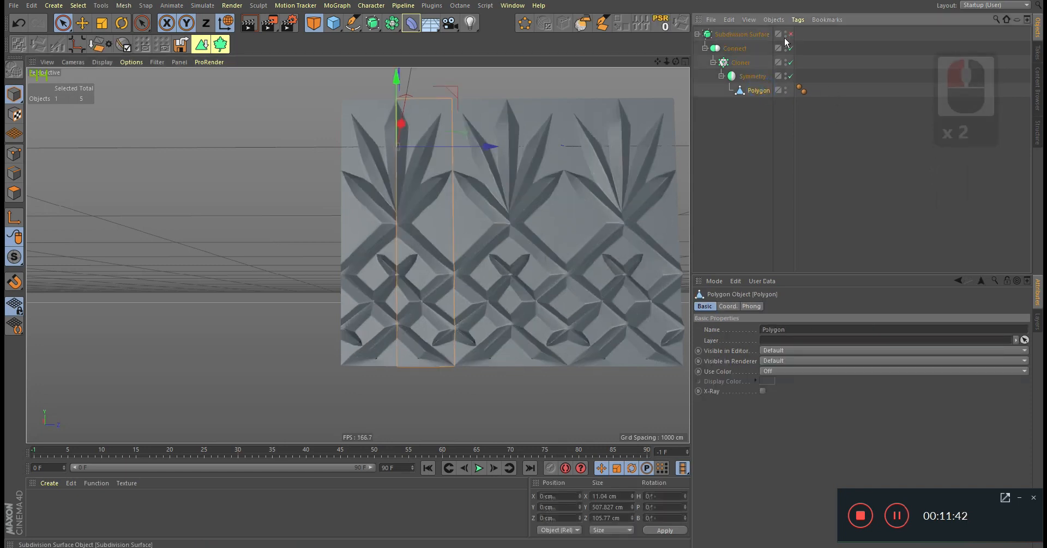
scroll(467, 198, up, 2)
middle_click(490, 280)
middle_click(217, 333)
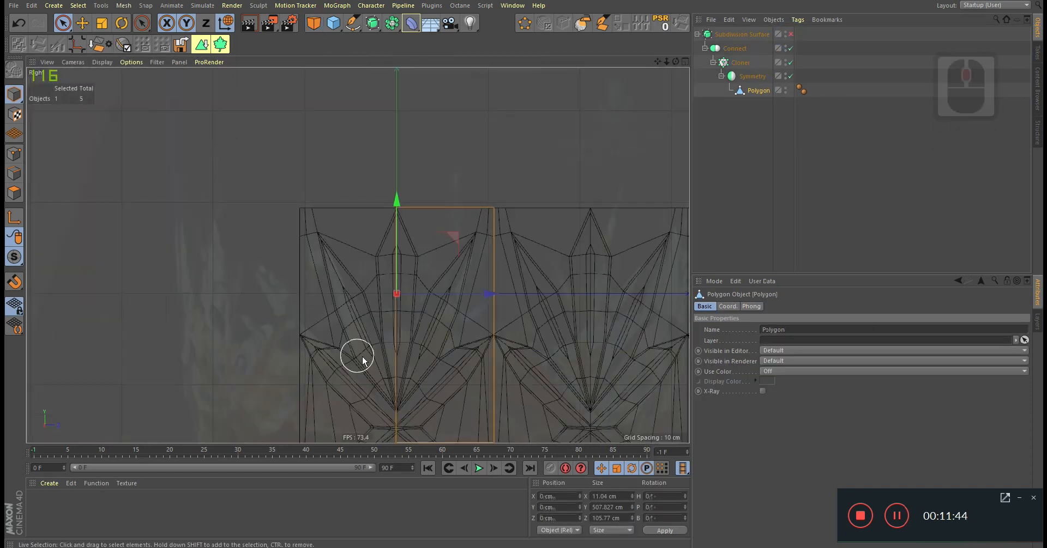
scroll(414, 231, down, 2)
click(15, 154)
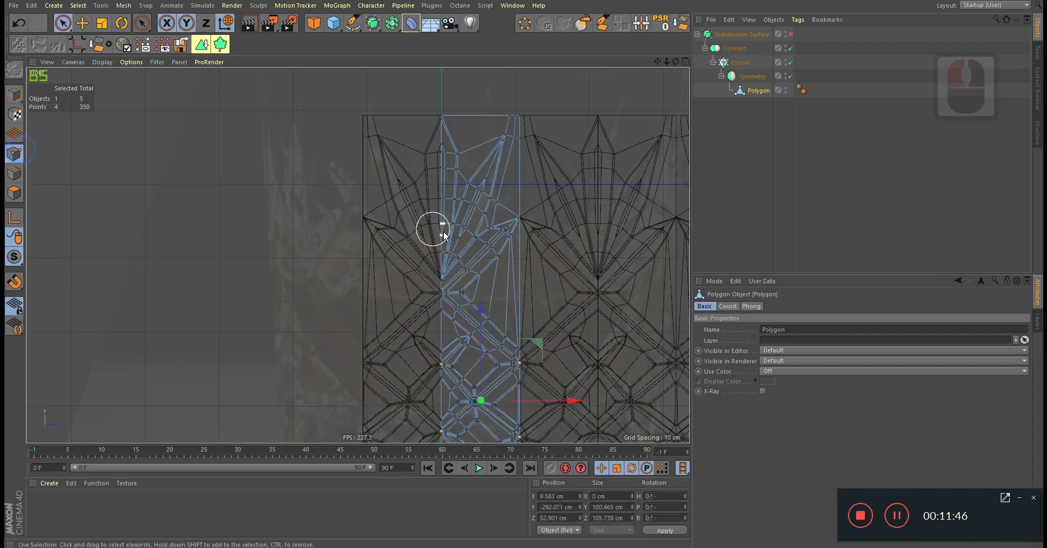
Line-cut the mesh beside the symmetry axis down through the base of the central leaf.
alt+middle_drag(448, 256, 458, 269)
alt+right_drag(458, 269, 480, 208)
key(k)
key(k)
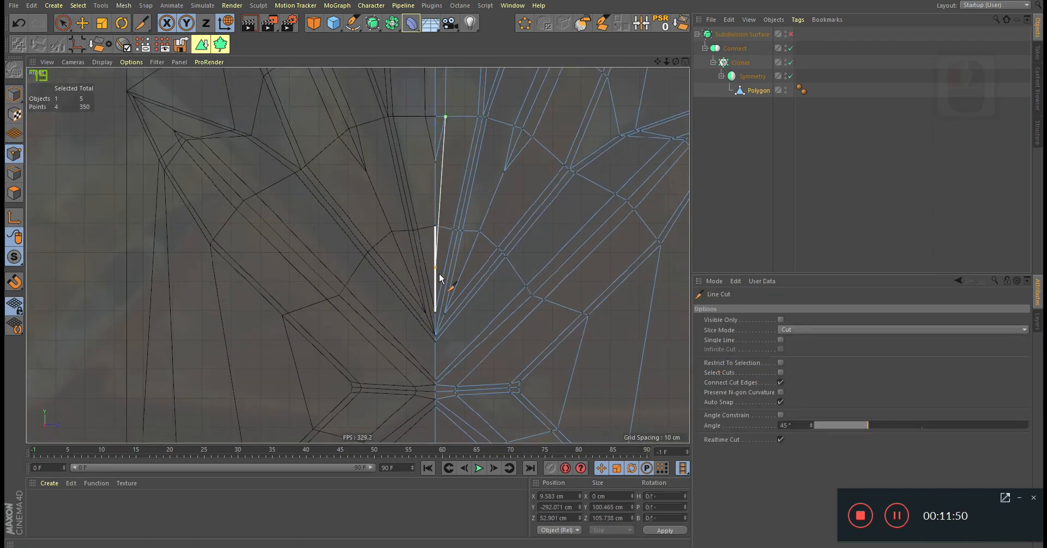
alt+right_drag(439, 273, 464, 267)
alt+middle_drag(463, 267, 468, 257)
click(444, 287)
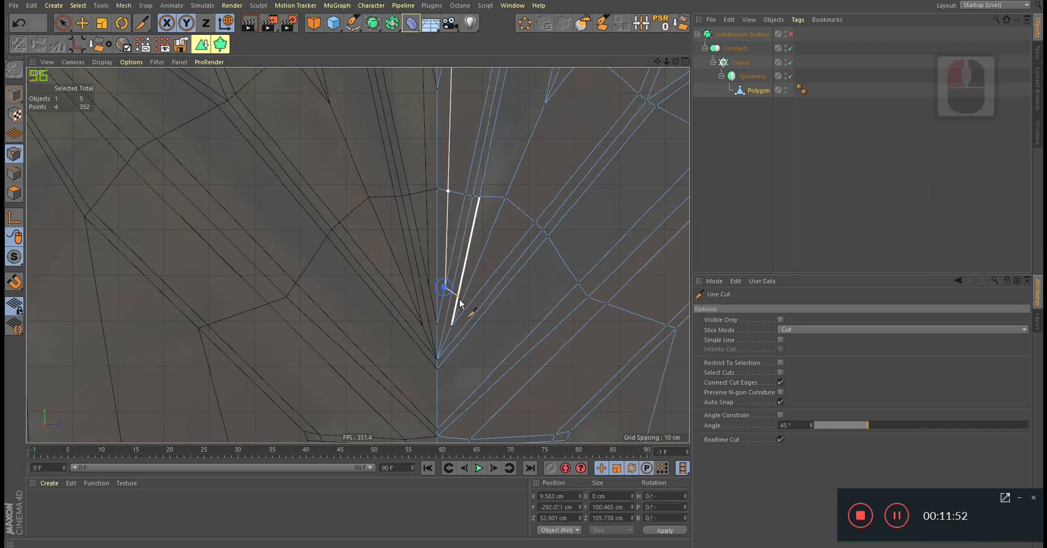
click(469, 305)
click(451, 354)
Continue the line cut around the first groove junction below the leaves, re-placing its last point closer to the symmetry axis.
alt+middle_drag(465, 377, 469, 139)
click(452, 179)
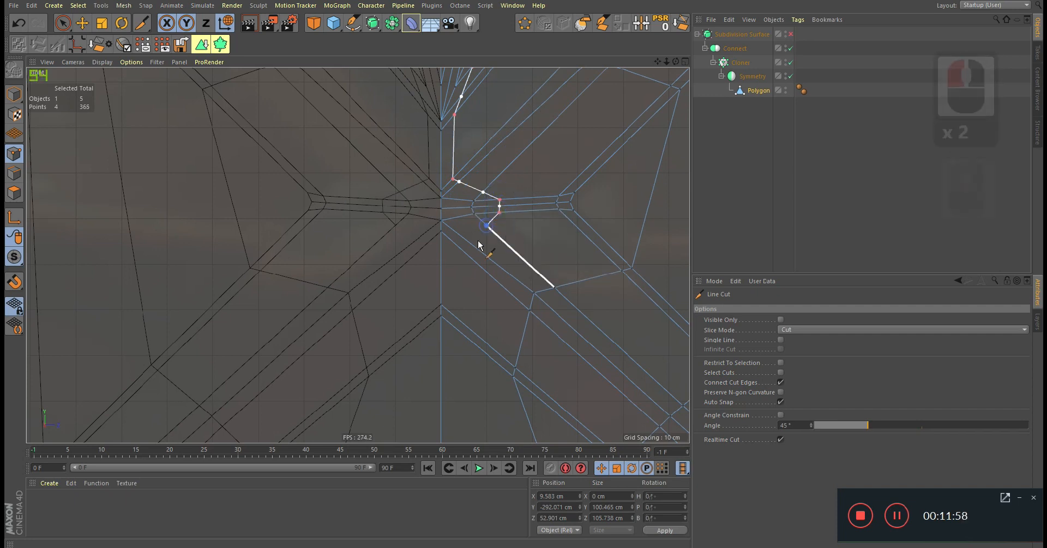
click(453, 327)
alt+right_drag(453, 327, 466, 307)
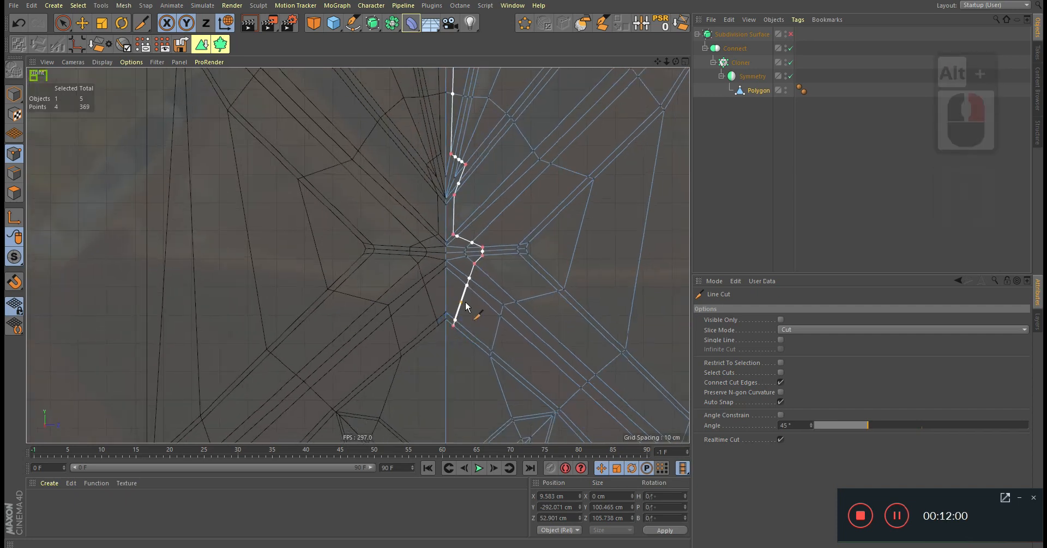
alt+right_drag(466, 245, 513, 303)
key(ctrl+z)
click(445, 312)
Extend the line cut down beside the symmetry axis and around the next groove junction.
alt+middle_drag(472, 335, 470, 139)
click(444, 275)
alt+right_drag(454, 263, 436, 314)
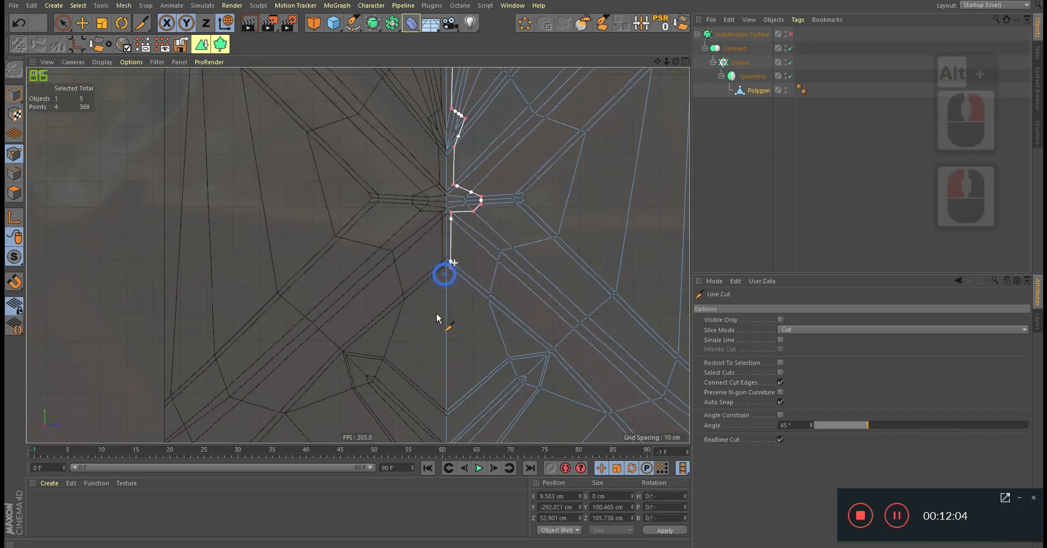
alt+middle_drag(462, 399, 448, 205)
alt+right_drag(439, 236, 466, 245)
click(431, 294)
click(466, 308)
click(468, 357)
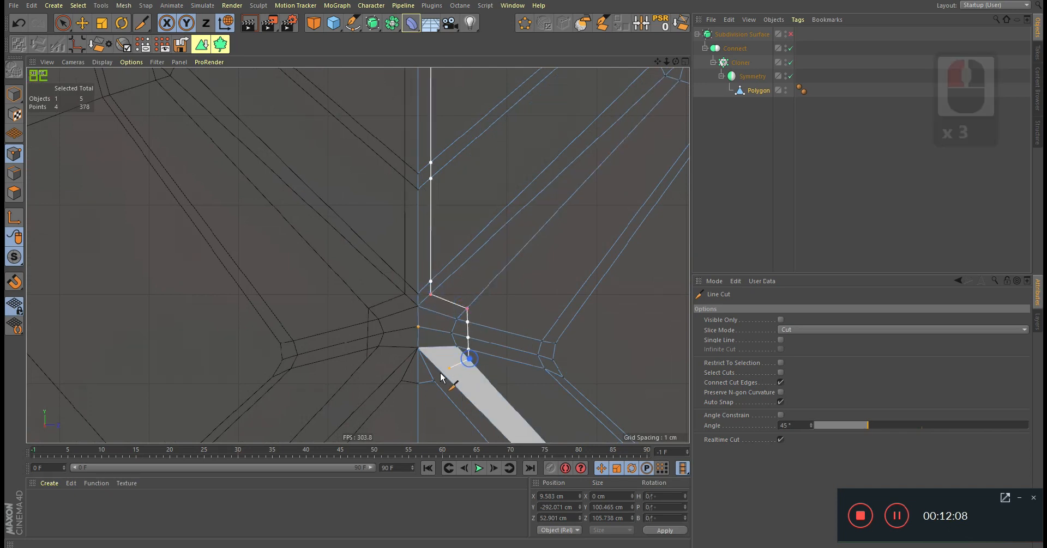
alt+middle_drag(442, 388, 452, 192)
key(Escape)
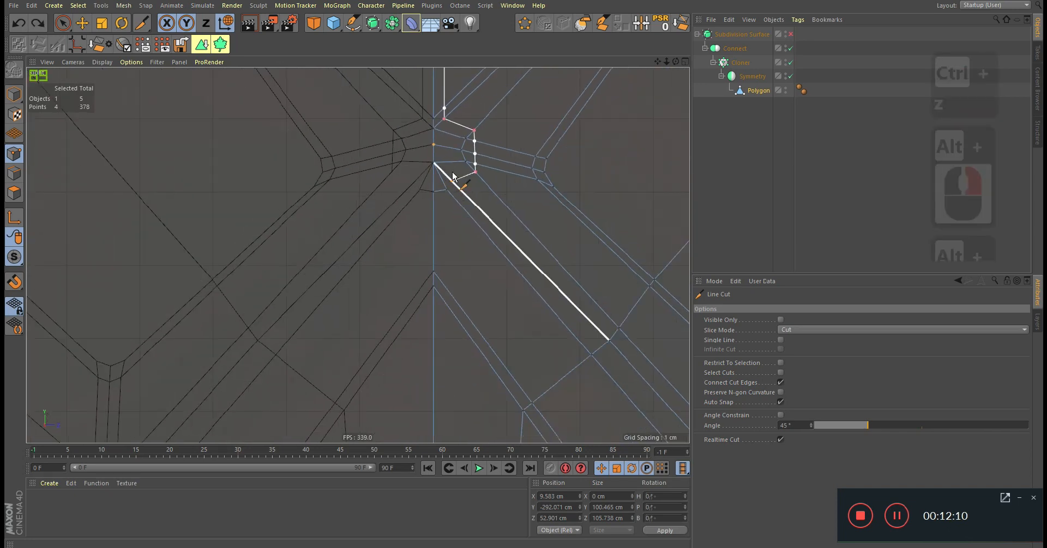
Carry the cut in the perspective view across the diagonal groove edge onto the flat face below the junction.
middle_click(460, 185)
middle_click(332, 207)
alt+right_drag(390, 294, 524, 266)
alt+right_drag(354, 252, 489, 269)
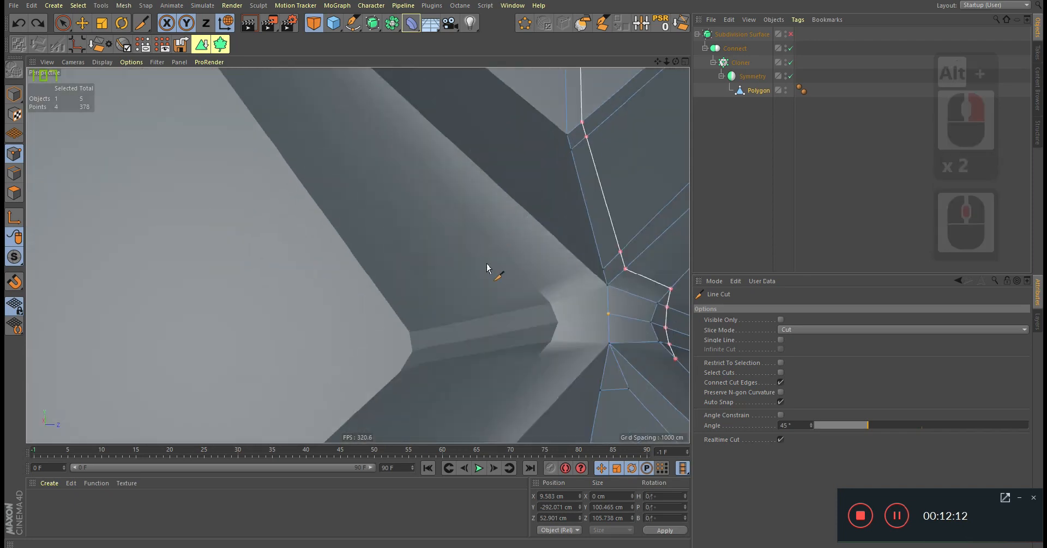
alt+middle_drag(488, 268, 398, 234)
alt+drag(451, 271, 519, 314)
click(512, 291)
click(472, 318)
alt+middle_drag(474, 335, 433, 243)
mouse_move(433, 243)
alt+mouse_down()
mouse_move(419, 209)
mouse_move(431, 190)
mouse_move(416, 237)
alt+mouse_up()
Remove the short edge running from the cut to the symmetry axis on the face below the junction.
key(space)
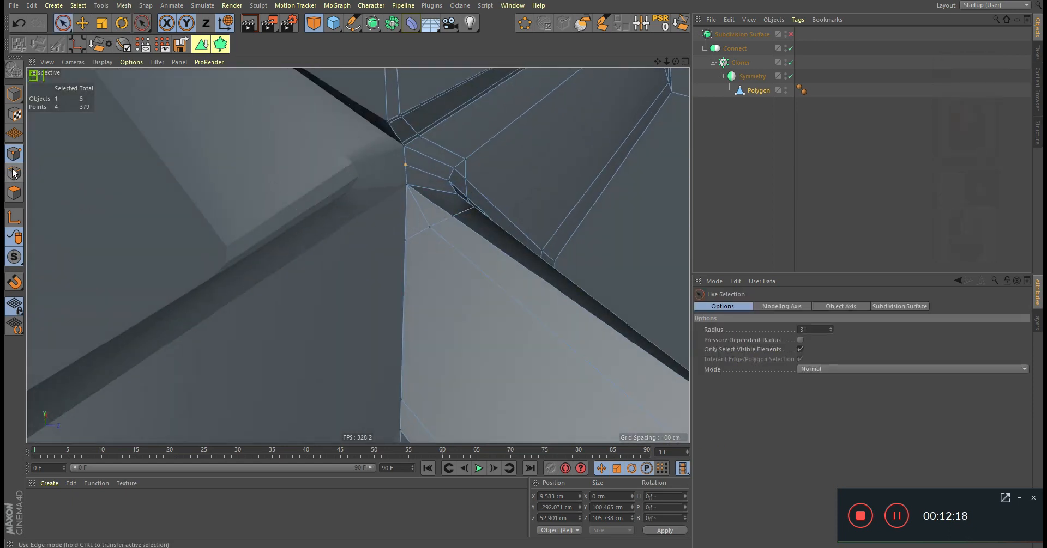
click(14, 173)
click(423, 239)
click(681, 23)
mouse_move(430, 236)
alt+mouse_down()
mouse_move(416, 310)
mouse_move(429, 240)
alt+mouse_up()
Line-cut a new edge from the end of the previous cut up to the symmetry axis.
key(k)
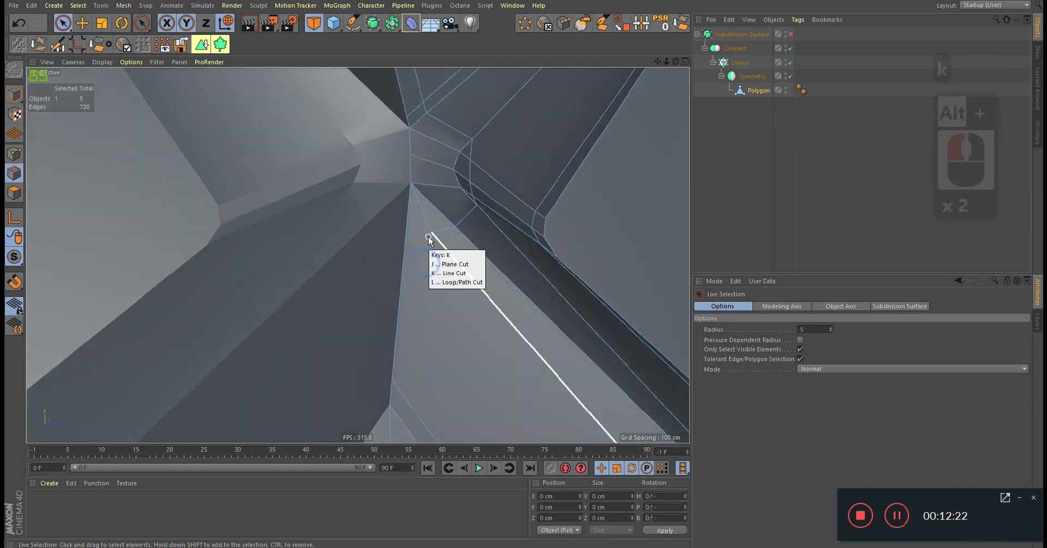
key(k)
click(431, 233)
click(410, 209)
key(Escape)
alt+right_drag(423, 217, 447, 229)
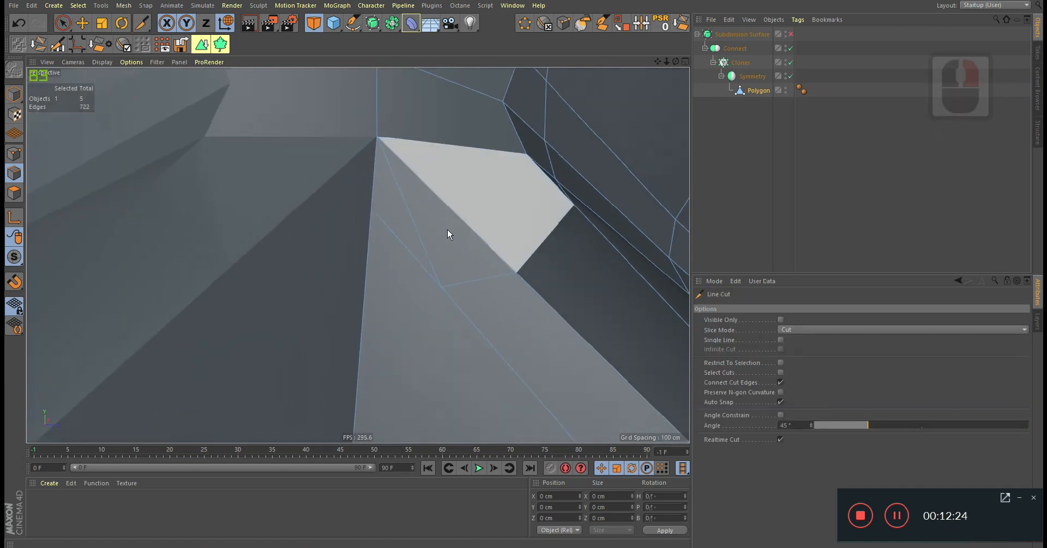
Remove the surplus edge beside the new cut near the symmetry axis, checking the smoothed surface.
key(space)
click(407, 221)
click(790, 34)
click(790, 34)
click(678, 26)
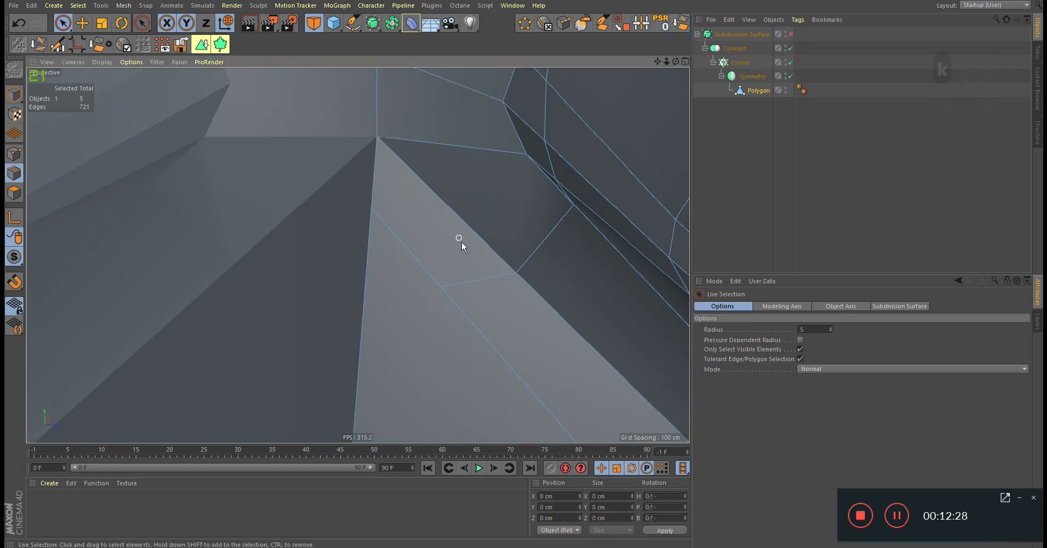
Line-cut in the Right view from the corner vertex down along the symmetry axis to the next groove junction.
key(k)
key(k)
middle_click(457, 266)
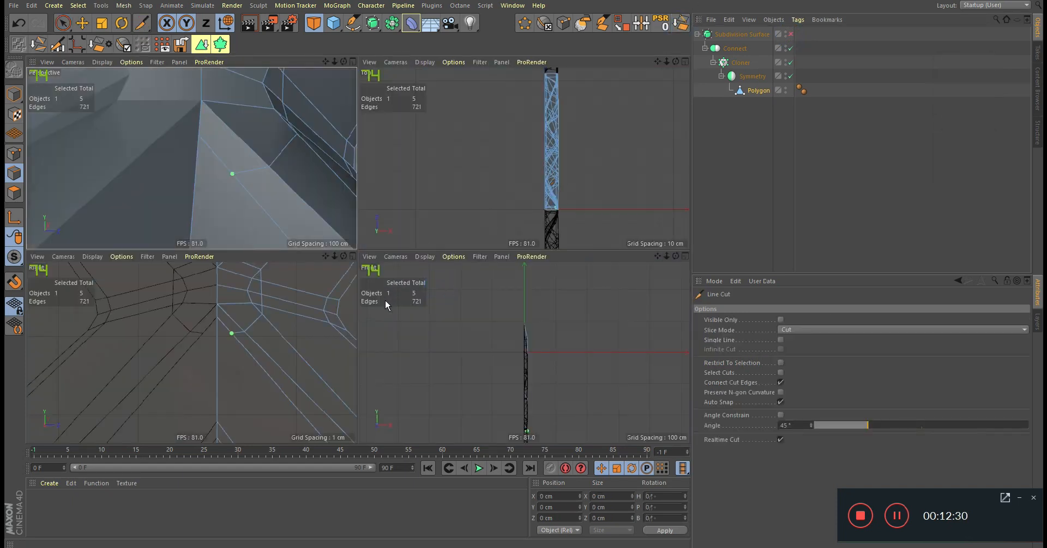
middle_click(203, 339)
scroll(410, 273, down, 3)
alt+middle_drag(457, 270, 473, 175)
alt+right_drag(472, 174, 462, 174)
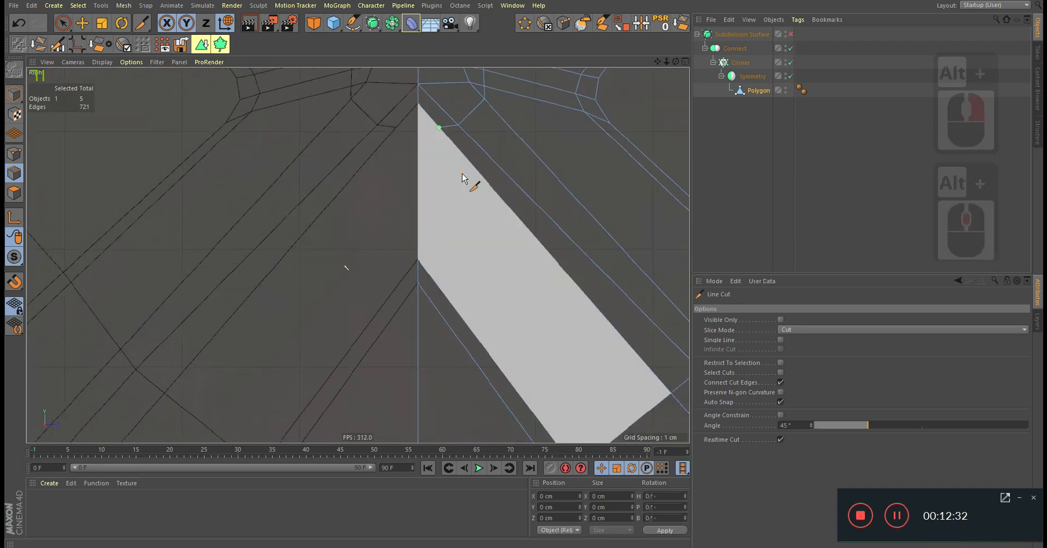
click(439, 128)
scroll(404, 230, down, 4)
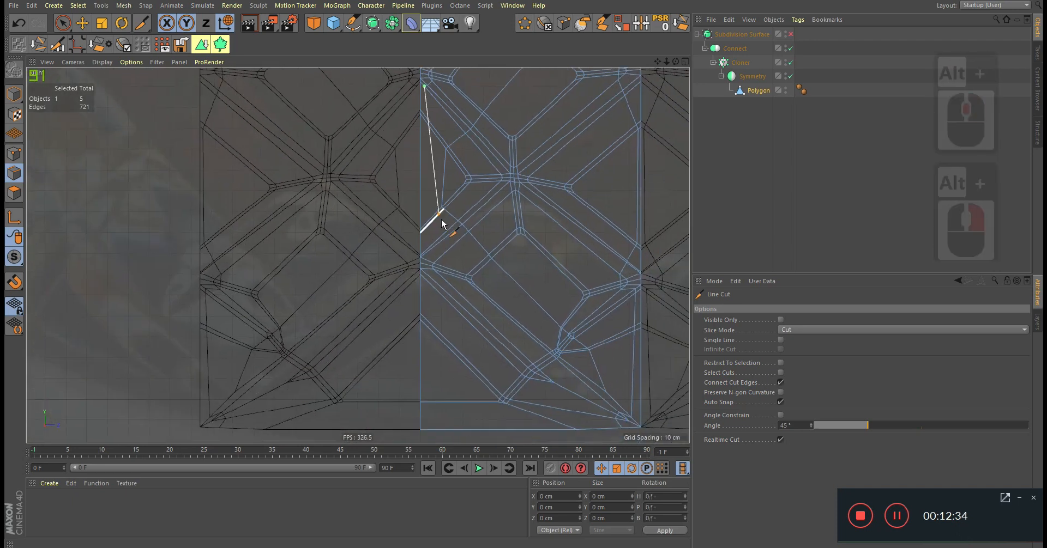
scroll(426, 256, up, 4)
click(429, 289)
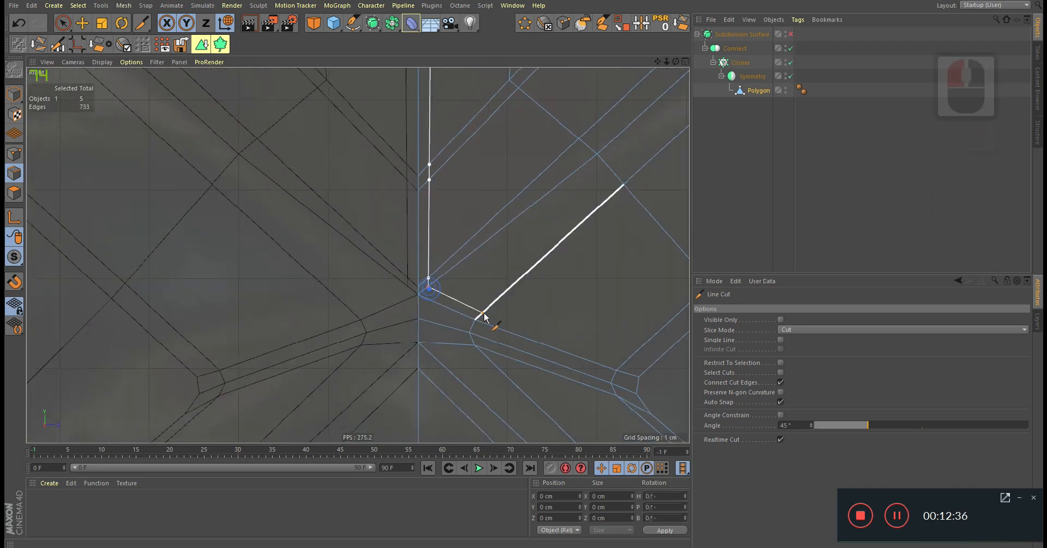
click(481, 313)
Continue the line cut around that junction and down beside the symmetry axis to the panel's lower edge.
alt+middle_drag(467, 393, 438, 83)
click(445, 220)
alt+right_drag(438, 83, 473, 159)
click(448, 197)
alt+middle_drag(482, 292, 468, 139)
click(443, 325)
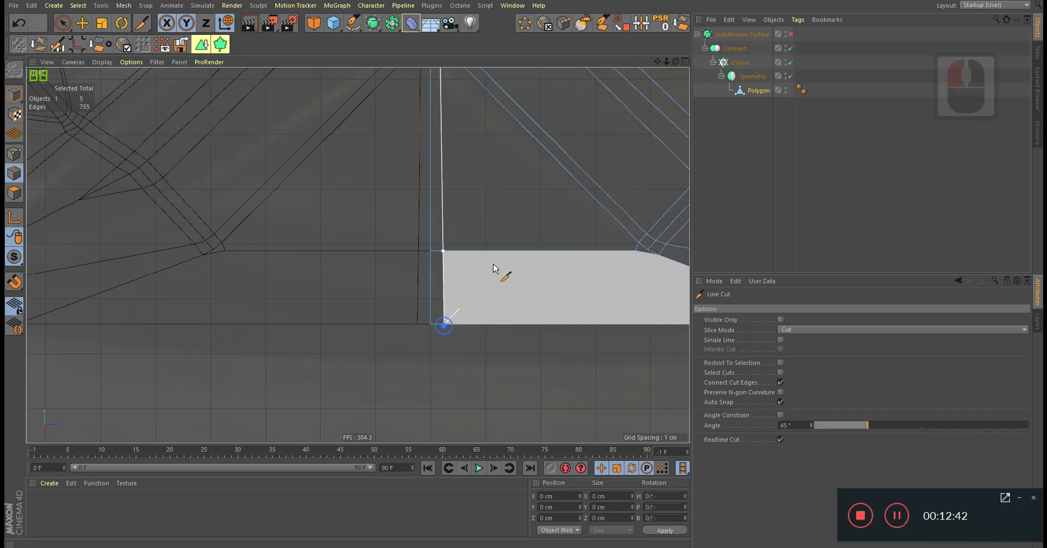
alt+right_drag(494, 267, 531, 205)
key(Escape)
Turn the Subdivision Surface back on in object mode and examine the smoothed pattern in the perspective view.
middle_click(530, 205)
middle_click(157, 181)
alt+drag(367, 180, 376, 211)
alt+right_drag(410, 206, 131, 110)
click(21, 93)
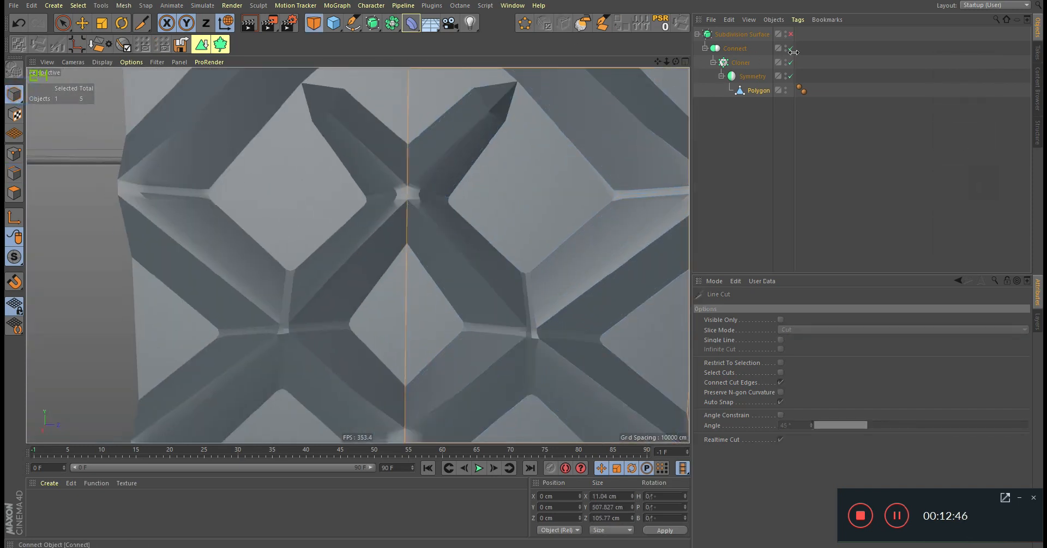
click(791, 34)
alt+right_drag(479, 180, 442, 260)
alt+drag(442, 260, 456, 252)
click(784, 212)
mouse_move(495, 219)
alt+mouse_down()
mouse_move(477, 218)
mouse_move(494, 228)
alt+mouse_up()
alt+right_drag(494, 228, 469, 263)
alt+middle_drag(469, 263, 459, 280)
alt+drag(459, 280, 402, 237)
alt+right_drag(362, 202, 404, 174)
Disable the Cloner and line-cut the Polygon object beside the axis from the central leaf past the panel's upper edge.
click(753, 90)
alt+middle_drag(500, 202, 432, 234)
alt+drag(431, 234, 420, 232)
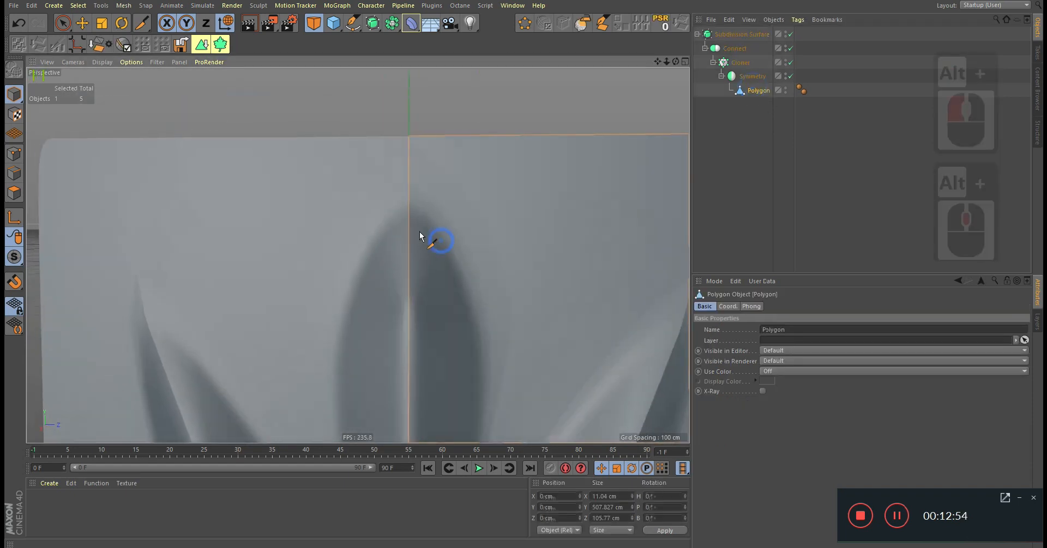
alt+right_drag(420, 231, 468, 217)
click(14, 154)
alt+drag(342, 163, 392, 348)
key(q)
click(407, 344)
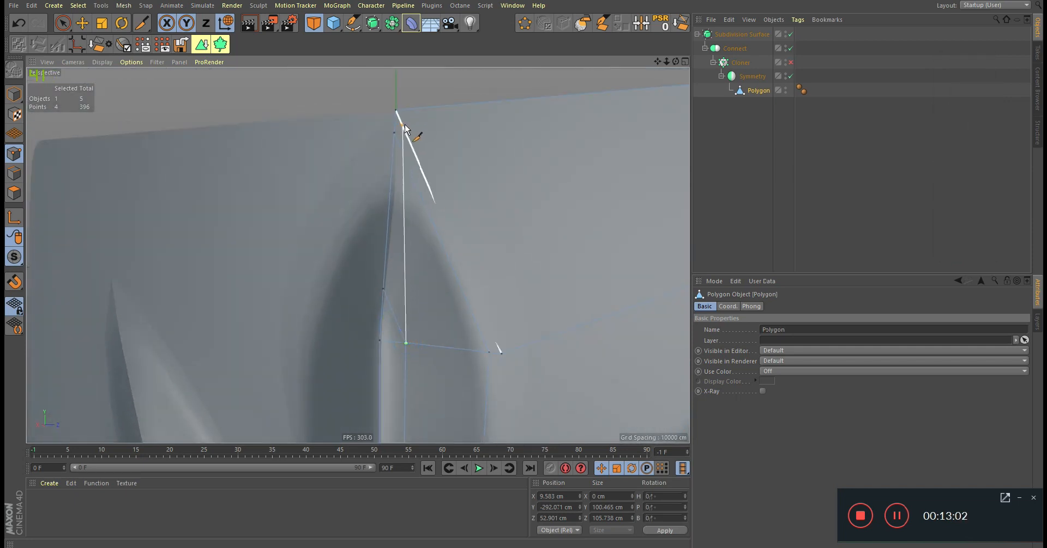
click(416, 95)
key(Escape)
alt+drag(374, 284, 419, 307)
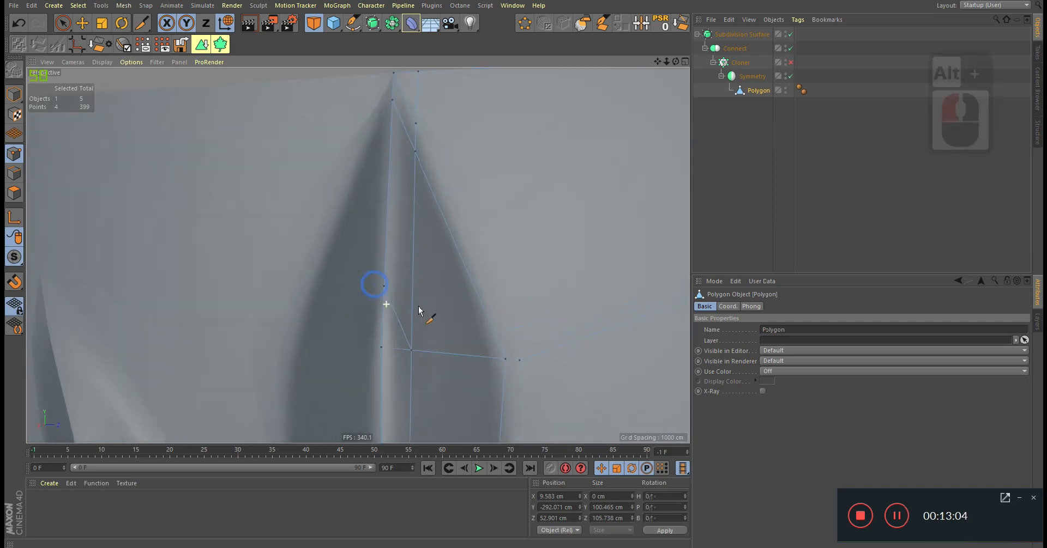
Turn off the Subdivision Surface and weld the two axis points inside the central leaf at the lower point.
key(space)
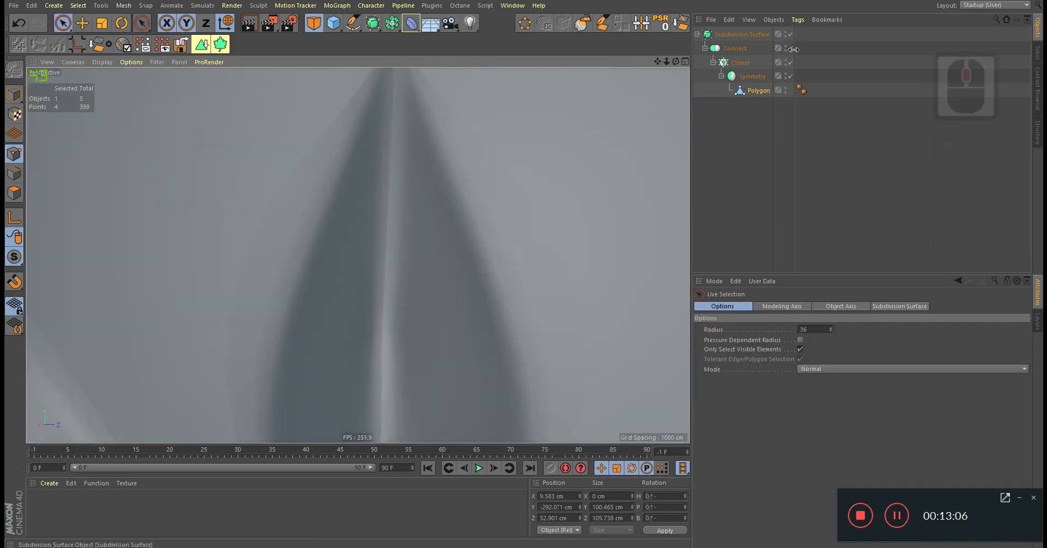
click(791, 34)
drag(380, 284, 364, 352)
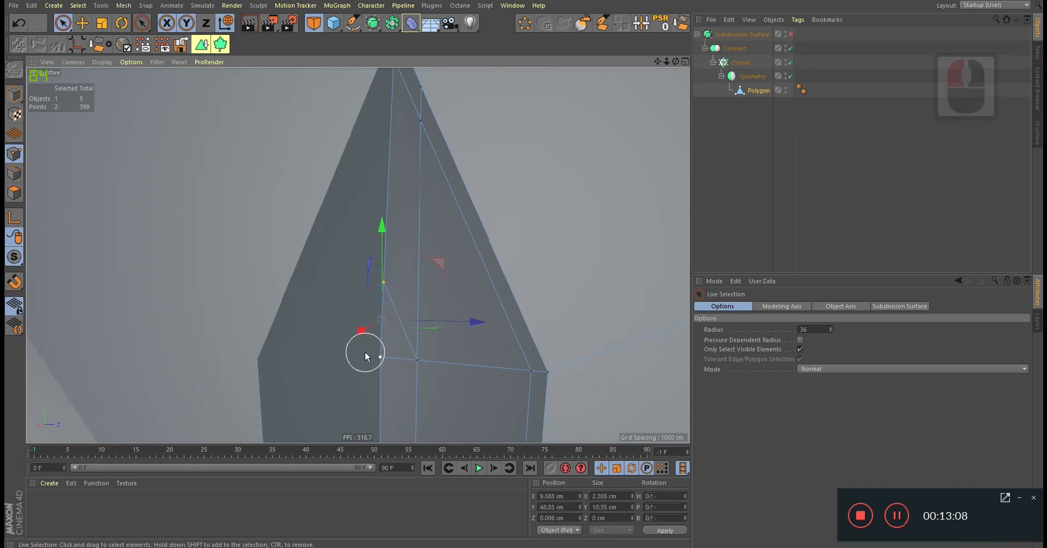
key(m)
key(q)
click(379, 356)
scroll(449, 294, down, 4)
alt+drag(403, 325, 444, 336)
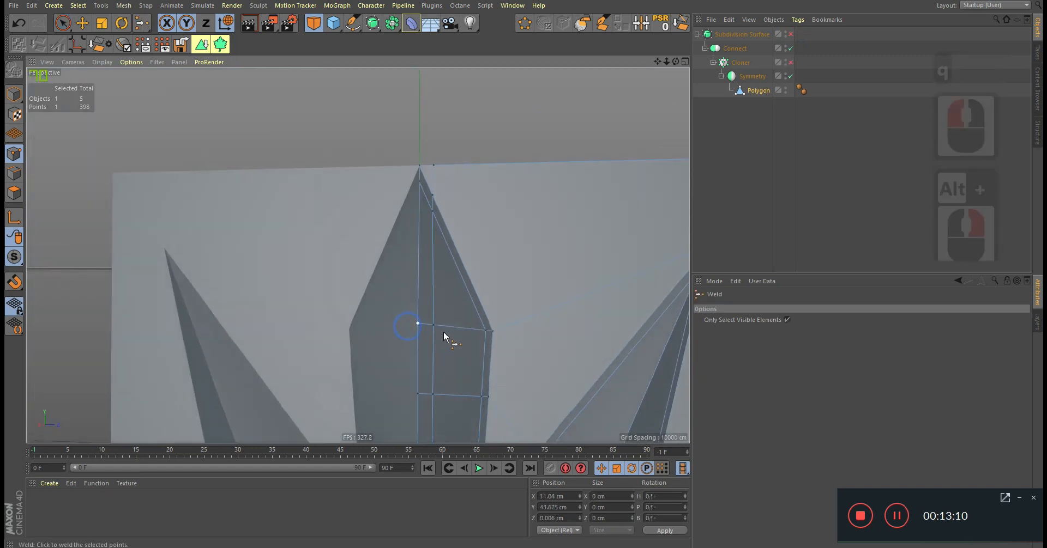
Re-enable the Cloner and Subdivision Surface in object mode and inspect the whole smoothed panel.
click(13, 94)
alt+right_drag(357, 227, 331, 252)
click(791, 62)
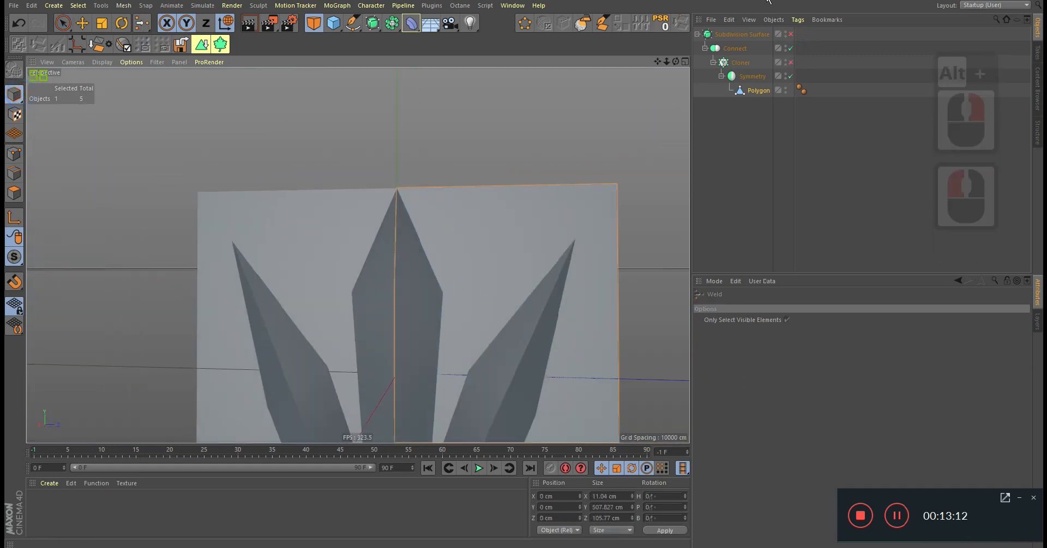
click(789, 63)
click(789, 35)
alt+right_drag(516, 206, 458, 222)
alt+middle_drag(458, 221, 400, 199)
click(780, 170)
mouse_move(378, 182)
alt+mouse_down()
mouse_move(402, 199)
mouse_move(391, 193)
alt+mouse_up()
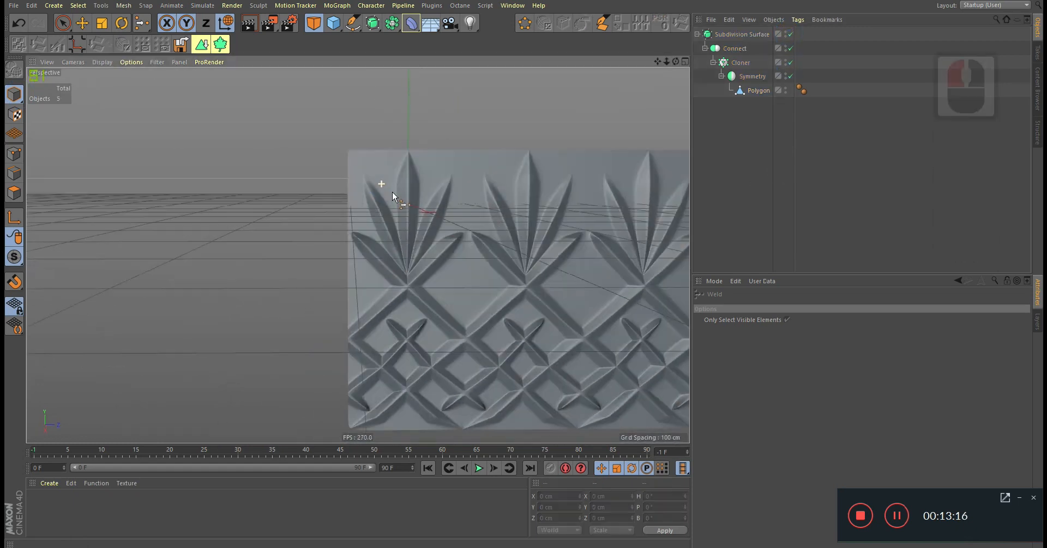
alt+middle_drag(392, 193, 376, 175)
alt+right_drag(431, 214, 401, 214)
alt+middle_drag(443, 226, 430, 214)
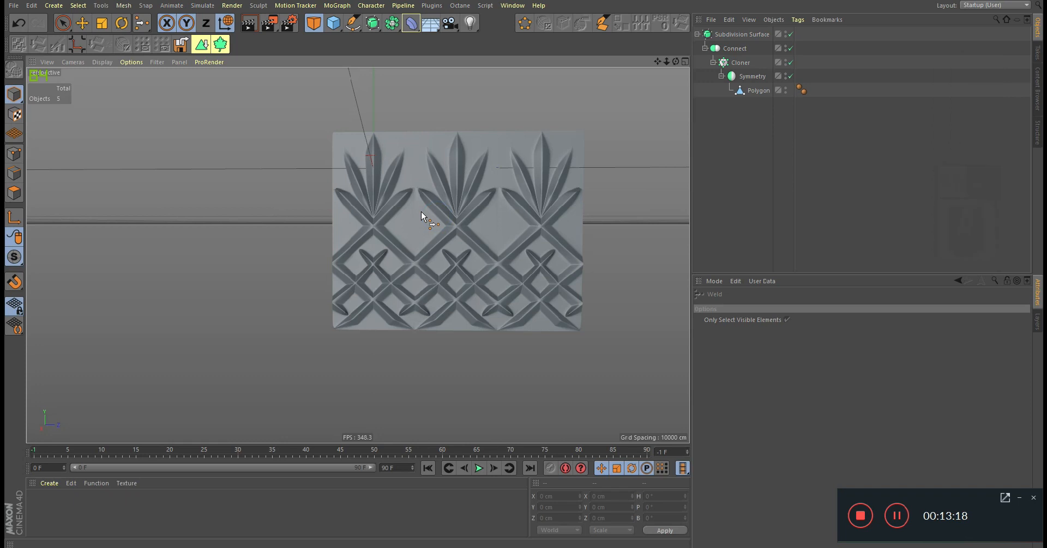
alt+right_drag(405, 222, 414, 225)
mouse_move(414, 225)
alt+mouse_down()
mouse_move(445, 218)
mouse_move(421, 219)
alt+mouse_up()
Lower the transparency of the whisky tumbler background picture in the Right view and compare the pattern with it.
middle_click(421, 220)
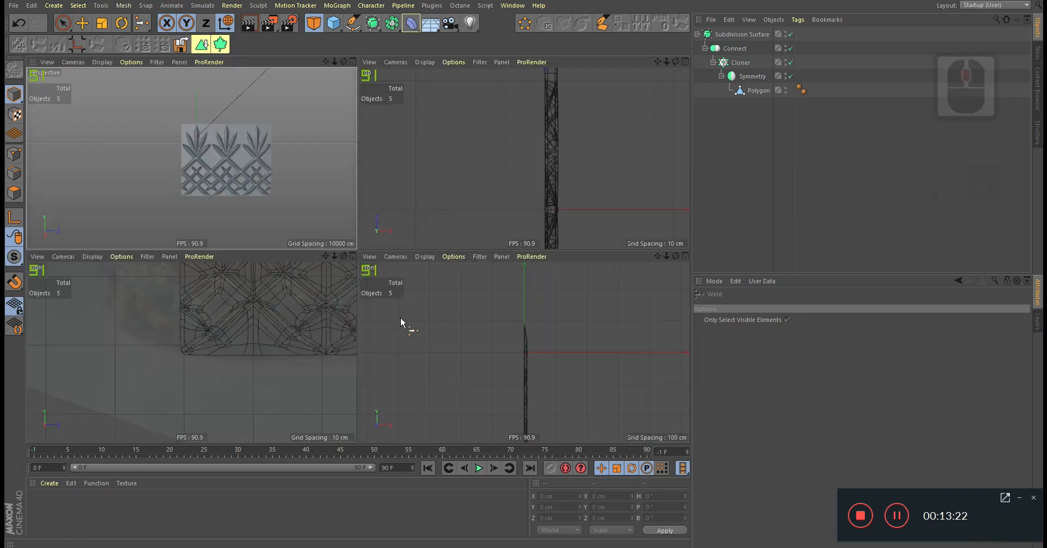
middle_click(333, 322)
alt+right_drag(488, 256, 407, 261)
alt+middle_drag(407, 261, 364, 345)
key(shift+v)
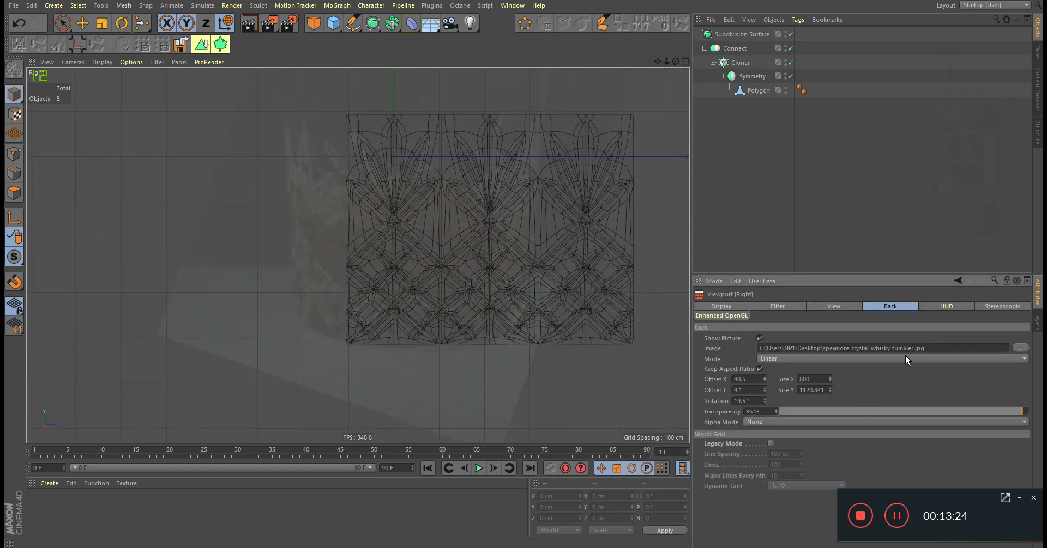
drag(976, 413, 791, 412)
alt+middle_drag(498, 259, 470, 311)
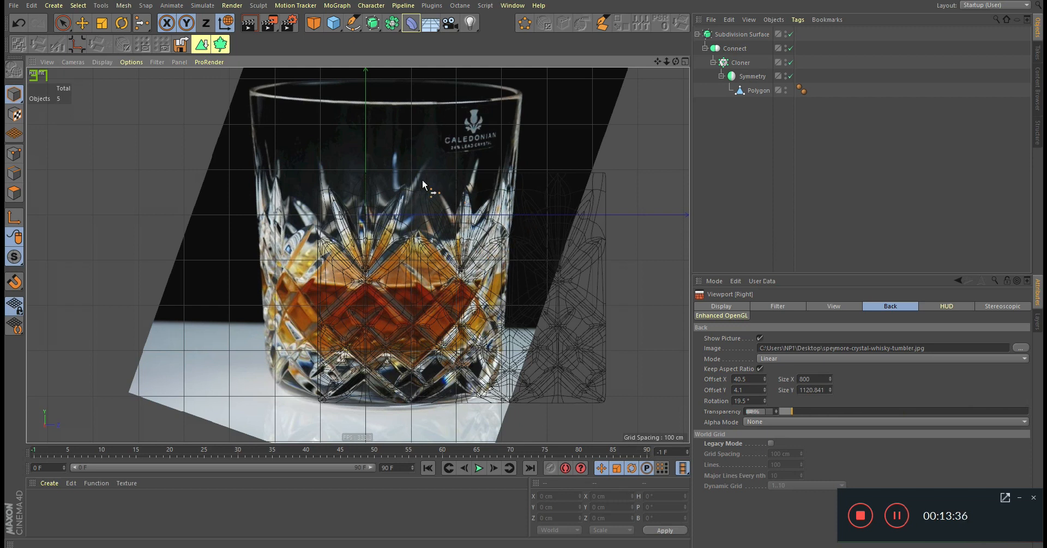
middle_click(270, 187)
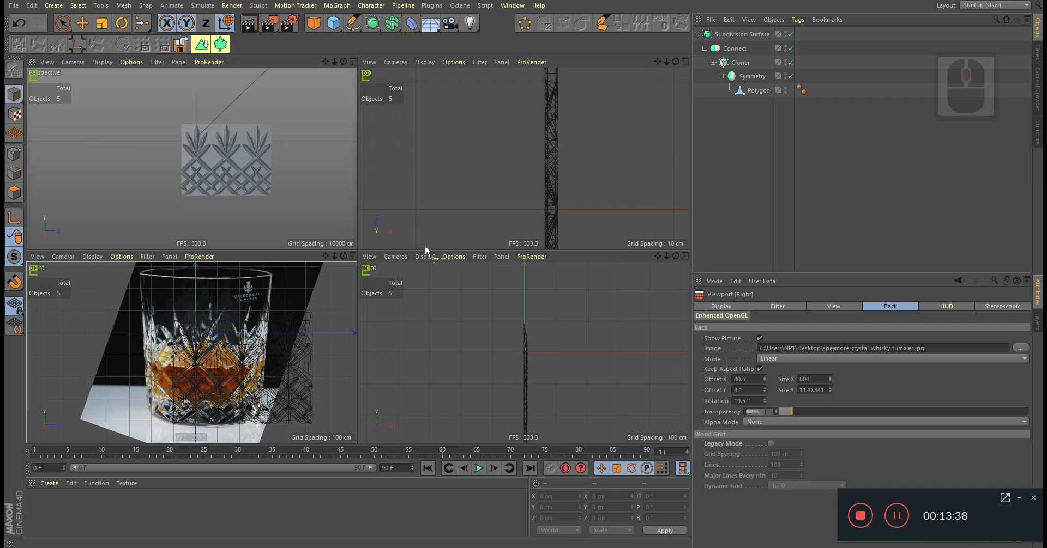
middle_click(420, 220)
scroll(456, 248, up, 3)
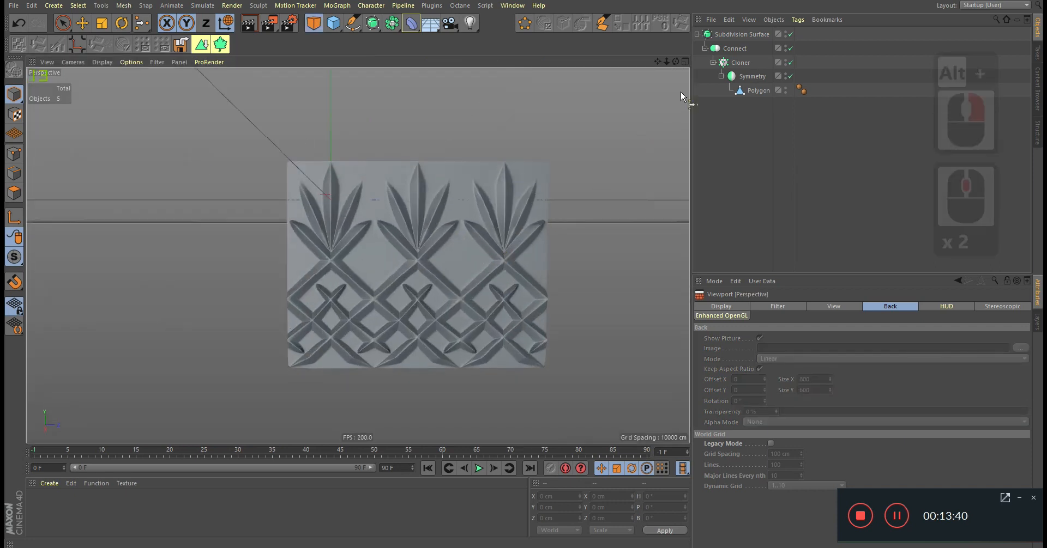
Set the Cloner's count to 8 copies of the cut-crystal pattern.
click(740, 62)
click(754, 377)
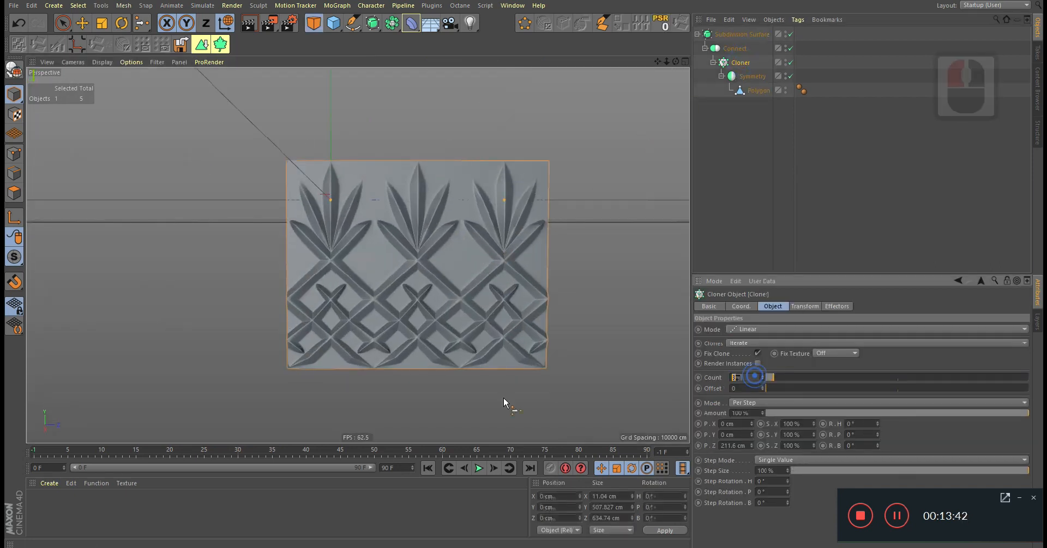
text(8)
key(Return)
alt+right_drag(511, 260, 470, 296)
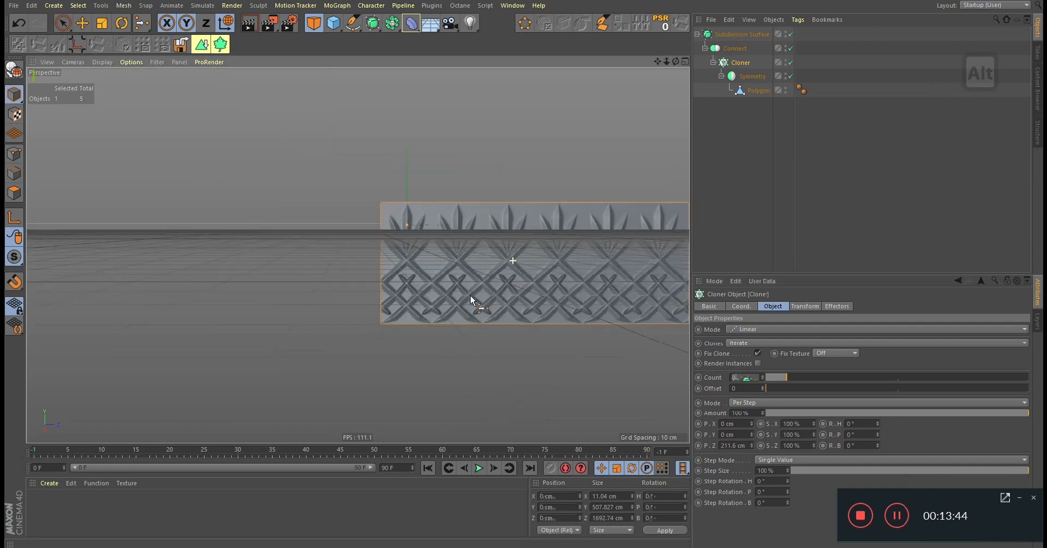
Compare the widened pattern with the tumbler picture in the Right view and examine the whole panel in perspective.
alt+middle_drag(524, 256, 425, 304)
alt+drag(425, 307, 442, 323)
middle_click(442, 322)
middle_click(289, 376)
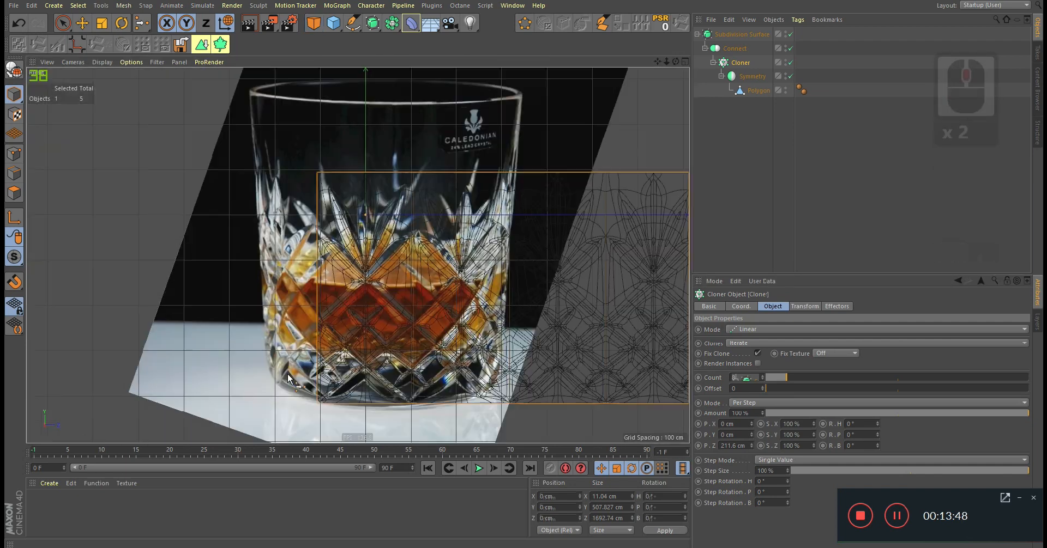
middle_click(289, 221)
middle_click(297, 231)
alt+right_drag(428, 278, 437, 306)
alt+middle_drag(437, 306, 447, 283)
alt+right_drag(447, 284, 655, 119)
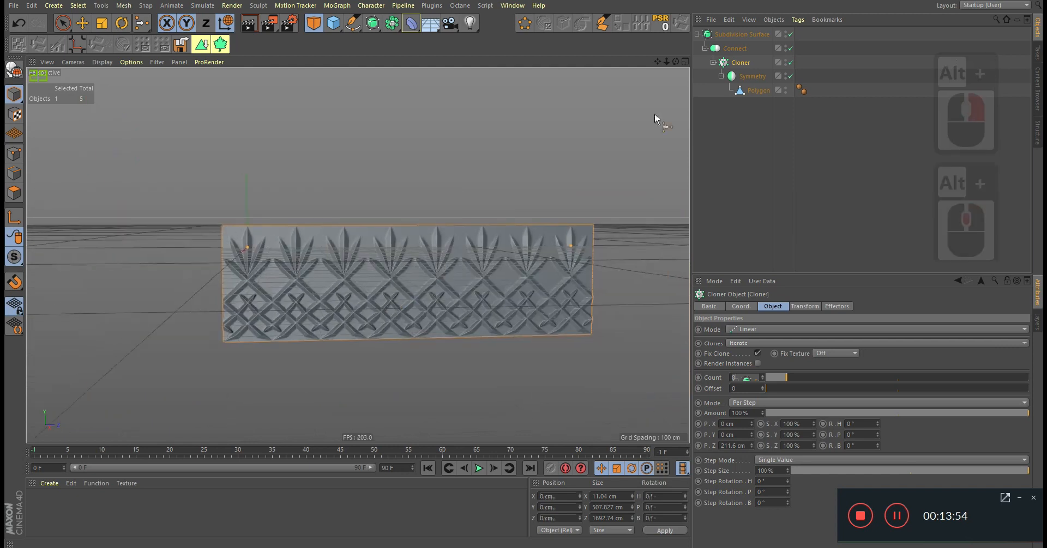
Duplicate the Subdivision Surface hierarchy and group the copy in a null named save.
click(724, 33)
click(696, 34)
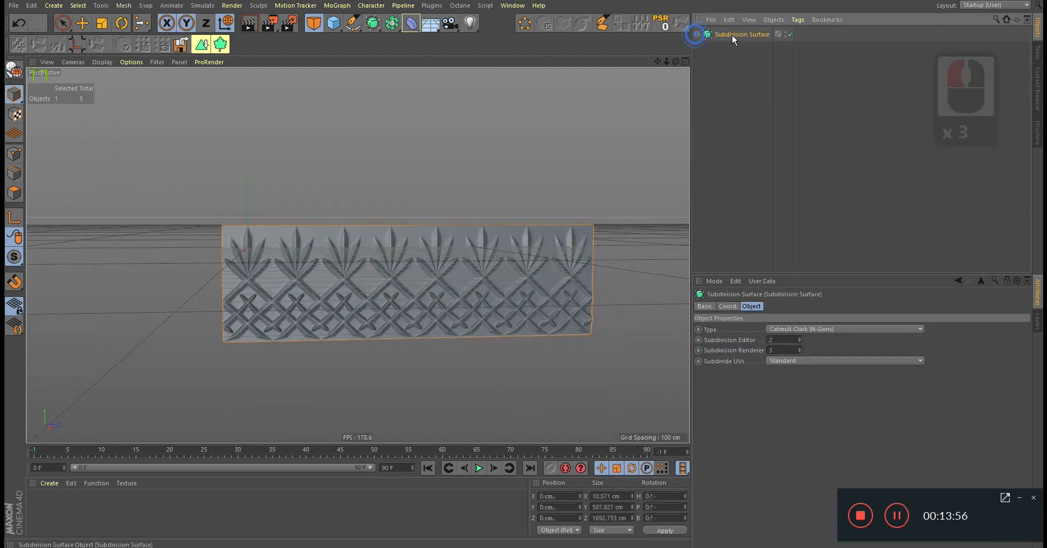
ctrl+drag(733, 35, 731, 126)
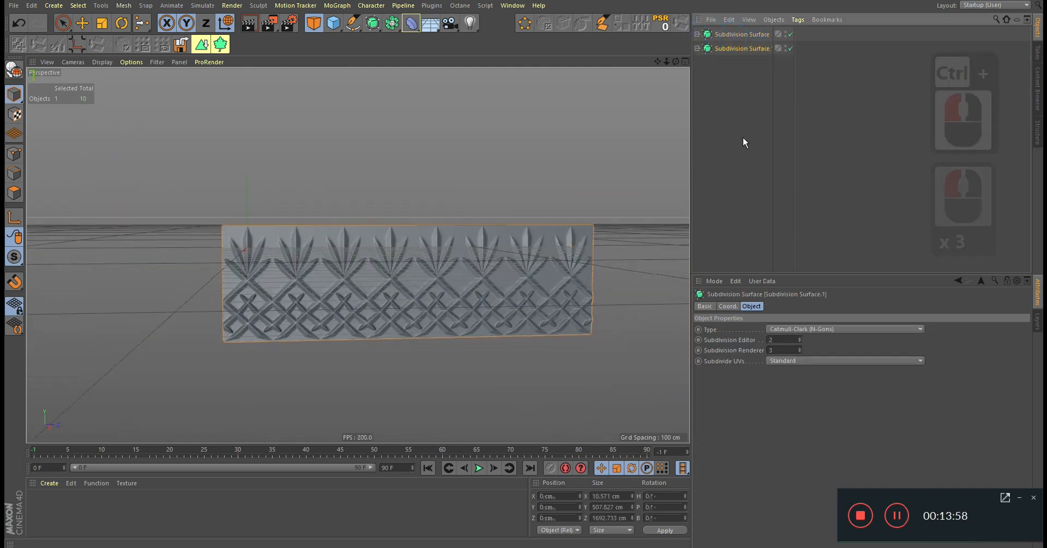
key(alt+g)
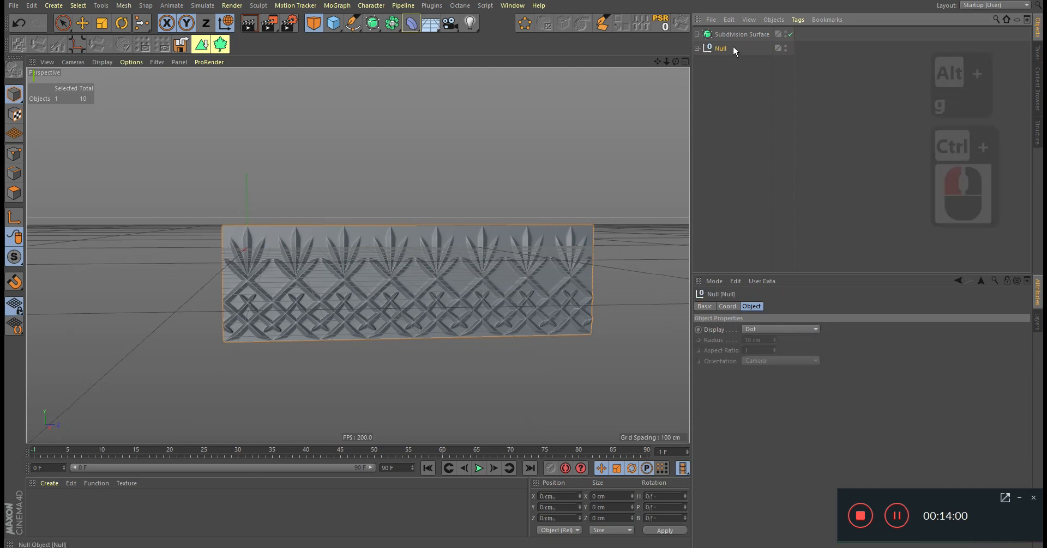
double_click(718, 48)
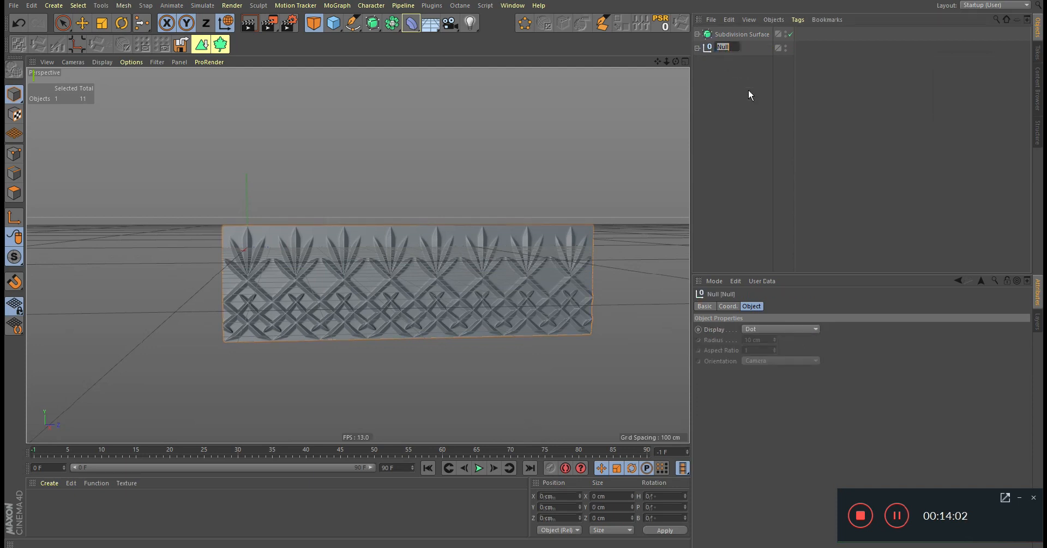
text(save)
key(Return)
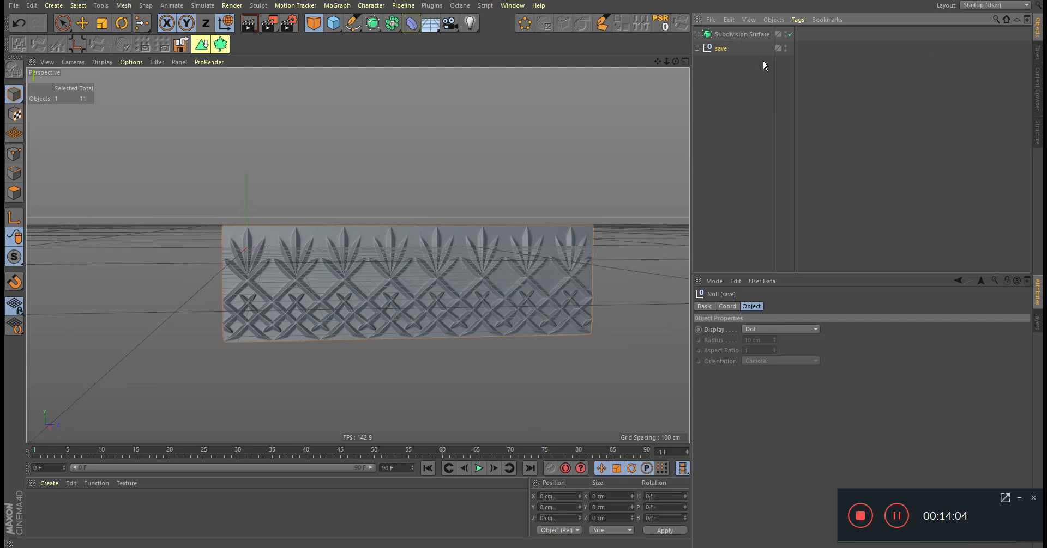
Hide the save group in both the editor and the renderer.
click(785, 47)
click(786, 47)
click(785, 50)
click(784, 51)
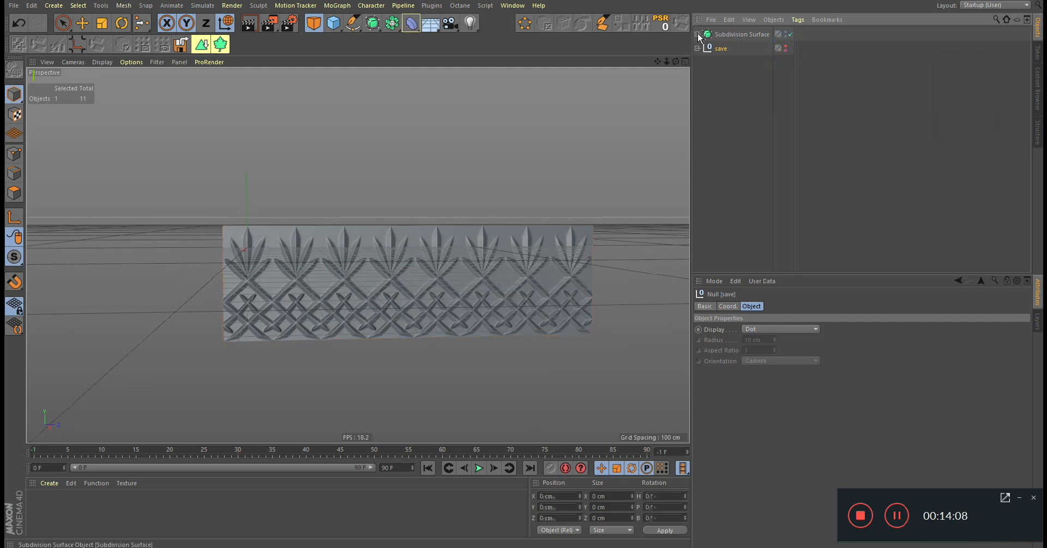
Collapse the Connect hierarchy into a single polygon mesh and move it out of the Subdivision Surface.
click(698, 35)
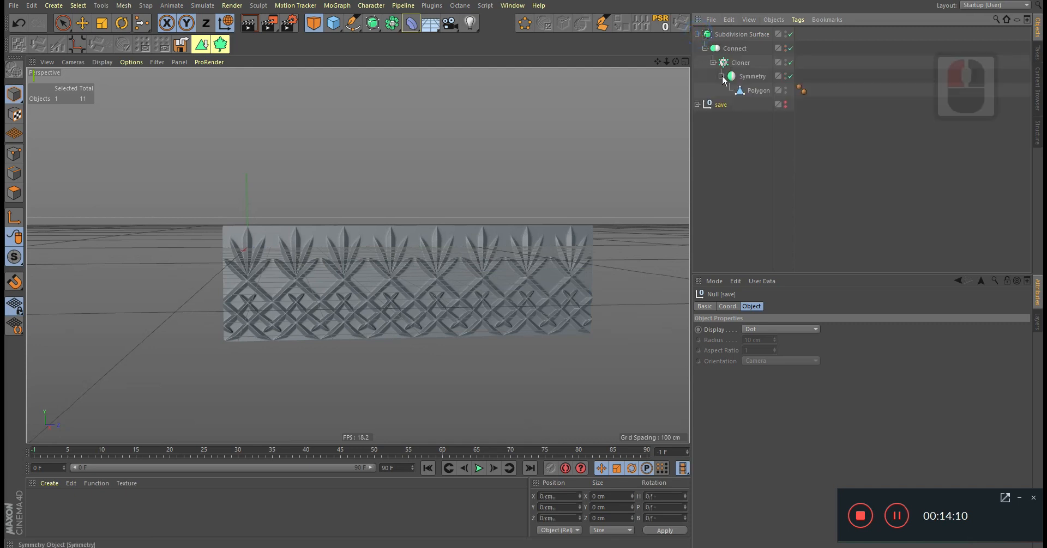
click(734, 49)
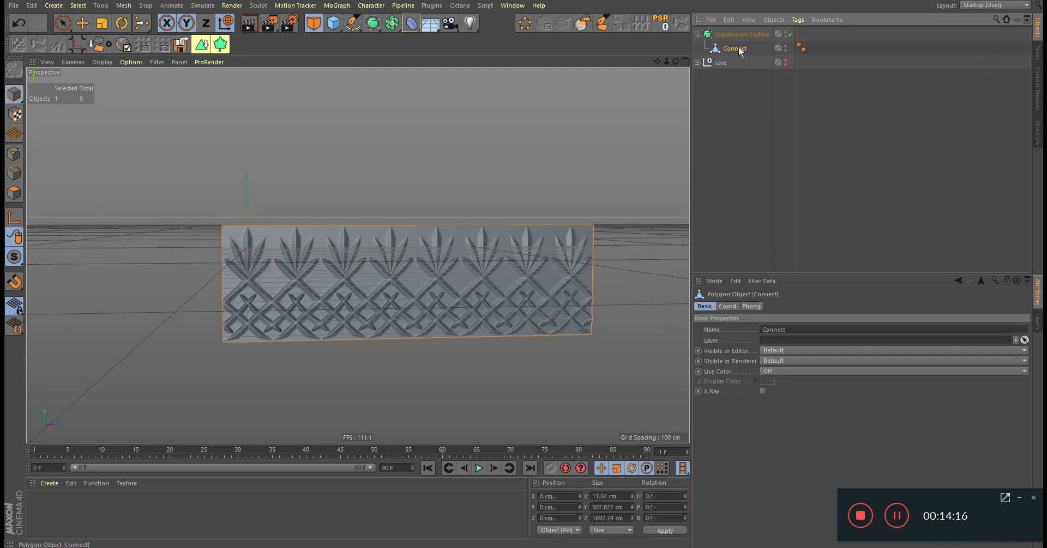
drag(730, 178, 721, 182)
alt+drag(323, 294, 466, 264)
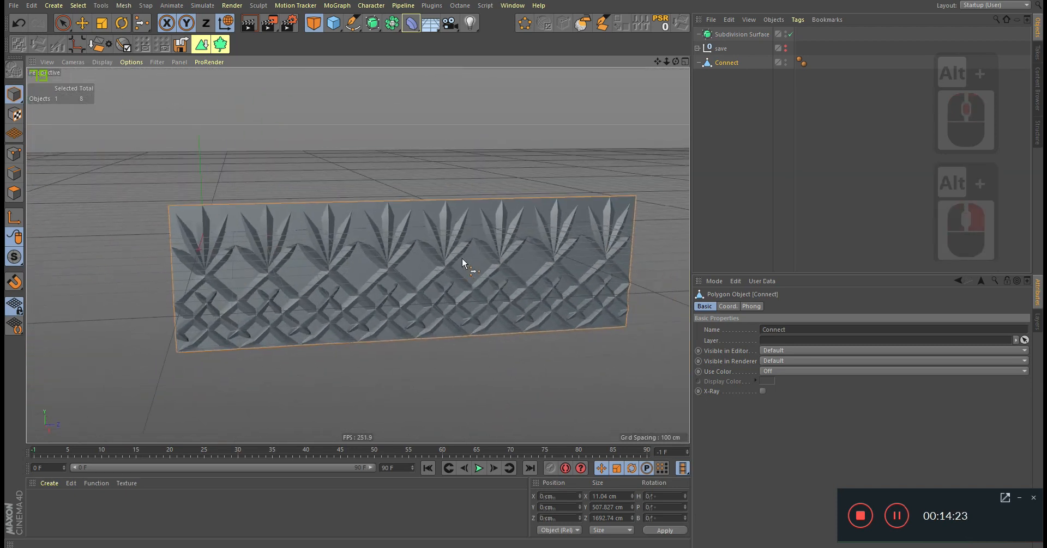
Add a Bend deformer as a child of the Connect mesh, fitted to its size.
shift+click(411, 24)
alt+drag(404, 247, 415, 305)
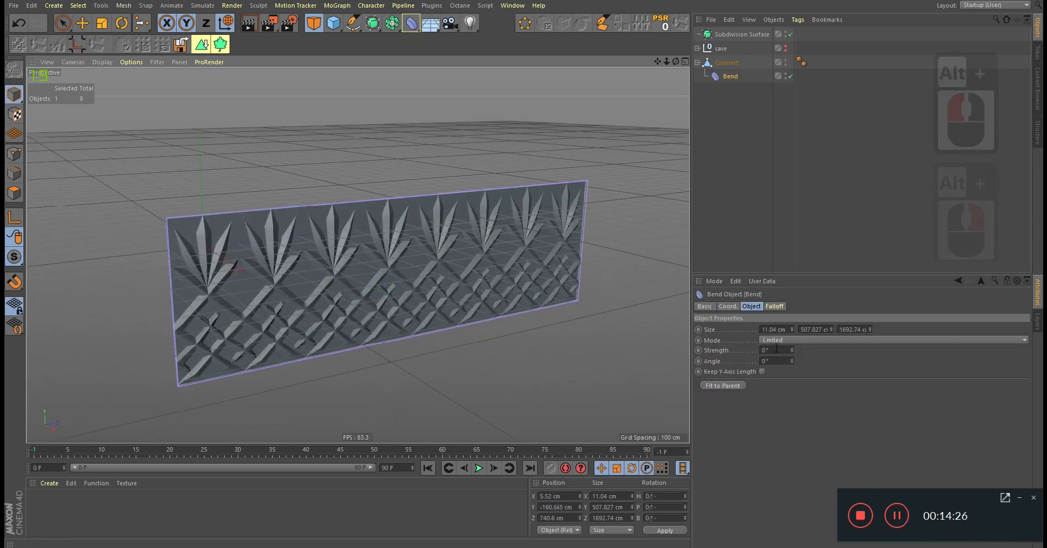
Try bending the panel at different strengths, including with the Bend angle set to 180°.
mouse_move(792, 351)
mouse_down()
mouse_move(829, 351)
mouse_move(785, 371)
mouse_move(792, 332)
mouse_up()
key(ctrl+z)
click(784, 364)
key(ctrl+z)
click(779, 360)
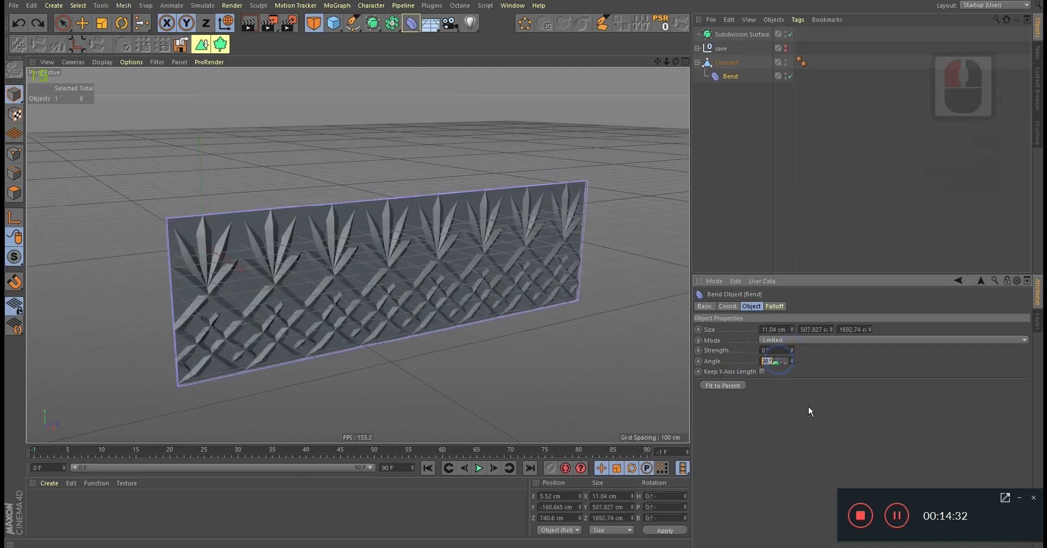
text(180)
click(808, 408)
drag(792, 352, 792, 332)
key(ctrl+z)
alt+drag(515, 286, 491, 276)
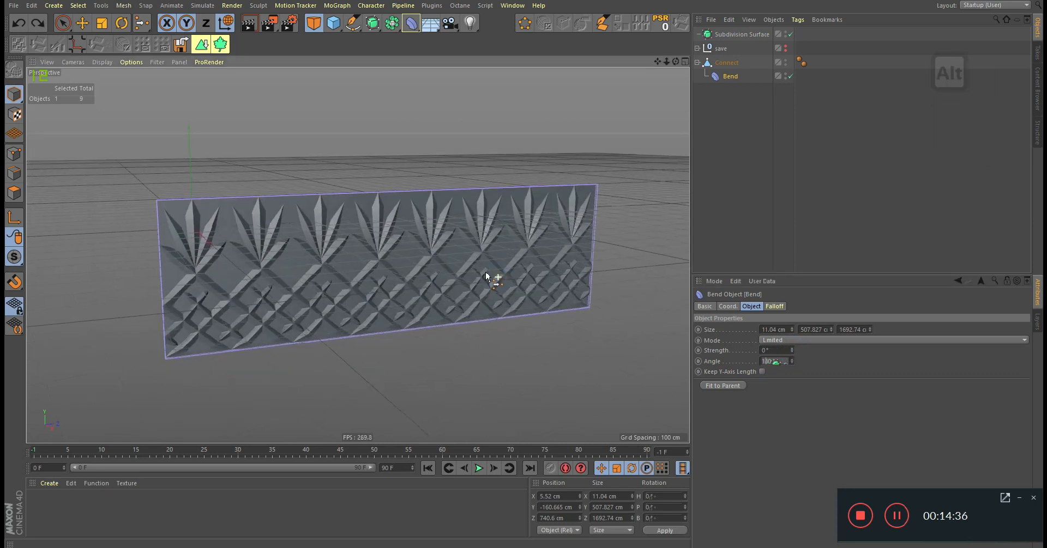
Set the Bend angle to 0° and try a strength change to check the bending direction, undoing the strength.
drag(779, 361, 721, 362)
text(0)
click(794, 415)
drag(792, 351, 777, 342)
alt+drag(256, 276, 219, 310)
alt+drag(345, 254, 250, 260)
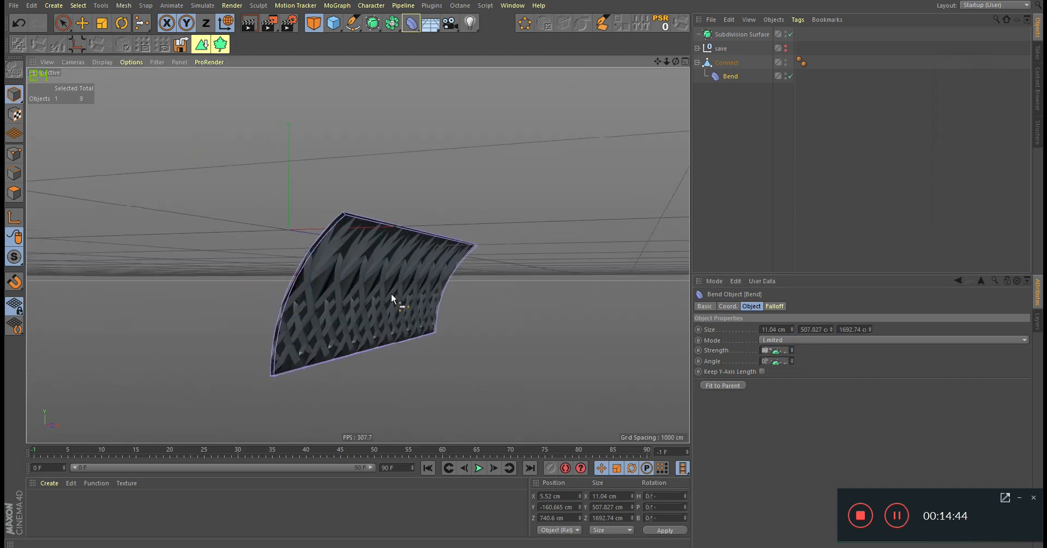
alt+drag(386, 261, 445, 361)
alt+drag(310, 217, 348, 187)
key(ctrl+z)
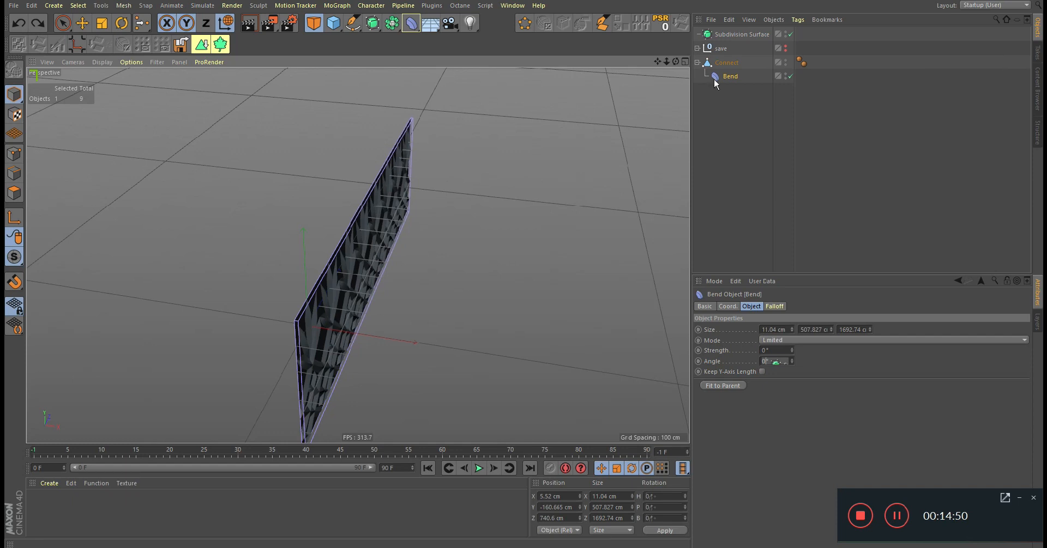
Move the Bend deformer out of the Connect mesh and rotate it to a pitch of -90°.
drag(722, 79, 708, 97)
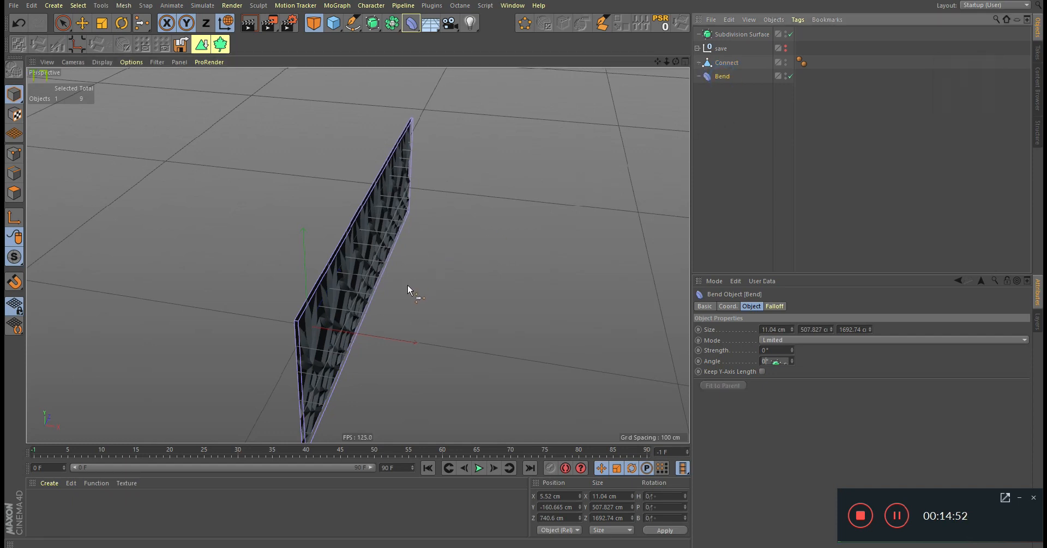
key(r)
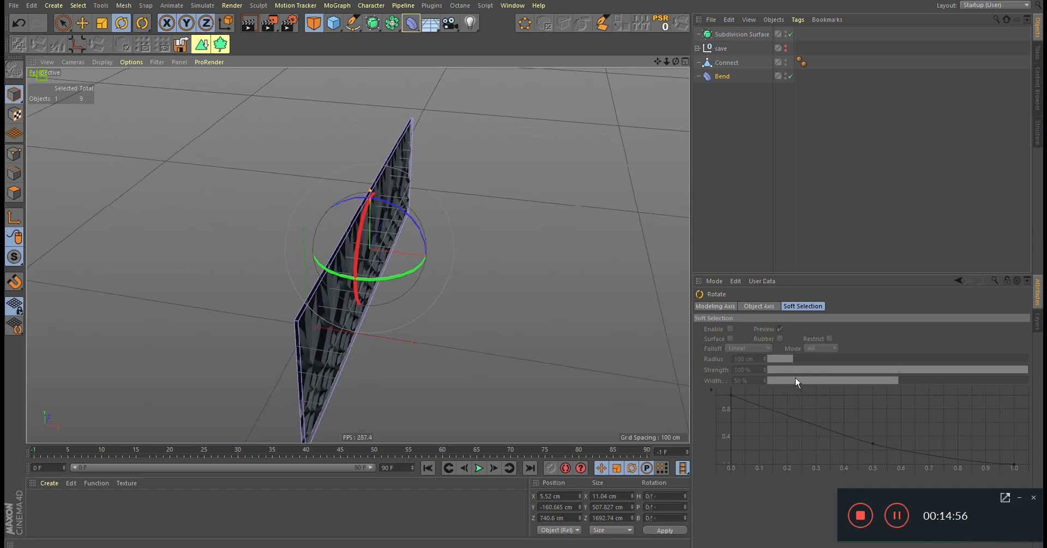
click(724, 77)
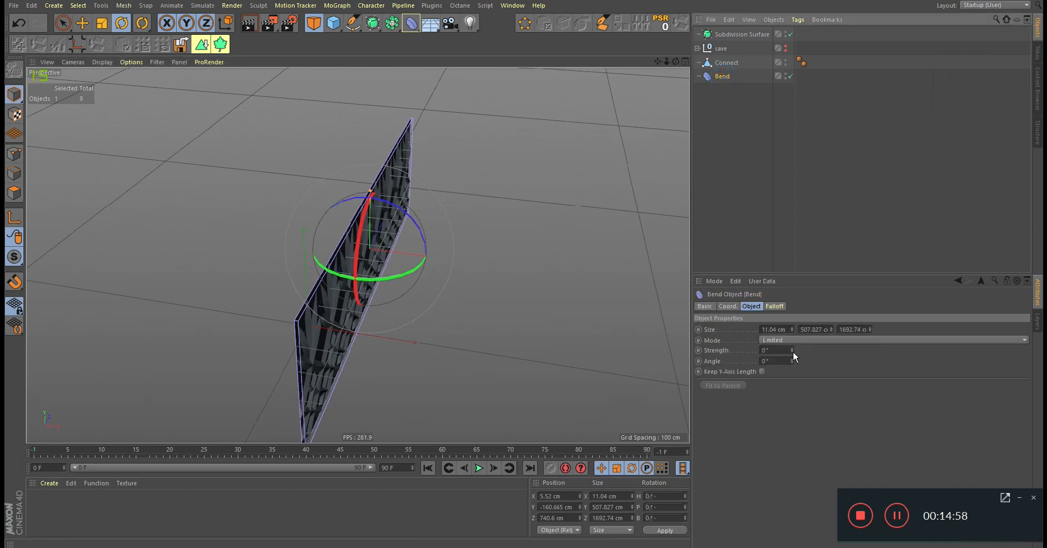
drag(792, 352, 793, 340)
click(720, 82)
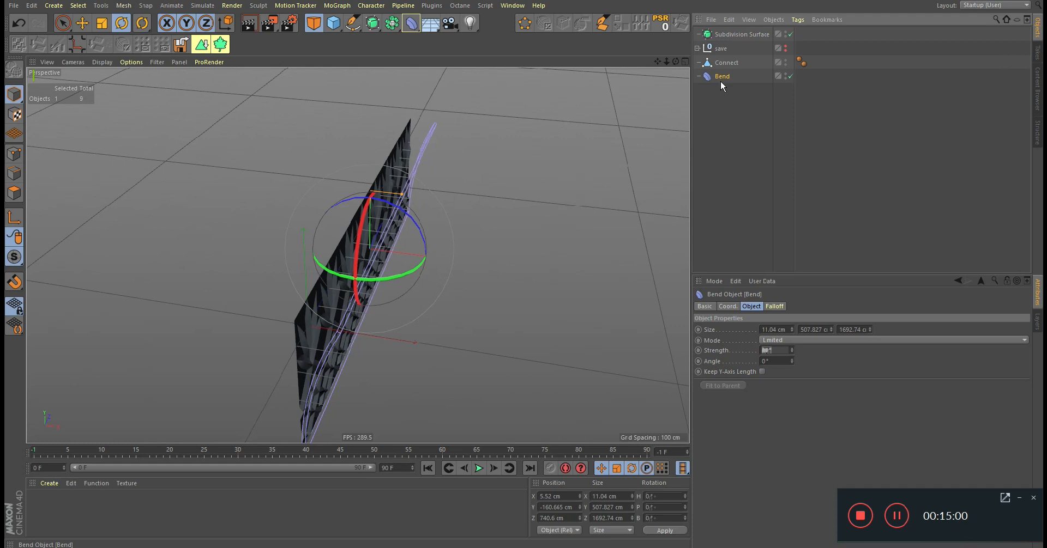
alt+drag(332, 247, 239, 245)
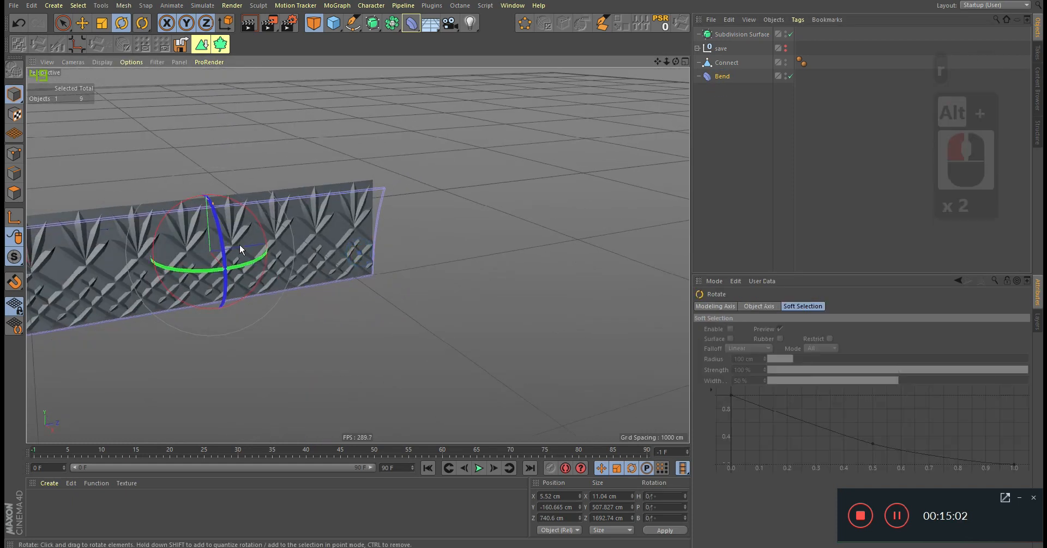
alt+middle_drag(240, 244, 337, 268)
drag(360, 256, 331, 343)
alt+middle_drag(286, 266, 332, 223)
alt+drag(333, 223, 505, 209)
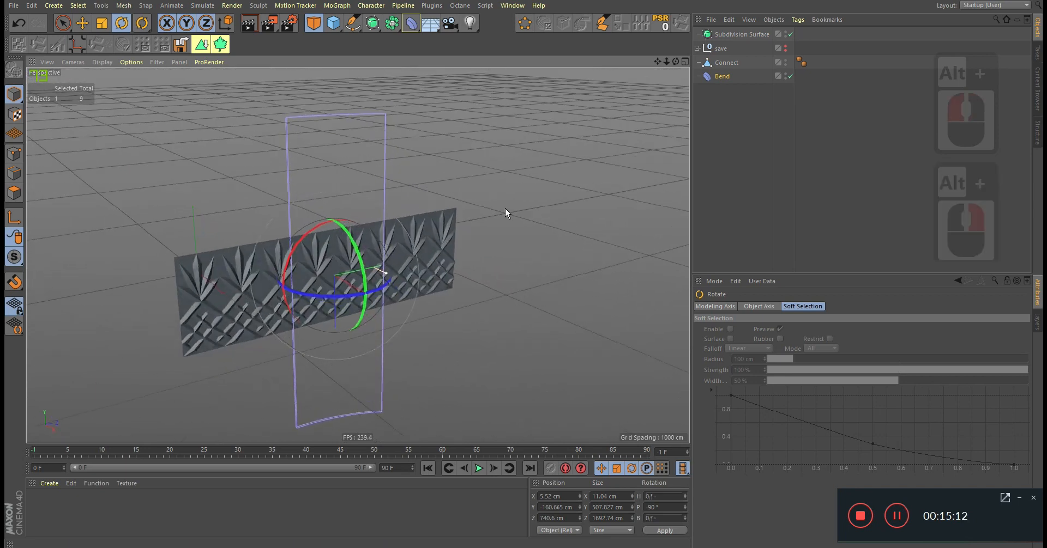
Resize the Bend deformer to 44 × 1698.827 × 515.74 cm to enclose the panel and reset its strength to 0°.
click(720, 77)
drag(791, 328, 815, 326)
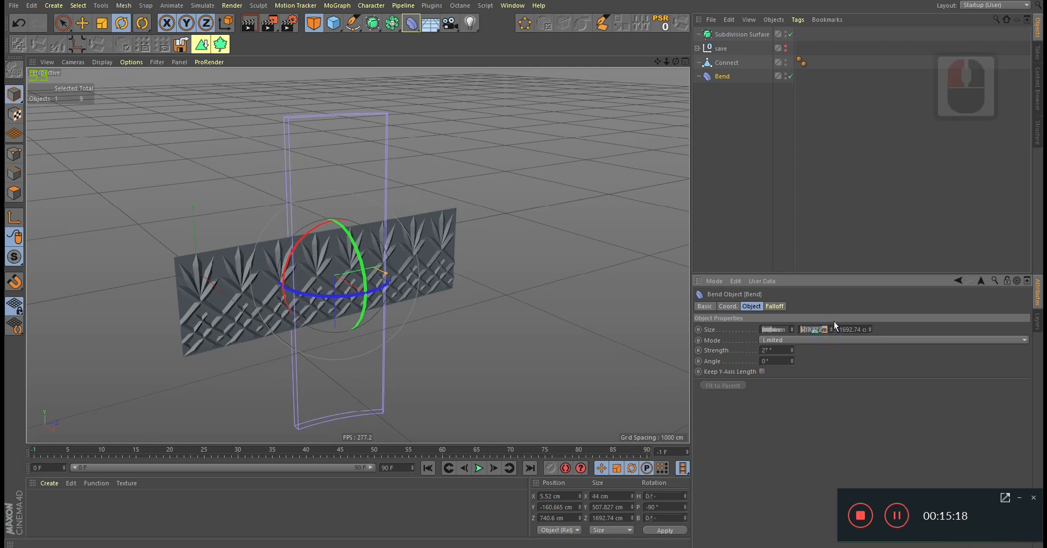
drag(830, 328, 871, 324)
right_click(790, 350)
alt+drag(381, 232, 415, 234)
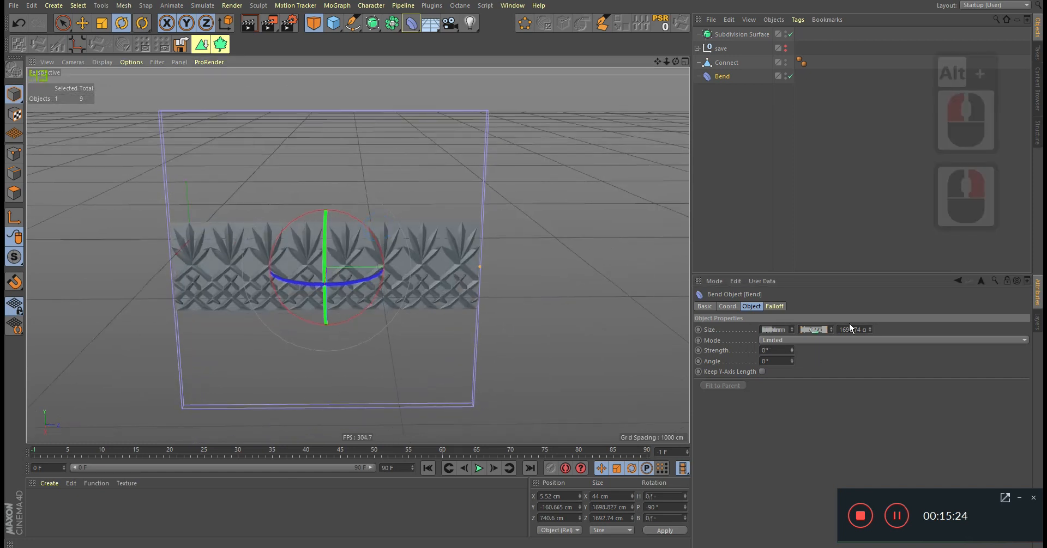
drag(870, 330, 825, 334)
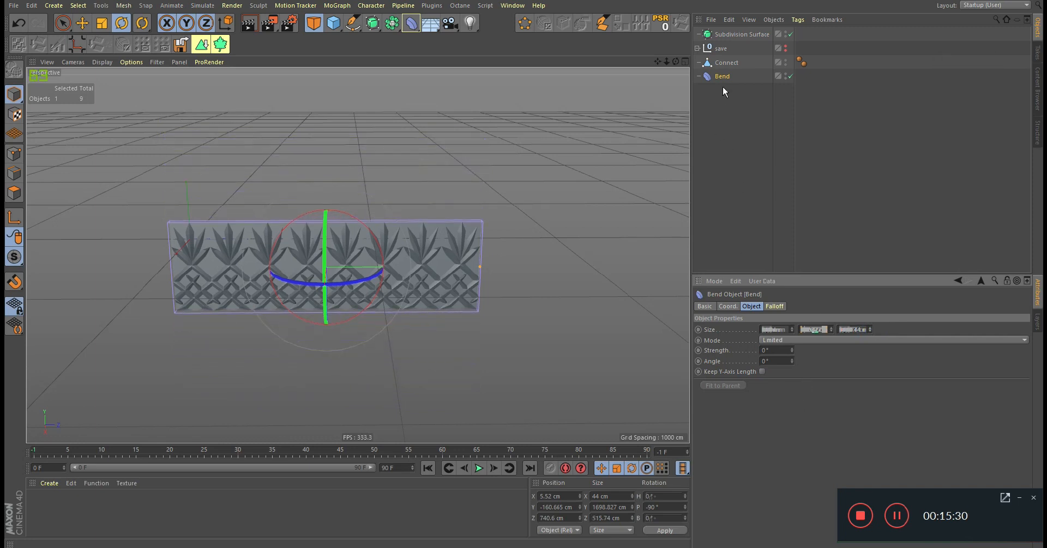
Make the Bend deformer a child of the Connect mesh again and curl the panel into a cylinder with a strength of -357°.
drag(721, 78, 726, 67)
alt+right_drag(479, 239, 537, 248)
alt+drag(472, 258, 436, 246)
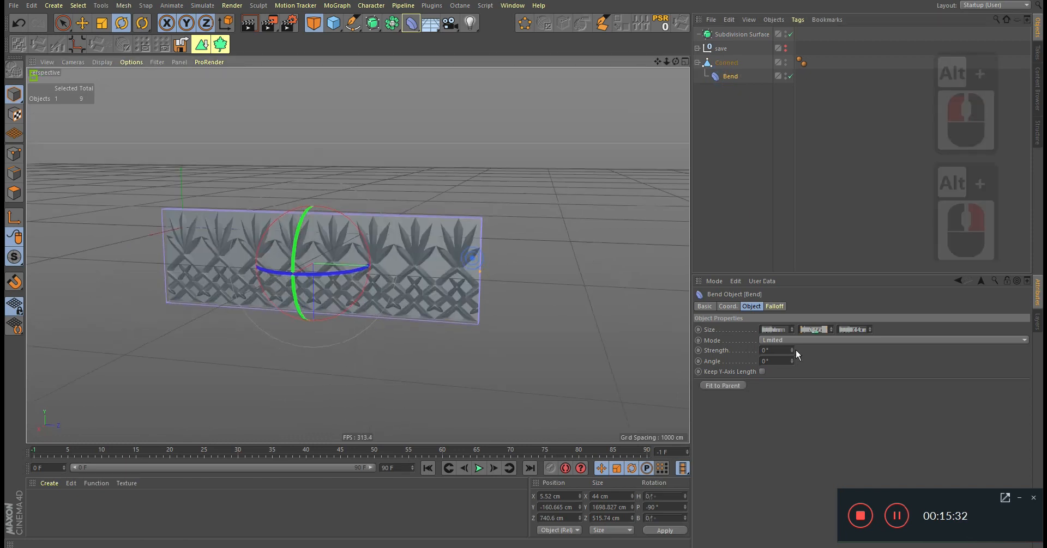
drag(791, 348, 911, 348)
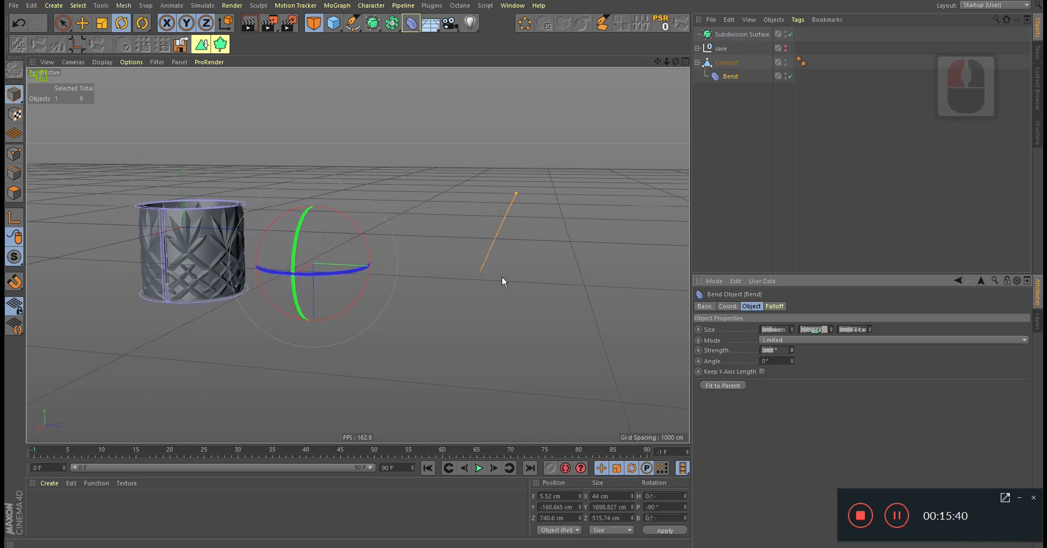
alt+drag(131, 230, 240, 233)
alt+right_drag(240, 234, 312, 221)
alt+drag(251, 218, 358, 342)
alt+right_drag(357, 342, 361, 243)
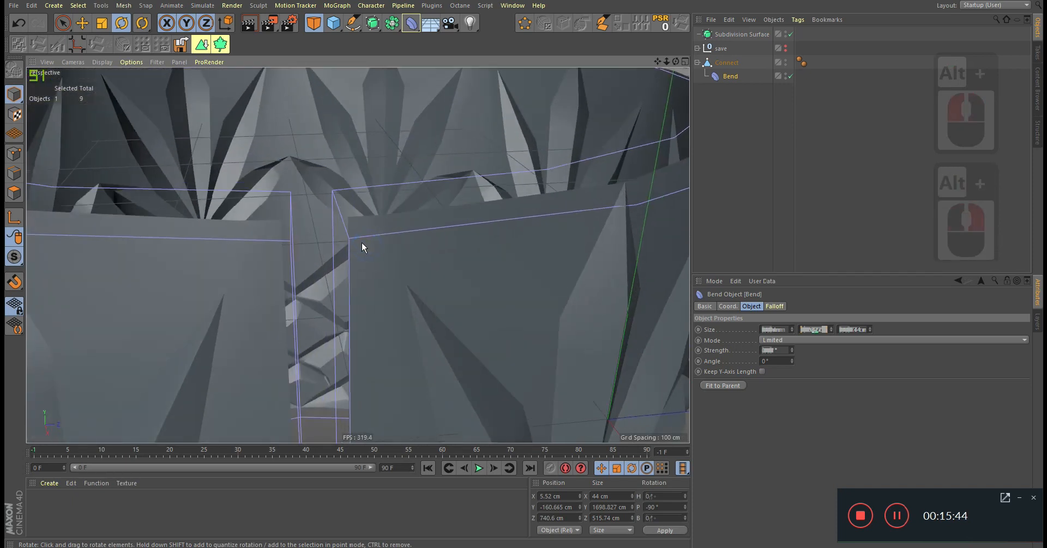
scroll(361, 244, down, 6)
scroll(380, 247, down, 6)
Place the bent Connect mesh under a new Connect generator.
click(718, 61)
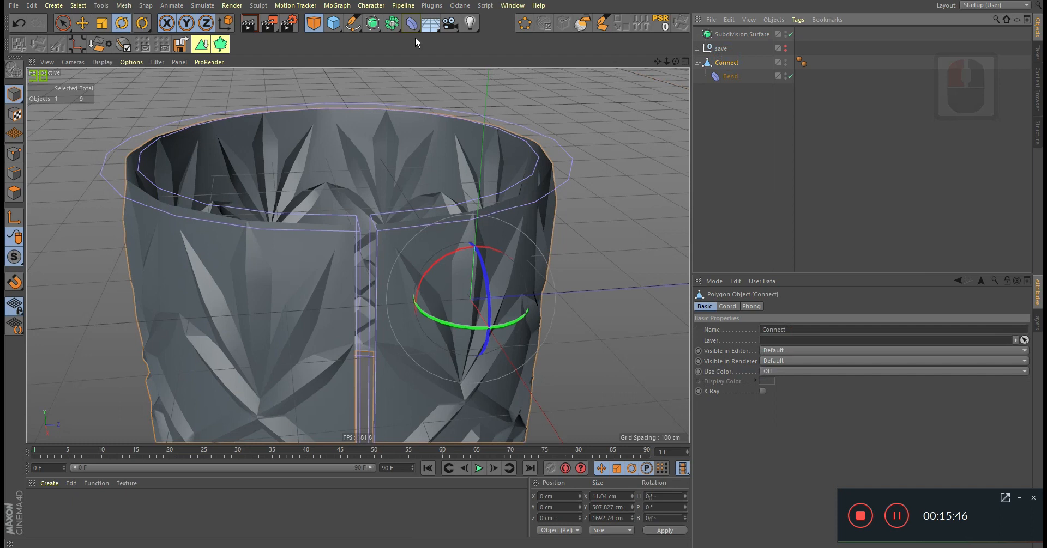
click(394, 24)
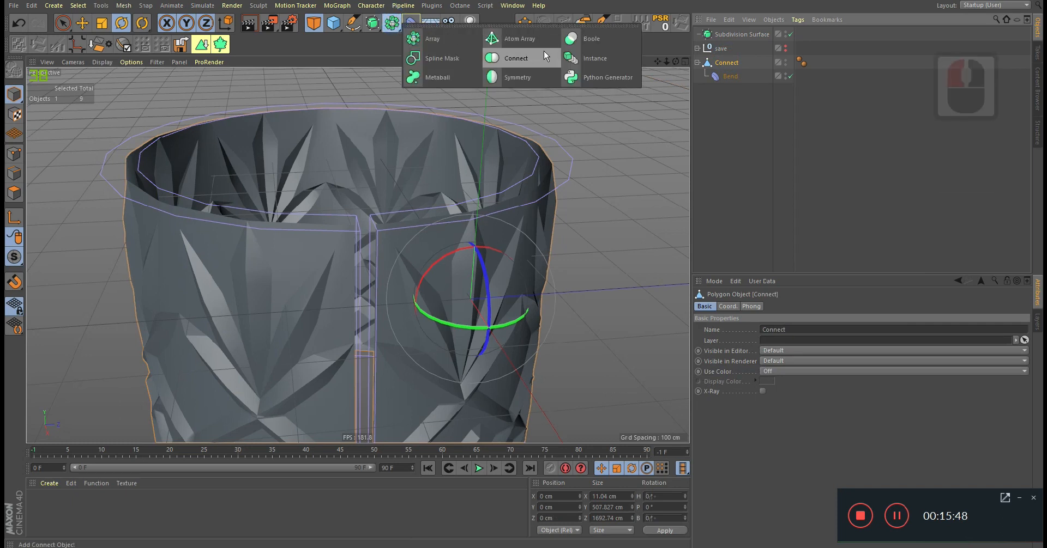
alt+click(517, 67)
alt+right_drag(627, 210, 664, 213)
Adjust the Bend strength to -361.4° to close the open seam of the cylinder.
click(738, 91)
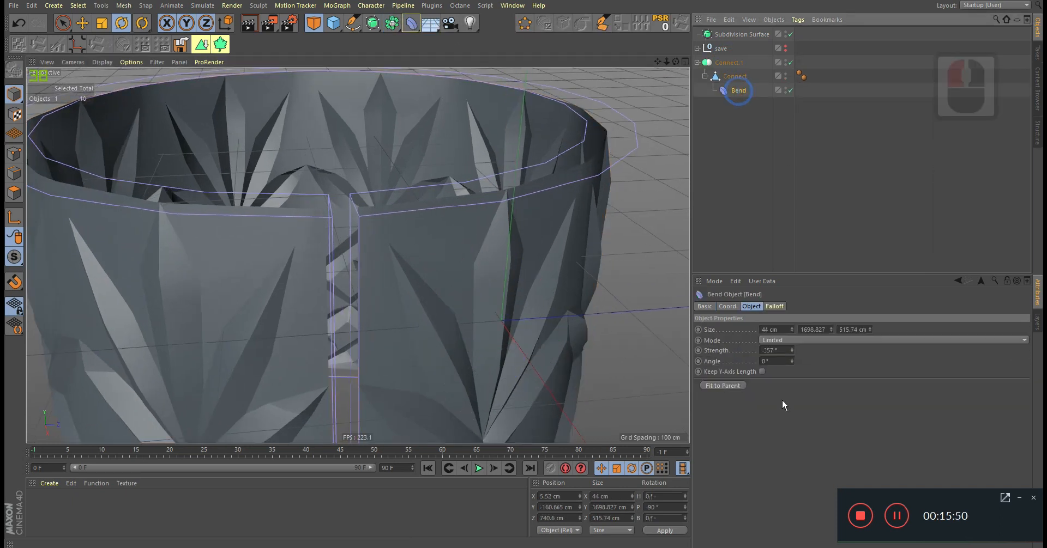
drag(792, 349, 792, 349)
alt+right_drag(359, 215, 491, 215)
mouse_move(457, 222)
alt+mouse_down()
mouse_move(450, 230)
mouse_move(461, 232)
alt+mouse_up()
drag(793, 351, 775, 350)
alt+drag(530, 224, 497, 236)
alt+right_drag(494, 239, 463, 209)
Show the mesh edges over the shaded model and reselect the Bend deformer.
click(100, 62)
click(122, 87)
click(788, 408)
click(813, 203)
click(735, 88)
Fine-tune the Bend strength in small increments to align the two panel edges at the seam.
alt+drag(423, 205, 453, 184)
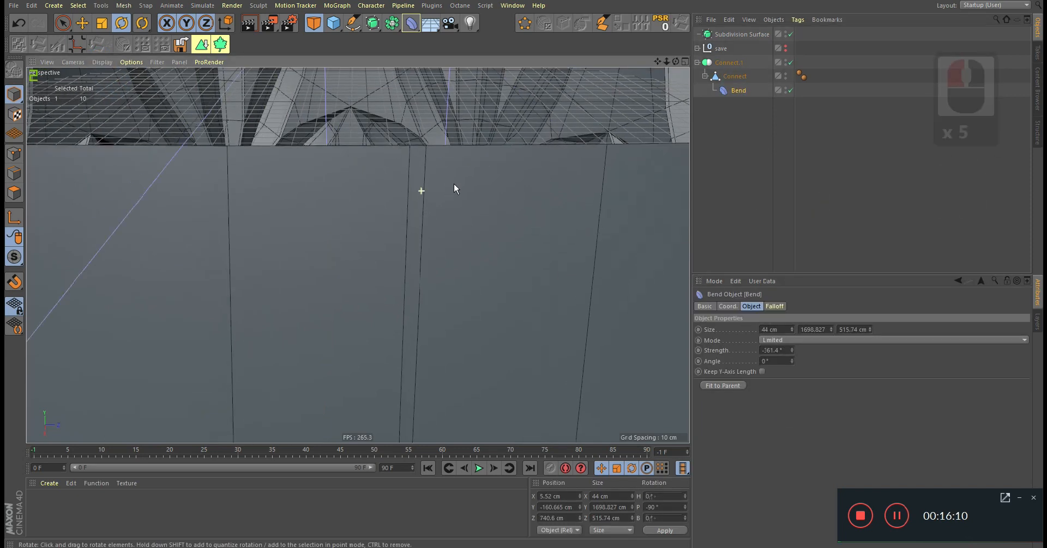
alt+right_drag(452, 193, 651, 260)
click(792, 351)
click(793, 351)
click(793, 351)
alt+scroll(436, 245, down, 10)
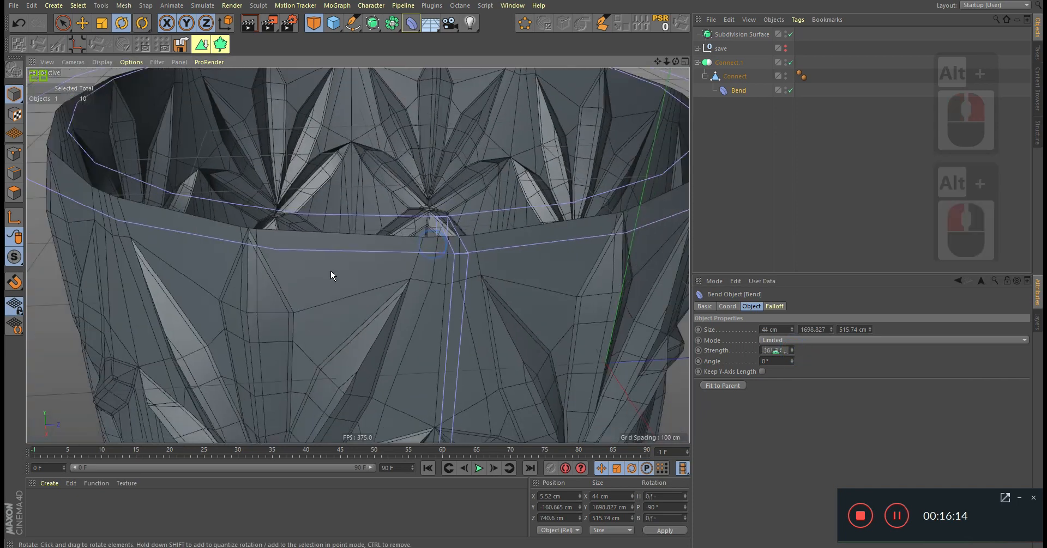
Wrap the Connect.1 generator in a Subdivision Surface and hide the mesh edges over the shaded model.
alt+drag(420, 295, 207, 148)
click(729, 63)
alt+click(372, 23)
click(102, 61)
click(118, 78)
Examine the smoothed cylinder's outer wall and the surface quality of the diamond-shaped cuts near its base.
mouse_move(388, 238)
alt+mouse_down()
mouse_move(533, 238)
mouse_move(570, 224)
alt+mouse_up()
alt+right_drag(570, 225, 505, 240)
alt+drag(355, 255, 480, 253)
alt+middle_drag(500, 317, 321, 279)
alt+drag(320, 280, 212, 274)
alt+right_drag(316, 290, 432, 285)
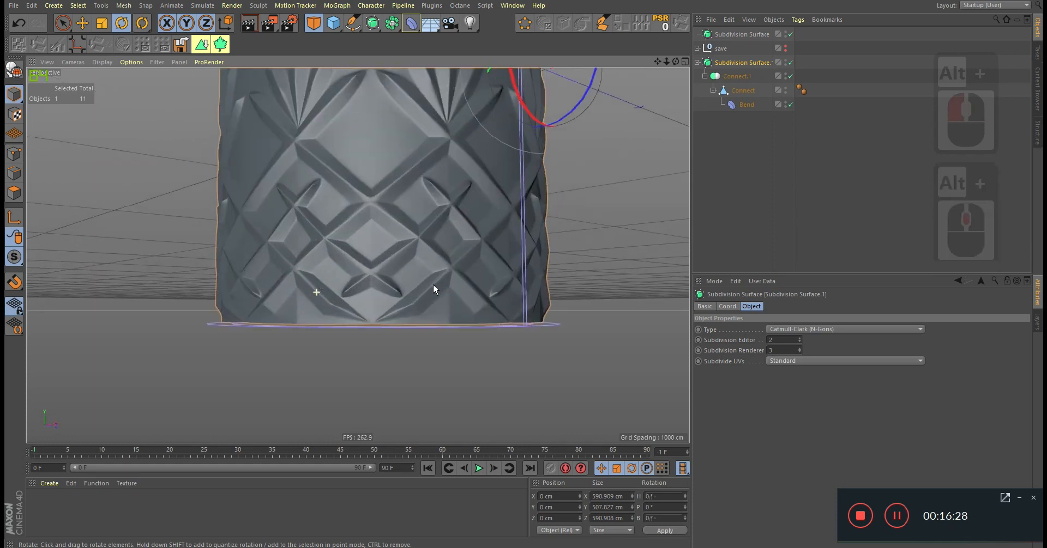
alt+drag(433, 284, 397, 286)
alt+right_drag(396, 286, 524, 278)
alt+middle_drag(343, 185, 377, 257)
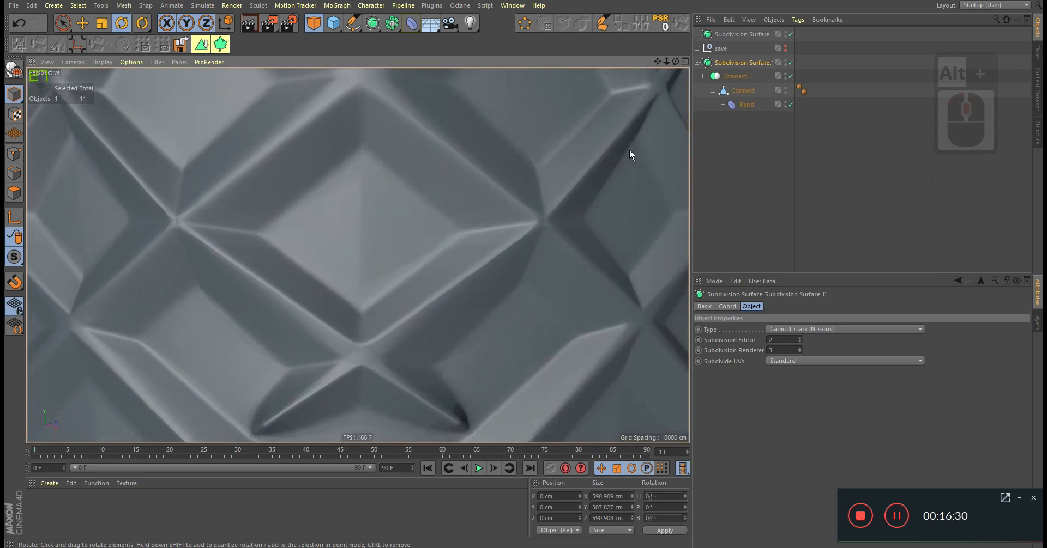
Set the weld tolerance of the Connect.1 generator to 0.05 cm.
click(743, 90)
scroll(300, 252, down, 5)
alt+middle_drag(299, 252, 302, 332)
alt+right_drag(303, 333, 283, 333)
click(737, 78)
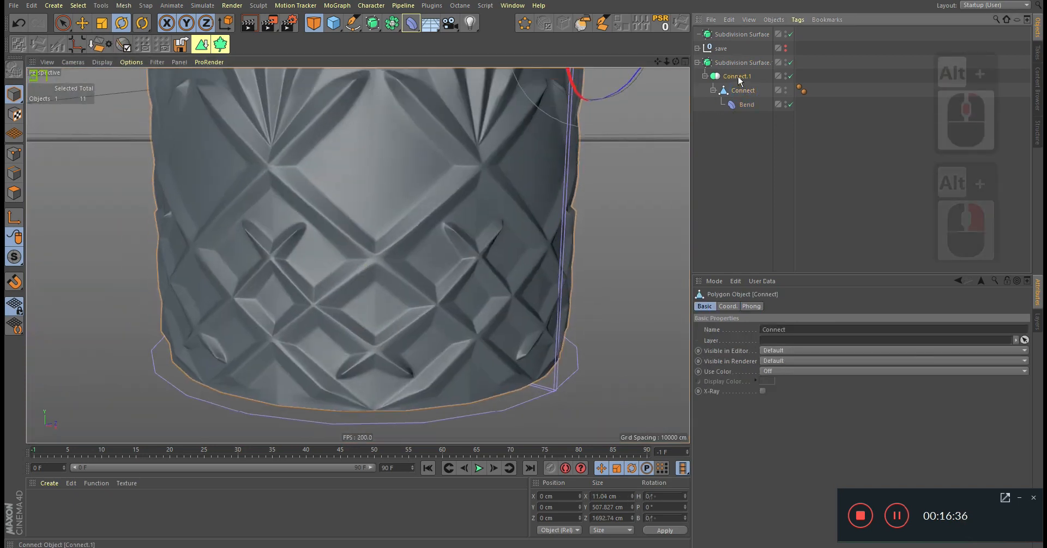
alt+middle_drag(446, 226, 393, 274)
double_click(785, 343)
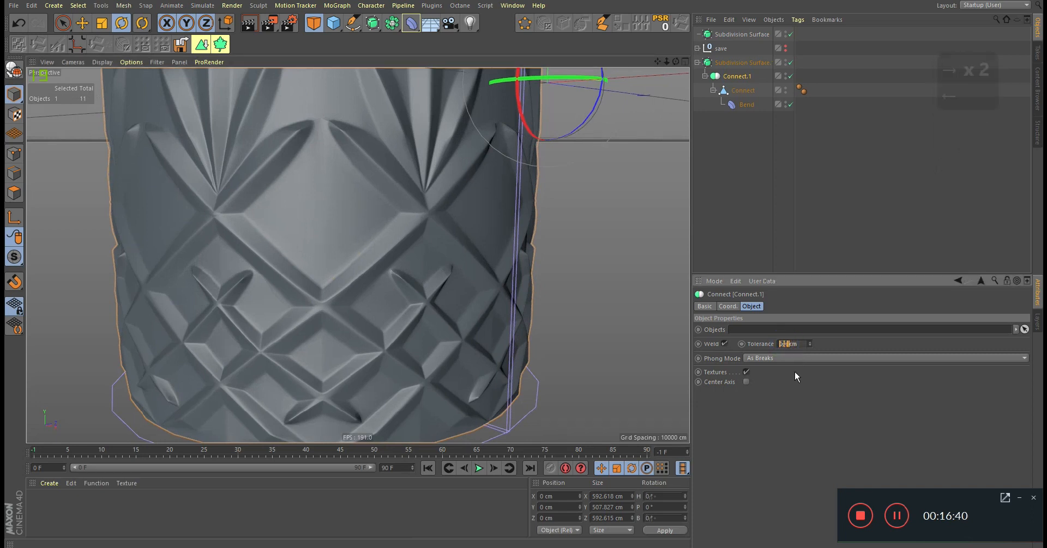
click(744, 87)
click(744, 80)
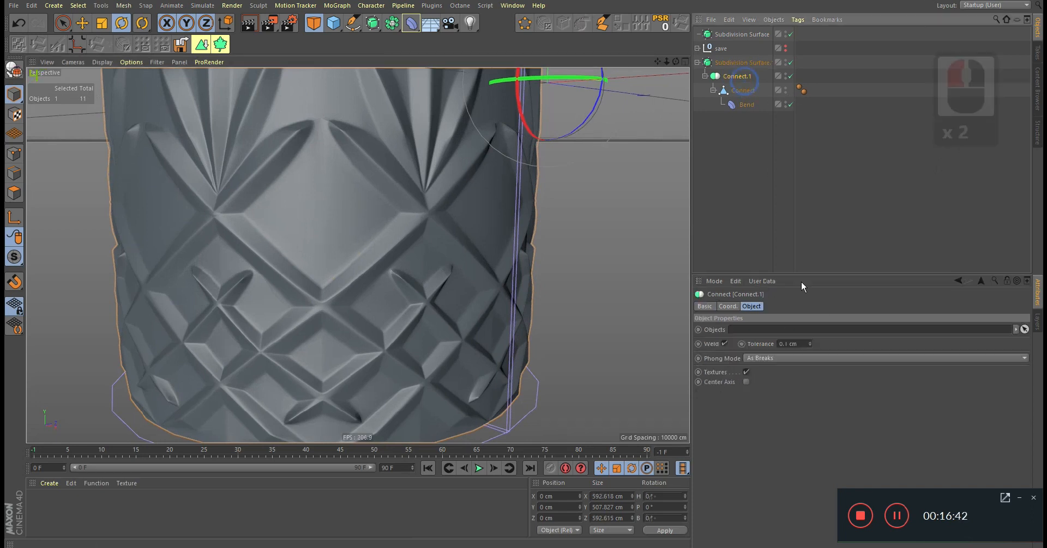
double_click(785, 346)
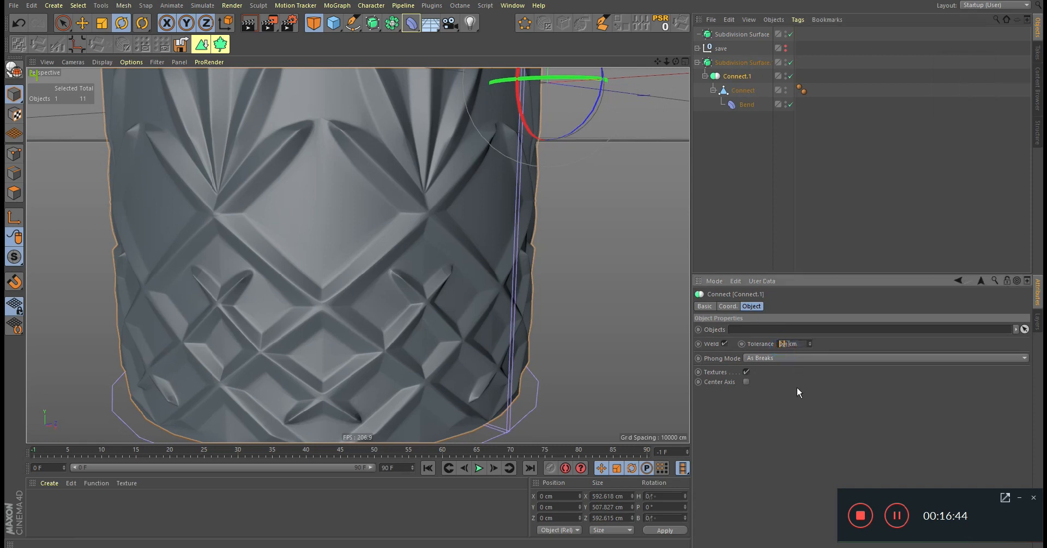
text(05)
key(Return)
Turn off the Subdivision Surface around Connect.1 and examine the unsmoothed Connect mesh around the rim and seam.
alt+right_drag(324, 193, 340, 181)
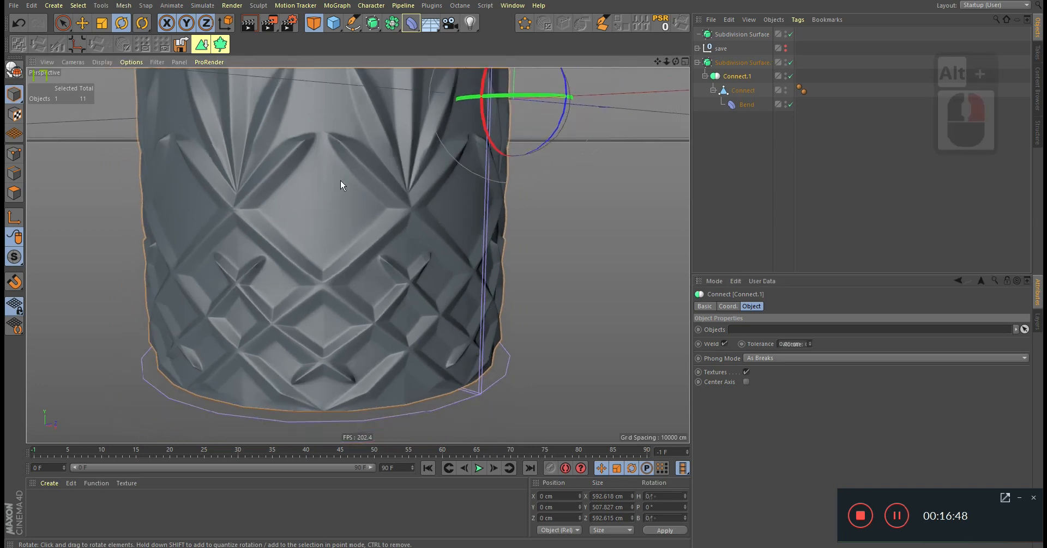
alt+middle_drag(341, 181, 383, 259)
alt+drag(383, 259, 480, 294)
alt+middle_drag(480, 294, 461, 272)
alt+drag(461, 273, 461, 294)
click(790, 63)
alt+drag(674, 168, 385, 312)
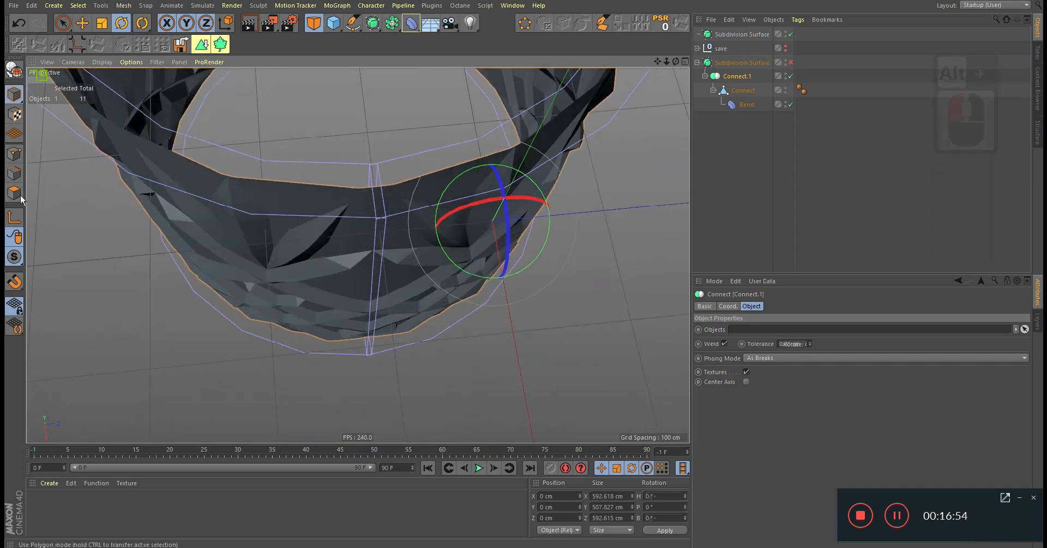
alt+drag(324, 236, 414, 213)
click(744, 90)
alt+drag(345, 192, 337, 155)
alt+right_drag(337, 155, 381, 164)
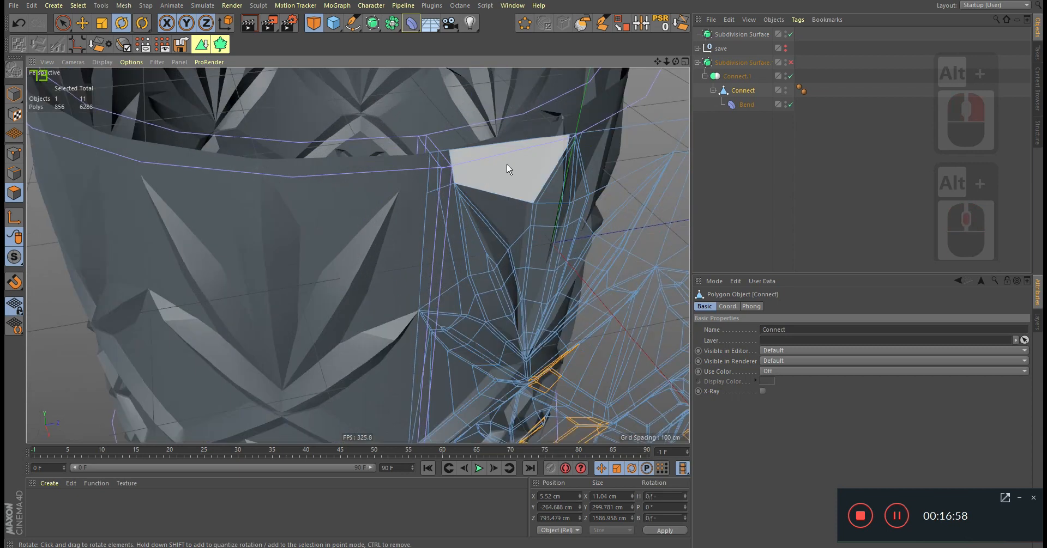
Turn the Subdivision Surface back on and examine the smoothed cylinder from the side and around its open base.
click(791, 62)
mouse_move(400, 200)
alt+mouse_down()
mouse_move(416, 227)
mouse_move(402, 185)
mouse_move(411, 208)
mouse_move(377, 242)
mouse_move(381, 203)
alt+mouse_up()
mouse_move(371, 215)
alt+right_down()
mouse_move(372, 203)
mouse_move(363, 210)
alt+right_up()
alt+drag(363, 210, 371, 282)
alt+right_drag(371, 282, 303, 305)
alt+middle_drag(441, 273, 361, 198)
alt+drag(362, 197, 256, 201)
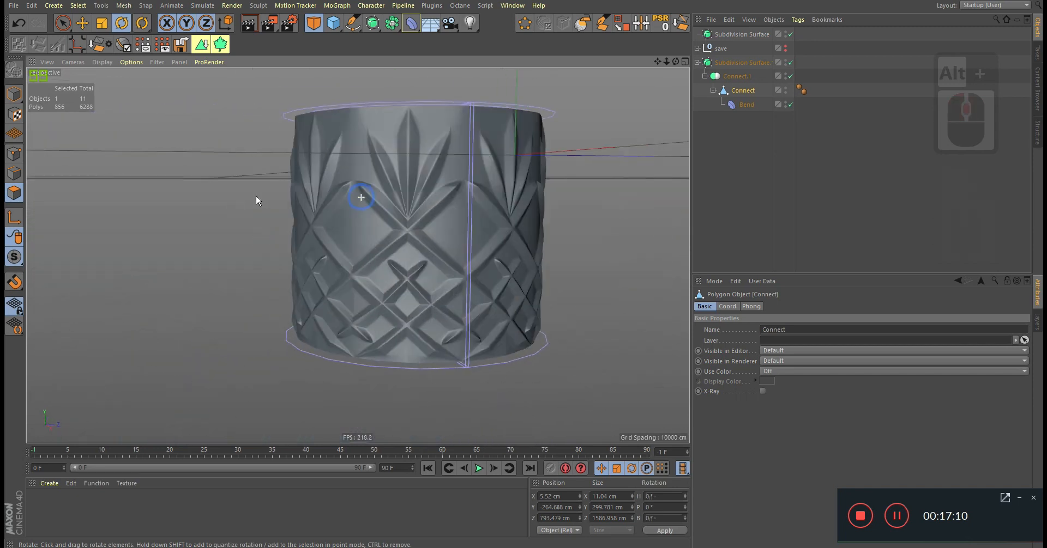
alt+middle_drag(365, 262, 401, 220)
alt+drag(400, 221, 427, 256)
alt+right_drag(424, 326, 491, 287)
alt+drag(490, 287, 616, 174)
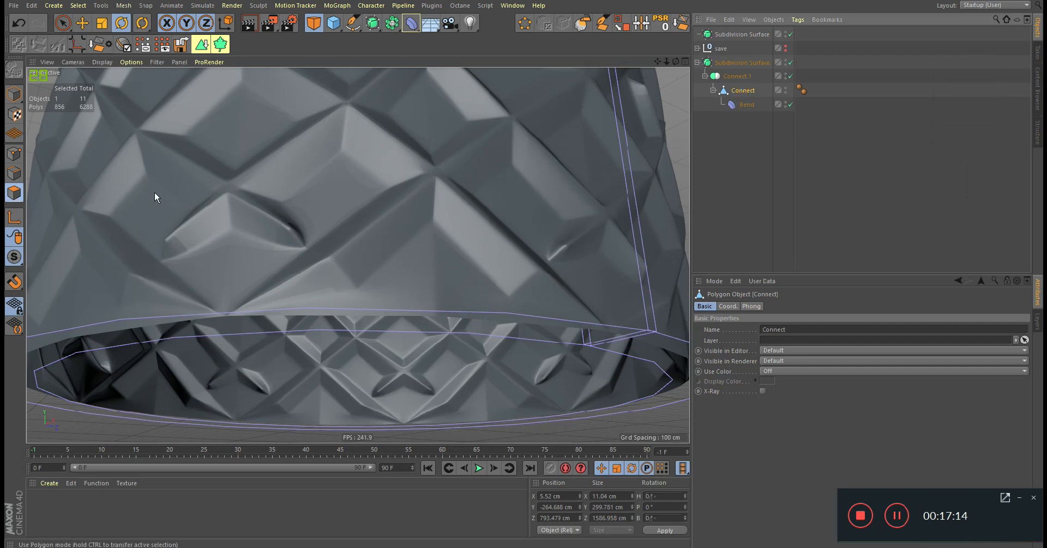
Turn off the Subdivision Surface and examine the unsmoothed facets along the cylinder's lower edge and interior.
click(789, 62)
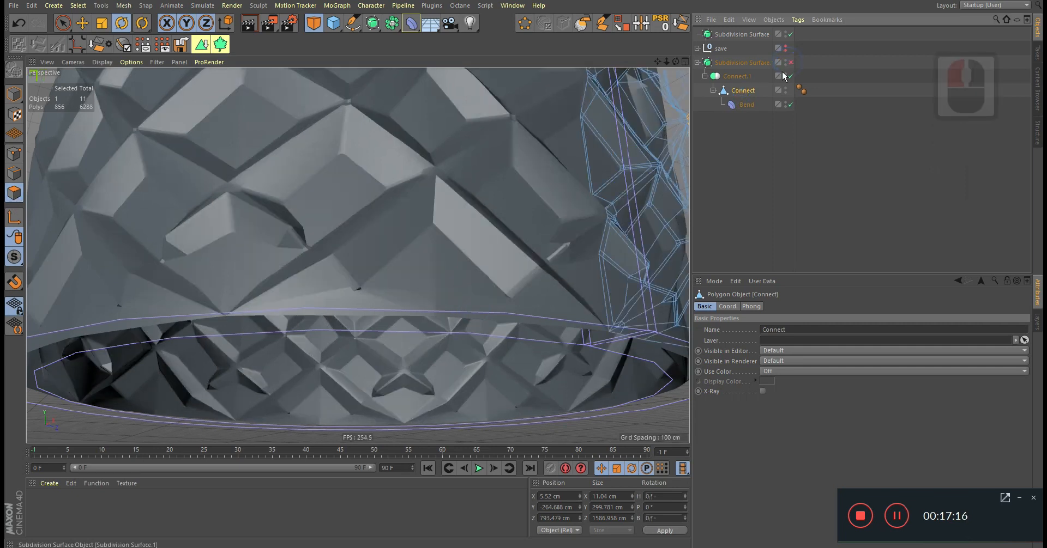
alt+middle_drag(616, 234, 358, 254)
alt+drag(304, 264, 326, 371)
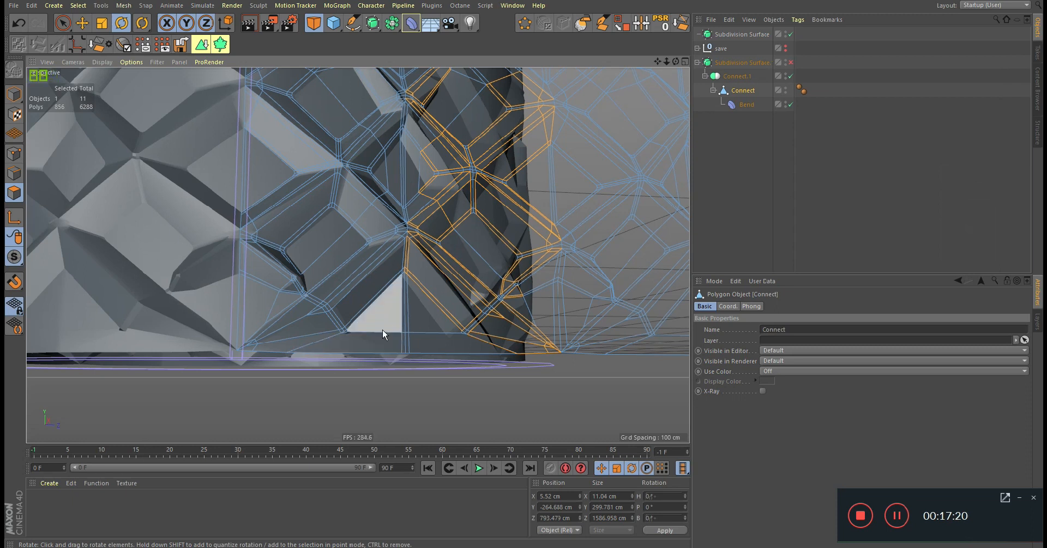
alt+right_drag(382, 329, 284, 349)
alt+drag(283, 349, 213, 306)
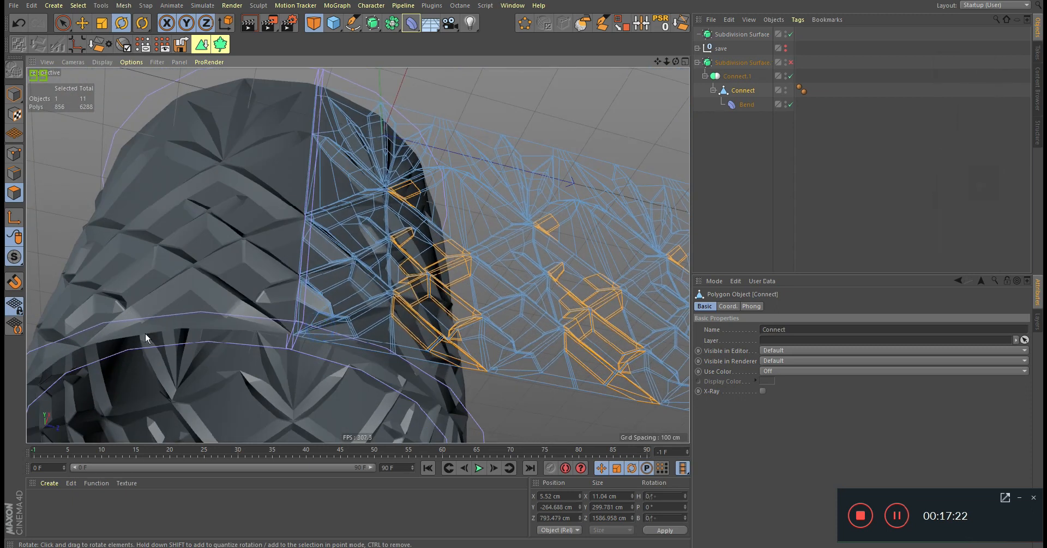
alt+drag(146, 334, 153, 346)
alt+right_drag(122, 320, 263, 322)
alt+drag(227, 339, 256, 361)
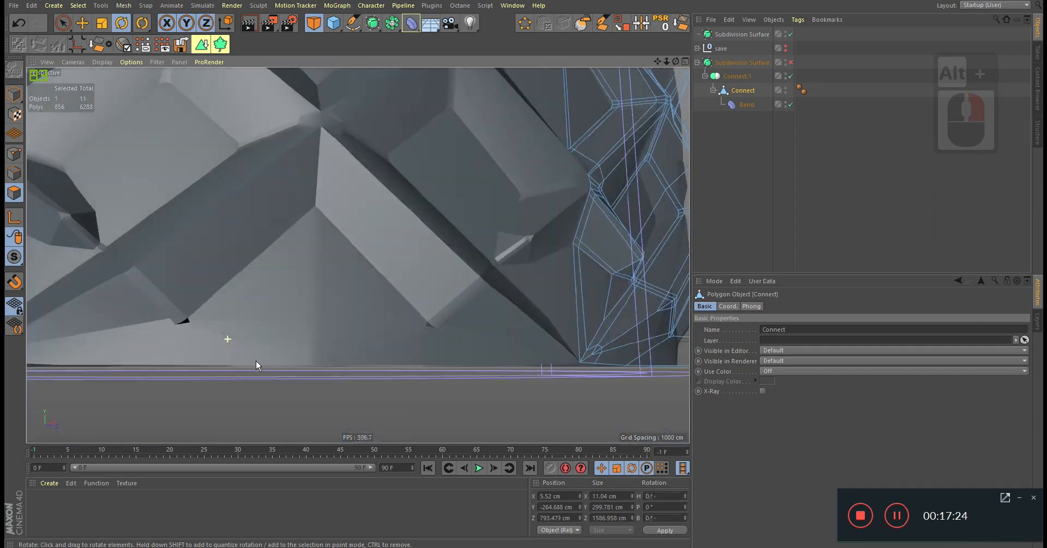
alt+right_drag(257, 365, 243, 334)
alt+drag(243, 334, 506, 274)
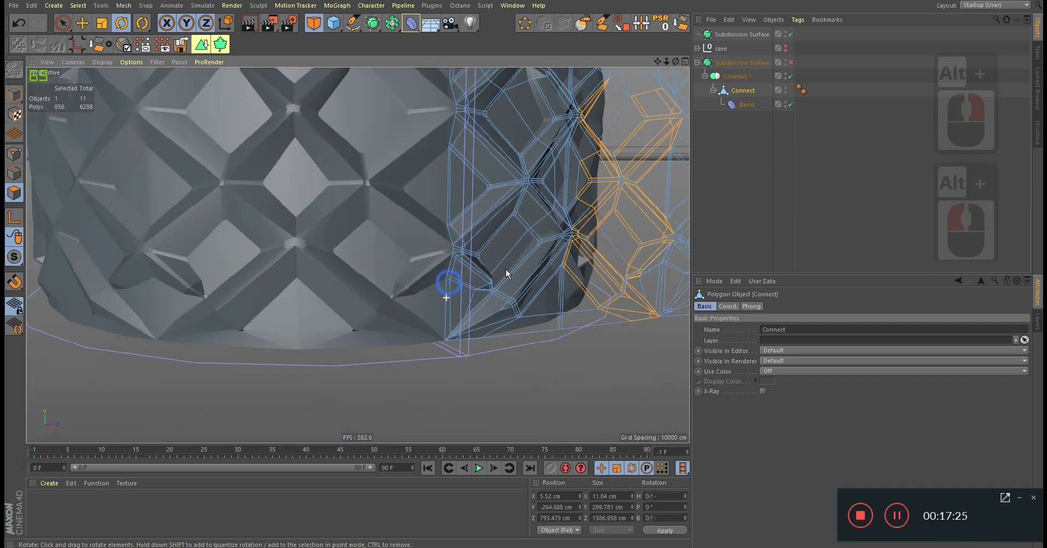
Disable the Connect.1 generator and the Bend deformer, and examine the flat panel's topology around the leaf fans.
click(790, 77)
click(791, 105)
alt+middle_drag(315, 235, 380, 241)
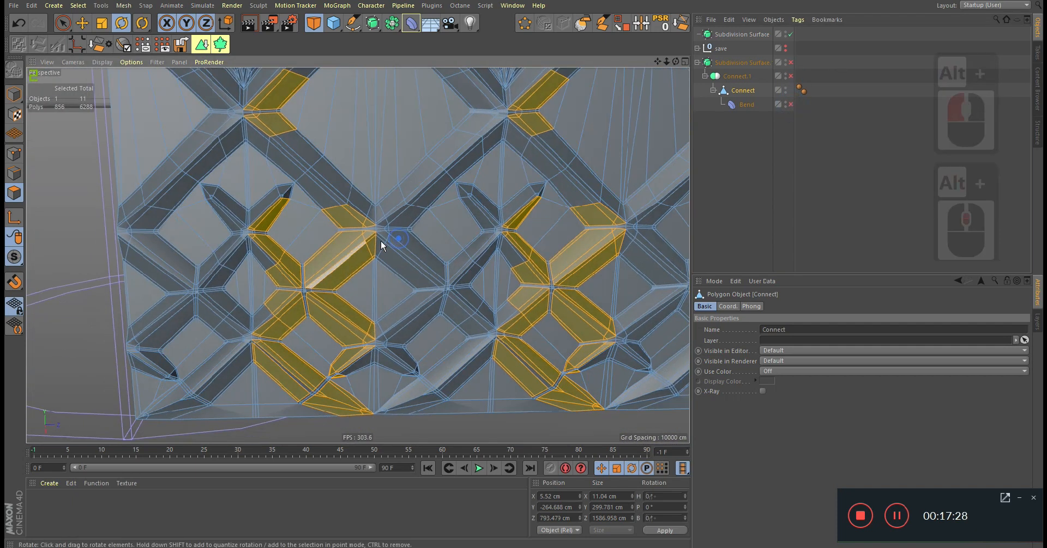
alt+right_drag(381, 240, 357, 262)
alt+middle_drag(358, 262, 358, 276)
alt+right_drag(367, 158, 432, 90)
alt+middle_drag(432, 90, 432, 171)
alt+right_drag(307, 211, 302, 213)
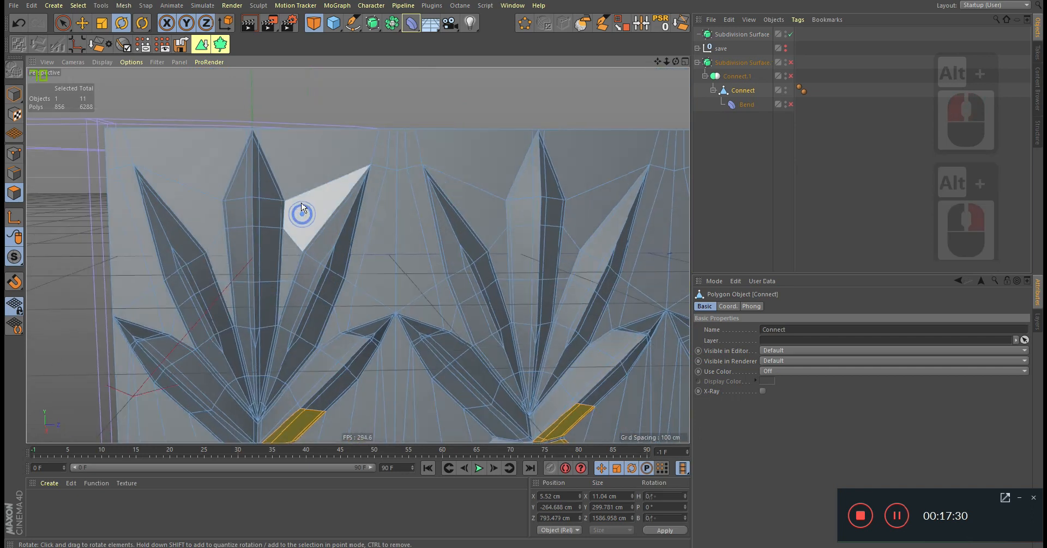
key(k)
key(k)
key(k)
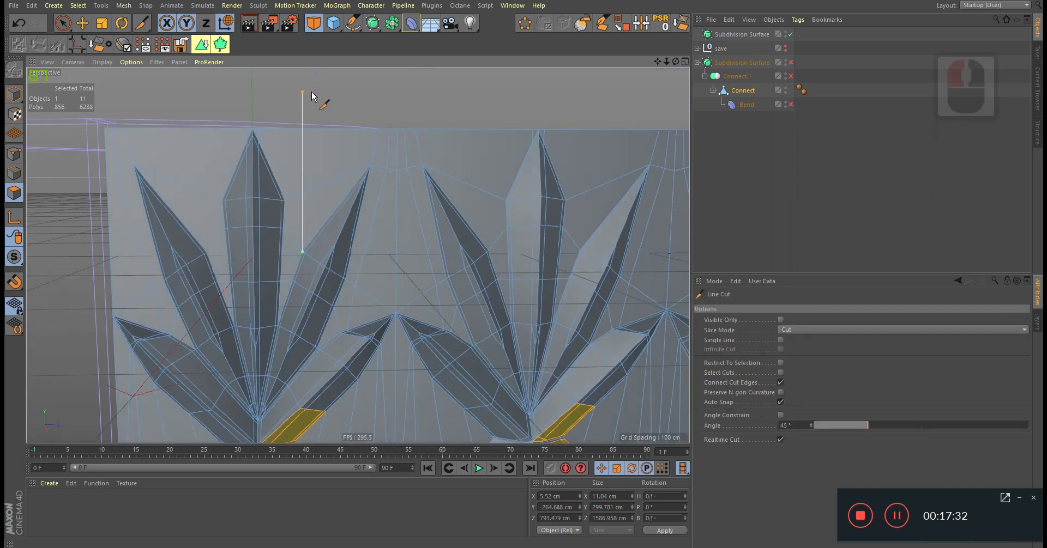
alt+right_drag(349, 161, 284, 164)
Delete the Connect mesh with its Bend deformer and copy the backup Subdivision Surface out of the save group, expanding its hierarchy.
click(742, 91)
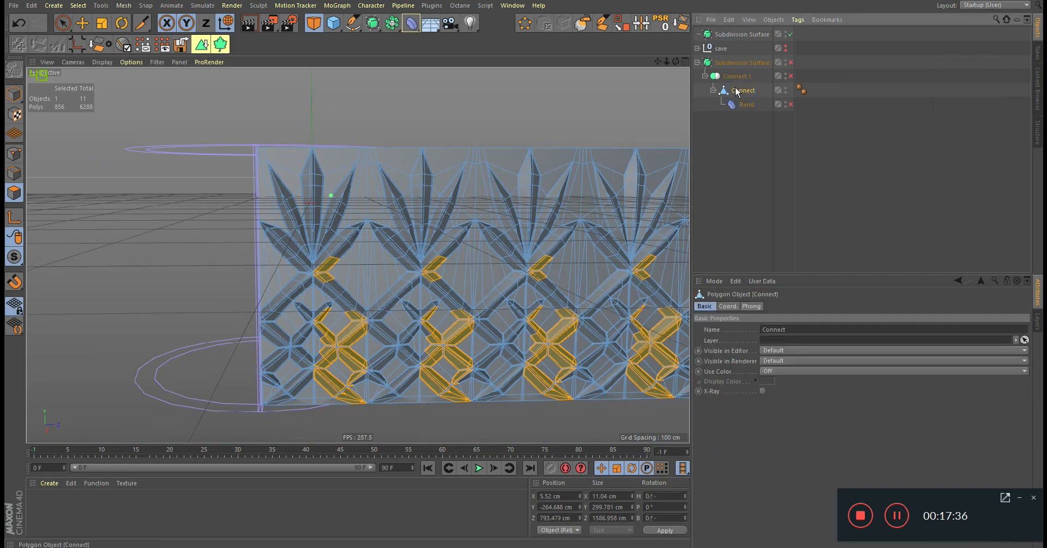
key(Delete)
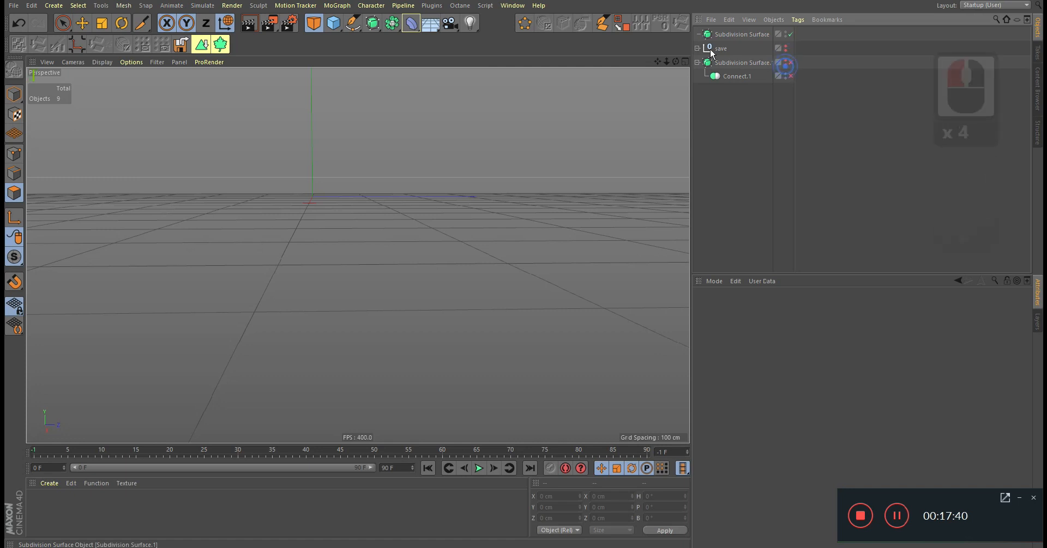
mouse_move(738, 35)
mouse_down()
mouse_move(725, 49)
mouse_move(721, 32)
mouse_up()
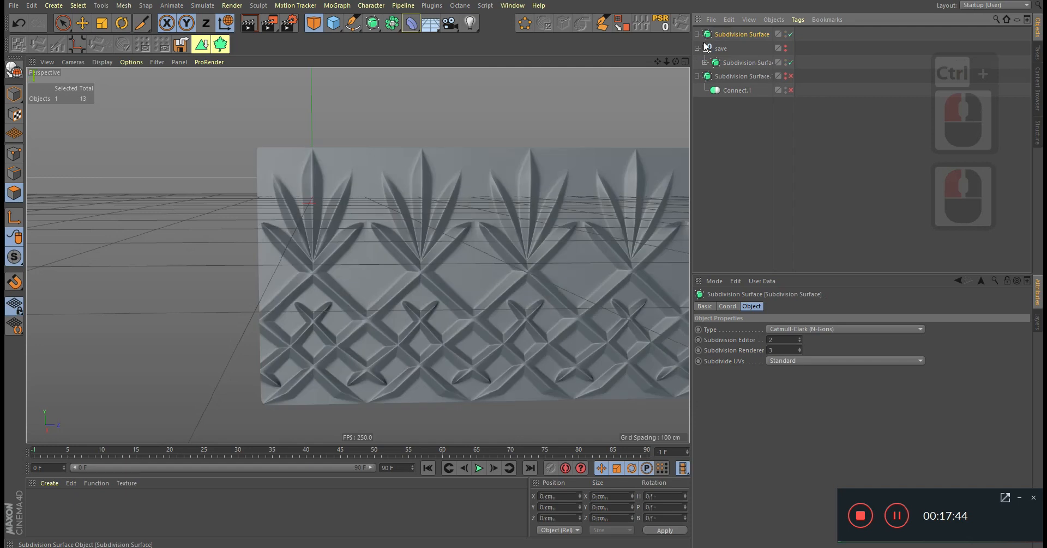
click(697, 34)
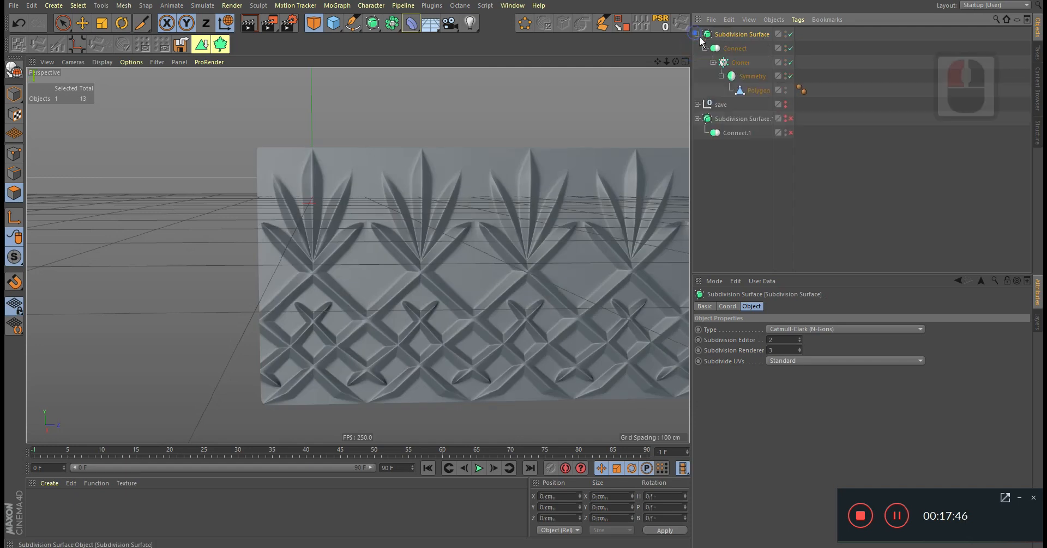
Line-cut the source Polygon vertically from the side leaf's edge and from the centre leaf's shoulder to the top border.
click(757, 91)
alt+right_drag(332, 174, 485, 167)
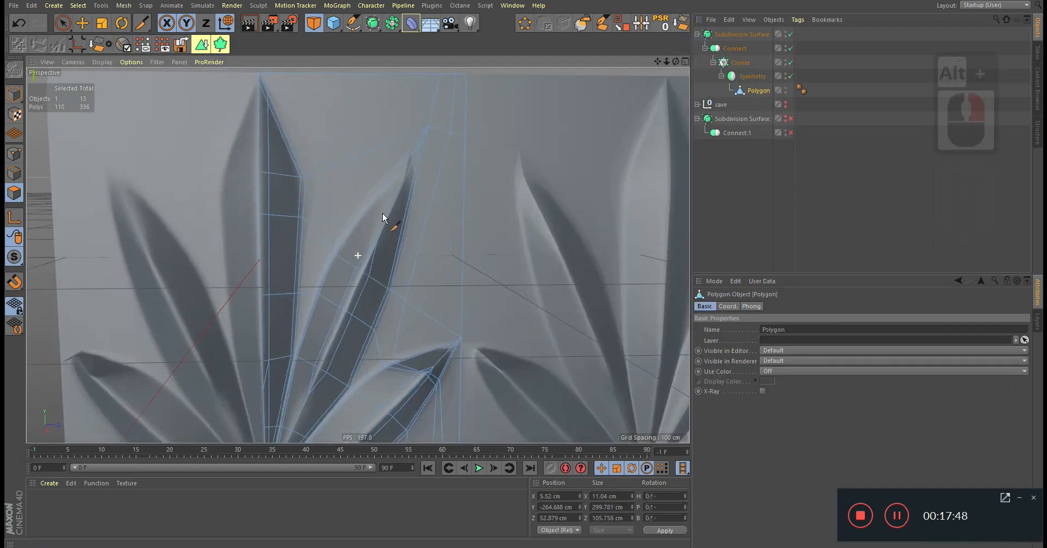
alt+middle_drag(383, 217, 444, 271)
drag(390, 306, 404, 137)
key(Escape)
click(364, 234)
click(370, 76)
key(Escape)
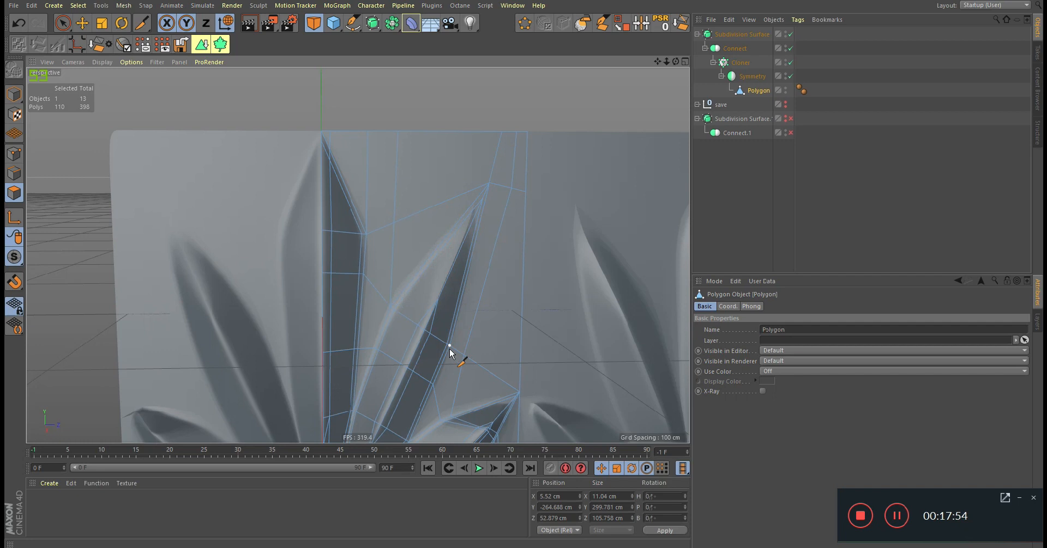
Try a line cut from the side leaf's far edge across the leaf and straight up to the panel's top border.
alt+right_drag(451, 316, 507, 317)
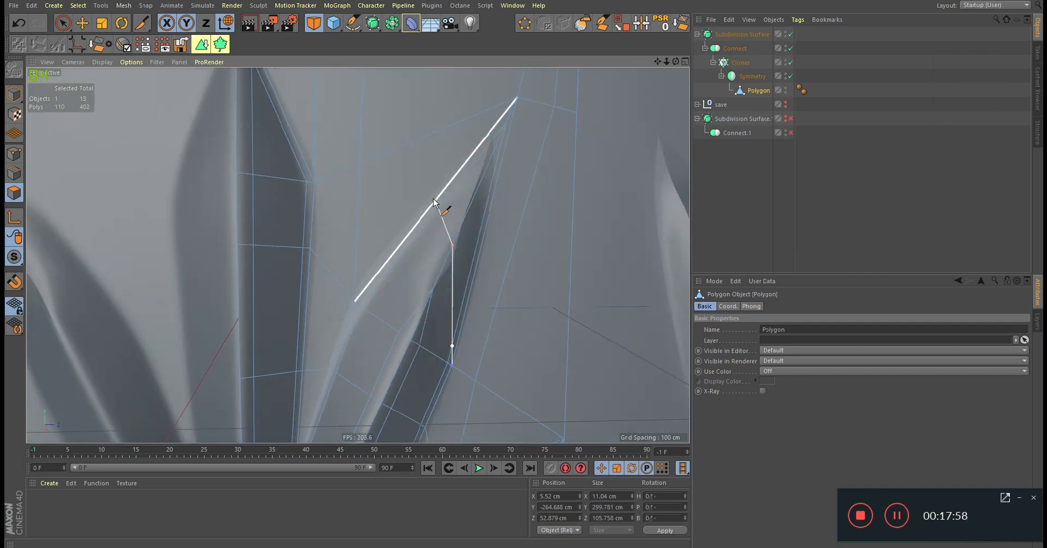
click(434, 199)
alt+middle_drag(430, 182, 463, 352)
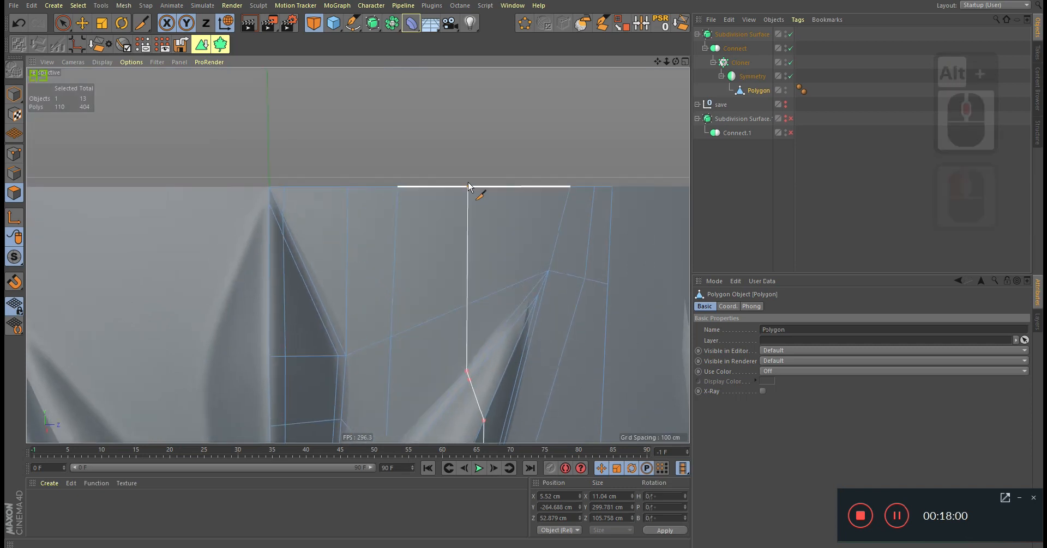
click(467, 182)
alt+middle_drag(468, 307, 466, 196)
key(Escape)
alt+drag(486, 298, 463, 280)
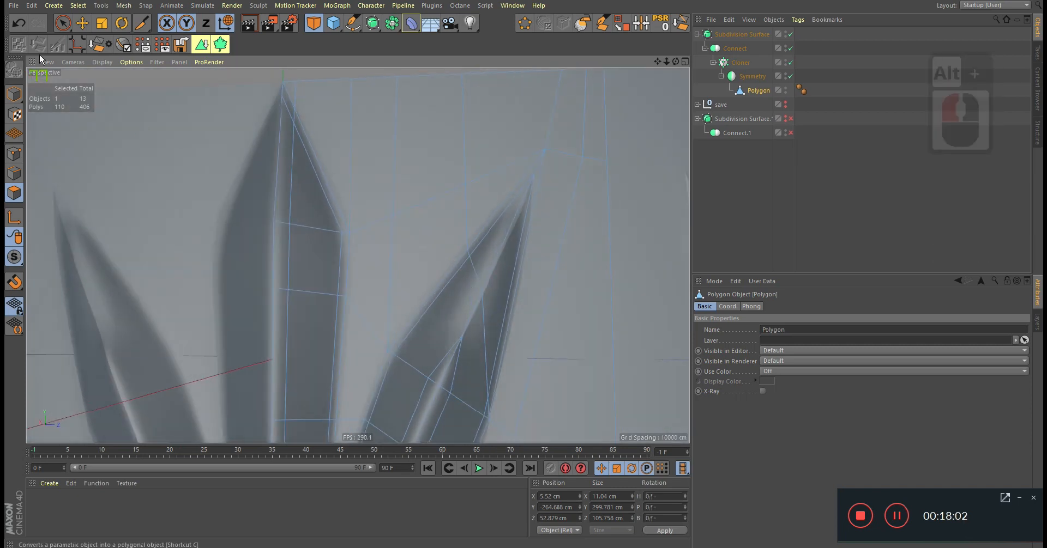
Undo the last line cut across the side leaf.
click(74, 62)
click(106, 63)
alt+drag(407, 262, 423, 273)
key(ctrl+z)
key(ctrl+z)
key(ctrl+z)
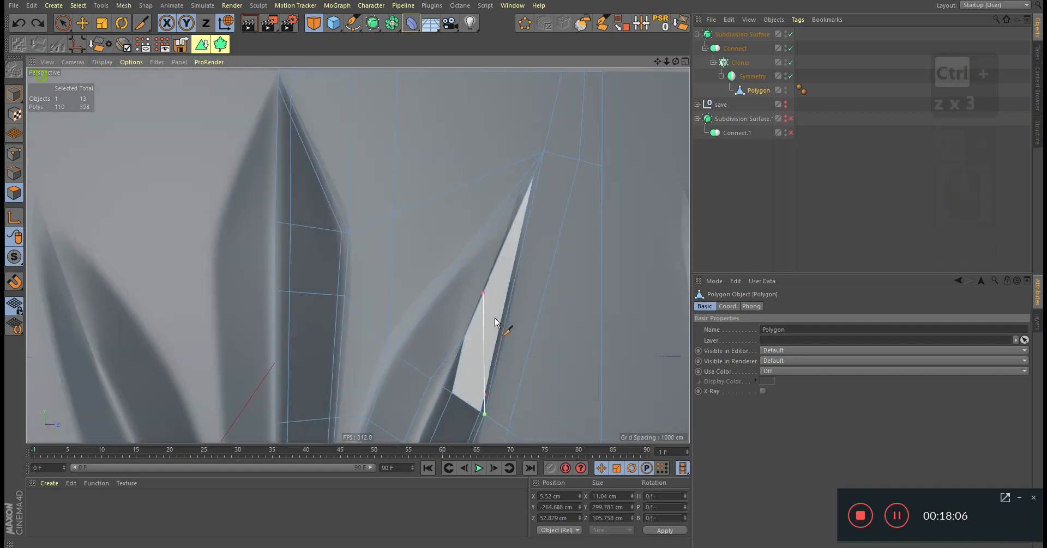
Line-cut from the side leaf's central ridge through its upper edge and on to the panel's top border.
alt+middle_drag(512, 355, 488, 272)
alt+right_drag(488, 273, 423, 306)
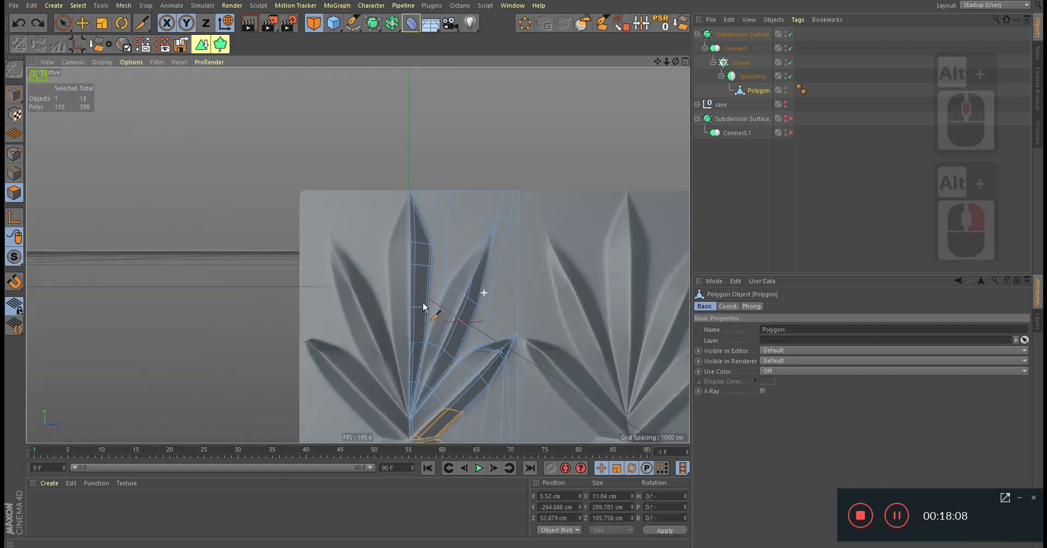
alt+drag(416, 299, 425, 327)
alt+right_drag(479, 243, 568, 233)
alt+right_drag(446, 323, 475, 327)
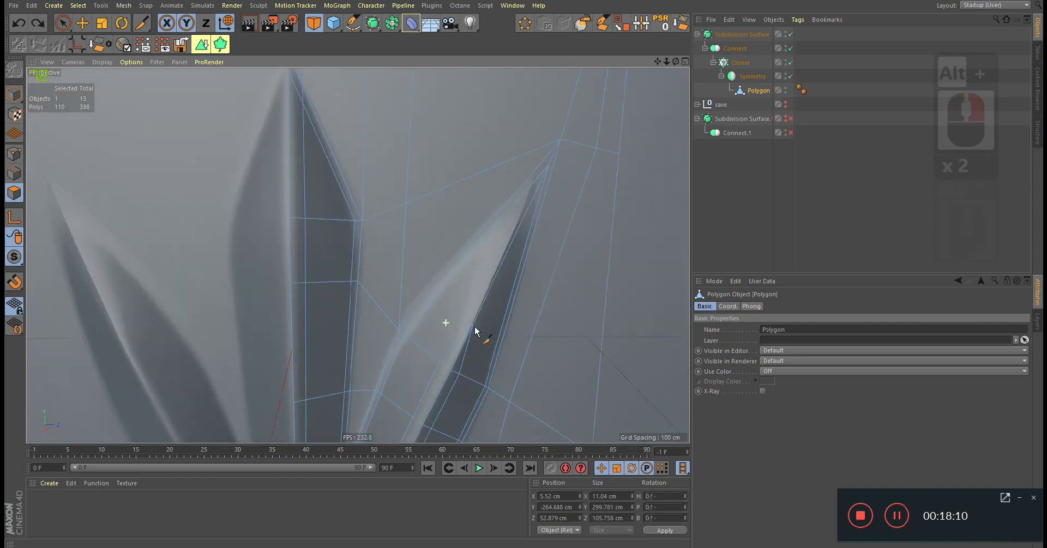
click(463, 254)
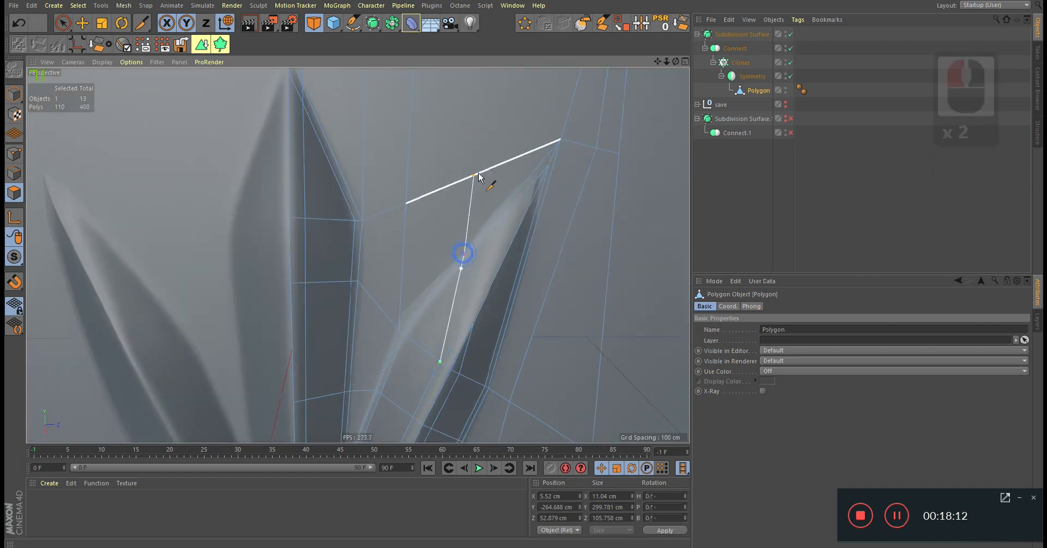
alt+middle_drag(477, 174, 445, 259)
click(467, 145)
key(Escape)
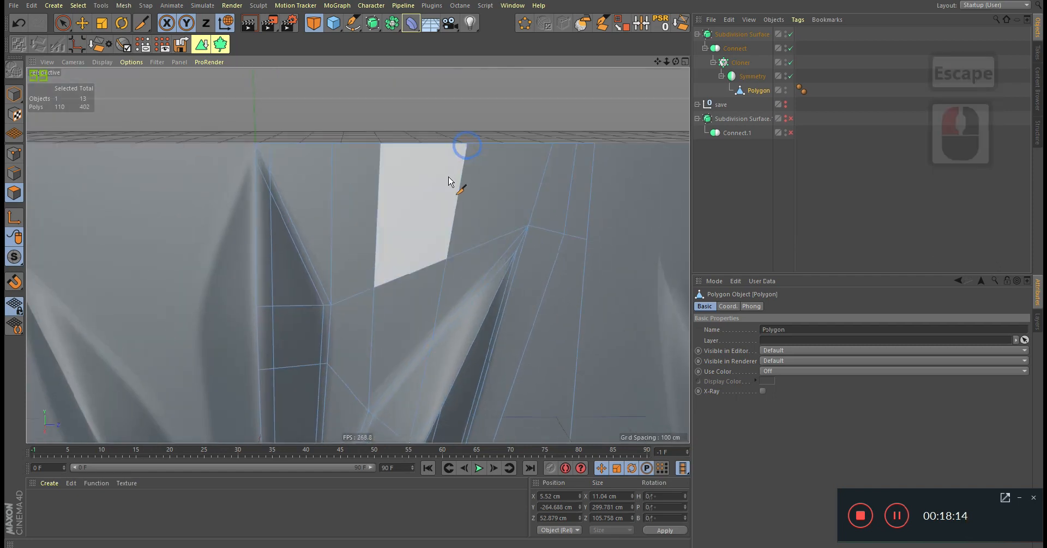
Examine the source Polygon's topology below the leaf fan, around the diamond grooves and the small lower leaves.
alt+right_drag(446, 181, 462, 236)
alt+drag(462, 236, 457, 210)
alt+right_drag(457, 209, 463, 265)
alt+middle_drag(459, 421, 430, 300)
alt+middle_drag(432, 358, 426, 252)
alt+right_drag(426, 252, 459, 253)
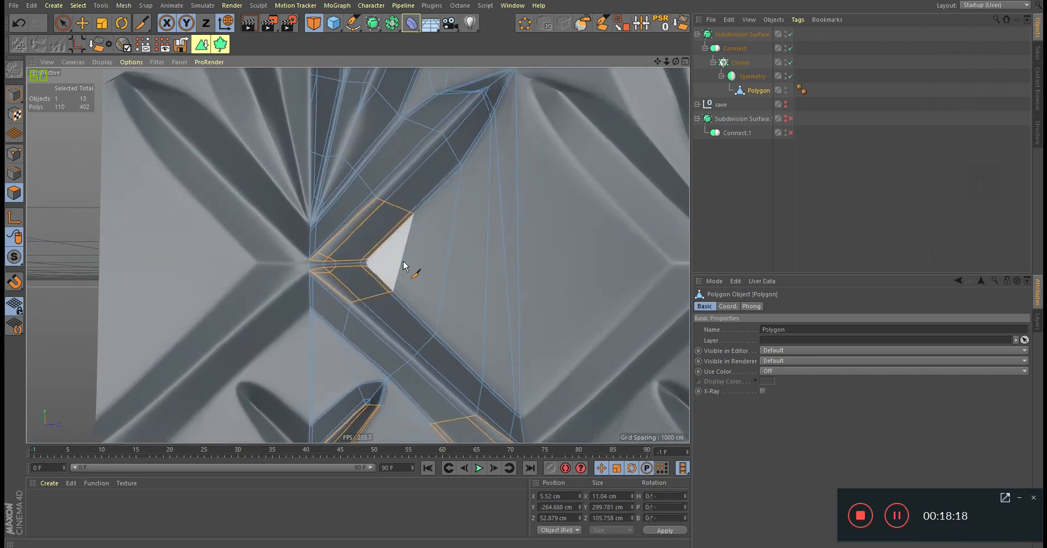
alt+right_drag(460, 357, 447, 371)
alt+middle_drag(425, 420, 435, 245)
alt+right_drag(358, 177, 403, 177)
alt+middle_drag(322, 183, 367, 307)
alt+right_drag(332, 309, 367, 311)
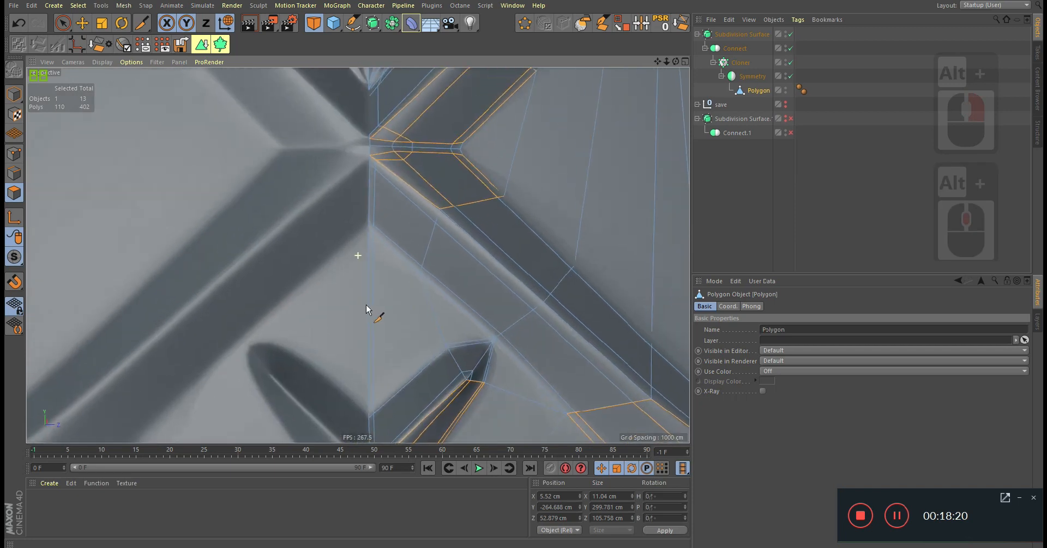
Line-cut from the upper diagonal groove's lower edge straight down onto the small leaf and across its central ridge.
click(396, 252)
alt+middle_drag(396, 252, 410, 214)
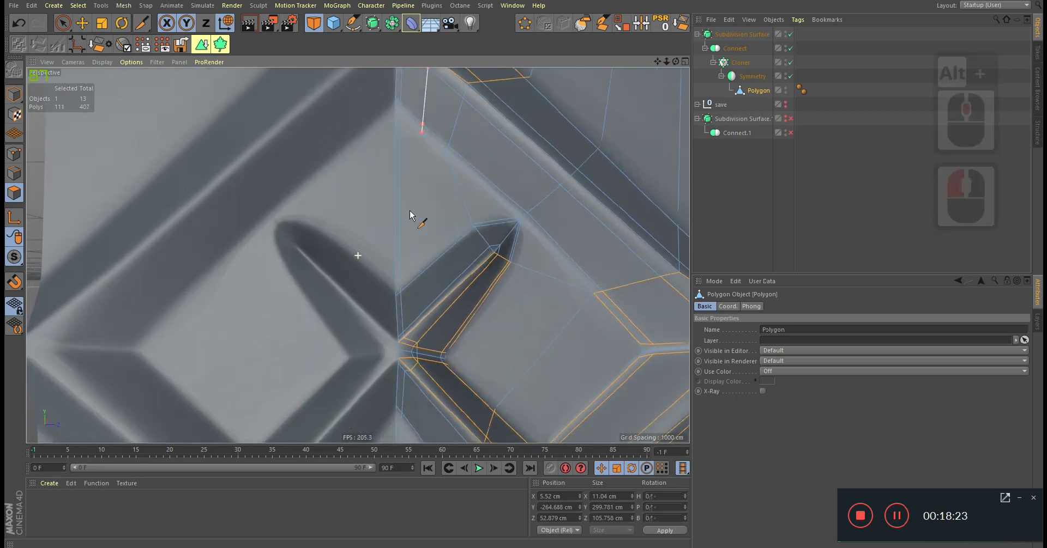
click(420, 315)
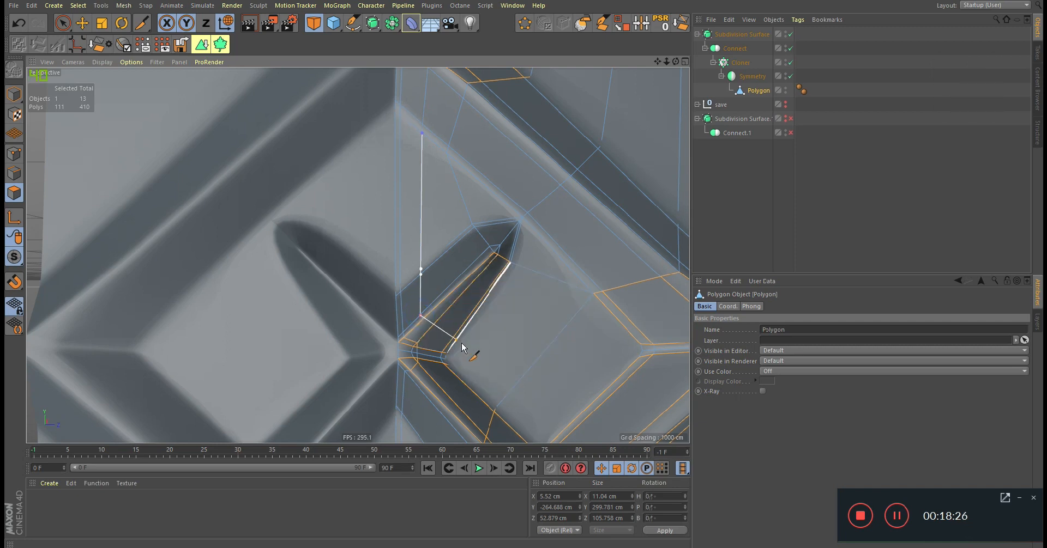
click(434, 328)
alt+middle_drag(427, 352, 436, 253)
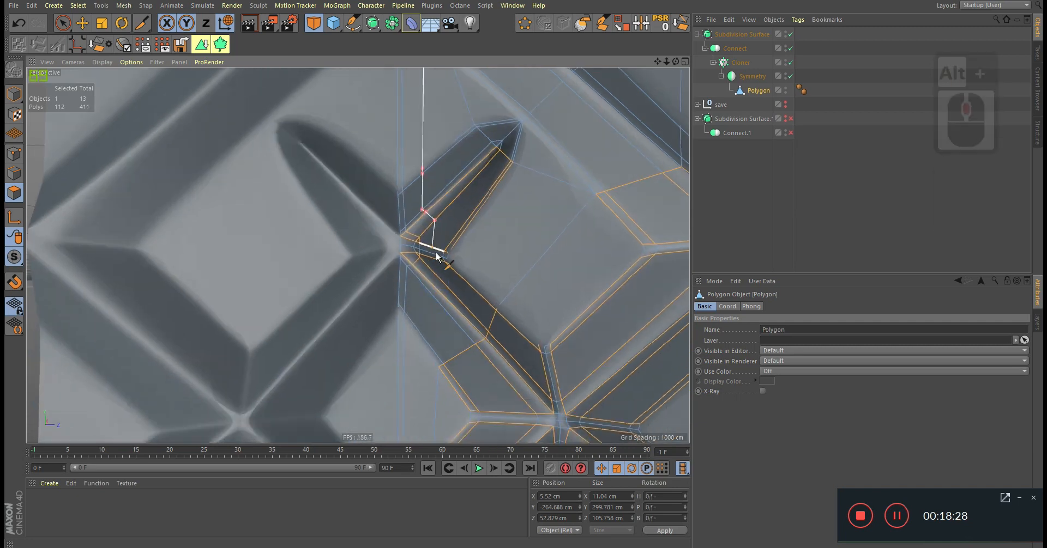
Try to extend the line cut from the small leaf's ridge over its far edge and across the diamond's flat face.
click(476, 215)
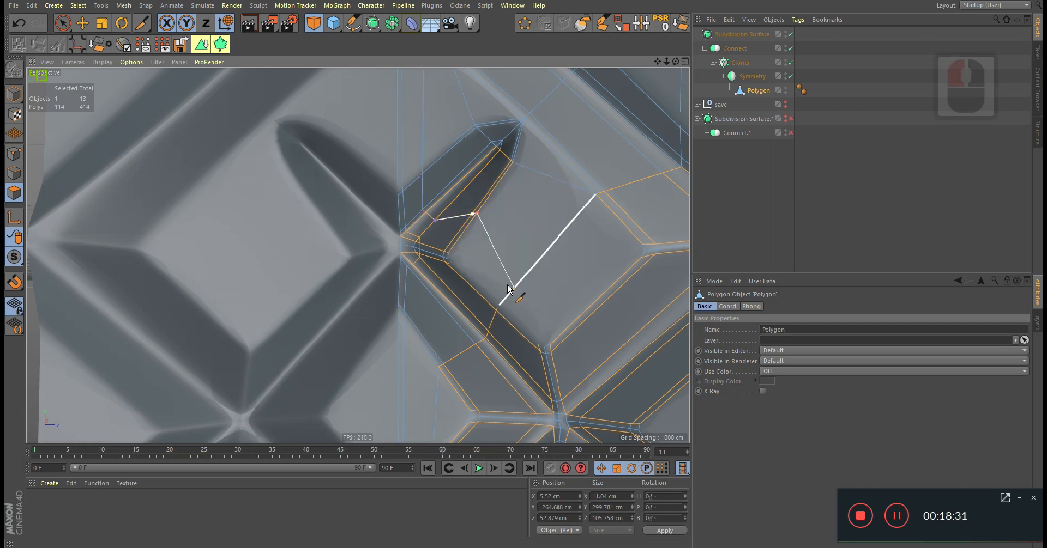
click(532, 269)
key(ctrl+z)
key(ctrl+z)
Continue the line cut from the small leaf's ridge past its base, down the groove below and over to the next groove crossing.
alt+right_drag(429, 223, 451, 242)
click(443, 222)
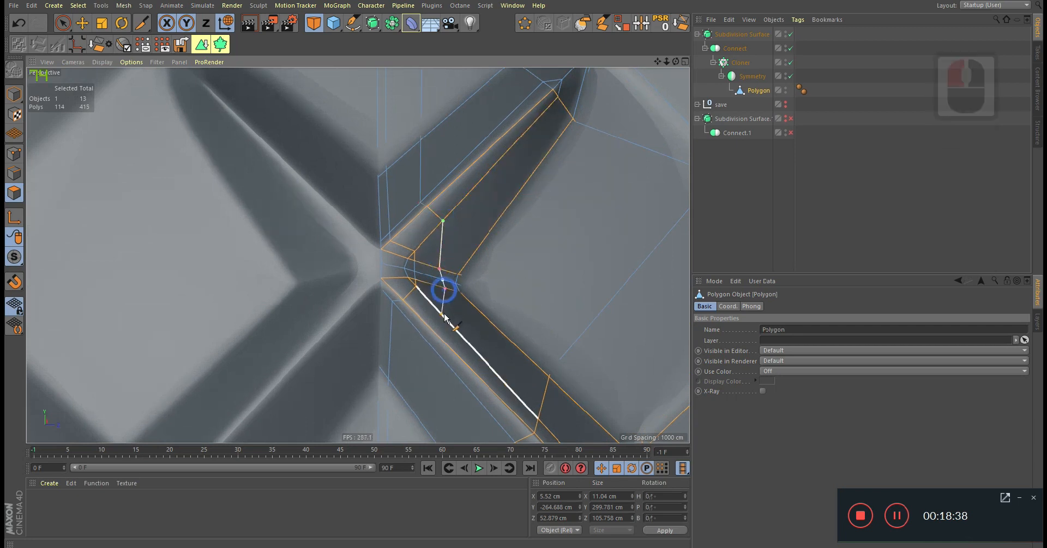
alt+middle_drag(418, 388, 438, 150)
alt+right_drag(439, 149, 424, 164)
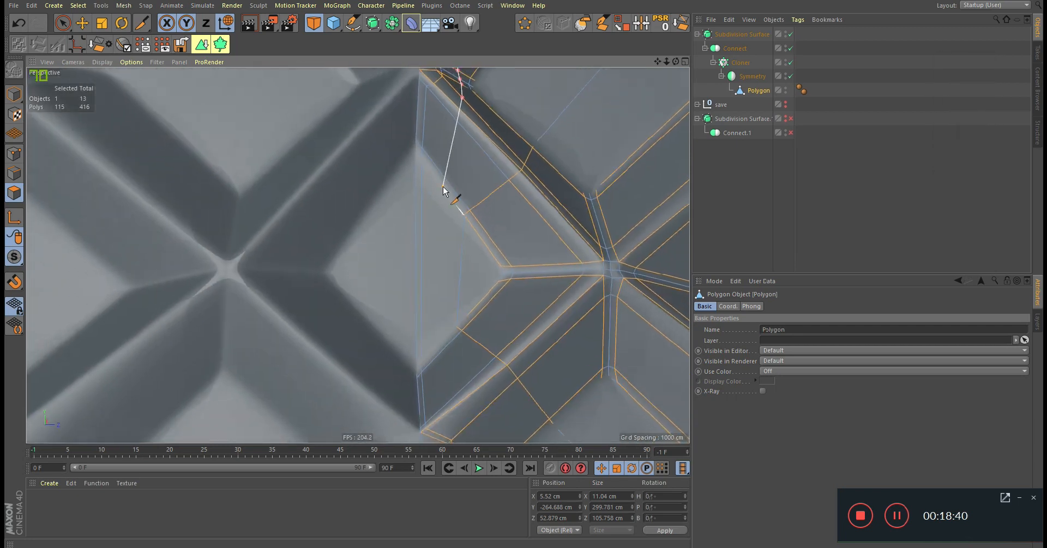
alt+middle_drag(440, 334, 436, 224)
click(455, 295)
click(471, 313)
alt+middle_drag(479, 357, 478, 202)
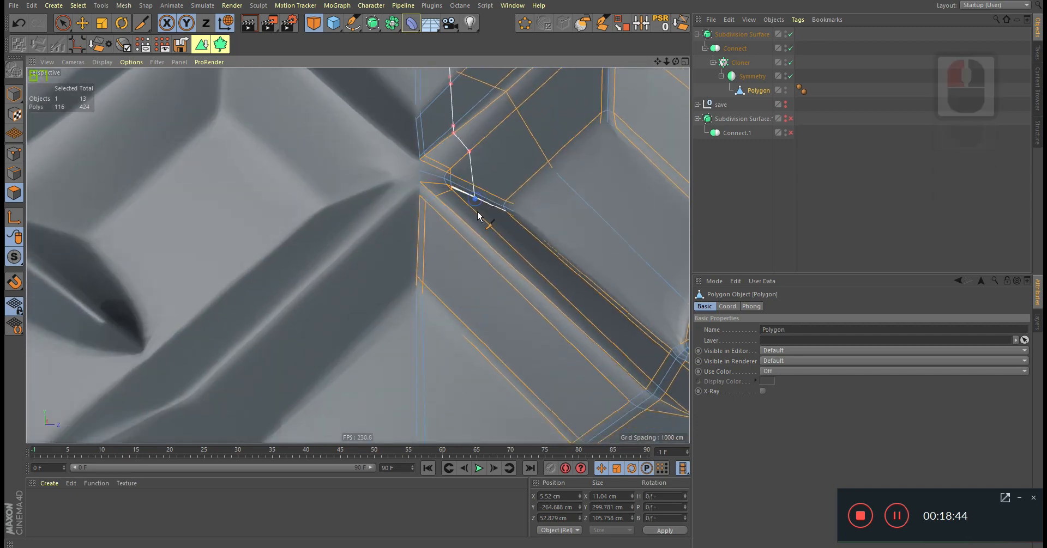
Carry the line cut across the lowest diagonal groove and down to the panel's bottom border, finishing the cut.
click(461, 235)
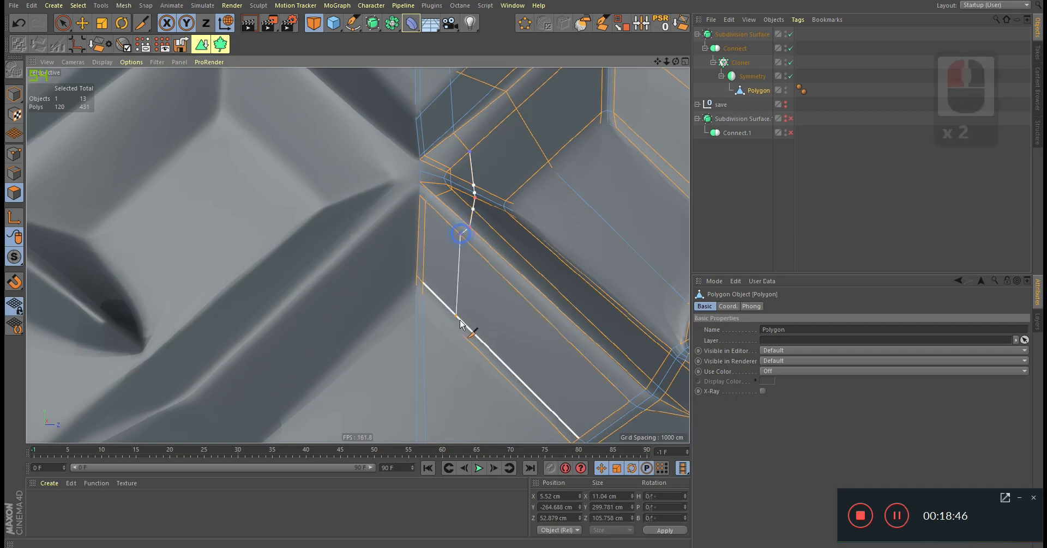
click(478, 357)
alt+right_drag(440, 375, 420, 375)
alt+middle_drag(420, 375, 416, 164)
alt+right_drag(415, 164, 456, 278)
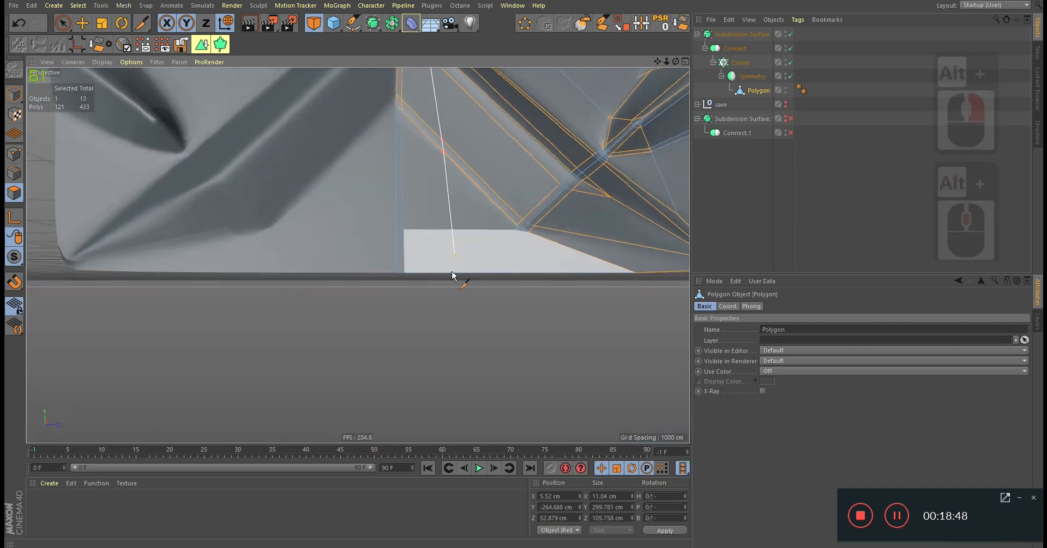
key(Escape)
Disable the Cloner and the top Subdivision Surface to inspect the gap at the lowest groove's bottom corner.
alt+middle_drag(491, 299, 432, 236)
alt+right_drag(433, 236, 174, 184)
click(791, 62)
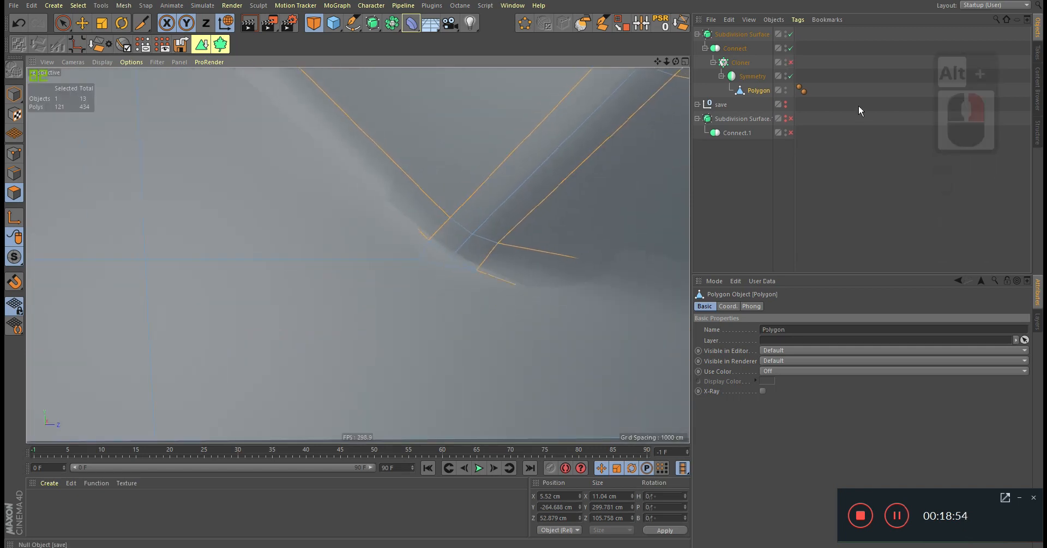
click(791, 34)
alt+drag(336, 252, 376, 241)
alt+right_drag(377, 240, 331, 267)
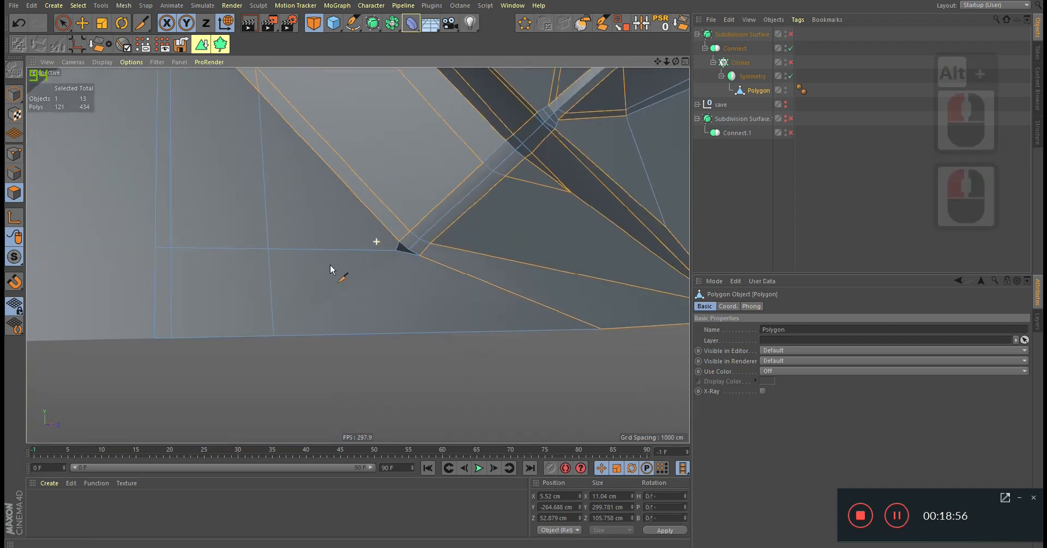
alt+right_drag(394, 248, 438, 260)
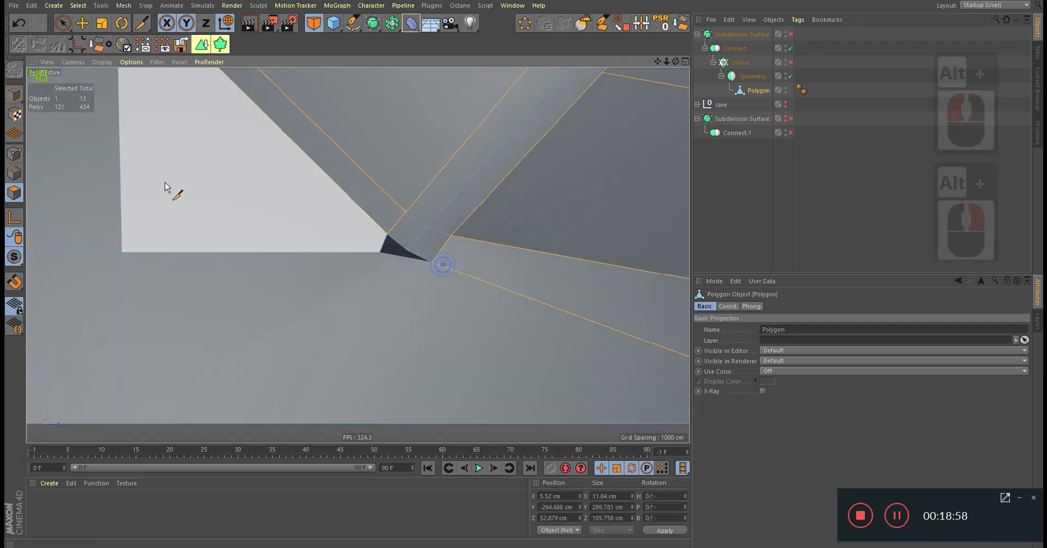
Dissolve the stray edges around the gap at the lowest groove's bottom corner, using edge mode and Live Selection.
click(15, 153)
key(9)
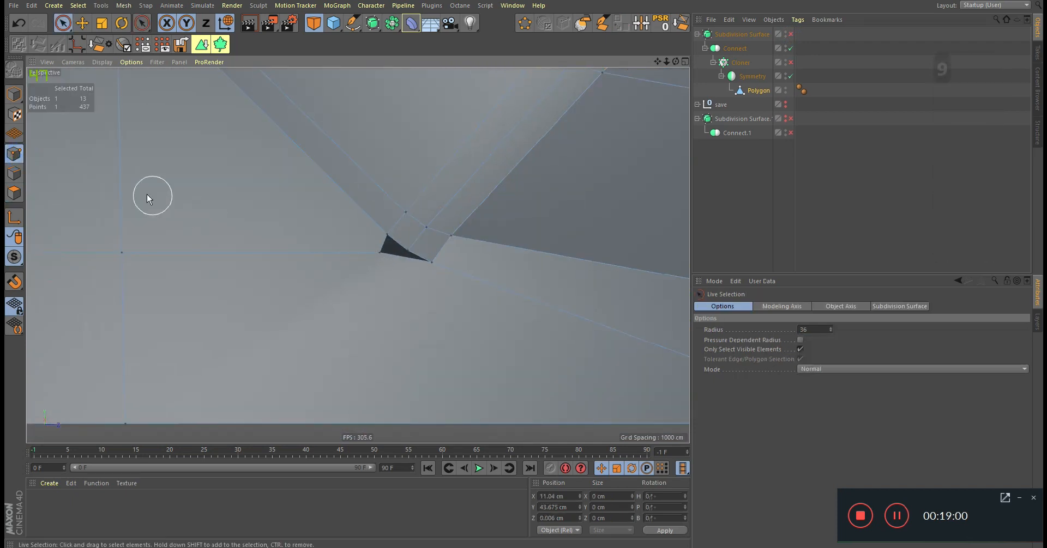
click(10, 167)
middle_drag(404, 272, 381, 271)
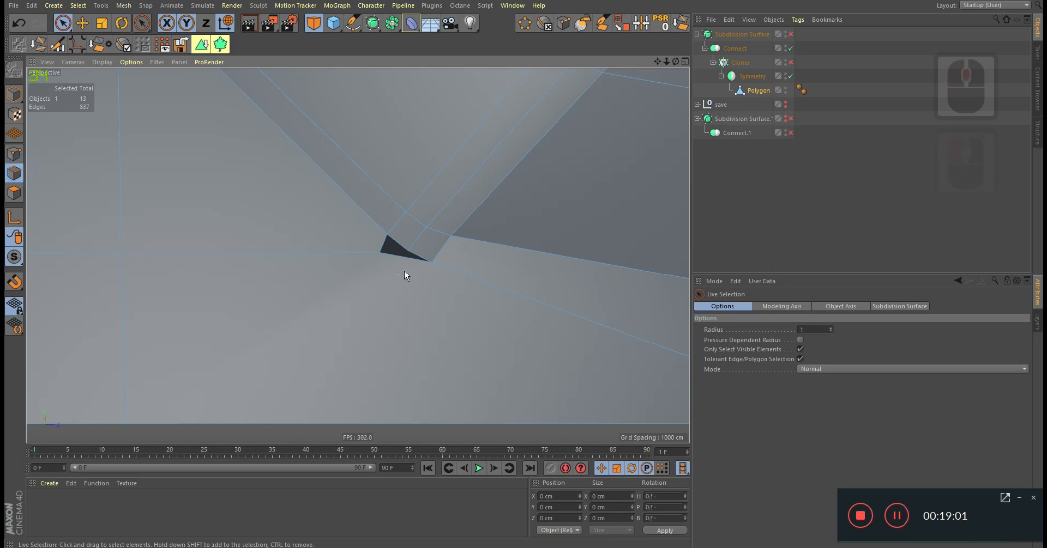
click(676, 25)
alt+drag(355, 271, 322, 300)
alt+right_drag(321, 300, 332, 299)
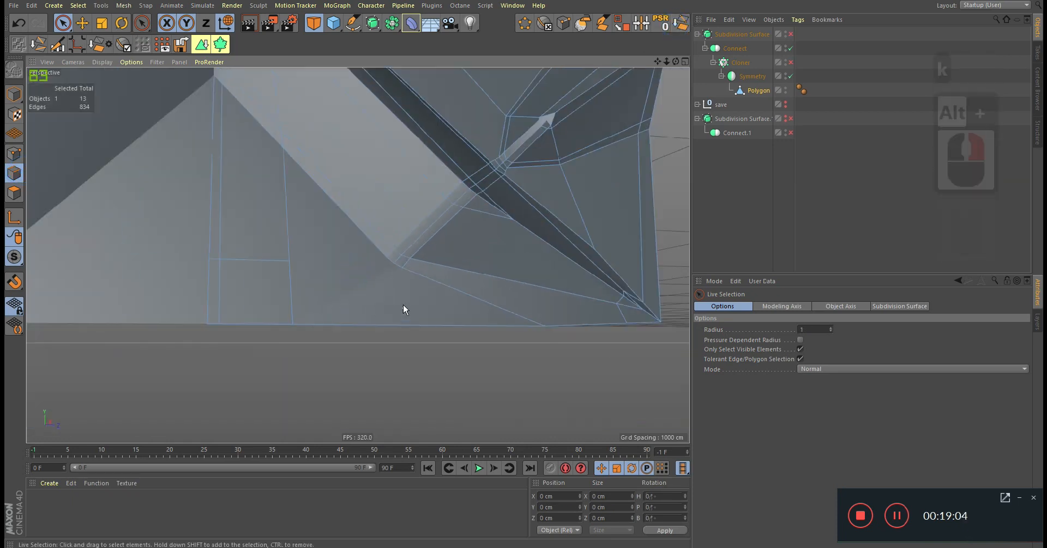
Line-cut from the lowest groove's bottom corner down past the panel's bottom border.
key(k)
key(k)
key(Escape)
click(374, 377)
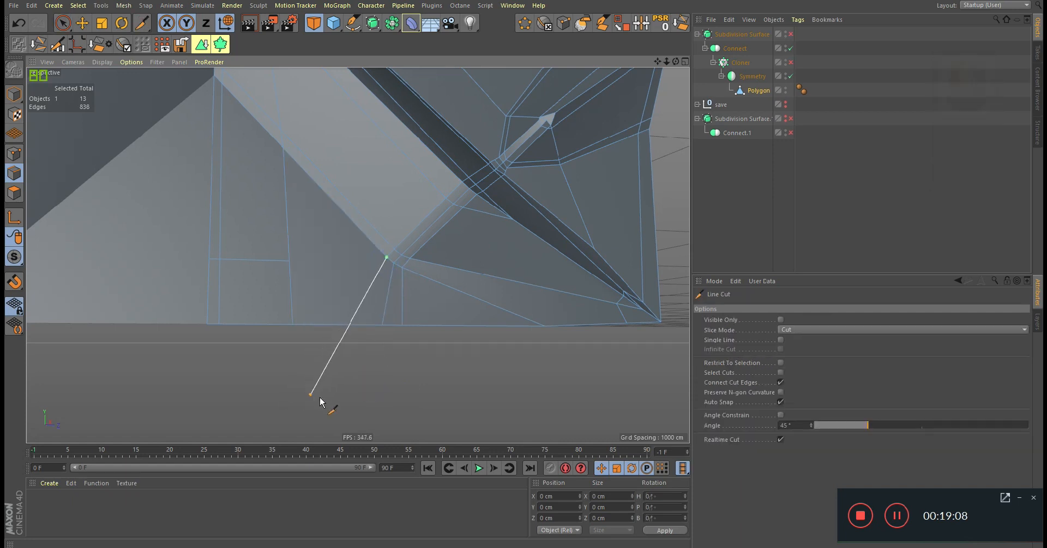
click(354, 403)
key(space)
Line-cut from the lower diamond's flat face down across the diagonal groove beneath it and past the panel's bottom border.
alt+middle_drag(325, 194, 327, 271)
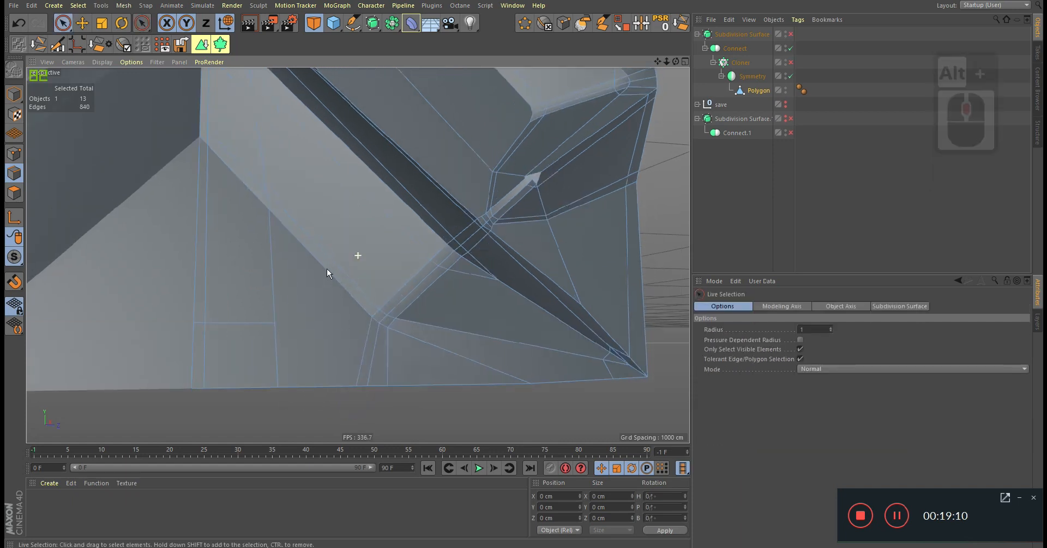
alt+right_drag(328, 271, 364, 304)
alt+drag(346, 318, 335, 262)
alt+middle_drag(335, 263, 358, 374)
alt+right_drag(359, 374, 338, 388)
alt+drag(372, 354, 371, 326)
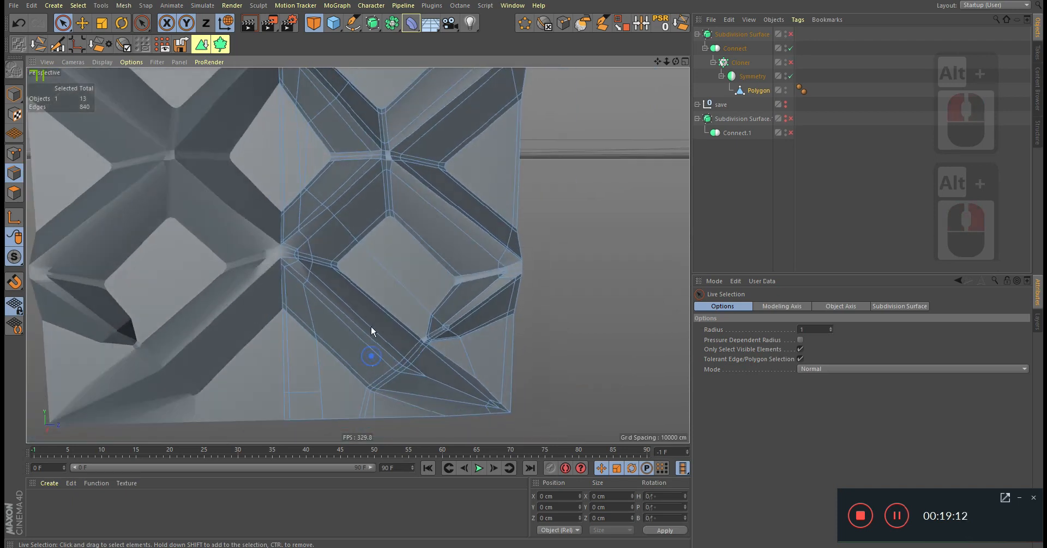
key(space)
drag(358, 243, 339, 440)
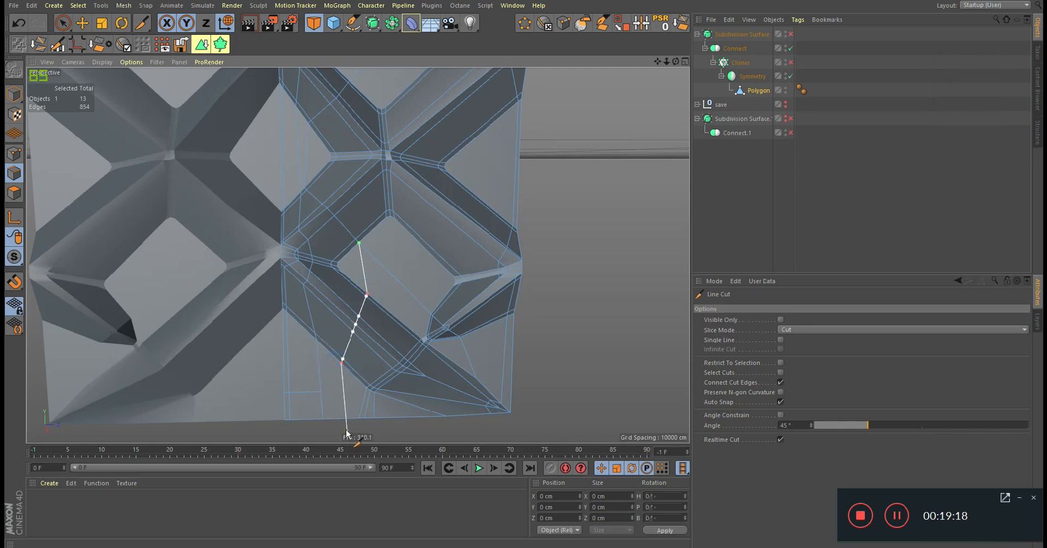
key(Escape)
Line-cut horizontally just above the bottom border, linking the short horizontal edge to the groove's bottom corner.
alt+middle_drag(347, 395, 339, 351)
alt+right_drag(339, 350, 305, 338)
click(289, 339)
key(Escape)
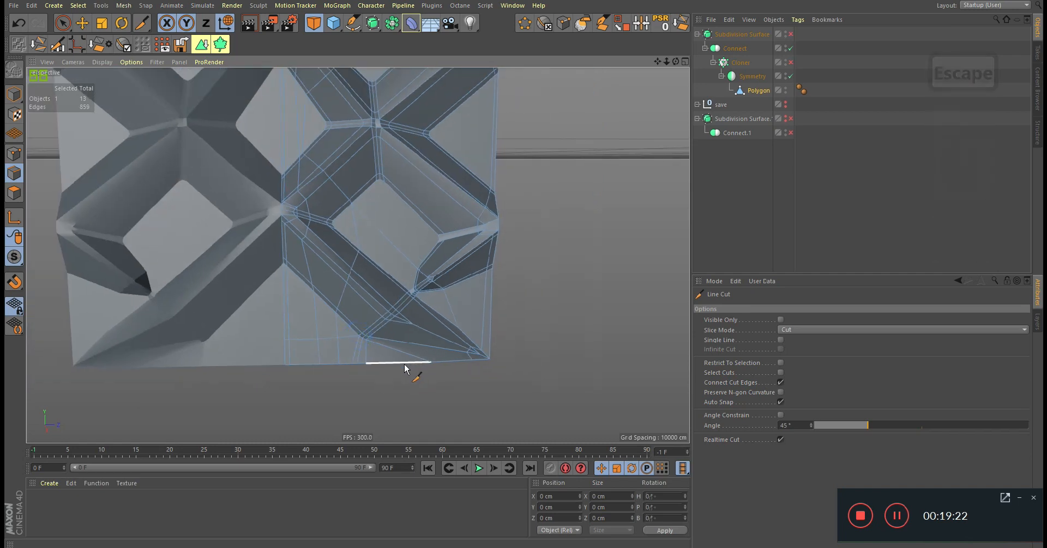
Line-cut from the lower diamond's top corner down through its flat face and across the diagonal groove below.
alt+right_drag(404, 364, 464, 361)
mouse_move(456, 350)
alt+mouse_down()
mouse_move(370, 303)
mouse_move(351, 316)
mouse_move(453, 342)
alt+mouse_up()
alt+right_drag(454, 342, 414, 332)
alt+middle_drag(446, 296, 442, 369)
alt+right_drag(443, 368, 407, 349)
alt+right_drag(399, 288, 430, 284)
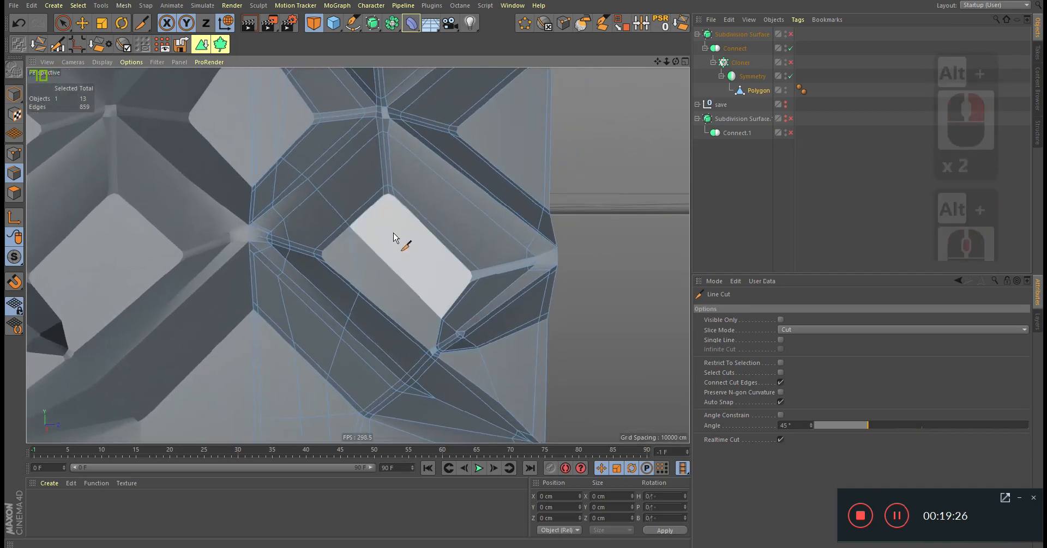
click(389, 194)
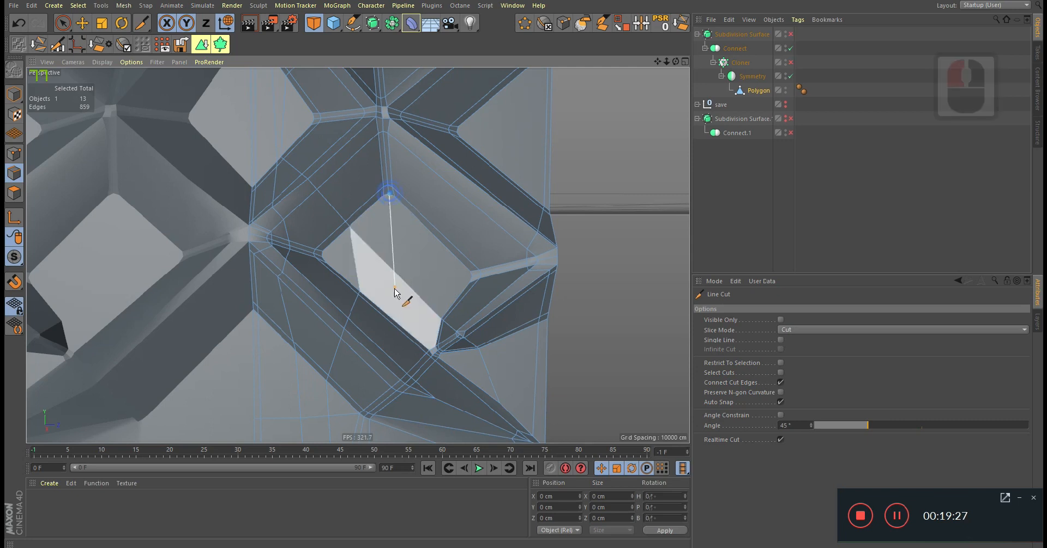
click(397, 325)
alt+middle_drag(354, 397, 381, 303)
click(374, 305)
key(Escape)
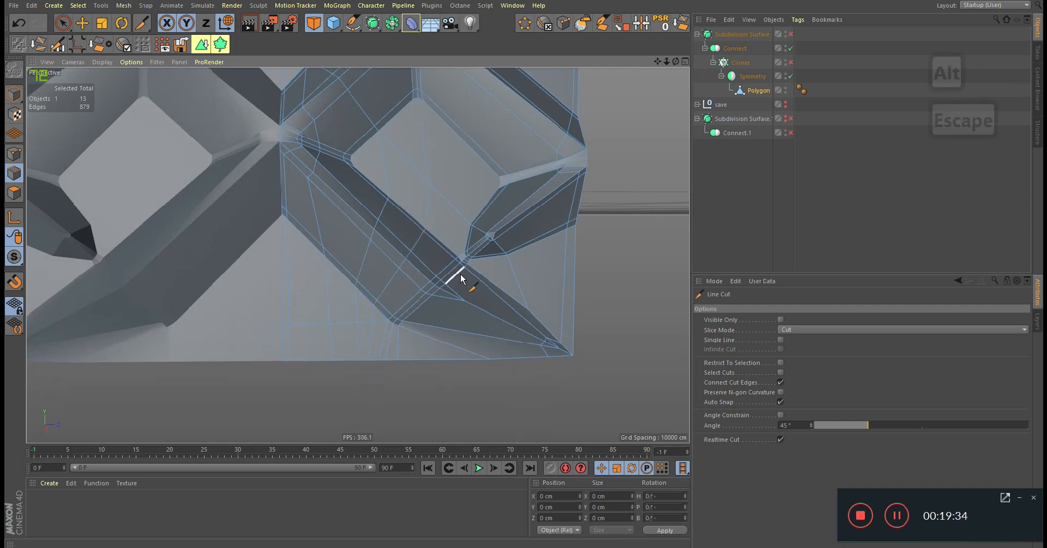
Turn the Cloner back on and examine the lower leaf's joint and the neighbouring copies of the pattern.
alt+middle_drag(460, 273, 416, 353)
alt+drag(416, 353, 438, 348)
alt+right_drag(390, 340, 418, 343)
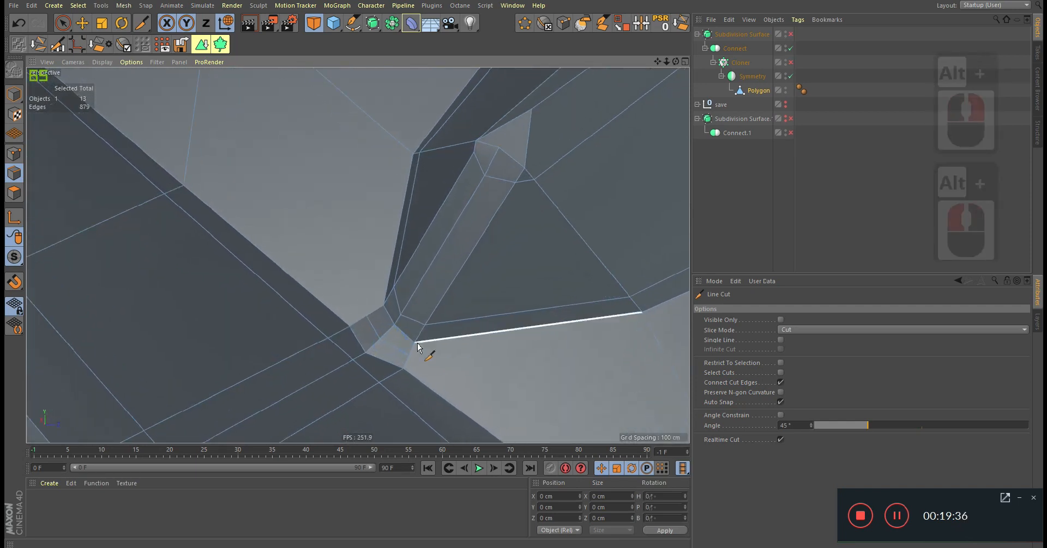
alt+drag(417, 344, 402, 347)
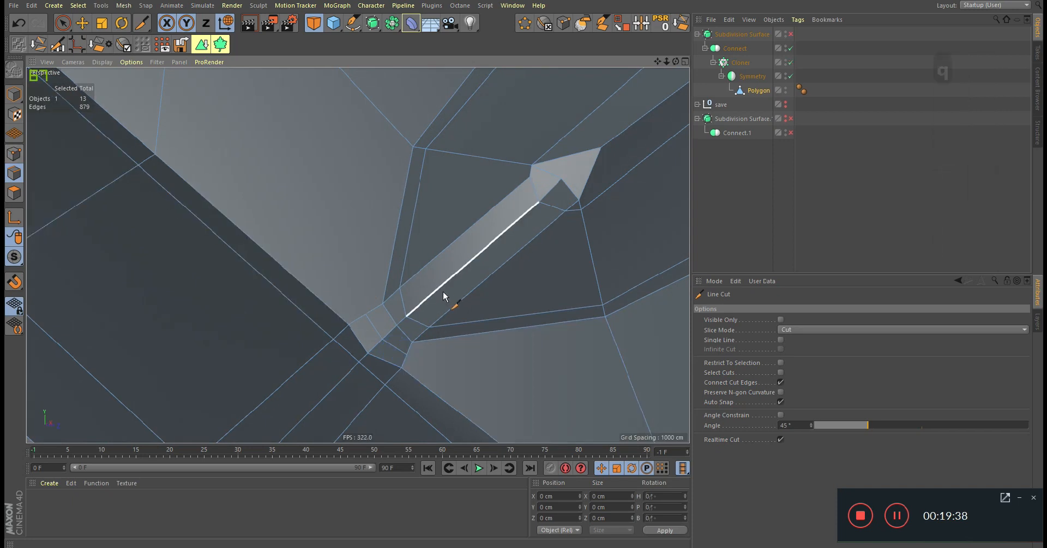
alt+right_drag(442, 292, 378, 304)
alt+right_drag(474, 257, 371, 278)
alt+middle_drag(370, 278, 350, 322)
alt+middle_drag(431, 251, 417, 355)
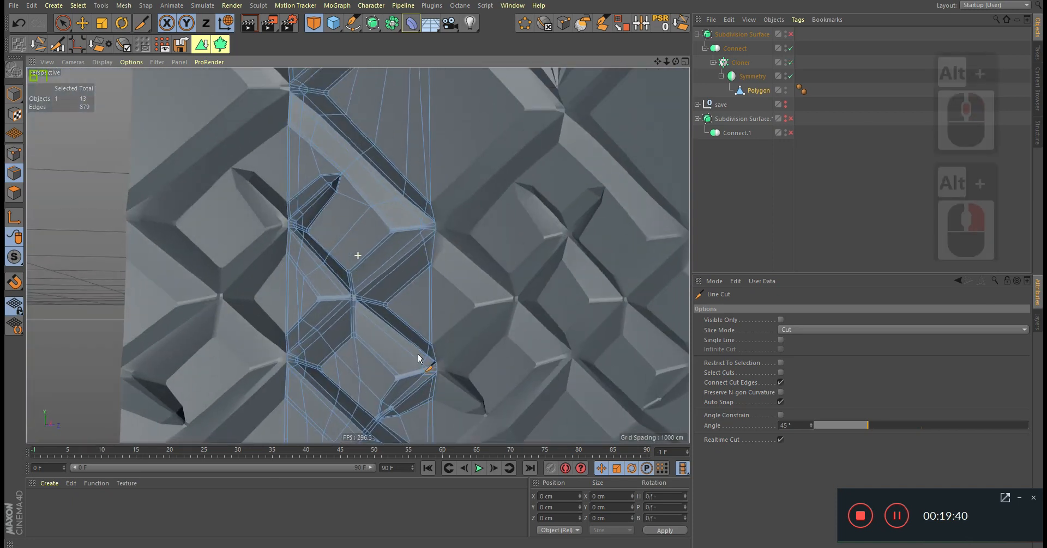
alt+right_drag(409, 288, 433, 318)
alt+middle_drag(433, 317, 379, 166)
alt+right_drag(370, 291, 384, 345)
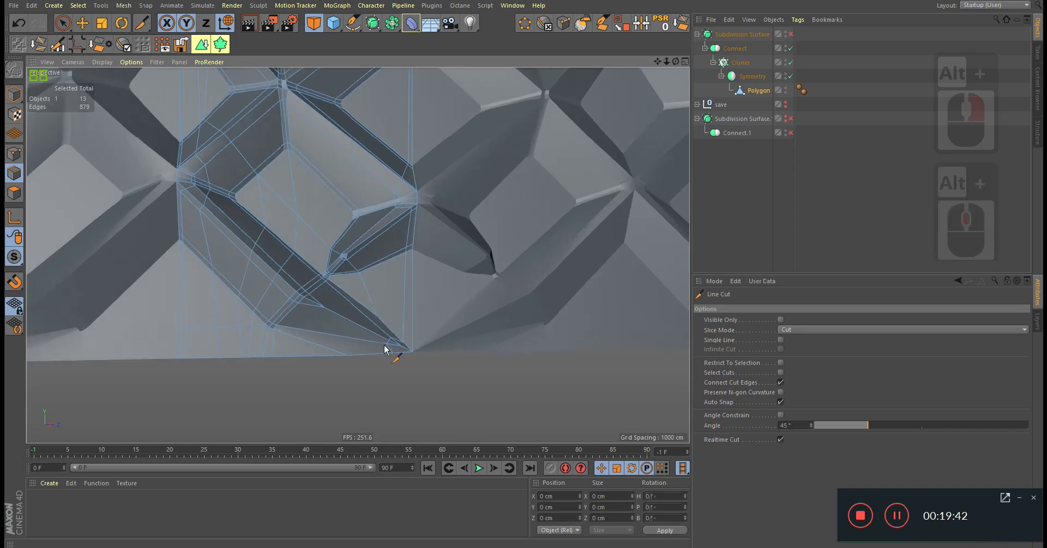
Line-cut from the bottom border near the panel's outer corner up through the diagonal groove's tip and the lower leaf.
click(363, 326)
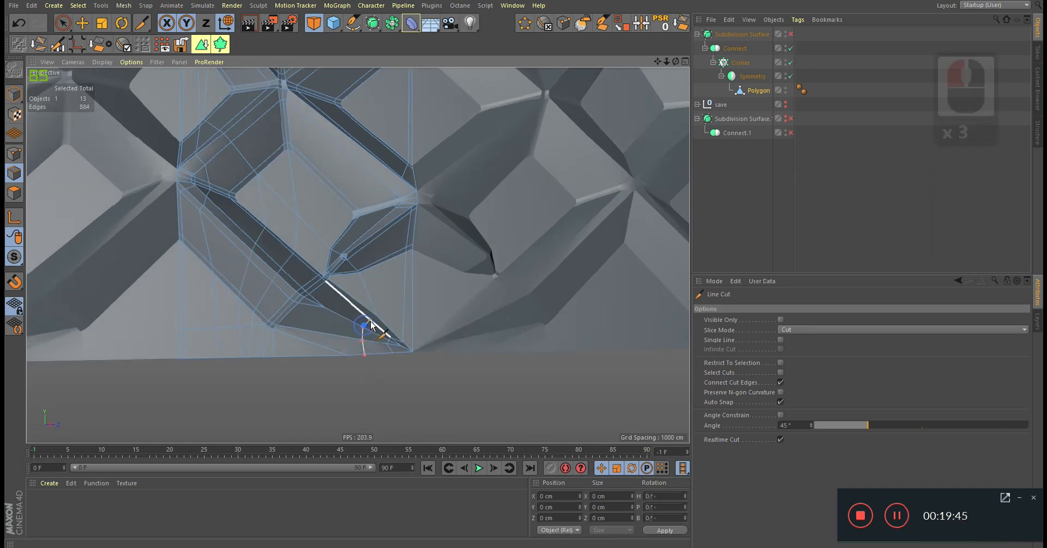
click(391, 256)
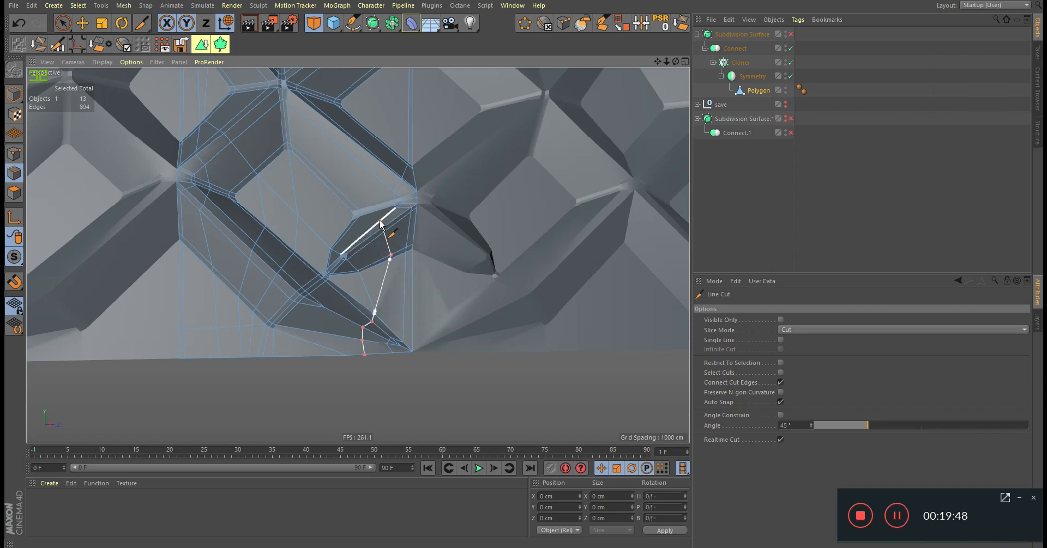
click(380, 221)
alt+middle_drag(380, 221, 399, 362)
alt+right_drag(399, 363, 431, 362)
click(390, 363)
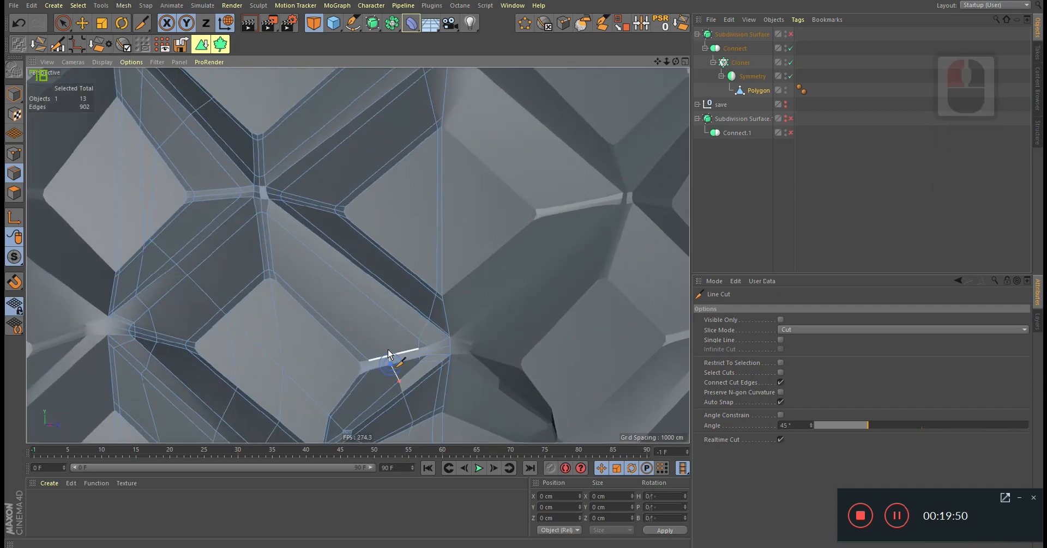
Continue the line cut upward through the diamond grooves to the existing cross edge in the large upper groove, finishing the cut.
click(384, 286)
click(391, 255)
alt+middle_drag(390, 255, 388, 304)
click(380, 248)
alt+middle_drag(380, 248, 397, 367)
click(416, 359)
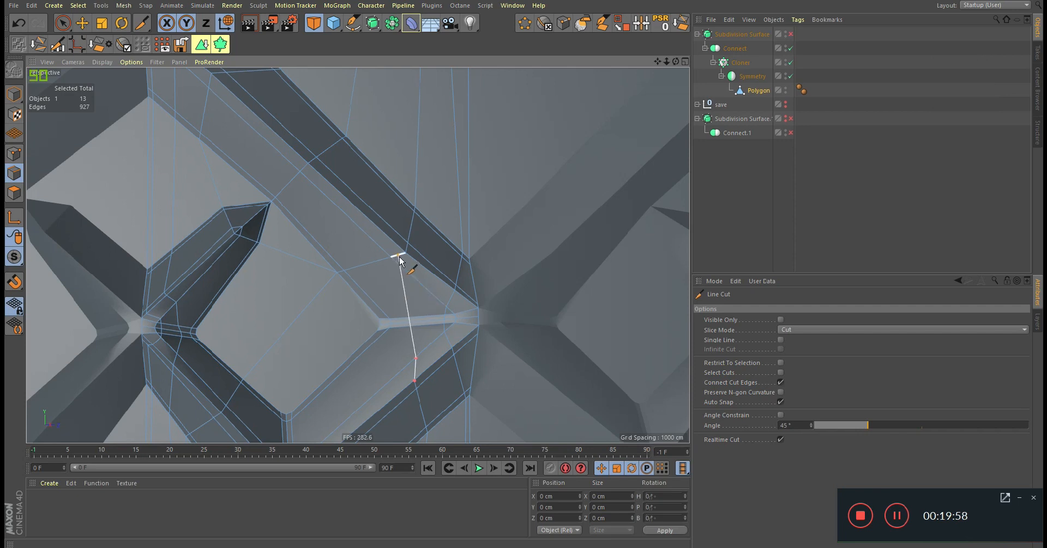
click(405, 256)
alt+middle_drag(365, 352, 389, 261)
key(Escape)
Dissolve the two edges crossing the upper diamond's flat face beside the small leaf.
key(q)
alt+right_drag(429, 248, 406, 254)
key(q)
alt+middle_drag(370, 217, 357, 254)
alt+right_drag(382, 249, 431, 242)
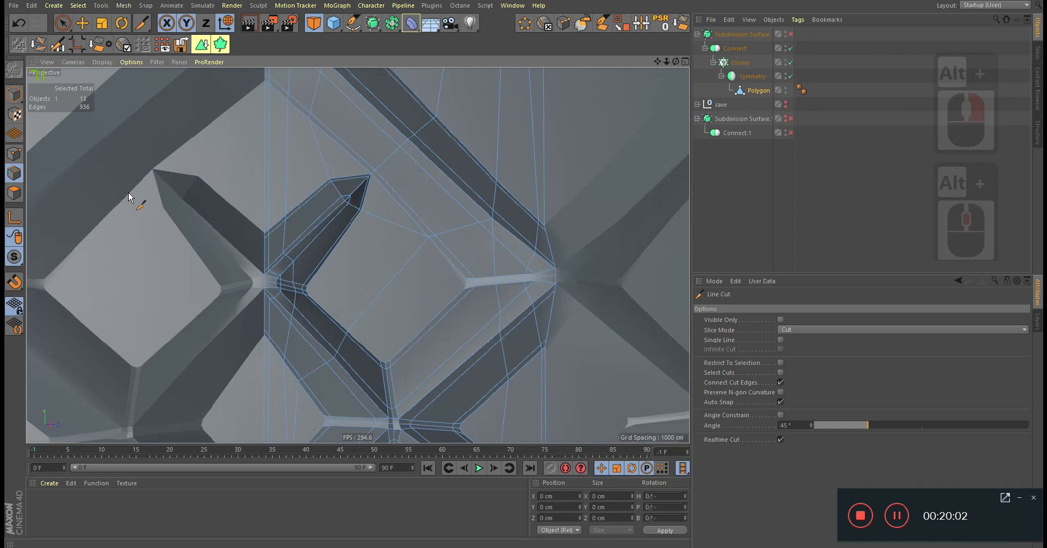
key(space)
drag(381, 290, 389, 221)
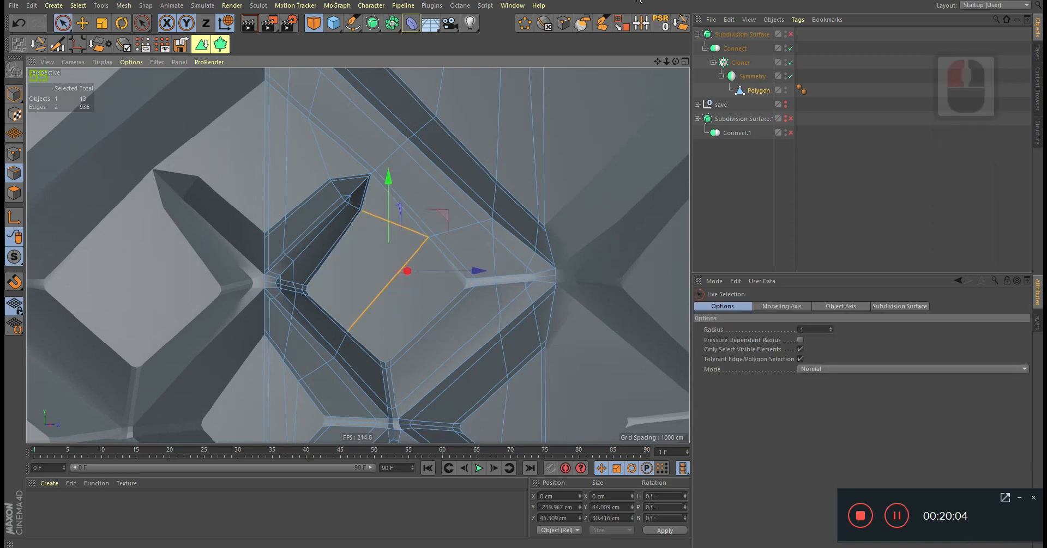
click(681, 23)
Line-cut the upper diamond's flat face from the small leaf's tip down to the face's lower corner.
alt+middle_drag(400, 296, 413, 254)
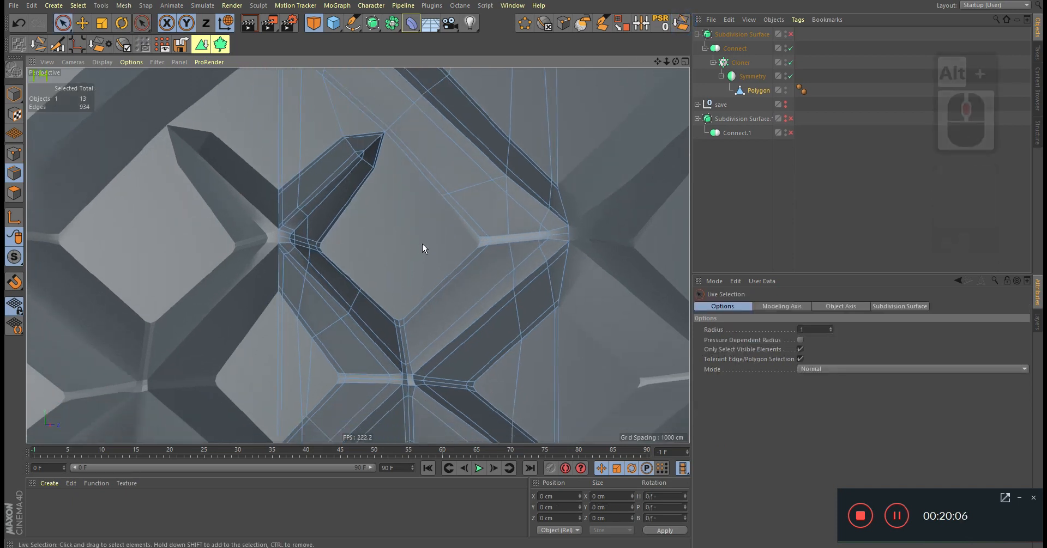
key(k)
key(k)
click(442, 195)
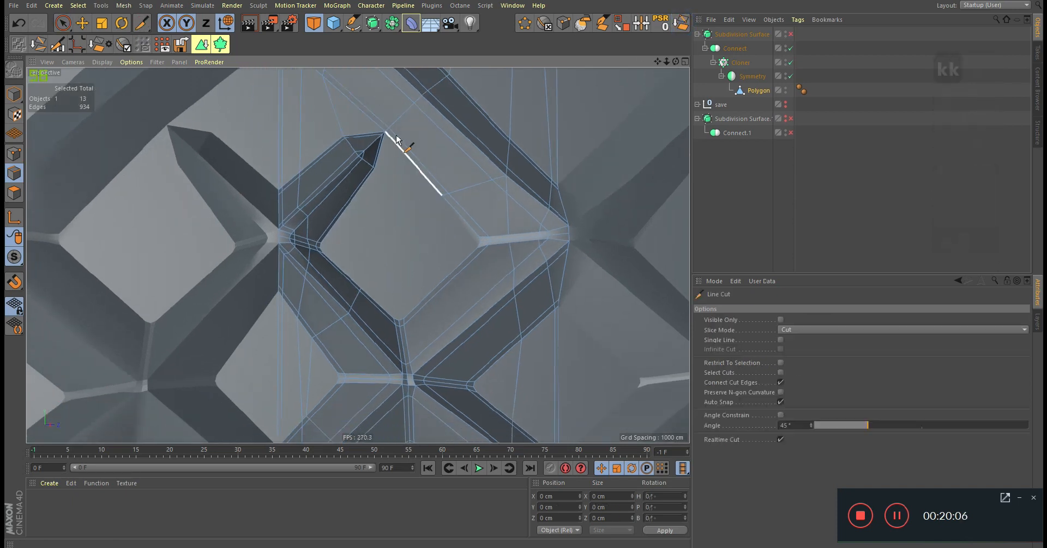
drag(386, 133, 396, 321)
click(399, 319)
key(Escape)
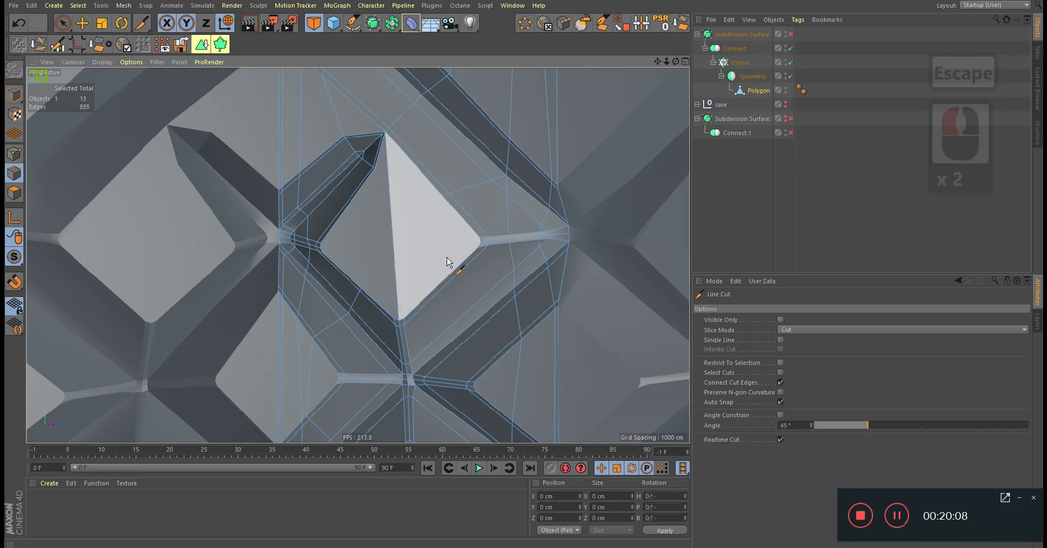
Line-cut the diamond's face from its lower corner to the existing upper-edge point, and from the small leaf's side to the lower groove edge.
click(404, 319)
double_click(442, 196)
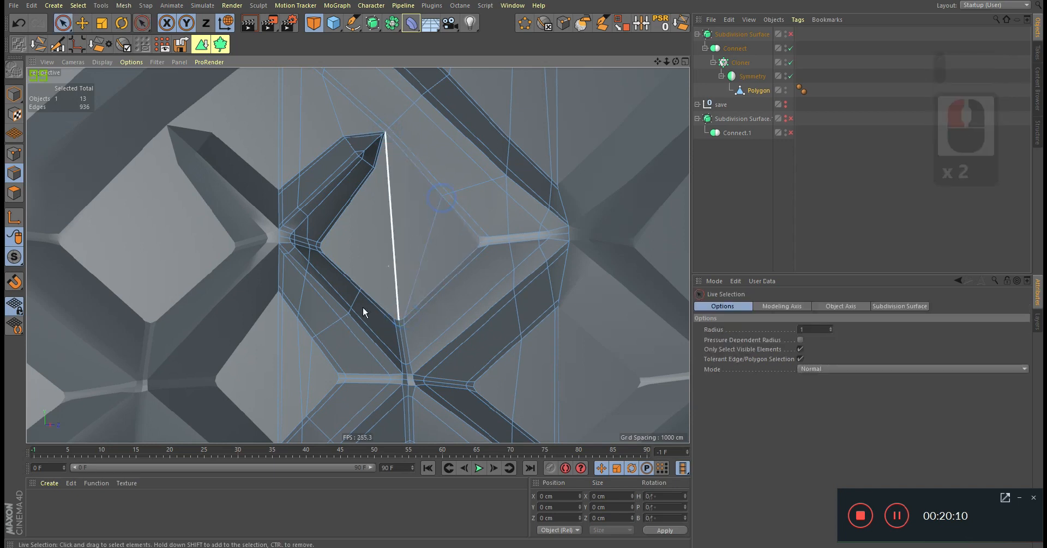
click(375, 169)
key(space)
key(space)
click(370, 282)
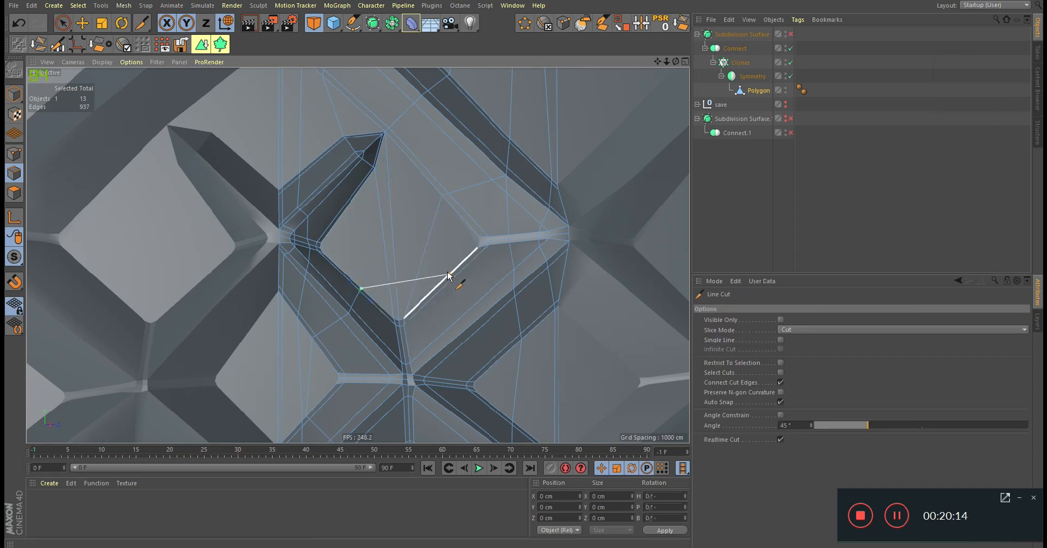
Line-cut horizontally across the diamond's flat face between its two side corners, adding a second parallel cut just below.
double_click(480, 244)
click(327, 246)
alt+right_drag(435, 223, 444, 227)
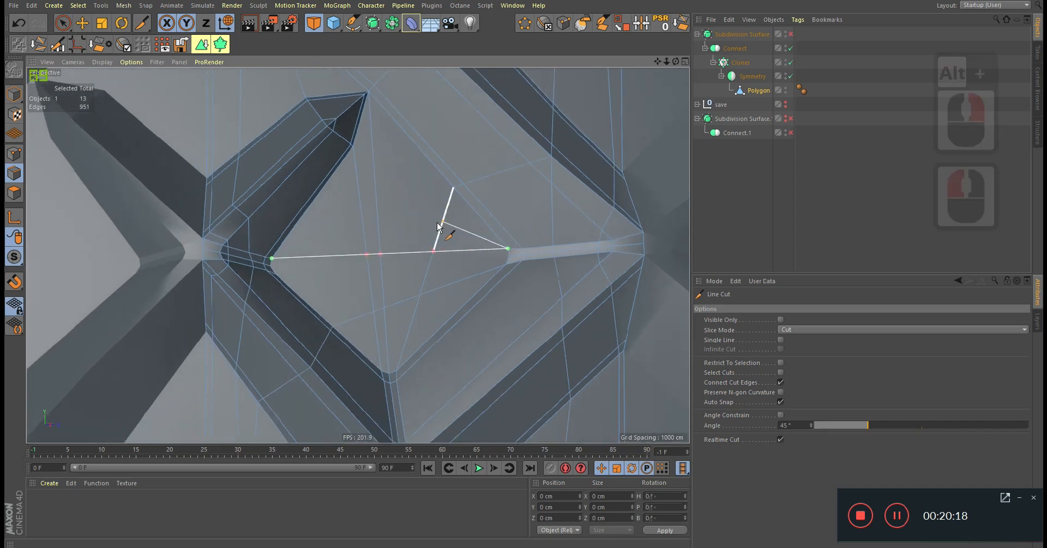
key(space)
key(space)
click(271, 266)
double_click(504, 255)
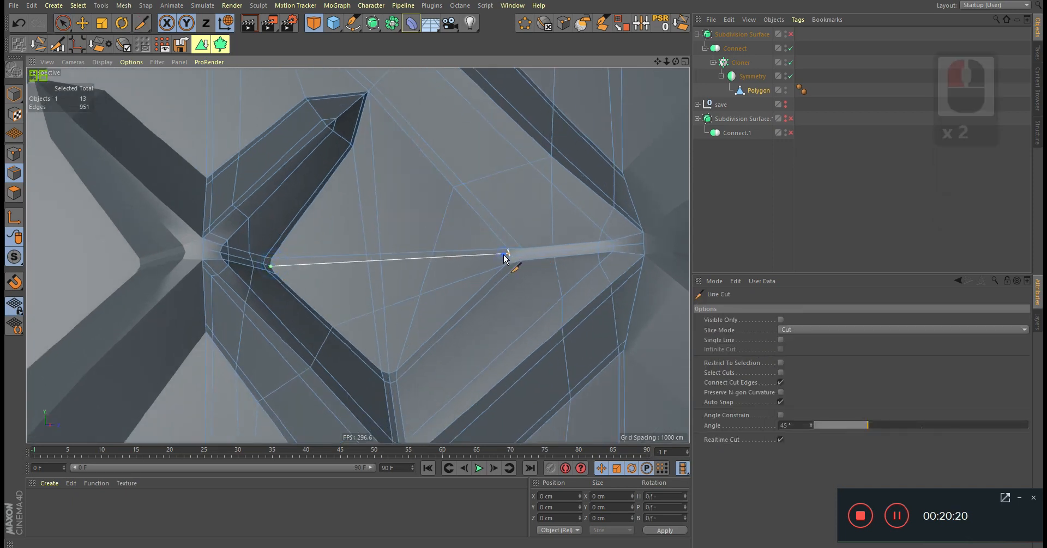
key(ctrl+z)
Add a third parallel line cut across the diamond's face, just below the other two horizontal cuts.
key(space)
key(space)
click(276, 274)
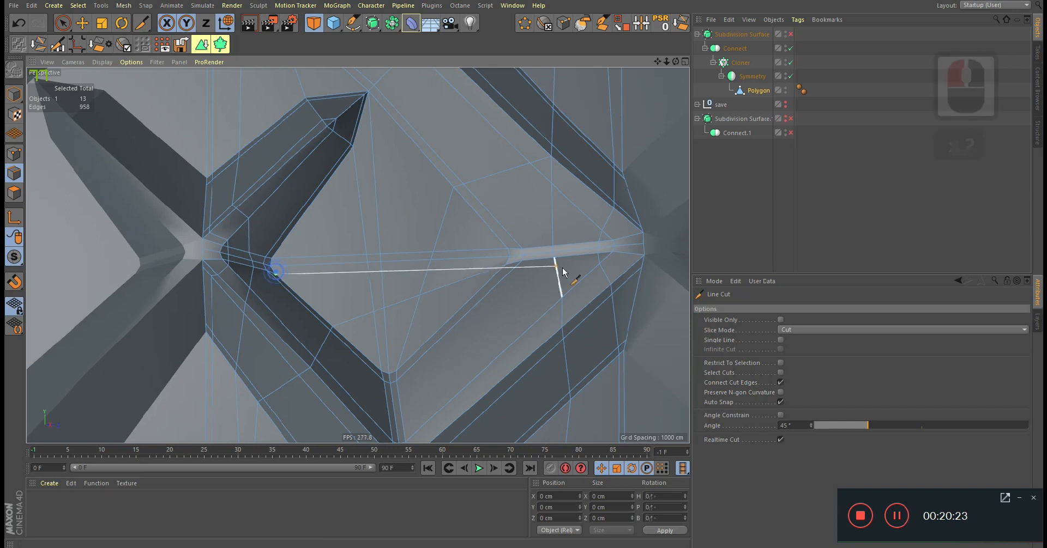
click(503, 265)
alt+right_drag(497, 269, 414, 289)
key(Escape)
Turn on the Subdivision Surface and examine the smoothed pattern, including where the large leaf tips meet.
alt+right_drag(496, 266, 442, 275)
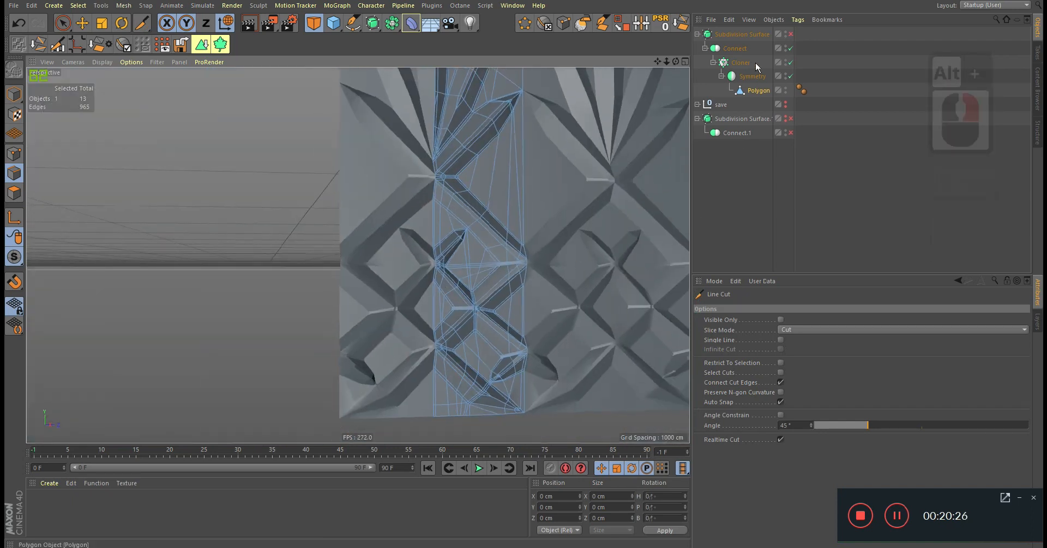
click(790, 33)
alt+right_drag(495, 201, 437, 224)
alt+middle_drag(436, 224, 377, 301)
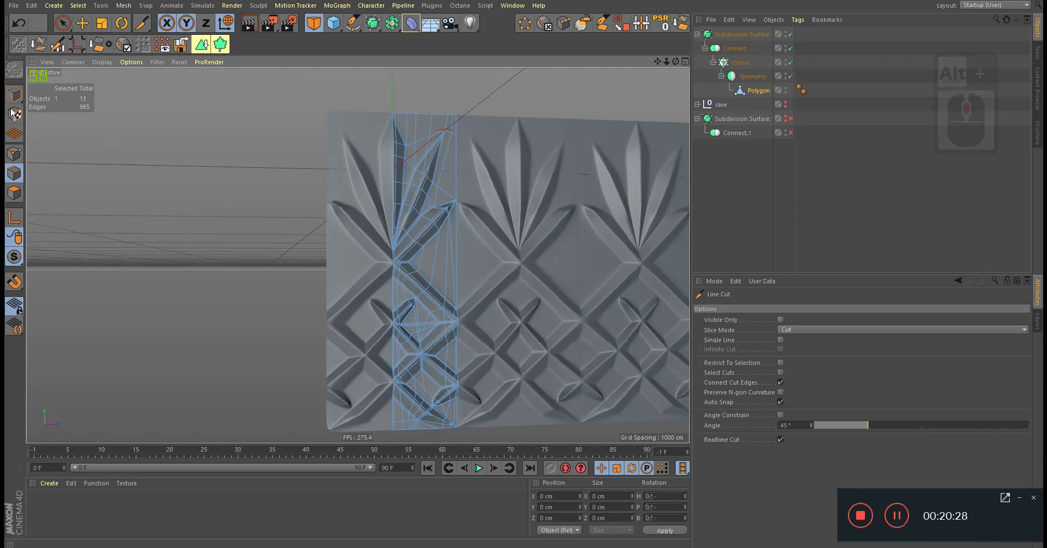
click(16, 93)
alt+drag(388, 257, 423, 253)
alt+right_drag(447, 261, 426, 268)
mouse_move(426, 267)
alt+mouse_down()
mouse_move(420, 252)
mouse_move(432, 251)
alt+mouse_up()
alt+right_drag(439, 271, 472, 257)
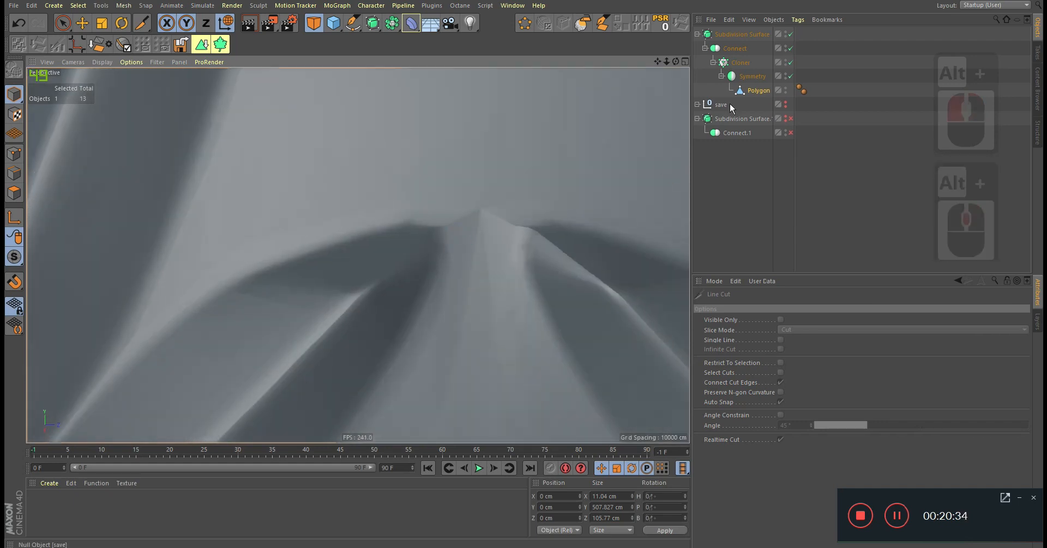
With smoothing off, line-cut from the large leaf's upper shoulder point across the flat surface to the panel's outer border above the tip.
click(790, 34)
click(20, 160)
alt+drag(446, 211, 468, 261)
alt+right_drag(468, 262, 427, 258)
alt+drag(428, 259, 428, 243)
click(435, 286)
key(Escape)
double_click(464, 223)
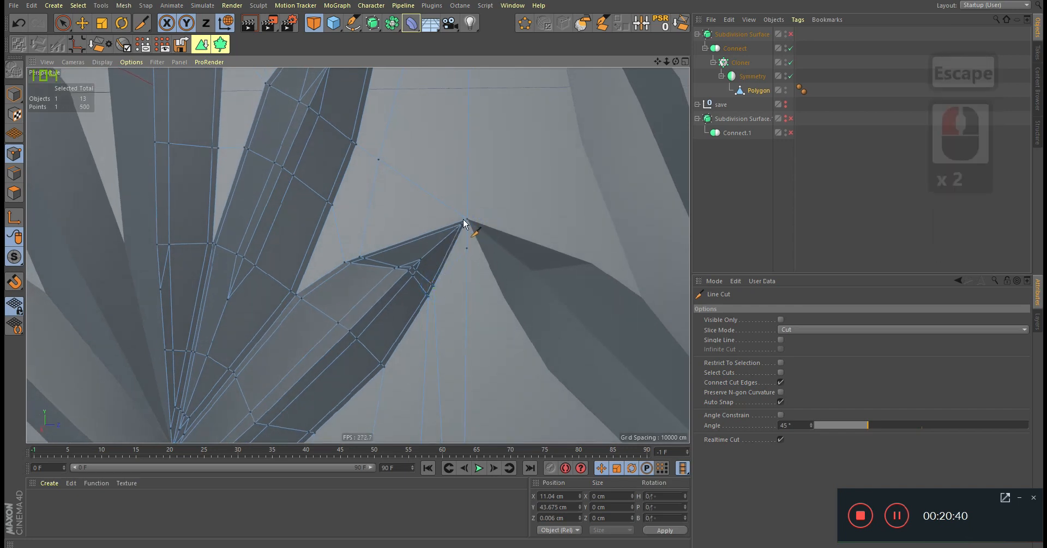
click(365, 255)
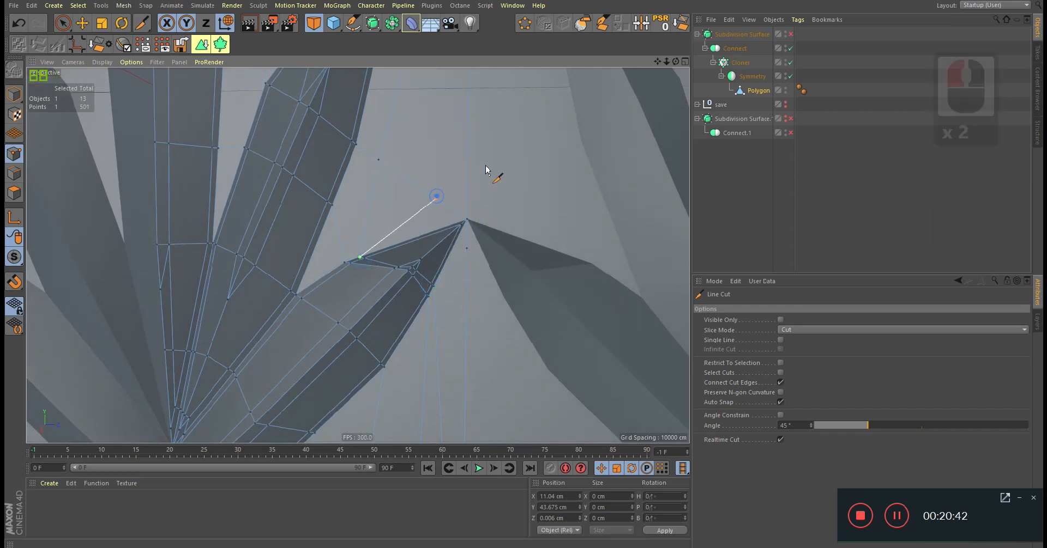
click(501, 157)
key(Escape)
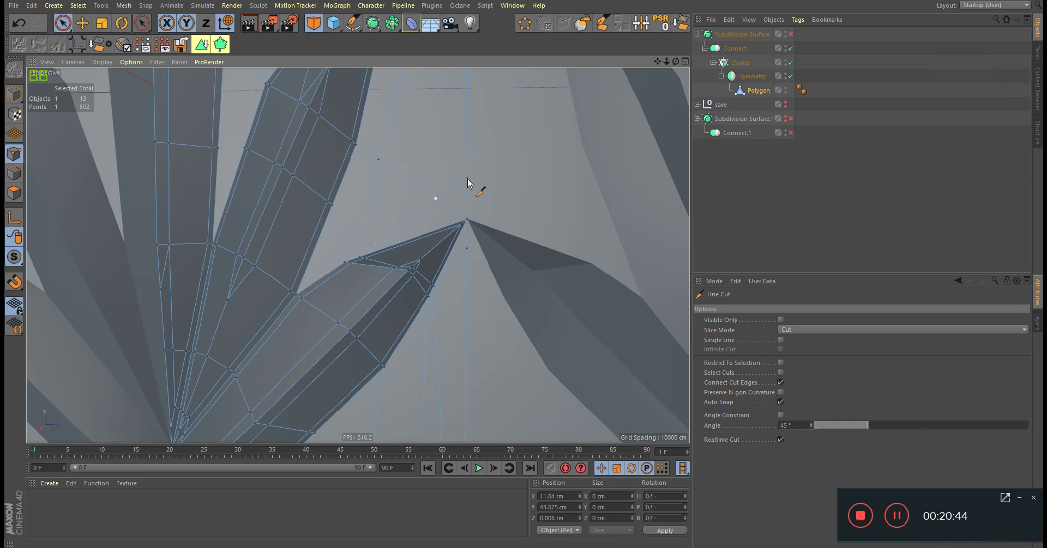
Weld the new surface point to the border point above the large leaf's tip, and select the neighbouring surface point.
key(9)
shift+click(466, 179)
key(m)
key(q)
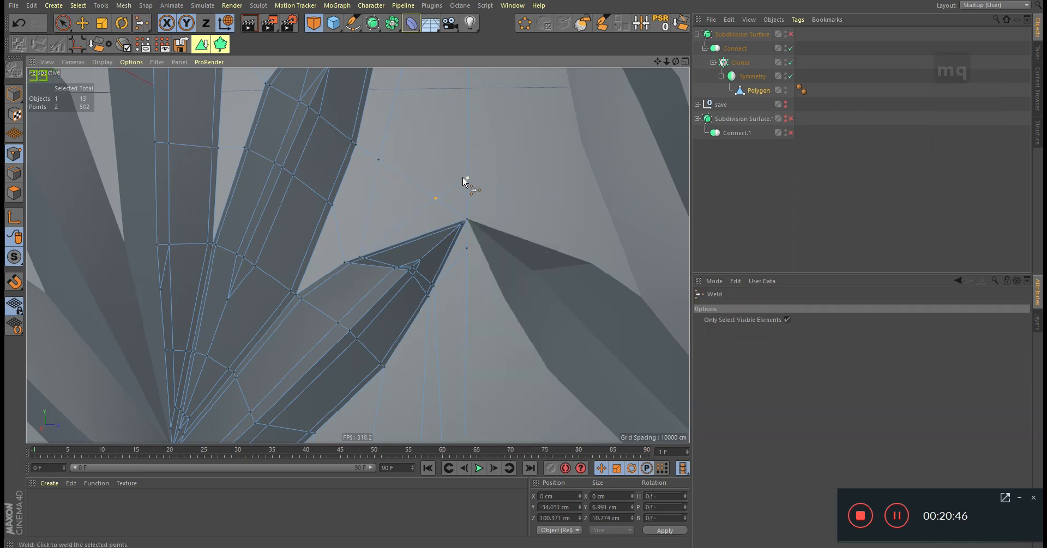
alt+right_drag(466, 179, 460, 173)
alt+middle_drag(460, 173, 432, 297)
alt+drag(432, 297, 423, 309)
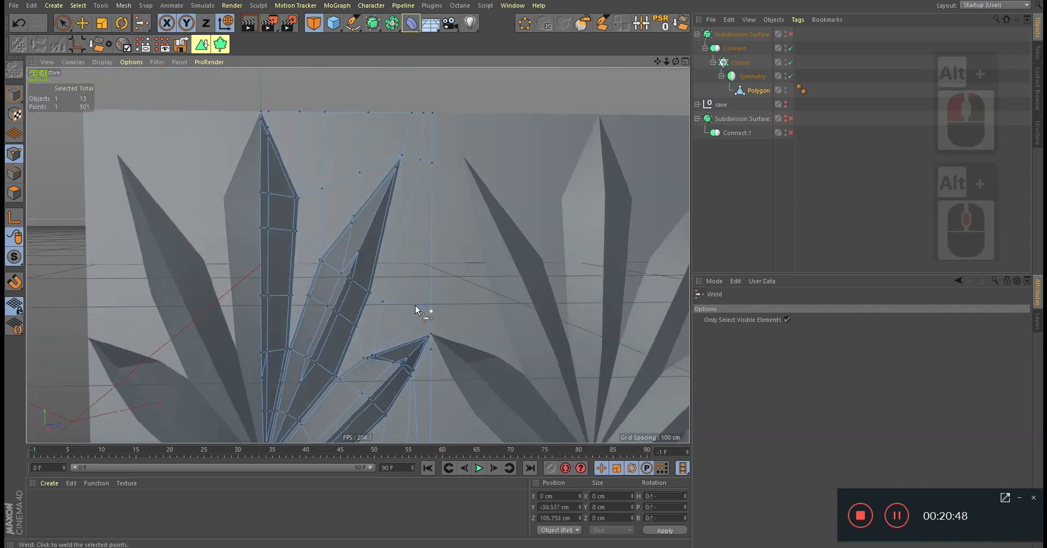
key(space)
click(389, 307)
drag(454, 252, 455, 252)
Turn on the Subdivision Surface in model mode and check the smoothed joint between the large leaf tips.
alt+right_drag(455, 252, 388, 294)
alt+middle_drag(389, 294, 393, 238)
alt+right_drag(393, 238, 354, 262)
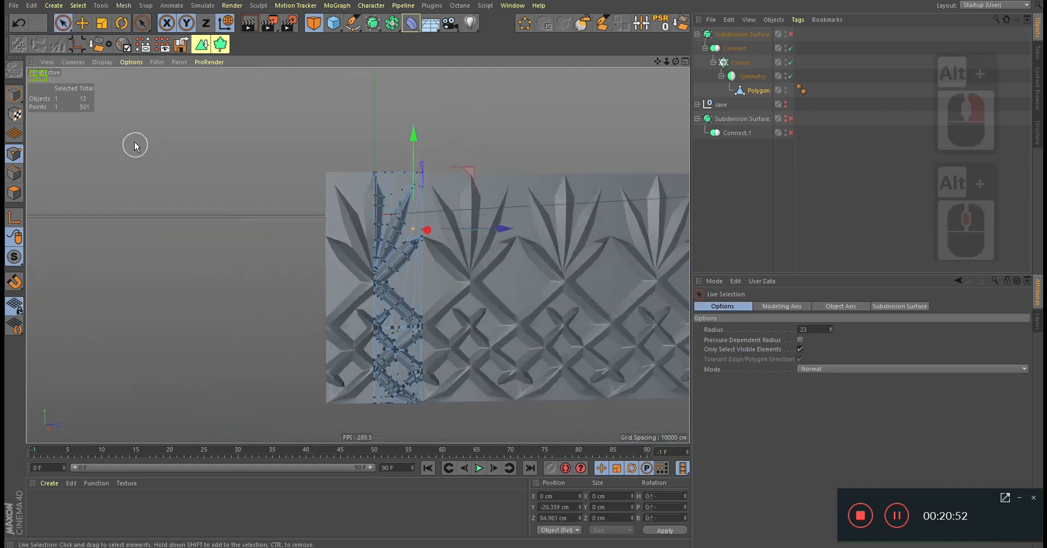
click(14, 94)
alt+middle_drag(421, 256, 384, 233)
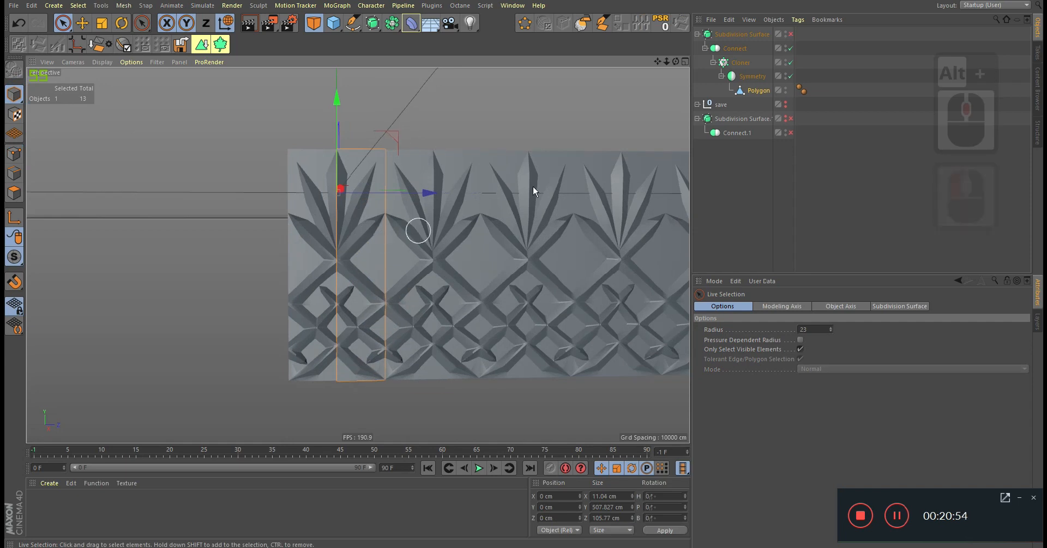
click(790, 35)
alt+drag(346, 272, 336, 267)
alt+right_drag(338, 271, 707, 151)
With smoothing off, line-cut the flat surface alongside the large leaf's lower edge up to the panel's outer border just below the tip.
click(790, 35)
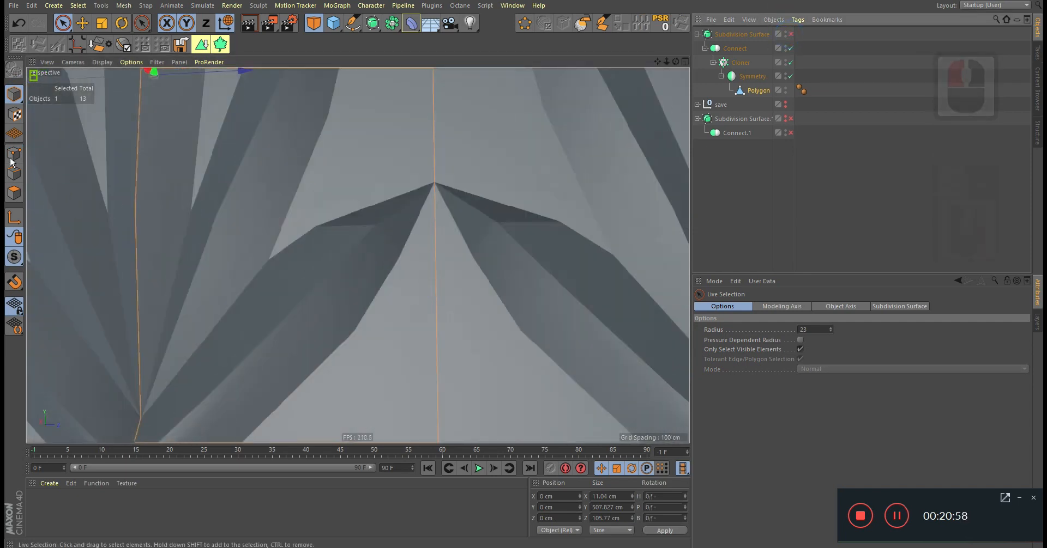
click(15, 198)
alt+drag(386, 327, 393, 280)
alt+middle_drag(393, 281, 355, 256)
key(k)
key(k)
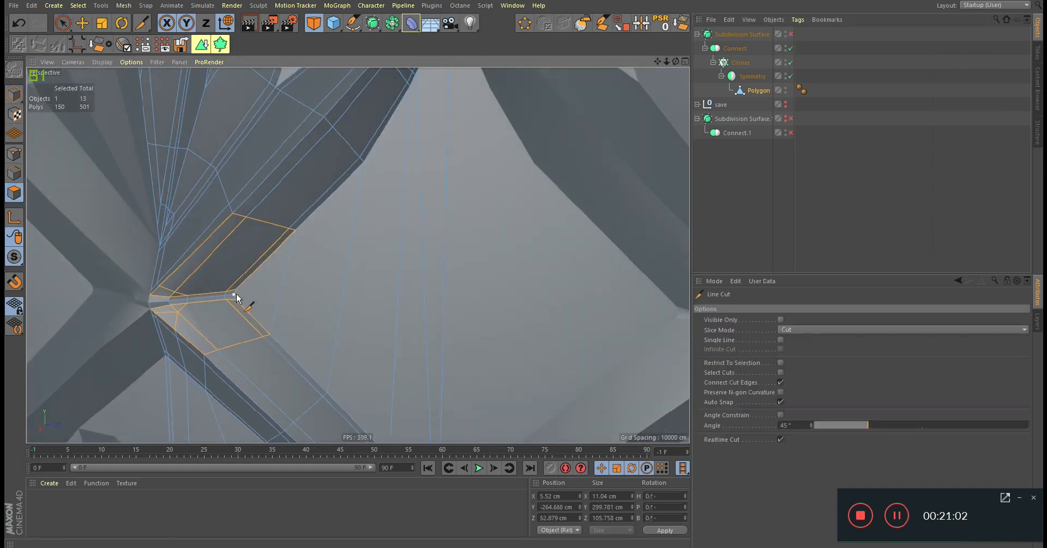
click(287, 263)
click(360, 187)
alt+middle_drag(374, 170, 367, 243)
click(400, 192)
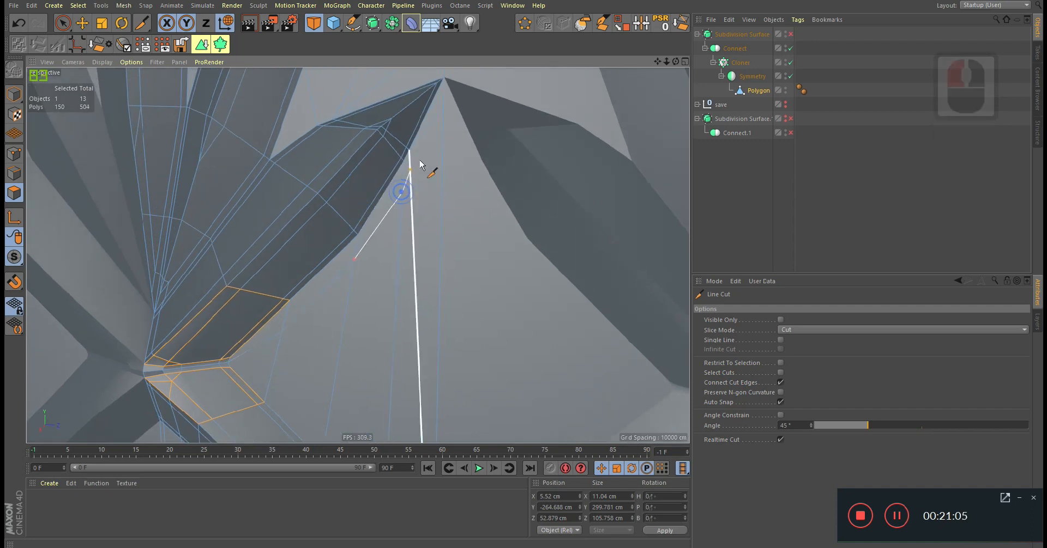
click(444, 112)
Dissolve the old edge between the large leaf's lower side and the outer border below its tip.
alt+right_drag(444, 102, 539, 101)
key(space)
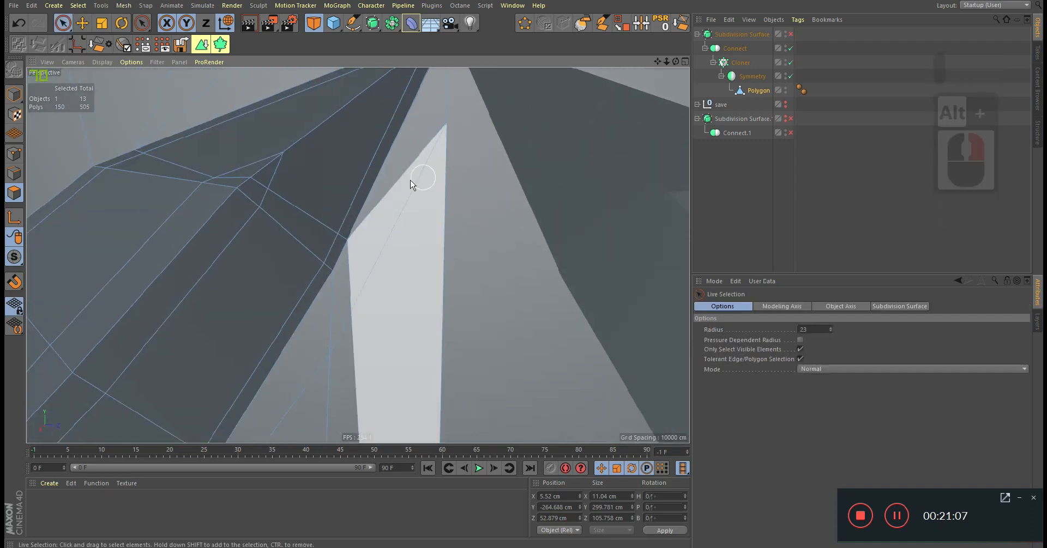
click(14, 173)
click(413, 155)
click(681, 22)
Turn the Subdivision Surface back on and examine the smoothed large leaf tips up close.
alt+right_drag(457, 196, 262, 273)
click(790, 34)
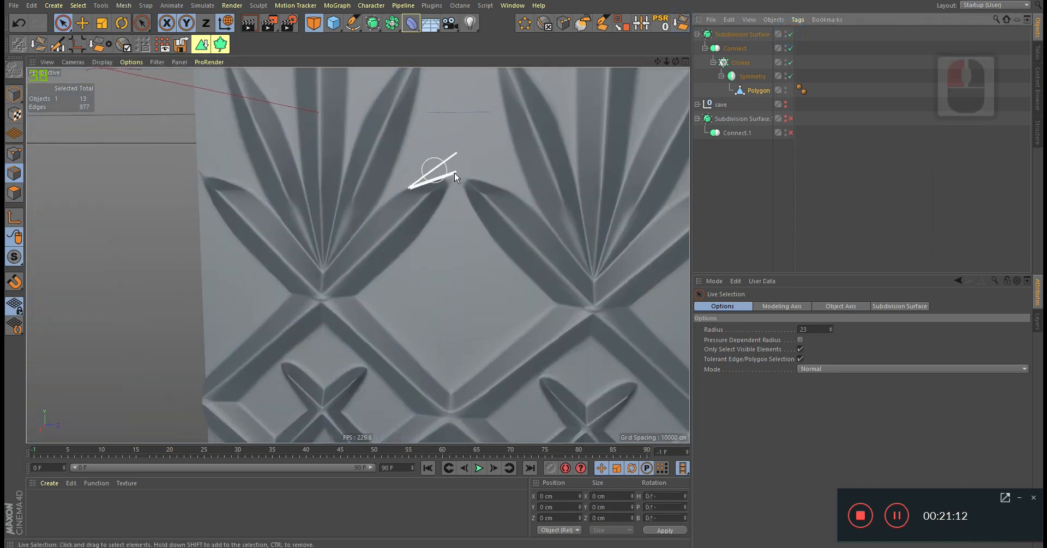
alt+right_drag(454, 180, 540, 200)
alt+drag(447, 212, 458, 164)
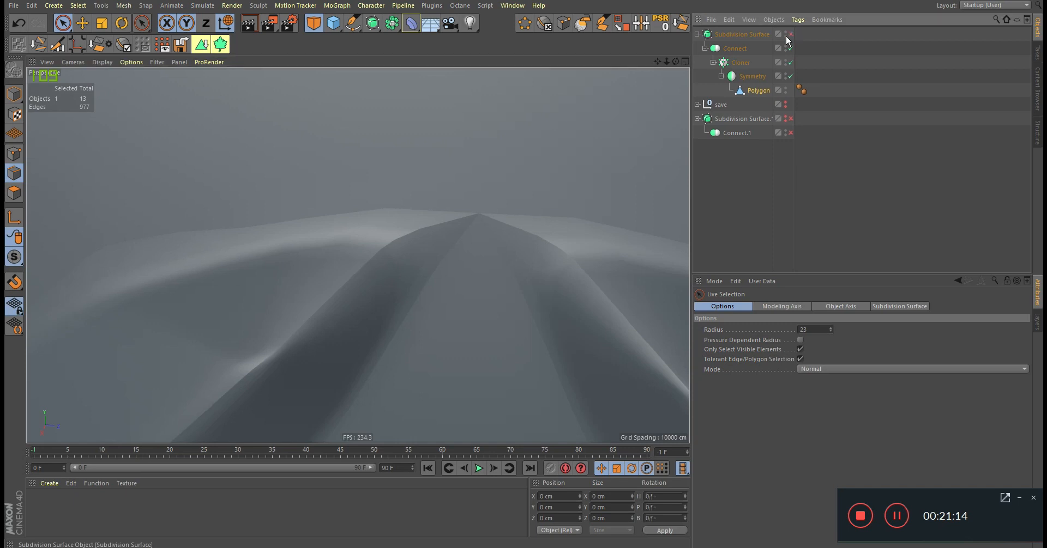
Switch off Connect, Cloner and Symmetry to isolate the source panel, and examine its leaf tip with subdivision on.
click(790, 33)
click(790, 48)
click(790, 62)
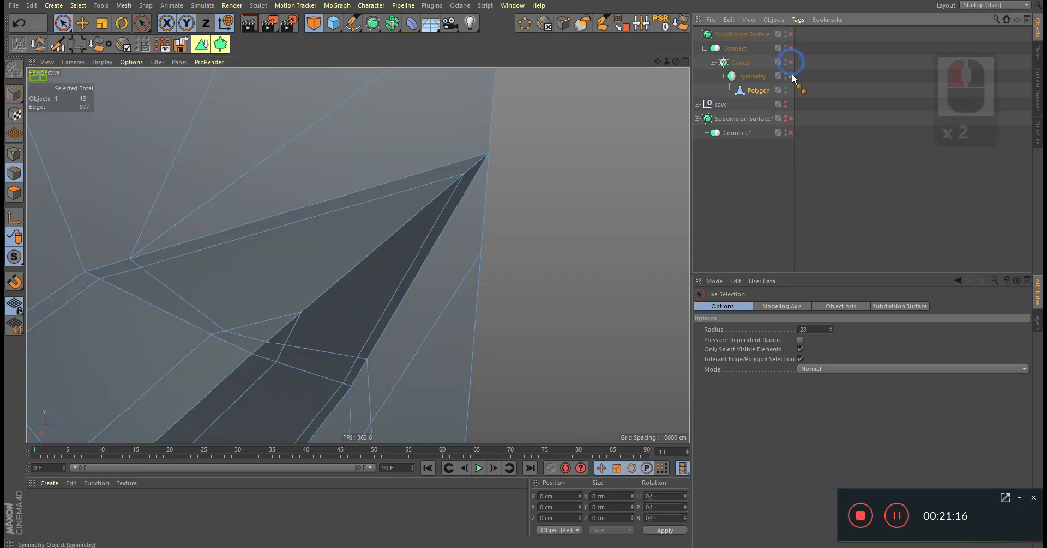
click(791, 35)
alt+drag(370, 193, 343, 233)
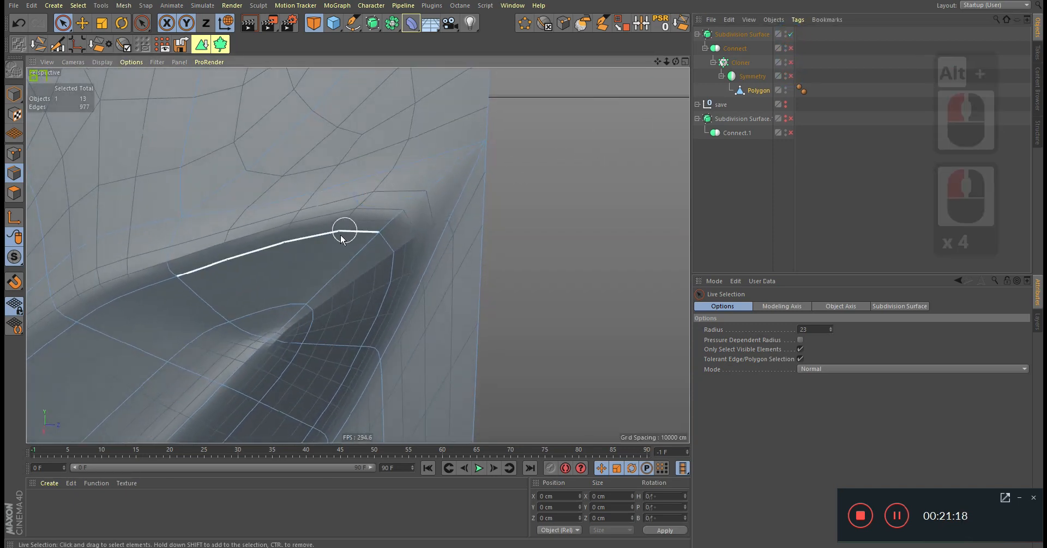
alt+middle_drag(343, 233, 394, 203)
key(q)
click(790, 62)
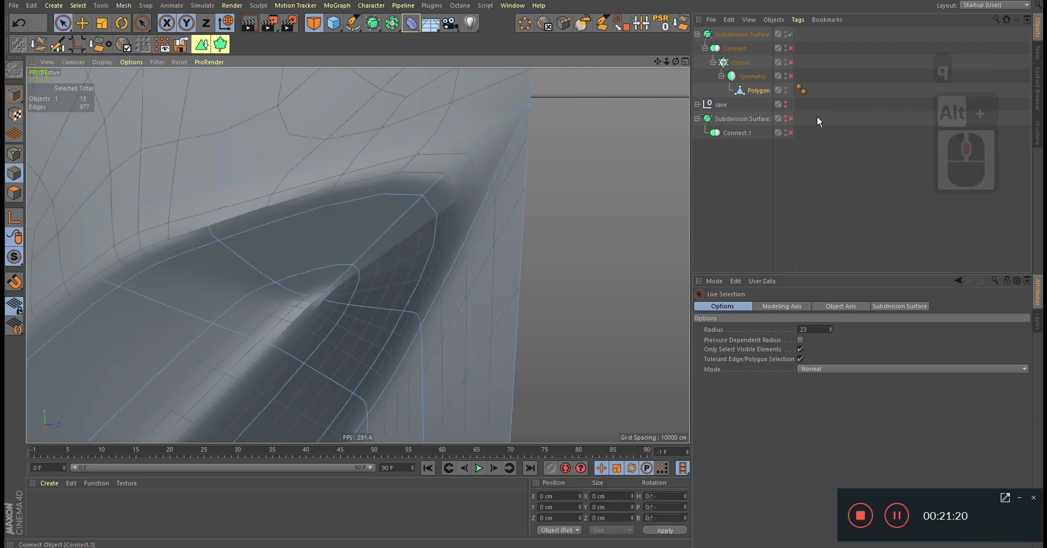
Line-cut the unsmoothed source panel from the outer border just below the large leaf's tip down the groove to the inner ridge junction.
click(760, 90)
click(791, 35)
mouse_move(306, 227)
alt+mouse_down()
mouse_move(324, 218)
mouse_move(325, 191)
alt+mouse_up()
click(14, 154)
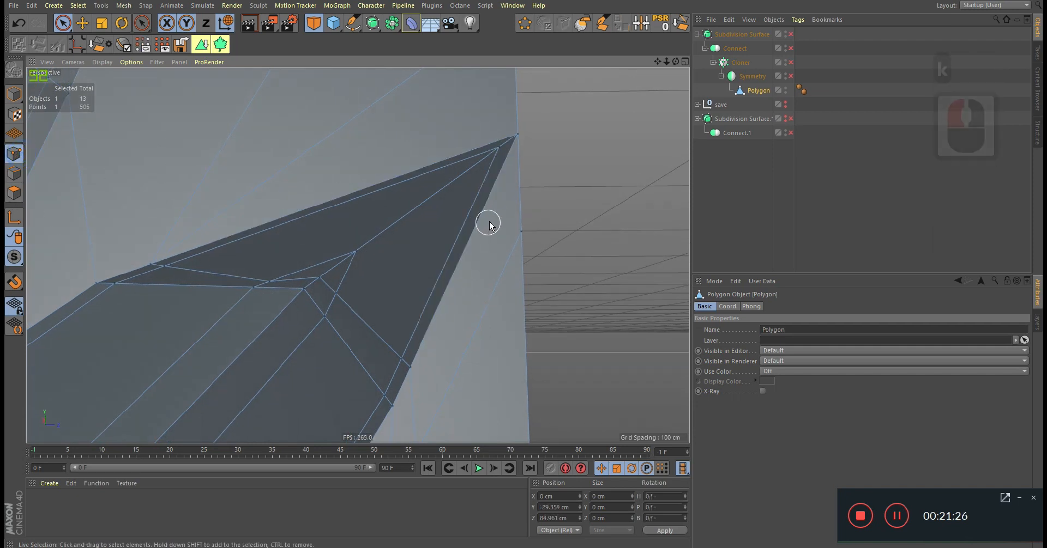
key(k)
key(k)
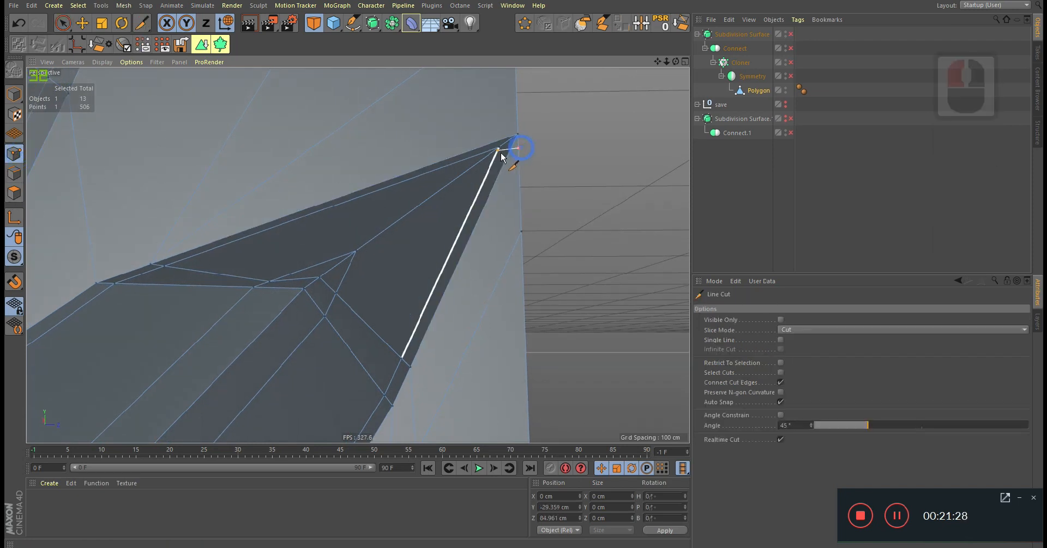
click(492, 163)
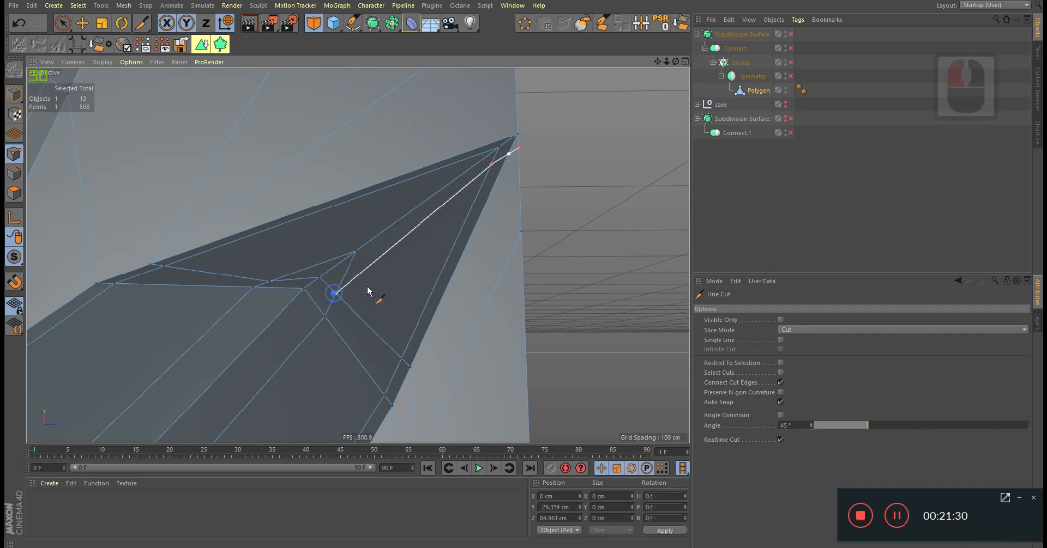
right_click(302, 224)
key(Escape)
Line-cut the leaf groove's upper face from the inner ridge junction to the leaf's upper edge near the tip.
click(269, 278)
click(491, 142)
key(Escape)
Turn on the Subdivision Surface, return to model mode and check the smoothed leaf tip and the whole source panel.
alt+drag(502, 136, 579, 136)
click(790, 34)
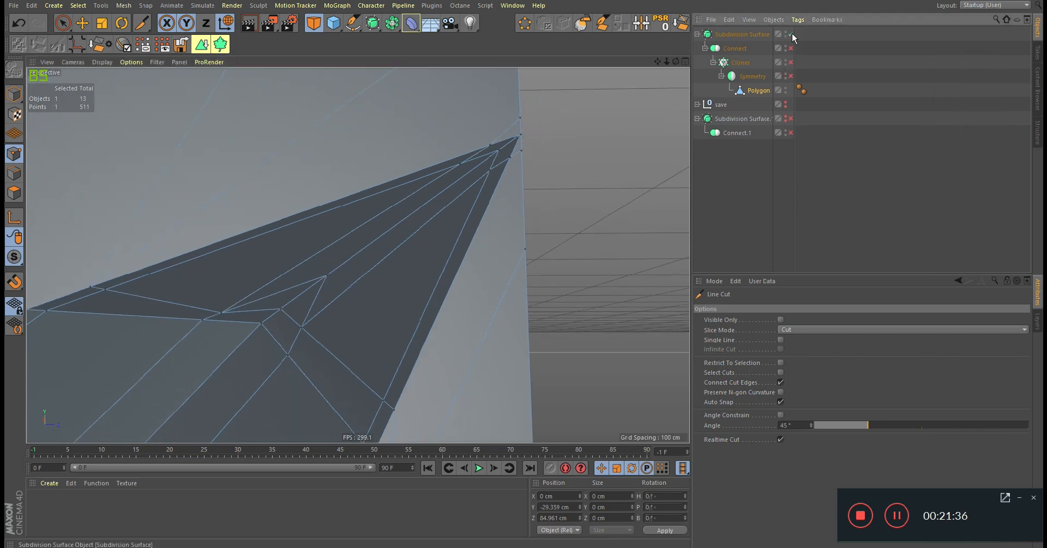
alt+drag(481, 197, 493, 207)
alt+right_drag(493, 207, 461, 234)
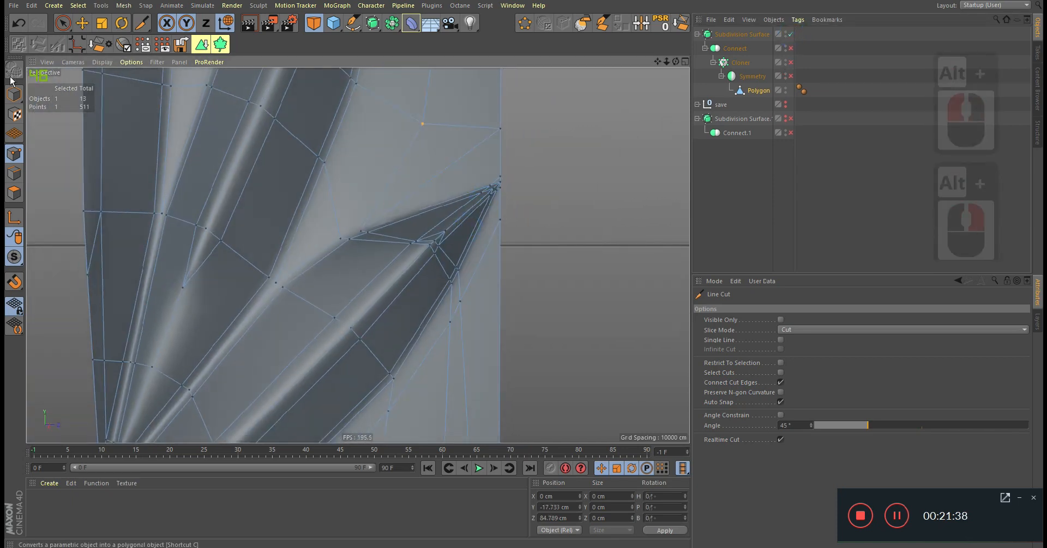
click(14, 95)
alt+right_drag(366, 200, 321, 236)
mouse_move(324, 239)
alt+right_down()
mouse_move(343, 248)
mouse_move(324, 240)
alt+right_up()
alt+middle_drag(324, 240, 321, 236)
alt+drag(338, 239, 357, 174)
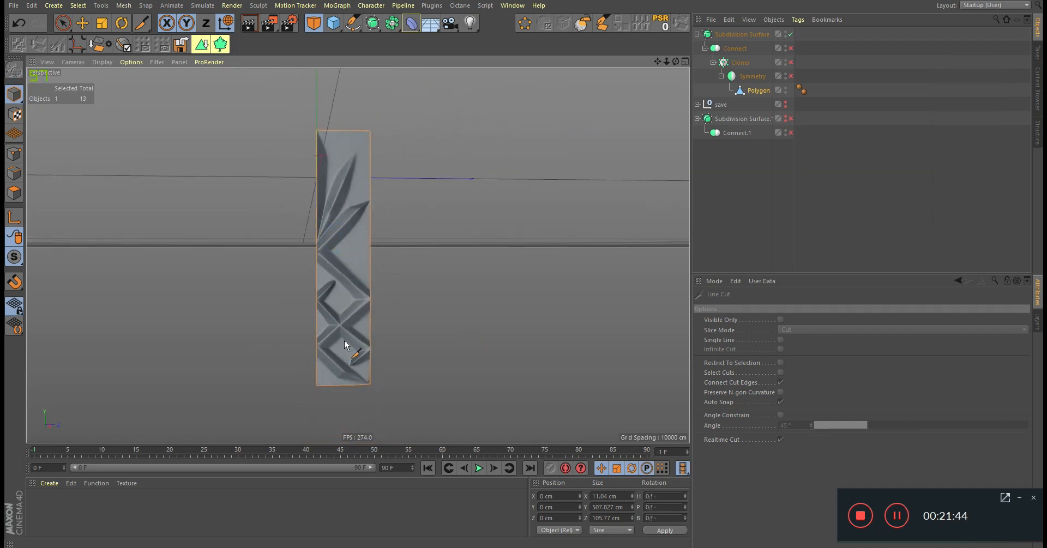
Re-enable Connect, Cloner and Symmetry so the smoothed panel repeats along the full pattern.
click(789, 49)
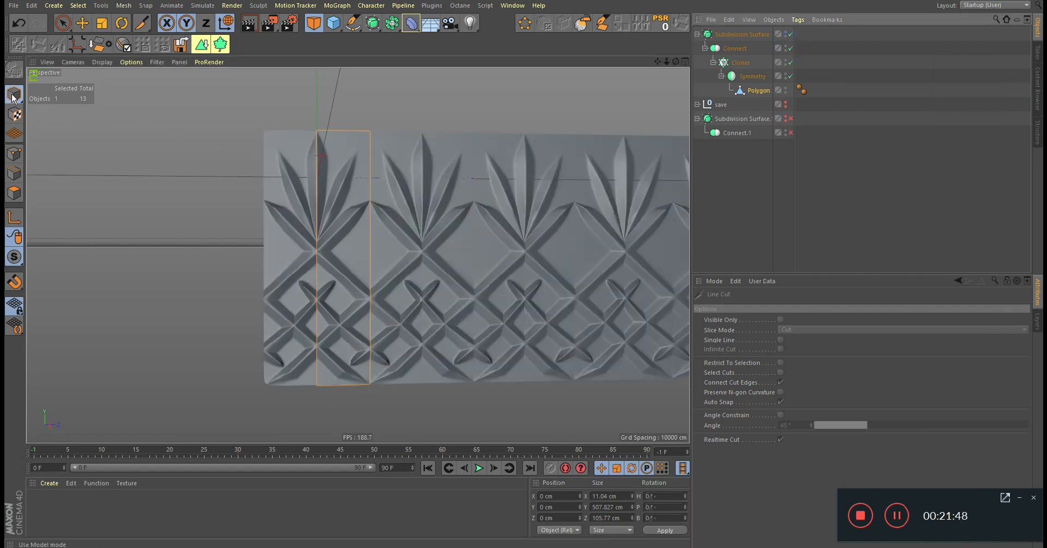
alt+right_drag(364, 181, 420, 221)
alt+middle_drag(420, 221, 316, 257)
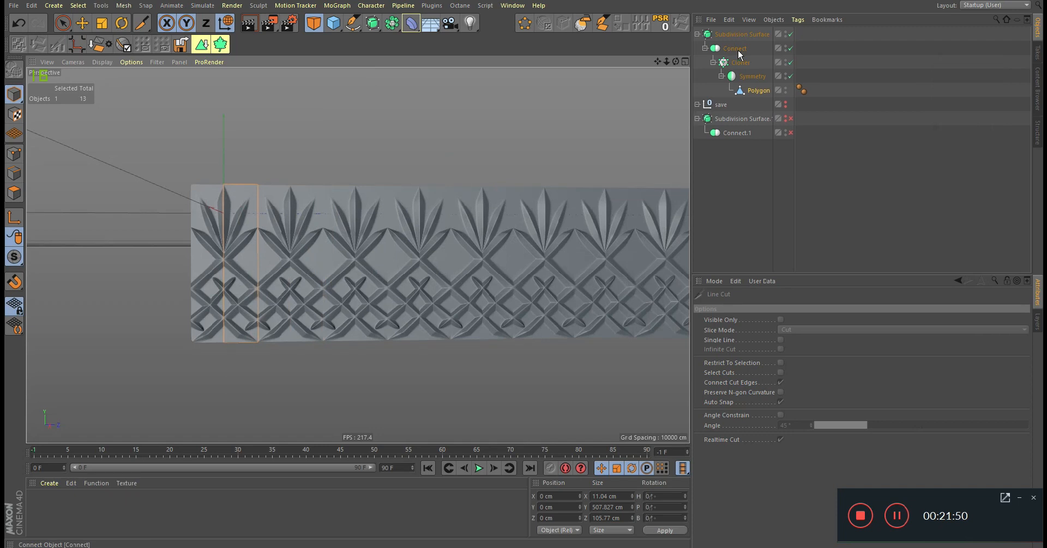
Store a backup copy of the whole pattern's Subdivision Surface hierarchy inside the save null.
click(736, 50)
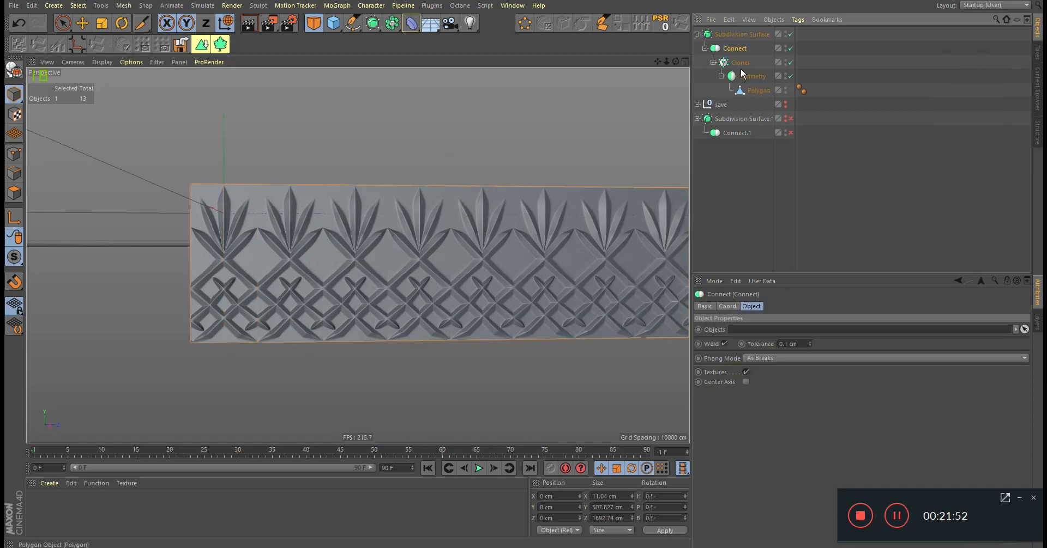
click(759, 91)
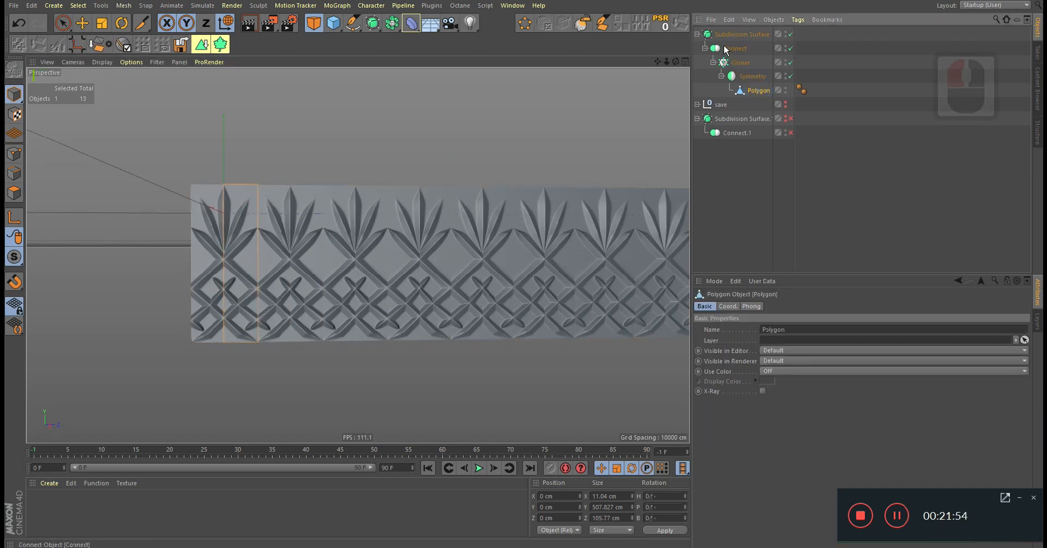
click(697, 34)
ctrl+drag(721, 52, 716, 53)
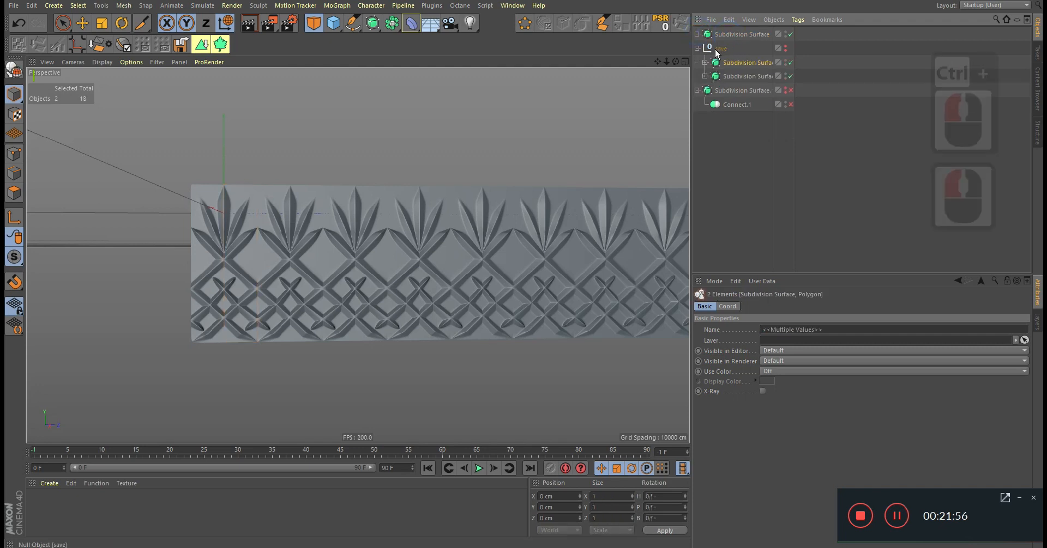
click(733, 35)
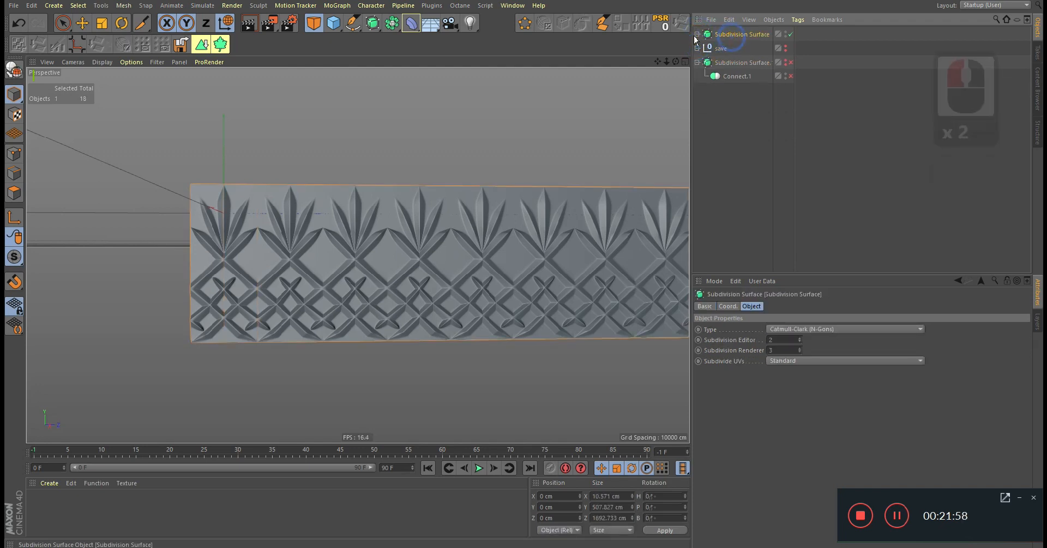
Make the Connect object editable, nest the mesh under Connect.1 in the second Subdivision Surface and restore its viewport visibility.
click(697, 34)
click(734, 48)
key(c)
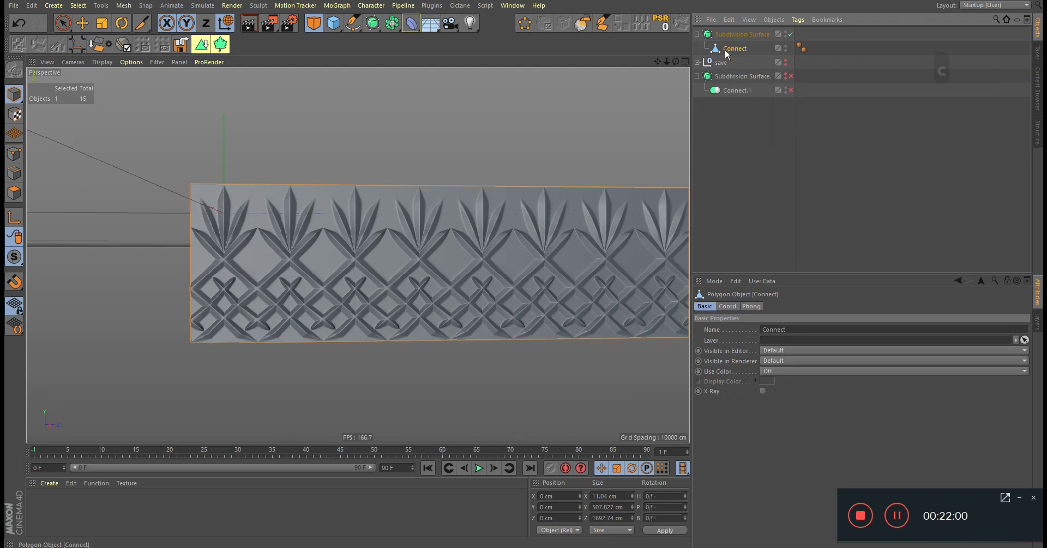
drag(728, 48, 731, 91)
double_click(785, 60)
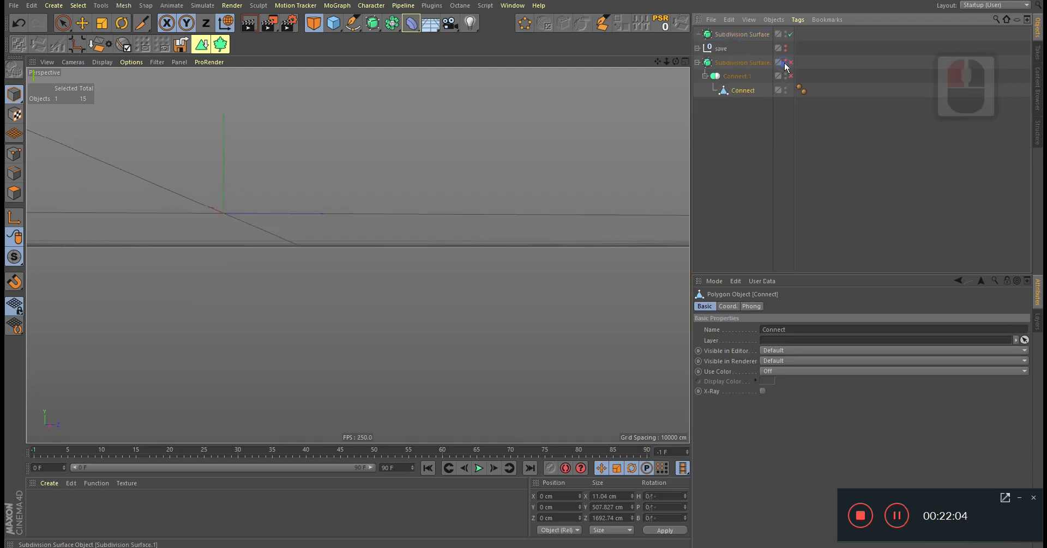
Add a Bend deformer fitted as a child of the Connect mesh and set its strength to 15°.
alt+drag(624, 161, 455, 182)
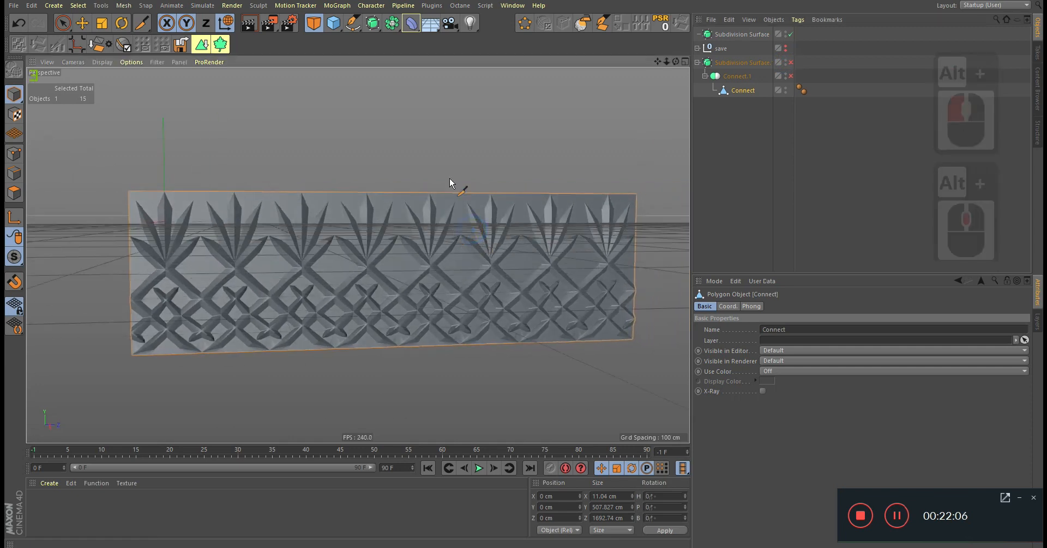
drag(411, 24, 453, 45)
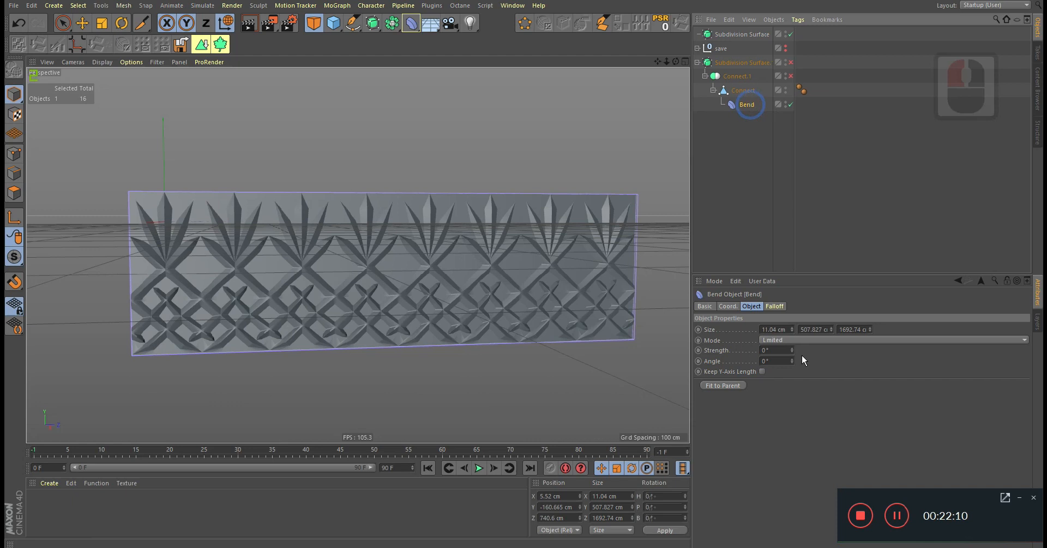
drag(792, 349, 792, 333)
alt+drag(509, 253, 552, 257)
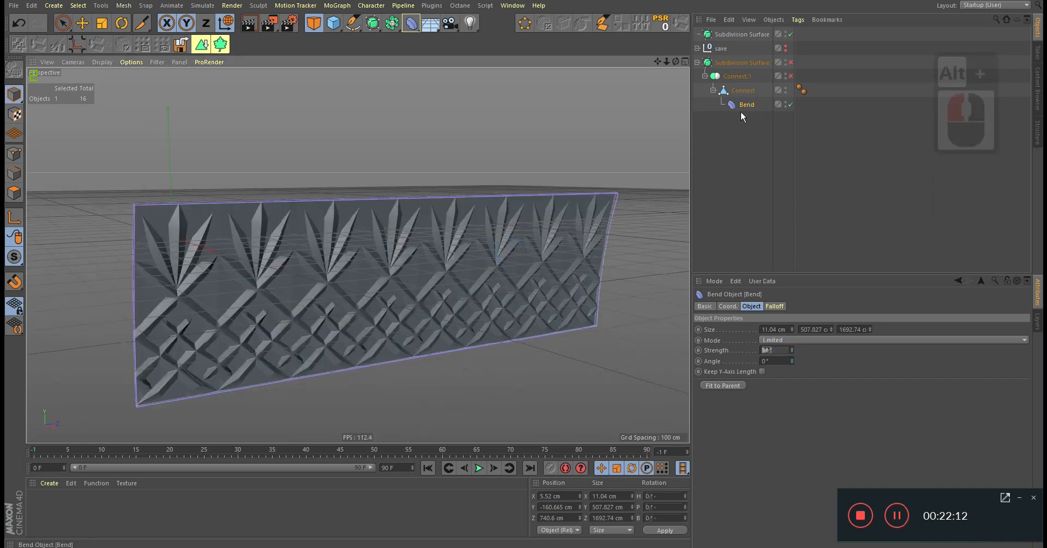
Move the Bend out of the Connect hierarchy to the top level and rotate it to a -90° pitch.
drag(744, 106, 737, 158)
alt+drag(512, 253, 428, 273)
key(r)
drag(362, 227, 463, 244)
alt+right_drag(462, 243, 458, 273)
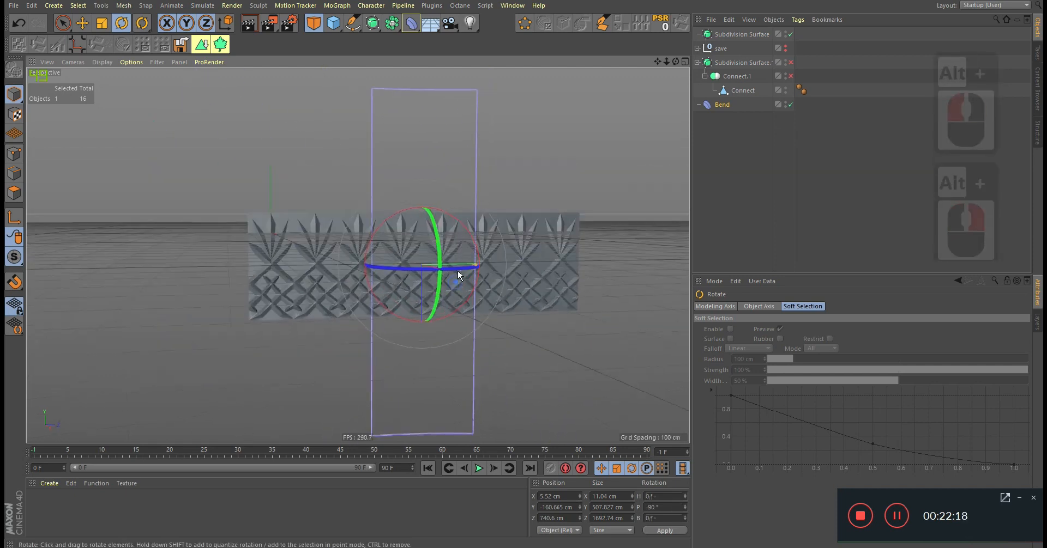
Resize the Bend cage to 120 cm in X and about 1679.827 cm in Y, and look up the Connect mesh's height for reuse.
click(715, 105)
drag(792, 329, 830, 294)
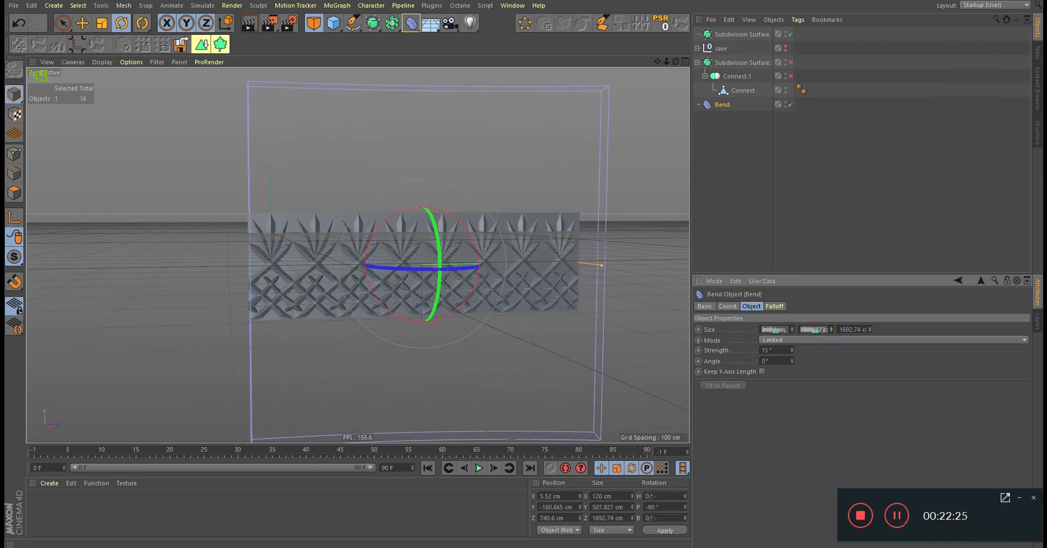
click(751, 89)
click(730, 307)
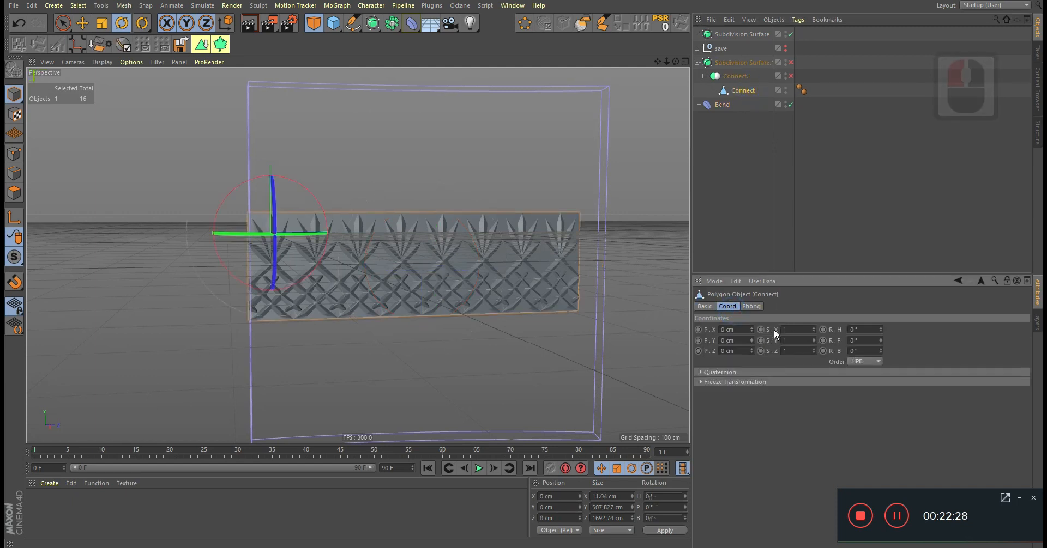
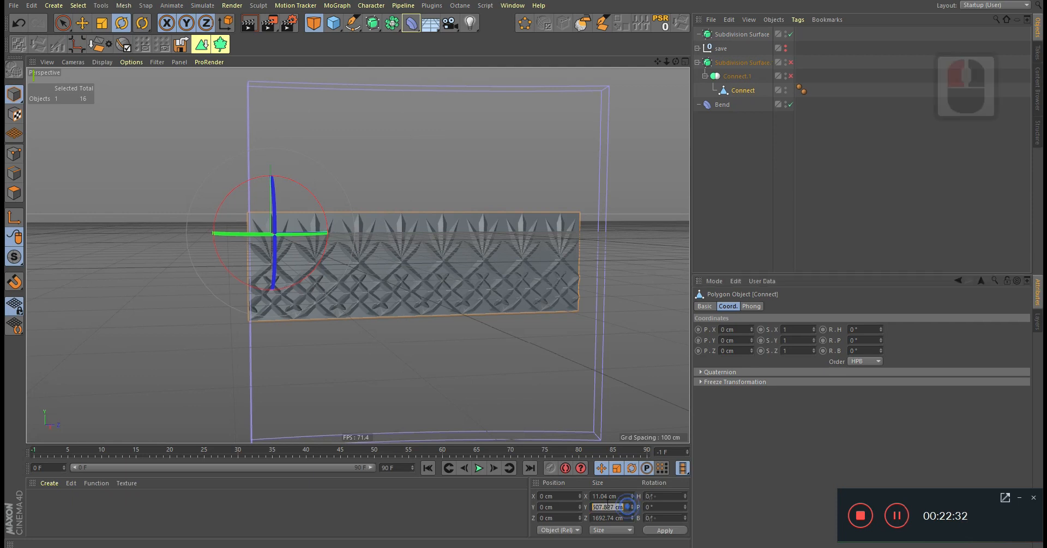
click(725, 104)
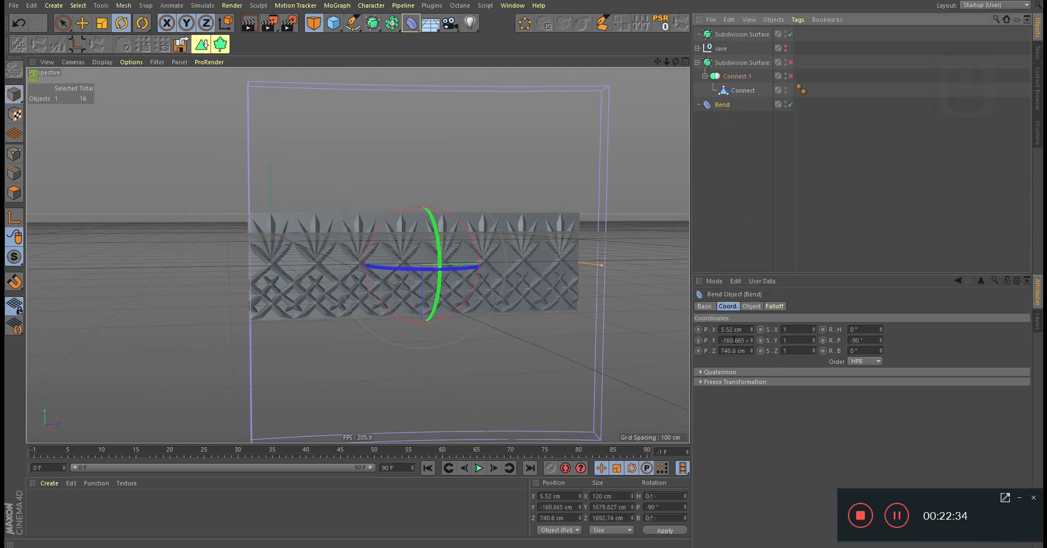
click(735, 340)
key(ctrl+a)
text(507.827 cm)
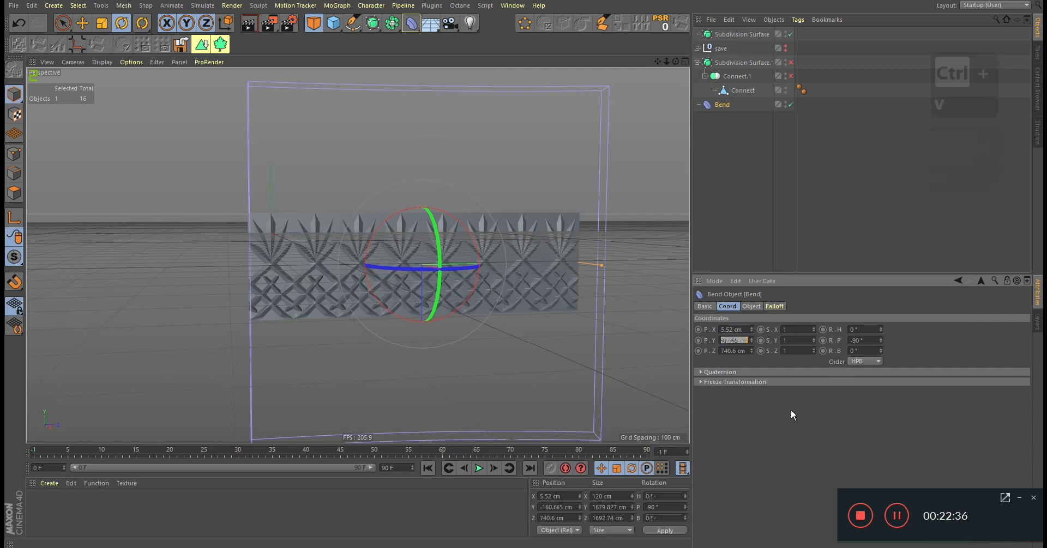
click(790, 410)
key(ctrl+z)
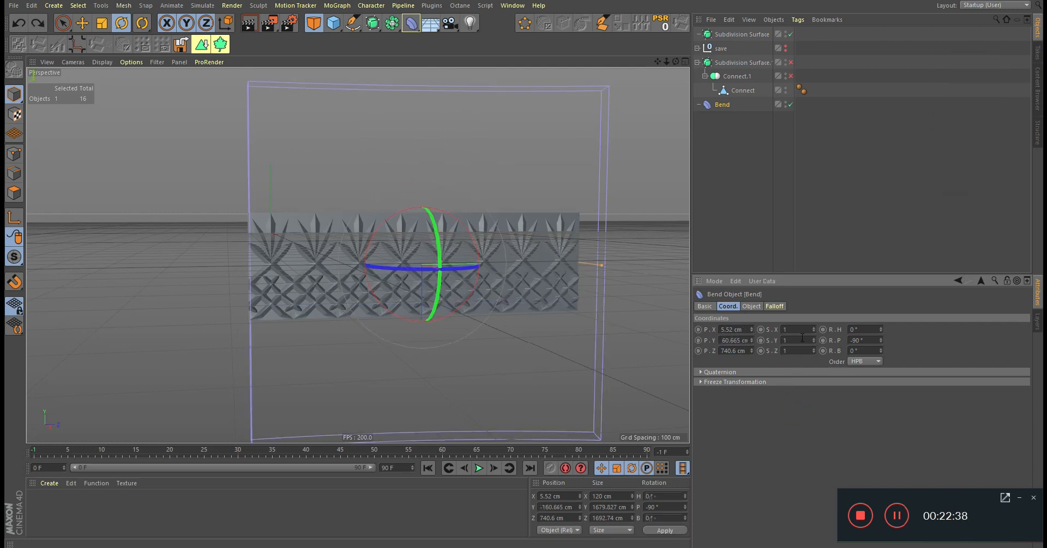
Set the Bend's Z size to the panel height of 507.827 cm.
click(729, 104)
click(753, 306)
key(ctrl+v)
click(836, 366)
click(850, 329)
key(ctrl+a)
text(507.827 cm)
click(868, 369)
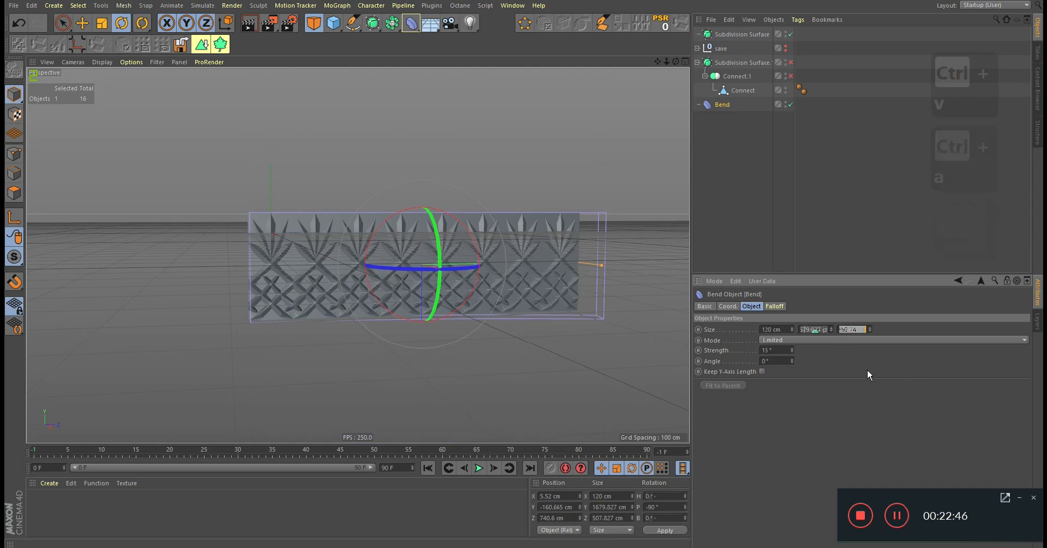
Reset the Bend strength to 0° and match its X size to the panel's thickness of 11.04 cm.
alt+drag(591, 290, 537, 300)
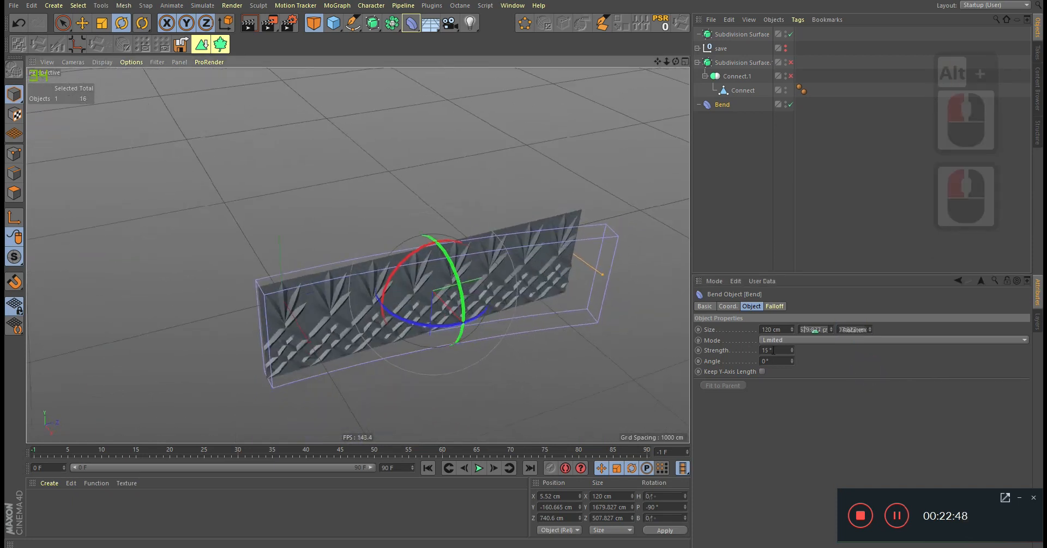
mouse_move(791, 351)
mouse_down()
mouse_move(791, 305)
mouse_move(790, 357)
mouse_up()
click(738, 92)
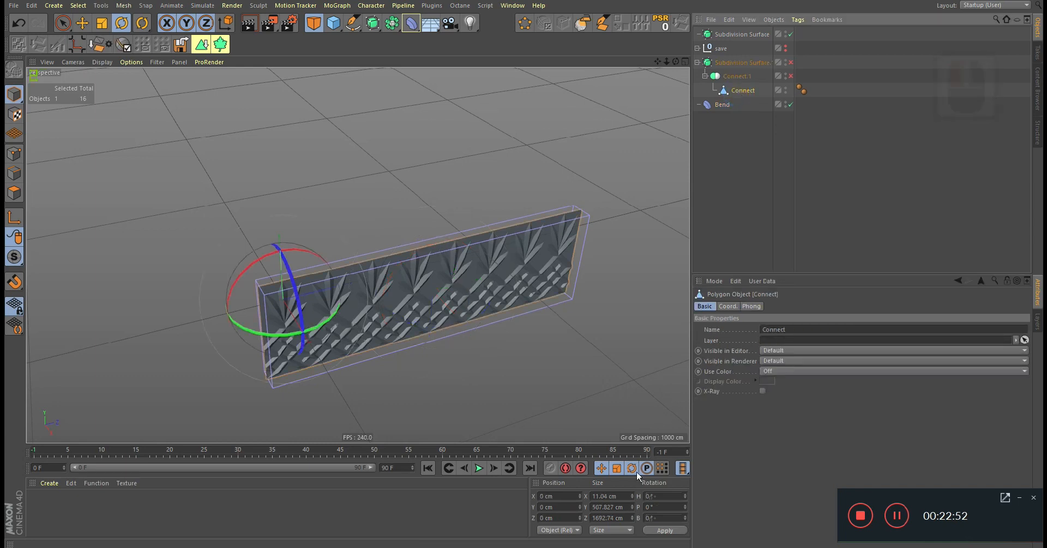
click(721, 105)
click(782, 330)
key(ctrl+a)
text(11.04 cm)
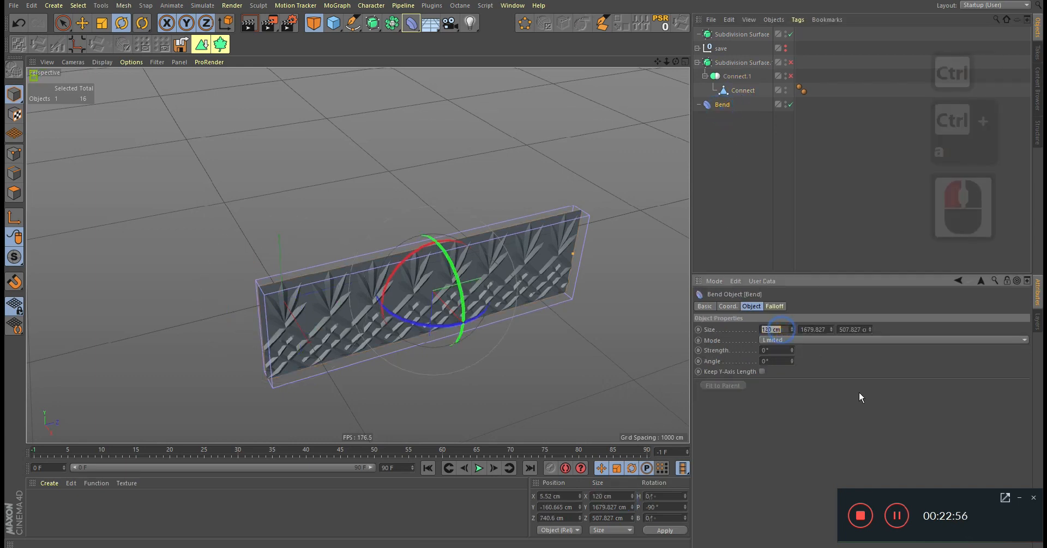
click(858, 393)
alt+drag(432, 255, 490, 229)
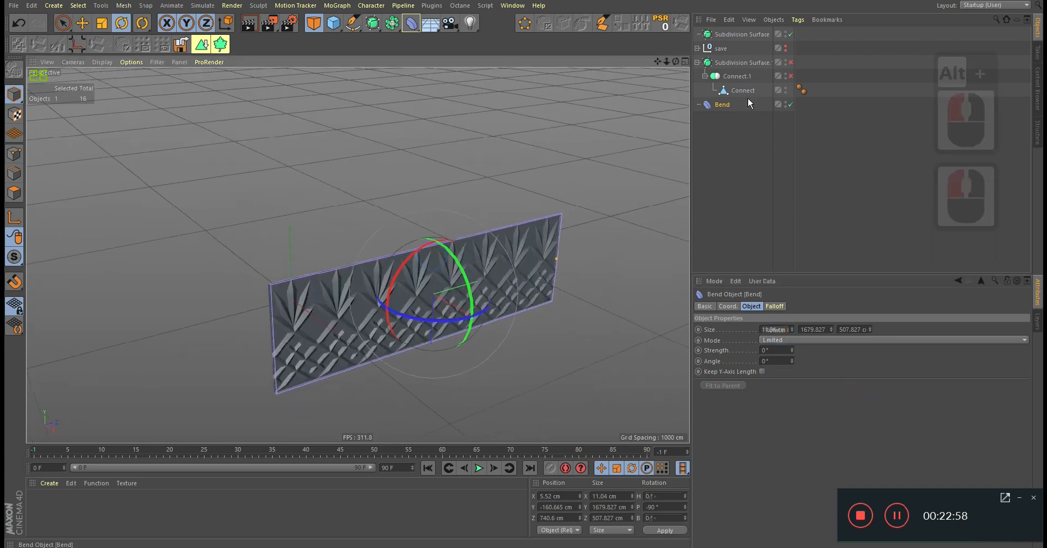
Try the Connect mesh's length of 1692.74 cm as the Bend's Z size and undo it.
click(738, 90)
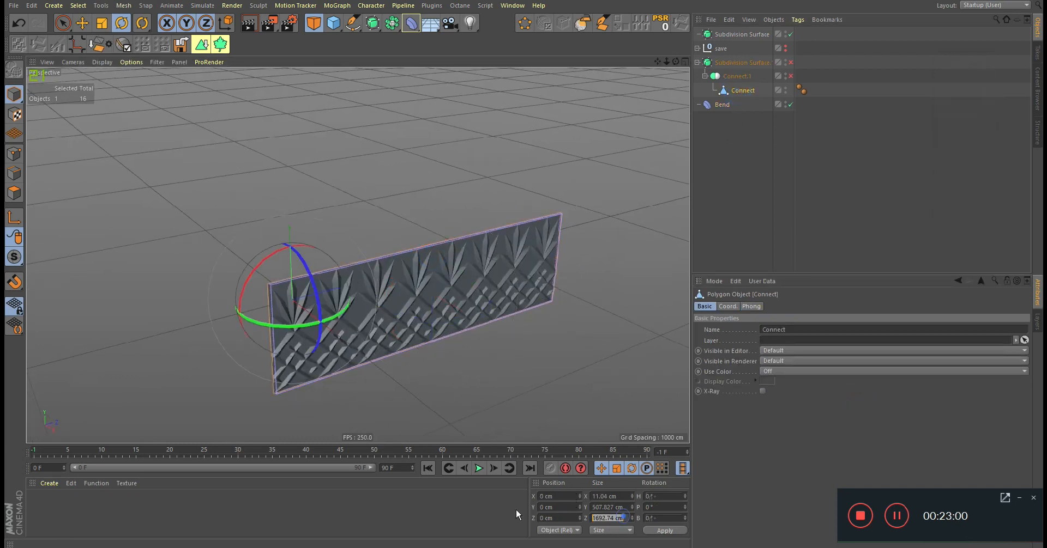
click(718, 104)
click(853, 330)
key(ctrl+a)
text(1692.74 cm)
click(862, 398)
key(ctrl+z)
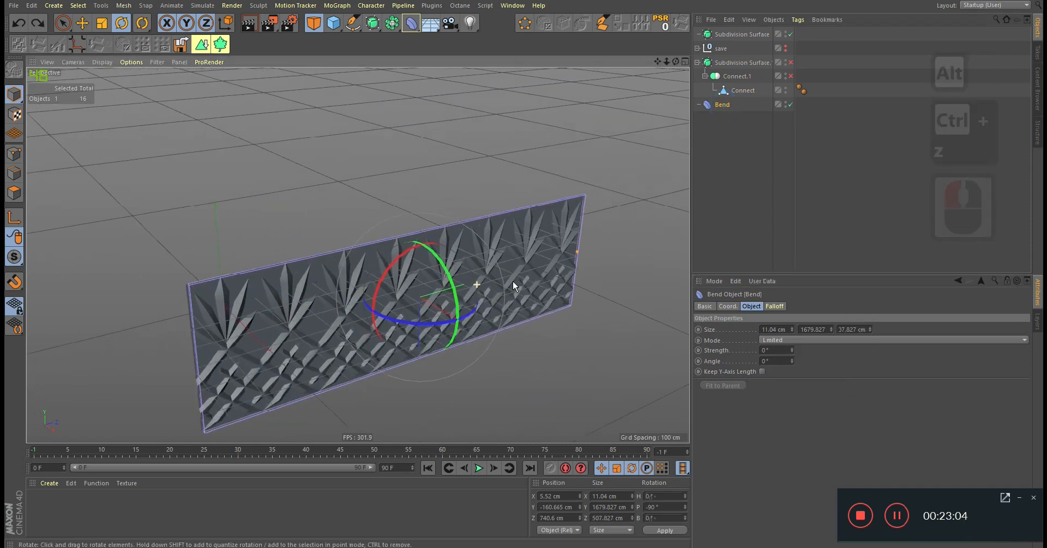
Copy the Bend's overall Z dimension of 507.827 cm back into its Z size property.
alt+drag(491, 284, 496, 276)
alt+right_drag(497, 275, 559, 256)
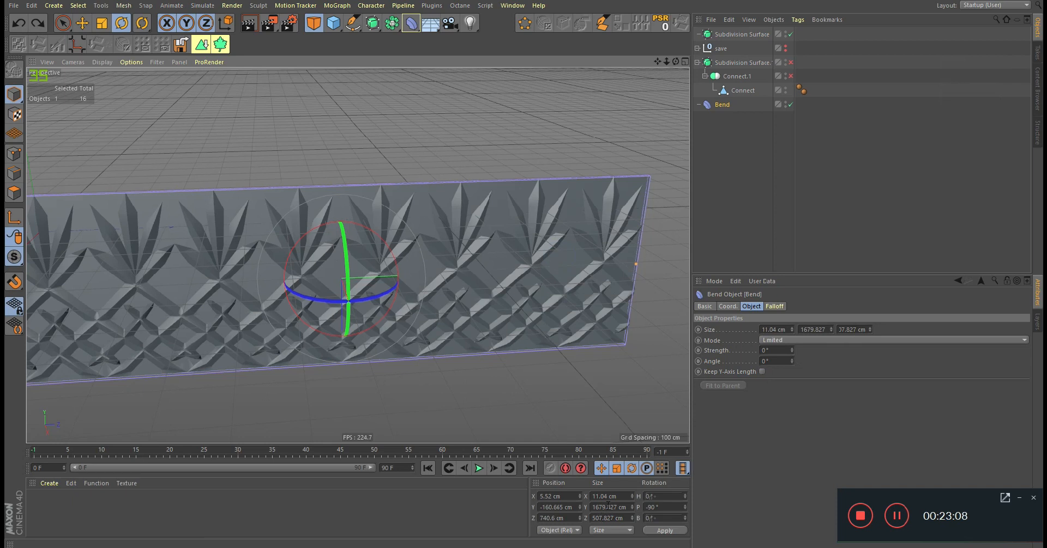
click(624, 519)
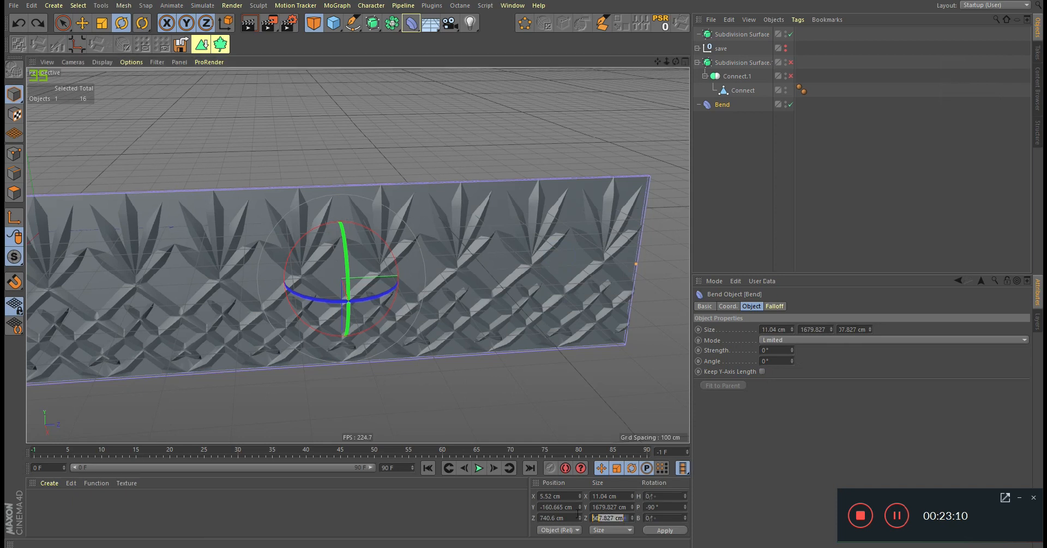
key(ctrl+c)
click(855, 330)
key(ctrl+a)
key(ctrl+v)
click(872, 375)
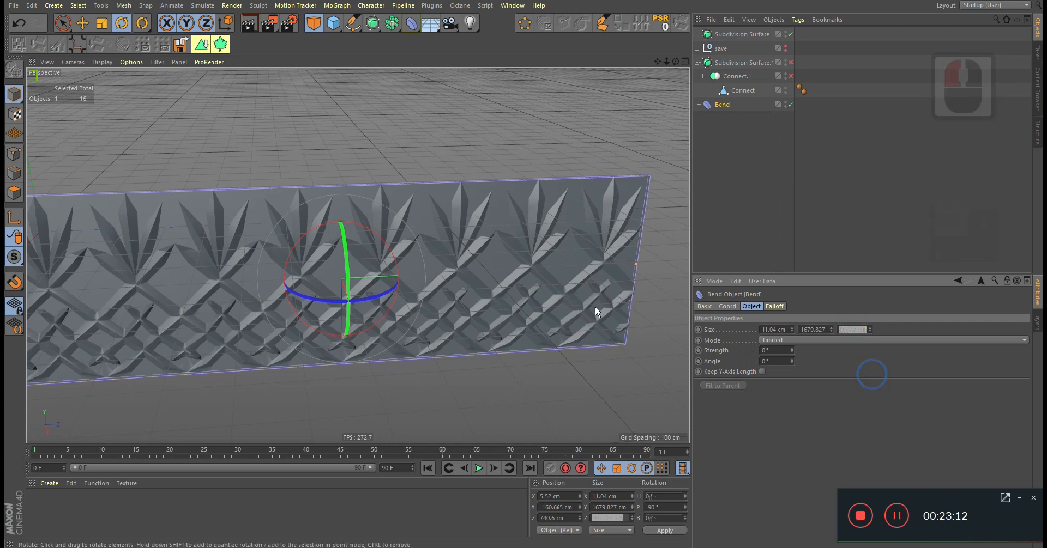
alt+right_drag(596, 312, 510, 280)
alt+drag(510, 280, 504, 270)
alt+right_drag(505, 270, 510, 287)
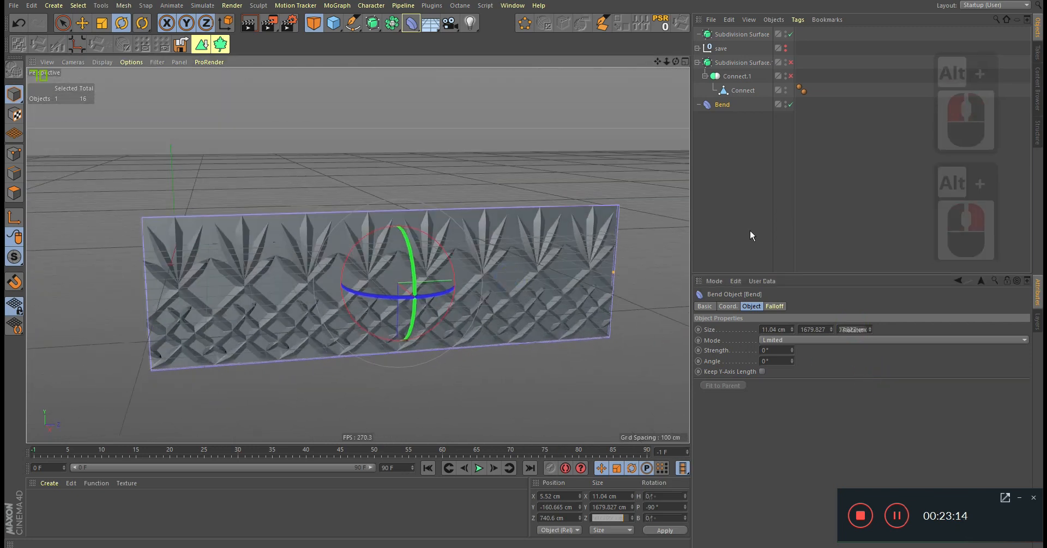
Nest the Bend under the Connect mesh and set its strength to -360° to roll the panel into a closed cylinder.
drag(721, 104, 726, 91)
click(771, 351)
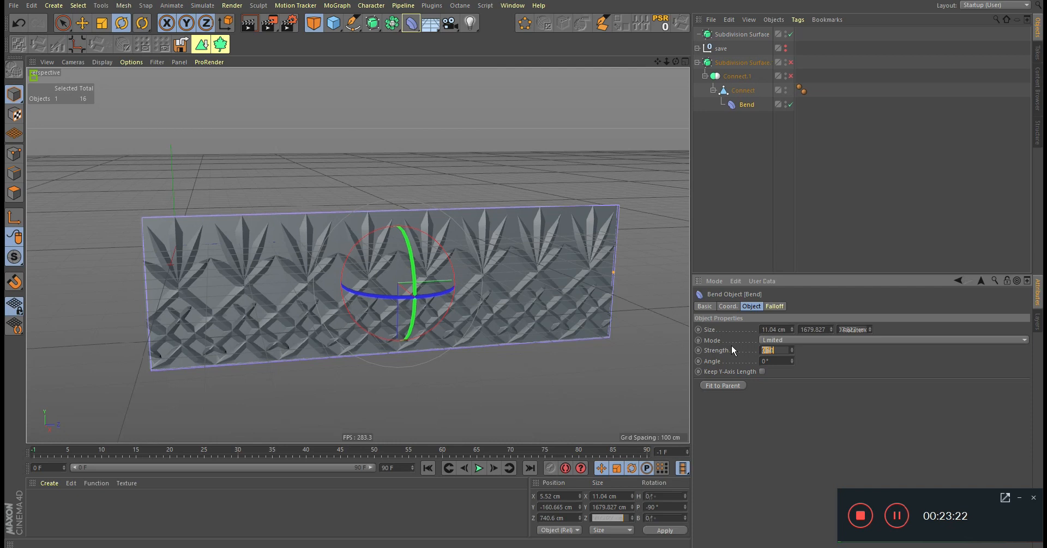
text(-360)
key(Return)
alt+right_drag(138, 215, 381, 234)
alt+drag(281, 289, 305, 283)
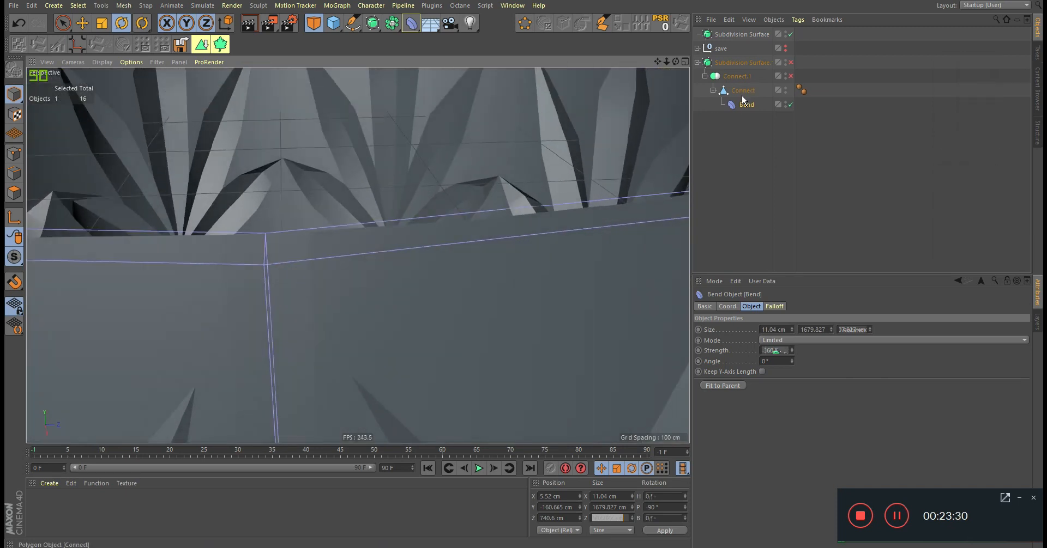
Turn on the second Subdivision Surface and inspect the smoothed tumbler's rim, seam and outer pattern.
click(790, 62)
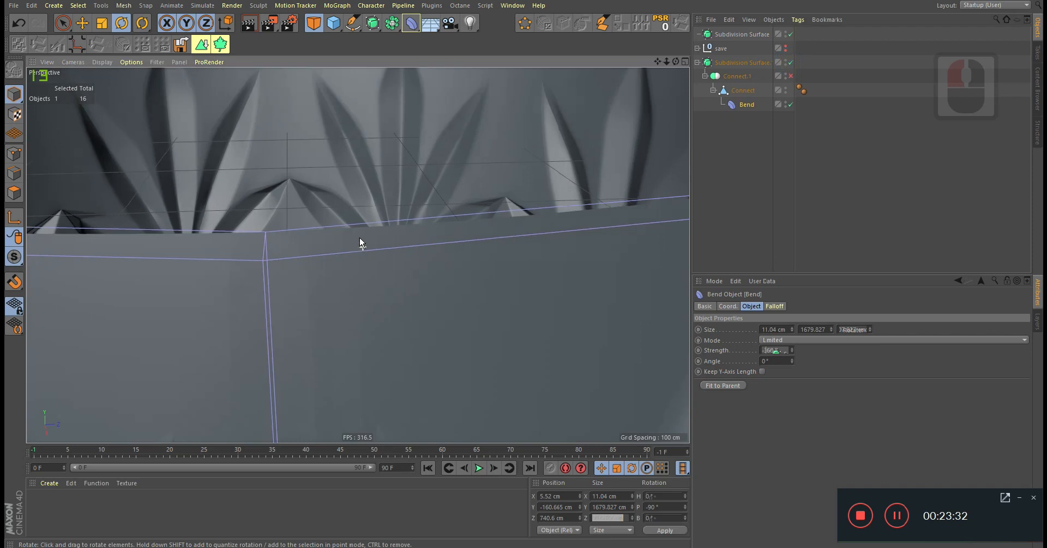
alt+right_drag(359, 238, 241, 259)
alt+drag(344, 245, 490, 236)
alt+right_drag(490, 236, 441, 244)
alt+drag(440, 244, 309, 286)
alt+right_drag(309, 286, 465, 232)
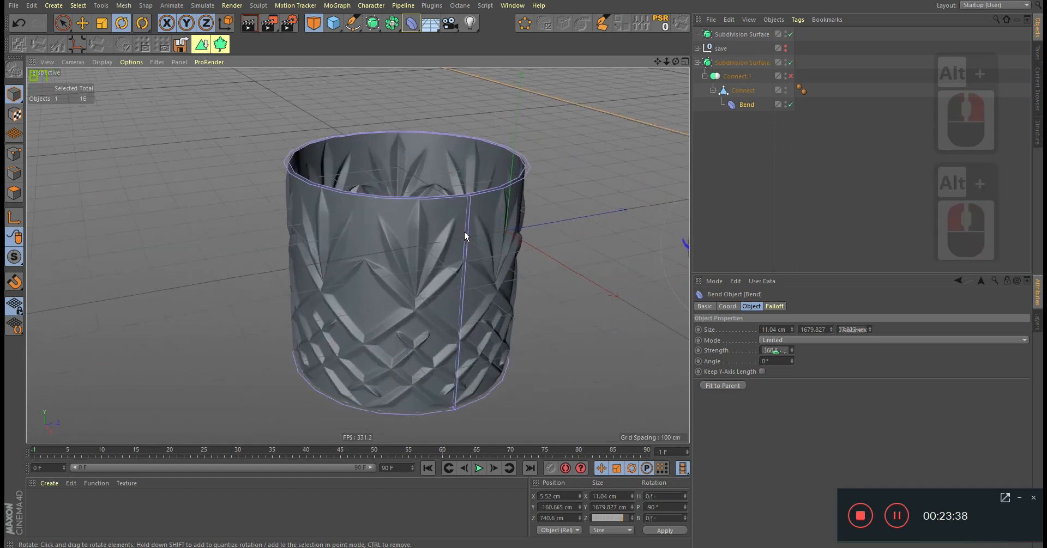
alt+drag(464, 232, 437, 208)
alt+right_drag(437, 208, 401, 272)
alt+middle_drag(402, 272, 426, 282)
alt+drag(426, 282, 418, 268)
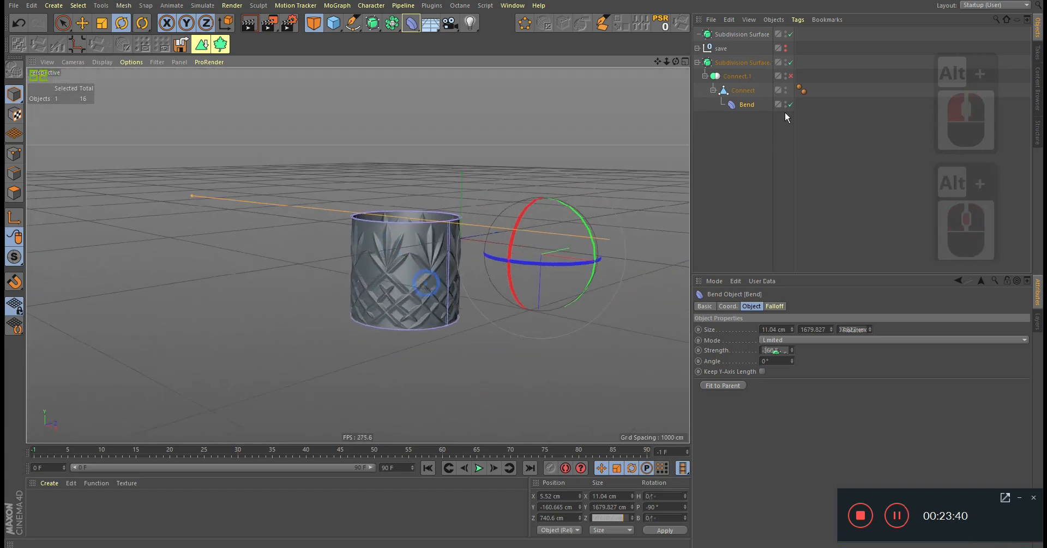
Store a backup copy of the tumbler's Subdivision Surface hierarchy in the save null and select Connect.1 in the original.
click(697, 63)
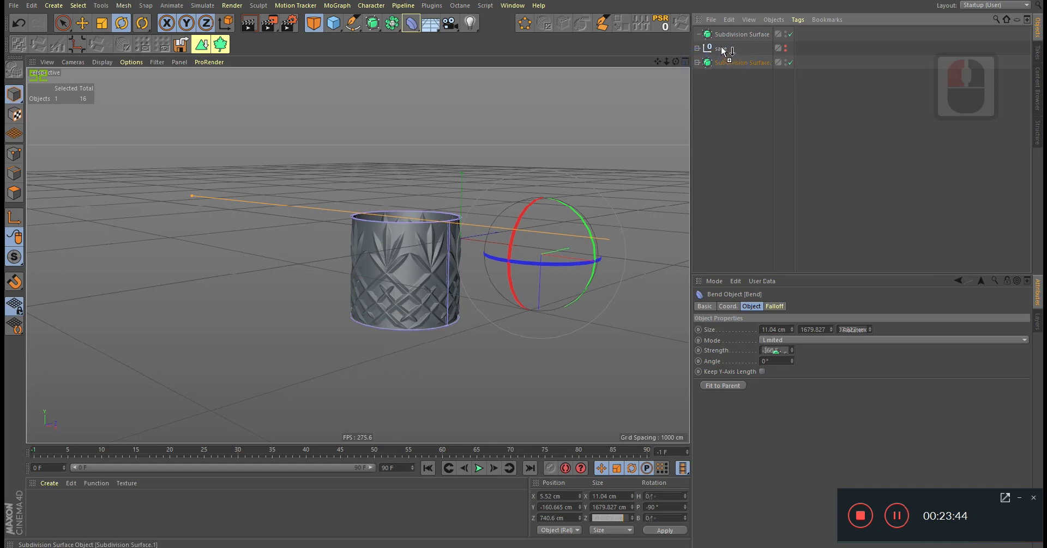
ctrl+drag(721, 48, 720, 49)
click(697, 48)
click(723, 63)
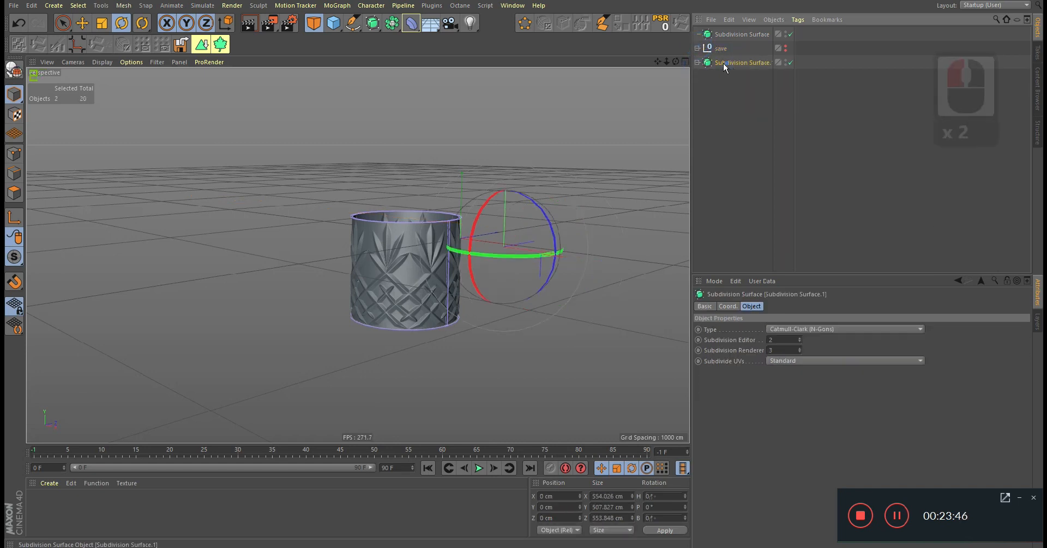
click(698, 63)
click(737, 77)
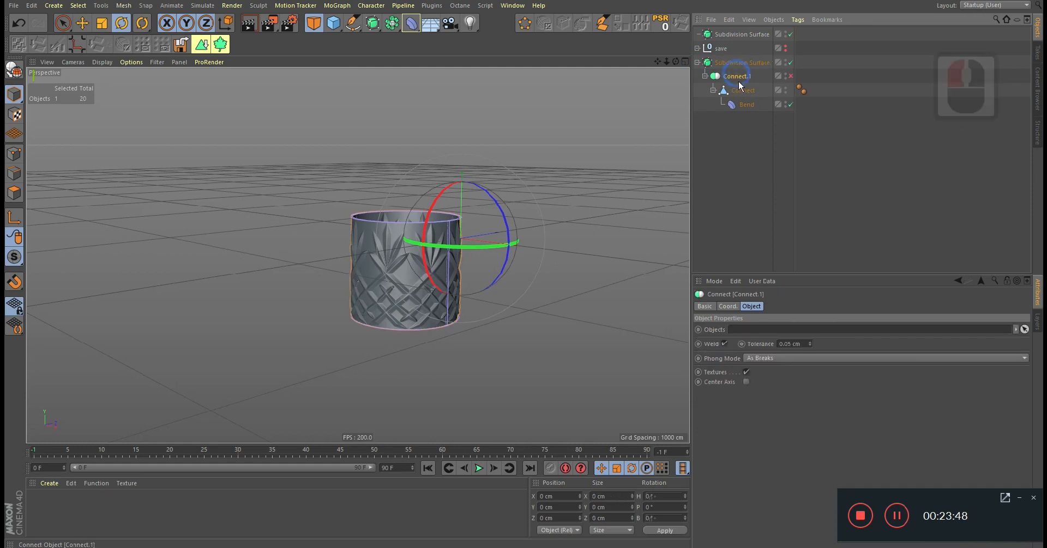
Bake Connect.1 with Current State to Object and move the resulting null out of the Subdivision Surface.
right_click(741, 80)
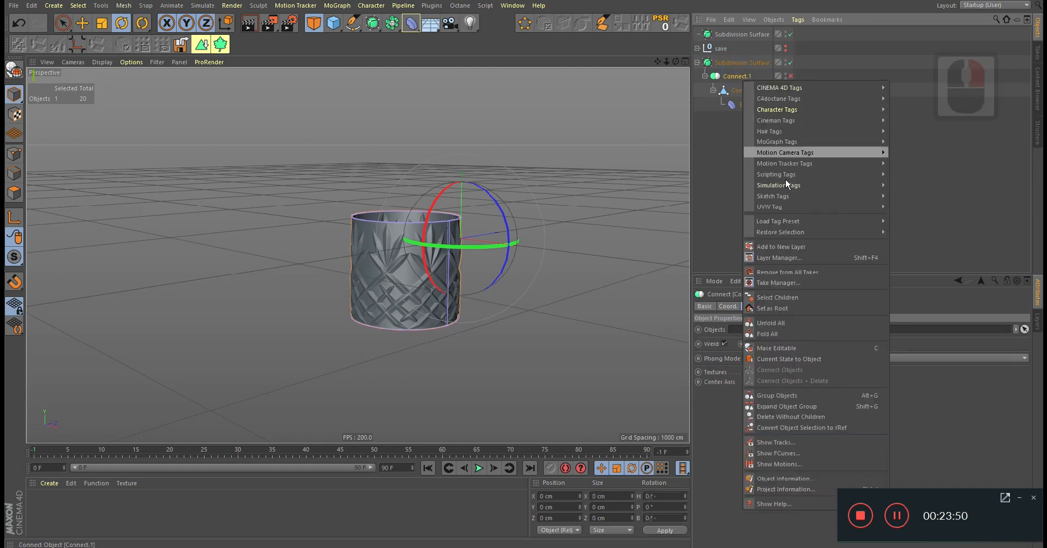
click(808, 360)
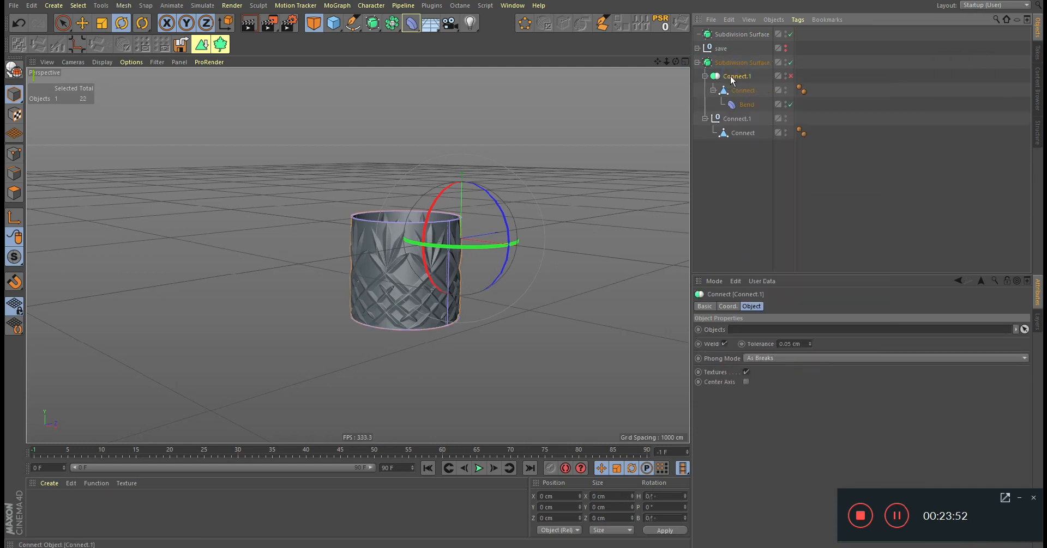
click(737, 64)
key(ctrl+z)
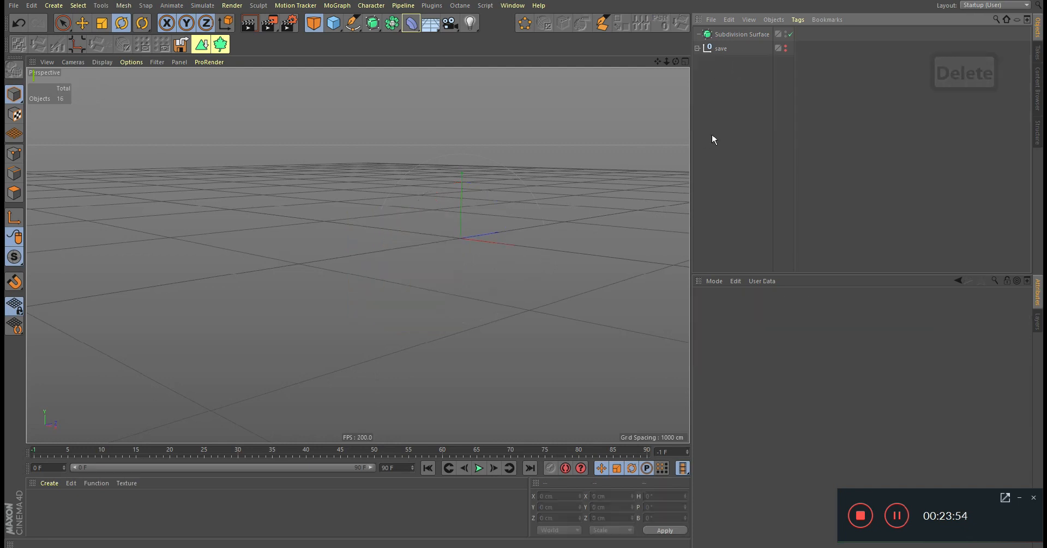
key(ctrl+y)
click(738, 117)
drag(738, 118, 734, 151)
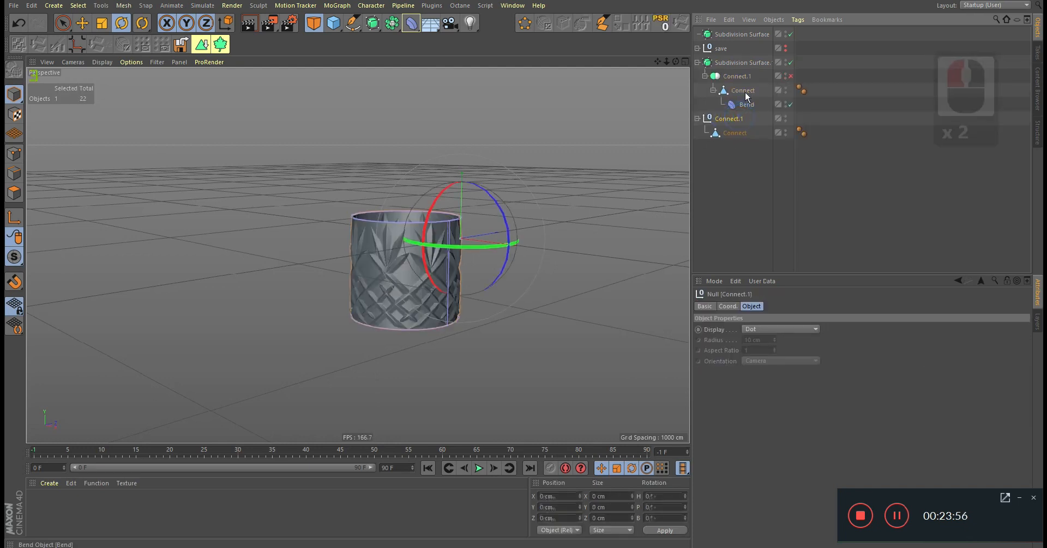
Delete the original Subdivision Surface hierarchy and show the baked tumbler against the reference glass in the Right view.
click(737, 63)
key(Delete)
alt+drag(457, 248, 475, 260)
middle_click(475, 261)
middle_click(327, 299)
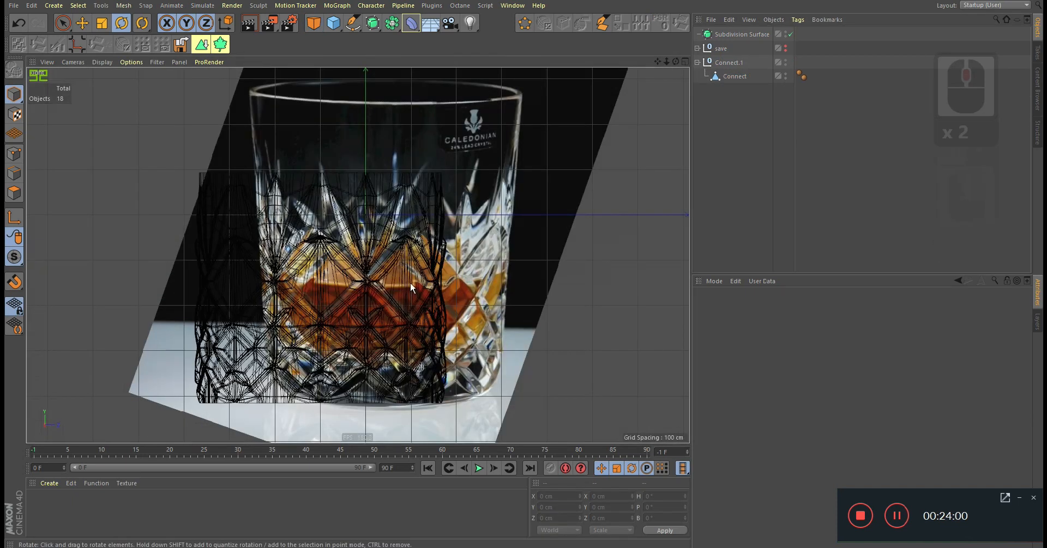
alt+right_drag(417, 274, 364, 273)
alt+middle_drag(417, 273, 412, 285)
Move the baked Connect mesh along its Z axis to line it up with the glass in the reference photo.
click(735, 76)
key(e)
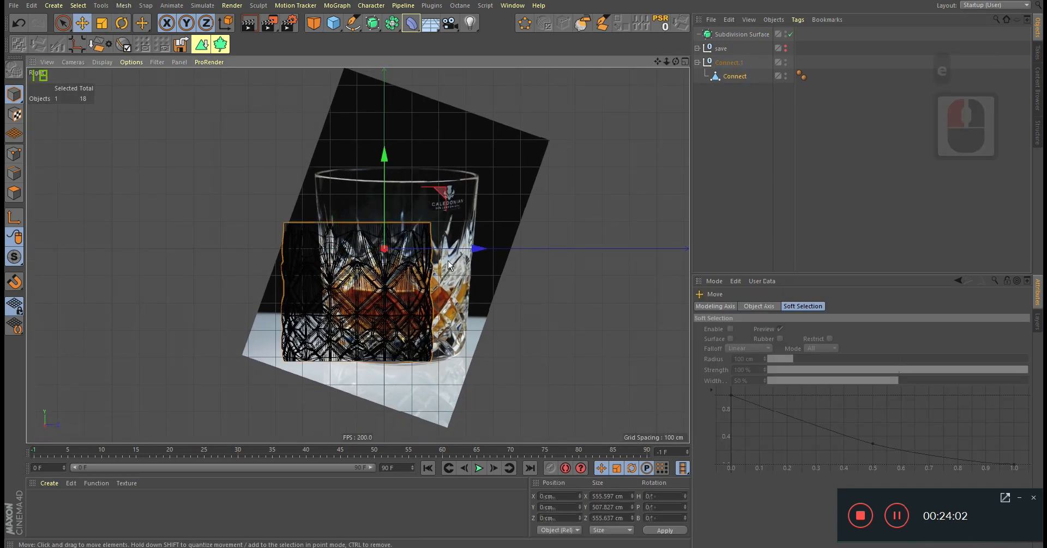
click(82, 44)
drag(455, 296, 492, 294)
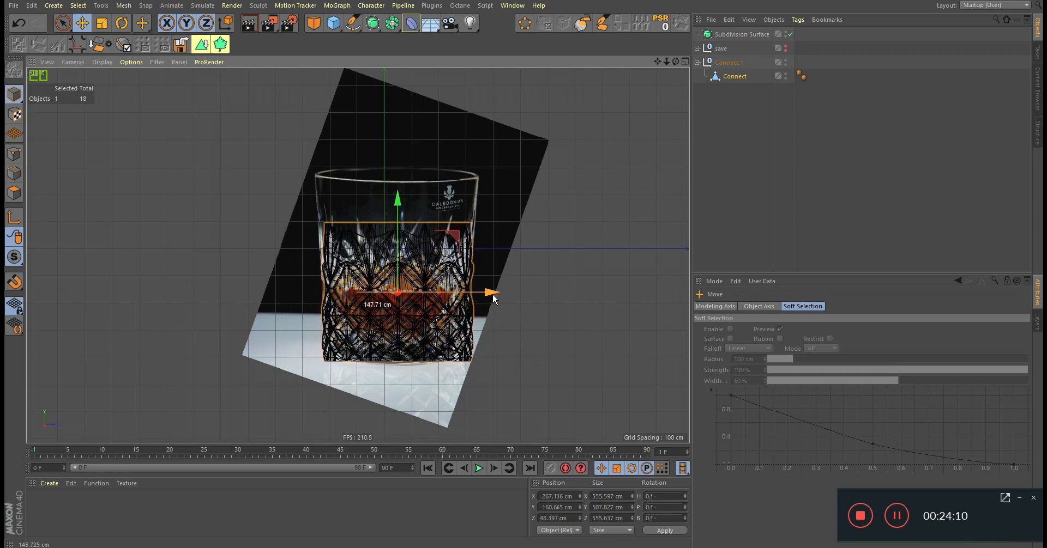
Rectangle-select the edges along the baked mesh's upper rim.
alt+right_drag(492, 294, 490, 209)
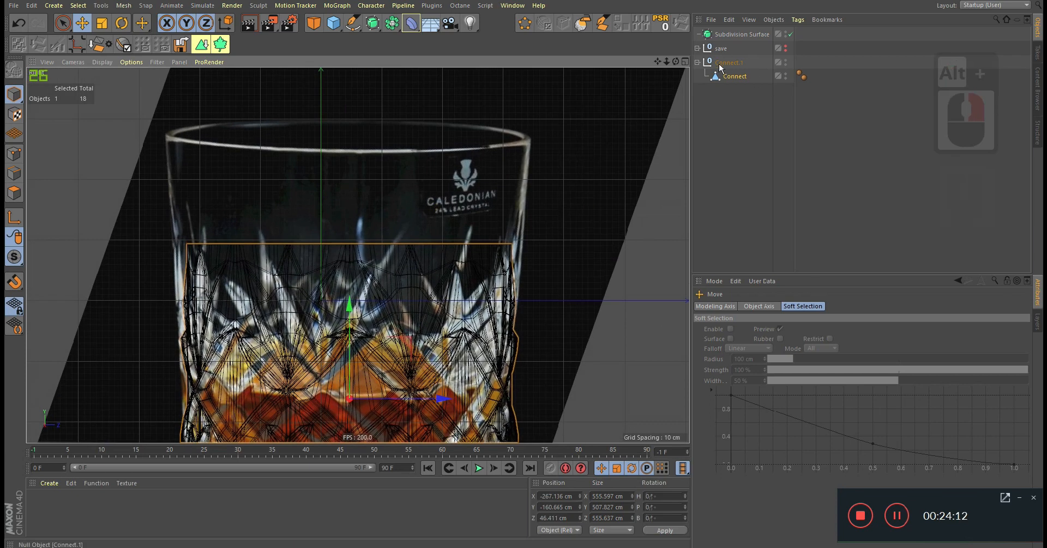
click(14, 173)
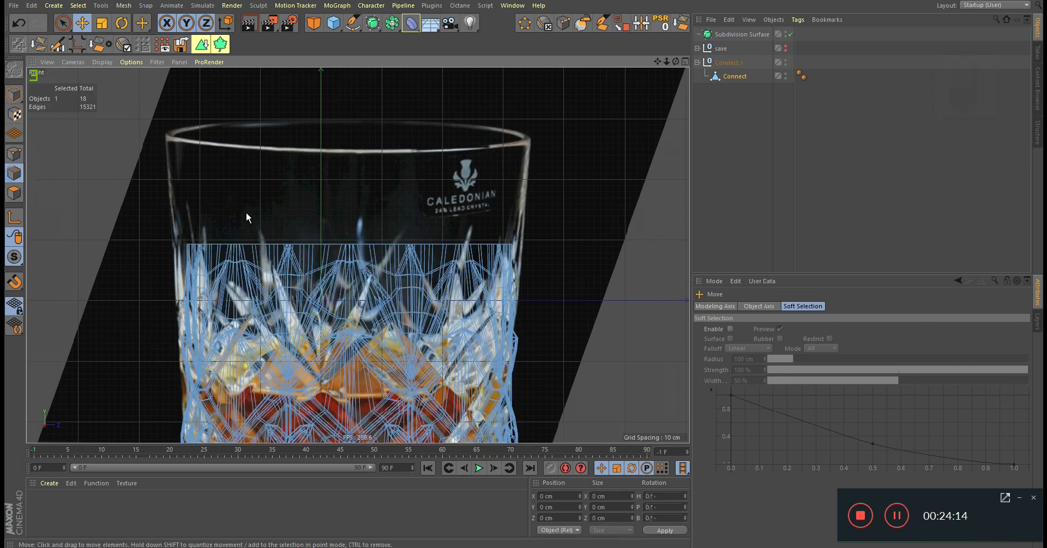
key(0)
drag(164, 194, 620, 247)
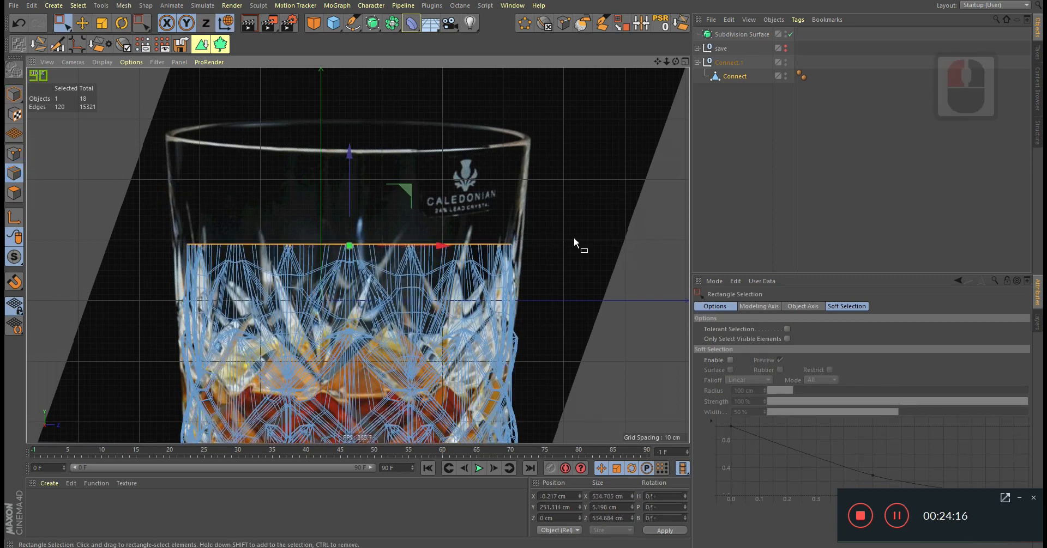
Select the baked mesh's open boundary edges at the rim using Loop Selection with Select Boundary Loop enabled.
middle_click(533, 214)
middle_click(413, 211)
scroll(413, 212, up, 10)
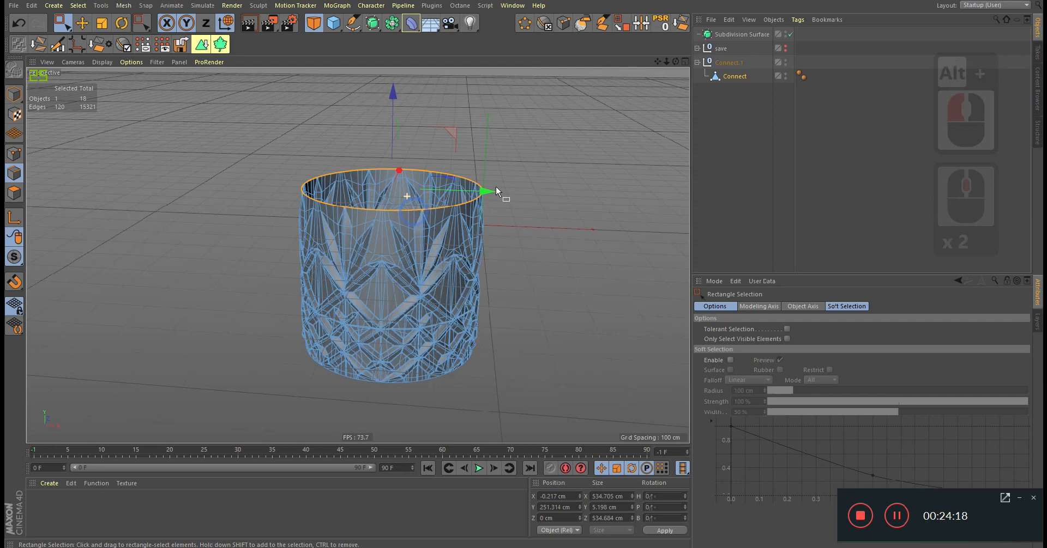
key(u)
key(l)
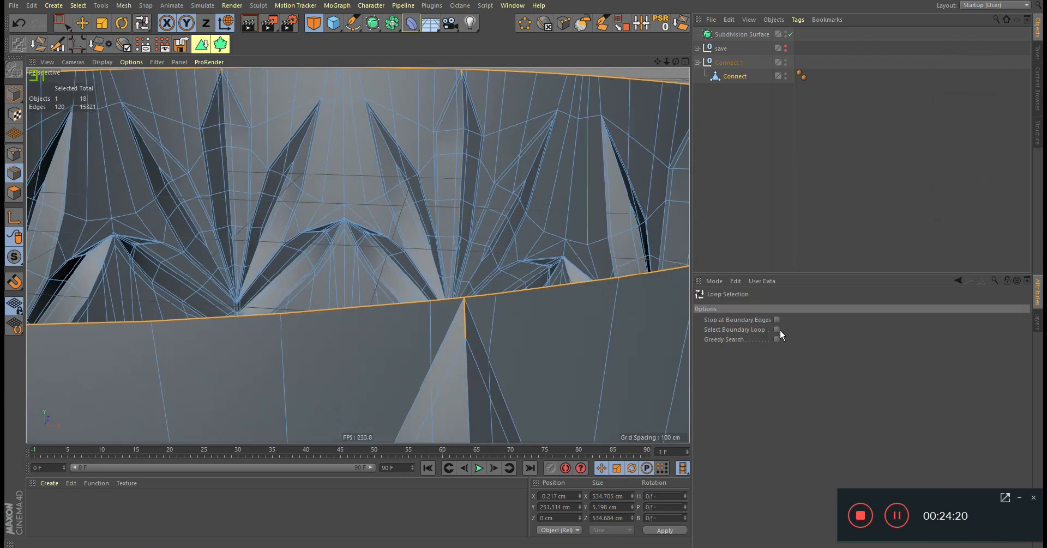
click(780, 327)
click(777, 328)
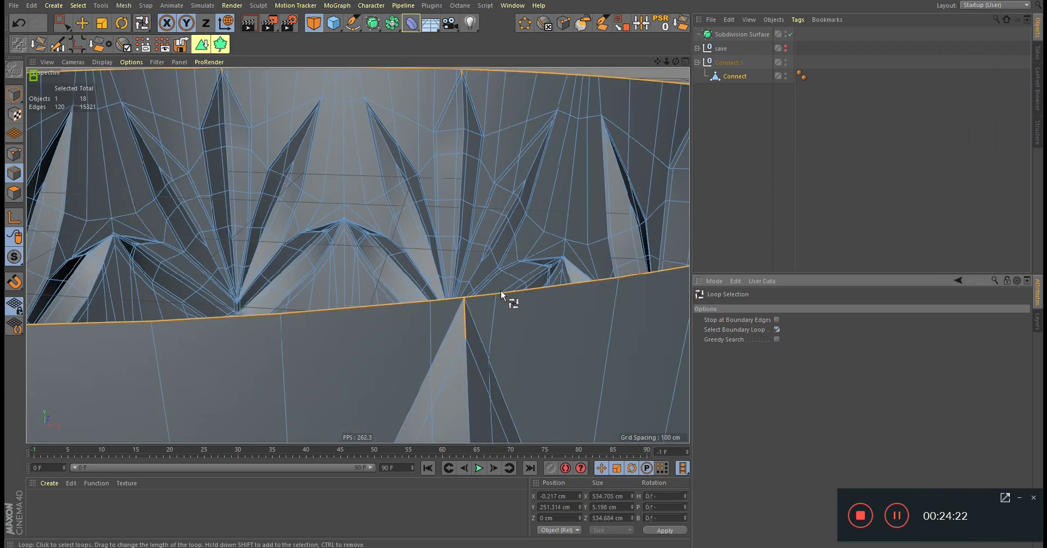
click(500, 294)
Convert the boundary edge selection to points and examine the points around the rim and seam.
alt+right_drag(500, 295, 430, 336)
alt+drag(433, 337, 471, 353)
key(e)
alt+middle_drag(468, 333, 444, 292)
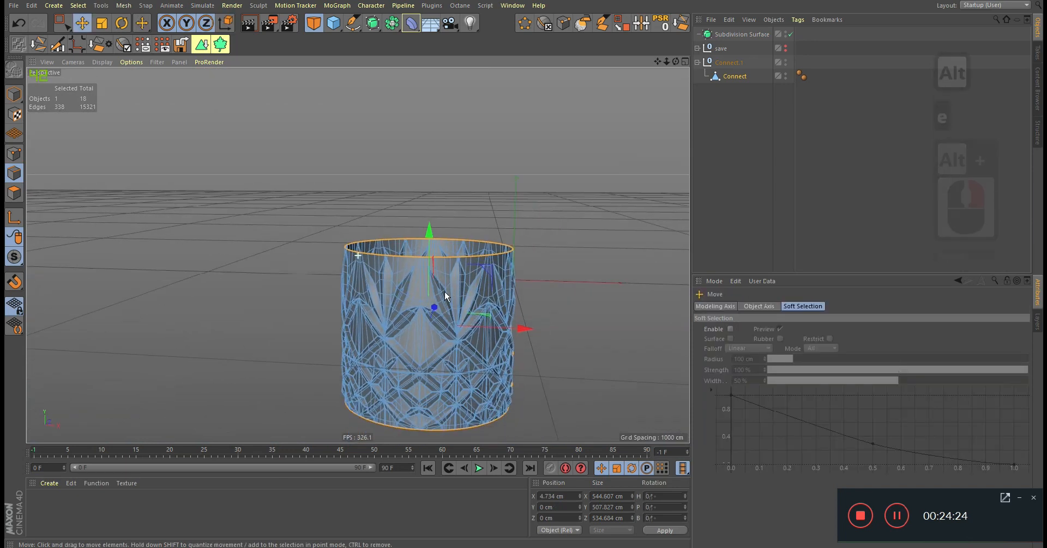
alt+right_drag(443, 292, 504, 289)
alt+drag(430, 273, 484, 277)
alt+right_drag(343, 244, 480, 232)
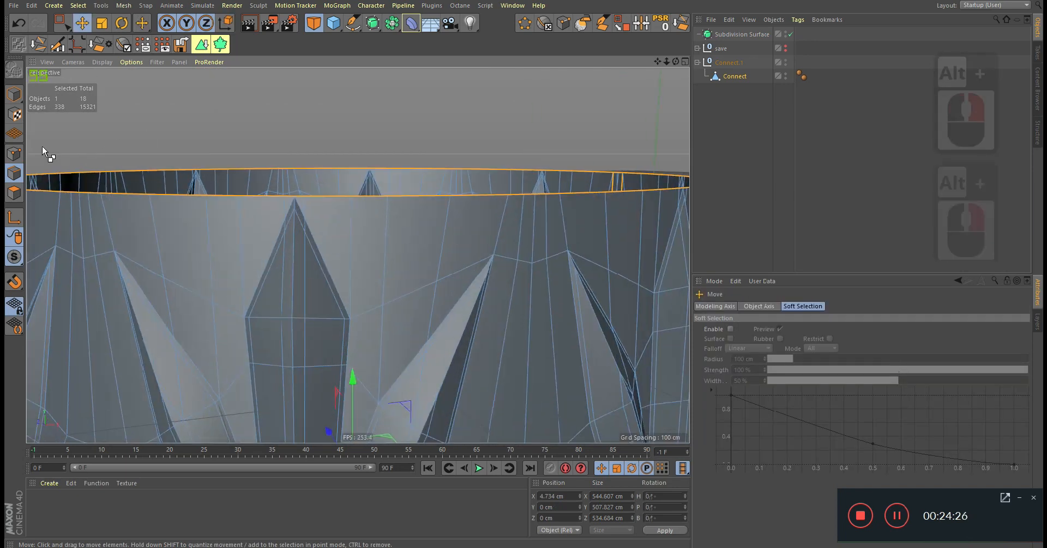
ctrl+click(14, 154)
alt+right_drag(319, 229, 369, 229)
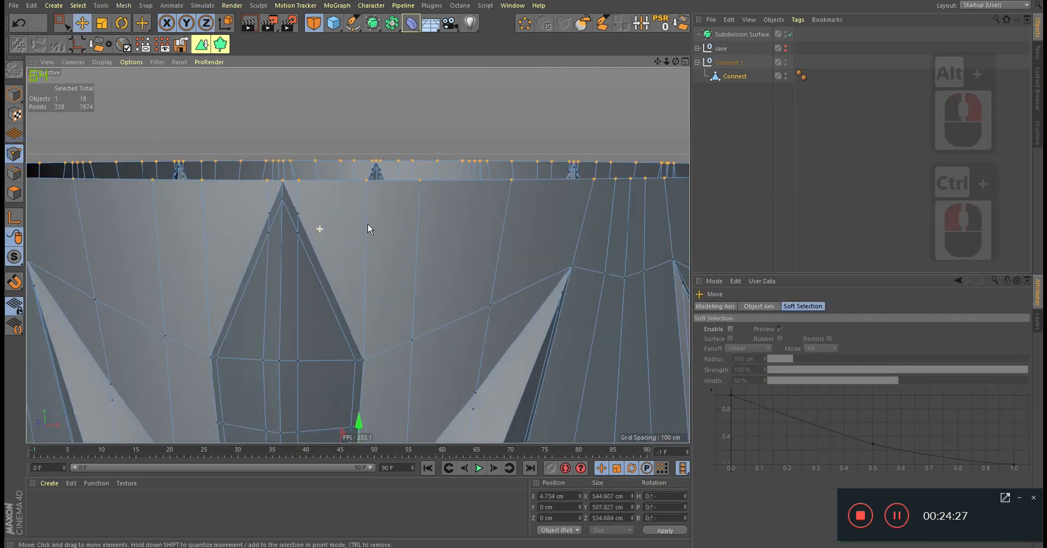
click(527, 23)
alt+drag(413, 194, 394, 305)
alt+right_drag(393, 326, 358, 361)
alt+drag(358, 361, 370, 201)
key(ctrl+z)
alt+right_drag(370, 202, 316, 219)
alt+drag(316, 219, 480, 264)
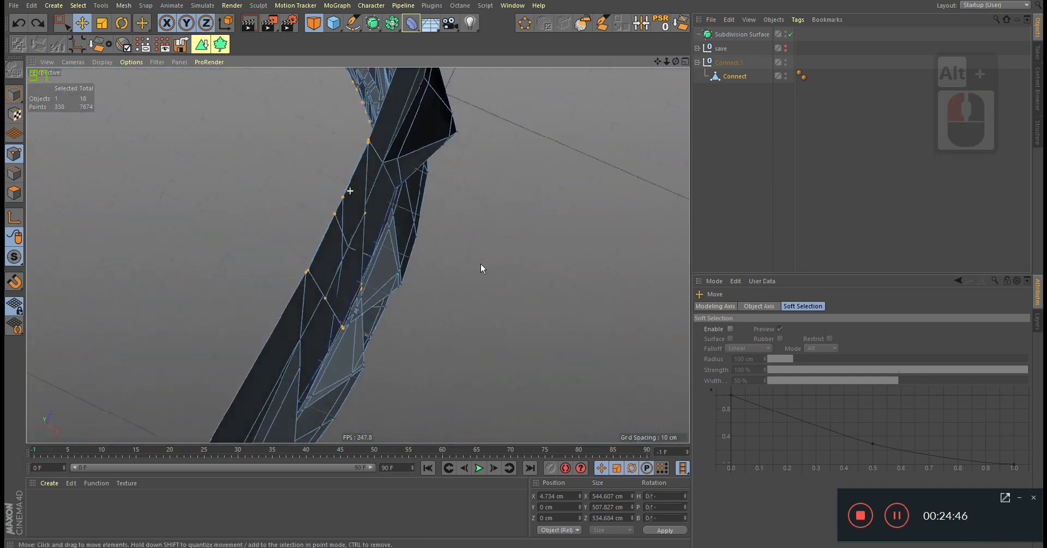
Undo the edits to the baked mesh and restore the original Subdivision Surface hierarchy with its Bend.
key(ctrl+z)
key(ctrl+z)
key(ctrl+z)
key(ctrl+z)
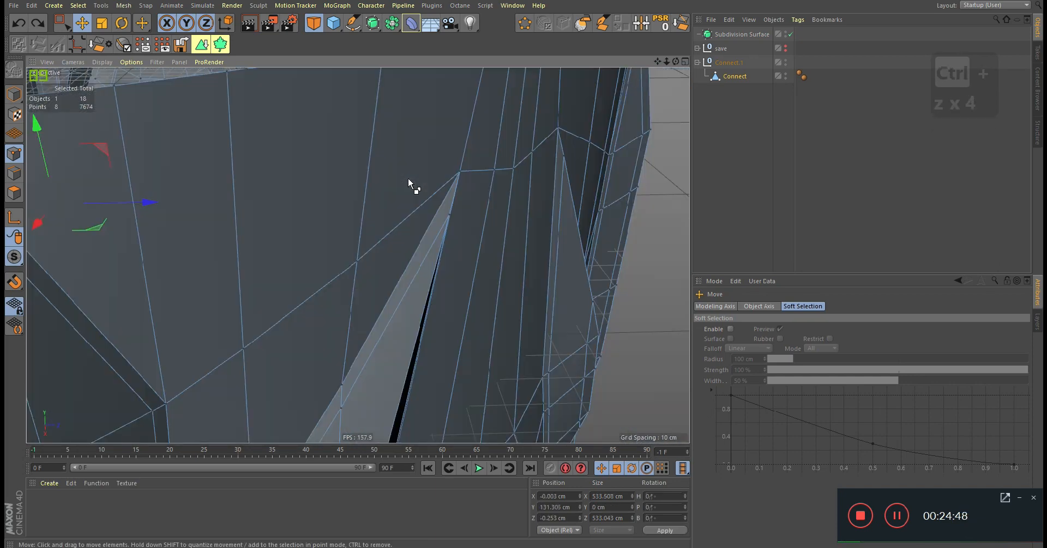
key(ctrl+z)
Display the tumbler's seam with Gouraud Shading (Lines) and turn off the second Subdivision Surface.
alt+drag(484, 166, 377, 191)
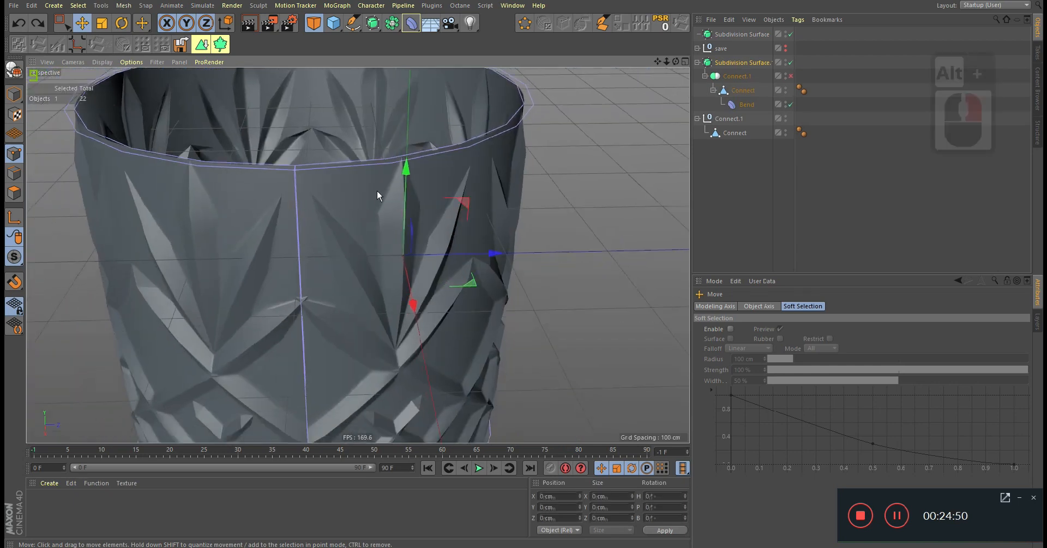
alt+right_drag(377, 191, 350, 204)
click(745, 104)
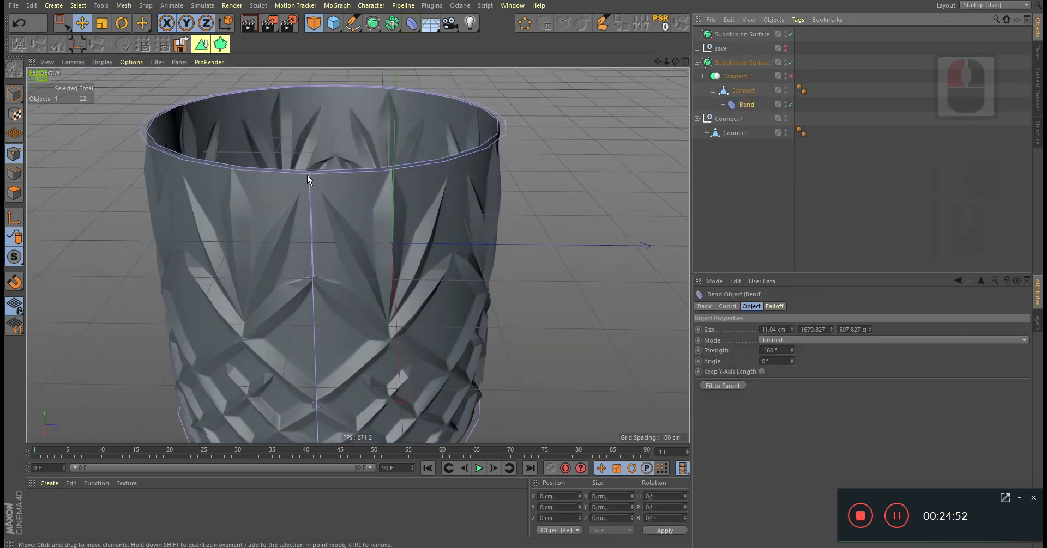
alt+right_drag(307, 177, 323, 122)
click(104, 62)
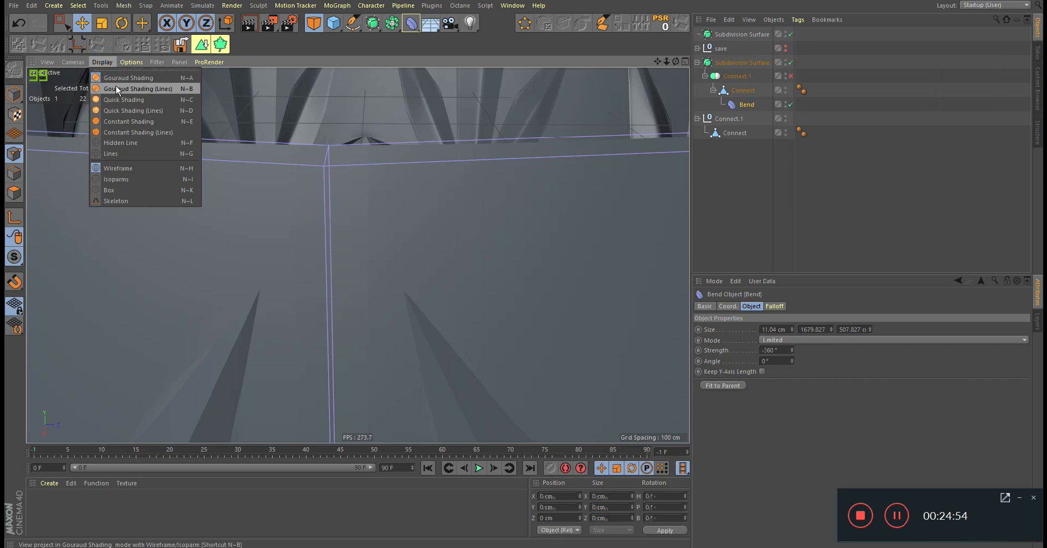
click(116, 86)
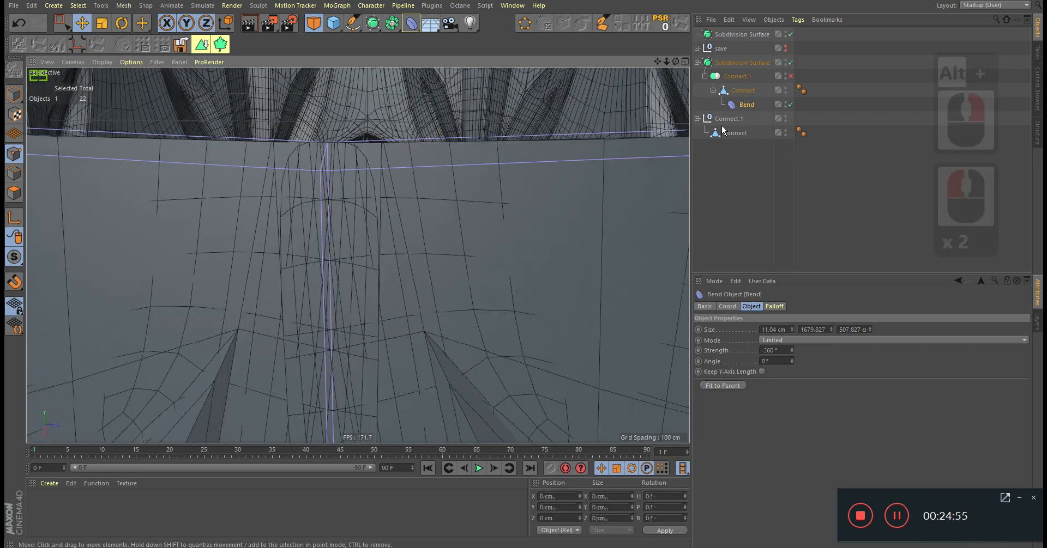
click(790, 62)
alt+drag(351, 254, 349, 251)
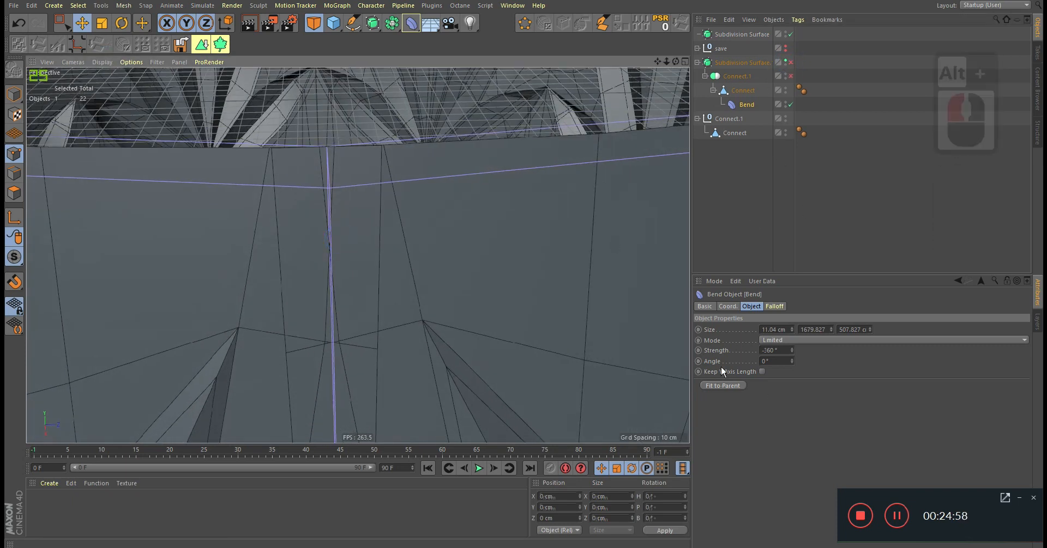
Loosen the Bend's strength to -352.9° and delete the leftover baked Connect.1 null.
alt+click(791, 352)
alt+click(791, 352)
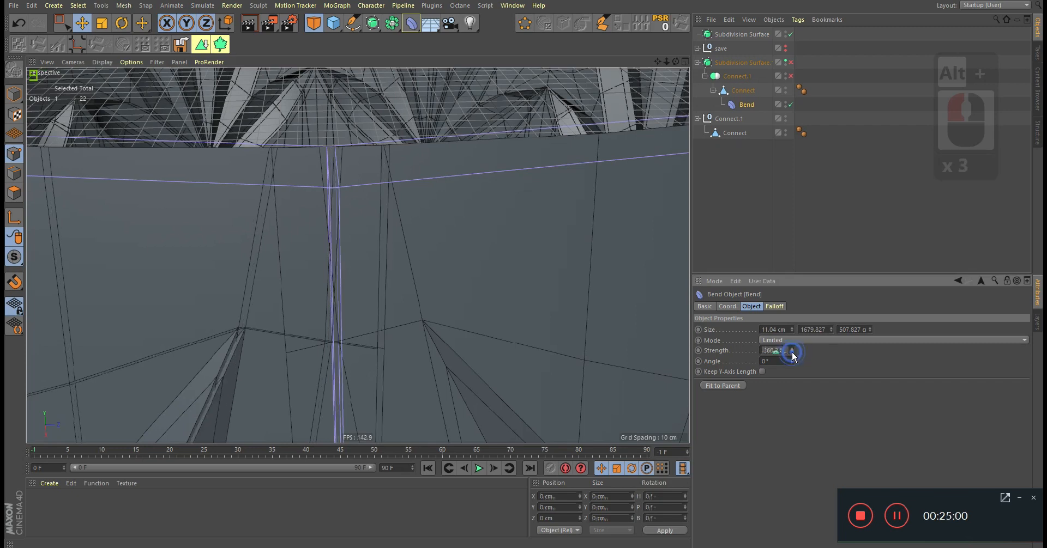
alt+click(791, 353)
alt+click(792, 352)
alt+click(791, 352)
alt+click(792, 352)
alt+drag(791, 352, 792, 349)
click(729, 117)
key(Delete)
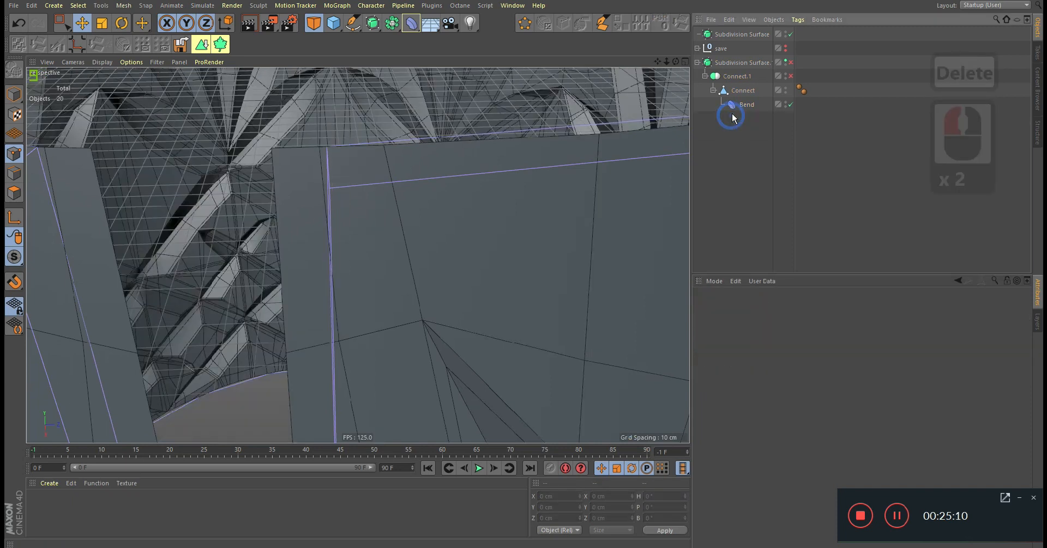
Fine-tune the Bend's strength to -357.3° to bring the panel's two seam edges together.
click(741, 106)
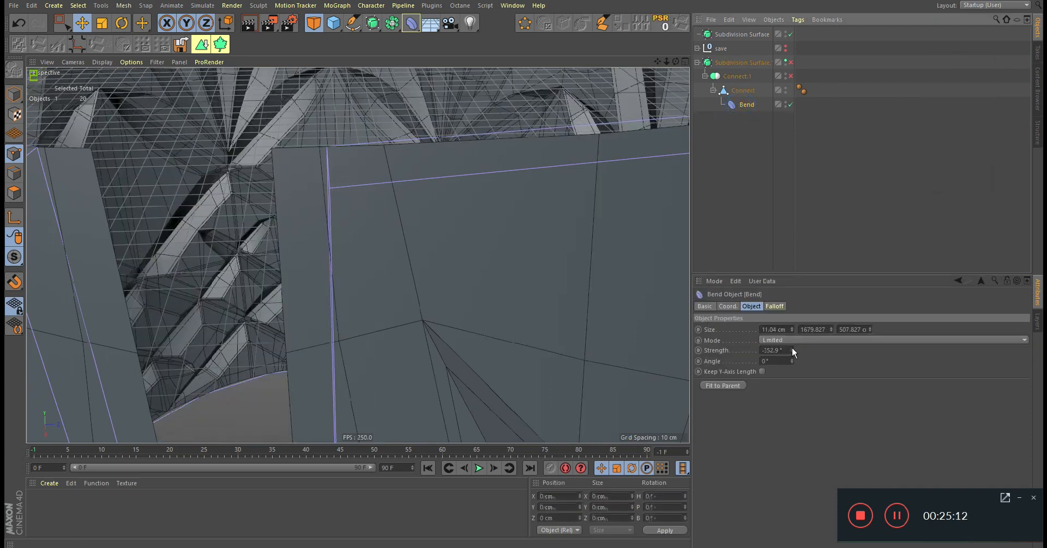
alt+drag(791, 351, 792, 347)
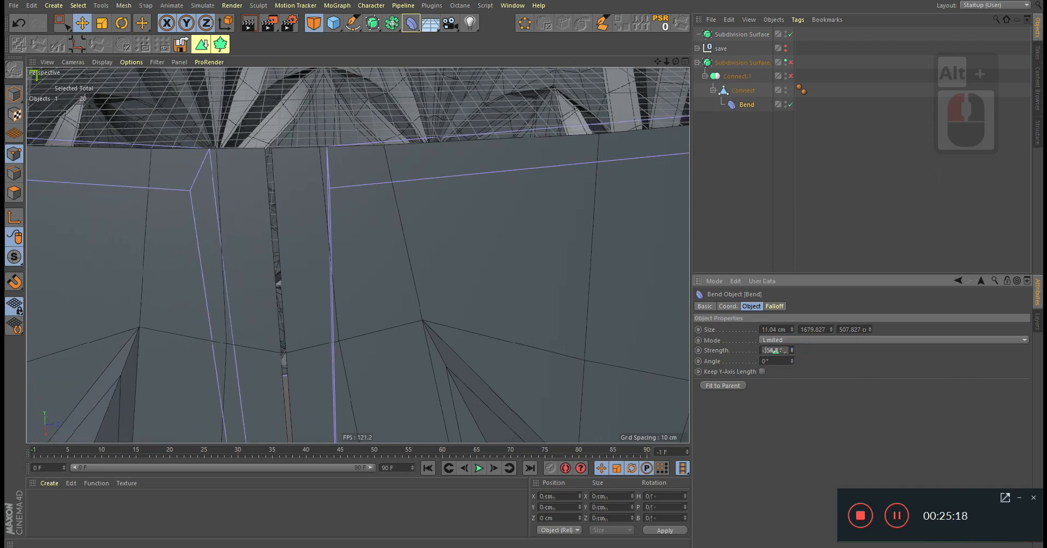
drag(775, 351, 774, 351)
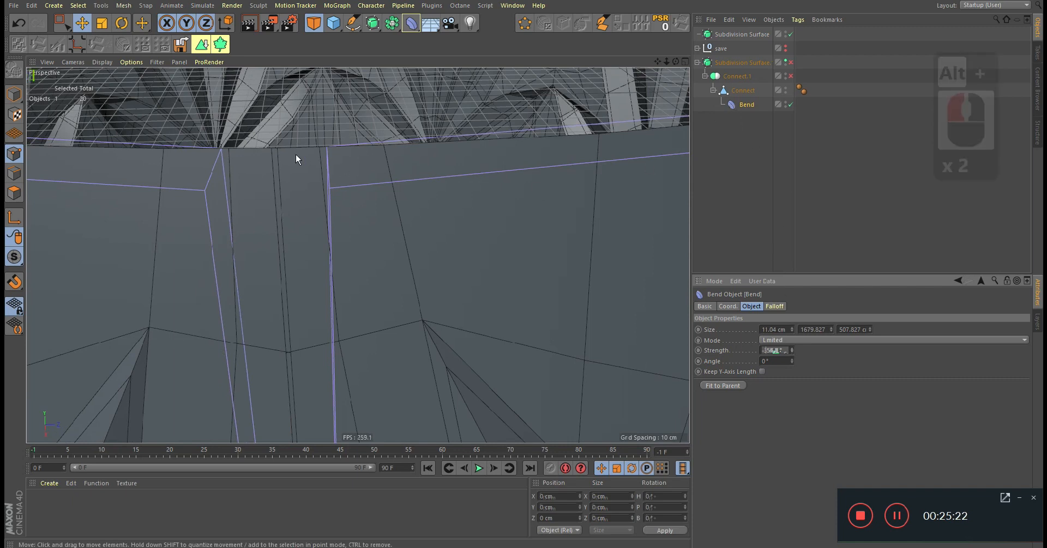
alt+drag(296, 156, 671, 285)
alt+click(792, 354)
alt+click(792, 347)
alt+click(792, 348)
alt+click(792, 351)
alt+click(793, 355)
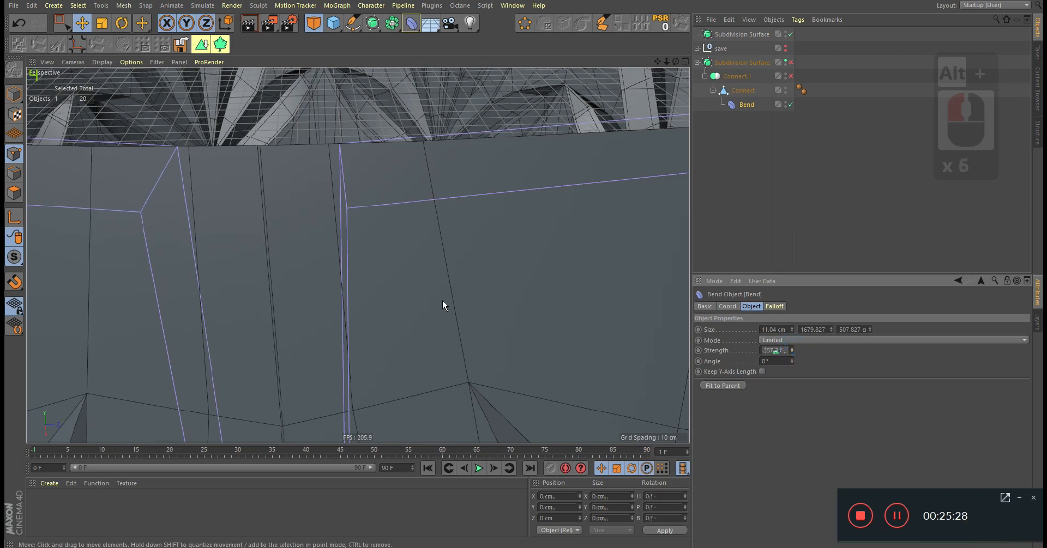
Enable the Connect.1 generator and check the seam with the second Subdivision Surface turned off.
alt+drag(443, 305, 756, 145)
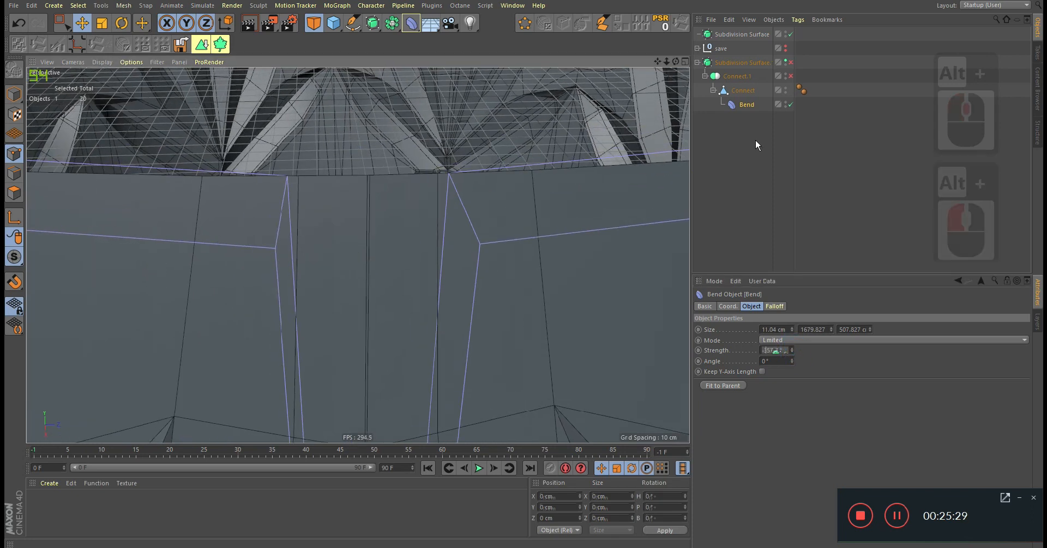
click(791, 63)
click(791, 62)
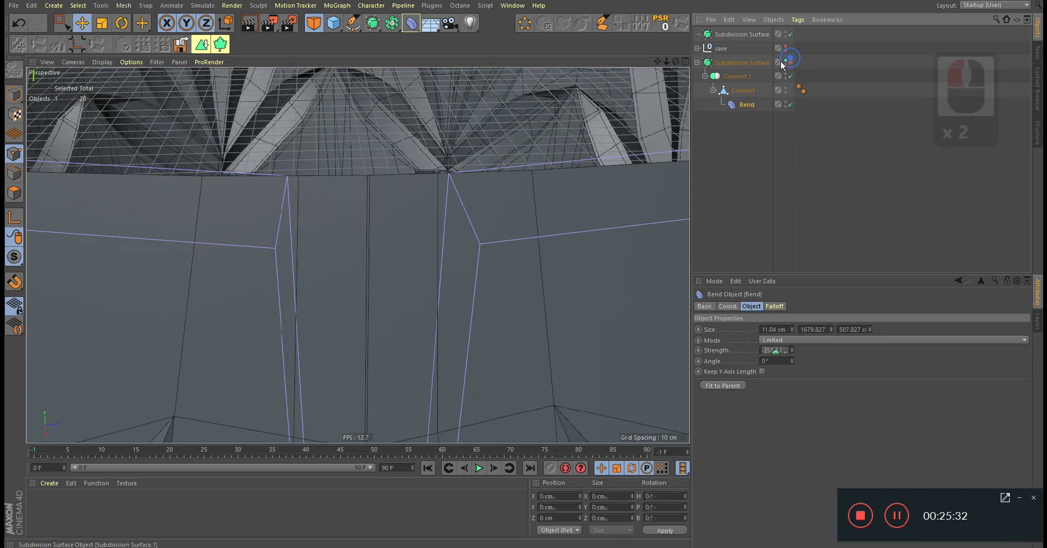
Fine-tune the Bend's strength in small fractions of a degree until the panel's two seam edges coincide.
double_click(742, 104)
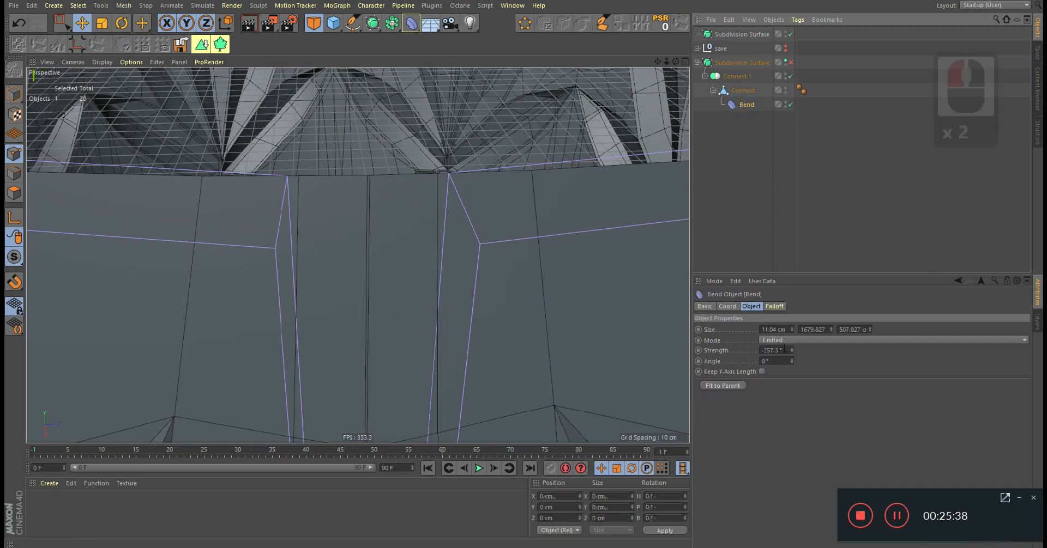
double_click(778, 351)
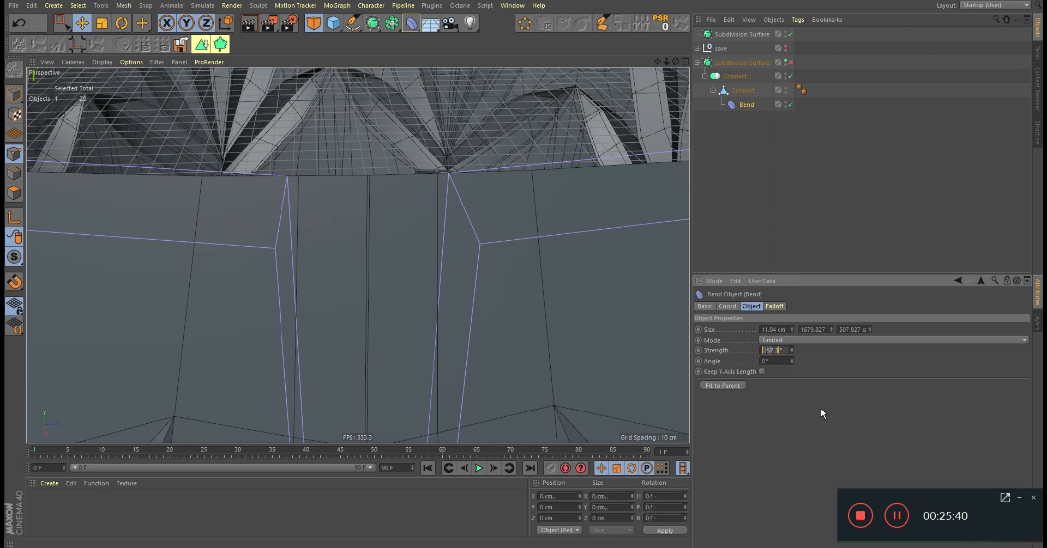
key(Return)
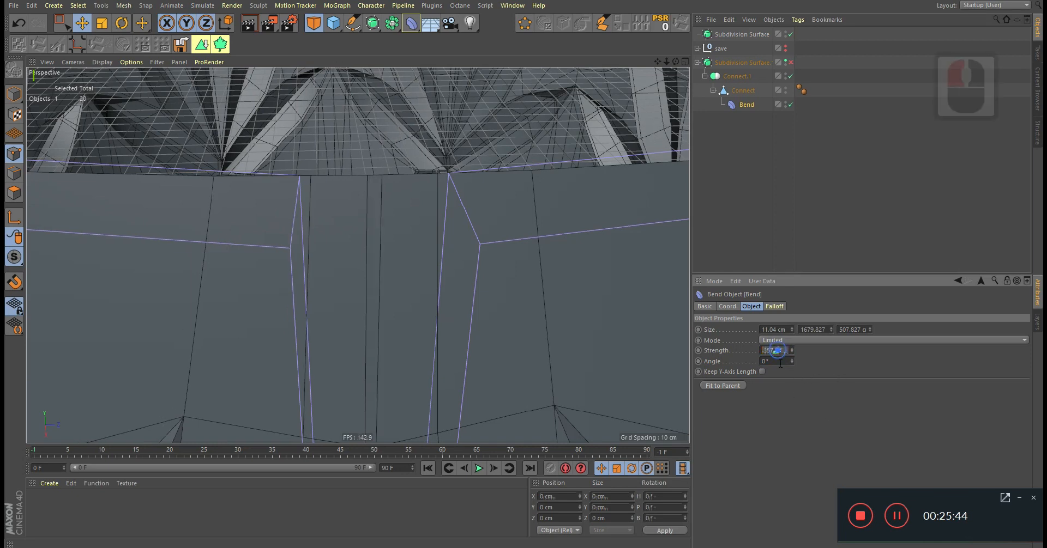
key(Return)
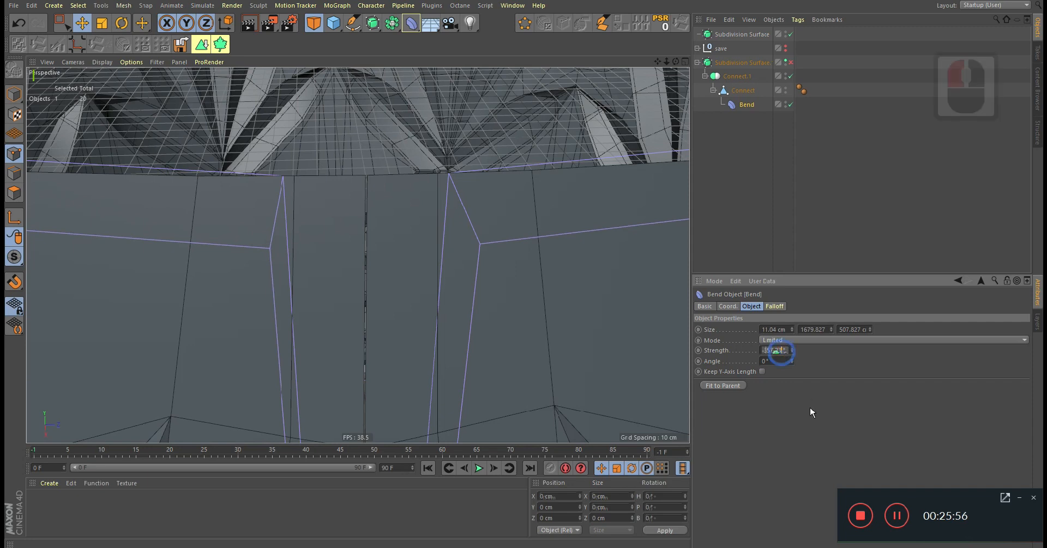
key(Return)
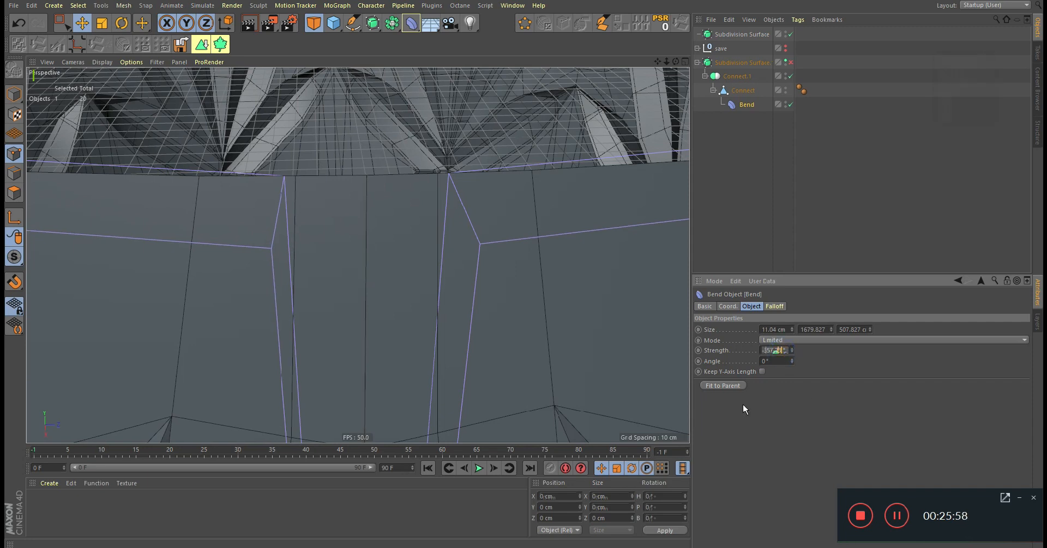
Turn the second Subdivision Surface back on and copy its whole hierarchy into the save null as a backup.
click(790, 63)
alt+right_drag(424, 223, 280, 271)
alt+drag(281, 271, 416, 239)
alt+right_drag(416, 239, 317, 207)
alt+drag(317, 207, 364, 240)
click(698, 63)
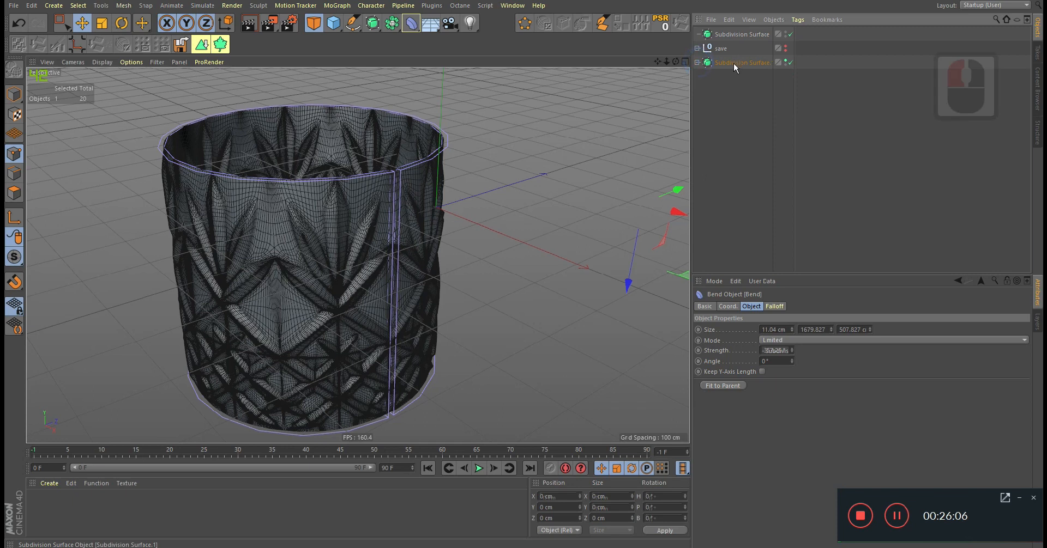
ctrl+drag(719, 49, 717, 48)
click(697, 48)
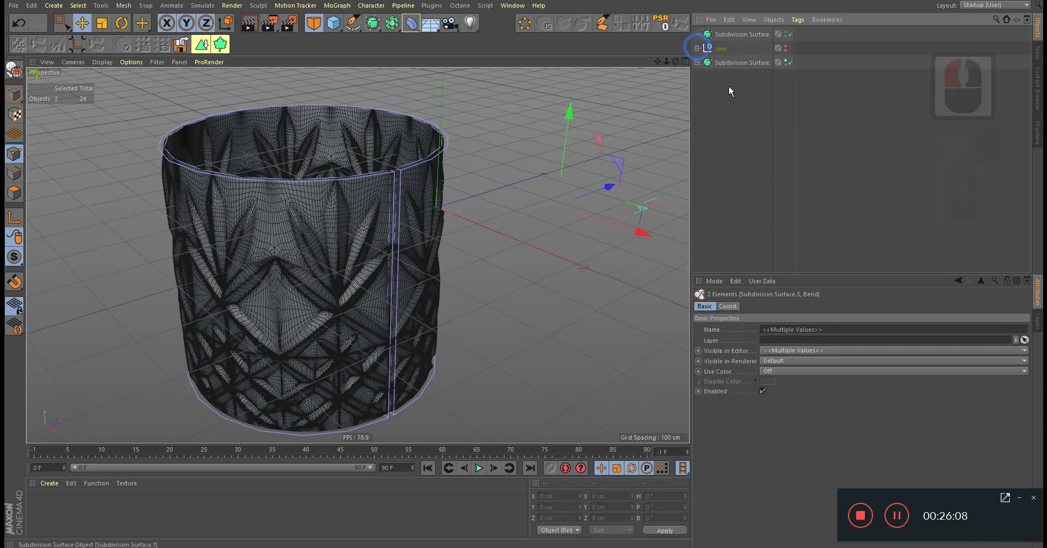
Make the working Connect.1 generator editable, baking the bent tumbler into one polygon object.
click(698, 63)
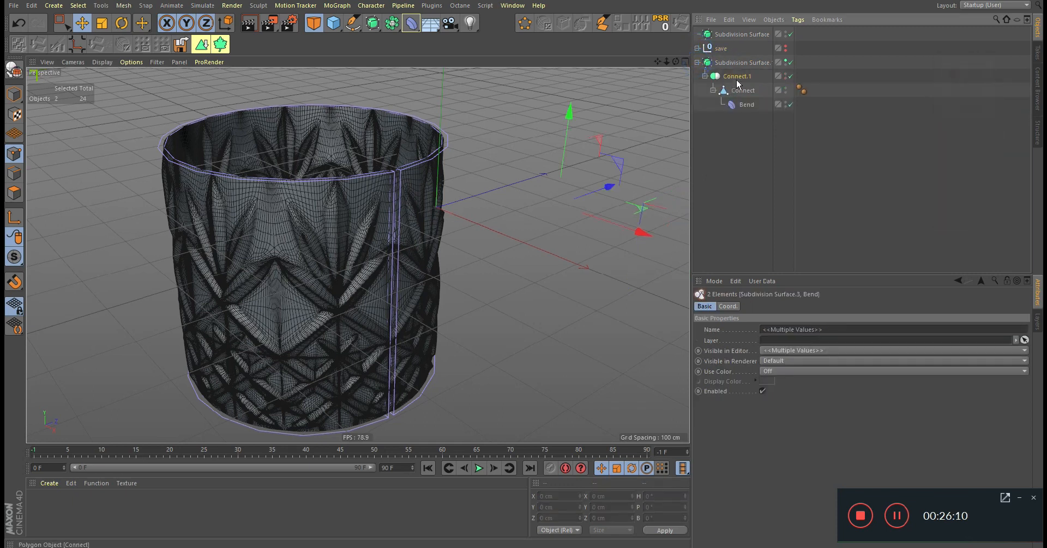
click(737, 78)
key(c)
alt+right_drag(454, 166, 425, 189)
alt+drag(425, 189, 476, 157)
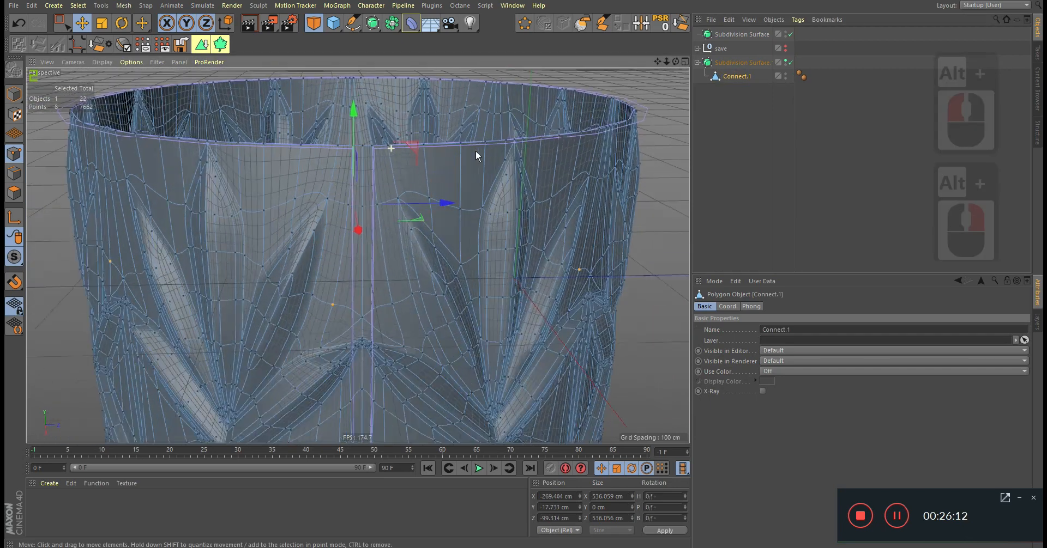
alt+right_drag(477, 156, 451, 174)
alt+drag(378, 170, 382, 197)
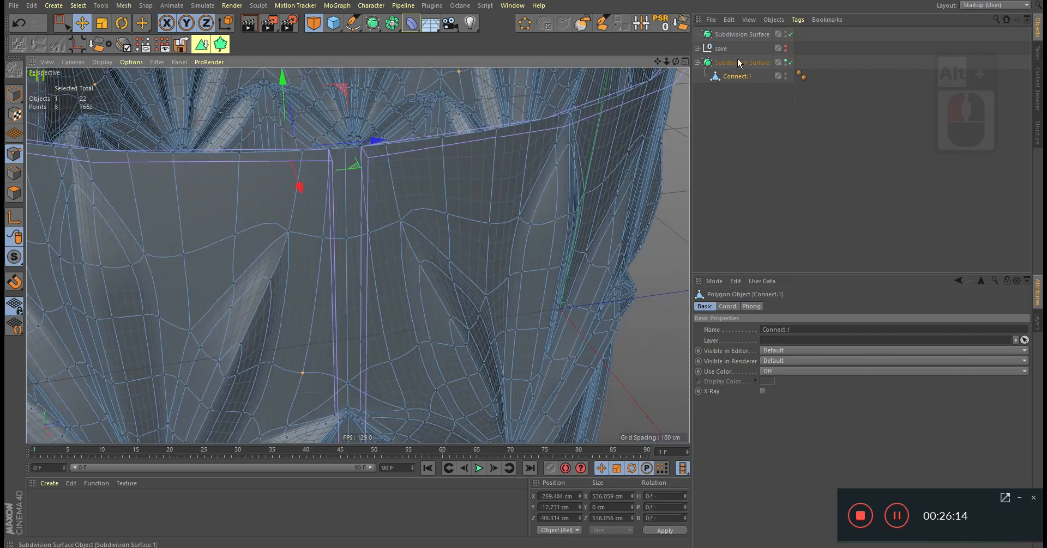
Hide the new backup copy inside the save null and keep only the working Subdivision Surface visible.
click(785, 62)
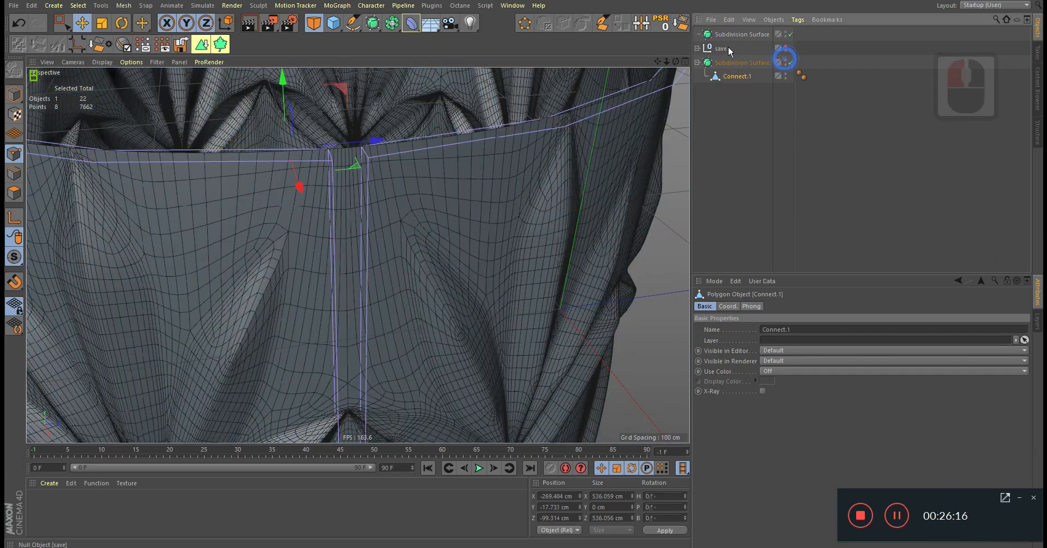
click(698, 48)
click(786, 61)
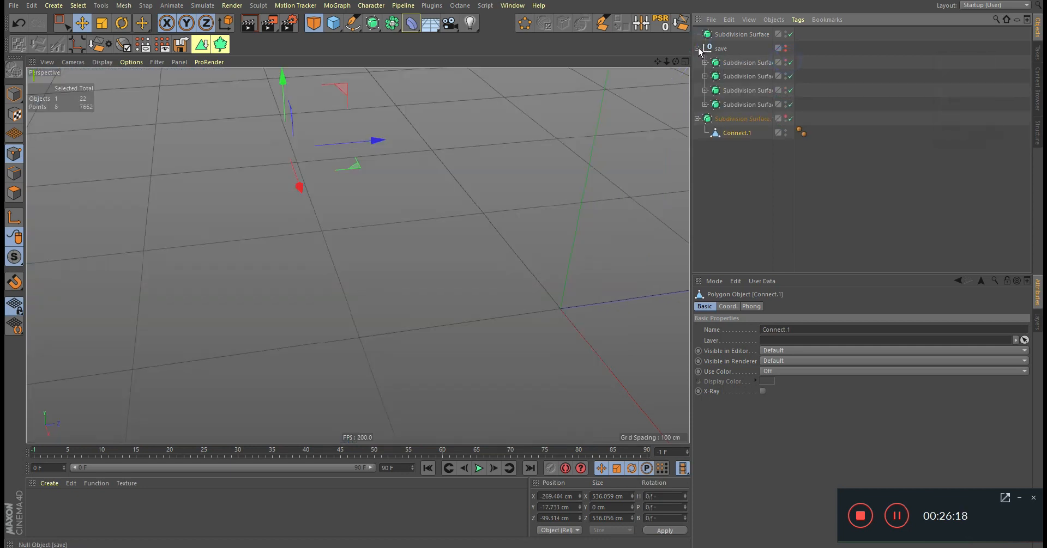
click(698, 48)
click(785, 61)
Loop-select the points of the tumbler's top rim and arrange them into an evenly spaced circle.
alt+drag(358, 196, 353, 206)
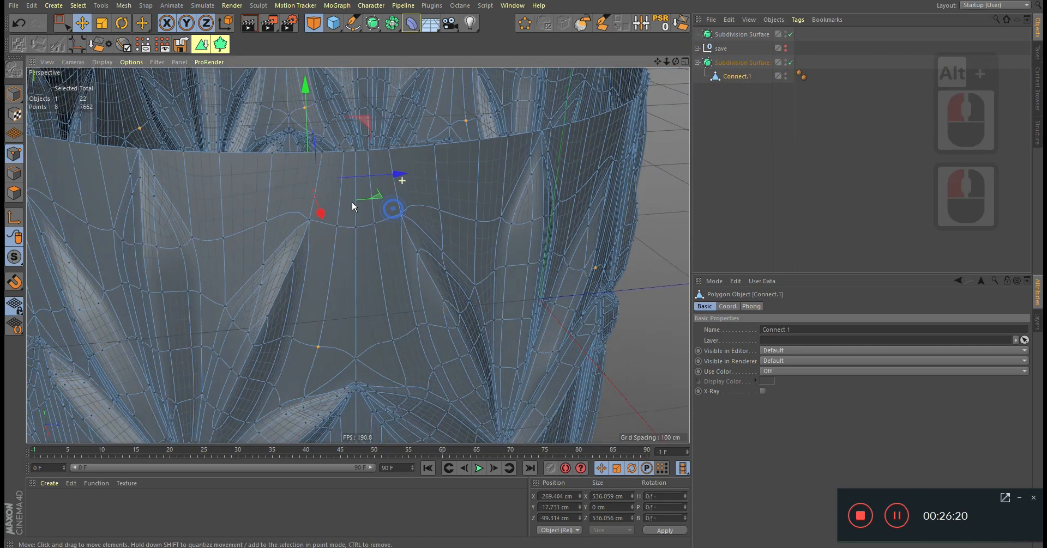
alt+right_drag(358, 197, 350, 208)
key(u)
key(l)
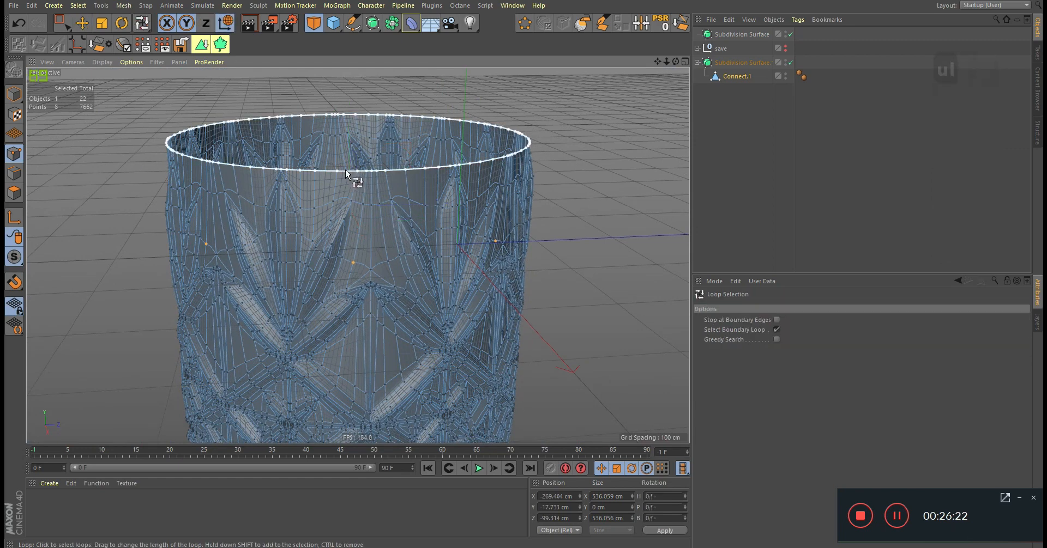
click(349, 174)
alt+drag(347, 192, 450, 178)
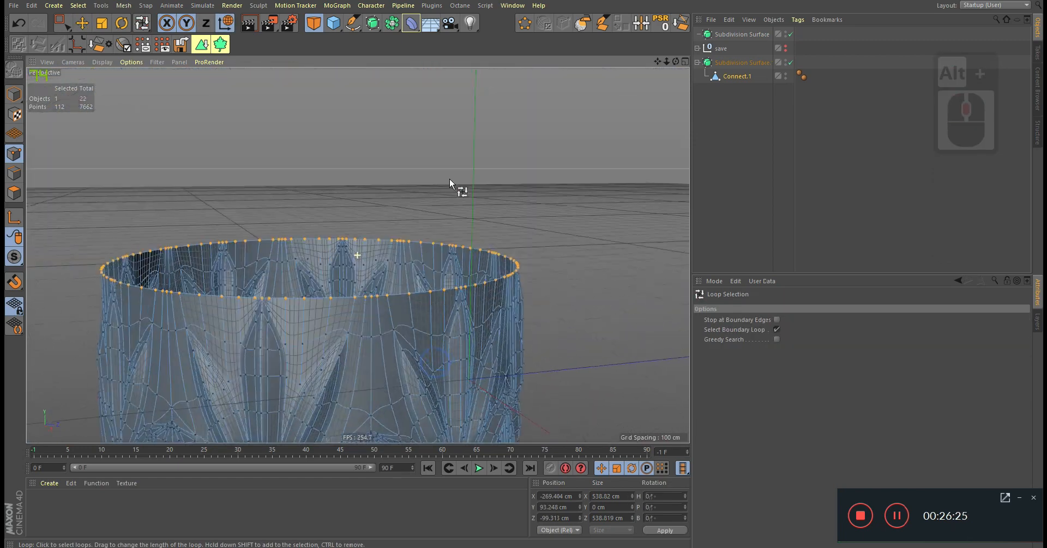
click(525, 24)
Scale the circular rim loop to about 538.9 cm across, lining it up with the tumbler's outer wall in the top view.
alt+drag(427, 231, 427, 279)
key(t)
drag(536, 141, 703, 141)
drag(550, 160, 610, 147)
middle_click(484, 225)
middle_click(484, 224)
alt+right_drag(395, 224, 614, 137)
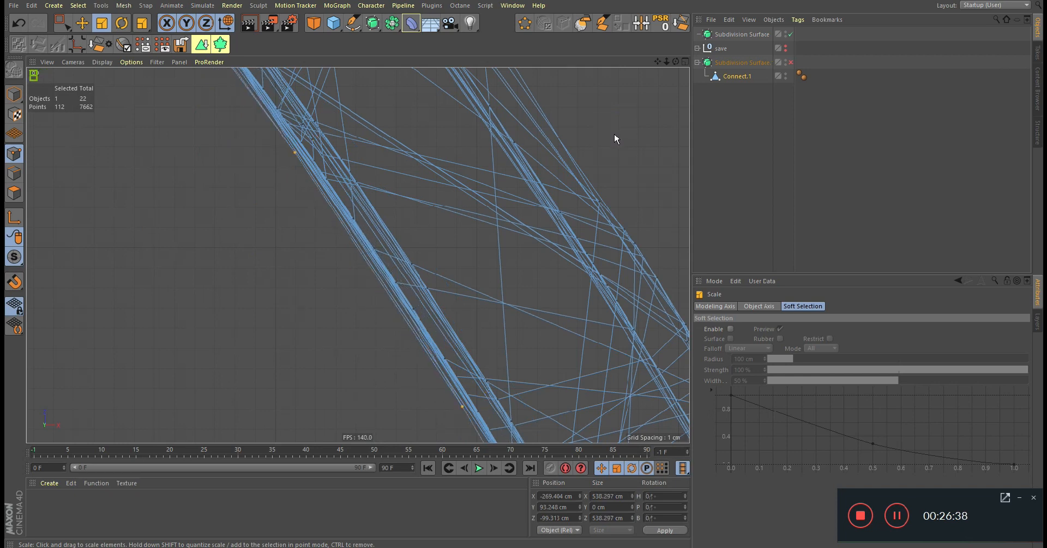
alt+right_drag(290, 165, 465, 168)
alt+middle_drag(465, 168, 426, 218)
drag(427, 218, 472, 221)
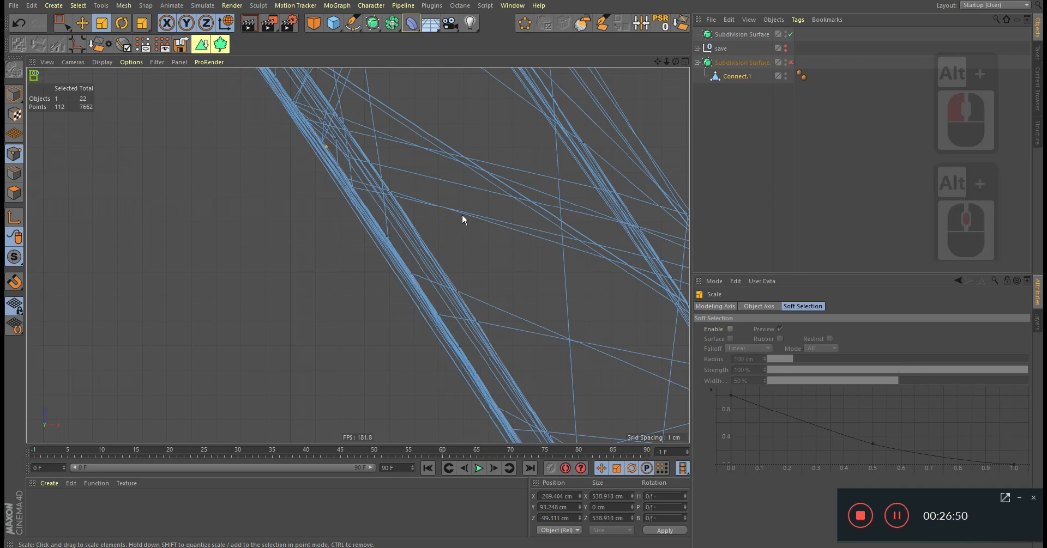
Rotate the rim's point loop slightly about the vertical axis to align it with the wall edges.
middle_click(462, 215)
middle_click(180, 173)
alt+drag(384, 362, 381, 295)
alt+right_drag(382, 295, 387, 280)
alt+drag(388, 284, 311, 197)
key(r)
drag(303, 117, 305, 117)
Examine the evened-out rim points and the adjoining wall edges all the way around the tumbler.
alt+right_drag(389, 257, 188, 311)
alt+right_drag(268, 268, 376, 254)
alt+drag(206, 247, 317, 234)
alt+middle_drag(204, 242, 450, 244)
alt+drag(356, 254, 225, 268)
alt+middle_drag(173, 256, 503, 267)
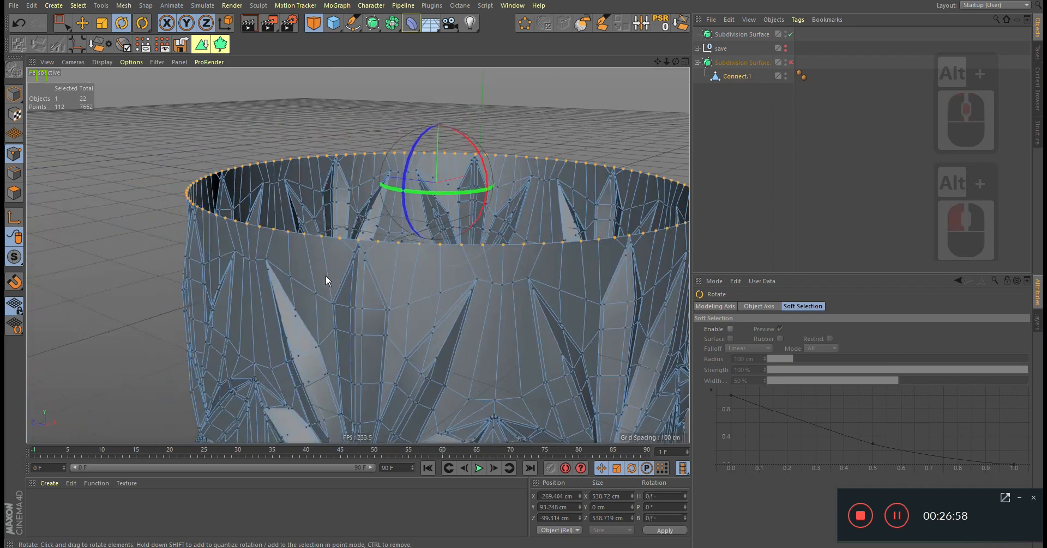
alt+drag(326, 275, 437, 286)
alt+drag(373, 273, 466, 277)
alt+middle_drag(88, 276, 342, 280)
alt+drag(342, 281, 538, 296)
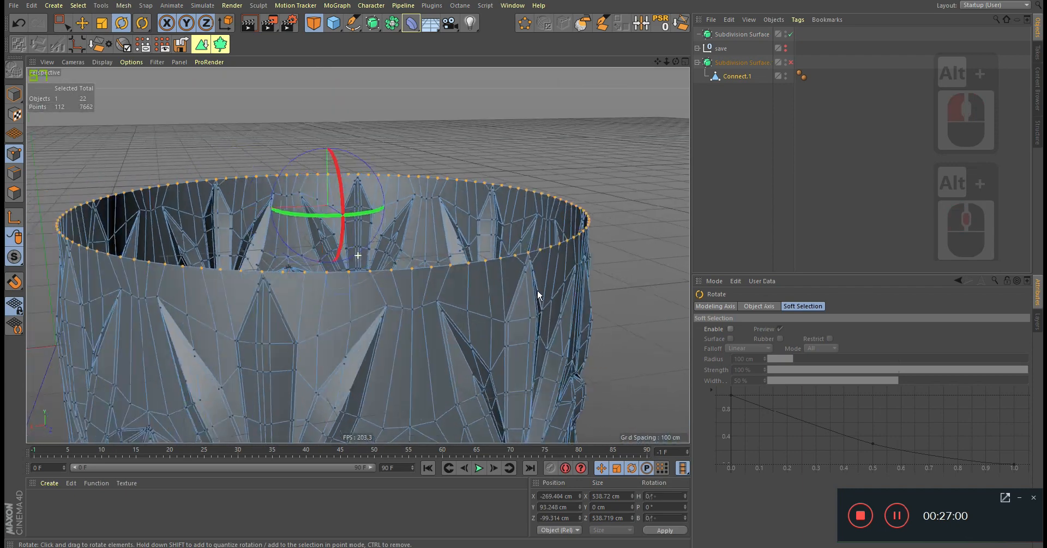
alt+right_drag(537, 297, 461, 303)
mouse_move(381, 302)
alt+mouse_down()
mouse_move(478, 302)
mouse_move(382, 305)
alt+mouse_up()
alt+right_drag(382, 305, 275, 312)
alt+drag(276, 312, 227, 336)
alt+drag(390, 294, 419, 266)
alt+right_drag(419, 305, 524, 303)
Convert the rim selection to edges and extrude it upward to a Y position of about 263.4 cm, following the reference glass.
ctrl+click(16, 174)
mouse_move(418, 254)
alt+right_down()
mouse_move(430, 273)
mouse_move(420, 271)
alt+right_up()
alt+drag(419, 271, 434, 257)
middle_click(434, 256)
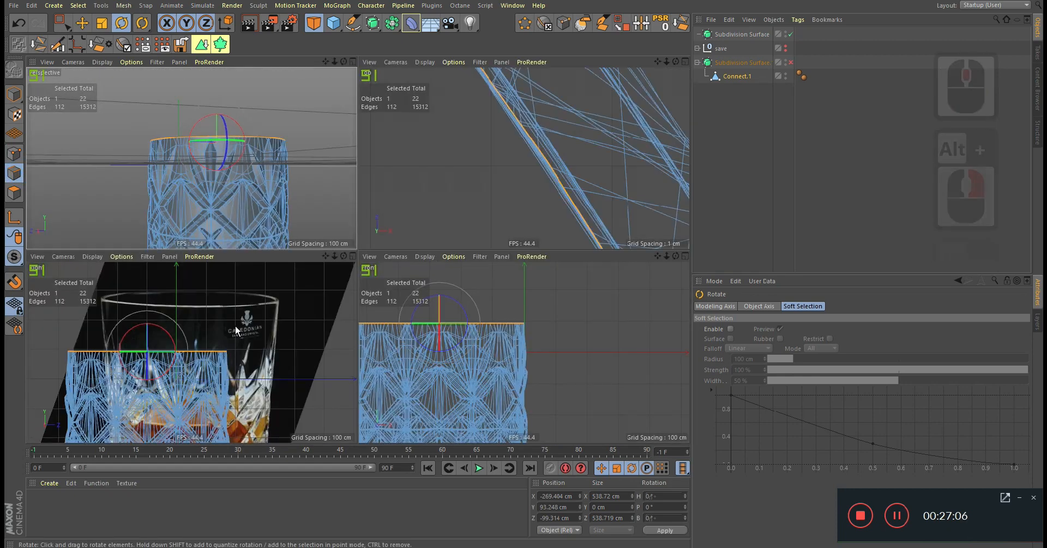
middle_click(236, 329)
scroll(374, 251, down, 4)
key(e)
ctrl+drag(330, 212, 333, 169)
Loop-select the boundary edges along the tumbler's bottom.
alt+right_drag(417, 354, 453, 409)
alt+middle_drag(453, 409, 480, 289)
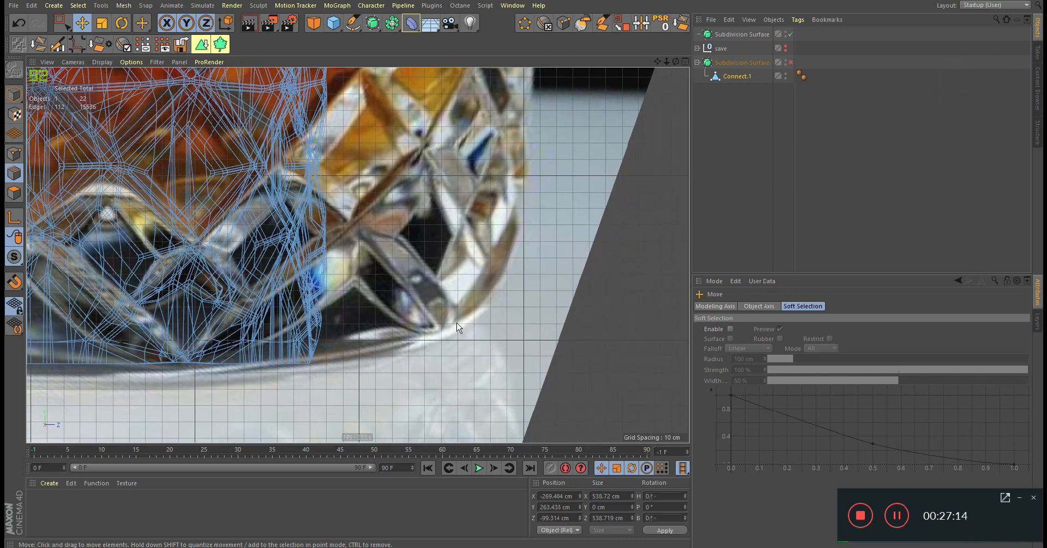
scroll(374, 315, up, 3)
key(u)
key(l)
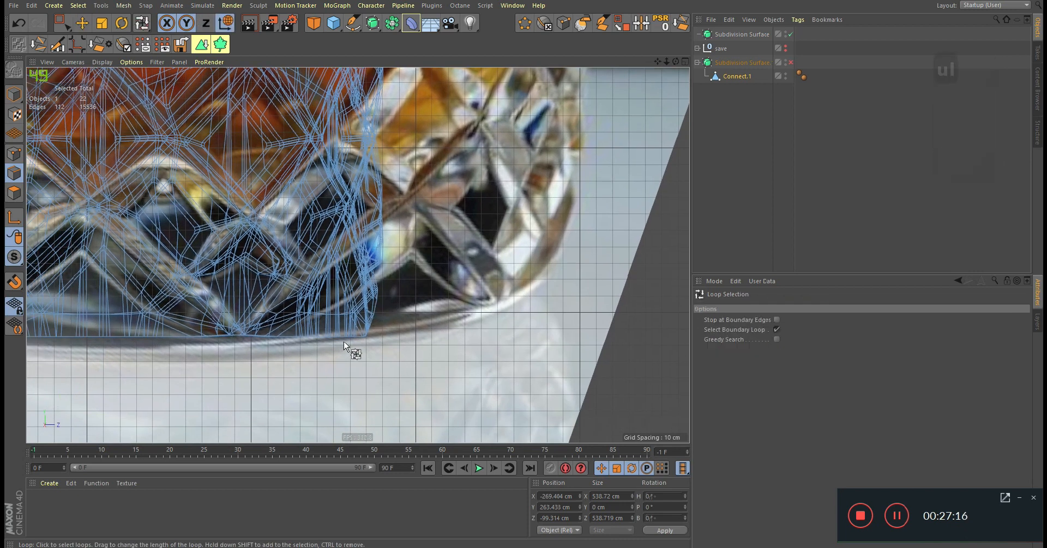
click(334, 336)
Flatten the bottom edge loop to zero height and raise it slightly to a Y position of about -412.4 cm.
middle_click(440, 254)
middle_click(236, 233)
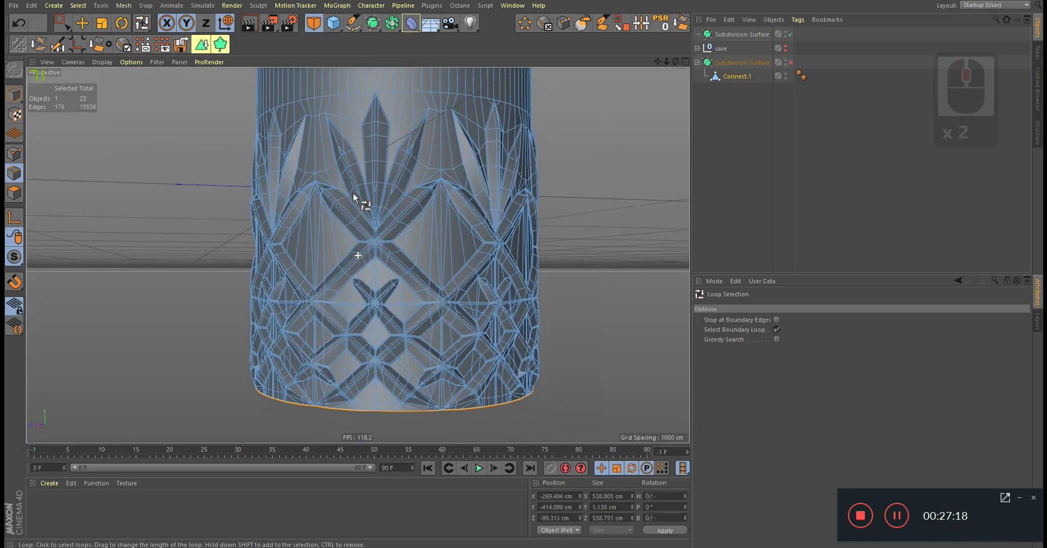
alt+right_drag(352, 193, 369, 290)
alt+middle_drag(369, 290, 360, 241)
alt+right_drag(360, 245, 467, 275)
key(t)
alt+right_drag(402, 290, 345, 294)
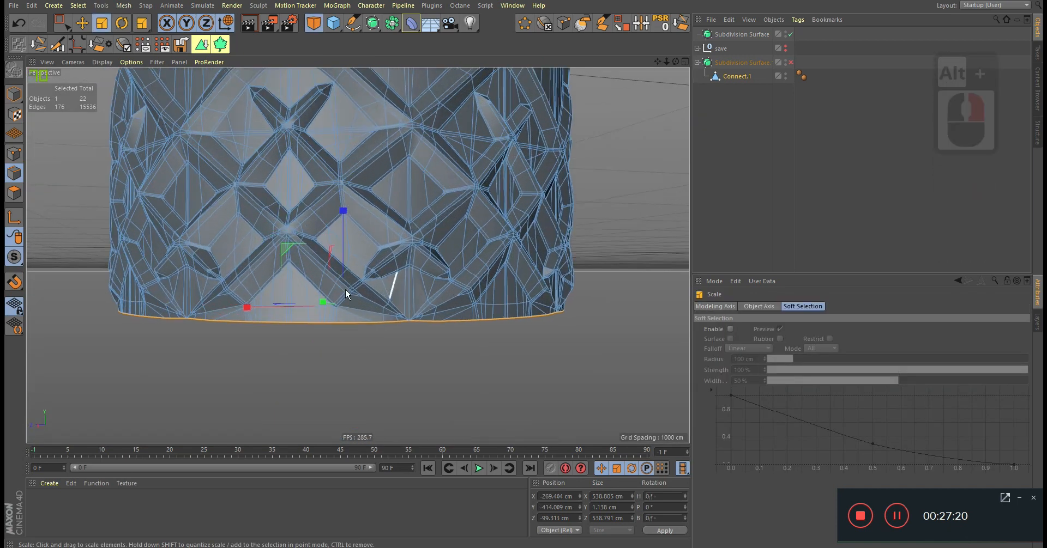
drag(344, 229, 344, 260)
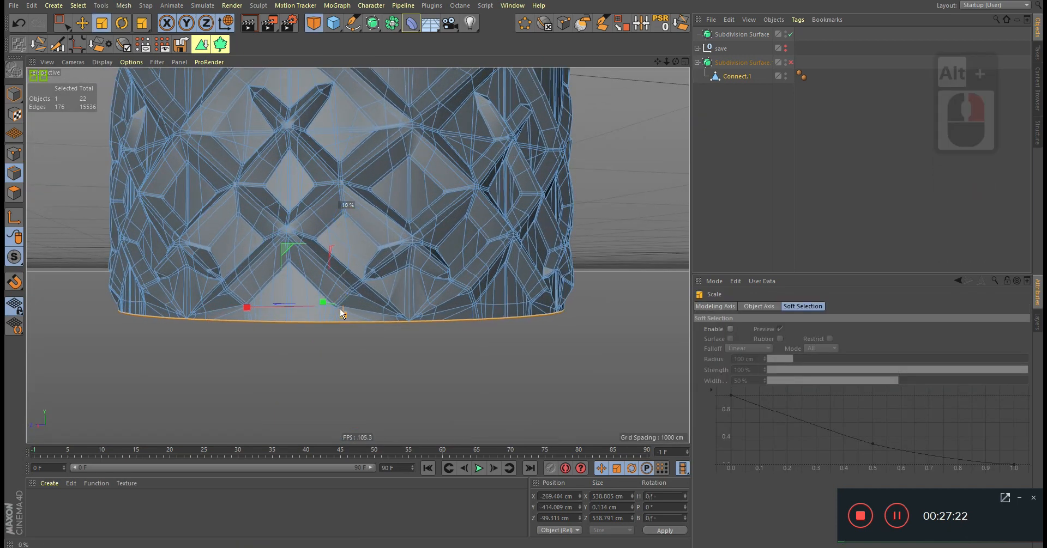
shift+drag(339, 309, 369, 313)
alt+right_drag(423, 310, 490, 296)
key(e)
drag(291, 225, 298, 228)
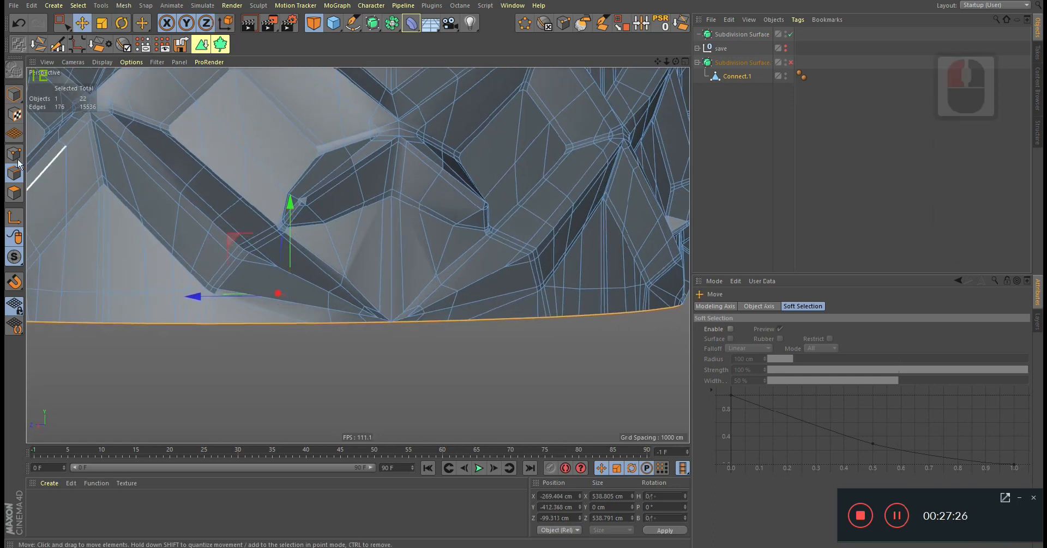
Try to arrange the bottom loop's points into a circle and scale it to about 517.5 cm, and undo the scaling.
click(13, 154)
alt+drag(464, 235, 461, 208)
middle_click(461, 209)
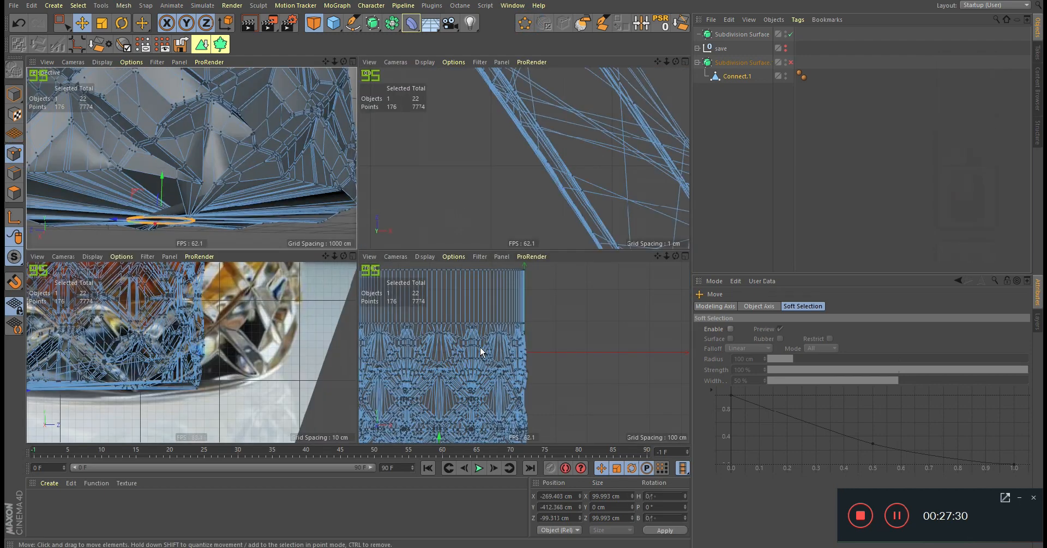
middle_click(539, 158)
scroll(437, 210, down, 4)
alt+right_drag(443, 218, 394, 247)
key(t)
drag(393, 248, 585, 247)
middle_click(283, 257)
middle_click(284, 229)
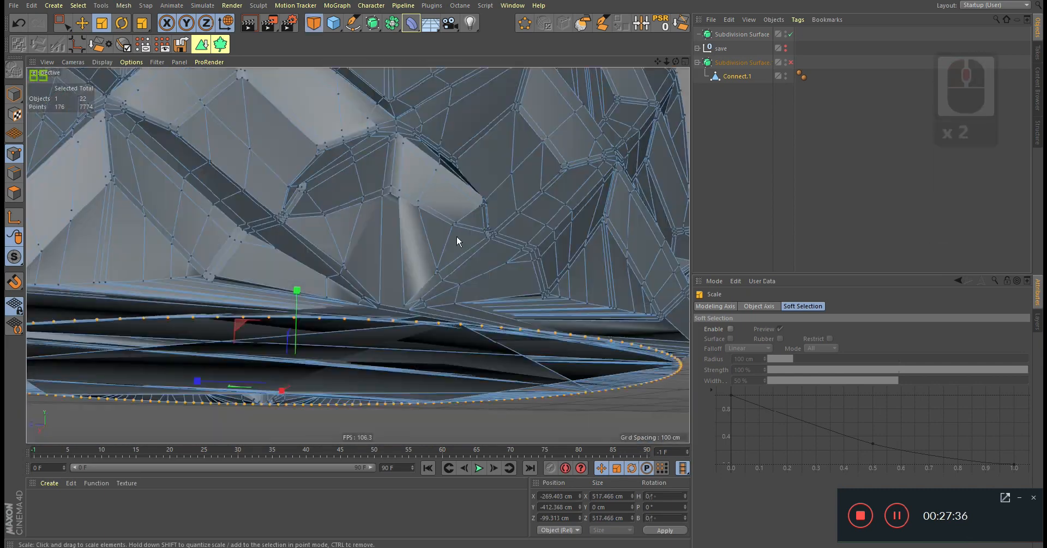
alt+right_drag(456, 237, 398, 256)
alt+drag(397, 256, 350, 257)
key(ctrl+z)
Try to rotate the small bottom point circle, and undo both the rotation and the circular arrangement.
alt+right_drag(380, 290, 450, 274)
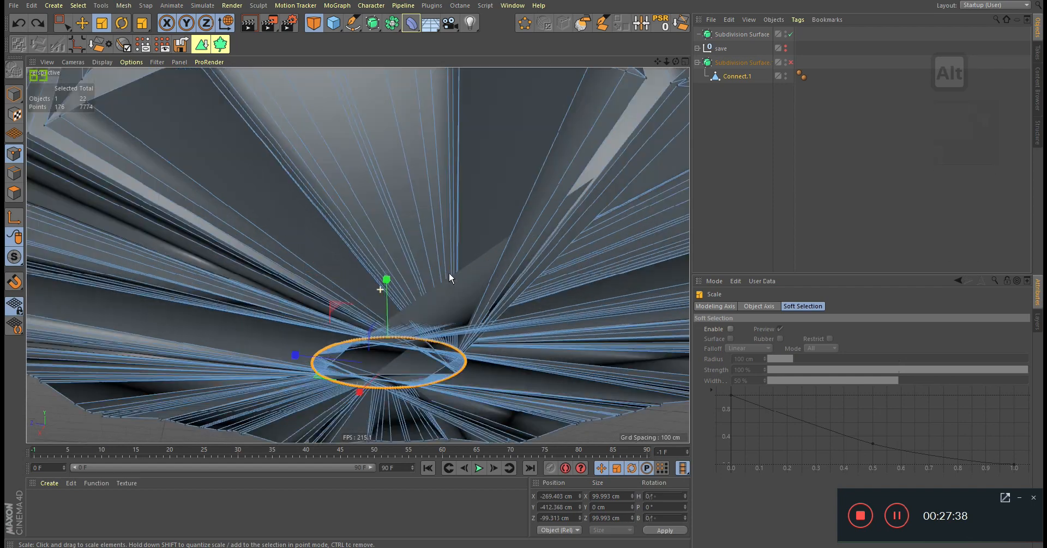
alt+drag(449, 274, 402, 271)
alt+right_drag(402, 271, 418, 331)
key(r)
drag(435, 301, 411, 264)
key(ctrl+z)
mouse_move(352, 199)
alt+right_down()
mouse_move(364, 186)
mouse_move(354, 189)
alt+right_up()
key(ctrl+z)
Examine the tumbler's bottom boundary loop as points and as edges for duplicate points or gaps.
alt+right_drag(285, 147, 417, 126)
alt+right_drag(325, 142, 233, 224)
alt+middle_drag(233, 224, 268, 241)
alt+right_drag(268, 241, 246, 248)
alt+drag(354, 257, 383, 255)
alt+right_drag(367, 257, 396, 254)
alt+middle_drag(254, 187, 329, 228)
alt+right_drag(327, 229, 344, 218)
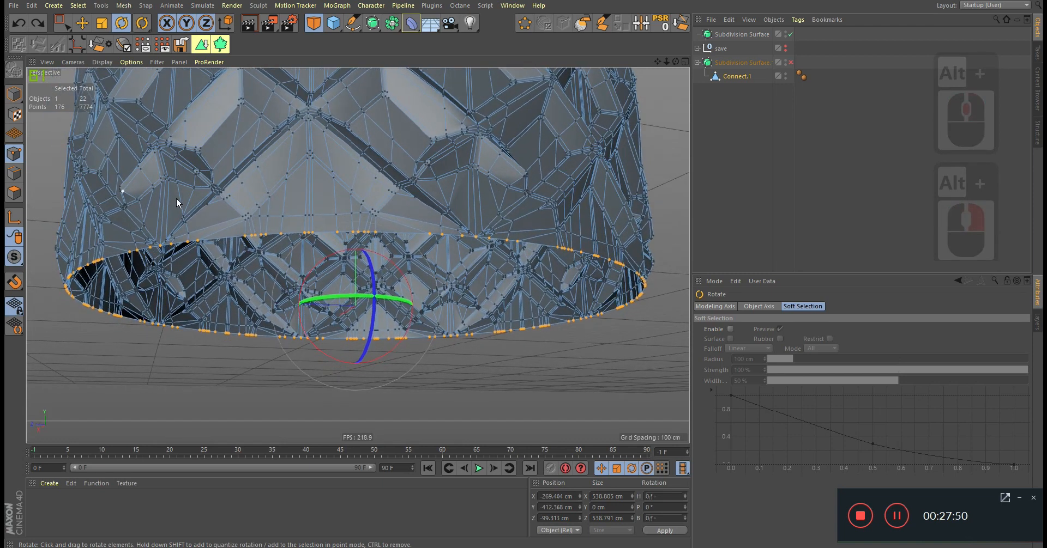
alt+right_drag(176, 199, 201, 193)
ctrl+click(18, 170)
alt+drag(350, 204, 390, 223)
alt+right_drag(390, 222, 399, 223)
key(e)
mouse_move(400, 224)
alt+mouse_down()
mouse_move(385, 211)
mouse_move(381, 222)
alt+mouse_up()
alt+right_drag(381, 221, 329, 236)
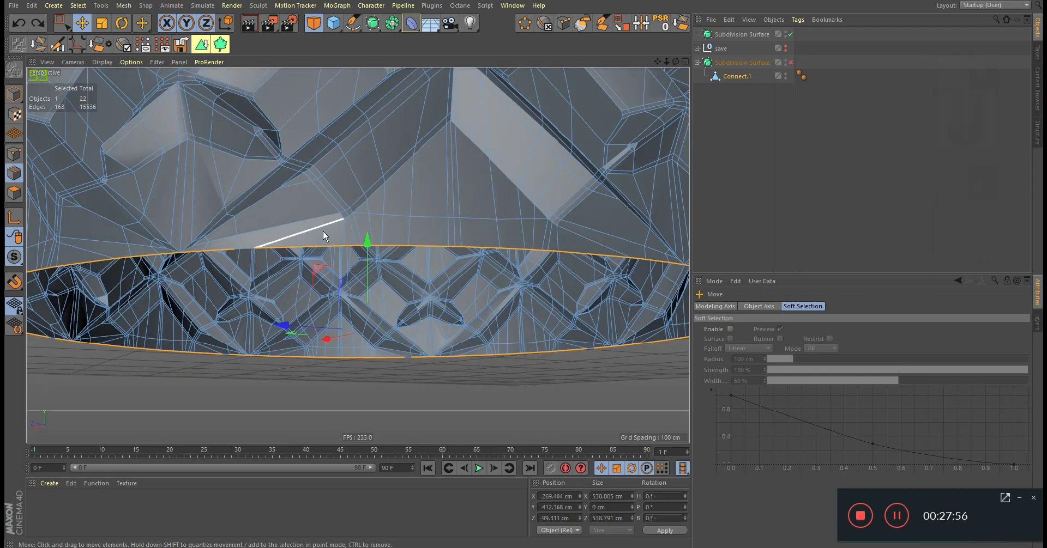
Select all edges of the tumbler mesh and run Optimize on them.
key(u)
key(l)
key(ctrl+a)
right_click(473, 225)
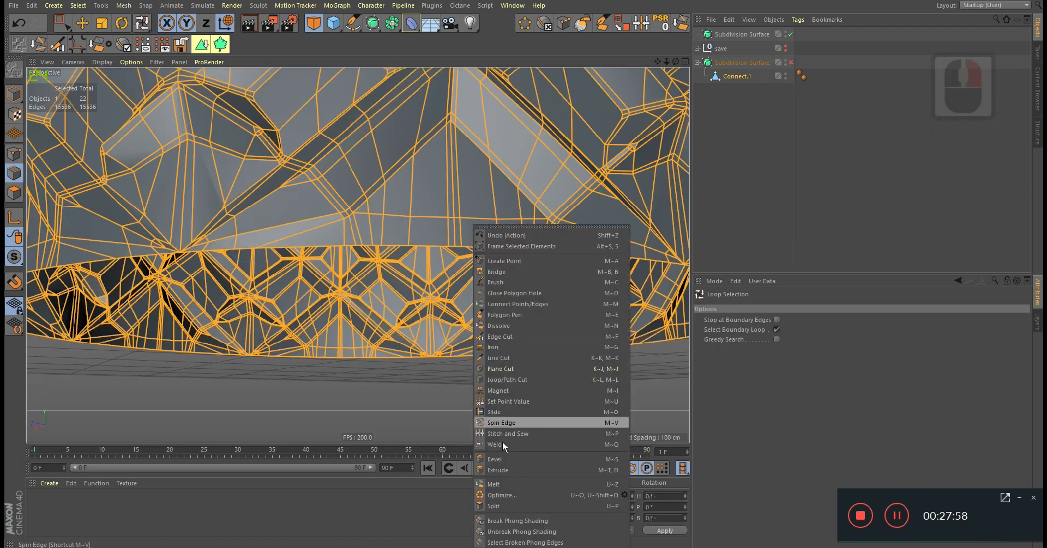
click(493, 499)
Loop-select the bottom boundary edges, convert them to points and arrange those points into a circle.
double_click(322, 248)
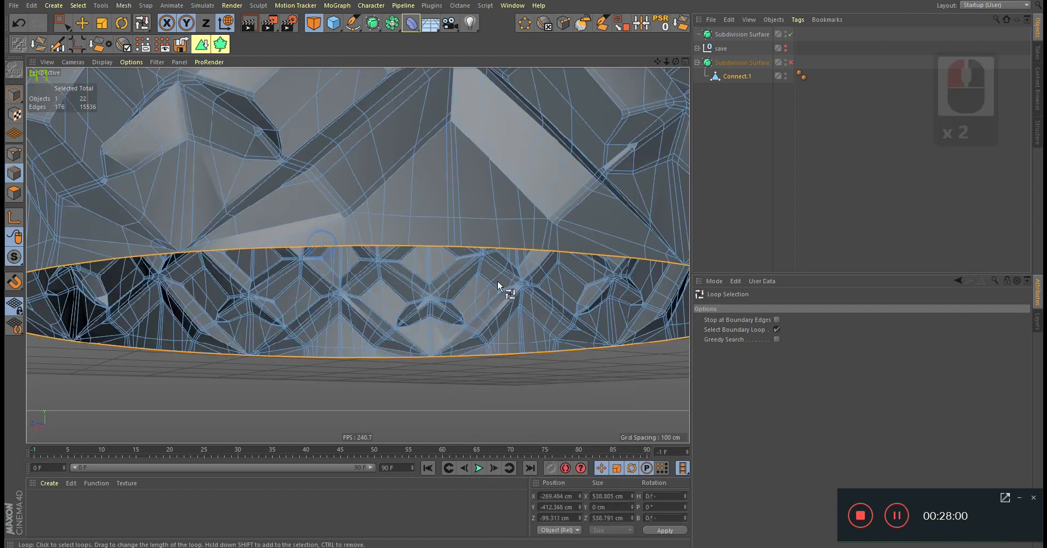
ctrl+click(15, 156)
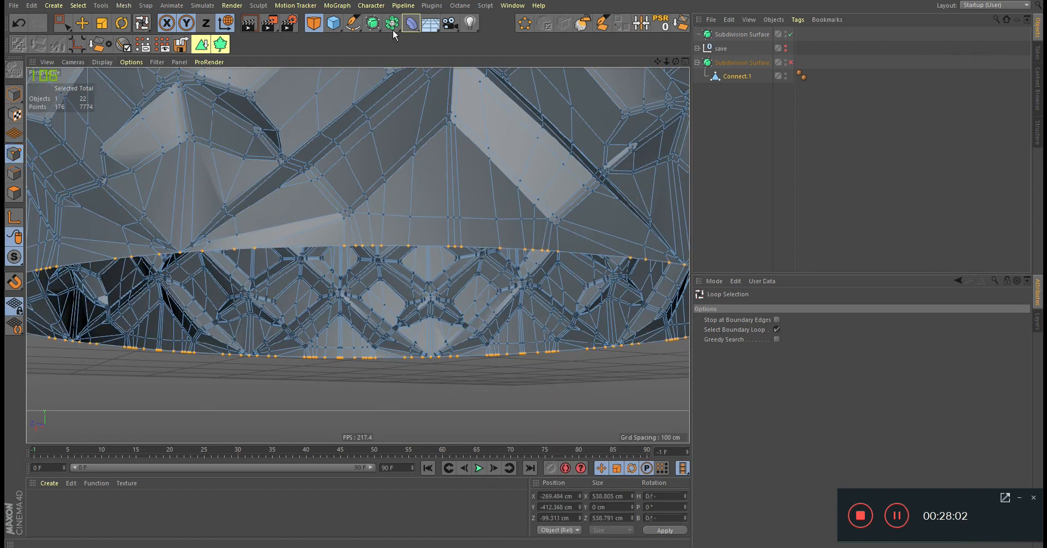
click(524, 26)
Scale the bottom point circle to about 556.4 cm across and rotate it about the vertical axis to untwist the wall polygons.
alt+drag(420, 180, 417, 203)
alt+right_drag(414, 194, 391, 214)
key(t)
drag(388, 213, 410, 297)
key(r)
drag(402, 359, 507, 299)
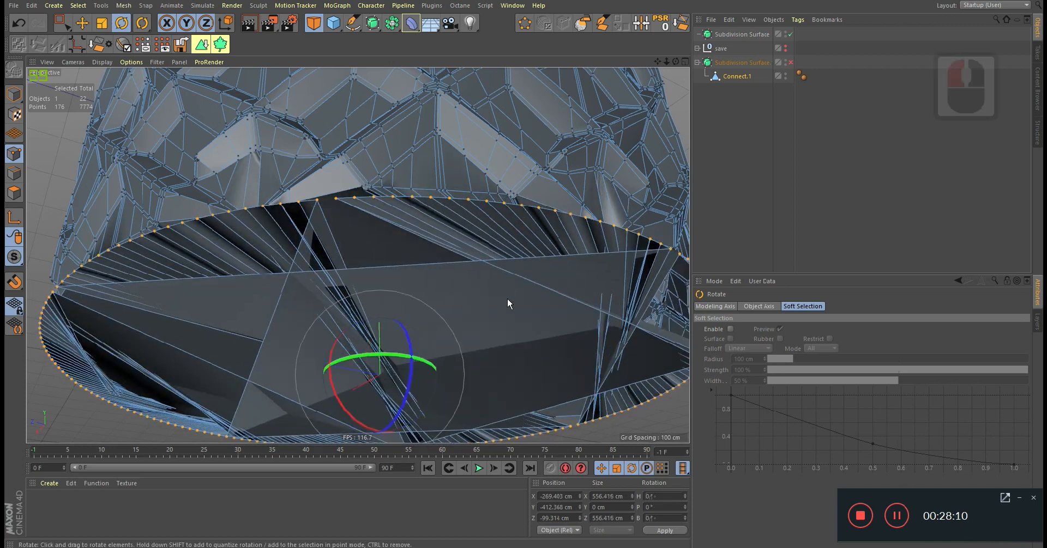
Undo the rotation, scaling and circle arrangement of the tumbler's bottom boundary points.
alt+right_drag(507, 299, 440, 303)
alt+middle_drag(439, 304, 410, 239)
alt+drag(410, 240, 384, 327)
alt+right_drag(384, 256, 464, 234)
alt+drag(447, 232, 446, 249)
key(ctrl+z)
key(ctrl+z)
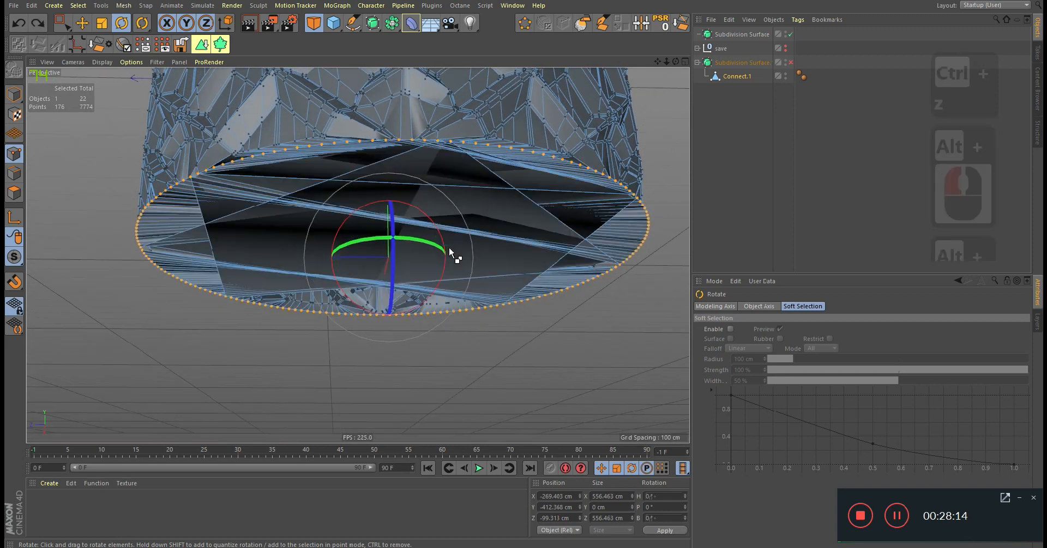
key(ctrl+z)
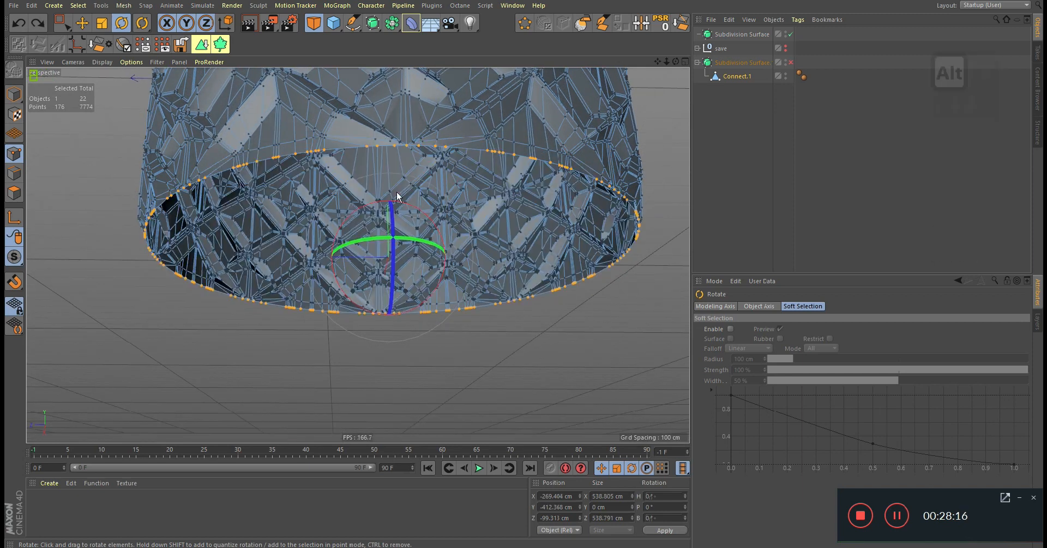
Loop-select the bottom boundary edges of the tumbler mesh in edge mode.
alt+middle_drag(397, 197, 384, 205)
alt+drag(383, 206, 343, 221)
mouse_move(344, 221)
alt+right_down()
mouse_move(356, 215)
mouse_move(358, 229)
alt+right_up()
alt+middle_drag(327, 153, 390, 195)
alt+drag(391, 195, 420, 221)
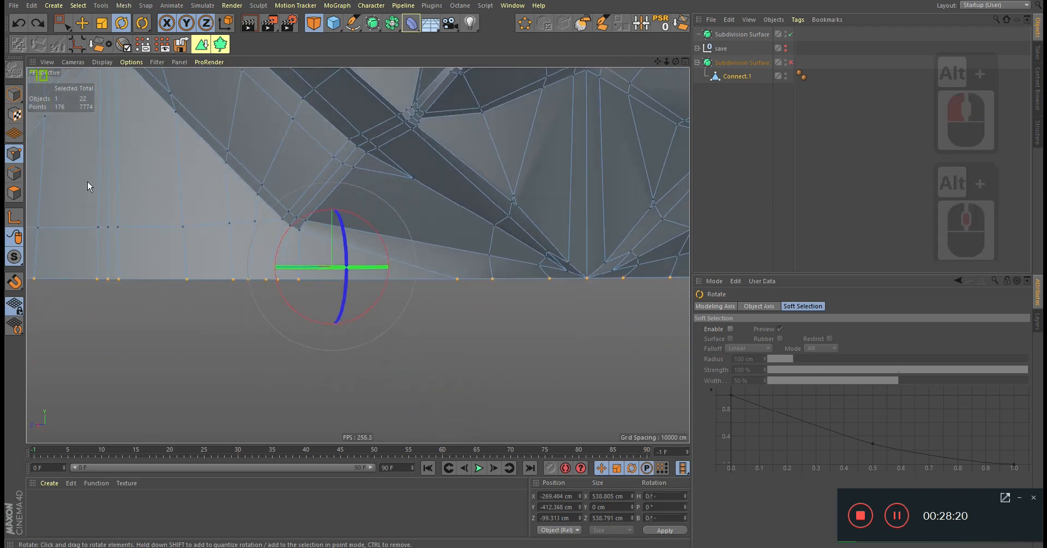
ctrl+click(14, 174)
alt+right_drag(378, 210, 357, 230)
alt+middle_drag(357, 230, 344, 224)
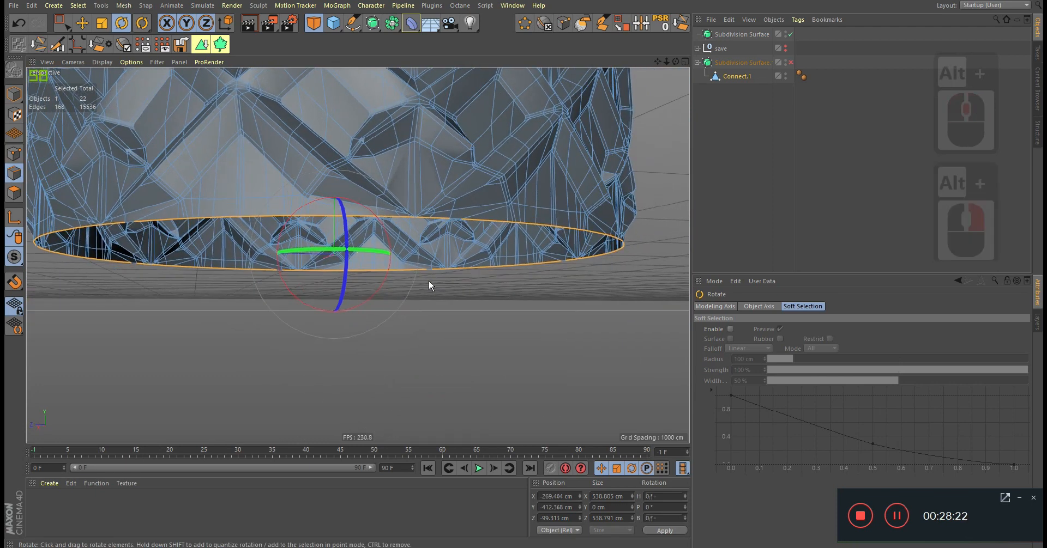
key(u)
key(l)
click(440, 235)
alt+drag(466, 209, 423, 247)
Extrude the bottom edge loop inward to about 510 cm across and down to Y about -418.4 cm, following the reference.
key(e)
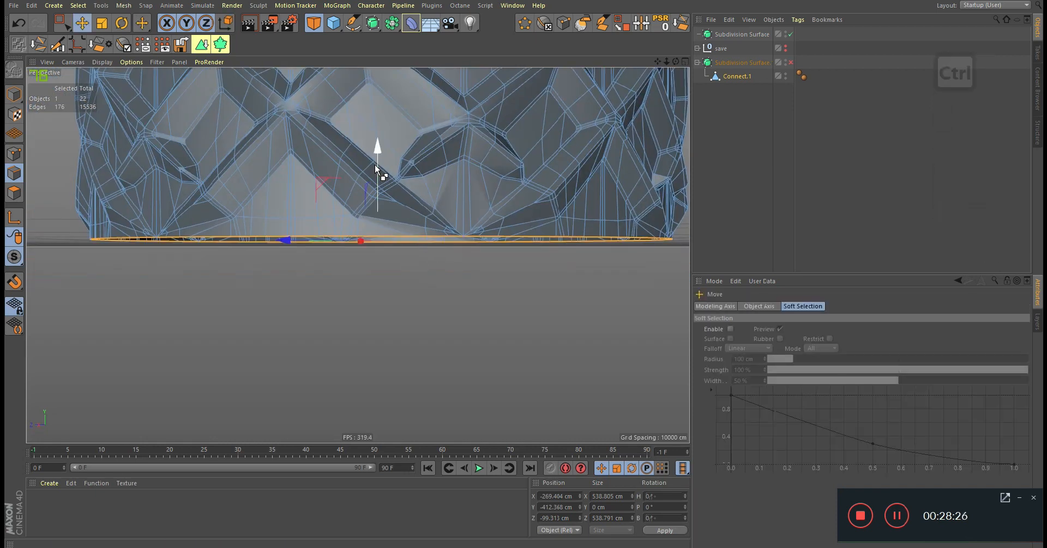
key(t)
drag(536, 168, 512, 176)
middle_click(512, 175)
middle_click(240, 332)
alt+right_drag(414, 299, 373, 303)
alt+middle_drag(372, 303, 427, 285)
key(e)
alt+right_drag(268, 247, 284, 238)
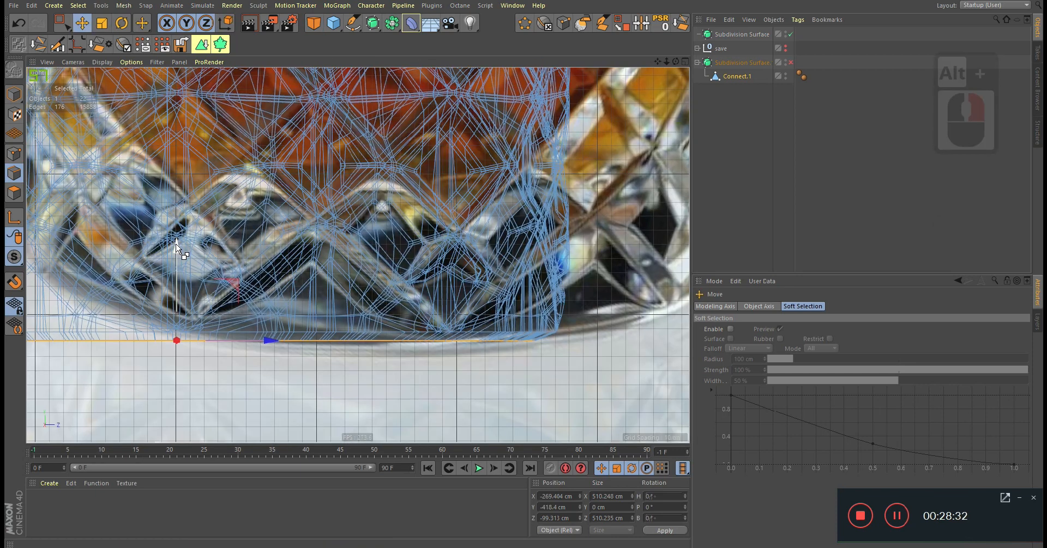
Extrude the base loop further down to Y about -424.9 cm and inward to about 441 cm across.
middle_click(180, 261)
middle_click(412, 215)
alt+drag(362, 205, 435, 212)
key(t)
key(e)
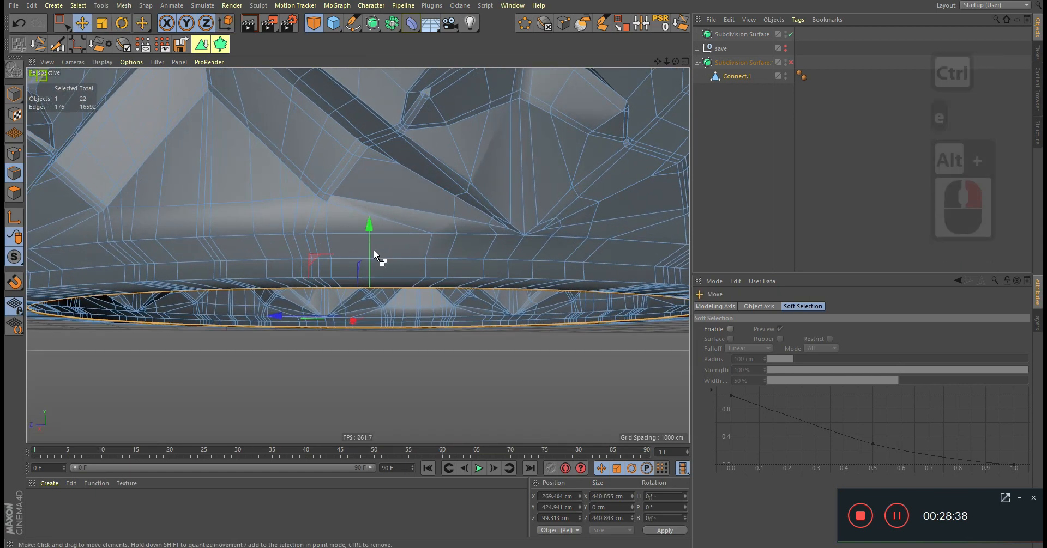
Extrude the base loop up to Y about -420.6 cm and inward to about 182 cm, and weld it into a centre point.
ctrl+drag(371, 248, 375, 242)
key(ctrl+z)
key(r)
ctrl+click(501, 214)
key(t)
ctrl+drag(517, 194, 338, 241)
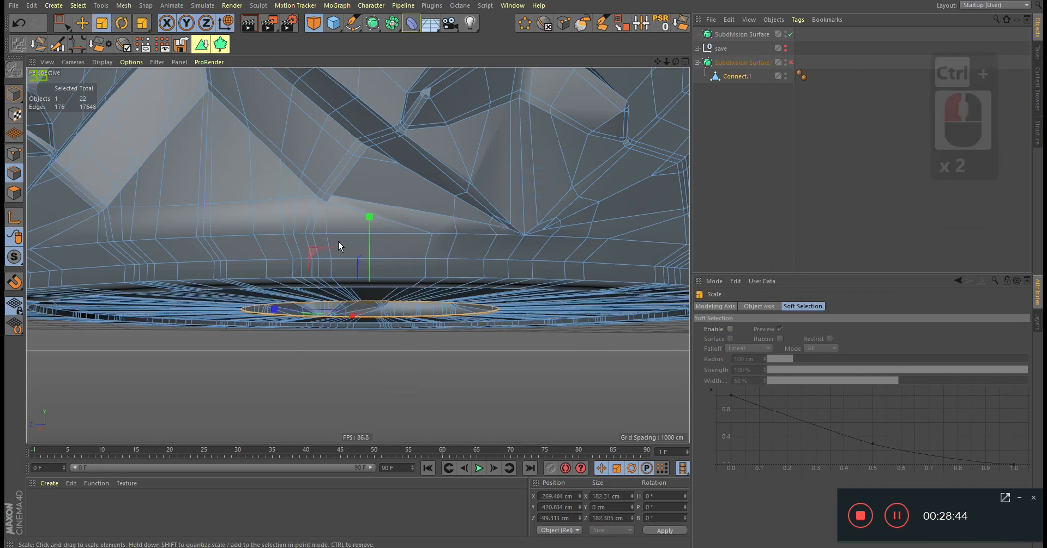
key(m)
key(q)
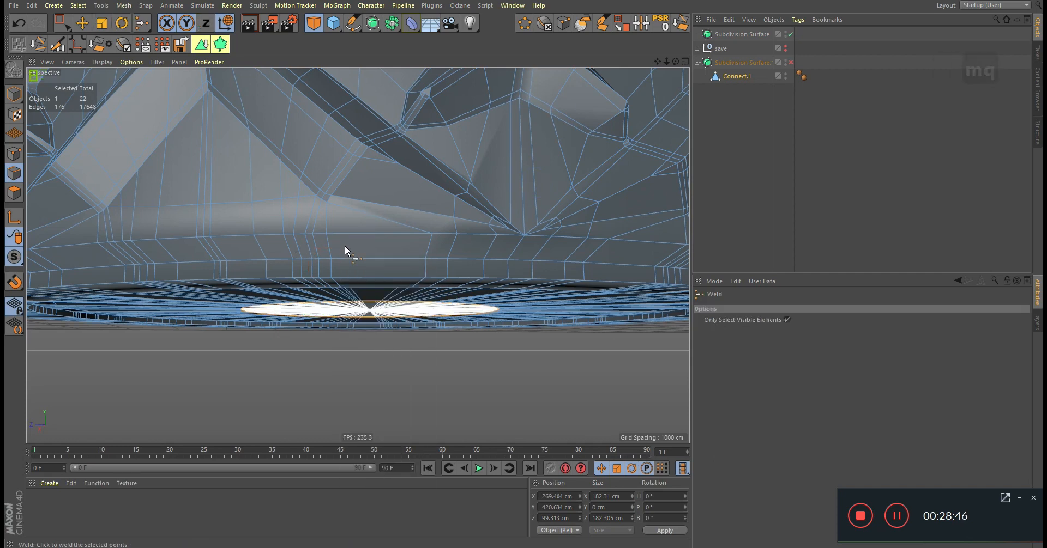
click(374, 388)
Add three supporting loop cuts around the stepped foot of the tumbler near its edges.
alt+drag(381, 297, 400, 211)
alt+right_drag(400, 211, 392, 206)
alt+drag(391, 206, 385, 314)
alt+middle_drag(385, 315, 383, 342)
alt+drag(383, 342, 378, 333)
alt+middle_drag(378, 333, 372, 301)
alt+right_drag(372, 301, 432, 326)
alt+drag(431, 322, 409, 297)
alt+right_drag(409, 297, 426, 322)
key(k)
key(l)
mouse_move(313, 273)
alt+mouse_down()
mouse_move(337, 223)
mouse_move(319, 261)
alt+mouse_up()
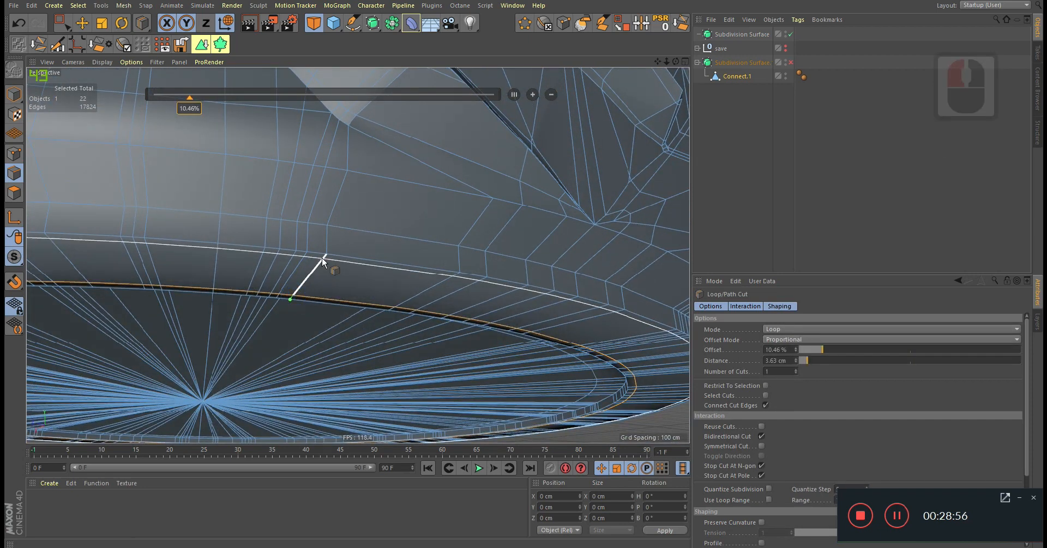
alt+drag(295, 296, 333, 263)
click(328, 226)
click(348, 196)
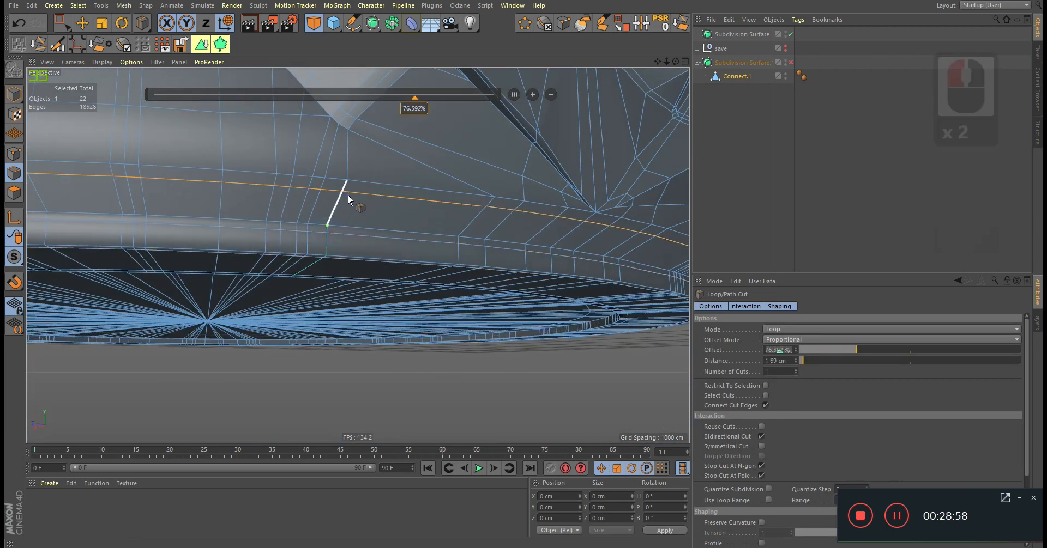
alt+drag(348, 198, 364, 234)
key(ctrl+z)
Turn on the Subdivision Surface, set the viewport display to Gouraud Shading without lines, and clear the object selection.
alt+drag(411, 205, 582, 173)
key(q)
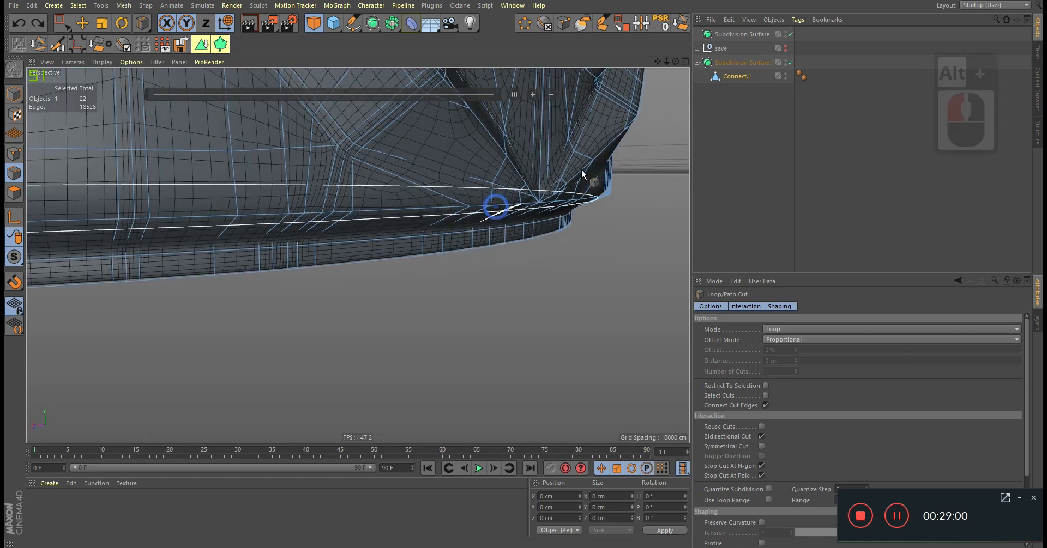
click(94, 62)
click(114, 76)
alt+drag(521, 198, 470, 201)
mouse_move(470, 200)
alt+right_down()
mouse_move(434, 207)
mouse_move(464, 185)
alt+right_up()
click(884, 229)
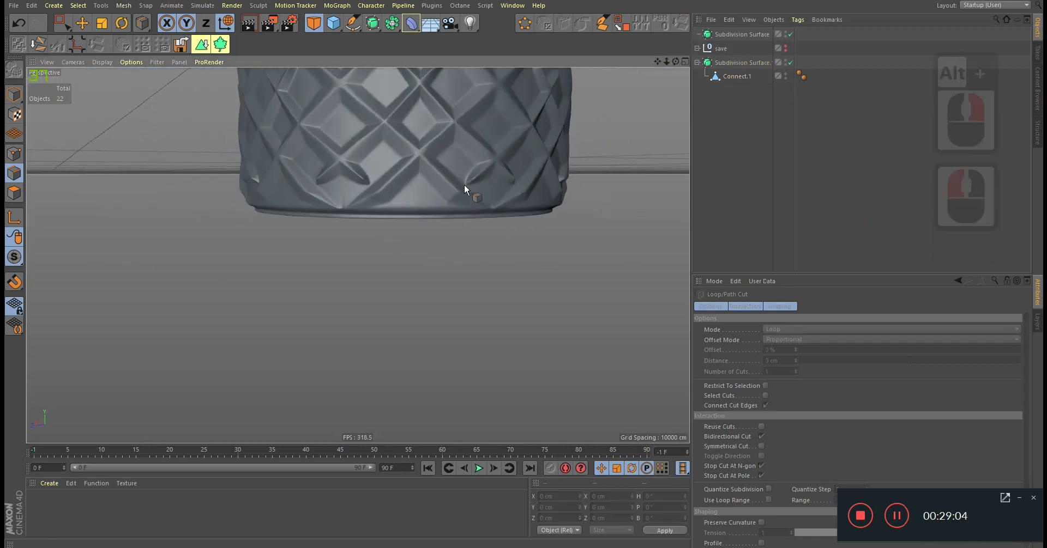
Examine the smoothed foot, cut pattern and overall shape of the tumbler for shading problems.
alt+middle_drag(463, 185, 461, 283)
alt+drag(461, 283, 456, 273)
alt+right_drag(456, 274, 431, 295)
alt+drag(449, 290, 421, 306)
alt+right_drag(400, 299, 465, 257)
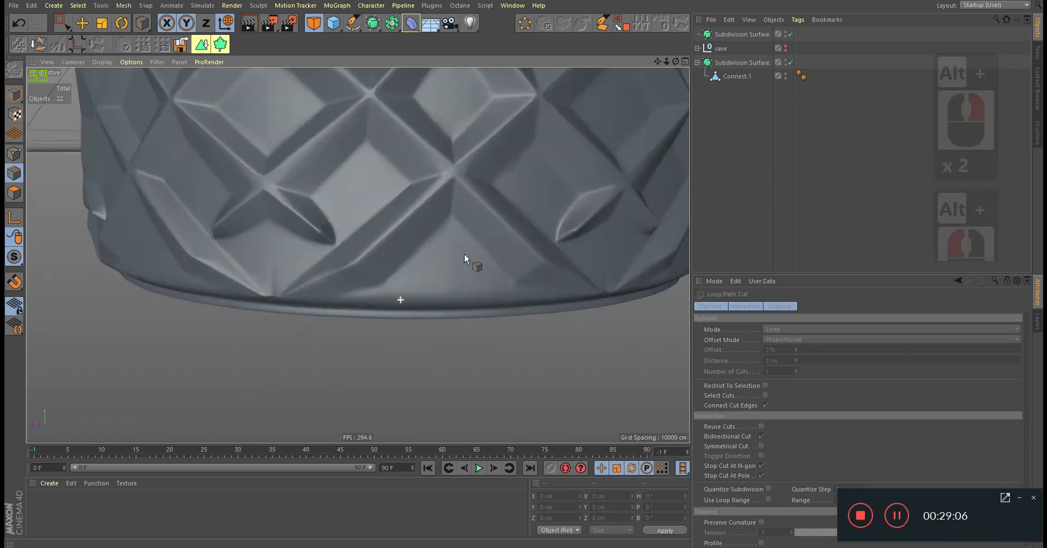
alt+drag(345, 281, 392, 276)
alt+right_drag(276, 278, 322, 258)
alt+right_drag(280, 297, 267, 313)
alt+right_drag(416, 257, 322, 313)
alt+middle_drag(357, 256, 400, 301)
mouse_move(408, 297)
alt+mouse_down()
mouse_move(377, 302)
mouse_move(373, 332)
mouse_move(388, 303)
alt+mouse_up()
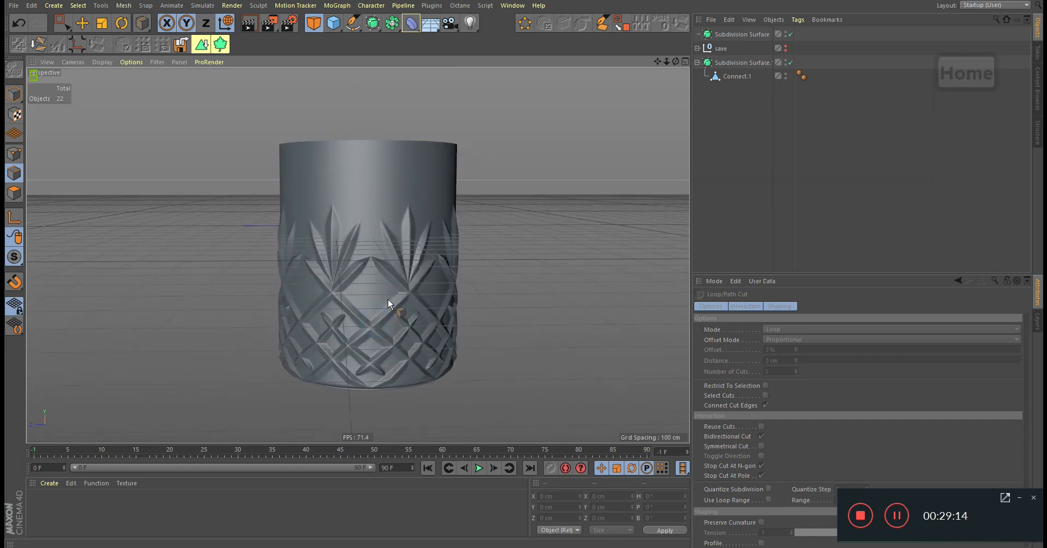
Select the Connect.1 mesh and add a loop cut around the plain wall just above the leaf pattern.
mouse_move(416, 209)
alt+mouse_down()
mouse_move(327, 215)
mouse_move(402, 217)
alt+mouse_up()
alt+right_drag(409, 217, 589, 139)
click(738, 79)
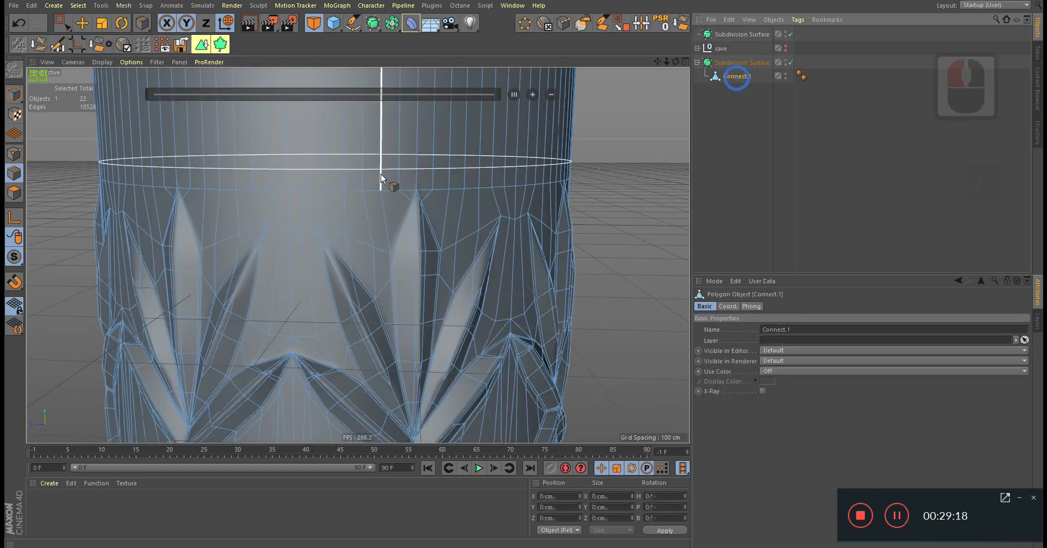
alt+right_drag(381, 215, 423, 180)
click(536, 225)
Add supporting loop cuts close to the edge between the lower diamond pattern and the foot.
alt+middle_drag(485, 295, 480, 149)
alt+drag(500, 275, 490, 298)
alt+right_drag(424, 360, 519, 271)
alt+right_drag(436, 333, 494, 269)
click(369, 275)
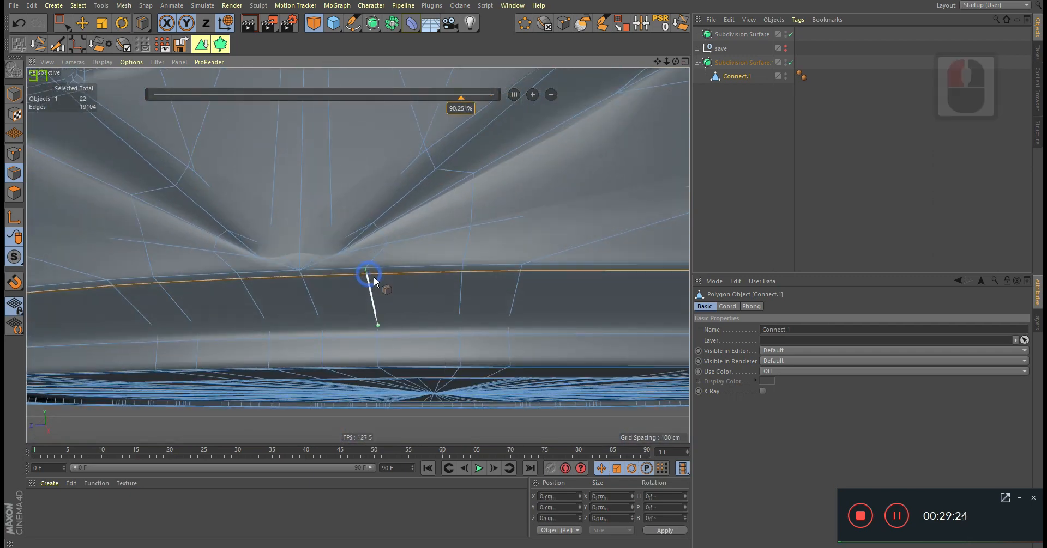
alt+drag(374, 276, 383, 303)
alt+right_drag(376, 283, 388, 283)
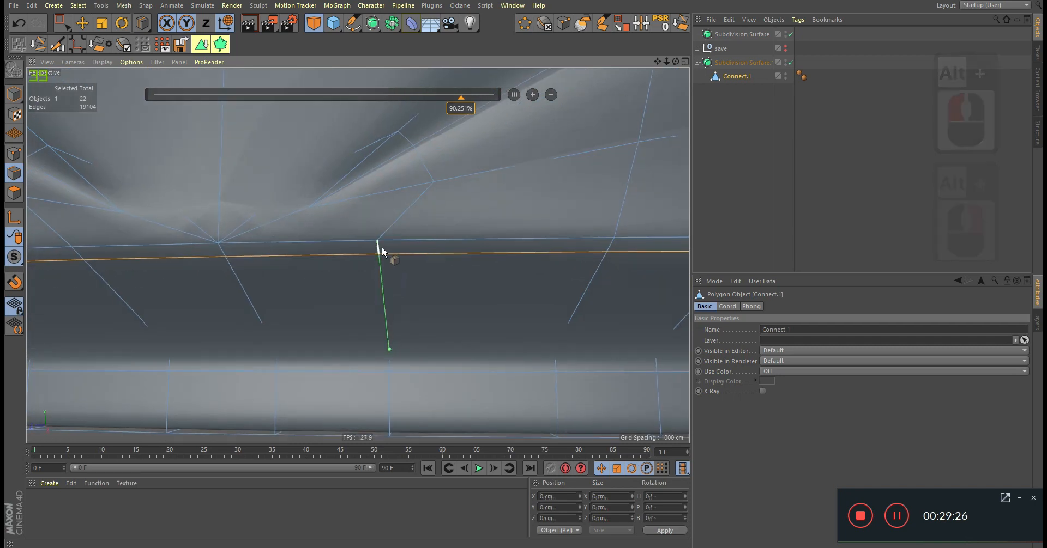
click(376, 247)
alt+right_drag(375, 249, 402, 264)
click(378, 265)
Loop-select the open top rim edges of the tumbler in edge mode.
alt+drag(385, 260, 414, 290)
alt+right_drag(360, 296, 208, 327)
alt+right_drag(431, 211, 360, 283)
alt+drag(425, 310, 376, 277)
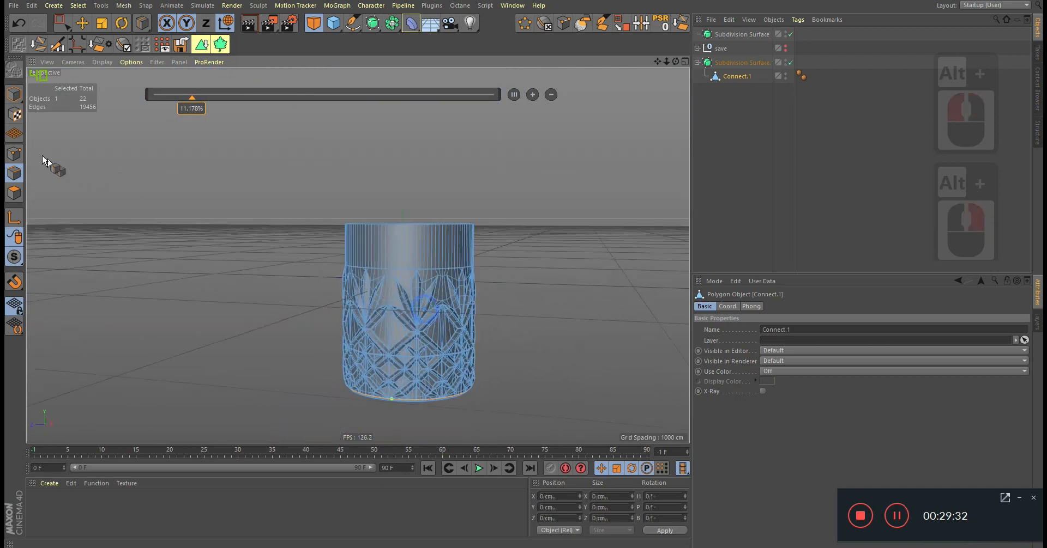
click(14, 95)
alt+drag(416, 250, 433, 243)
alt+right_drag(433, 243, 156, 235)
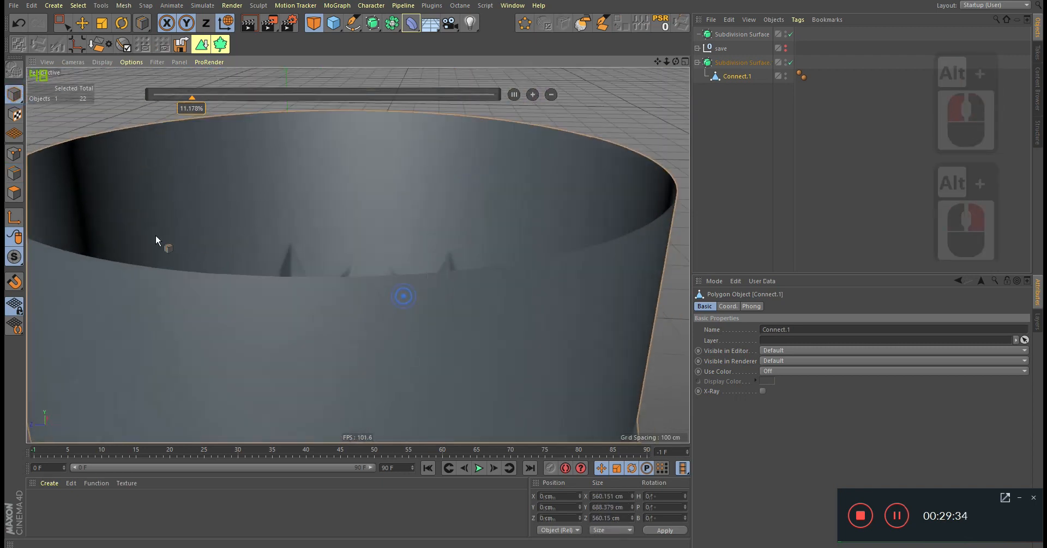
click(18, 174)
alt+right_drag(382, 284, 414, 304)
key(u)
key(l)
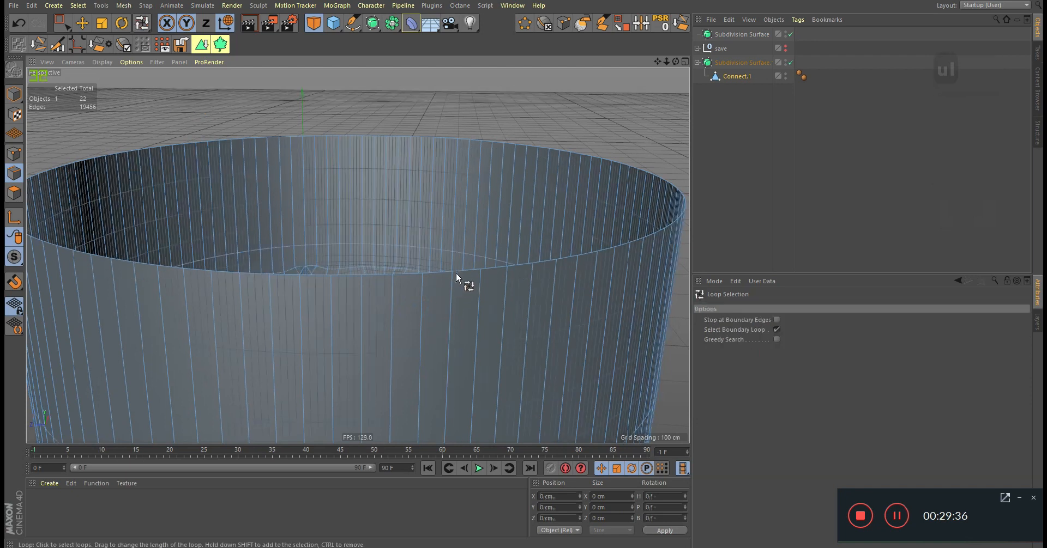
click(463, 277)
Extrude the rim loop inward to about 504 cm and down inside to Y about -381.5 cm, with subdivision off.
alt+drag(475, 278, 461, 242)
key(t)
key(q)
alt+middle_drag(567, 272, 506, 262)
alt+drag(505, 261, 297, 417)
key(e)
alt+drag(343, 109, 375, 240)
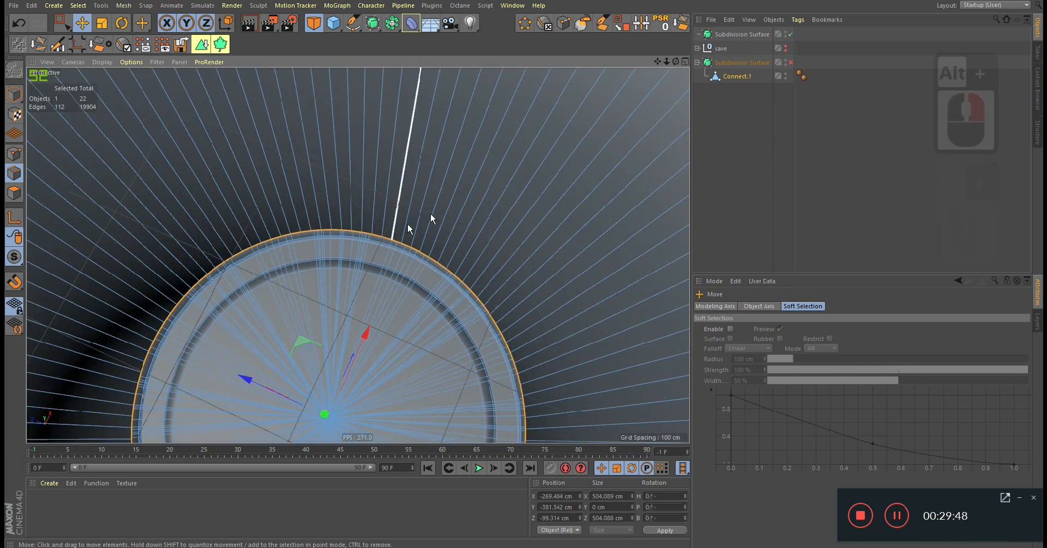
Extrude the inner wall's lower loop inward to about 461 cm across and lower it to Y about -403.5 cm.
key(t)
ctrl+drag(443, 195, 417, 214)
alt+middle_drag(383, 252, 386, 211)
key(e)
alt+drag(338, 381, 300, 389)
alt+right_drag(299, 390, 340, 326)
mouse_move(386, 319)
mouse_down()
mouse_move(392, 342)
mouse_move(394, 332)
mouse_up()
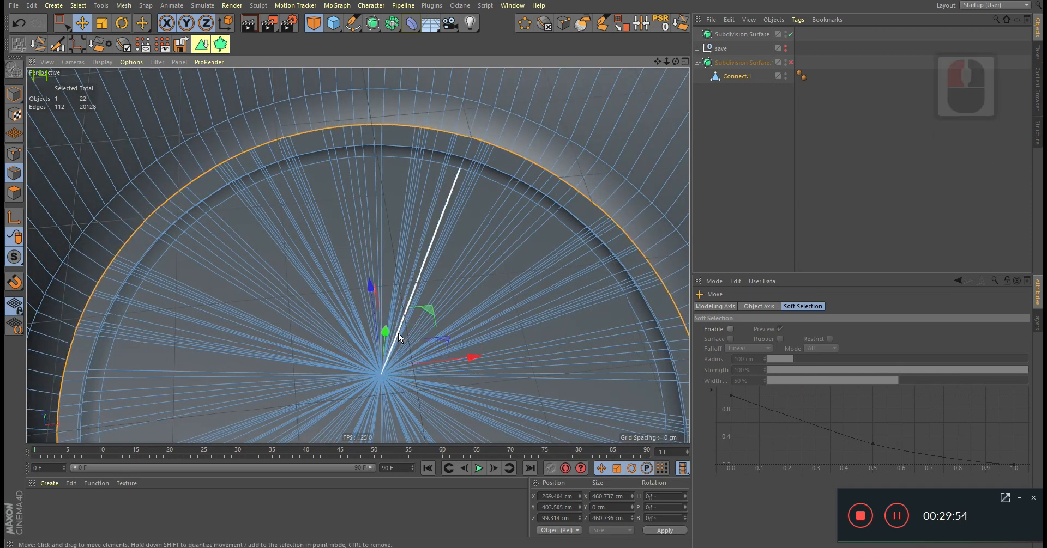
Extrude the inner floor loop inward to about 420 cm across and lower it slightly.
key(t)
drag(494, 270, 483, 256)
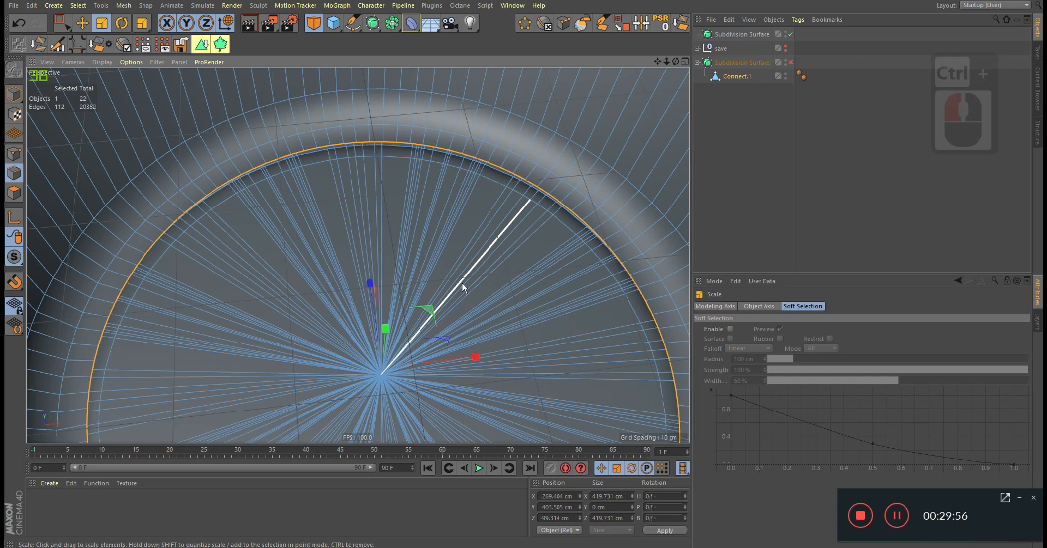
key(e)
drag(389, 333, 392, 345)
Extrude the inner floor loop toward the middle and weld it into a single centre point to close the floor.
ctrl+drag(468, 260, 382, 301)
key(m)
key(q)
click(447, 265)
Add supporting loop cuts just below the rim on the outer and inner walls.
alt+right_drag(486, 232, 420, 248)
alt+drag(429, 244, 442, 207)
alt+right_drag(420, 236, 436, 212)
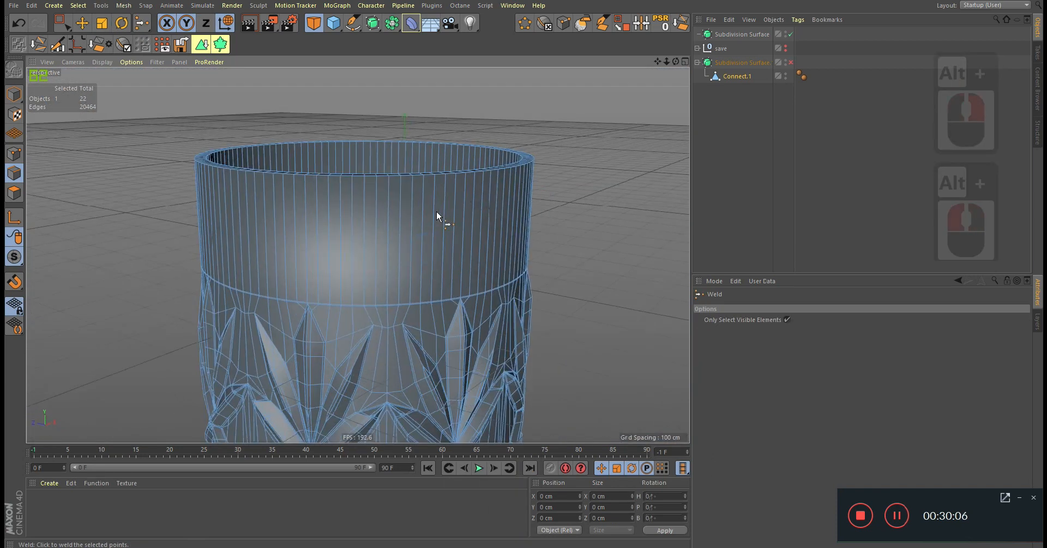
alt+drag(454, 213, 459, 204)
mouse_move(457, 203)
alt+right_down()
mouse_move(430, 217)
mouse_move(450, 214)
alt+right_up()
alt+drag(450, 213, 458, 224)
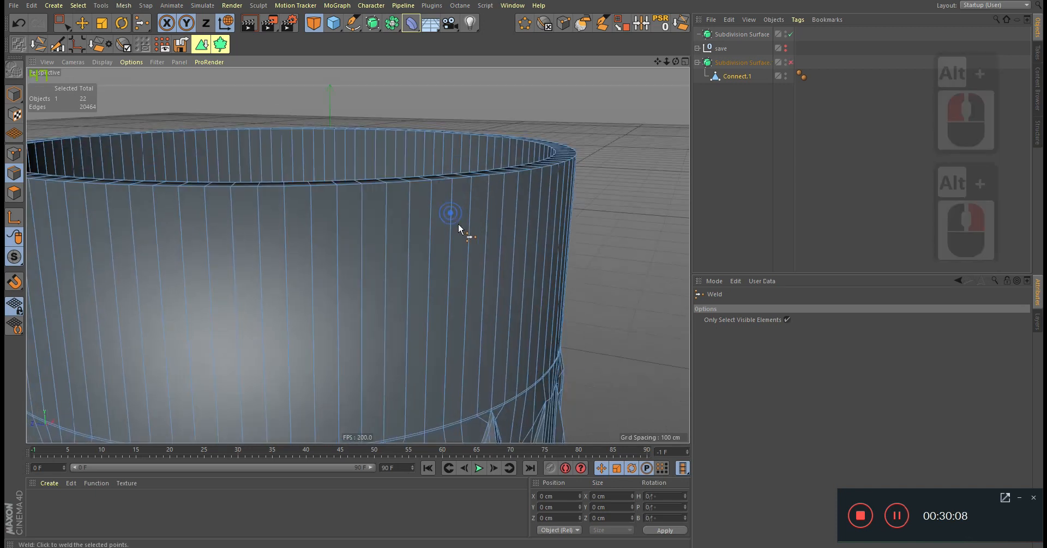
key(m)
key(l)
click(470, 189)
alt+drag(473, 186, 447, 208)
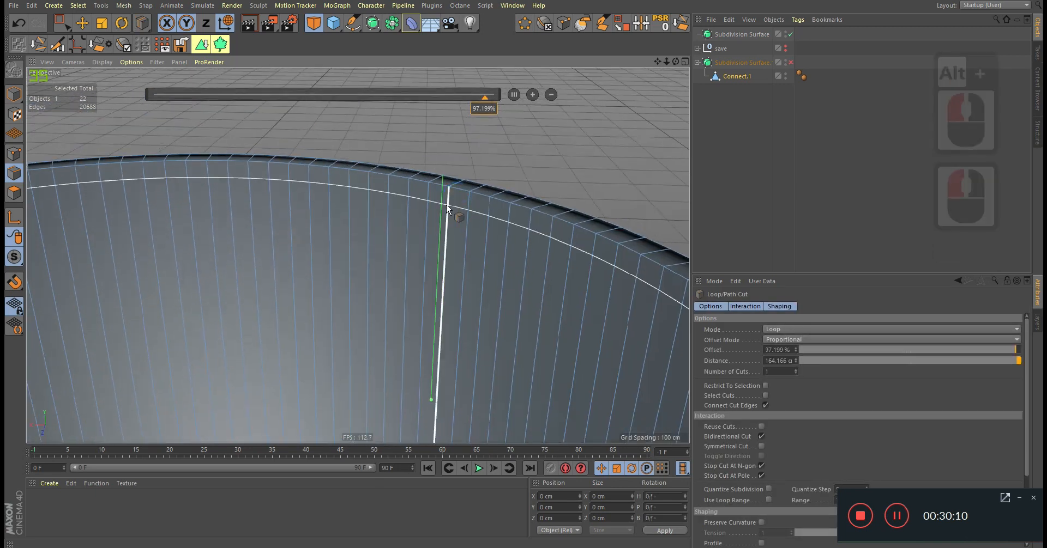
click(452, 192)
Add supporting loop cuts around the inner floor corner, at 1.946% on the wall and 6.184% on the floor.
alt+right_drag(451, 192, 494, 260)
alt+drag(470, 282, 446, 305)
alt+right_drag(444, 310, 454, 271)
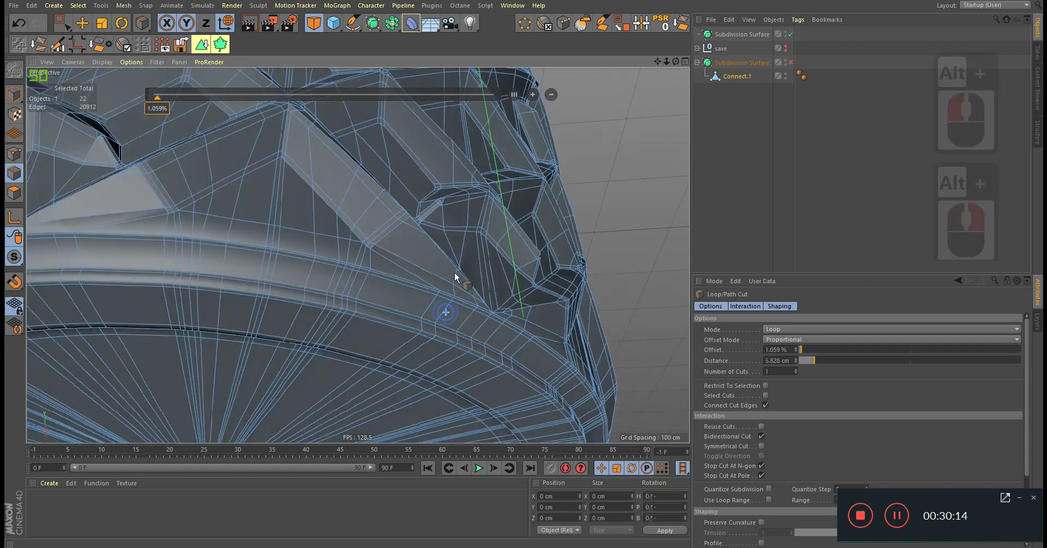
alt+drag(442, 269, 637, 357)
click(451, 206)
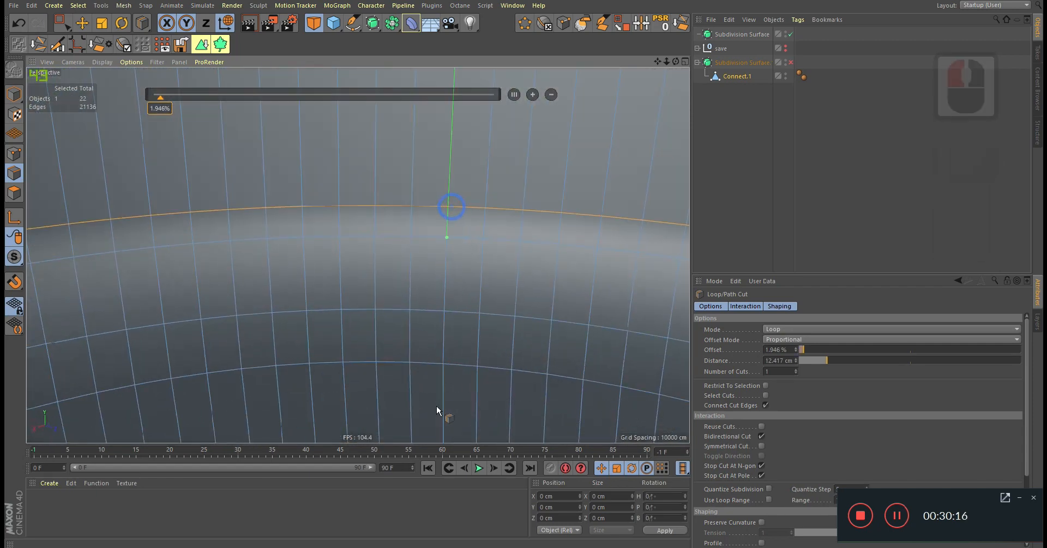
click(437, 408)
Switch to model mode and toggle the Subdivision Surface to compare the tumbler, leaving the smoothing on.
alt+drag(480, 279, 384, 316)
alt+right_drag(384, 316, 409, 294)
alt+middle_drag(328, 233, 370, 287)
alt+drag(370, 286, 355, 267)
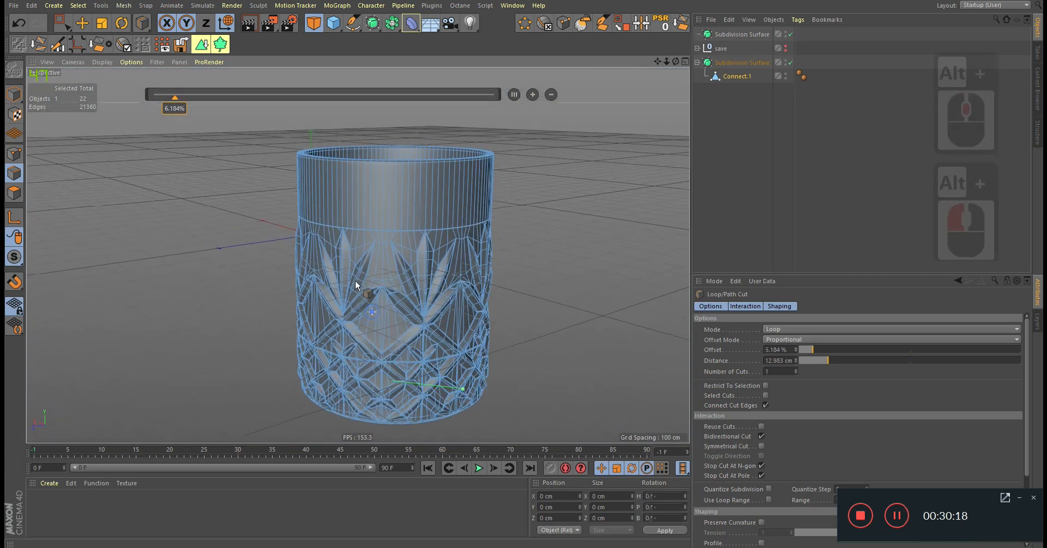
key(q)
key(q)
click(14, 95)
alt+right_drag(402, 254, 421, 286)
key(q)
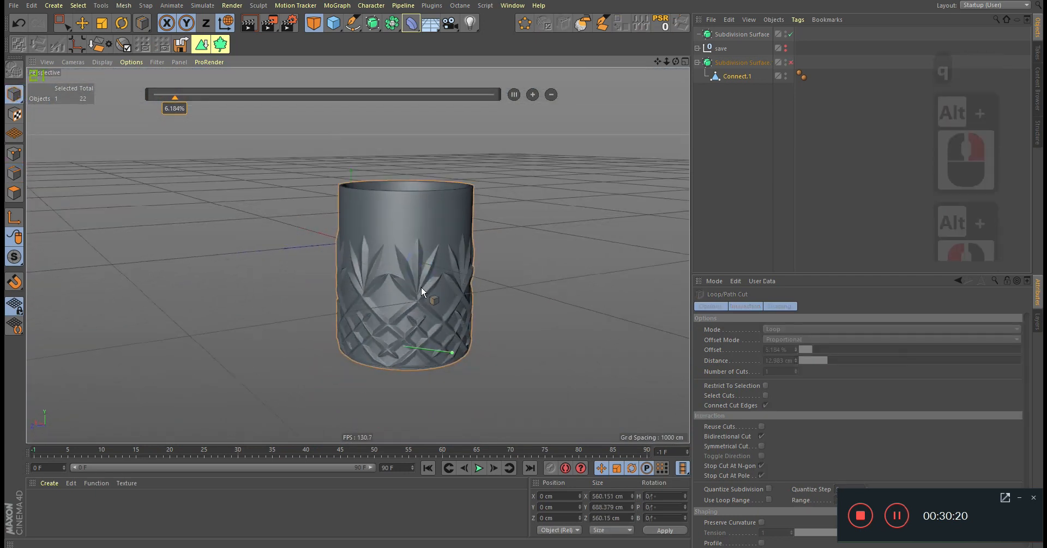
alt+middle_drag(421, 287, 378, 292)
key(q)
Move the tumbler about 141 cm along the Z axis to line it up with the glass in the side-view reference photo.
mouse_move(378, 292)
alt+mouse_down()
mouse_move(401, 278)
mouse_move(448, 280)
mouse_move(434, 304)
mouse_move(377, 311)
alt+mouse_up()
middle_click(337, 309)
middle_click(285, 330)
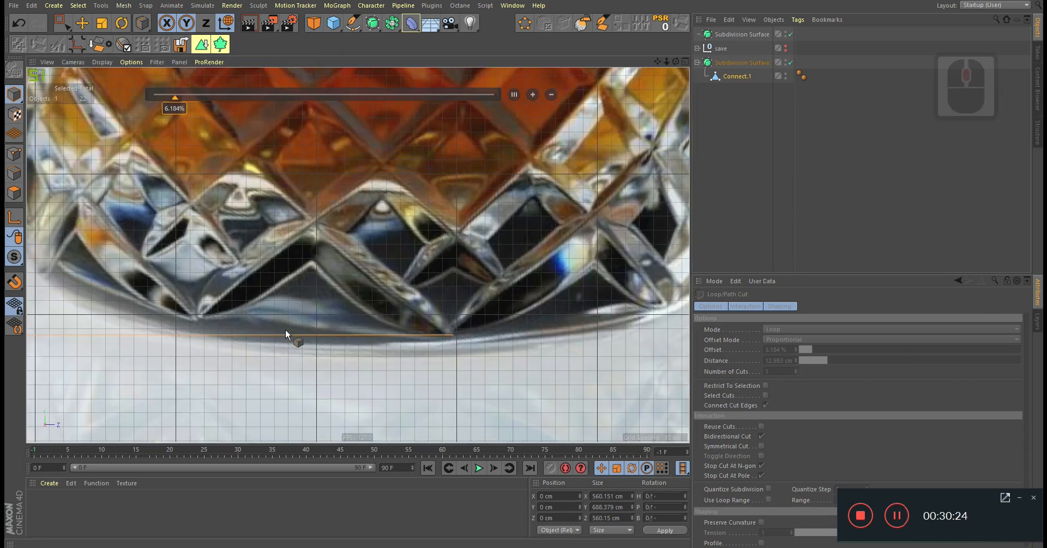
alt+right_drag(285, 329, 433, 259)
alt+middle_drag(433, 259, 412, 319)
alt+right_drag(412, 318, 453, 277)
key(e)
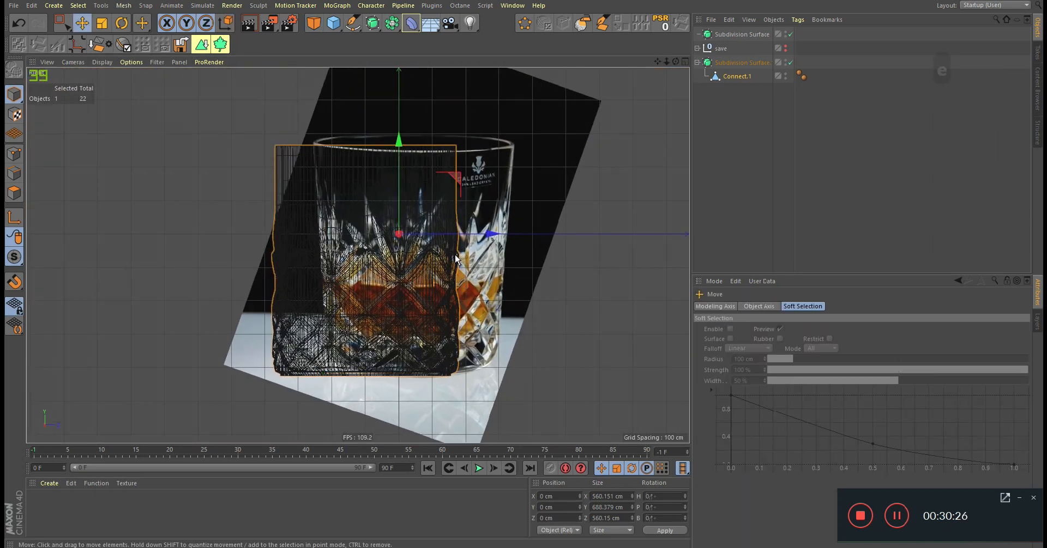
drag(491, 236, 539, 234)
alt+right_drag(434, 174, 498, 169)
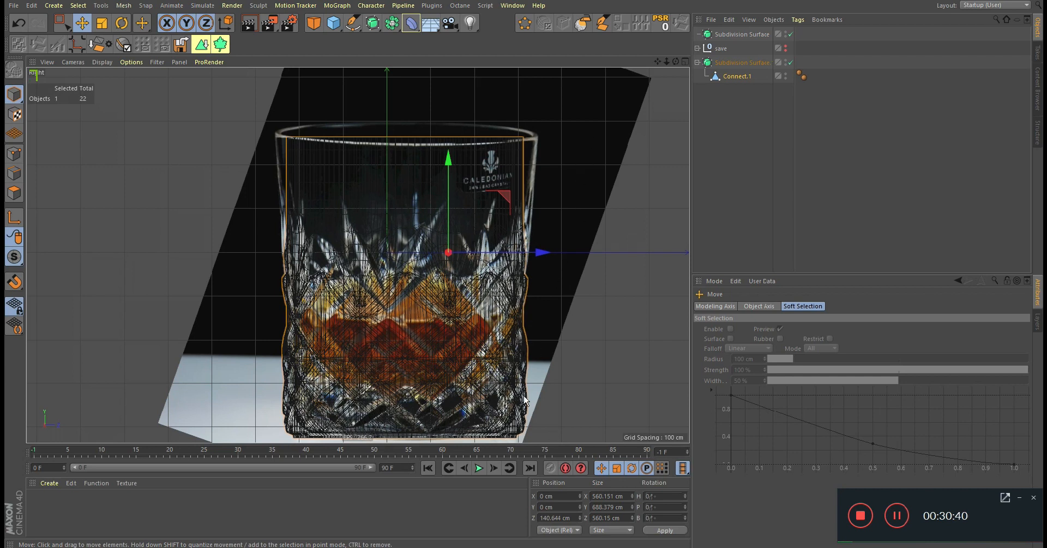
Add an FFD deformer as a child of Connect.1, fitted around the tumbler.
middle_click(517, 333)
middle_click(236, 217)
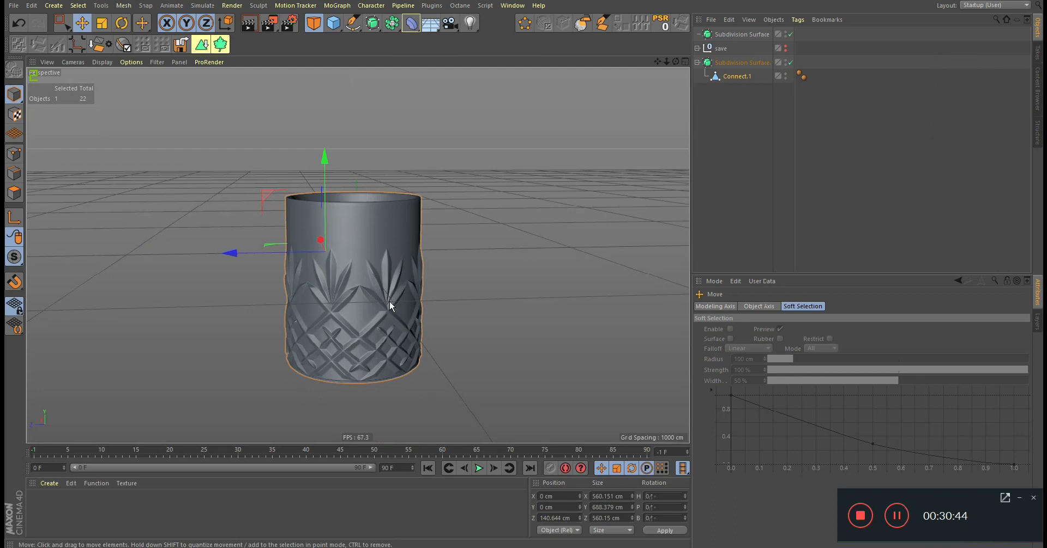
scroll(374, 331, up, 4)
scroll(439, 293, down, 4)
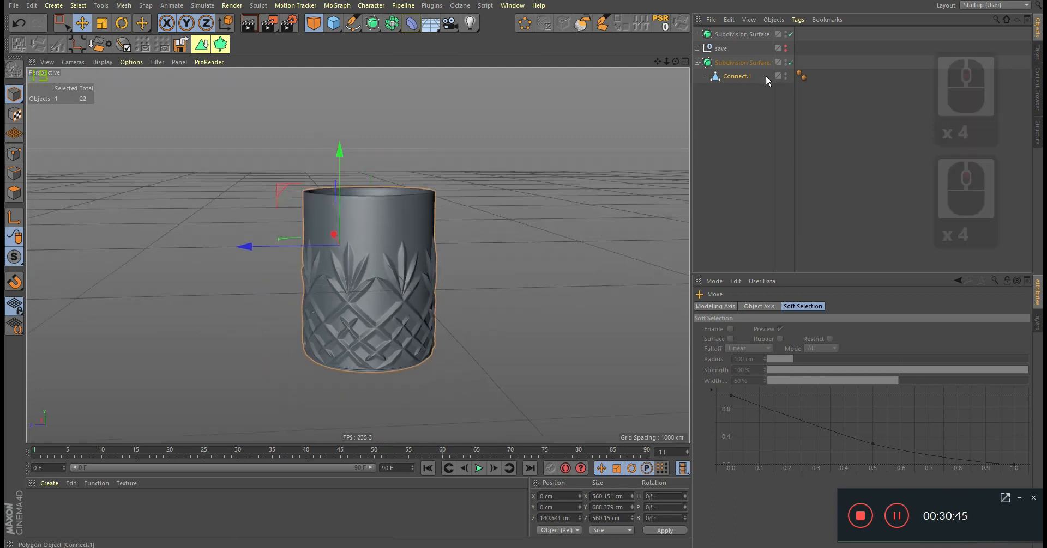
click(412, 29)
click(547, 60)
alt+drag(376, 240, 480, 231)
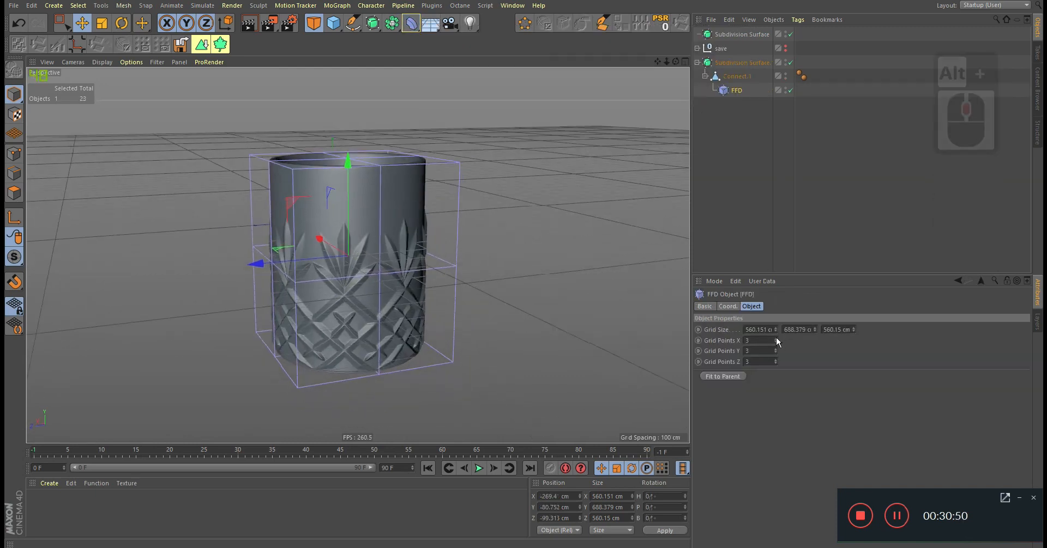
Set the FFD grid points to 5 in X, 2 in Y and 5 in Z.
click(775, 339)
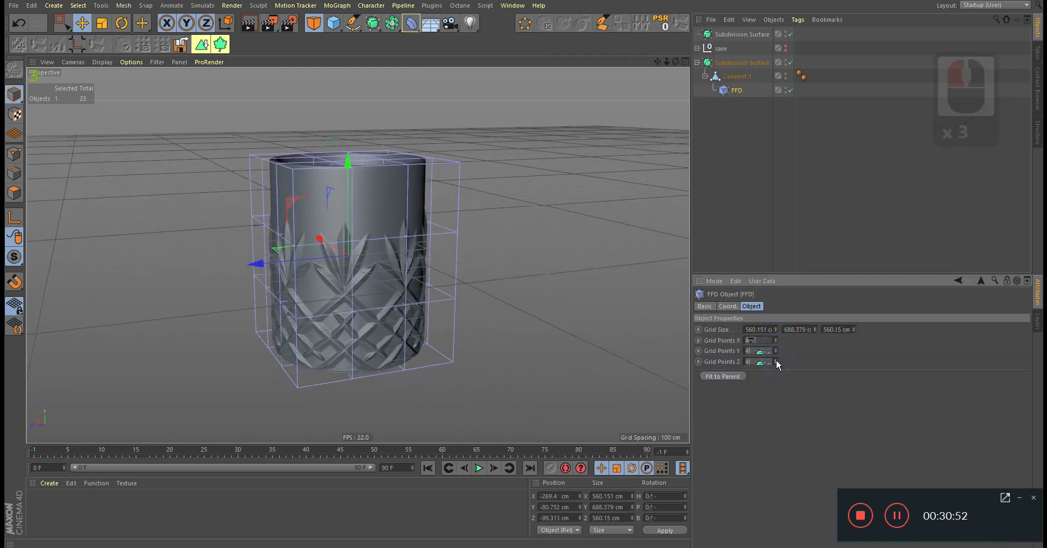
click(776, 360)
click(777, 349)
alt+drag(384, 231, 427, 227)
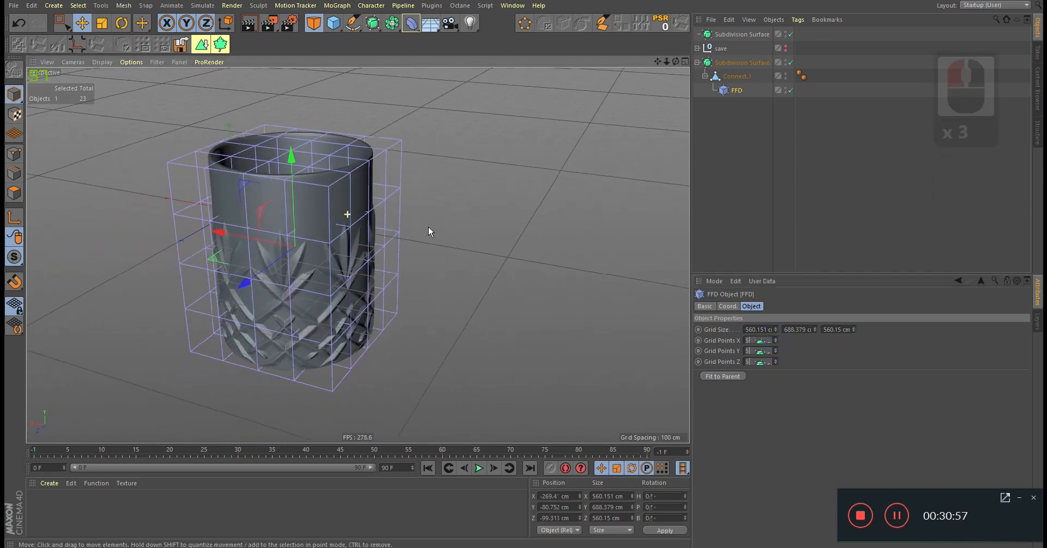
click(777, 353)
alt+drag(394, 266, 416, 248)
Select the bottom row of FFD cage points and scale it inward to about 504 cm to match the reference base.
click(14, 154)
alt+drag(348, 265, 346, 293)
key(0)
drag(237, 287, 470, 365)
middle_click(461, 292)
middle_click(262, 329)
alt+middle_drag(386, 380, 390, 273)
alt+right_drag(390, 274, 600, 262)
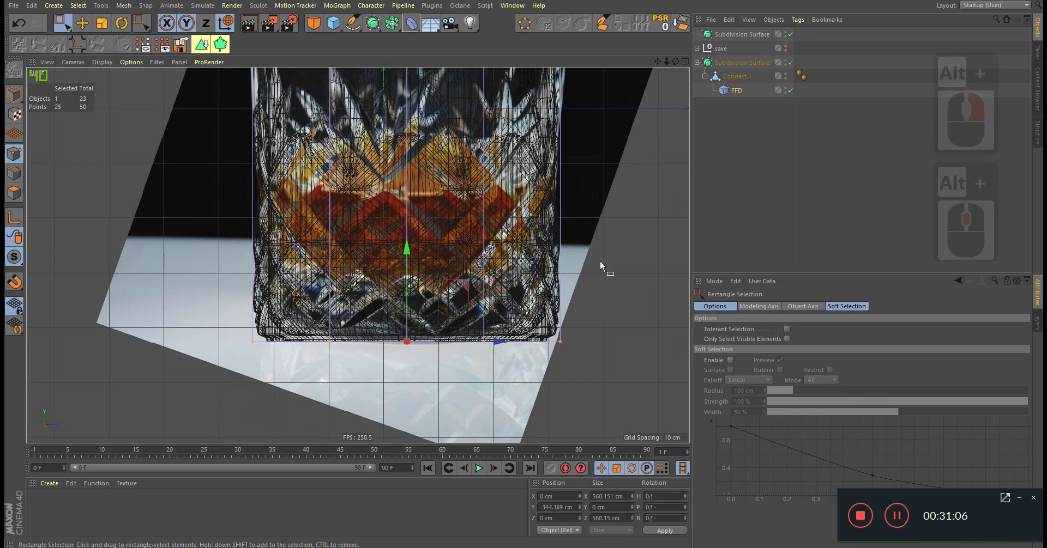
key(t)
drag(646, 239, 624, 259)
alt+right_drag(624, 259, 496, 250)
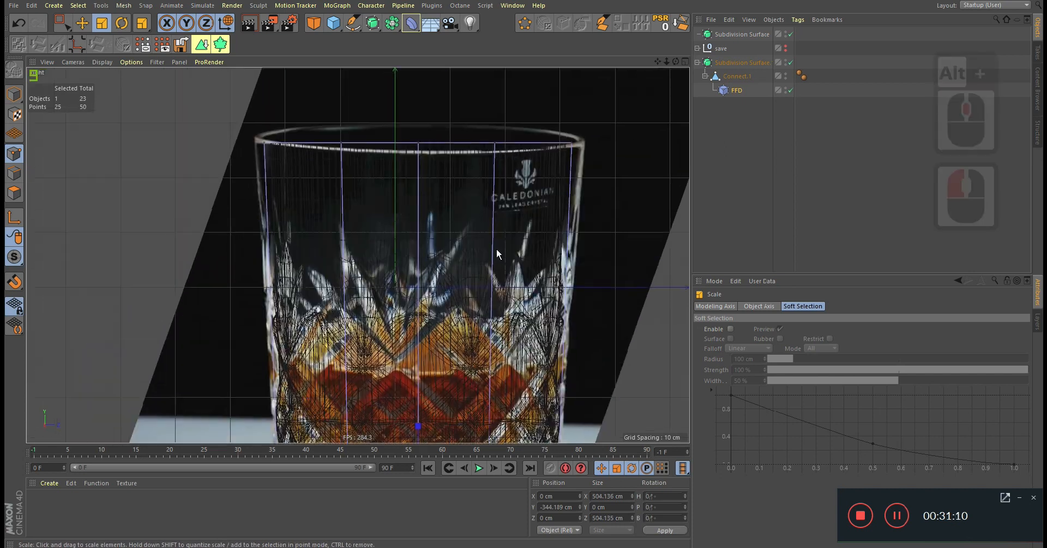
Select the top row of FFD cage points and scale it outward to about 621 cm to match the reference rim.
alt+middle_drag(496, 250, 486, 285)
key(0)
scroll(610, 221, down, 6)
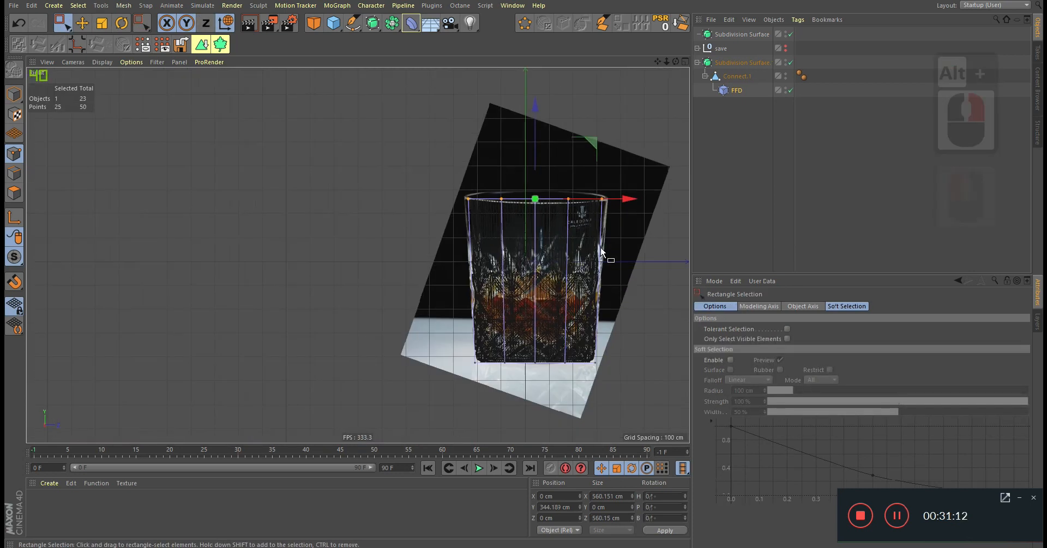
key(t)
drag(626, 243, 690, 252)
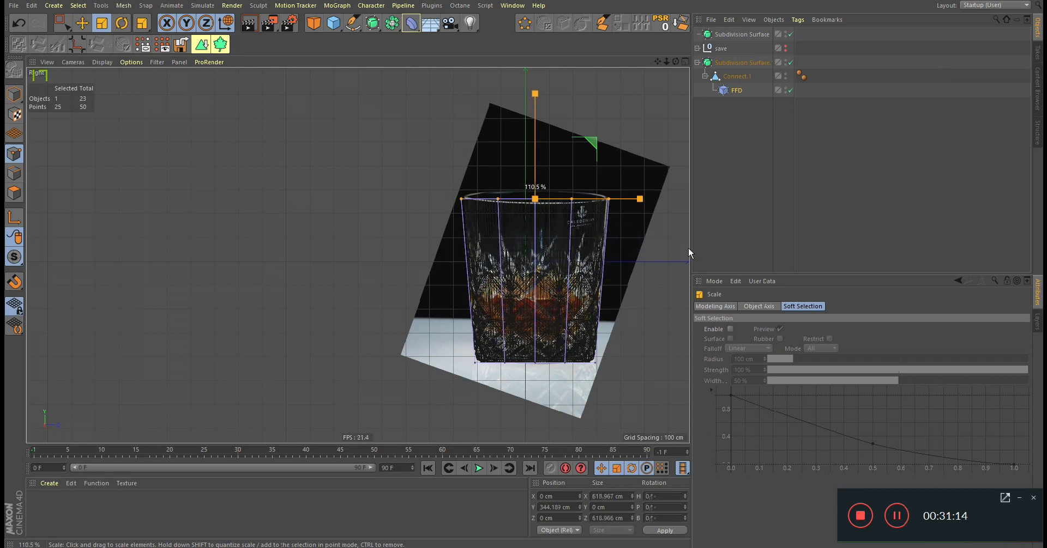
middle_click(672, 260)
middle_click(266, 181)
alt+drag(328, 191, 395, 240)
alt+right_drag(395, 240, 374, 245)
alt+drag(376, 242, 365, 221)
alt+right_drag(366, 193, 446, 201)
alt+drag(446, 205, 450, 235)
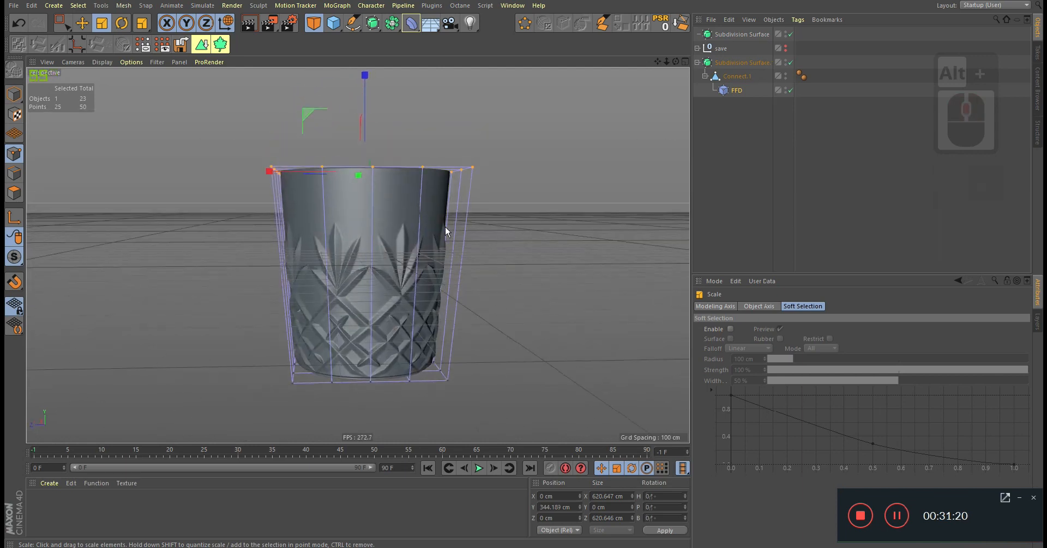
Raise the FFD's Y grid points to 6 and select the two middle rows of cage points.
click(732, 92)
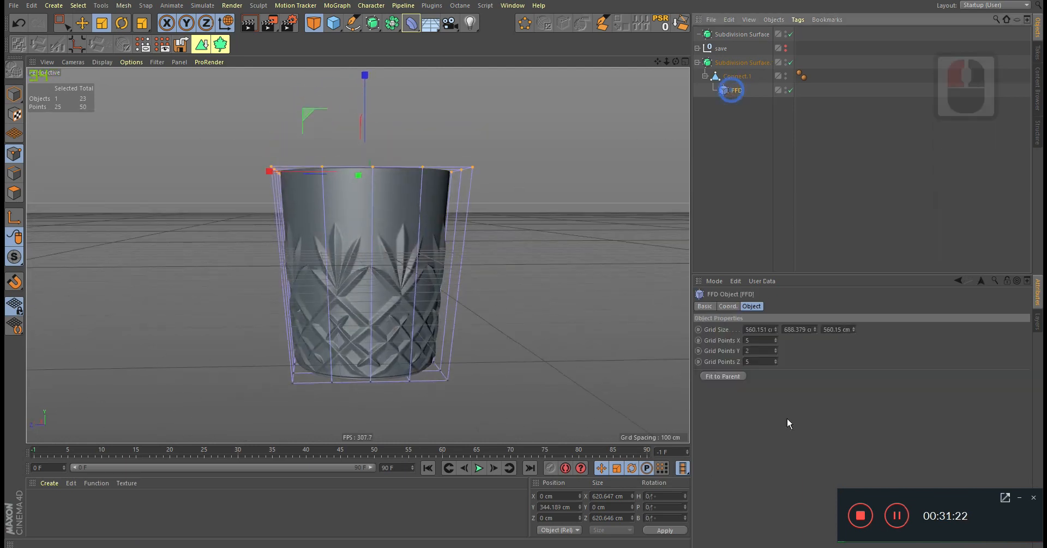
click(776, 350)
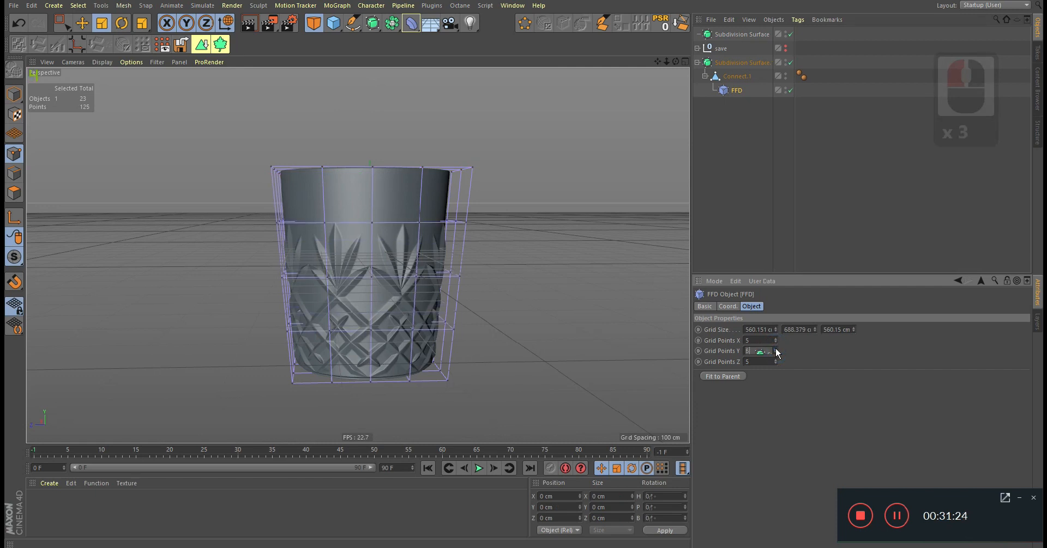
middle_click(365, 276)
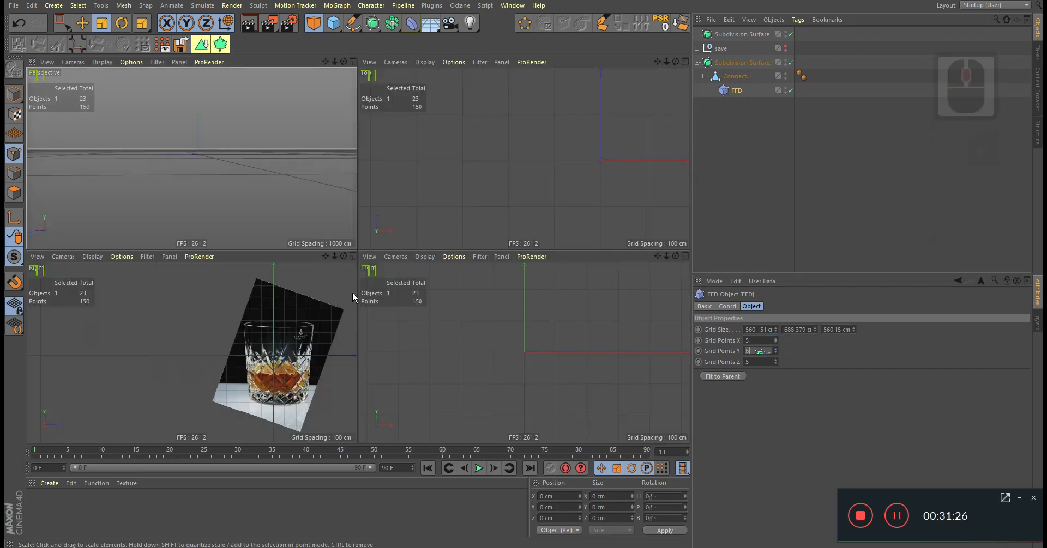
middle_click(352, 293)
key(0)
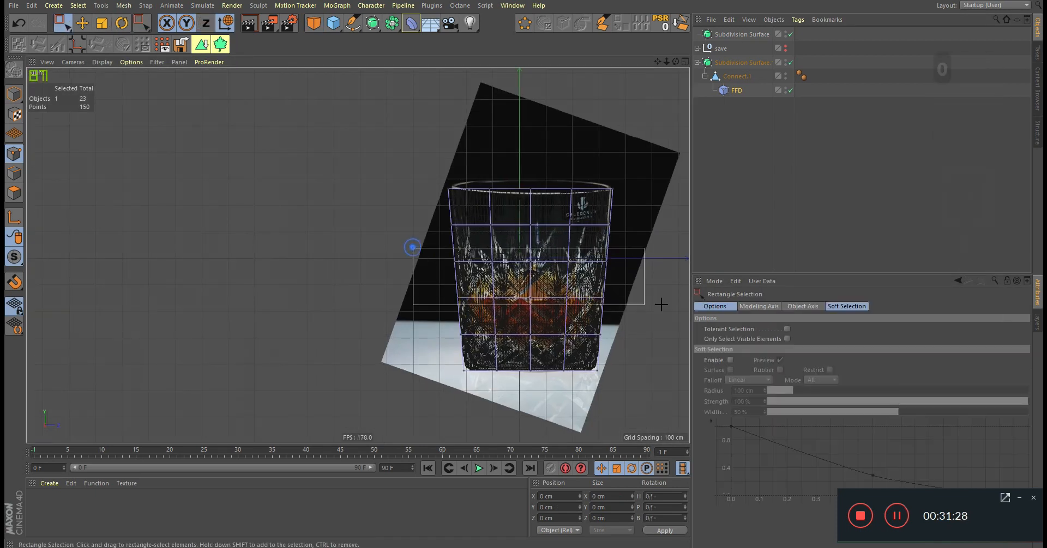
drag(661, 305, 661, 304)
Scale the two middle rows of cage points inward to about 457 cm to give the glass a slight waist.
middle_click(617, 240)
middle_click(339, 233)
alt+drag(339, 234, 612, 248)
key(t)
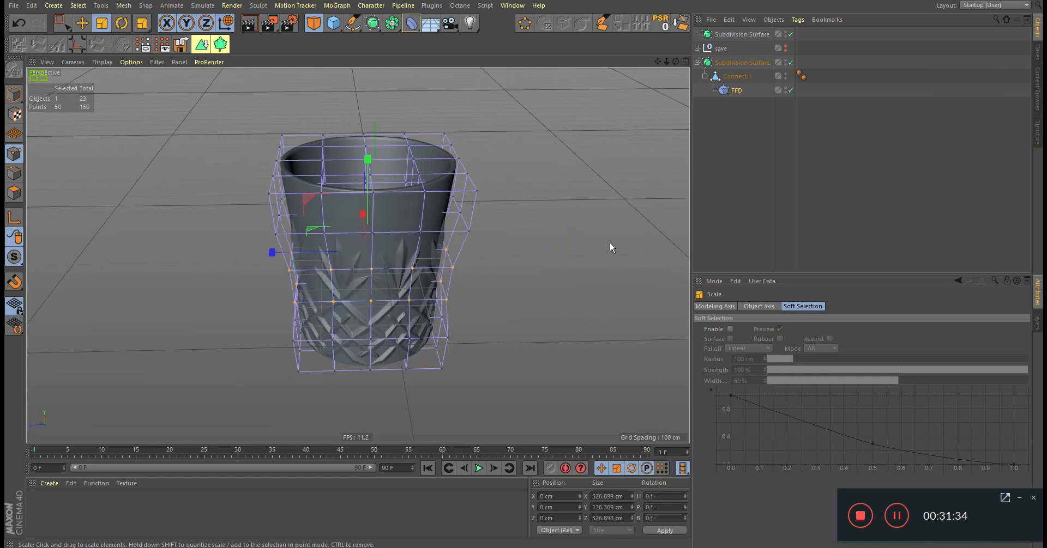
alt+drag(484, 232, 367, 257)
alt+right_drag(367, 257, 385, 250)
alt+drag(393, 279, 382, 237)
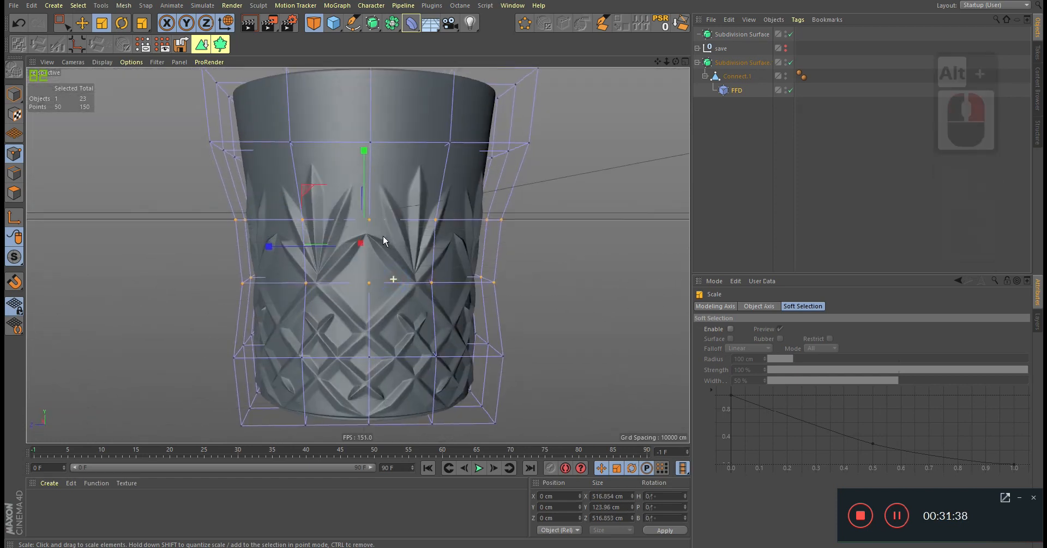
alt+right_drag(511, 255, 403, 285)
alt+drag(407, 284, 344, 284)
alt+middle_drag(415, 274, 321, 287)
alt+drag(383, 282, 326, 275)
alt+drag(598, 277, 423, 319)
Select Connect.1 and turn off its Subdivision Surface to expose the mesh of the tumbler's inner wall.
click(736, 76)
key(q)
alt+drag(429, 224, 467, 292)
alt+middle_drag(467, 292, 484, 287)
alt+drag(484, 287, 454, 242)
scroll(453, 241, up, 2)
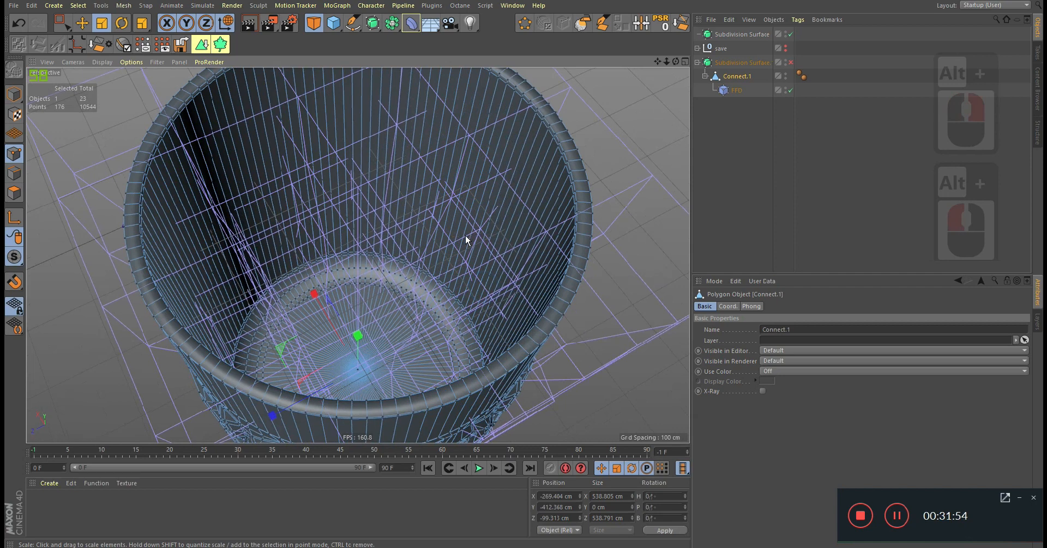
Try adding two loop cuts around the tumbler's inner wall, at offsets of 36.77% and 61.3%.
key(k)
key(l)
click(472, 220)
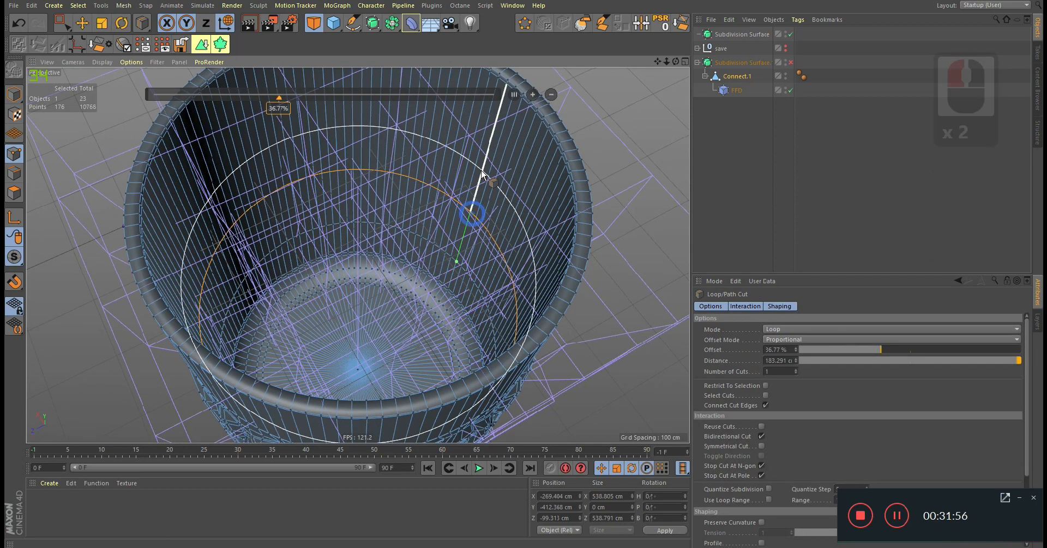
click(499, 127)
alt+right_drag(512, 205, 508, 253)
alt+middle_drag(508, 270, 502, 249)
alt+drag(502, 248, 470, 227)
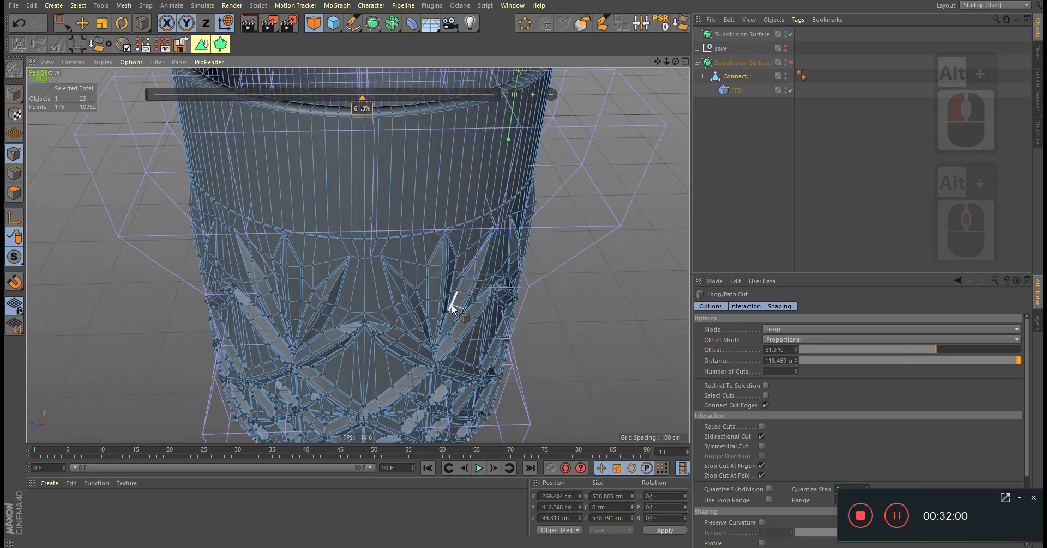
alt+drag(481, 297, 420, 224)
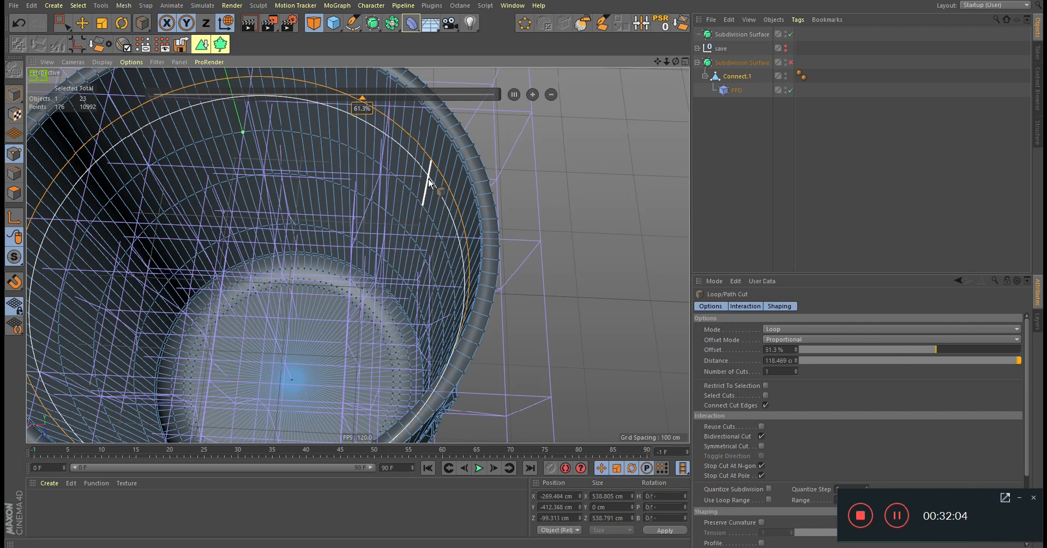
alt+drag(310, 180, 314, 234)
alt+right_drag(313, 234, 284, 249)
alt+drag(285, 248, 91, 171)
scroll(345, 232, up, 3)
Try pinching the FFD's two middle rows of cage points further inward to about 290 cm.
click(728, 95)
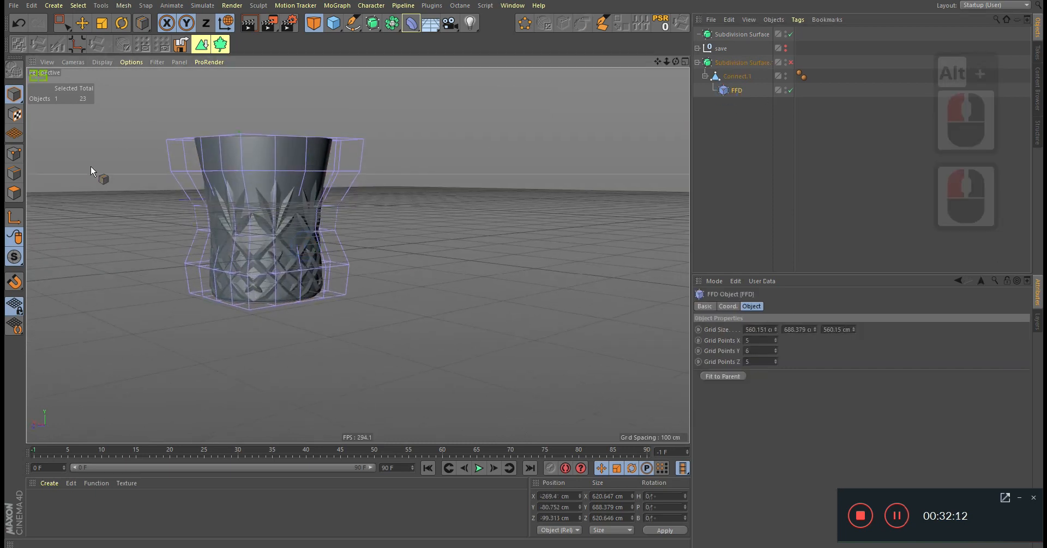
click(15, 153)
alt+drag(186, 218, 241, 234)
alt+right_drag(241, 234, 382, 221)
key(t)
drag(551, 192, 412, 253)
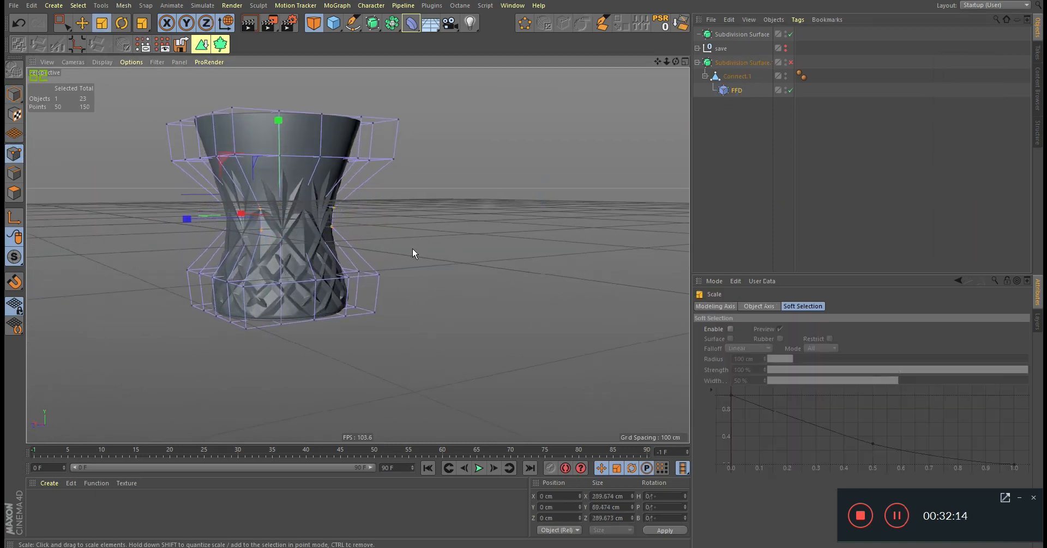
Undo the strong pinch of the FFD cage and the extra loop cuts on the inner wall.
alt+drag(302, 218, 557, 252)
key(ctrl+z)
key(ctrl+z)
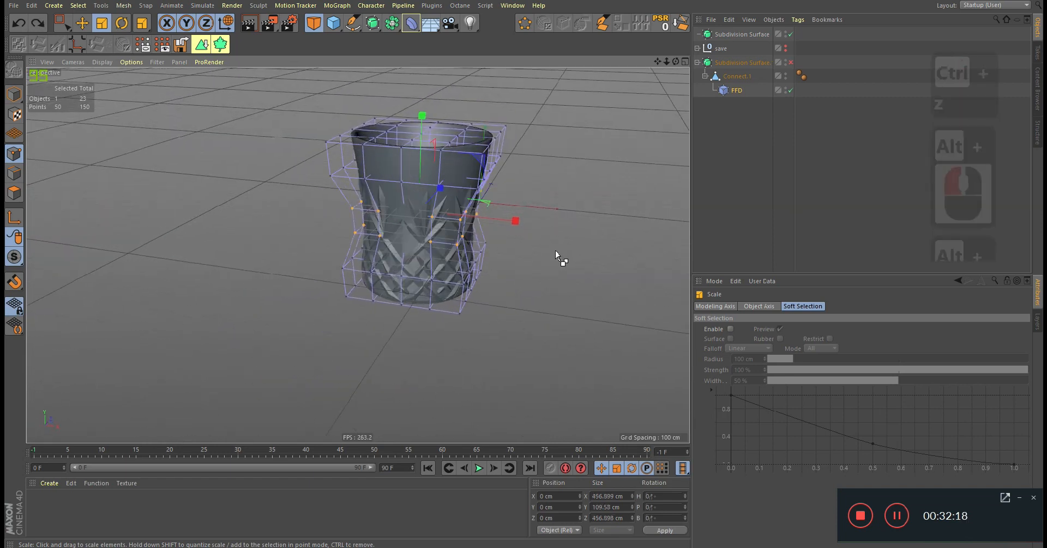
key(ctrl+z)
key(ctrl+z)
key(ctrl+z)
key(ctrl+z)
key(ctrl+z)
key(ctrl+z)
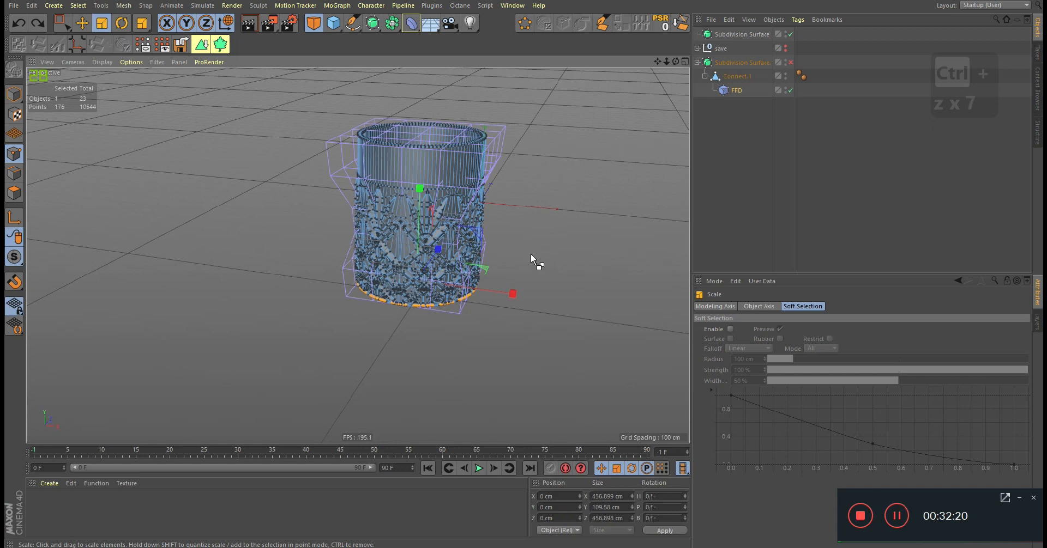
Reduce the FFD deformer's vertical grid resolution by setting Grid Points Y to 2.
alt+drag(531, 253, 406, 275)
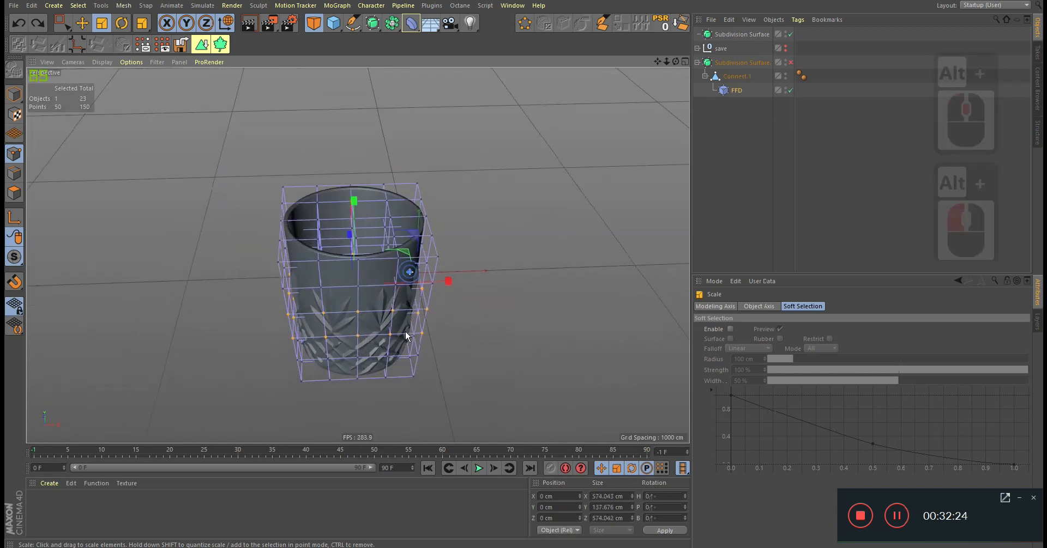
alt+middle_drag(406, 275, 409, 272)
mouse_move(391, 271)
alt+mouse_down()
mouse_move(428, 255)
mouse_move(405, 259)
alt+mouse_up()
alt+middle_drag(405, 259, 416, 231)
alt+drag(416, 232, 420, 182)
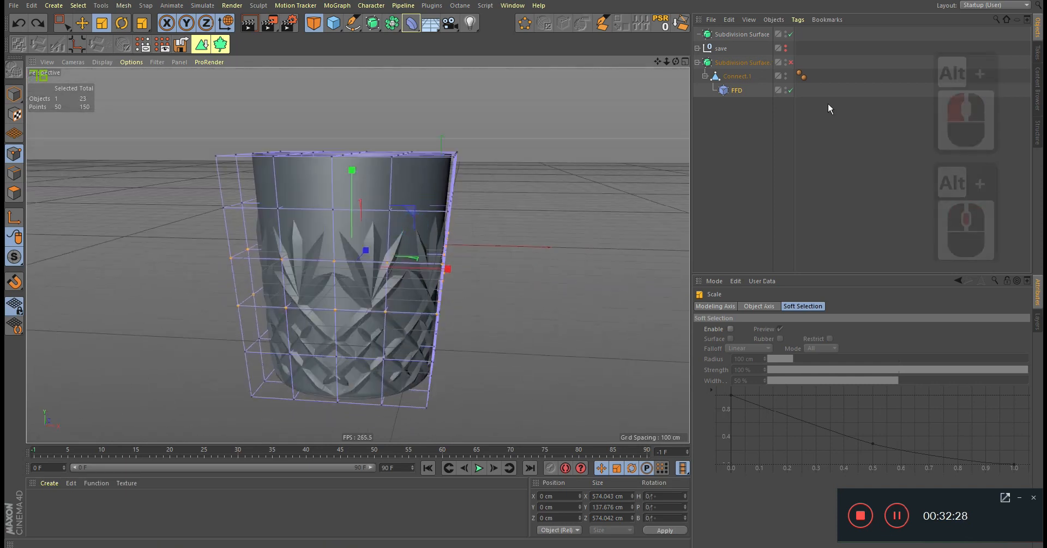
click(735, 89)
click(776, 353)
click(775, 353)
click(775, 353)
click(775, 354)
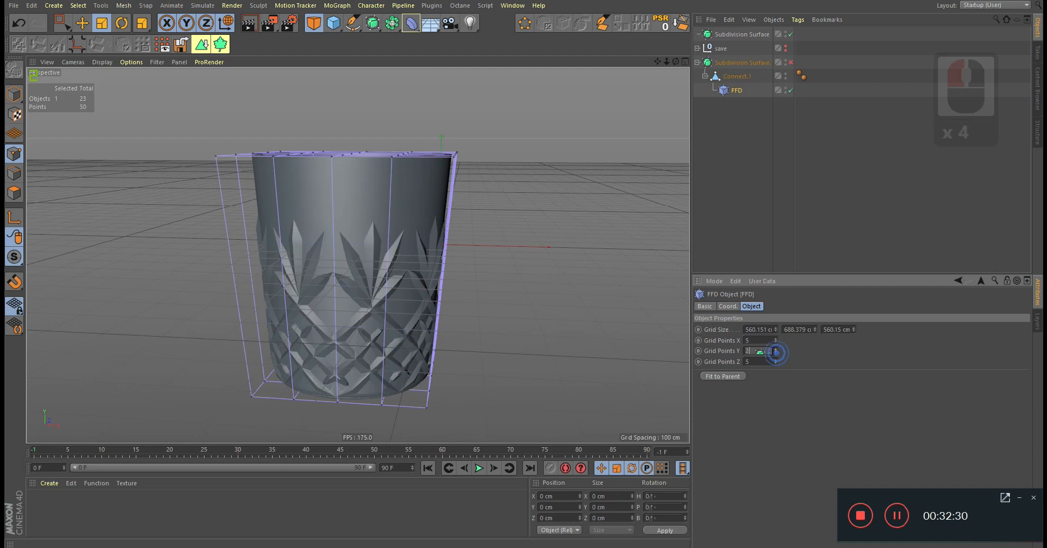
Set the FFD deformer's Grid Points X and Grid Points Z to 6 each.
alt+drag(404, 180, 429, 256)
alt+middle_drag(423, 193, 421, 282)
alt+drag(421, 283, 444, 300)
alt+drag(436, 234, 337, 346)
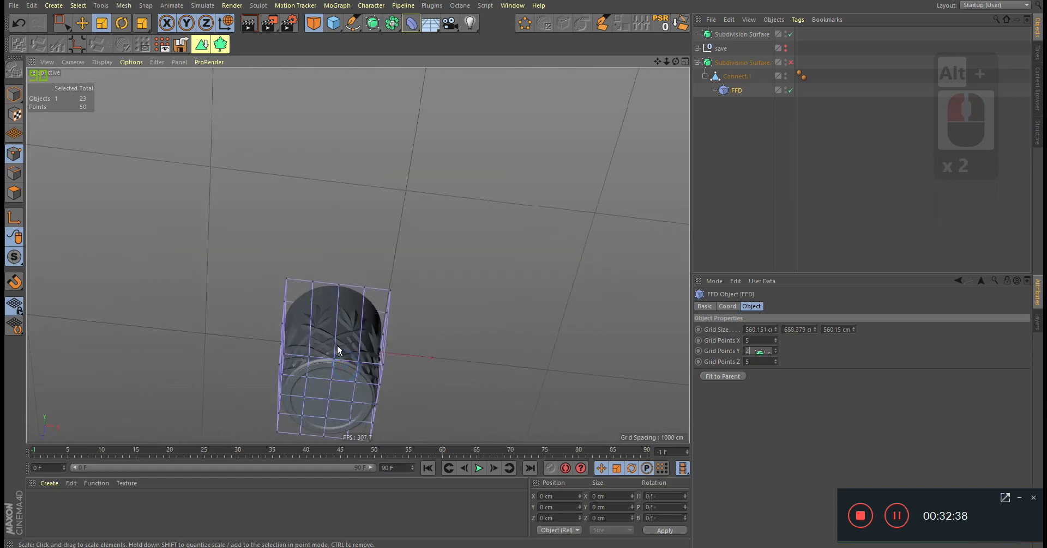
alt+drag(336, 428, 350, 441)
alt+right_drag(382, 305, 392, 309)
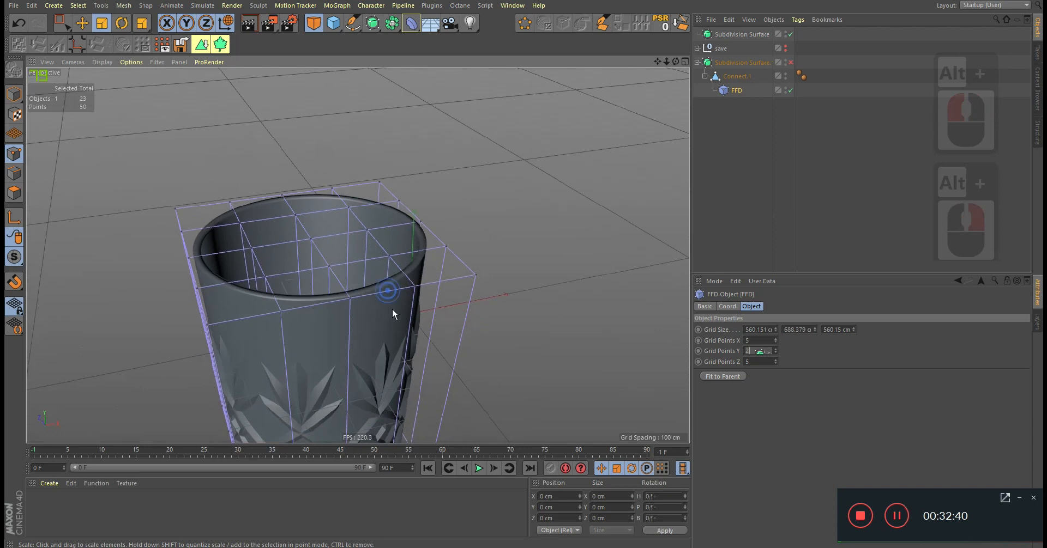
alt+drag(396, 266, 423, 277)
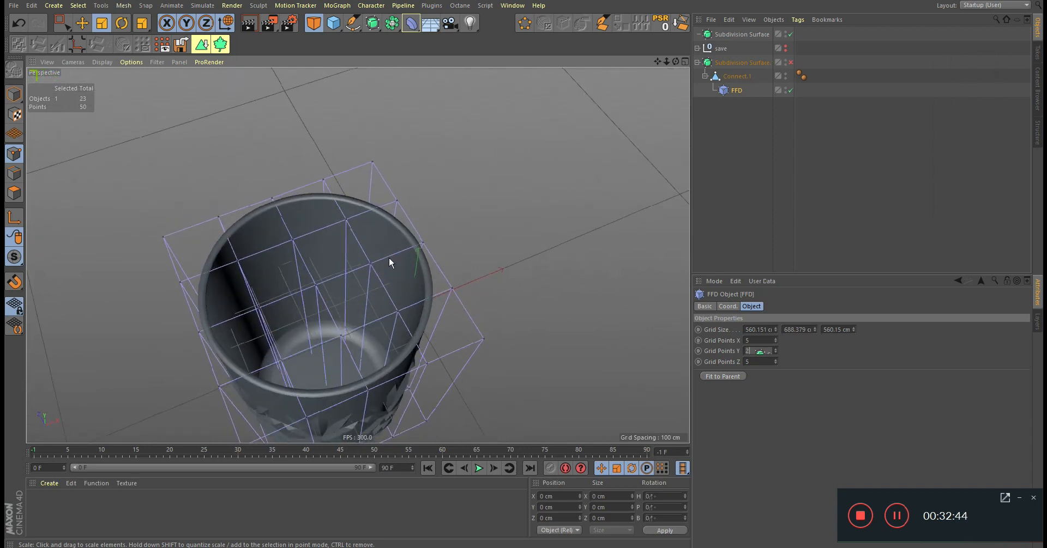
alt+middle_drag(418, 277, 409, 240)
alt+drag(409, 240, 344, 321)
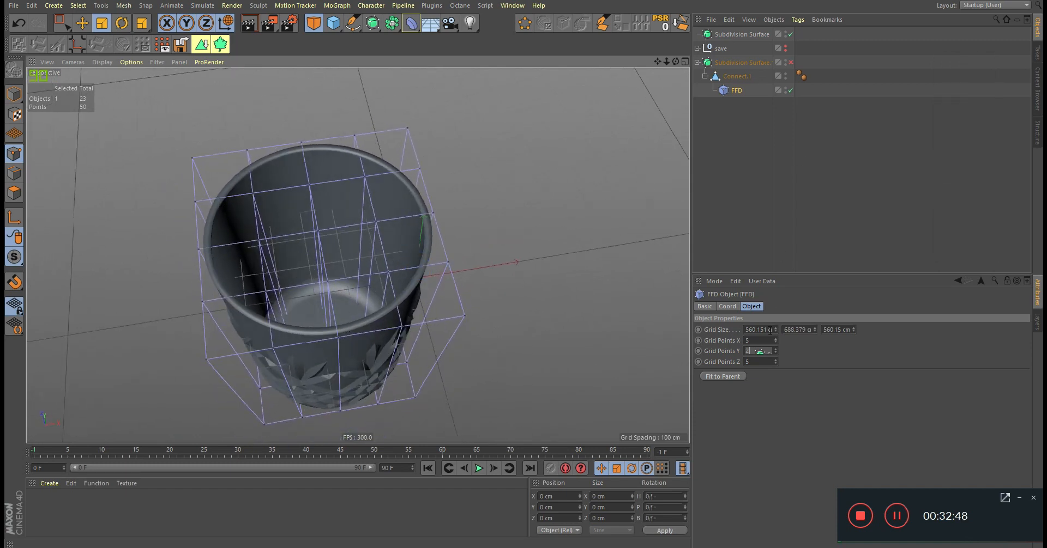
click(775, 339)
click(776, 360)
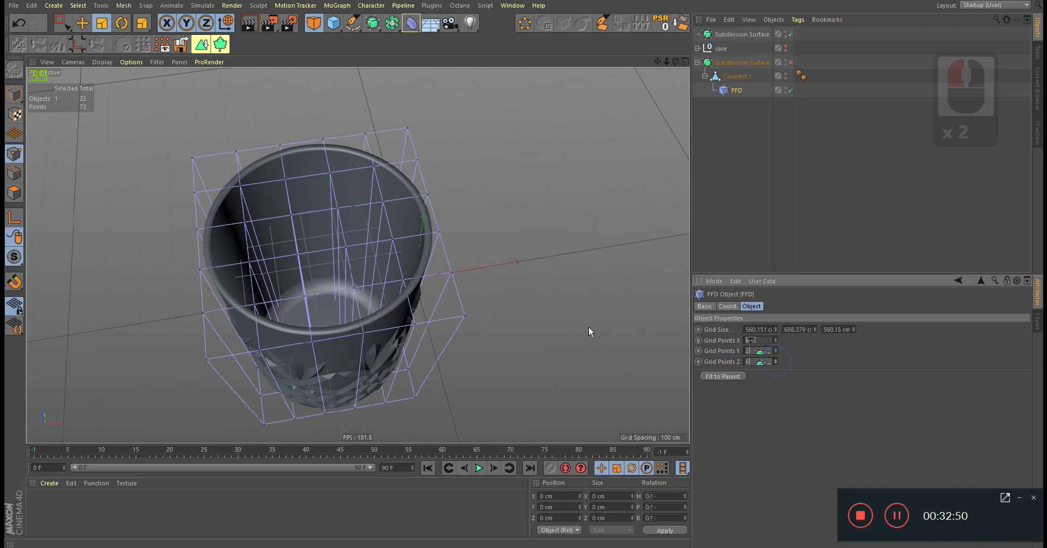
Select an inner row of six top FFD cage points with Live Selection and move it outward along X to about 218 cm.
alt+drag(450, 319, 446, 301)
alt+right_drag(391, 328, 385, 310)
alt+drag(385, 310, 404, 289)
key(9)
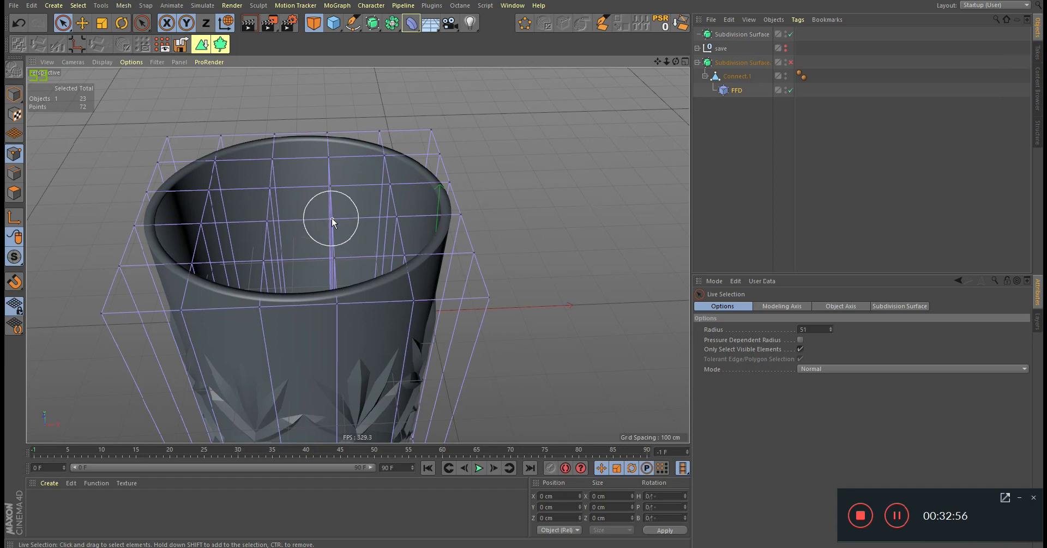
mouse_move(329, 143)
mouse_down()
mouse_move(335, 275)
mouse_move(387, 254)
mouse_move(419, 197)
mouse_up()
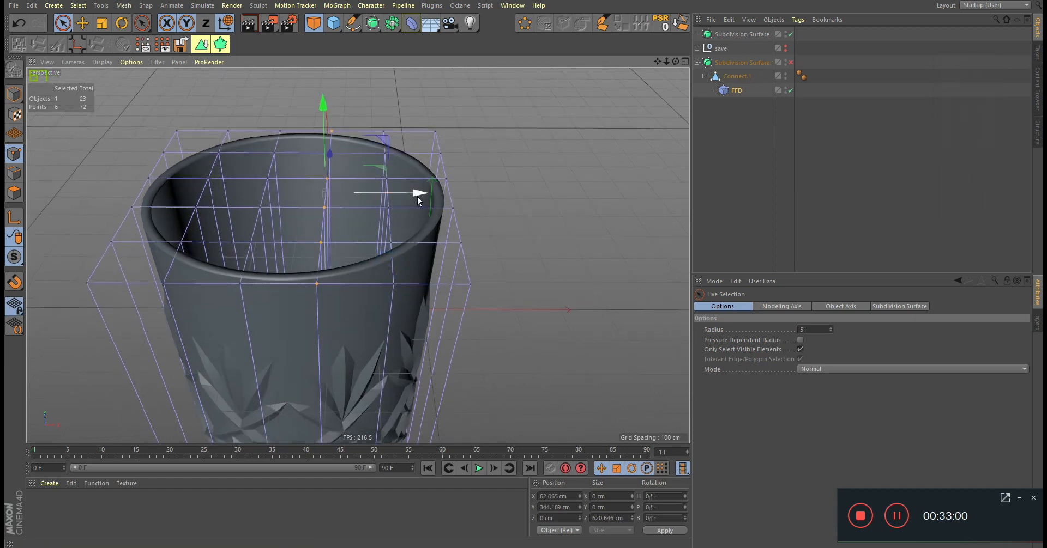
shift+drag(388, 129, 393, 275)
alt+right_drag(402, 218, 428, 210)
alt+drag(428, 210, 497, 194)
drag(374, 117, 374, 117)
drag(449, 193, 493, 196)
alt+drag(458, 212, 474, 246)
alt+right_drag(474, 245, 383, 264)
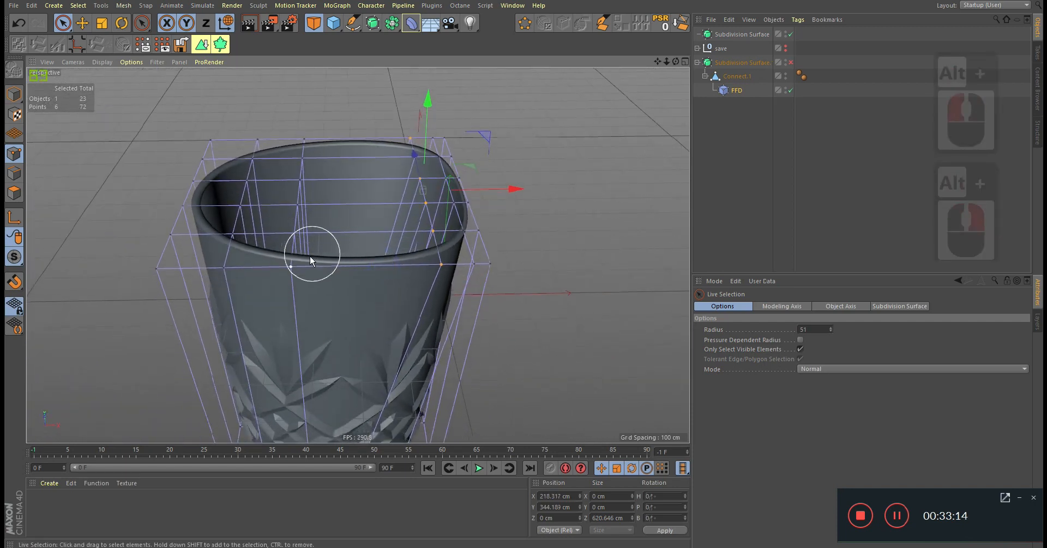
Push the remaining inner rows of top FFD cage points outward toward the corners to square the cup's rim.
drag(310, 256, 319, 144)
drag(351, 193, 437, 212)
alt+middle_drag(437, 213, 453, 256)
alt+right_drag(454, 256, 430, 282)
mouse_move(430, 281)
alt+mouse_down()
mouse_move(416, 278)
mouse_move(414, 169)
mouse_move(362, 280)
mouse_move(322, 241)
mouse_move(420, 231)
mouse_move(391, 286)
mouse_move(337, 212)
mouse_move(273, 205)
alt+mouse_up()
shift+click(355, 279)
double_click(383, 249)
alt+drag(335, 226, 472, 240)
alt+middle_drag(472, 240, 413, 271)
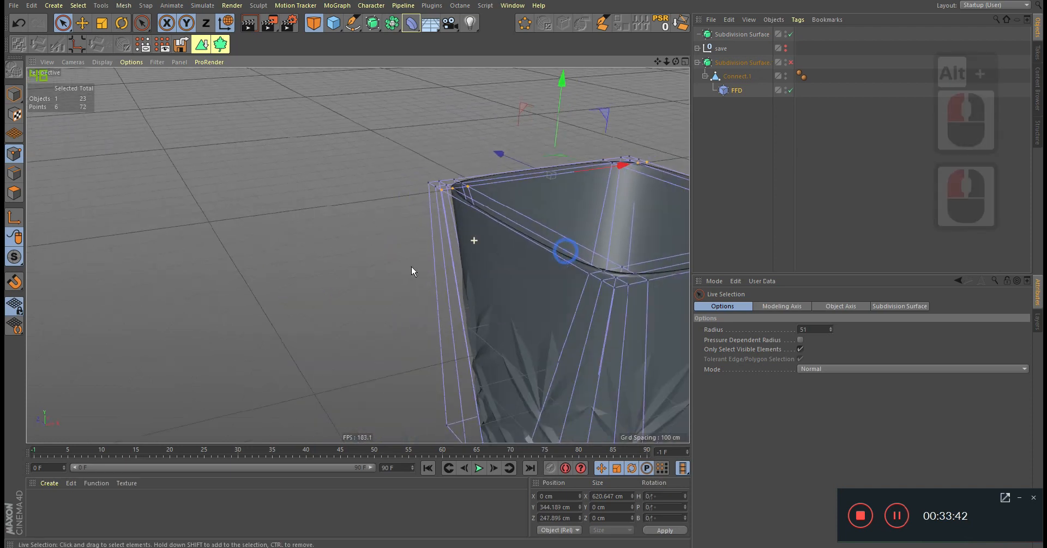
Return to model mode, clear the object selection and hide the FFD cage in the viewport.
alt+right_drag(414, 271, 452, 272)
alt+drag(452, 273, 888, 192)
click(15, 95)
click(888, 192)
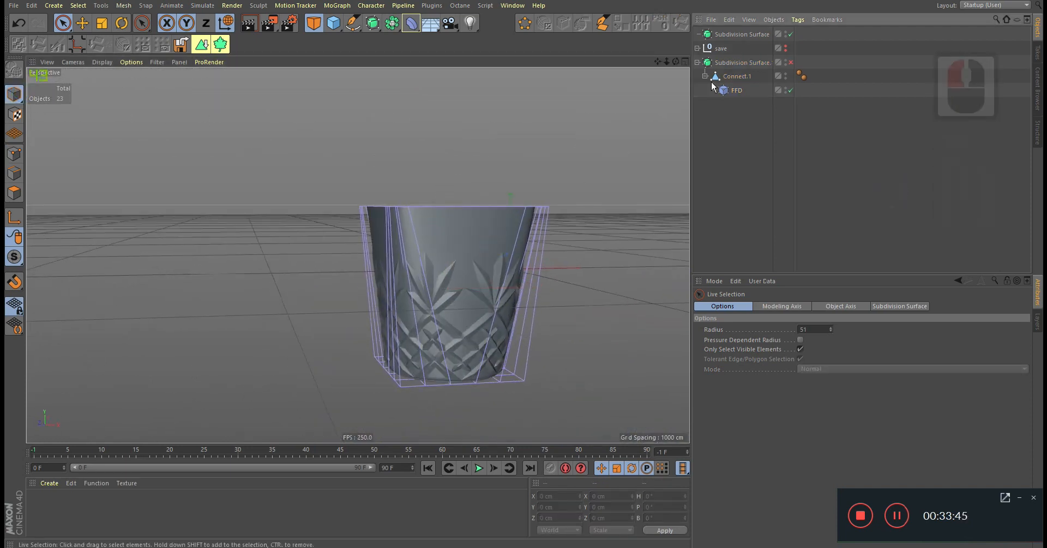
double_click(784, 88)
Enable the Subdivision Surface above the cup mesh and inspect the squared cup from above, below and the side.
alt+drag(455, 261, 421, 216)
alt+right_drag(420, 216, 483, 239)
alt+drag(483, 236, 452, 232)
alt+right_drag(452, 232, 350, 241)
alt+drag(394, 241, 253, 371)
alt+drag(473, 293, 383, 207)
click(791, 62)
alt+drag(416, 254, 425, 218)
alt+right_drag(423, 220, 436, 262)
alt+drag(436, 262, 422, 145)
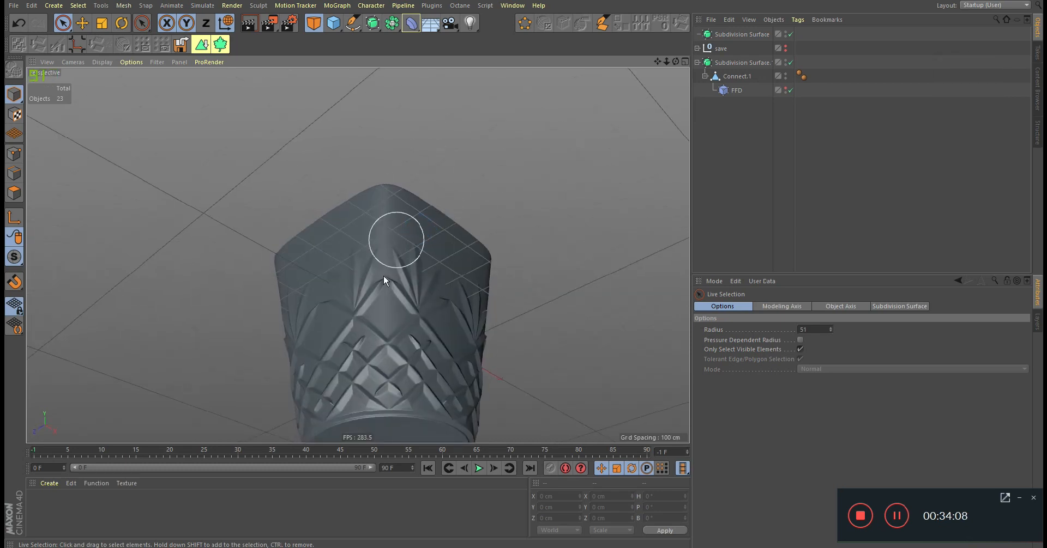
alt+drag(383, 216, 550, 330)
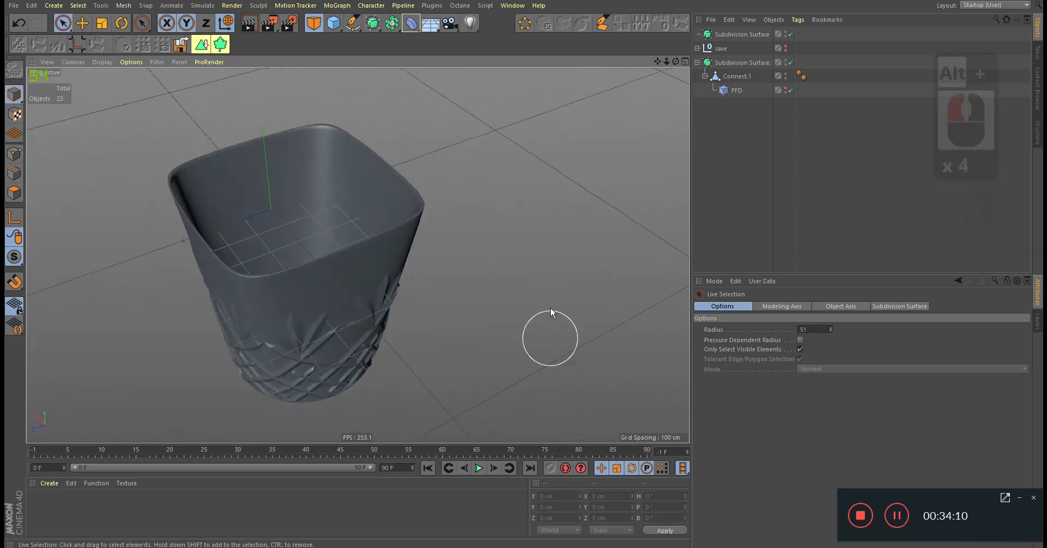
alt+drag(241, 248, 235, 319)
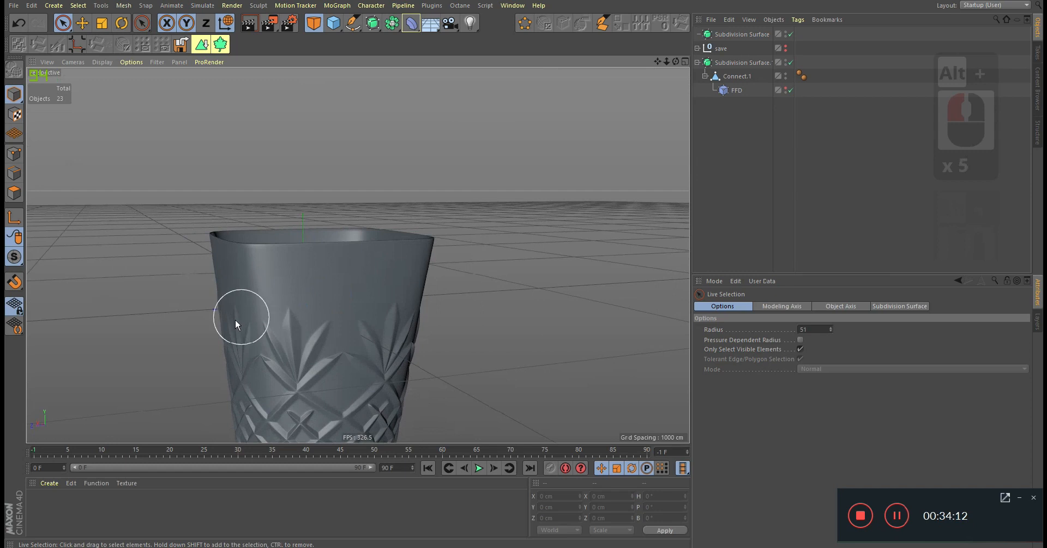
Select the FFD deformer, show its cage again and switch to point mode.
click(784, 89)
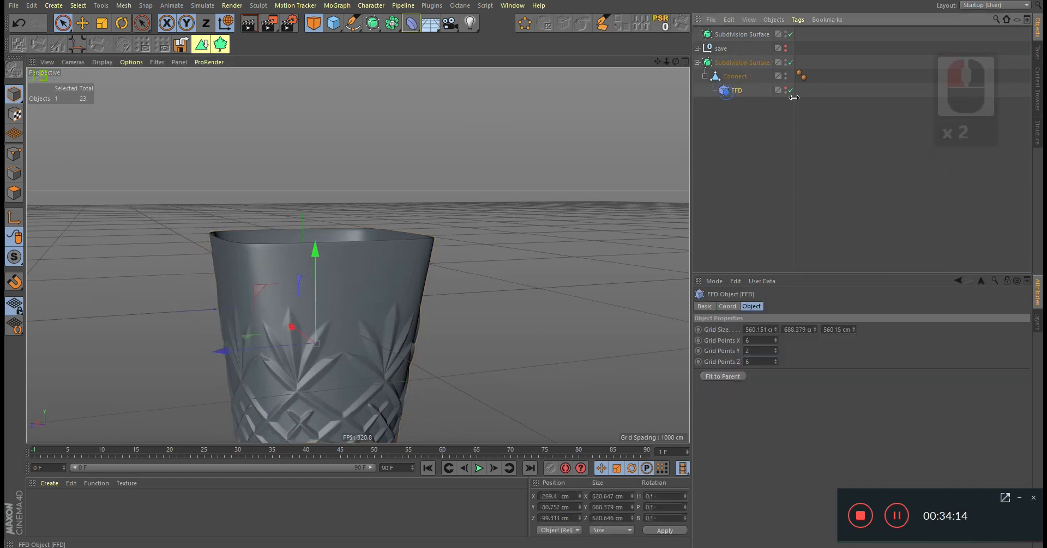
click(16, 153)
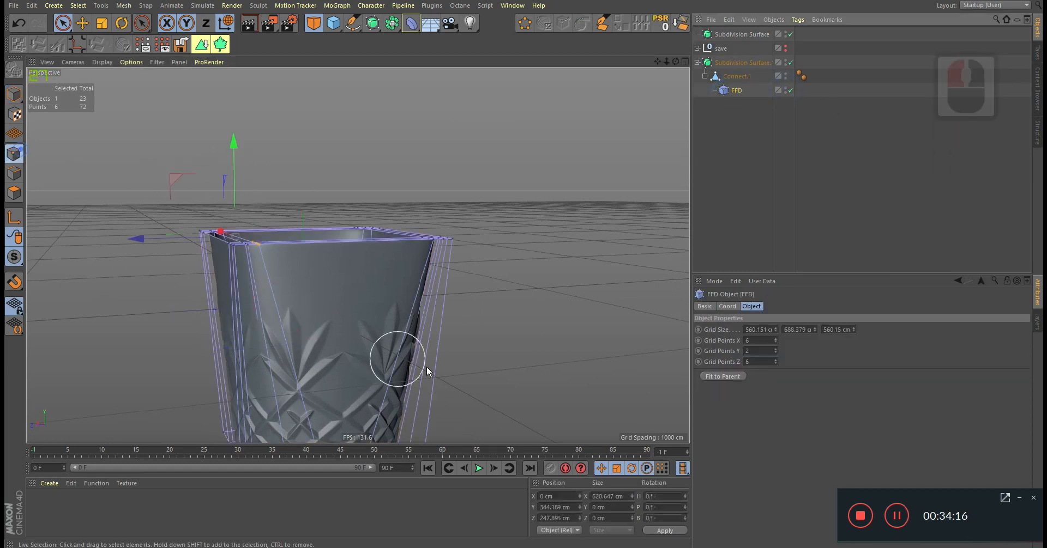
alt+middle_drag(427, 369, 407, 303)
alt+drag(407, 303, 394, 288)
Try a denser FFD cage with Grid Points Y at 7 and return the value to 2.
click(776, 349)
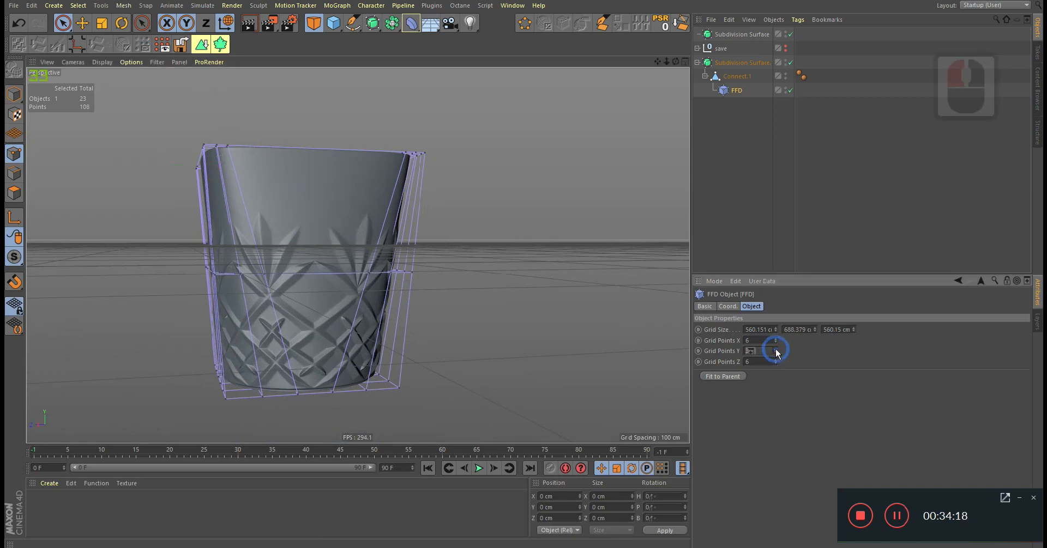
click(776, 349)
alt+drag(385, 228, 420, 217)
alt+middle_drag(405, 162, 416, 285)
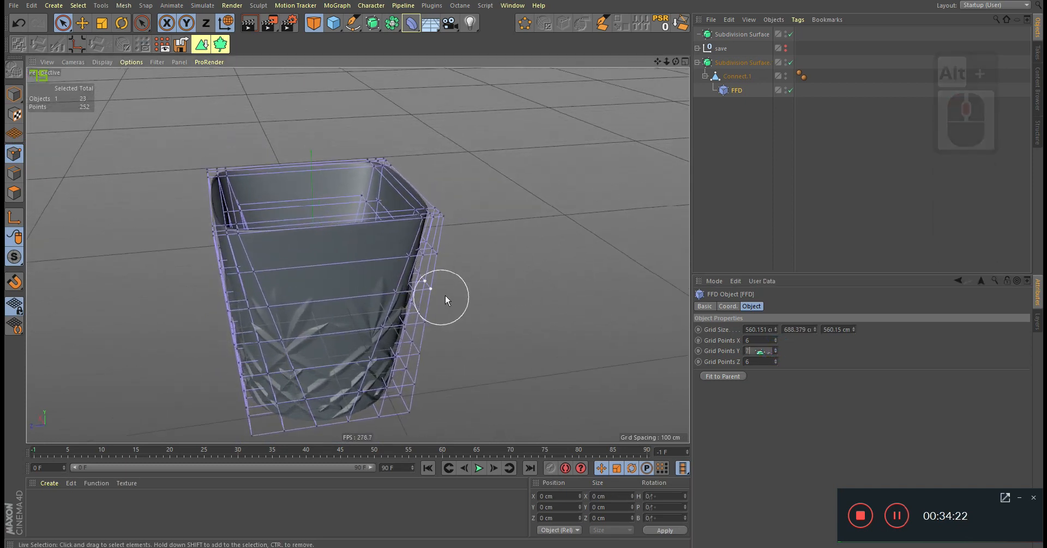
click(775, 353)
click(775, 353)
click(775, 354)
click(776, 353)
click(775, 353)
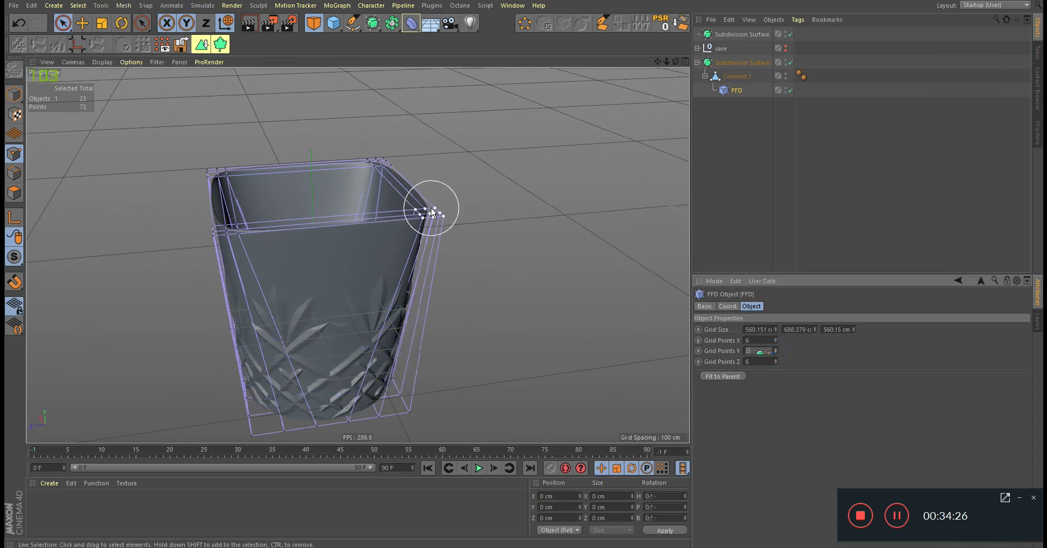
Set the FFD deformer's Grid Points Y to 3 and check the cage around the cup.
alt+drag(431, 213, 439, 218)
click(776, 348)
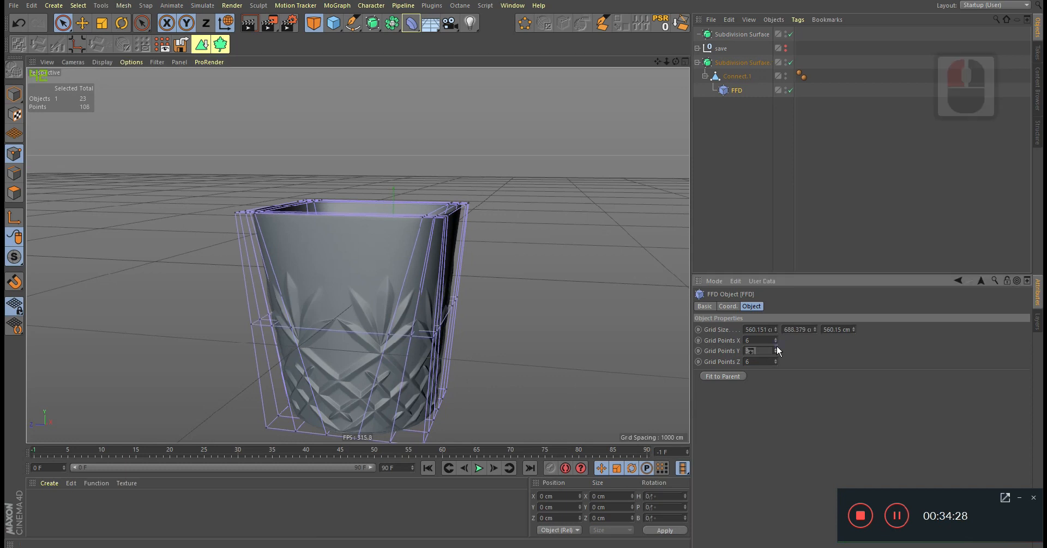
alt+drag(338, 332, 390, 302)
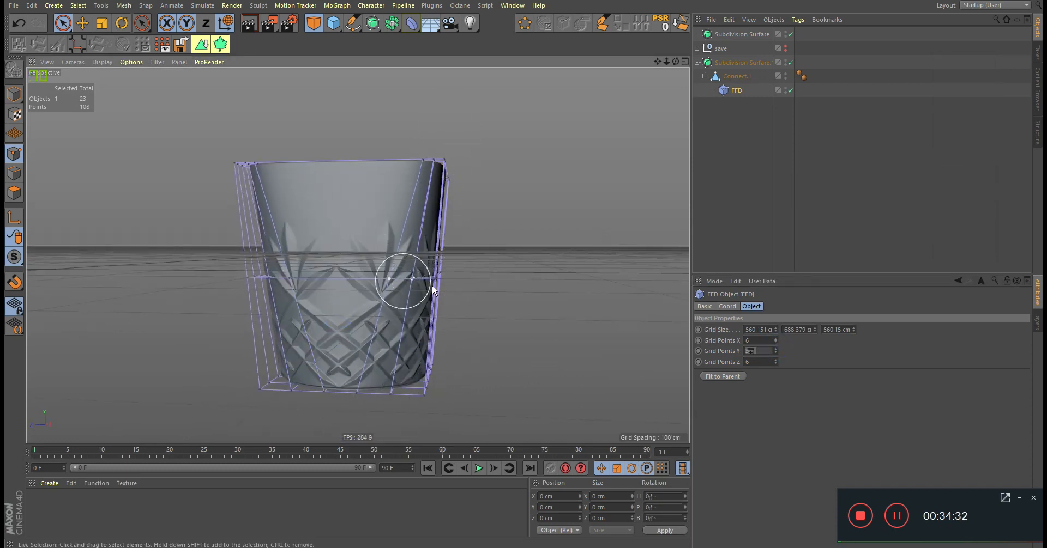
alt+drag(396, 194, 122, 107)
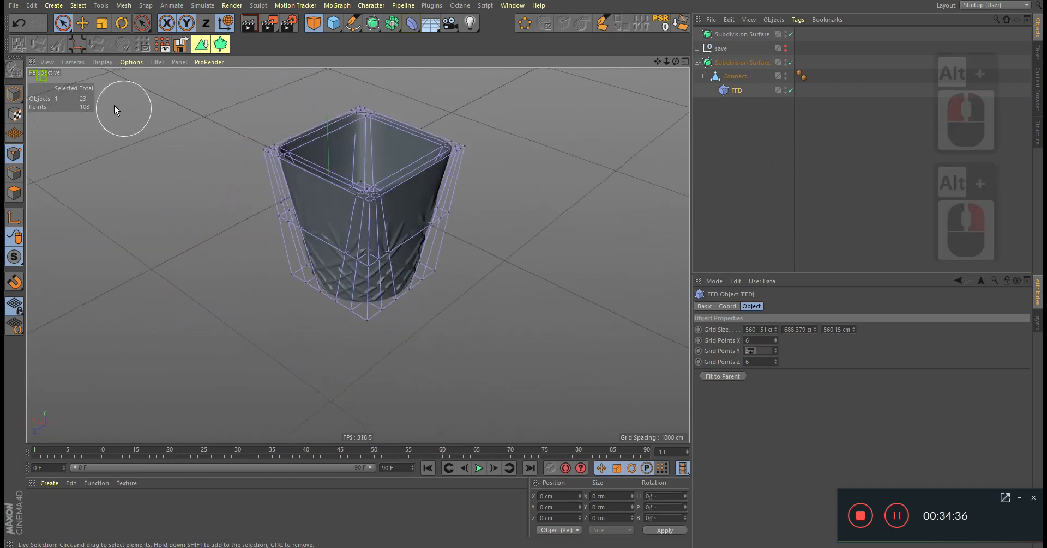
In model mode, add a Plane primitive and lower it beneath the cup to about -429 cm in Y.
click(15, 94)
scroll(338, 202, up, 5)
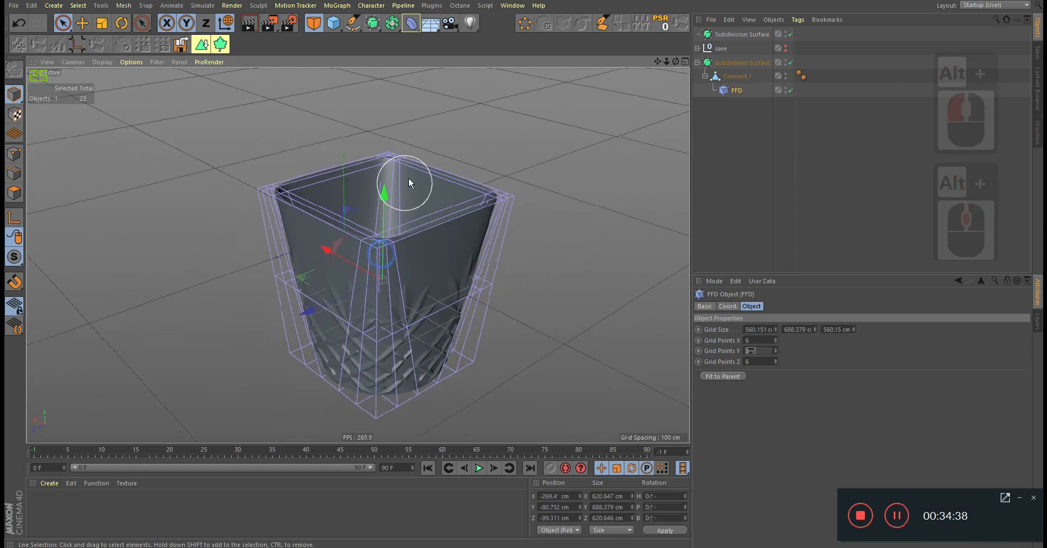
click(332, 24)
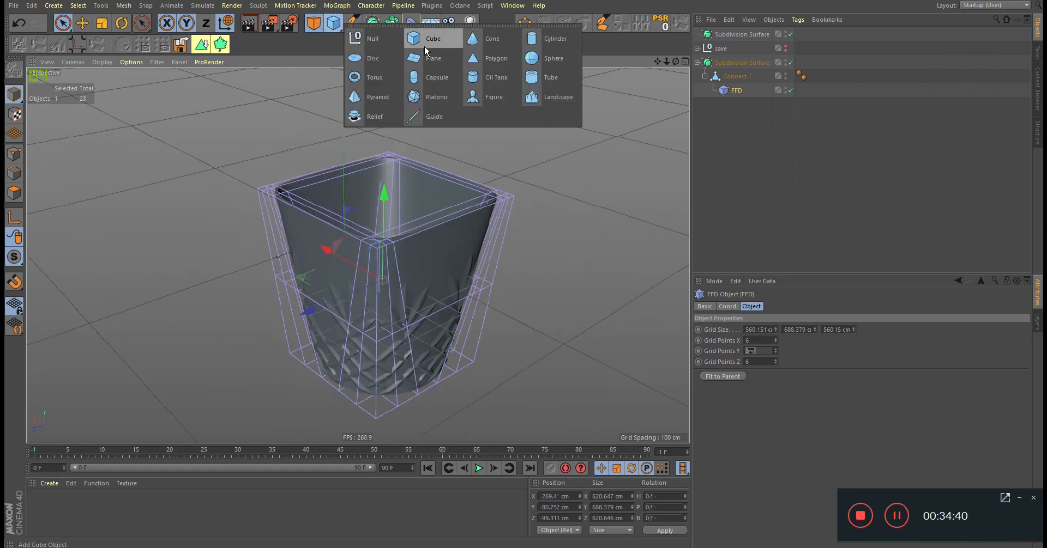
click(420, 64)
key(e)
drag(371, 205, 370, 298)
Scale the floor plane uniformly to about 11072 cm in width and depth.
alt+drag(362, 334, 358, 254)
alt+right_drag(358, 255, 341, 286)
alt+drag(339, 284, 272, 341)
key(t)
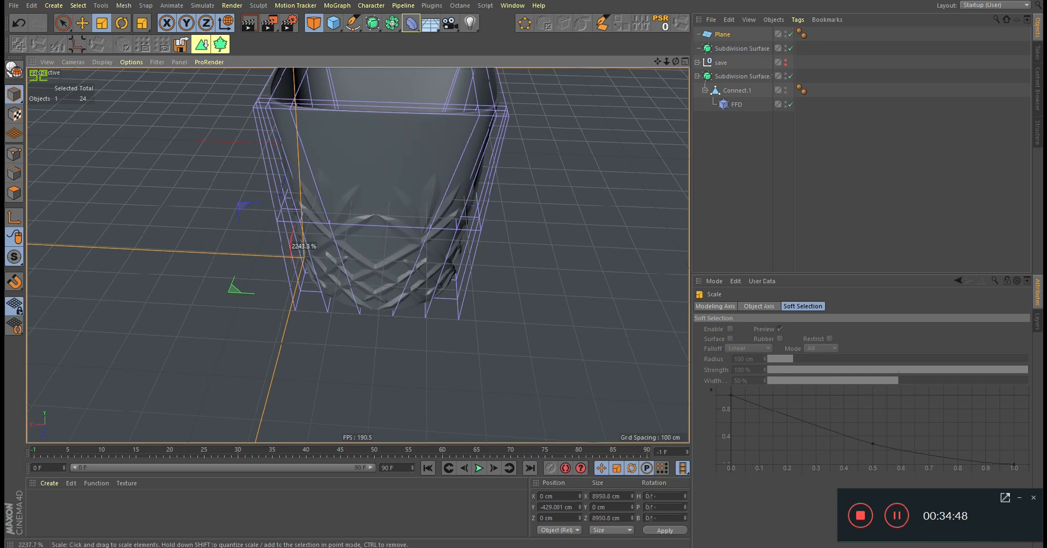
drag(386, 251, 427, 247)
alt+middle_drag(436, 226, 414, 299)
alt+drag(413, 299, 492, 278)
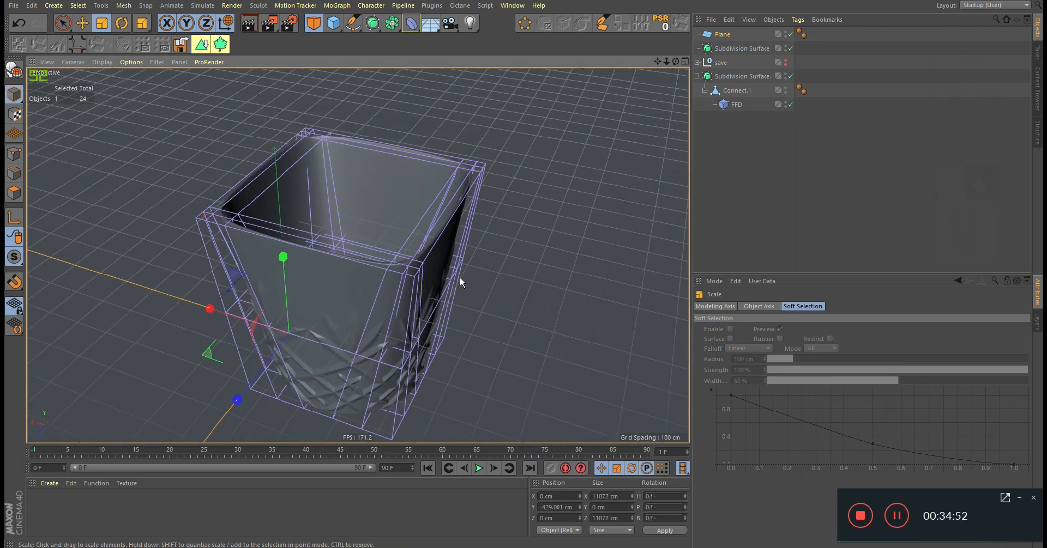
key(Home)
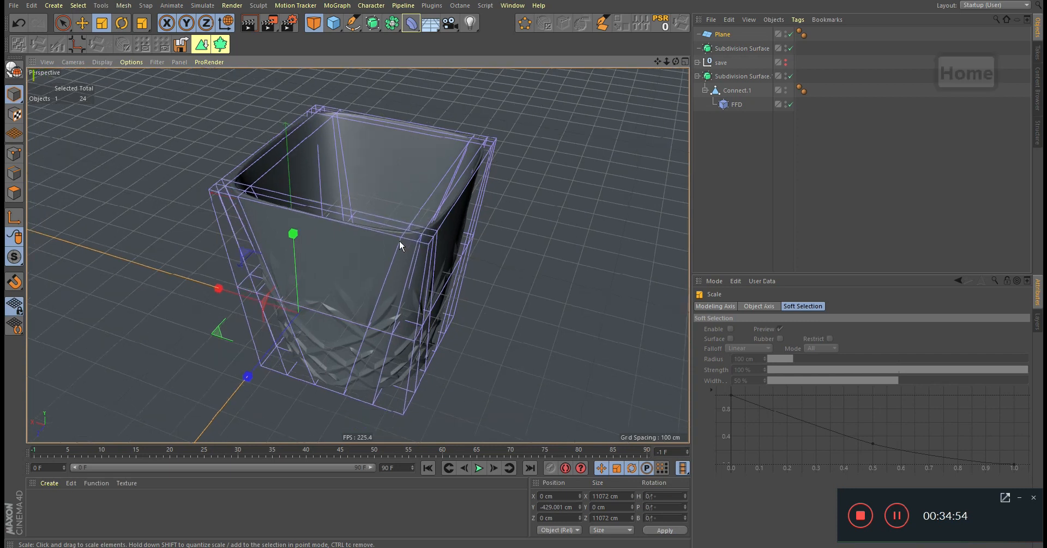
alt+drag(395, 264, 398, 278)
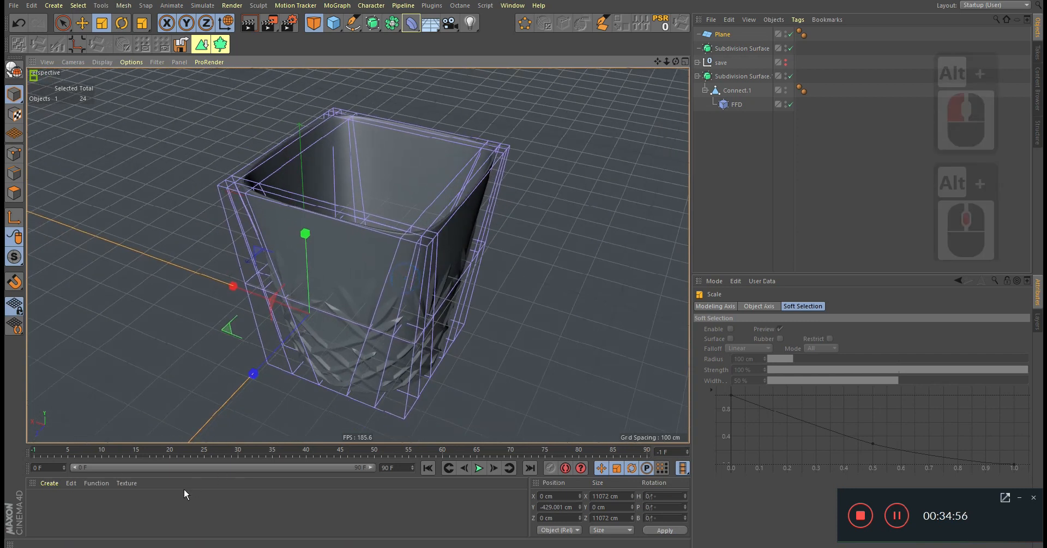
Create a new material, open it for editing and add a GGX layer to its Reflectance channel.
click(184, 490)
double_click(83, 512)
double_click(38, 502)
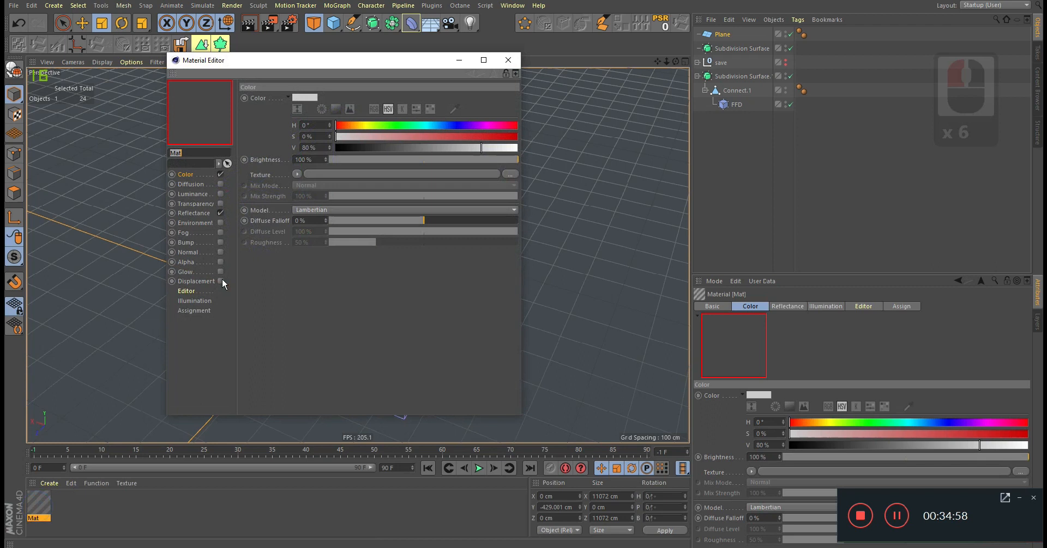
click(202, 214)
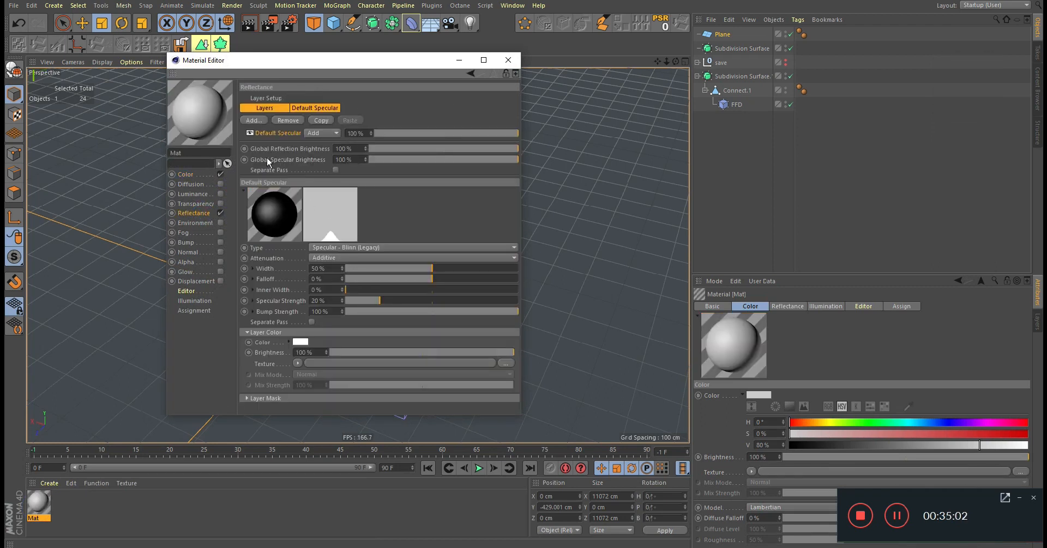
click(252, 120)
click(307, 133)
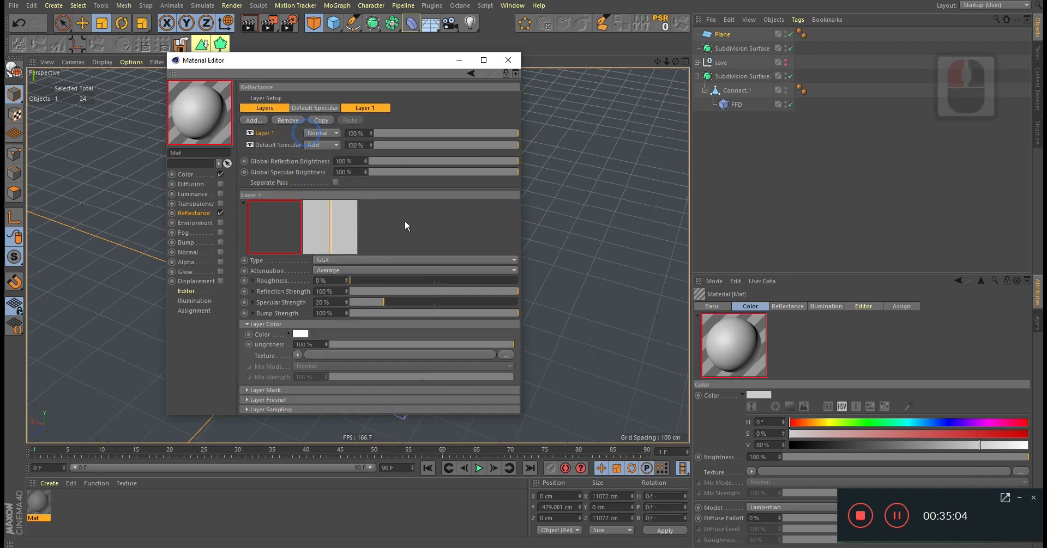
Enable the material's Transparency channel and set its Refraction Preset to Glass.
click(207, 203)
click(221, 204)
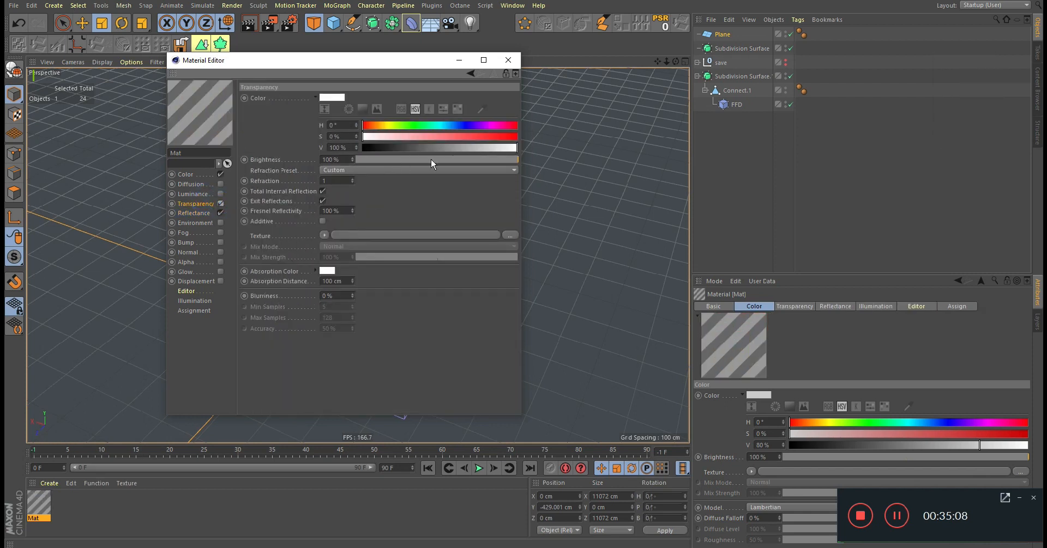
click(365, 170)
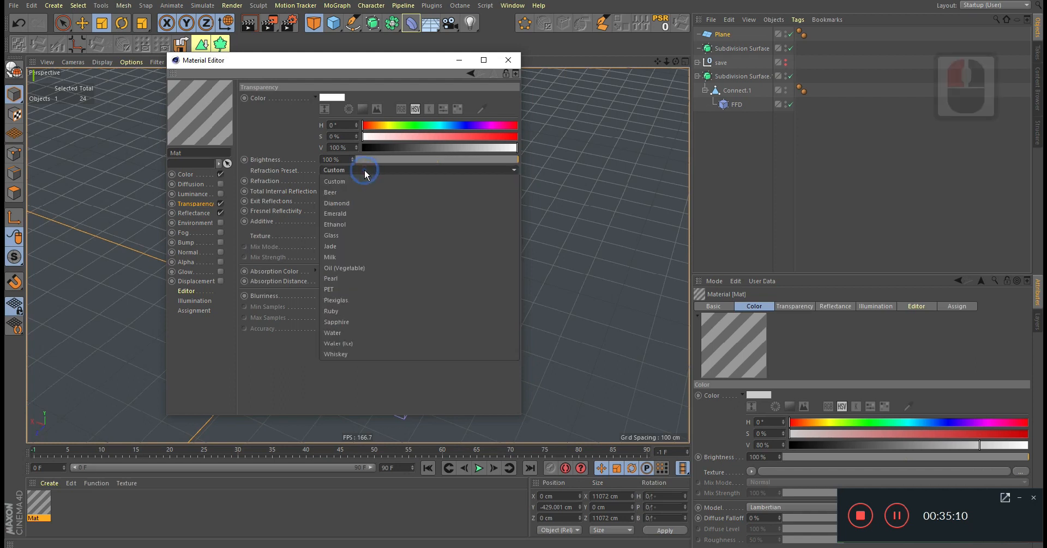
click(360, 244)
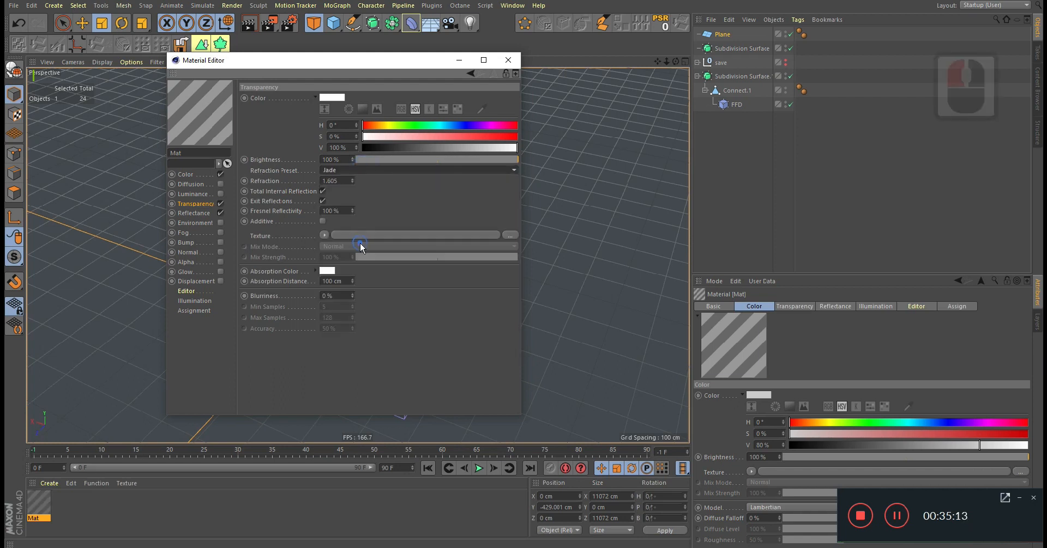
click(362, 169)
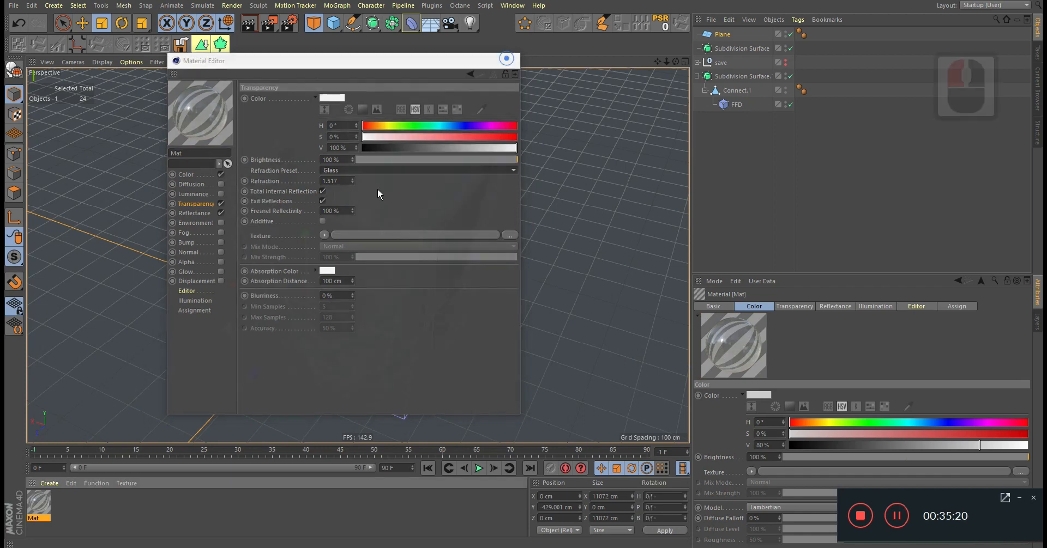
Close the material editor and apply the glass material to the cup.
click(508, 60)
drag(39, 504, 352, 311)
mouse_move(372, 273)
alt+middle_down()
mouse_move(387, 297)
mouse_move(363, 289)
alt+middle_up()
alt+drag(364, 288, 382, 308)
Add a Physical Sky to the scene and render the perspective view.
drag(436, 30, 552, 42)
alt+drag(444, 237, 385, 245)
key(ctrl+r)
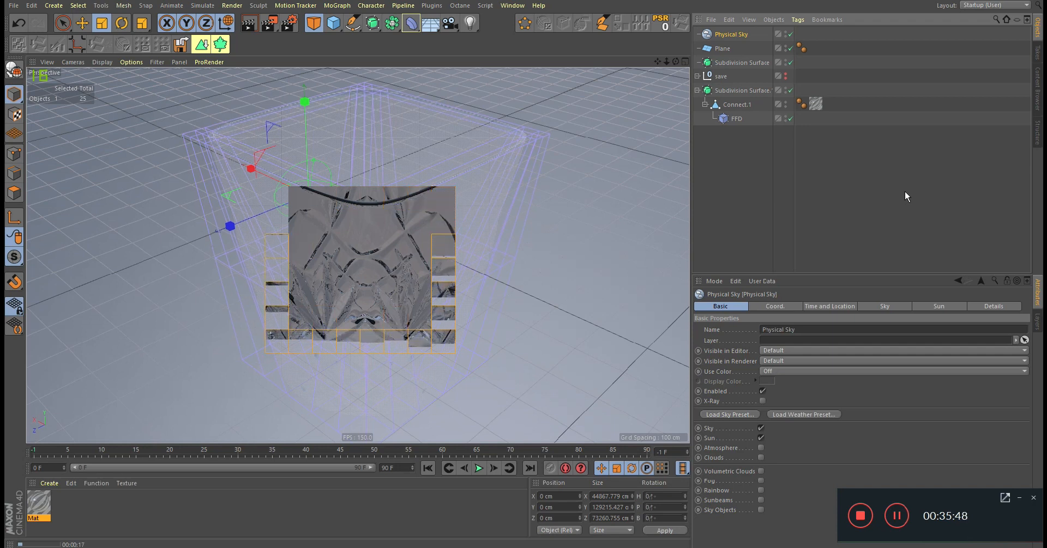
key(alt)
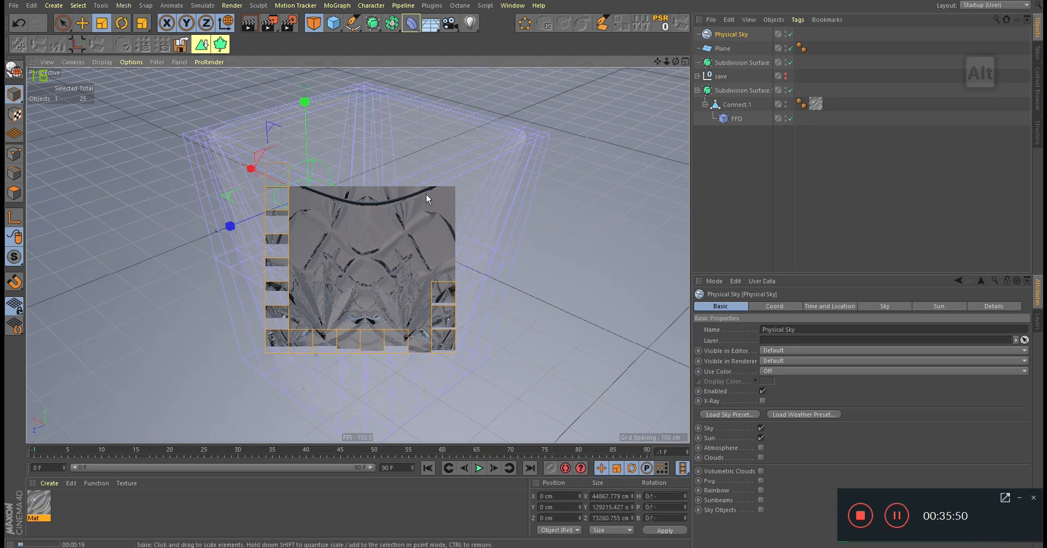
alt+right_drag(426, 199, 430, 198)
Add the Ambient Occlusion effect to the render settings and render the view again.
click(288, 23)
click(86, 186)
click(147, 250)
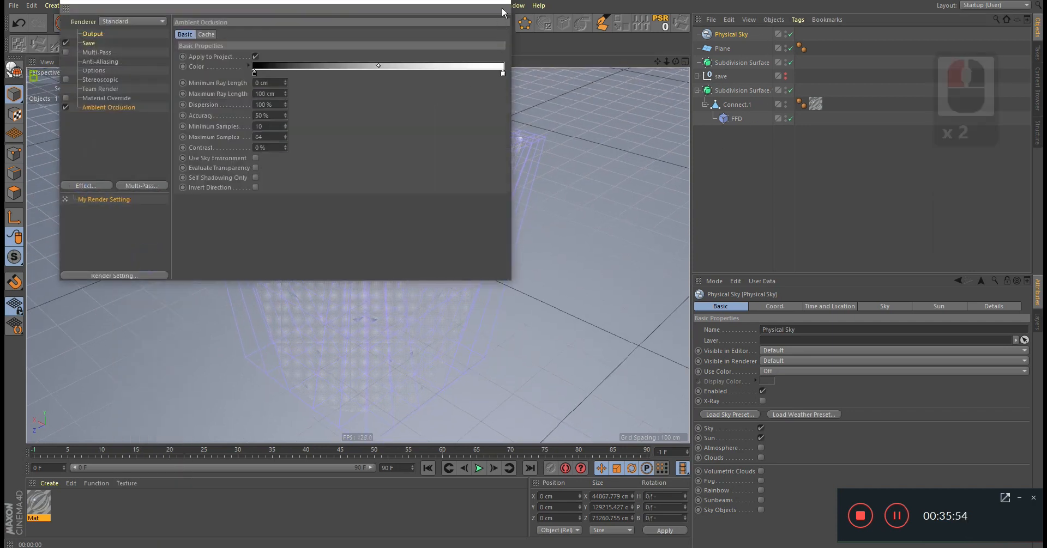
click(502, 8)
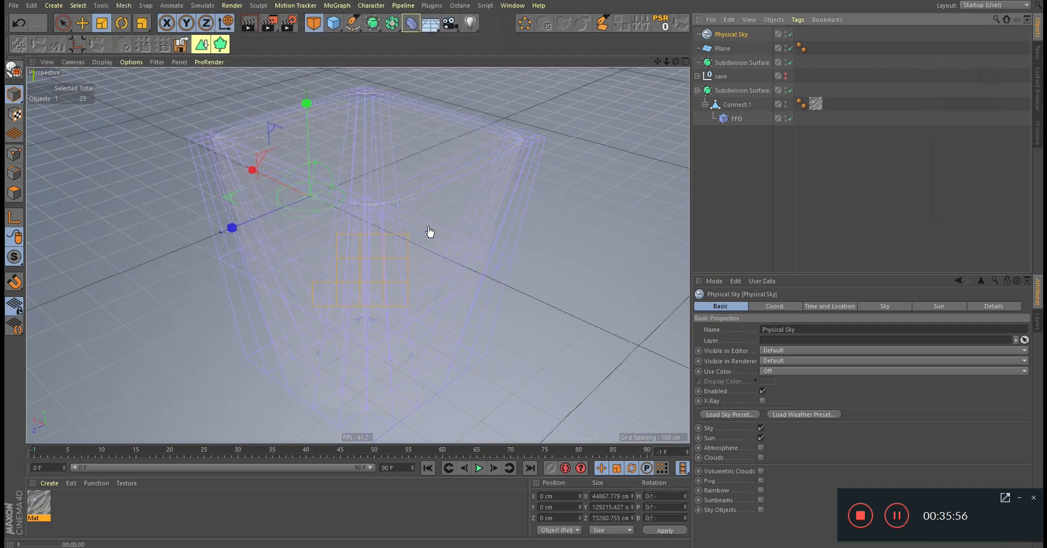
Search for "hdri" images and pick one of the results.
click(957, 51)
text(hdri)
key(Return)
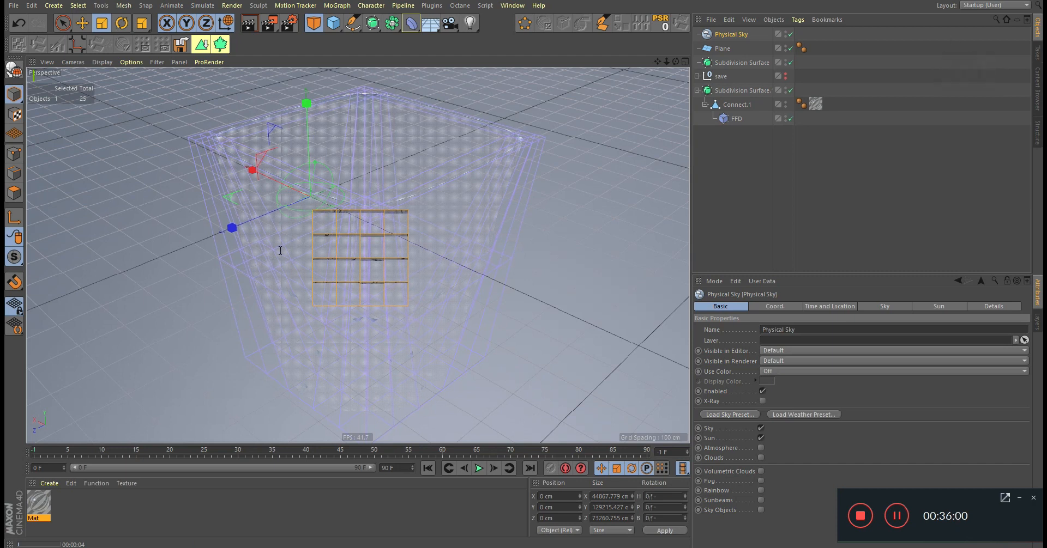
scroll(516, 258, down, 11)
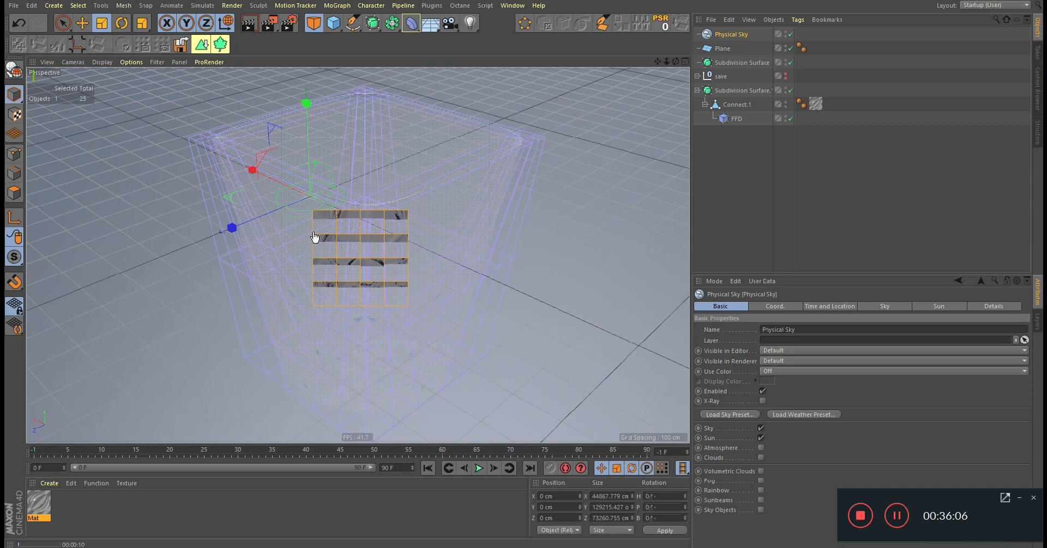
click(250, 112)
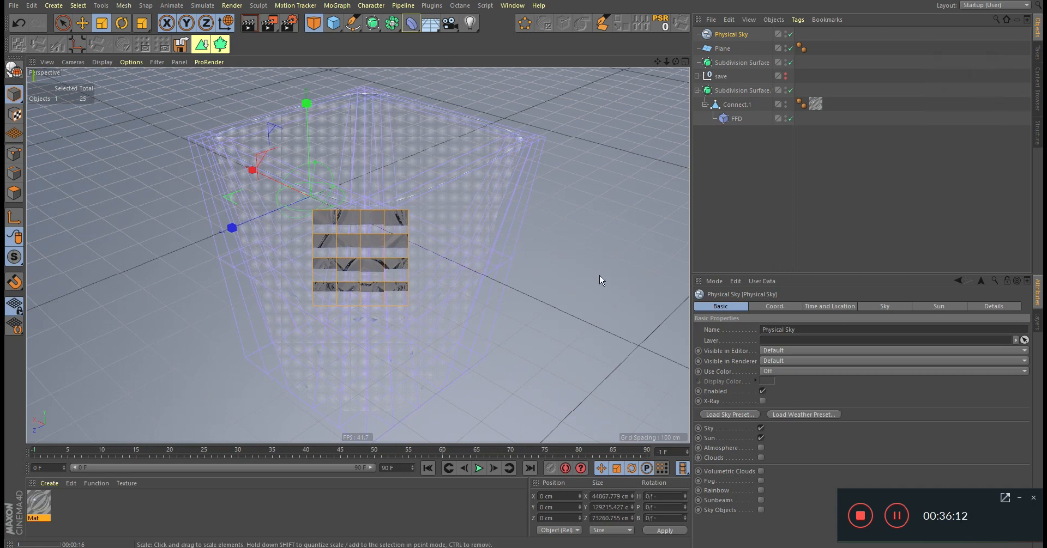
Create a new material from the desktop JPG image without copying the file to the project location.
key(Home)
drag(10, 523, 224, 492)
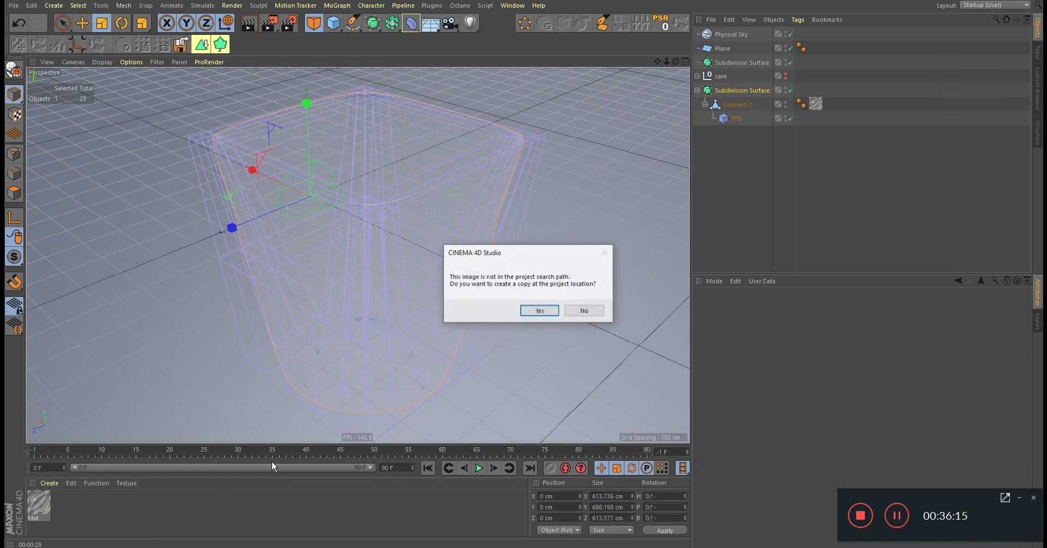
click(584, 311)
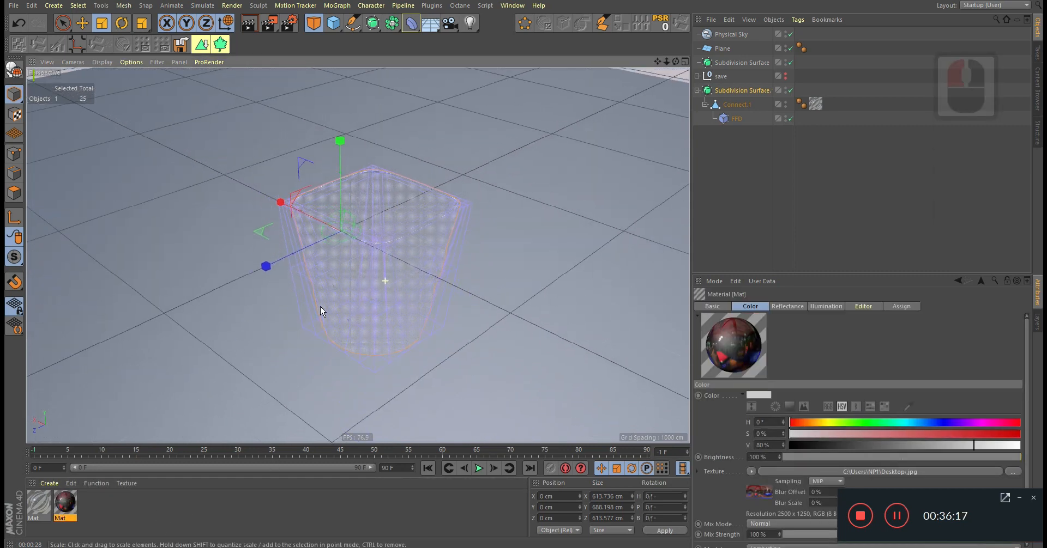
Add a Sphere, move it to about -259 cm in X, and scale it uniformly to about 1546 cm around the cup.
drag(333, 23, 559, 59)
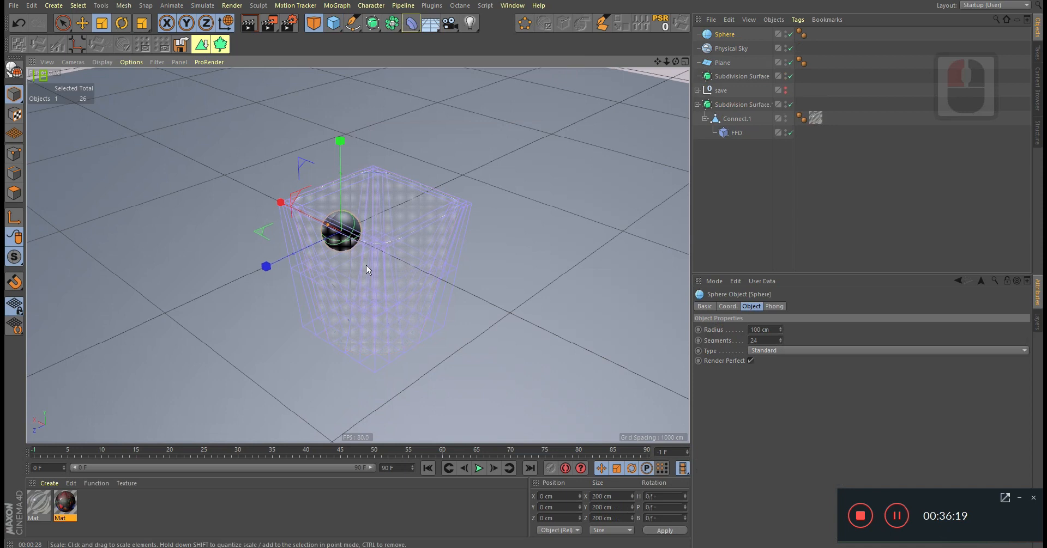
alt+drag(366, 265, 426, 280)
key(e)
drag(223, 220, 470, 305)
key(t)
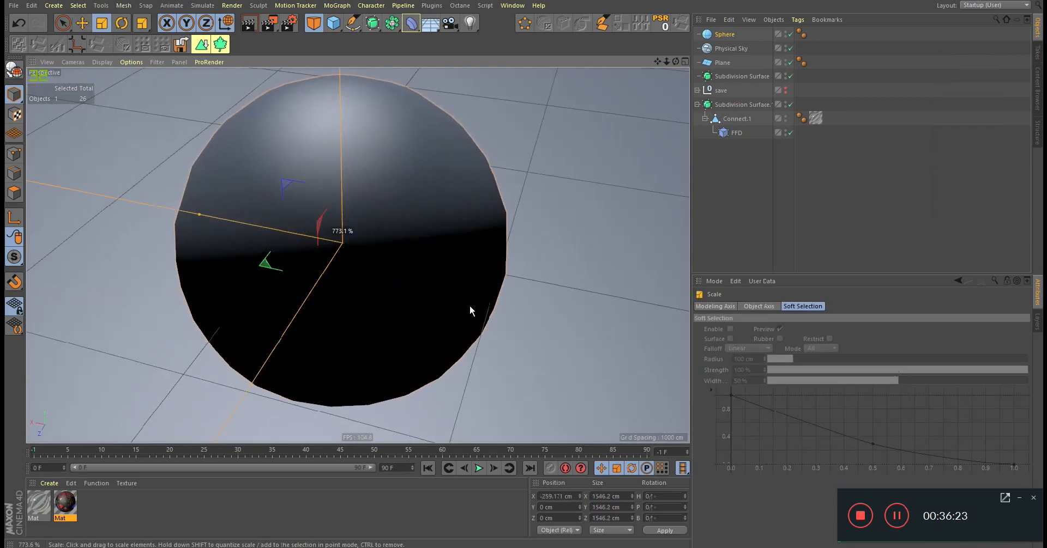
Lower the sphere to about -55 cm in Y and apply the image material to it.
alt+drag(355, 296, 355, 257)
alt+right_drag(354, 257, 345, 252)
key(e)
drag(338, 245, 337, 253)
drag(68, 501, 348, 390)
In the sphere's image material, enable the Luminance channel with the same image texture, check Illumination, and close the editor.
click(64, 504)
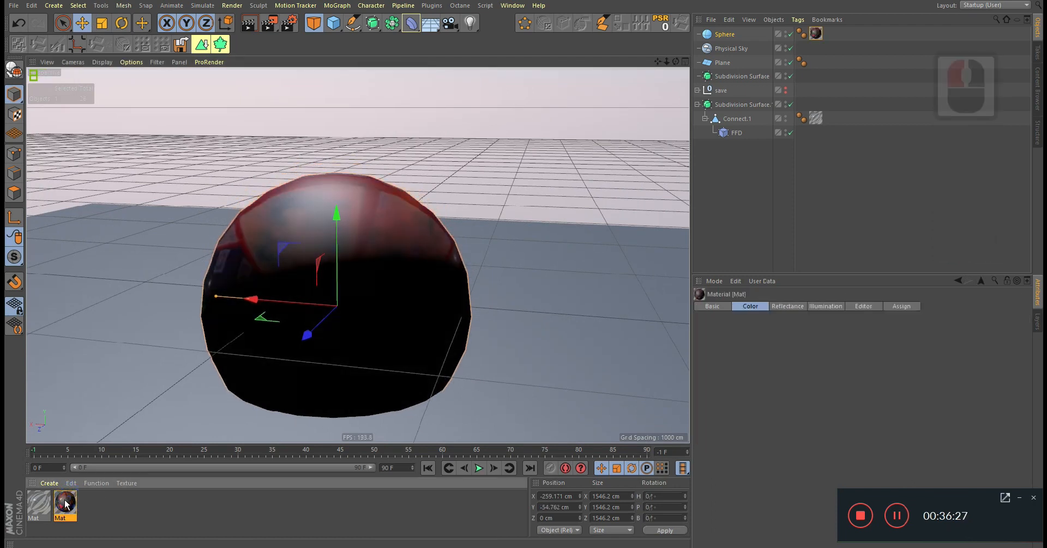
double_click(65, 504)
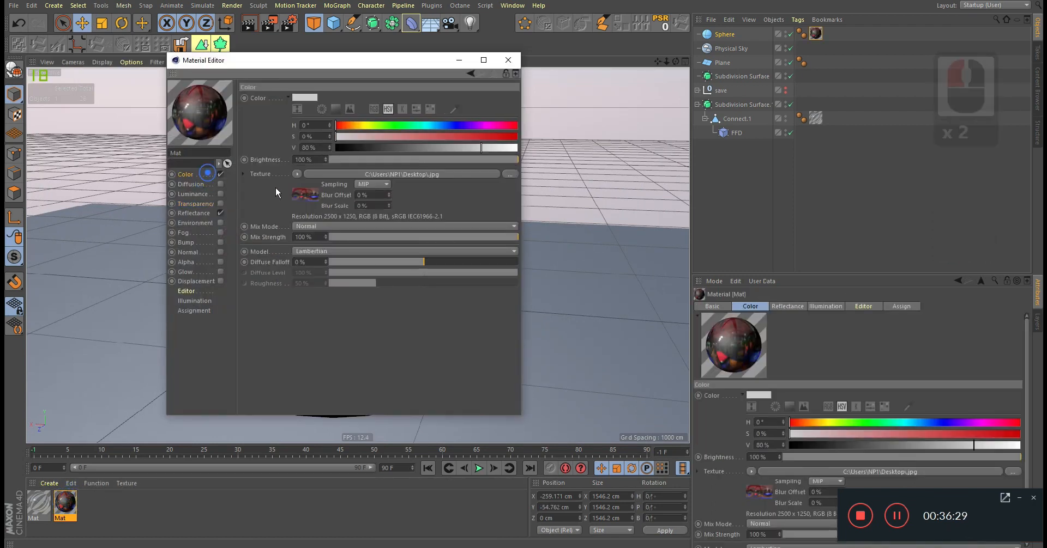
click(190, 213)
click(220, 194)
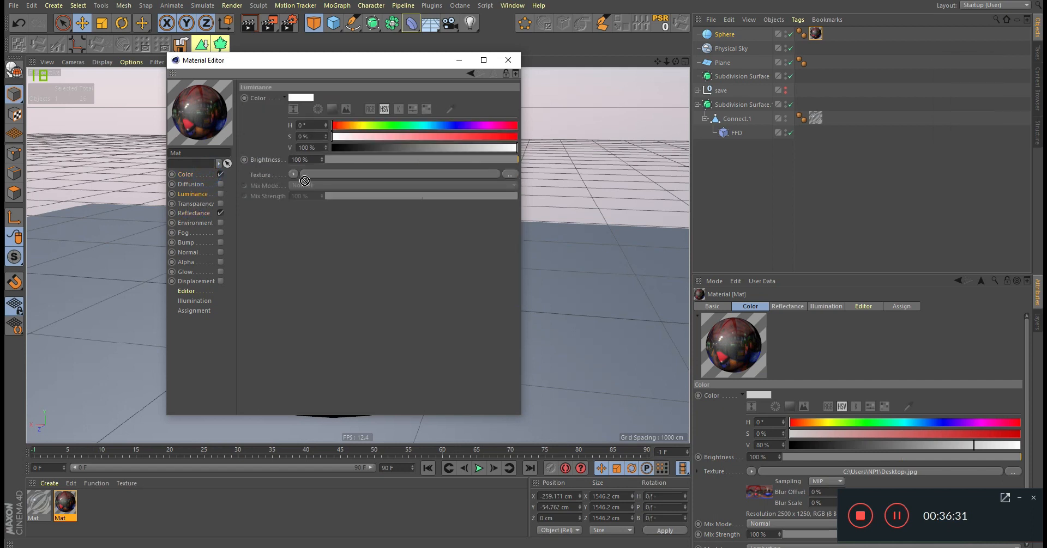
drag(304, 181, 294, 174)
click(221, 194)
click(196, 301)
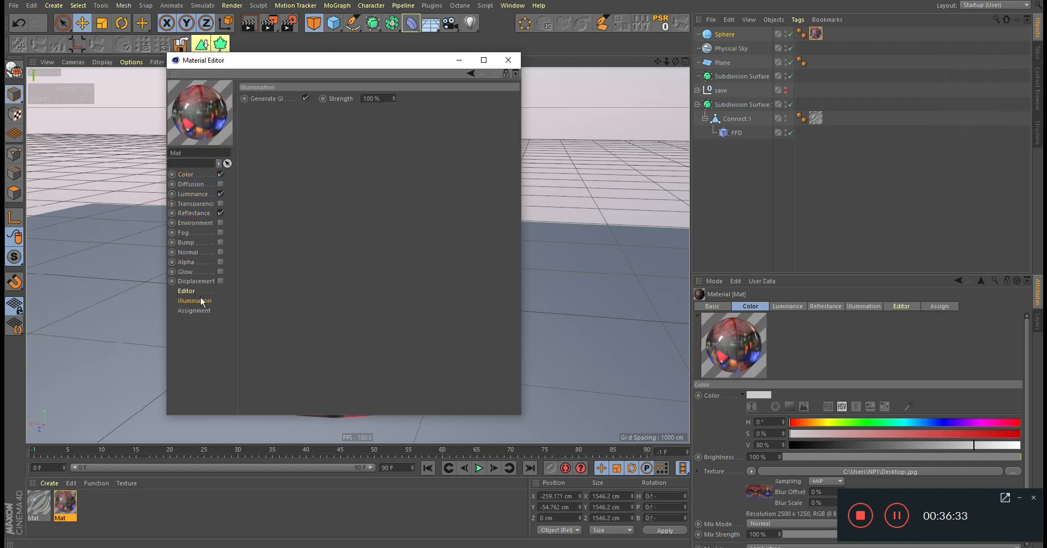
click(512, 65)
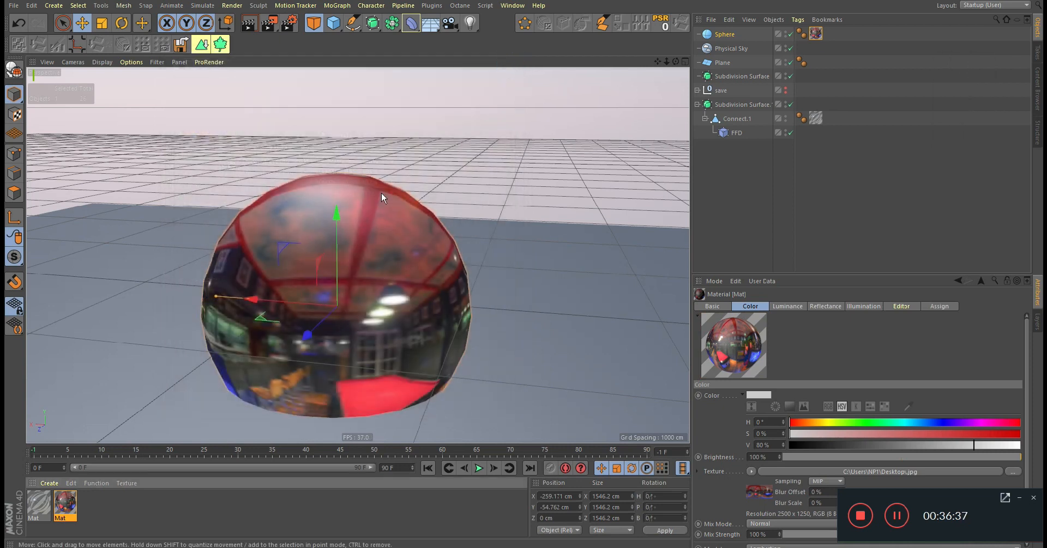
Hide the sphere in the viewport so that the cup inside it can be seen.
alt+drag(348, 306, 295, 300)
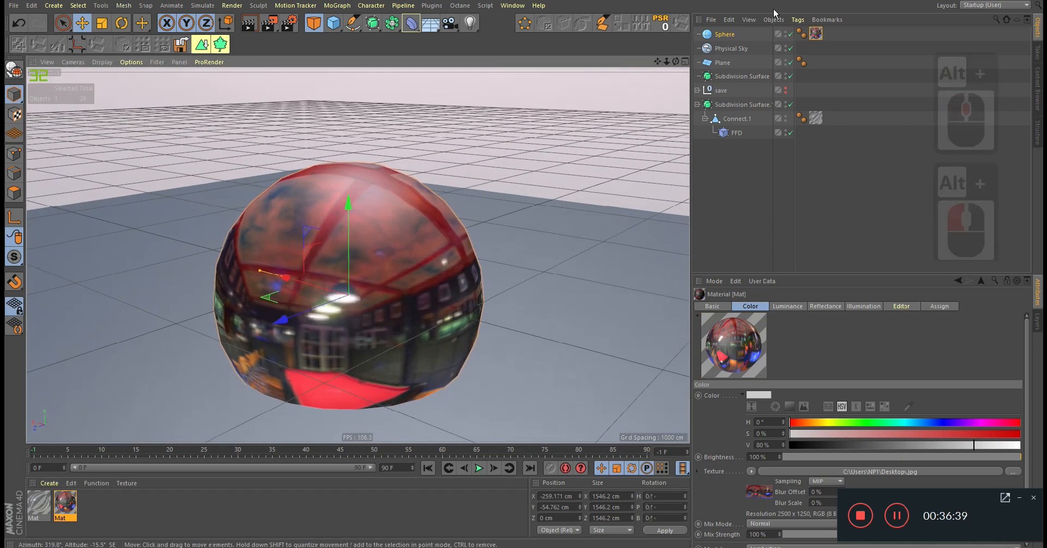
click(787, 34)
click(787, 34)
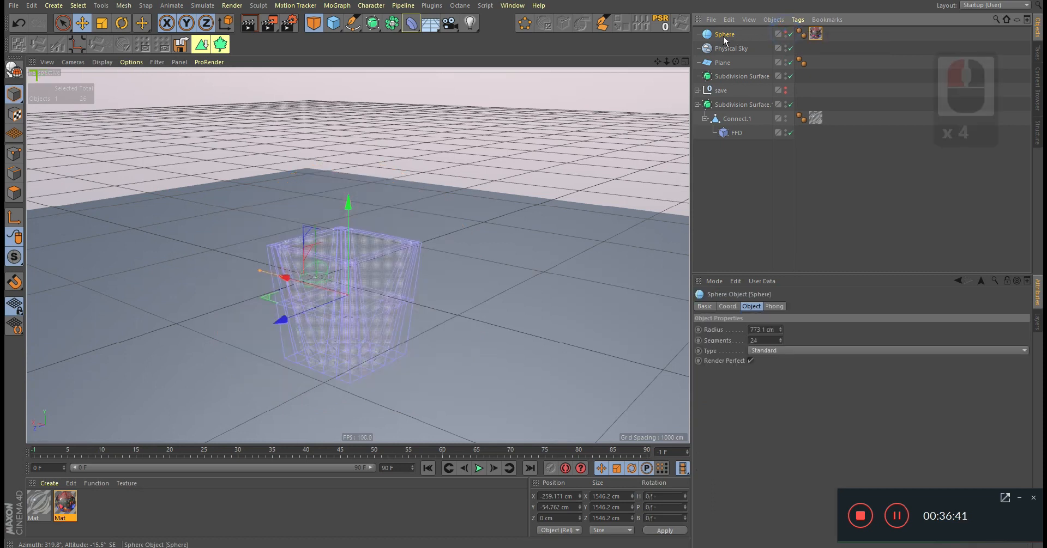
Add a Compositing tag to the sphere and disable Seen by Camera, Cast Shadows, Receive Shadows and Seen by AO.
right_click(726, 37)
mouse_move(768, 45)
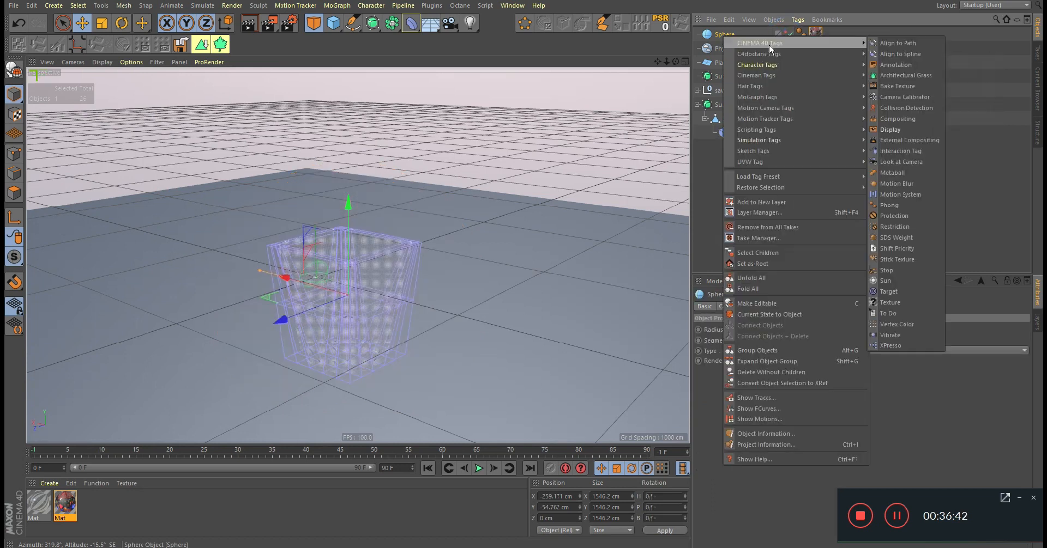
click(918, 119)
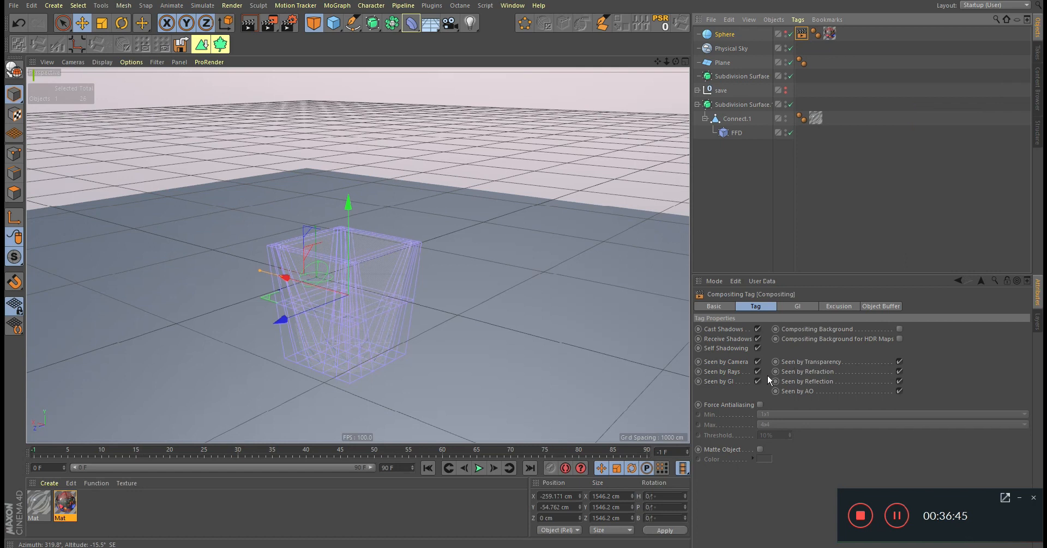
click(758, 362)
click(757, 329)
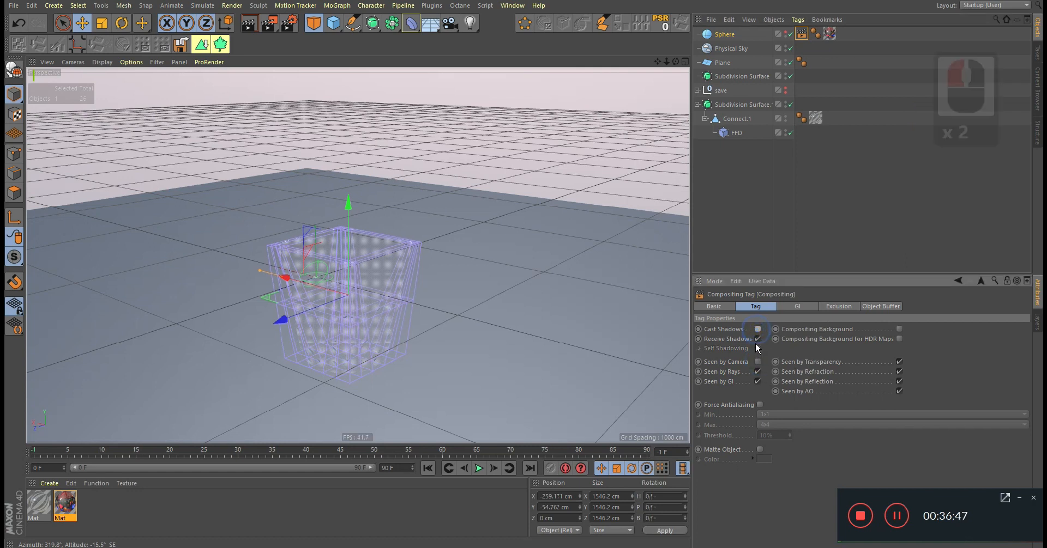
click(757, 339)
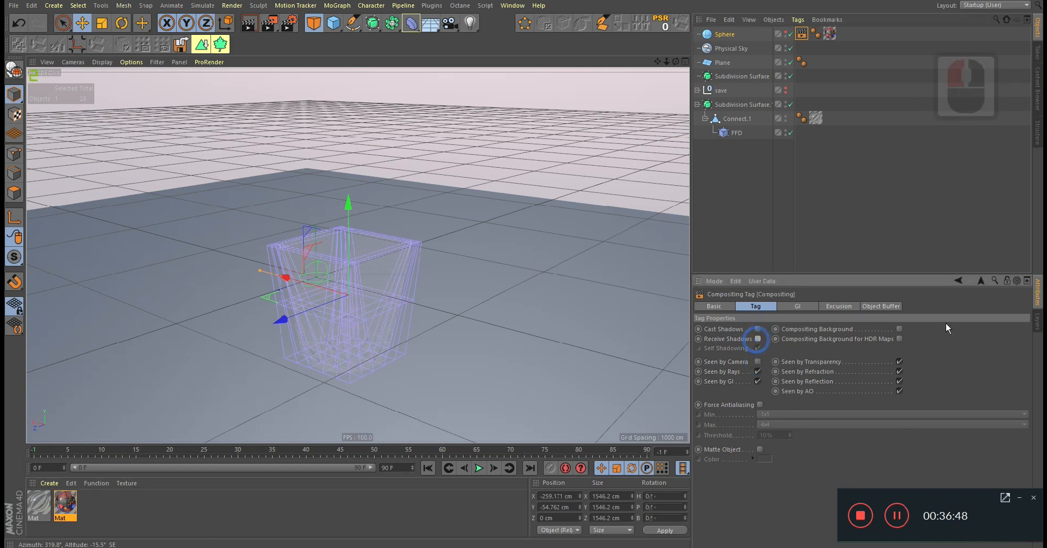
click(899, 392)
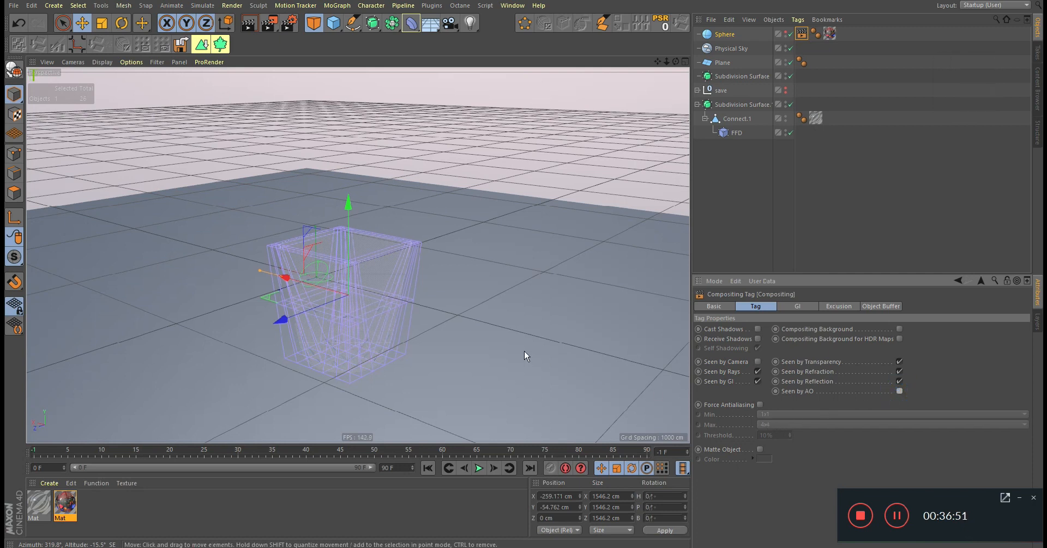
Create another material and darken its color to a V value of 14%.
scroll(367, 321, up, 3)
alt+middle_drag(366, 321, 369, 313)
mouse_move(369, 313)
alt+mouse_down()
mouse_move(362, 330)
mouse_move(378, 306)
alt+mouse_up()
double_click(271, 502)
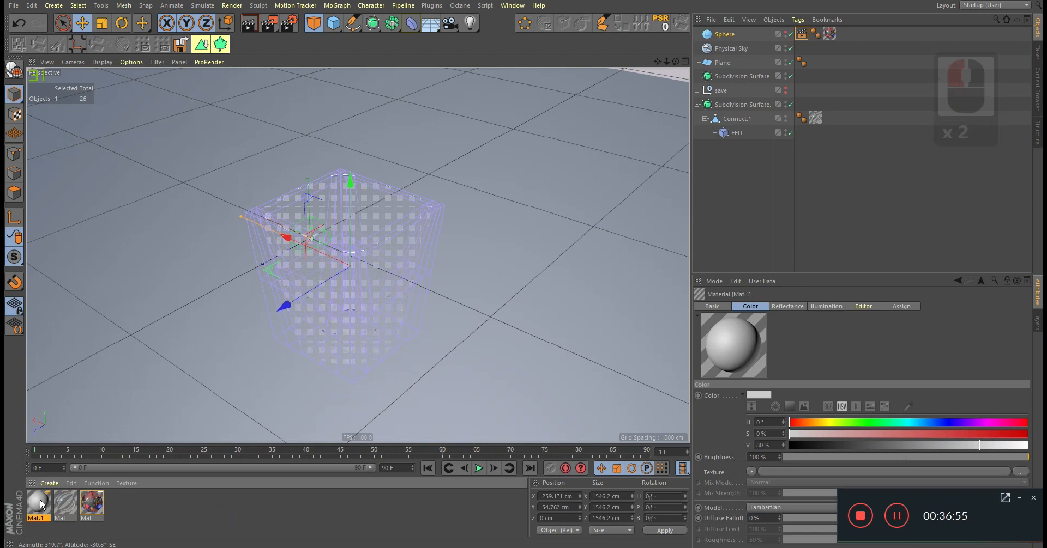
double_click(39, 503)
click(196, 174)
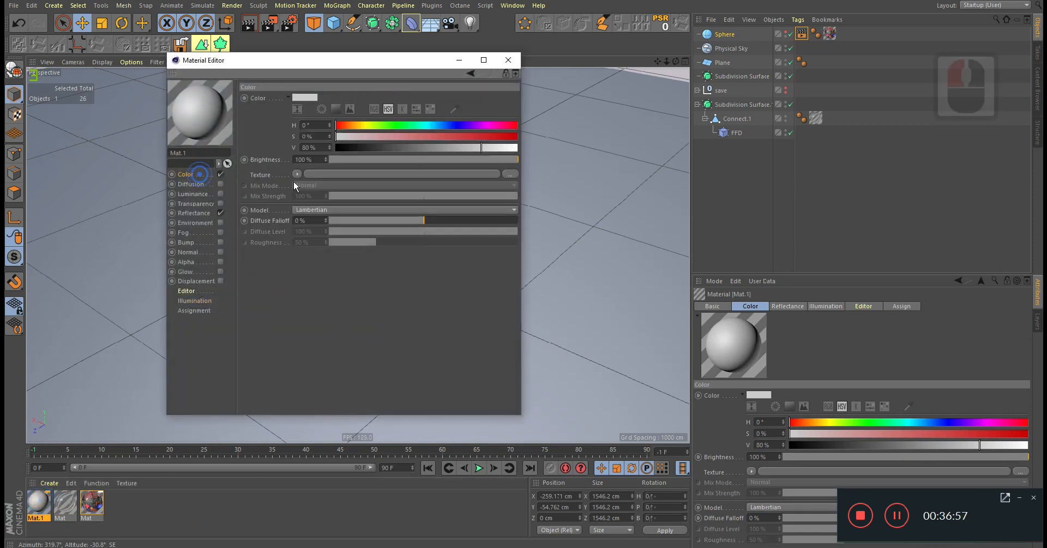
drag(394, 148, 360, 147)
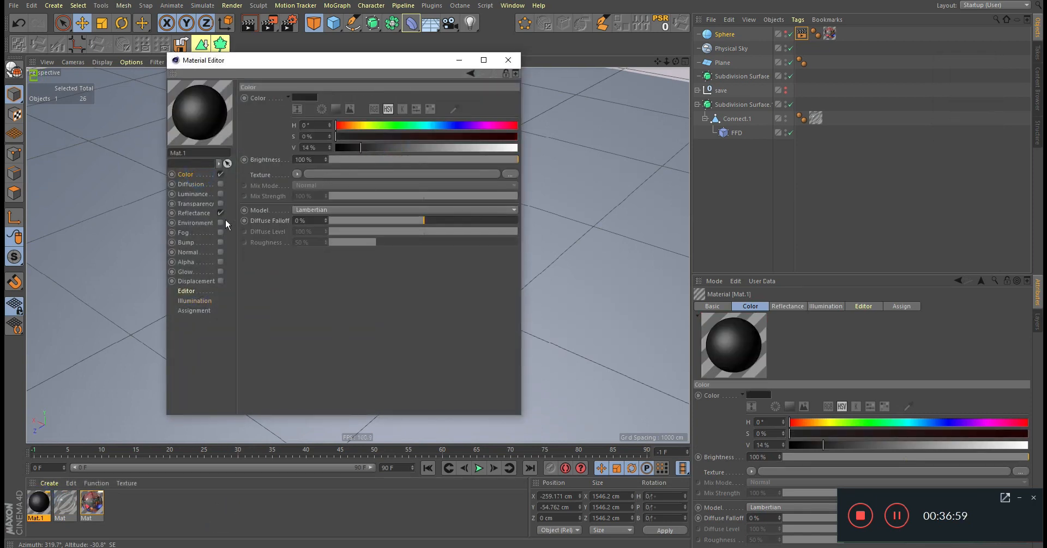
In the dark material's Default Specular layer, widen the highlight, adjust its inner width and lower the specular strength.
click(194, 213)
drag(404, 291, 363, 302)
drag(433, 277, 394, 288)
click(409, 269)
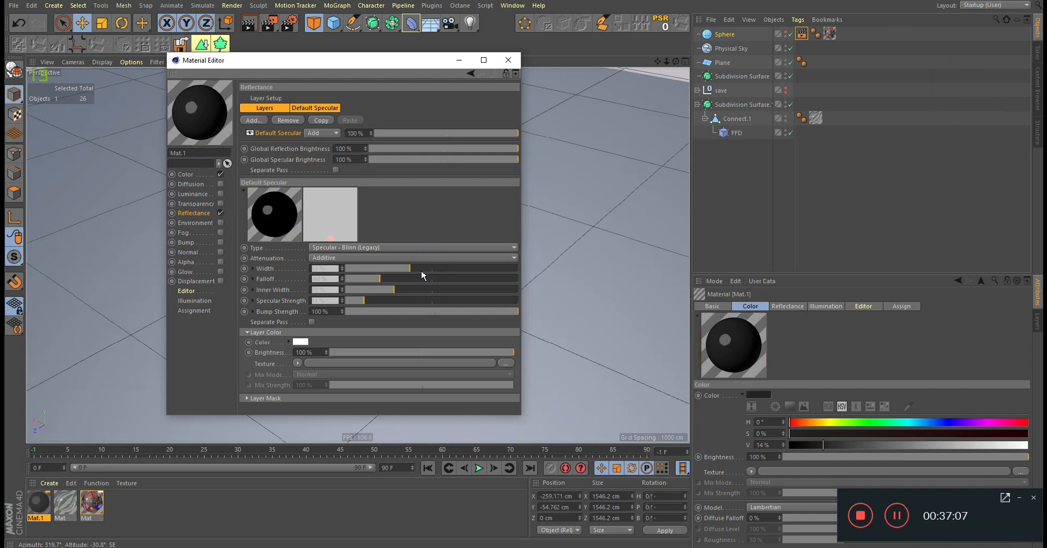
drag(468, 274, 496, 273)
drag(366, 301, 352, 302)
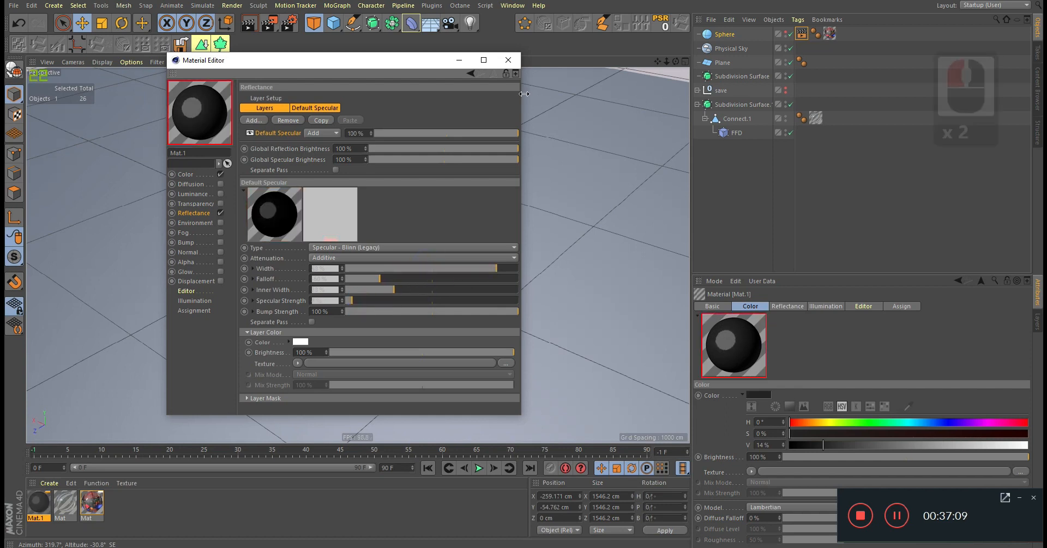
Close the material editor and apply the dark material to the floor plane.
click(510, 60)
drag(43, 503, 333, 395)
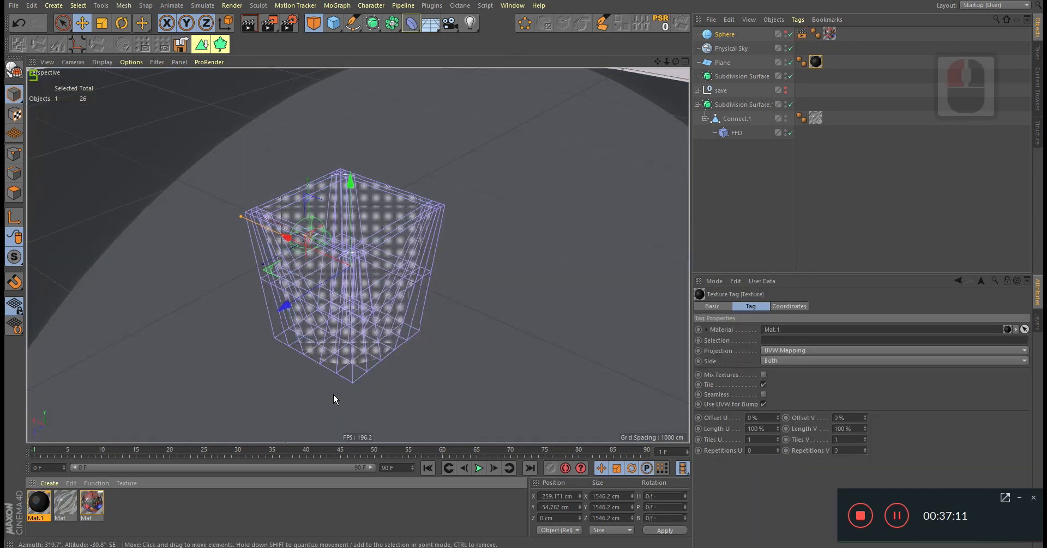
scroll(337, 302, up, 1)
alt+drag(355, 304, 382, 315)
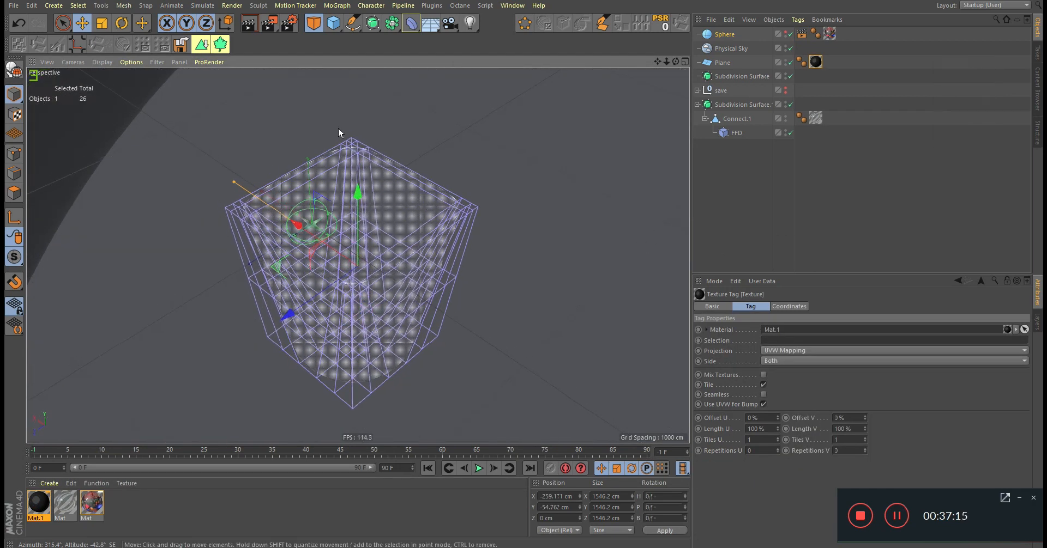
Open the glass material's Transparency channel and lower its color V value to 97%.
click(809, 245)
alt+drag(396, 252, 406, 223)
alt+drag(585, 222, 360, 327)
click(72, 505)
double_click(73, 505)
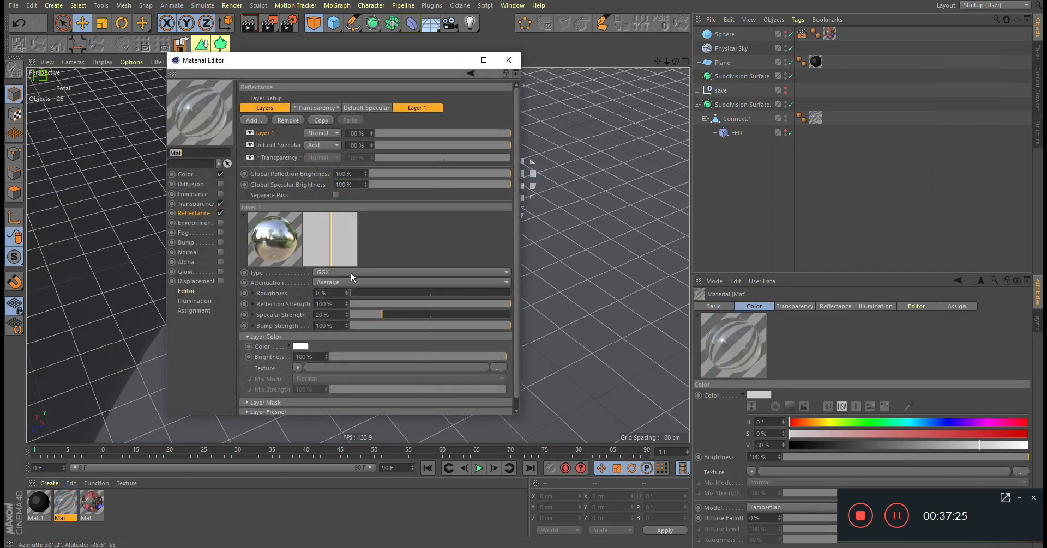
click(202, 203)
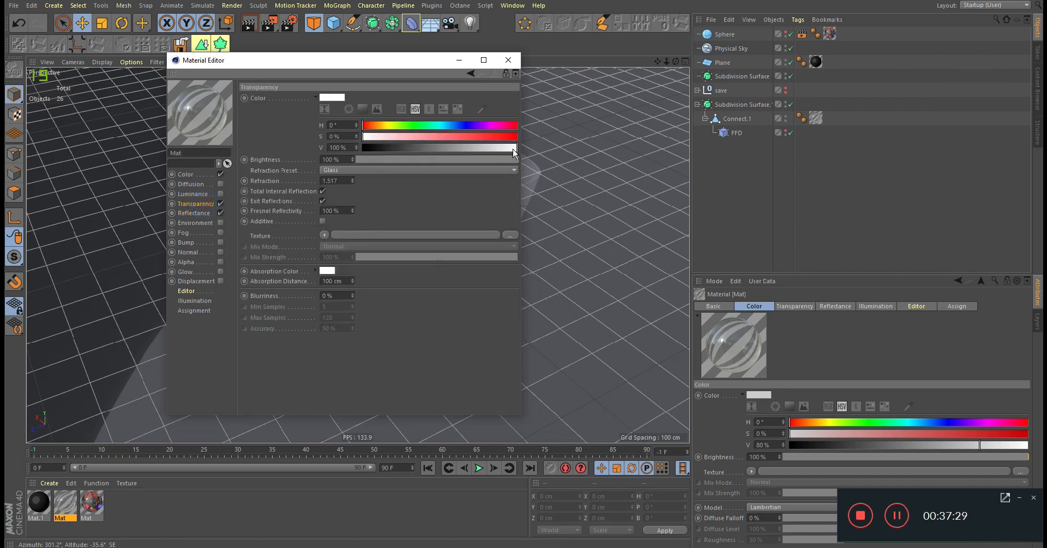
drag(516, 148, 513, 149)
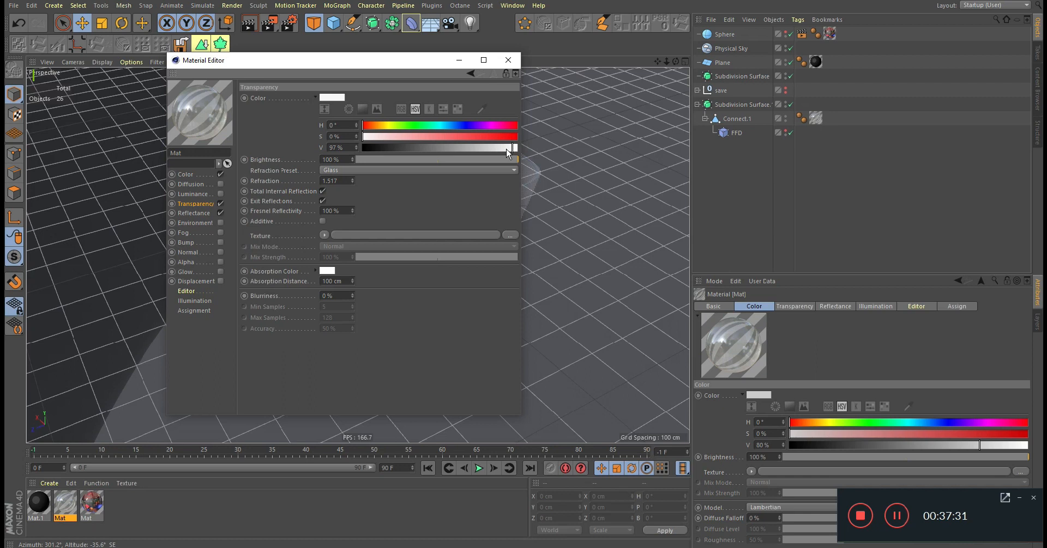
In the glass Reflectance, set Layer 1 to 37% and Default Specular to 48% strength, 36% inner width and -25% falloff.
click(197, 213)
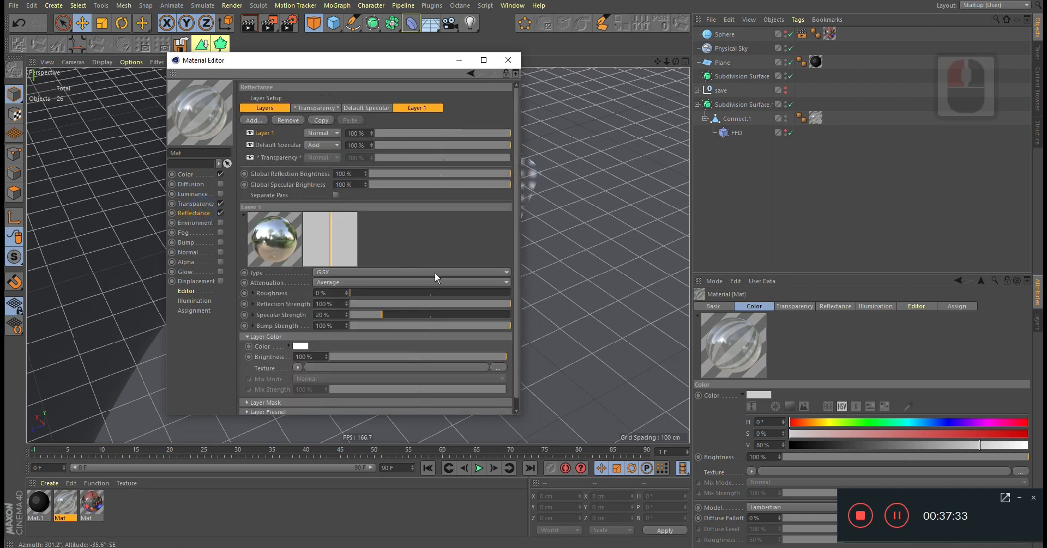
click(445, 134)
drag(412, 138, 425, 136)
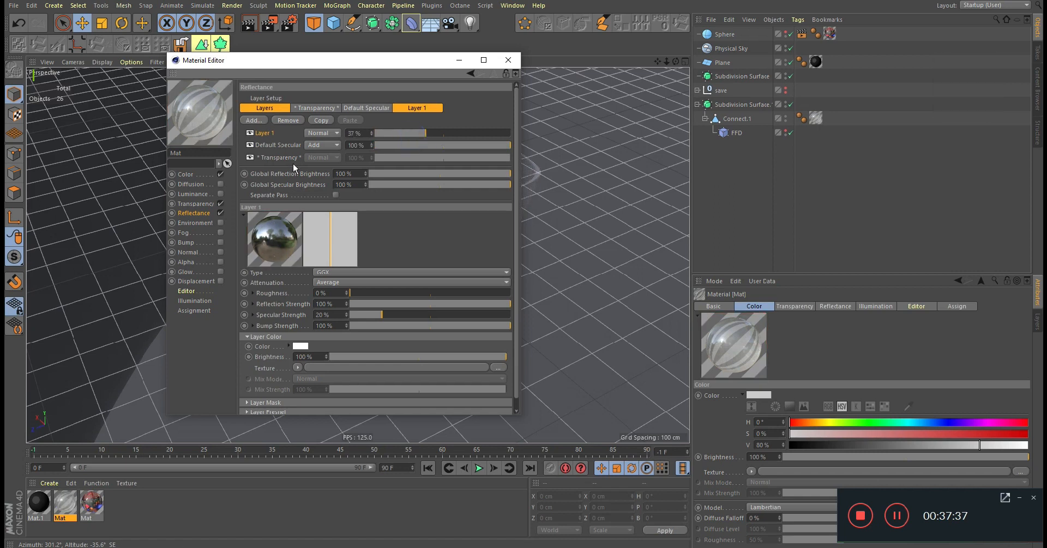
click(278, 145)
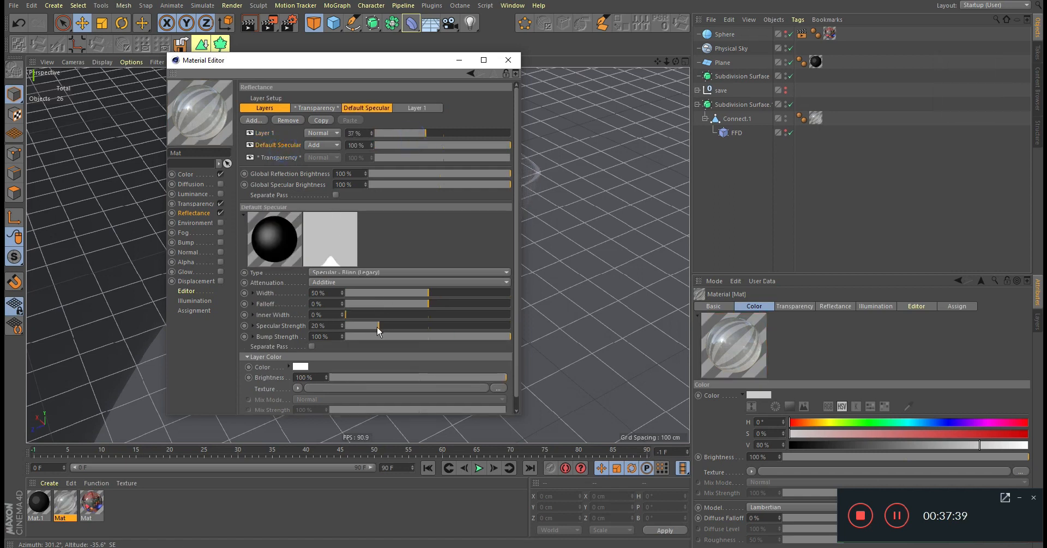
drag(377, 327, 425, 327)
drag(363, 313, 388, 308)
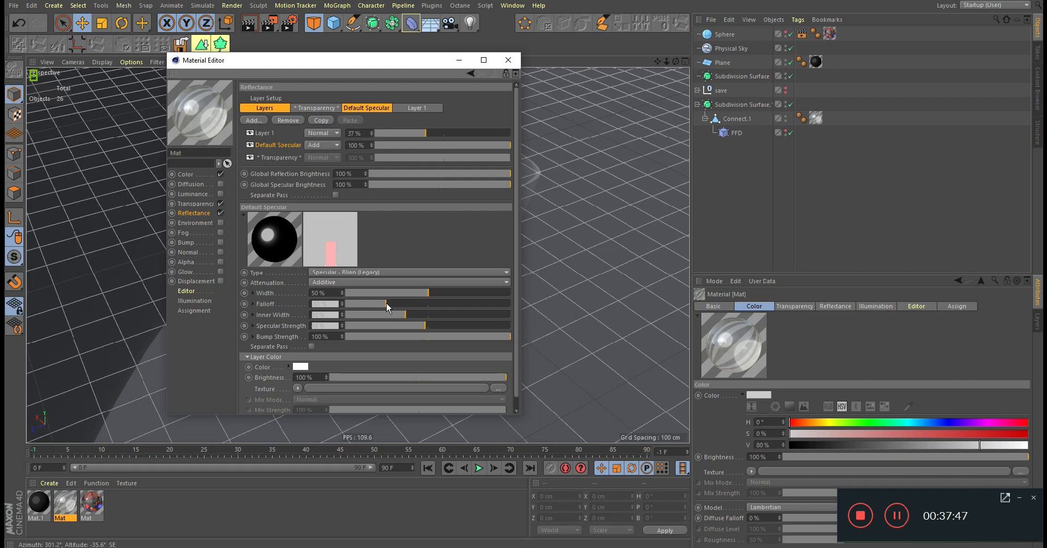
drag(410, 305, 407, 305)
Close the material editor and render a preview of the glass from a lower viewing angle.
click(506, 66)
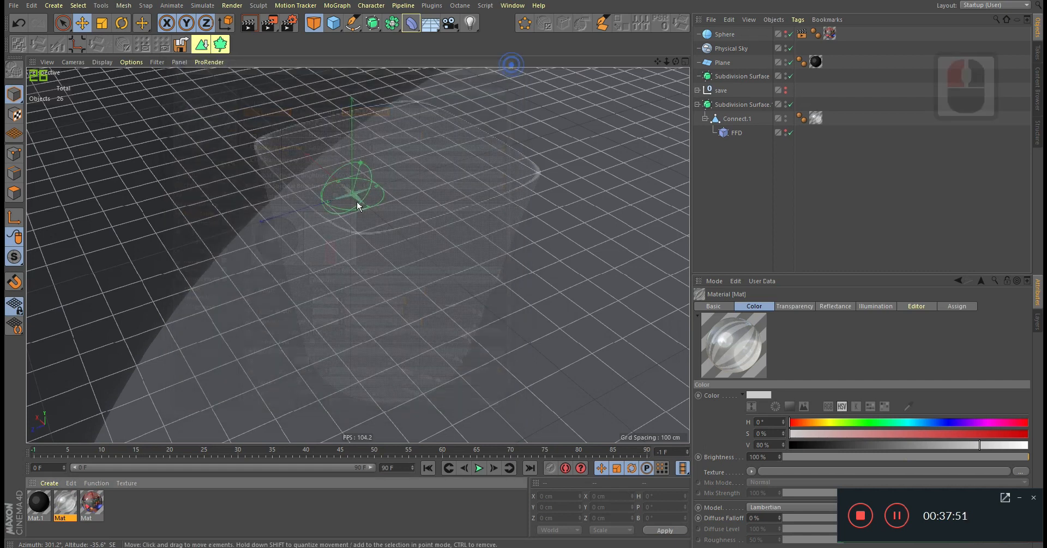
alt+drag(443, 214, 402, 236)
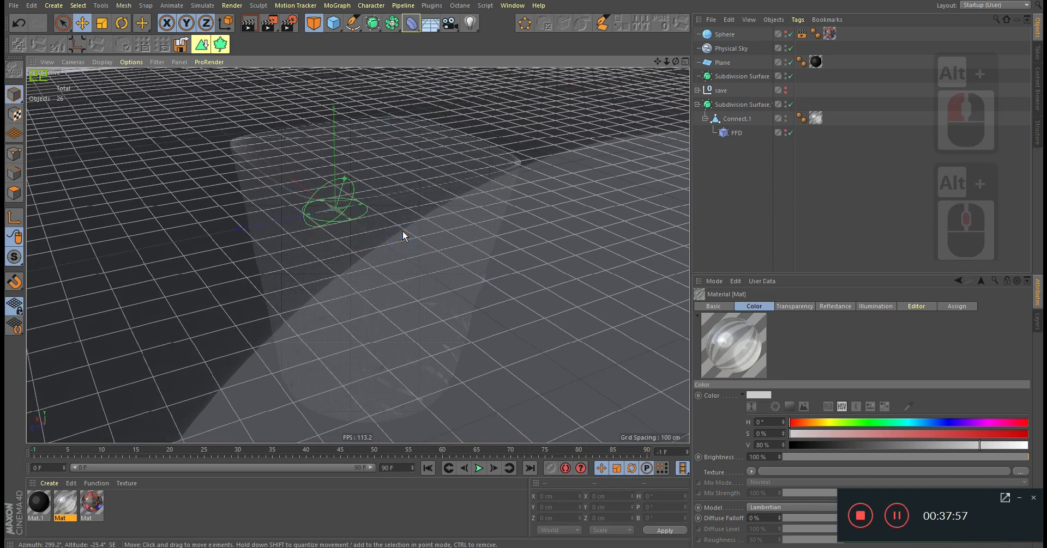
click(253, 23)
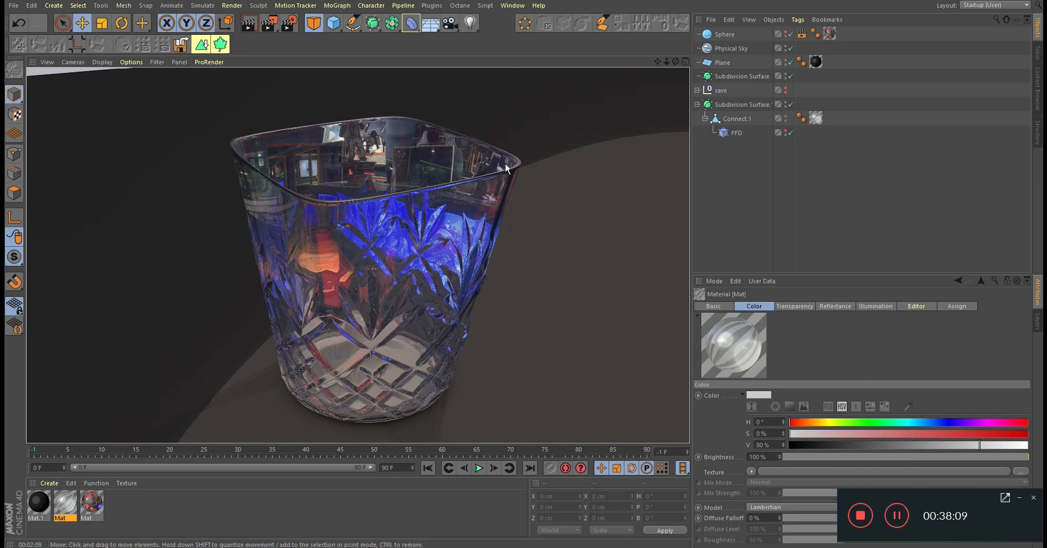
Lighten the floor material's color to a V value of 90%.
double_click(47, 503)
double_click(206, 173)
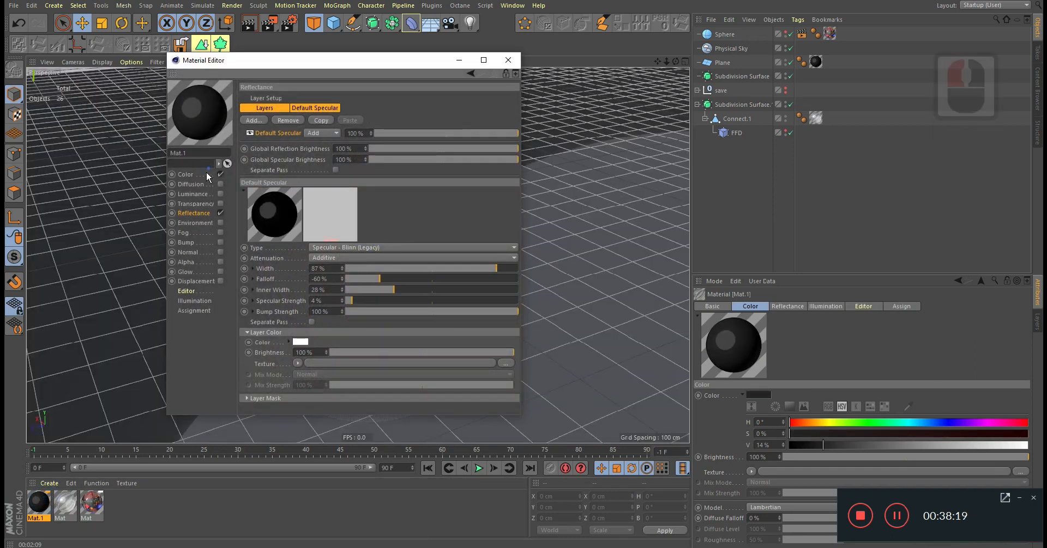
drag(360, 148, 498, 148)
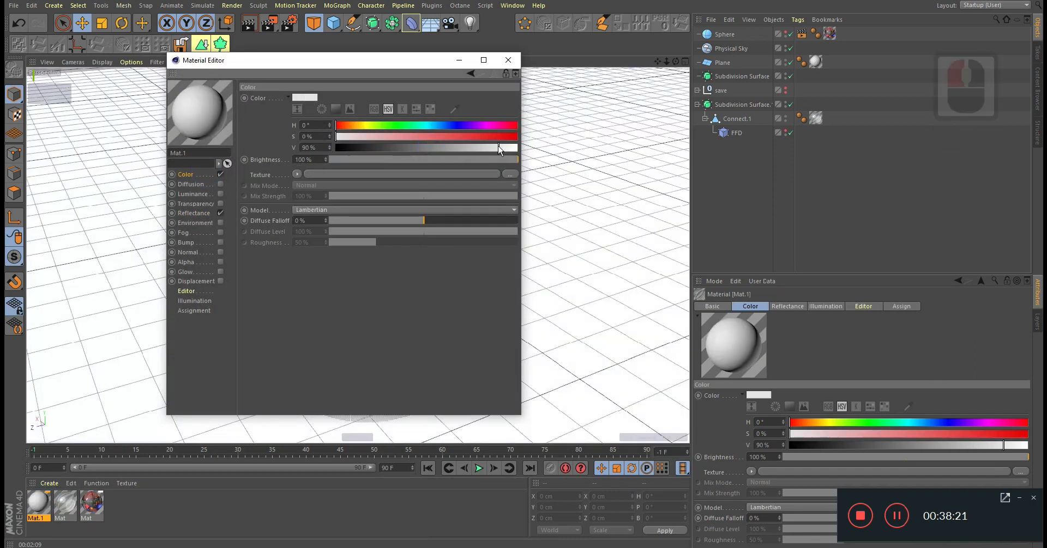
click(508, 61)
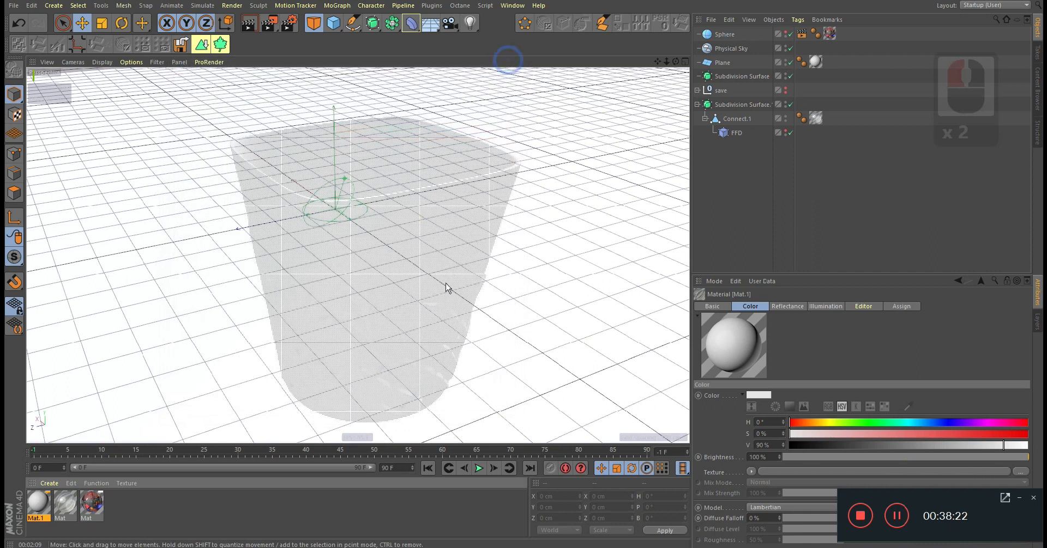
Scale up the floor plane to about 104,974 cm in X and Z.
click(215, 299)
key(t)
click(199, 297)
drag(200, 298, 291, 257)
alt+drag(439, 229, 439, 236)
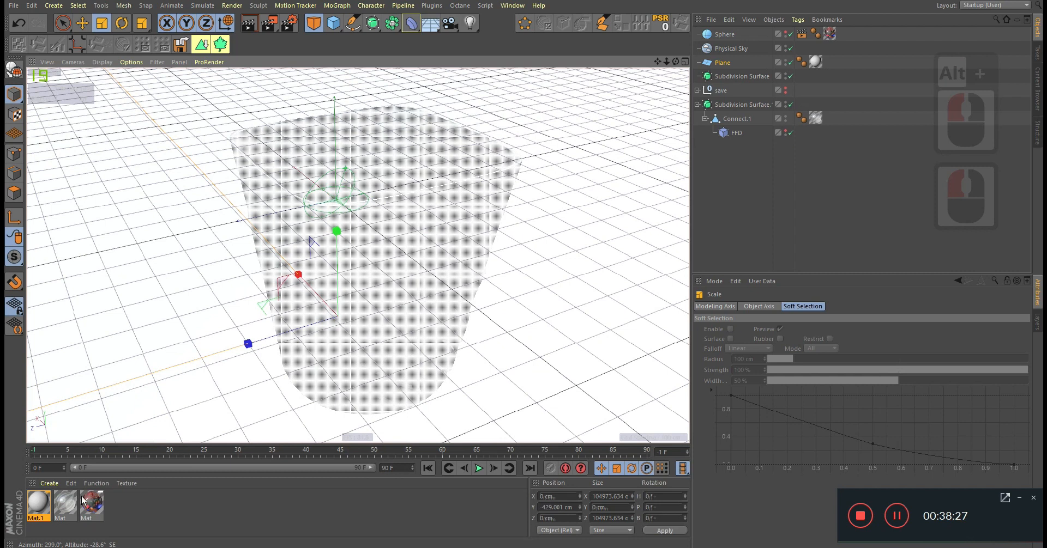
Reopen the glass material and reduce Layer 1 of its Reflectance to 24%.
double_click(65, 505)
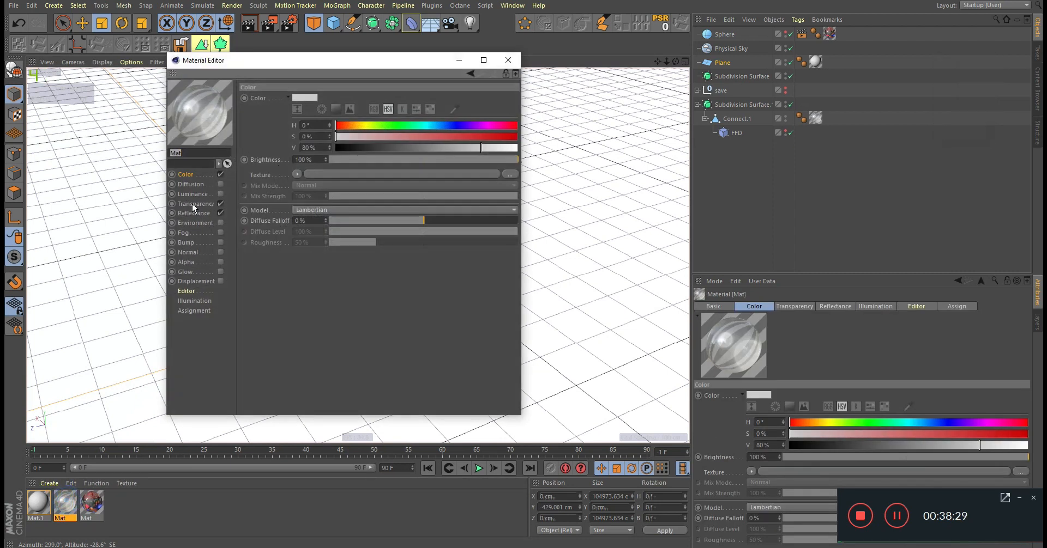
click(193, 205)
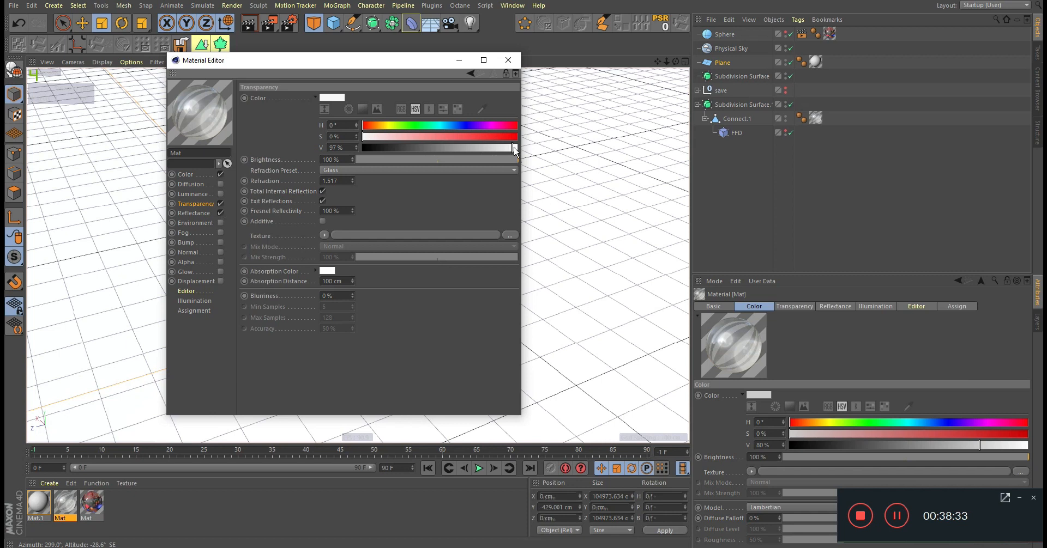
click(194, 213)
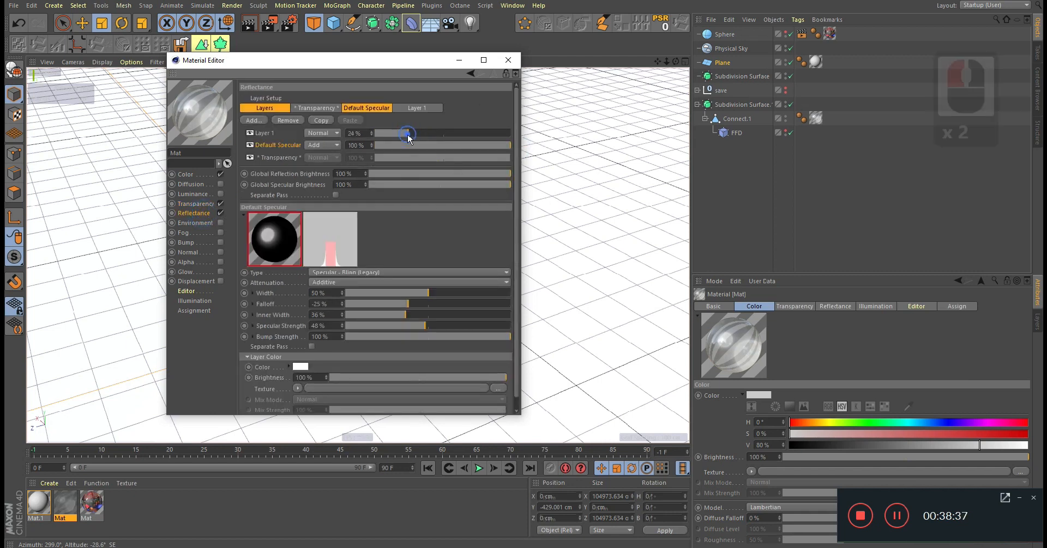
click(507, 60)
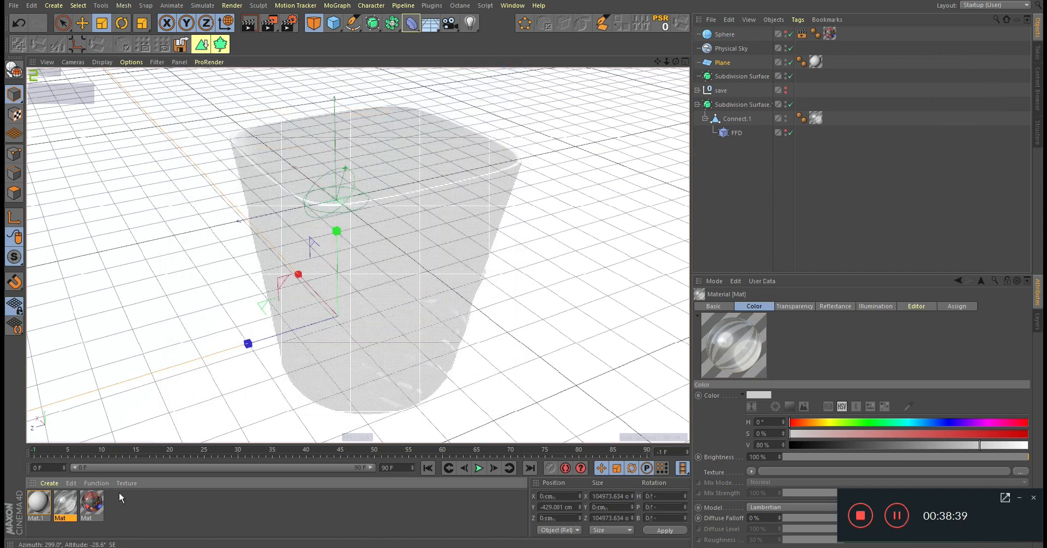
Wrap the HDRI material's Luminance texture in a Filter shader and lower its saturation to about -53%.
double_click(91, 505)
drag(267, 72, 516, 161)
click(443, 284)
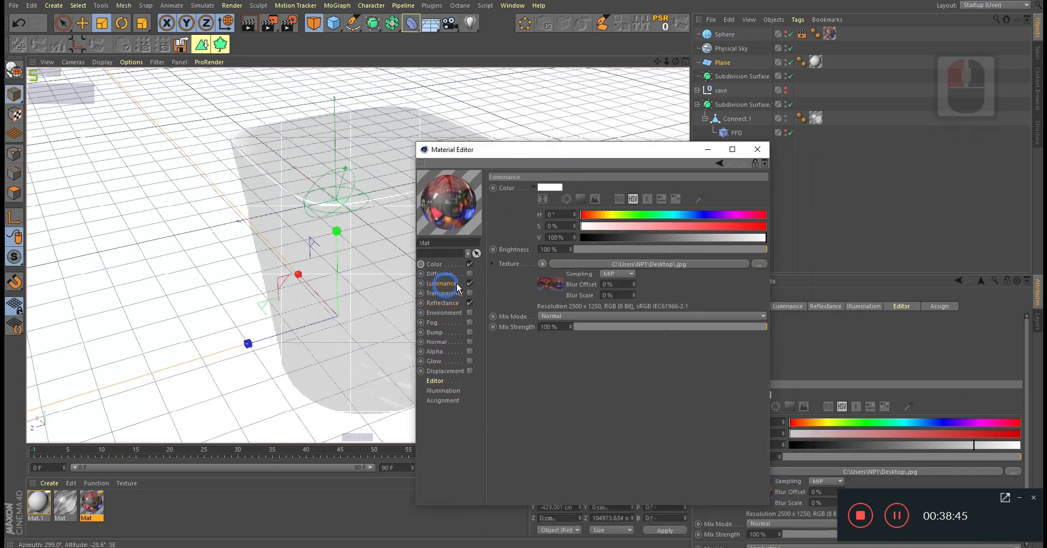
click(543, 262)
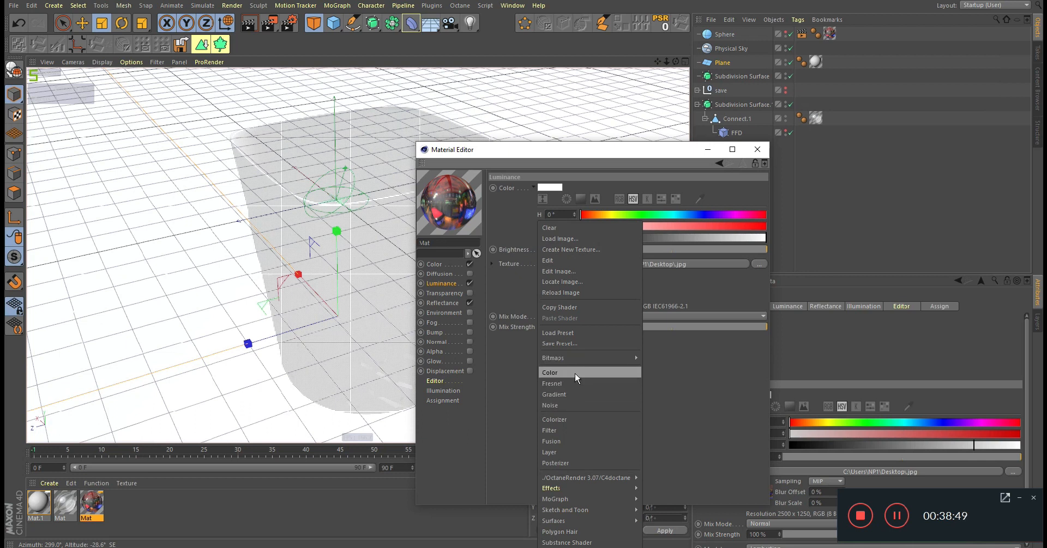
click(569, 432)
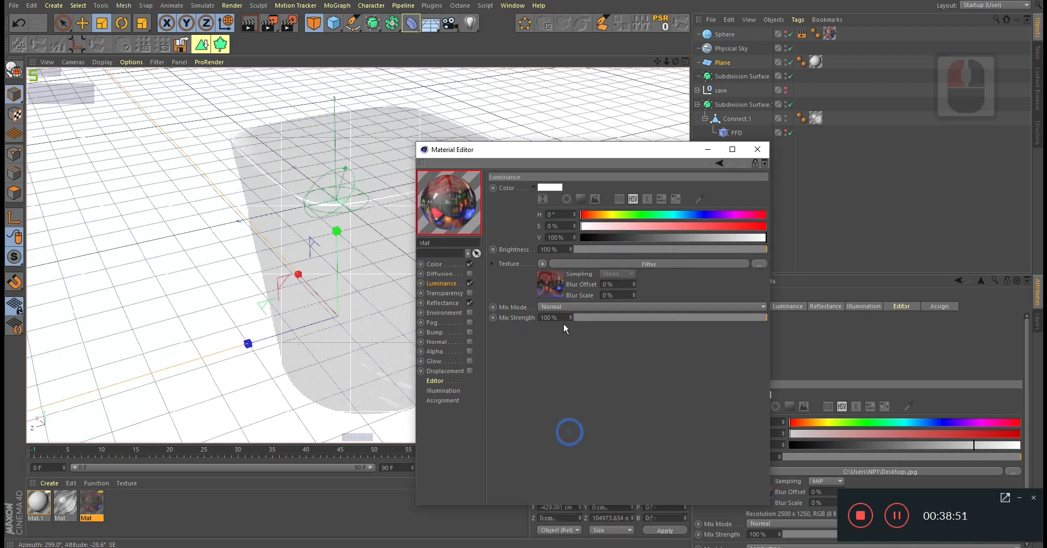
drag(674, 330, 626, 333)
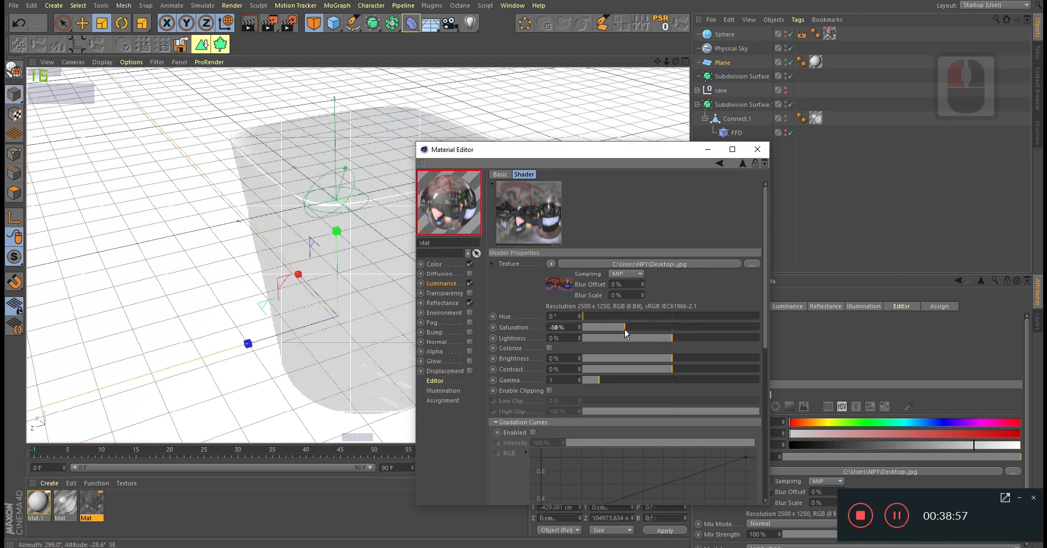
Use the same Filter shader as the HDRI material's Color texture and render a preview of the view.
click(440, 283)
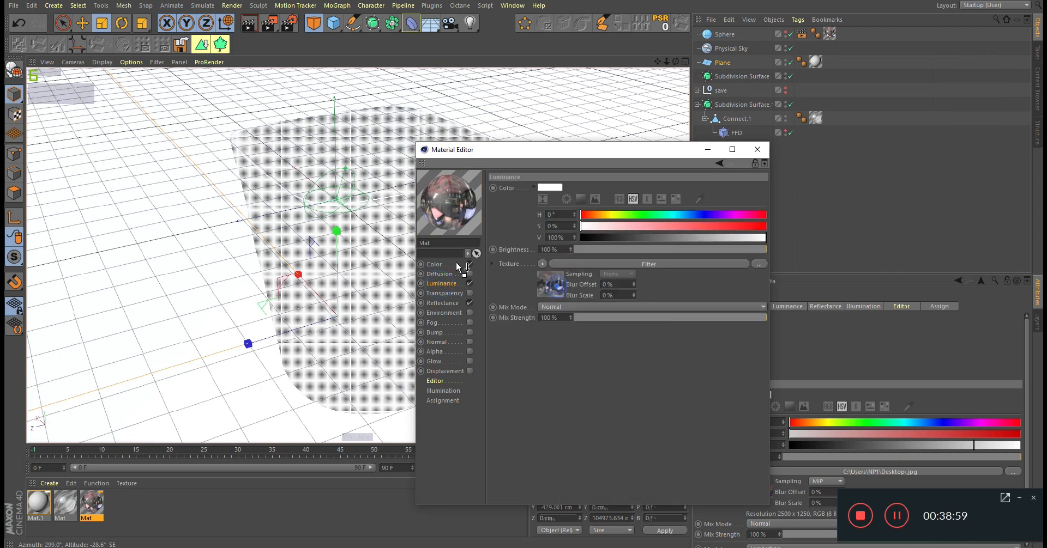
click(469, 264)
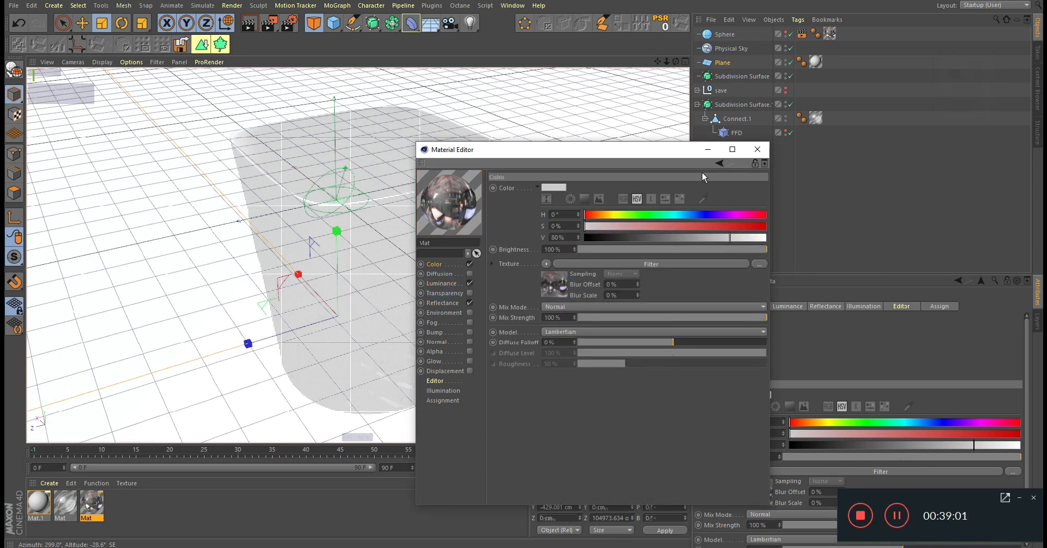
click(757, 149)
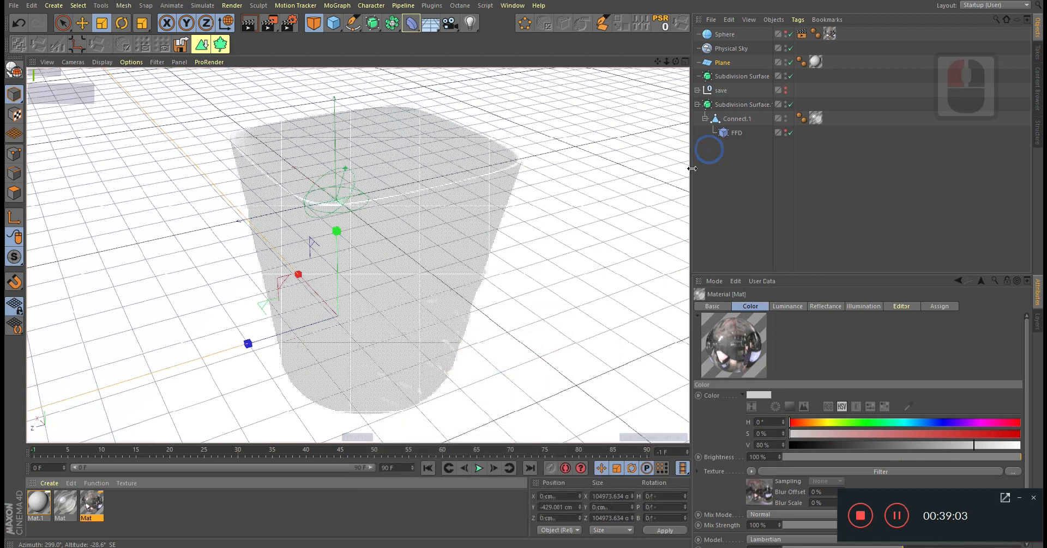
click(256, 22)
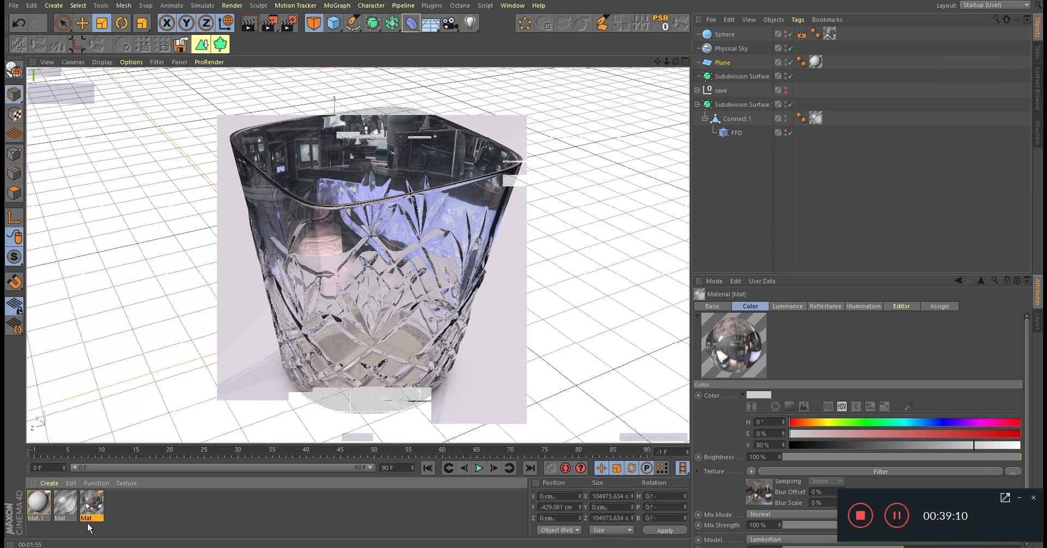
Reduce Layer 1 of the glass material's Reflectance to 2% and preview the glass again.
double_click(90, 505)
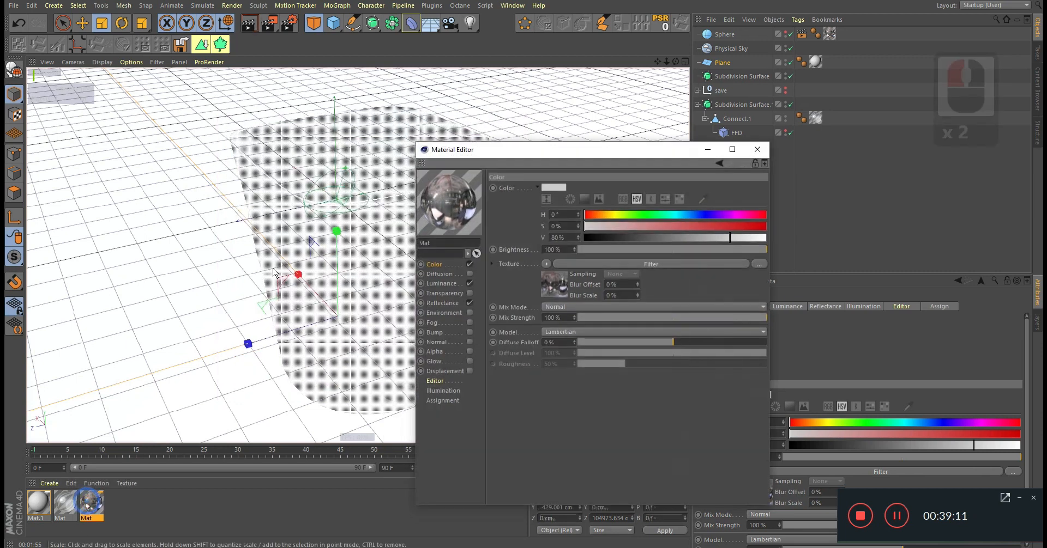
click(444, 303)
click(69, 507)
click(627, 223)
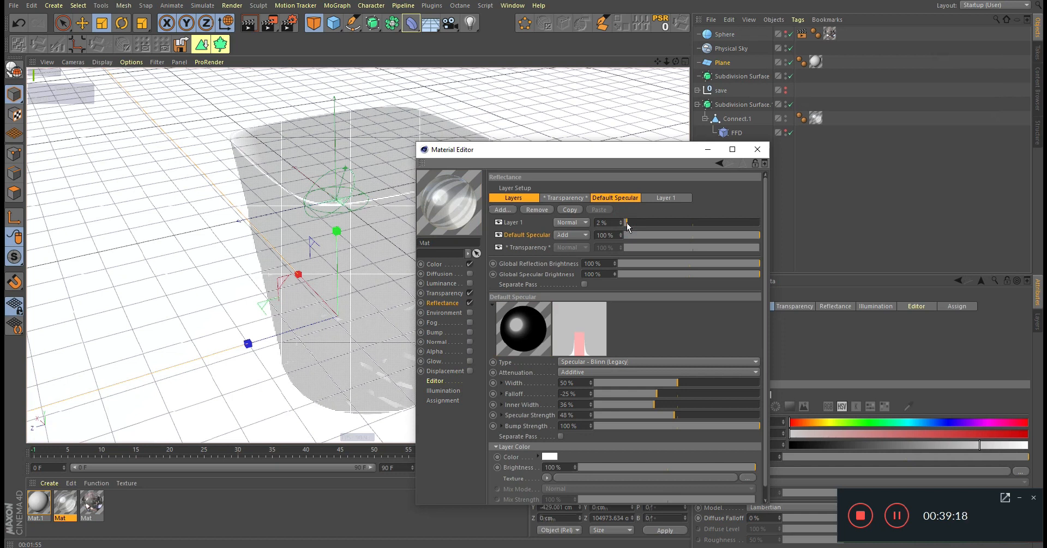
drag(639, 153, 966, 207)
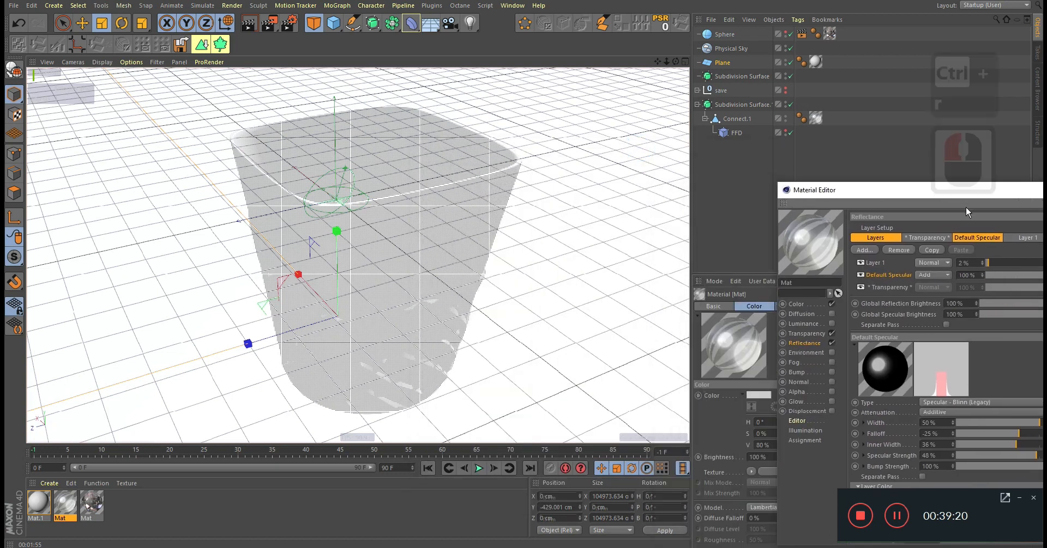
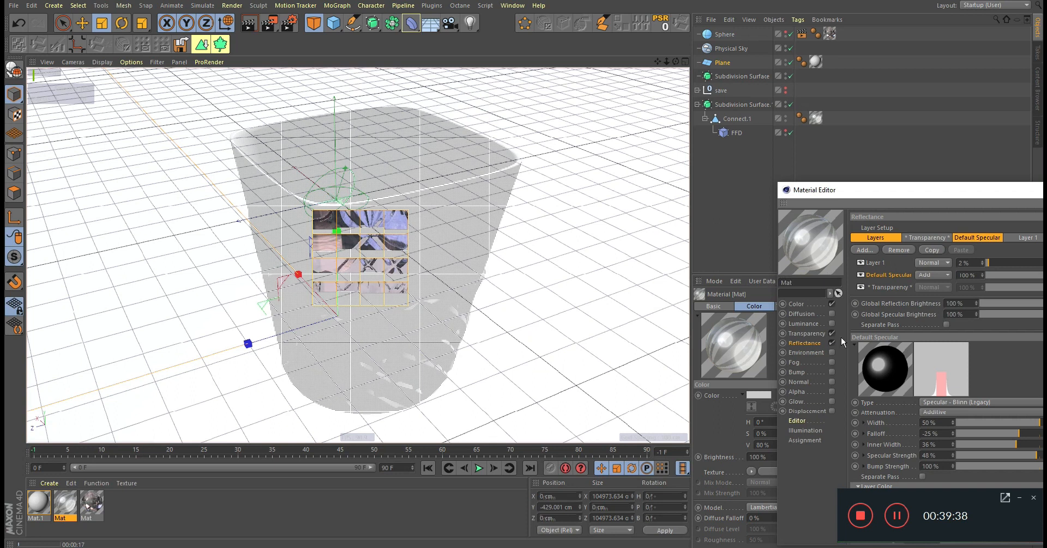
Show the reflection sphere in the viewport and scale it up to a radius of about 1894 cm.
click(723, 36)
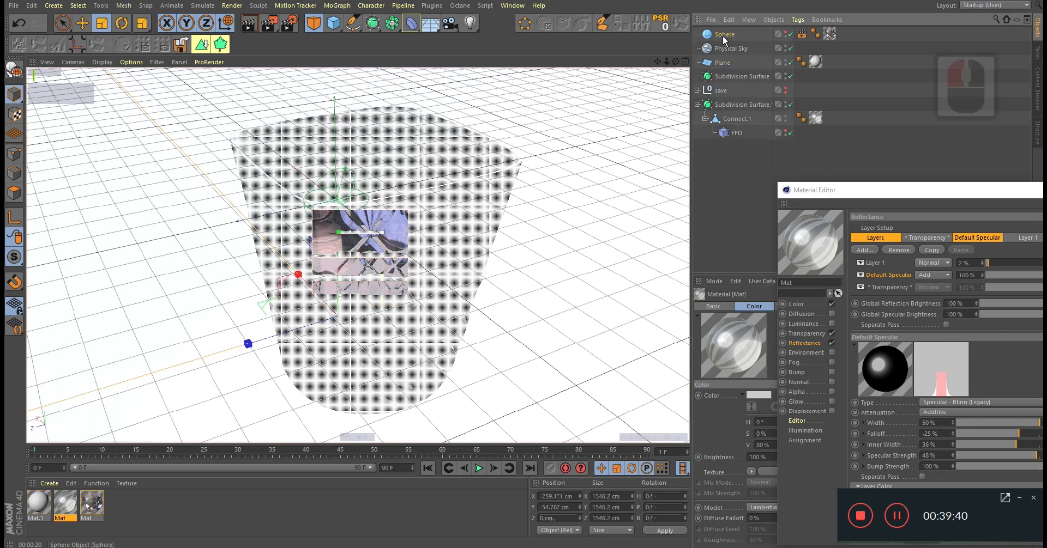
click(784, 31)
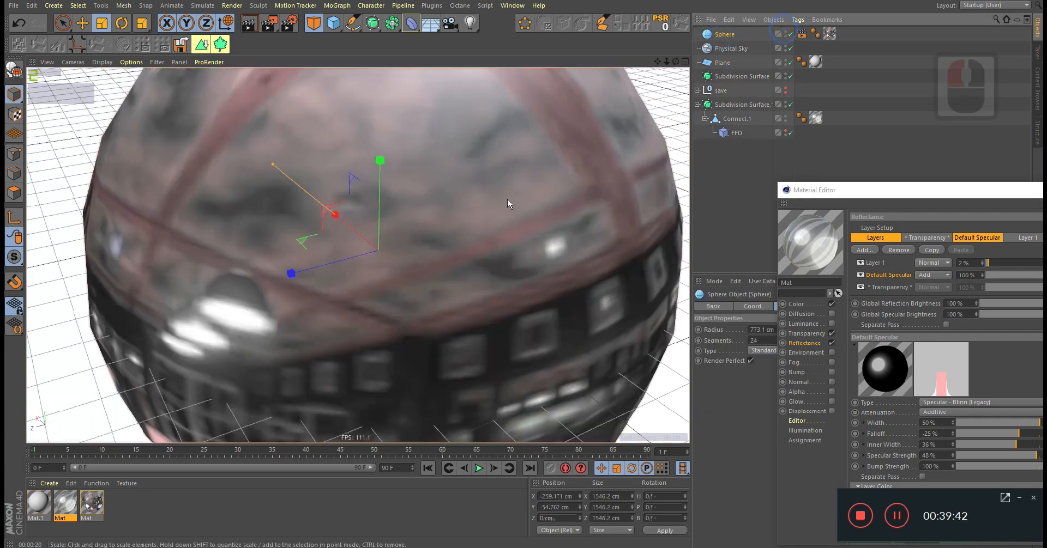
key(t)
drag(468, 217, 793, 225)
click(834, 208)
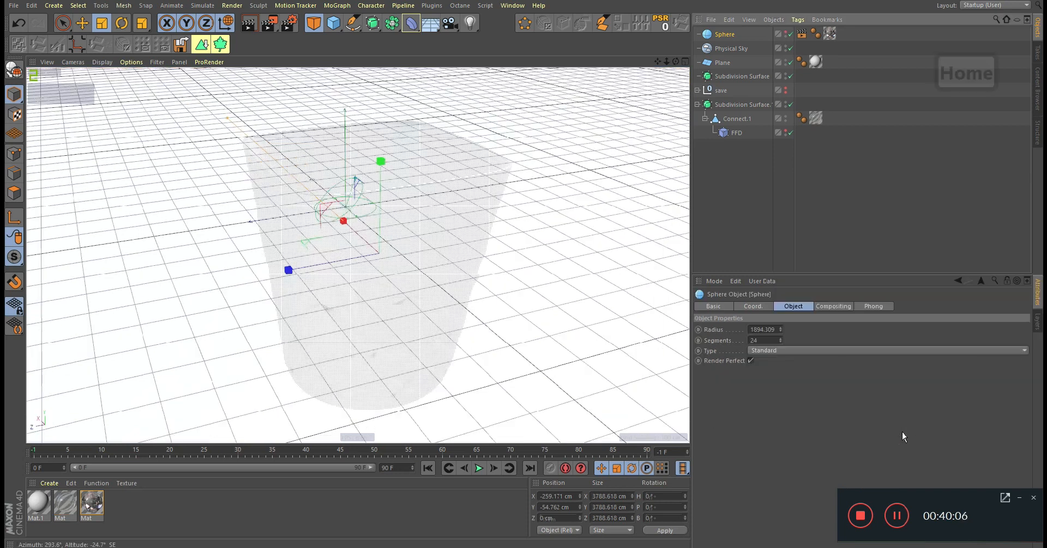
Delete the Physical Sky from the scene.
alt+drag(489, 442, 414, 264)
click(497, 103)
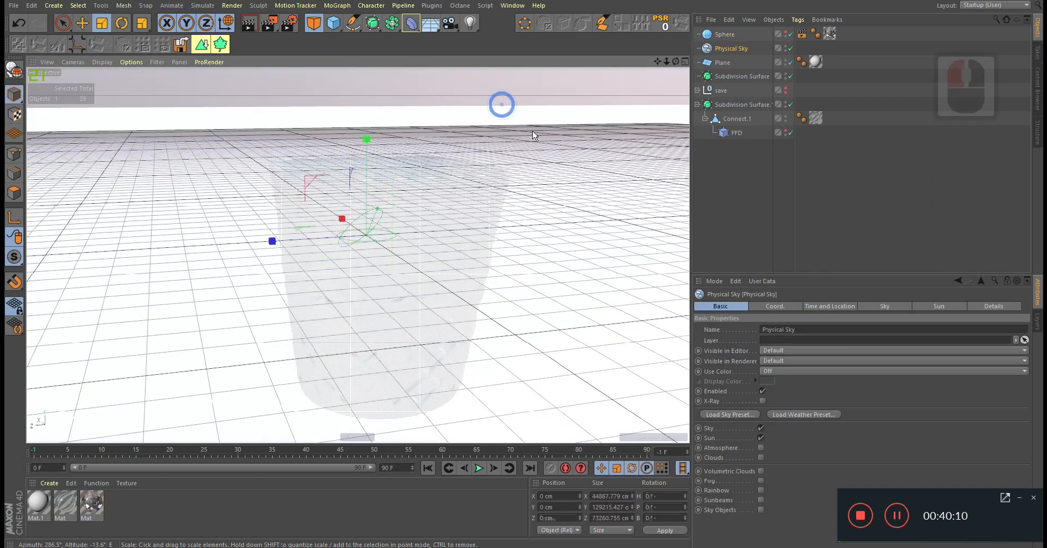
click(736, 48)
key(Delete)
alt+drag(518, 222, 406, 237)
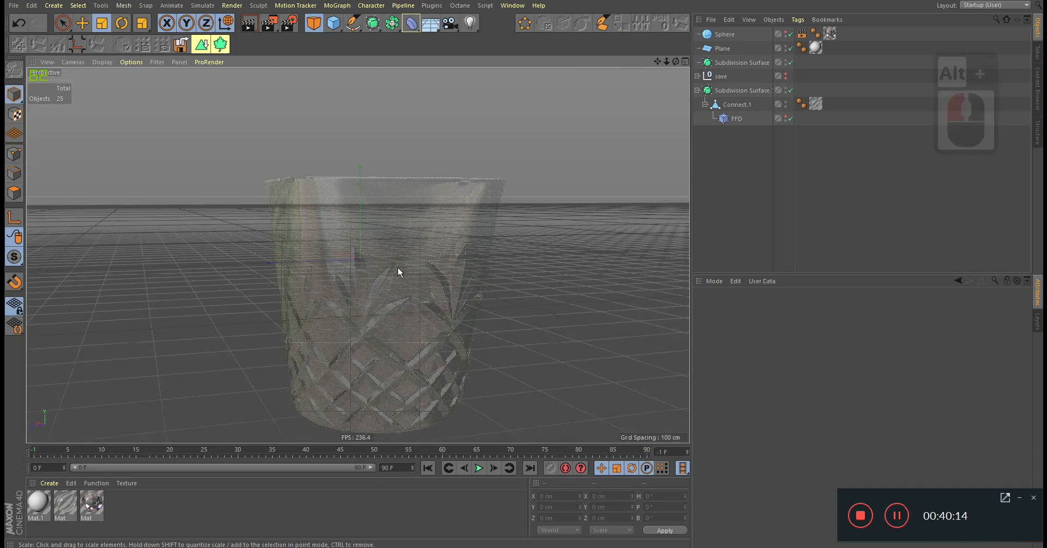
Frame the glass from just above floor level in the perspective view and render a preview region of its cut pattern.
alt+middle_drag(398, 271, 404, 235)
alt+drag(405, 236, 402, 246)
alt+right_drag(401, 247, 401, 259)
alt+drag(404, 252, 387, 261)
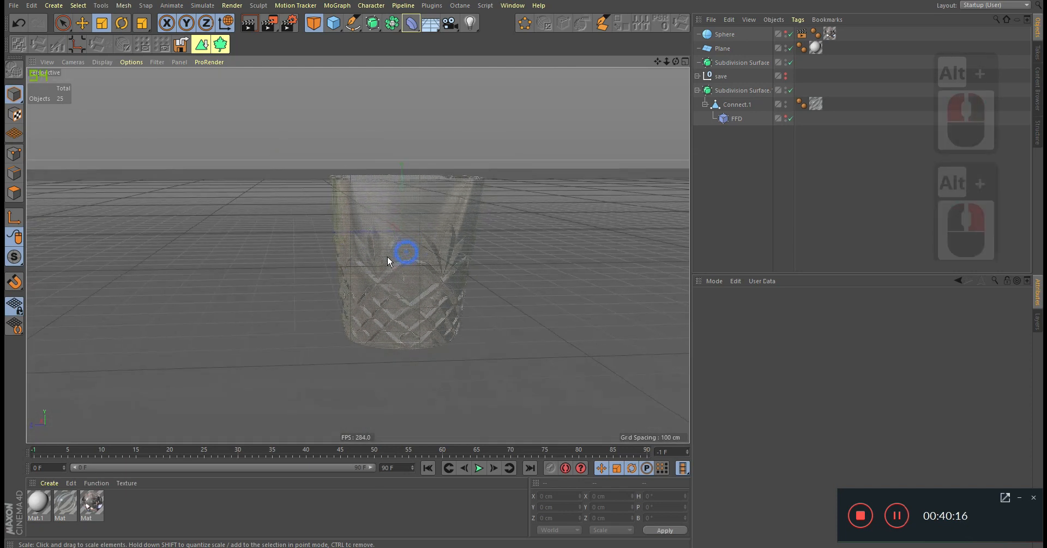
alt+middle_drag(388, 261, 365, 261)
alt+drag(364, 256, 362, 251)
alt+right_drag(361, 251, 360, 256)
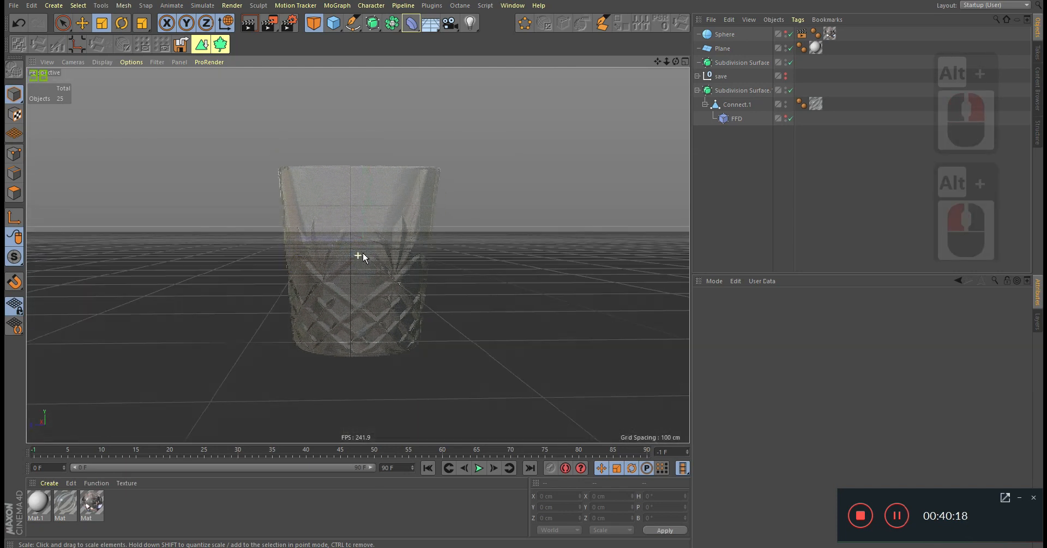
middle_click(361, 256)
alt+right_drag(312, 351, 313, 350)
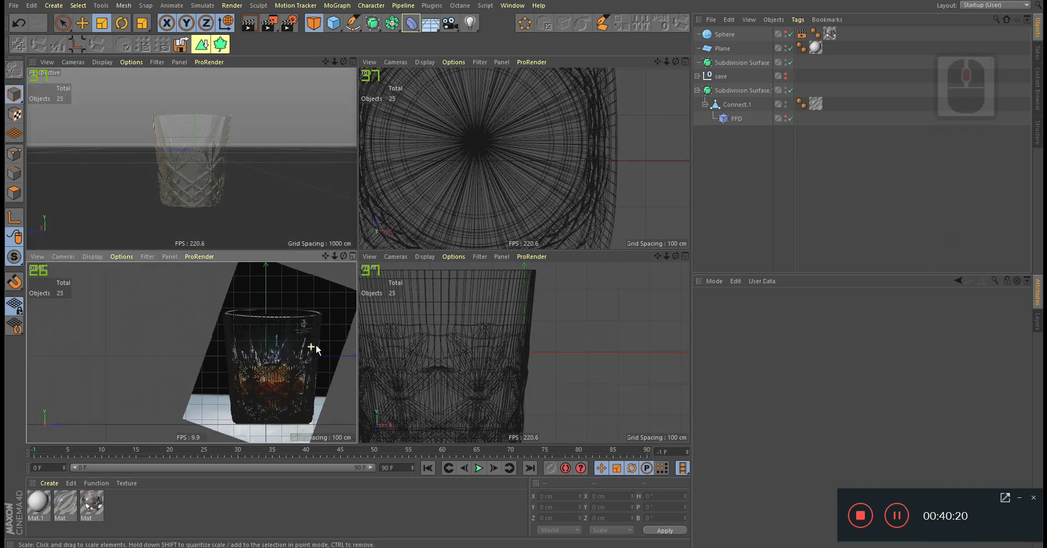
middle_click(232, 173)
alt+right_drag(395, 264, 411, 266)
alt+middle_drag(332, 293, 332, 281)
alt+drag(347, 269, 348, 272)
key(ctrl+r)
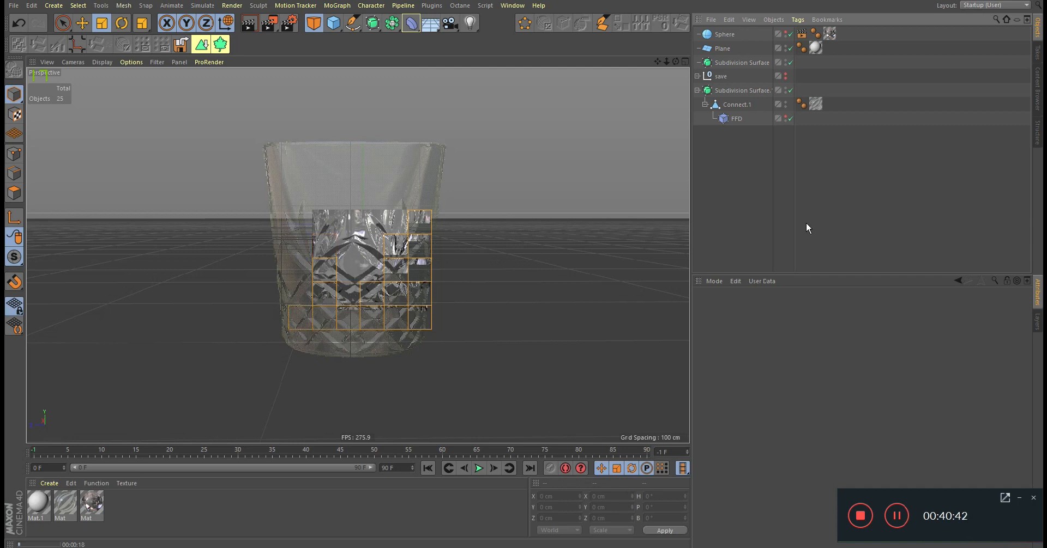
middle_click(447, 208)
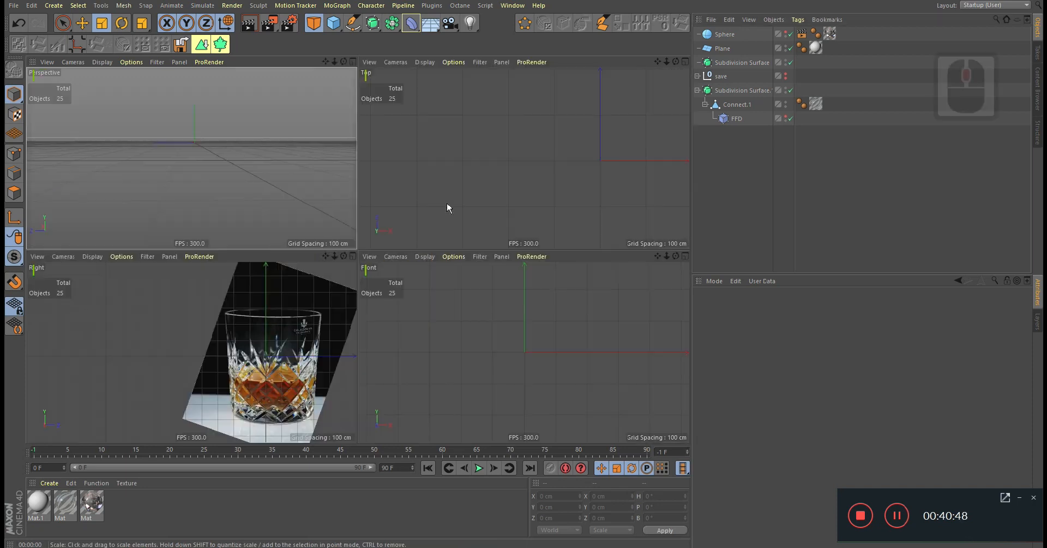
middle_click(246, 166)
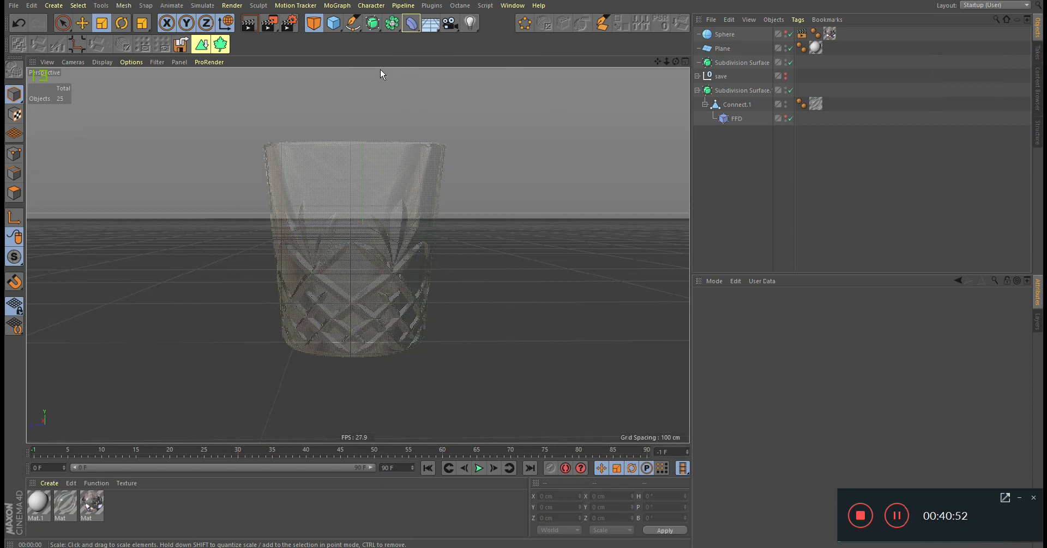
Make the floor plane editable and loop-select a polygon strip behind the glass, with Stop at Boundary Edges on and Select Boundary Loop off.
click(574, 265)
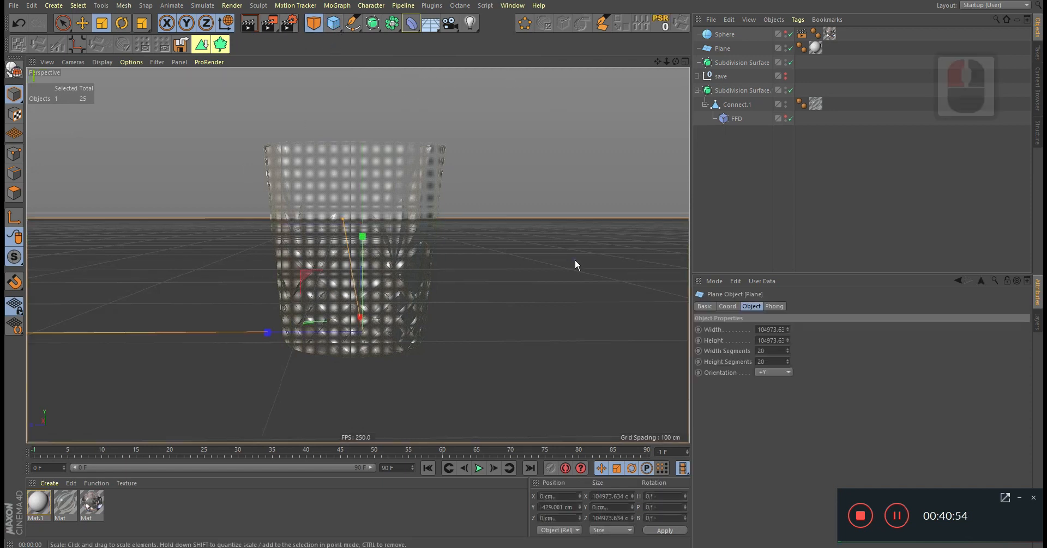
key(c)
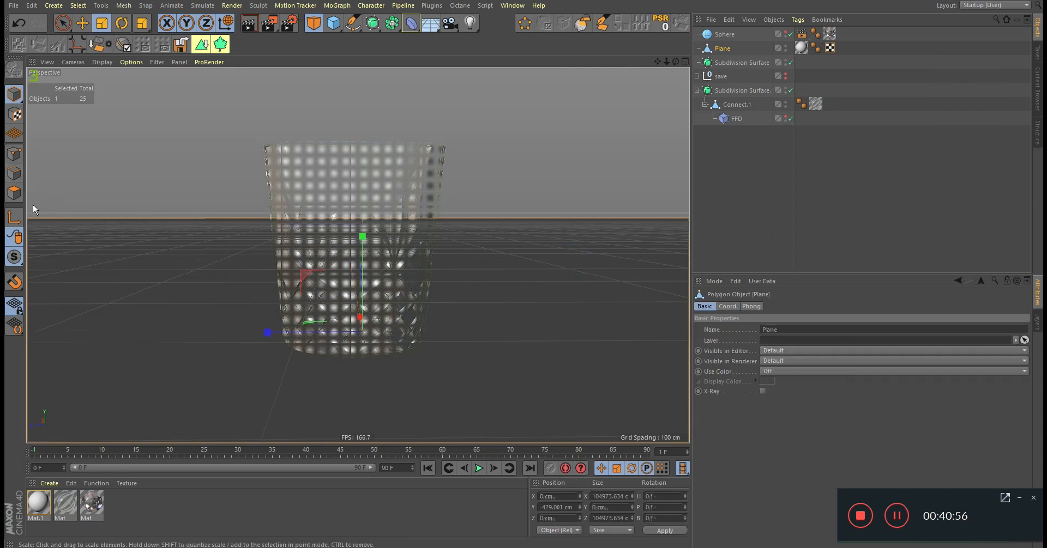
click(14, 173)
key(u)
key(l)
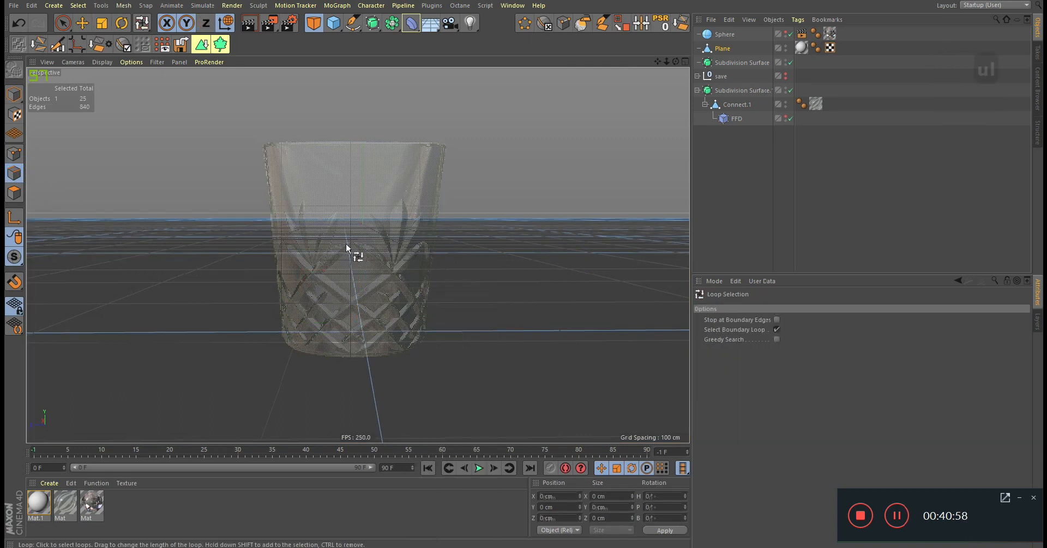
click(776, 330)
click(776, 320)
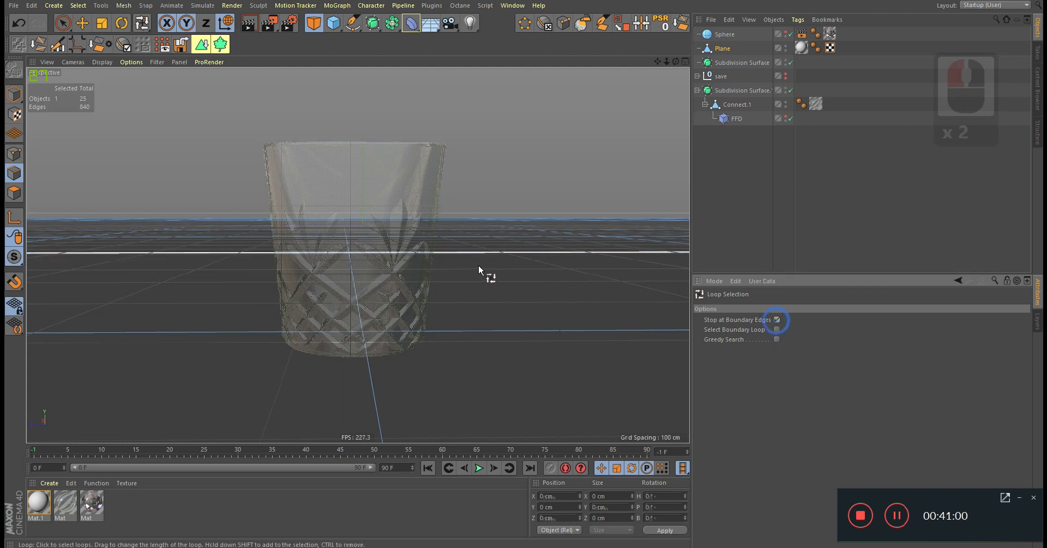
click(13, 198)
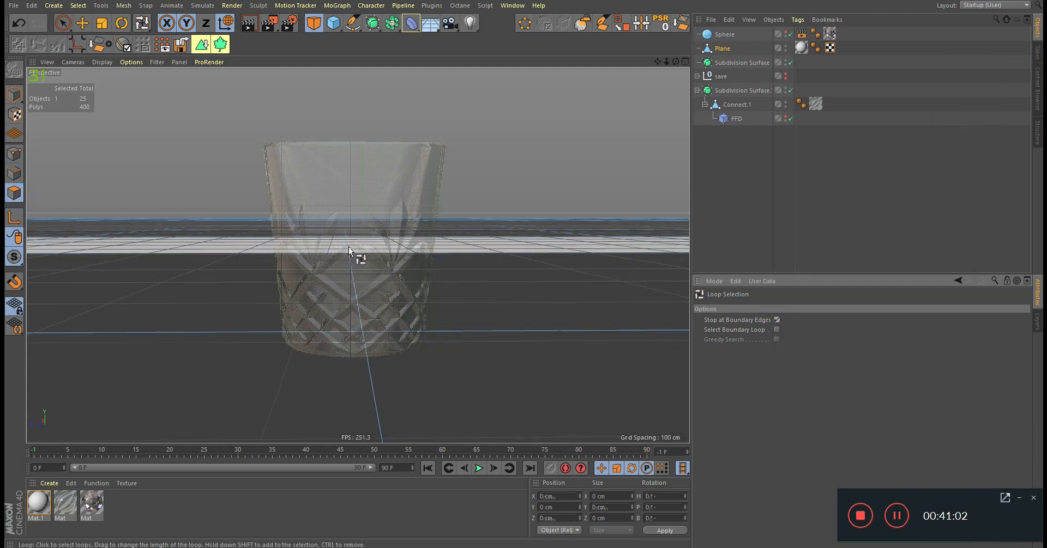
click(352, 248)
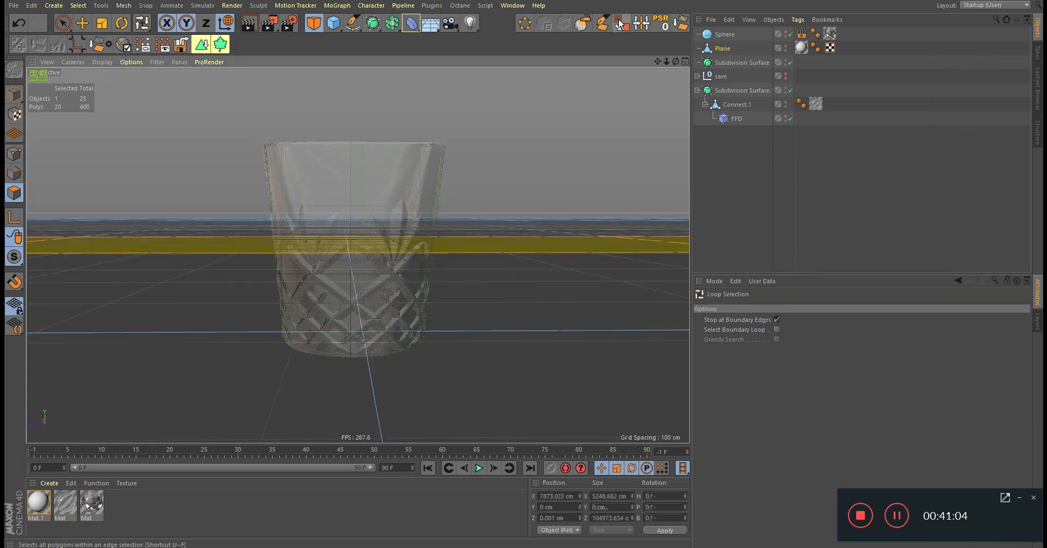
Extend the selection with Fill Selection to the whole rear part of the floor and extrude it upward about 8755 cm as a backdrop.
click(618, 23)
shift+click(520, 226)
key(e)
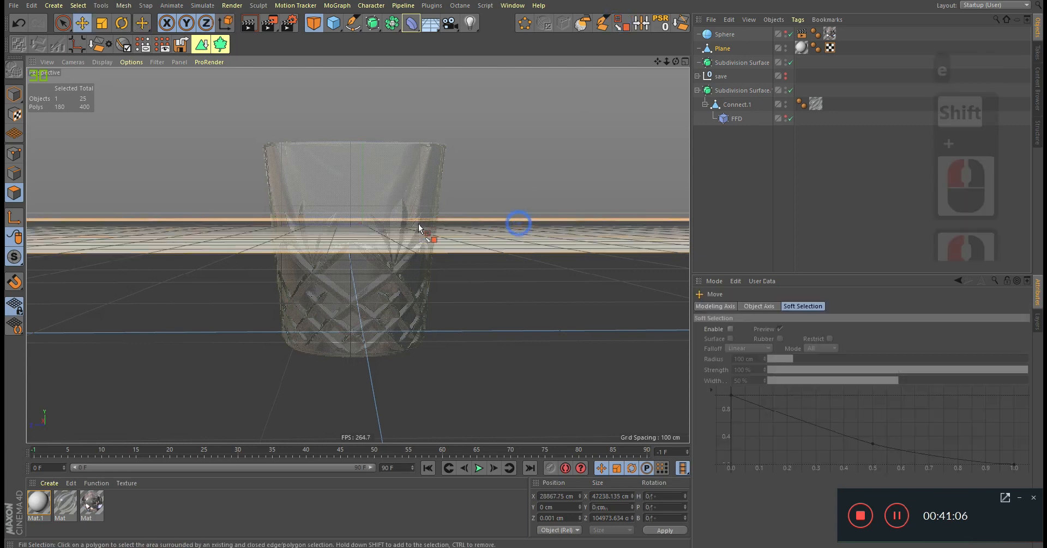
ctrl+drag(346, 166, 345, 3)
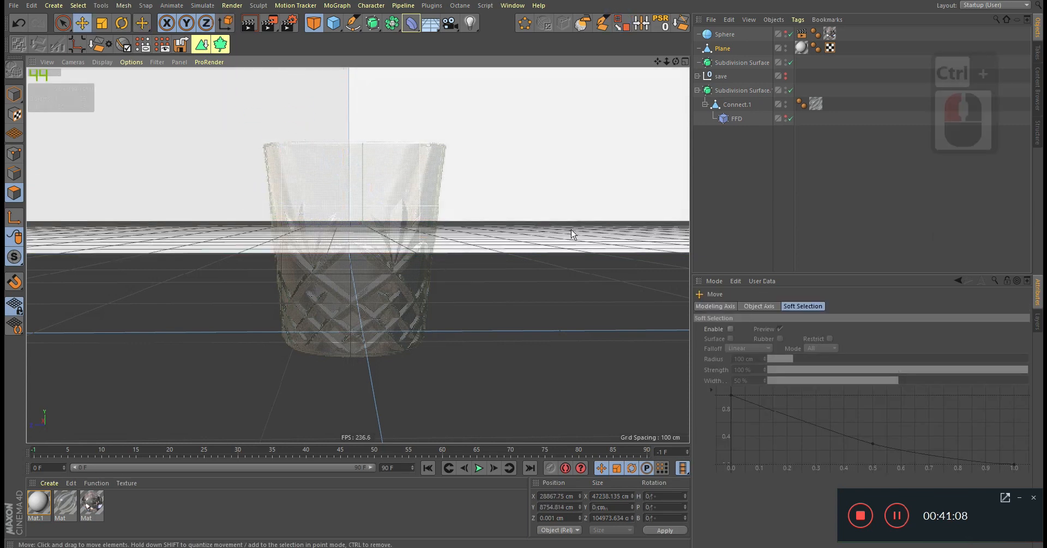
Create a new material with a black color (V 0%) and its Reflectance channel disabled.
double_click(164, 505)
double_click(39, 503)
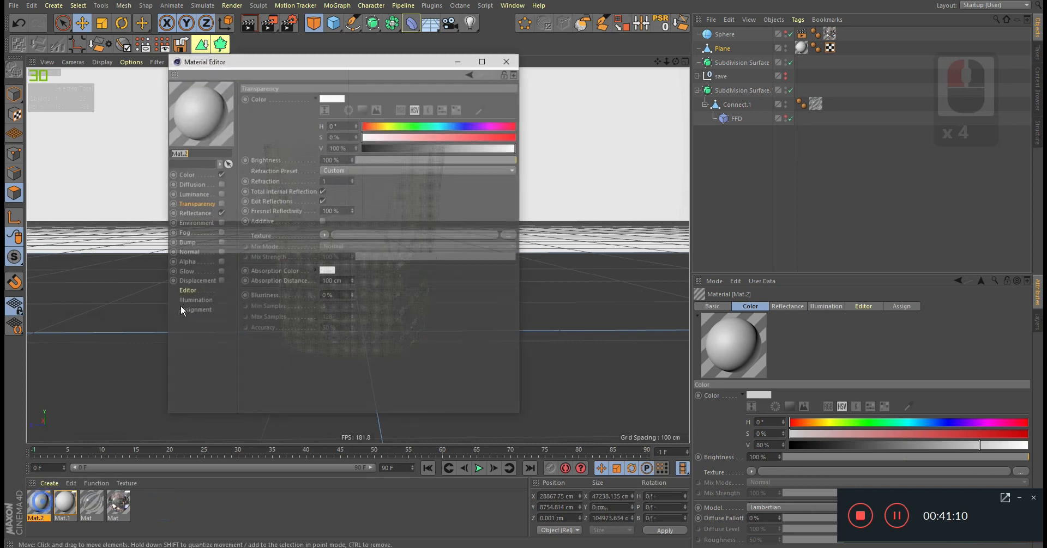
click(203, 173)
drag(364, 149, 162, 167)
click(220, 214)
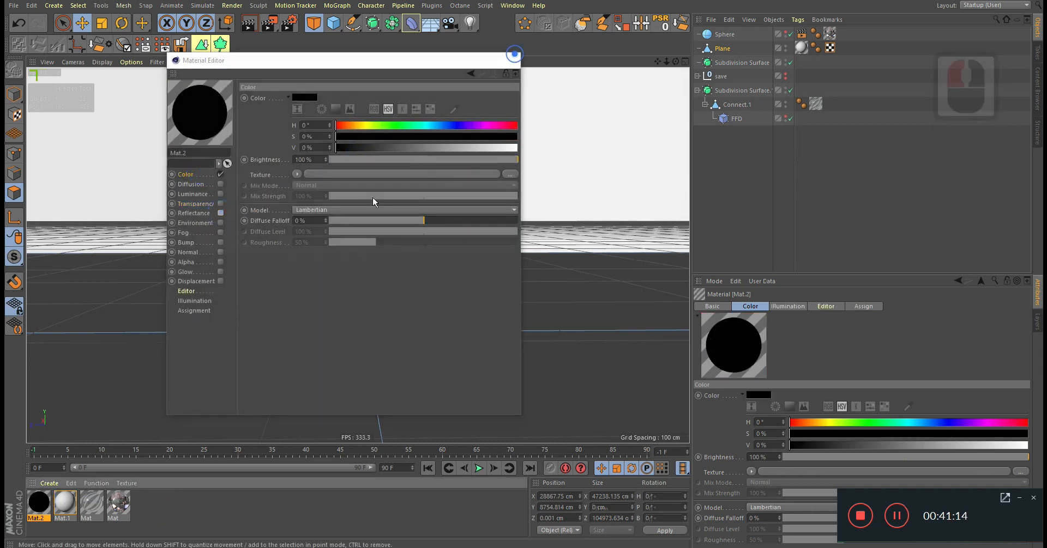
click(508, 60)
right_click(42, 515)
drag(39, 504, 585, 260)
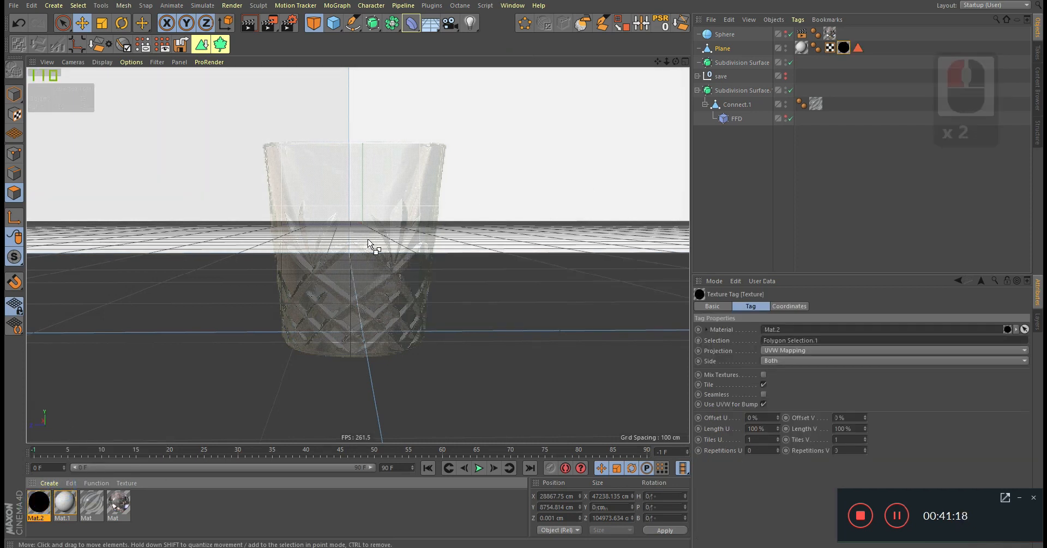
key(ctrl+z)
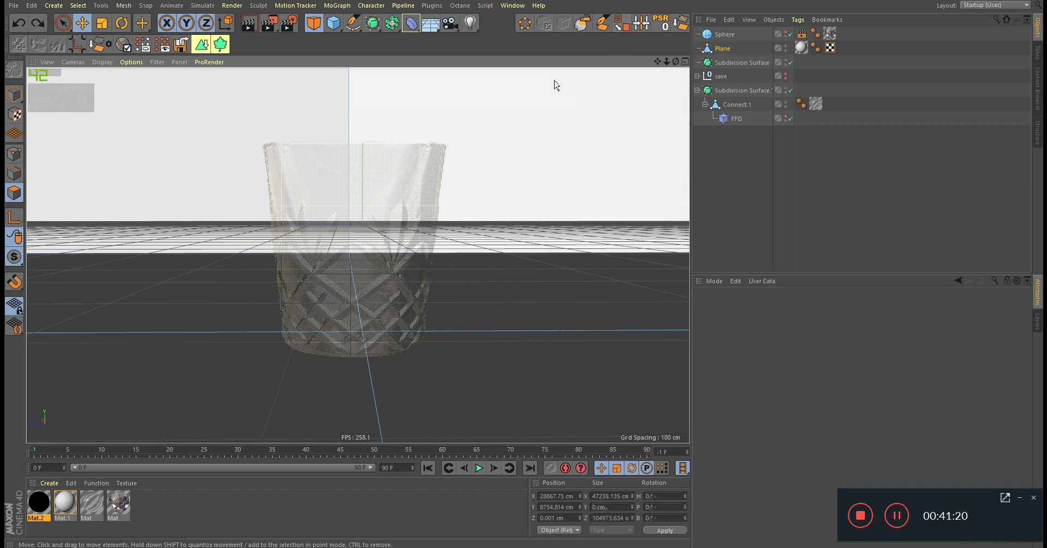
Loop-select the upright backdrop polygons of the plane and assign the black material to them.
key(u)
key(l)
click(348, 116)
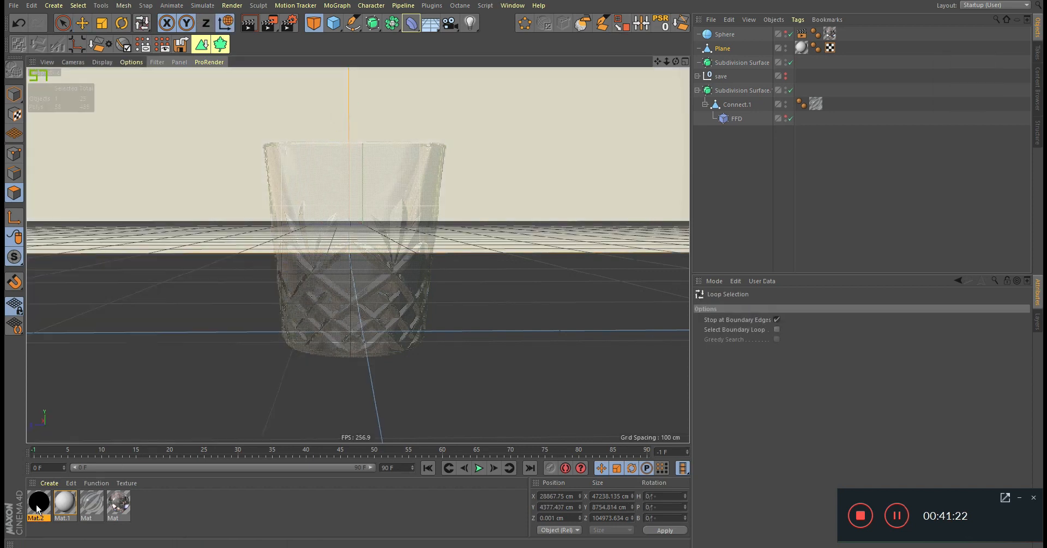
drag(39, 502, 203, 191)
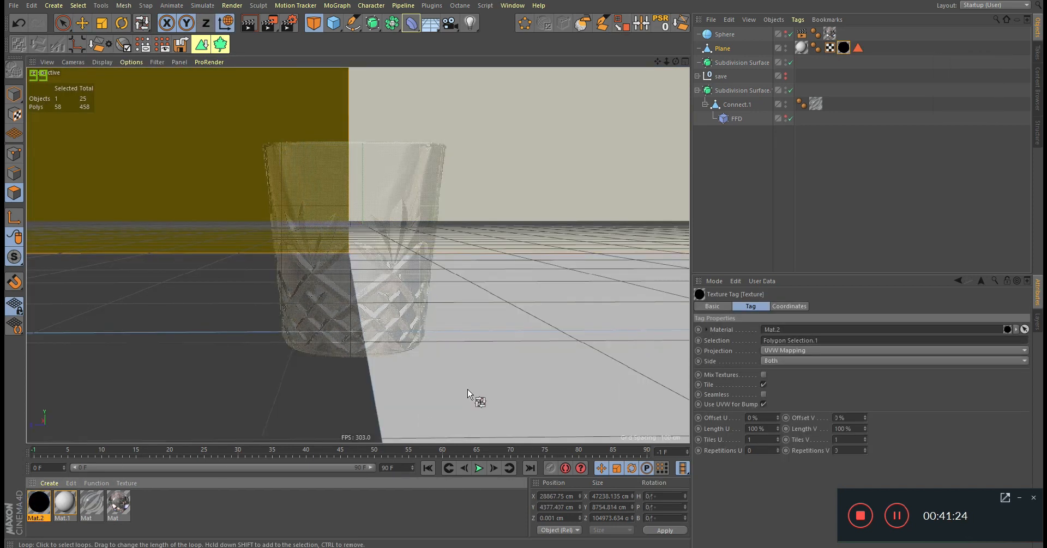
Select the plane's floor polygons, assign the light floor material to them, and clear the selection.
click(544, 124)
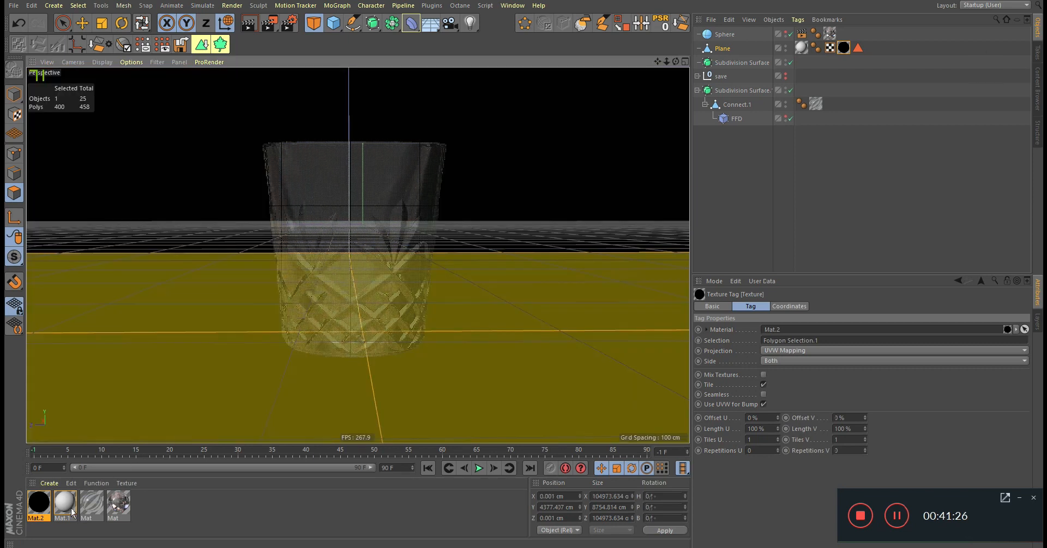
drag(65, 502, 204, 379)
click(816, 204)
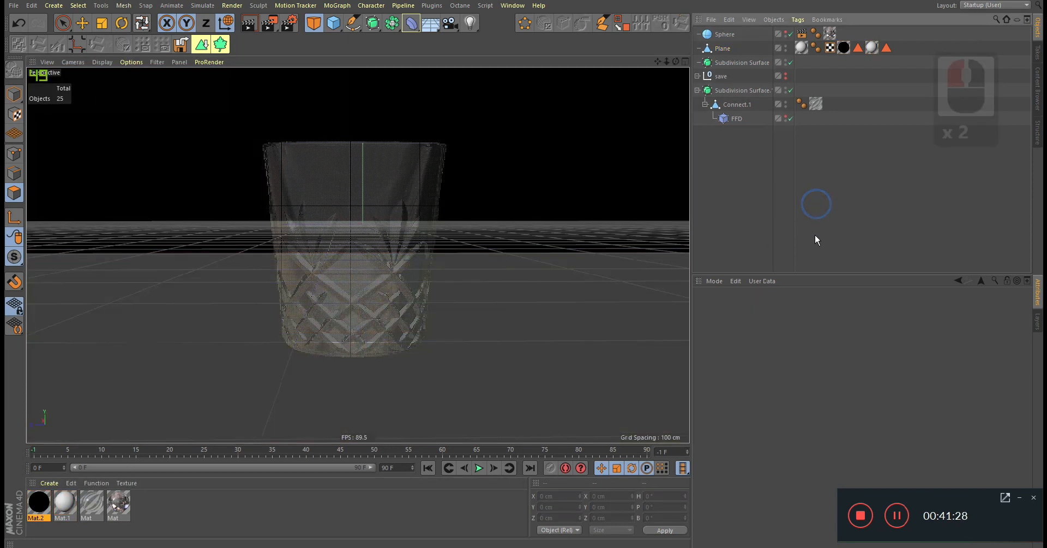
Reframe the glass against the black backdrop and render a preview.
double_click(409, 368)
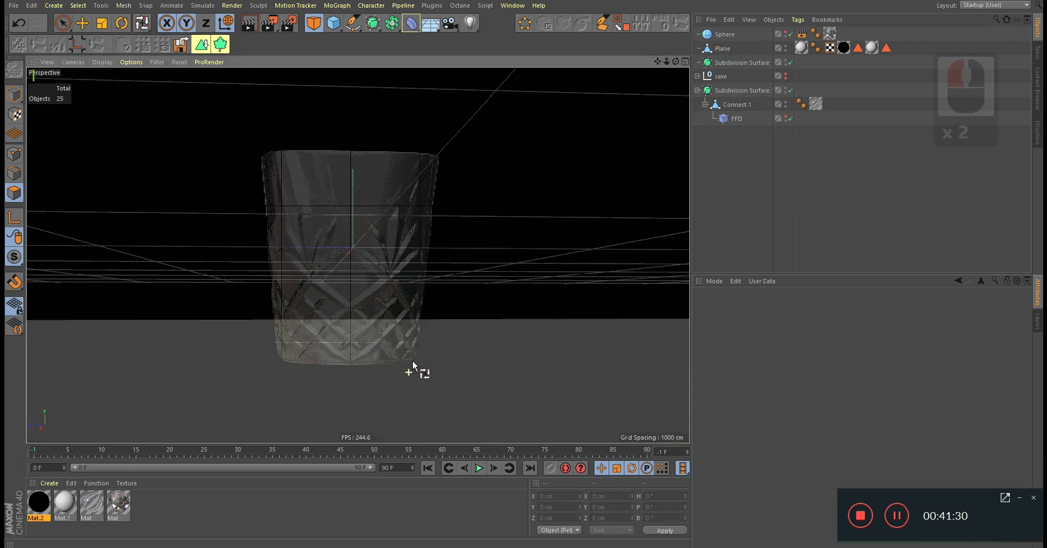
alt+drag(405, 377, 426, 376)
key(ctrl+r)
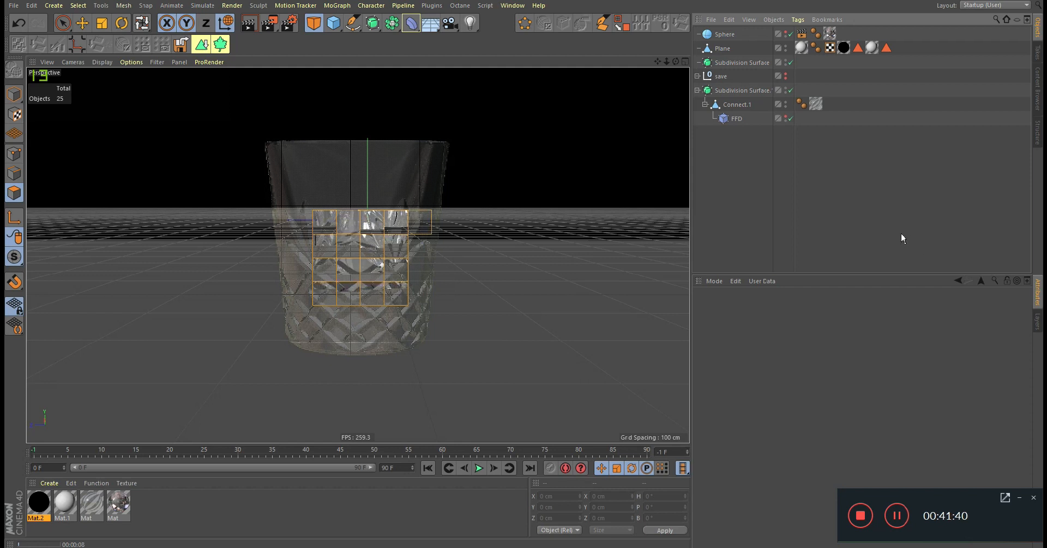
Disable Reflectance on the light floor material and set its color to pure white (V 100%).
double_click(64, 503)
click(220, 213)
drag(467, 148, 566, 148)
click(508, 60)
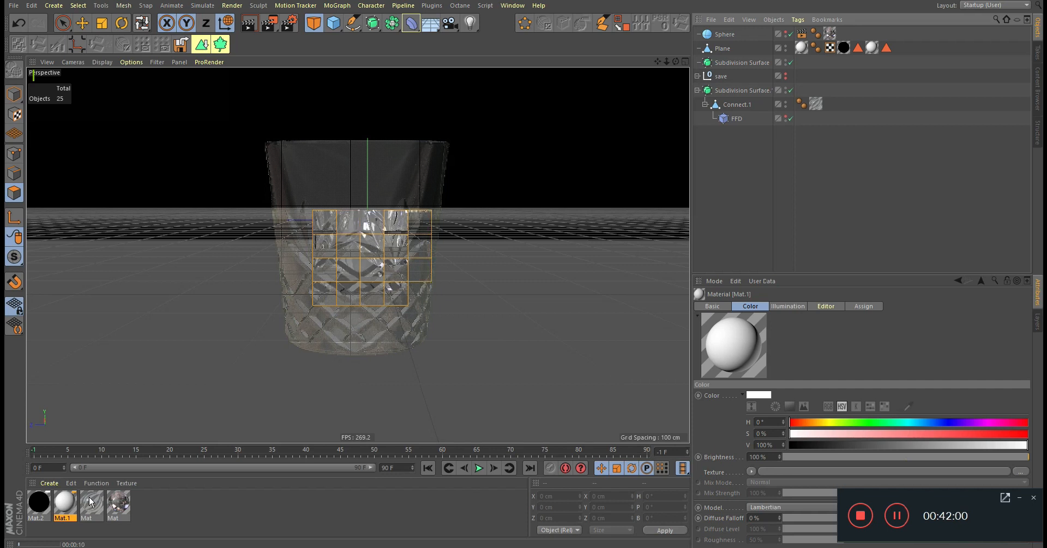
Set the glass material's reflectance Layer 1 to 39% and lower the Specular Strength of its Default Specular layer.
double_click(90, 503)
click(194, 204)
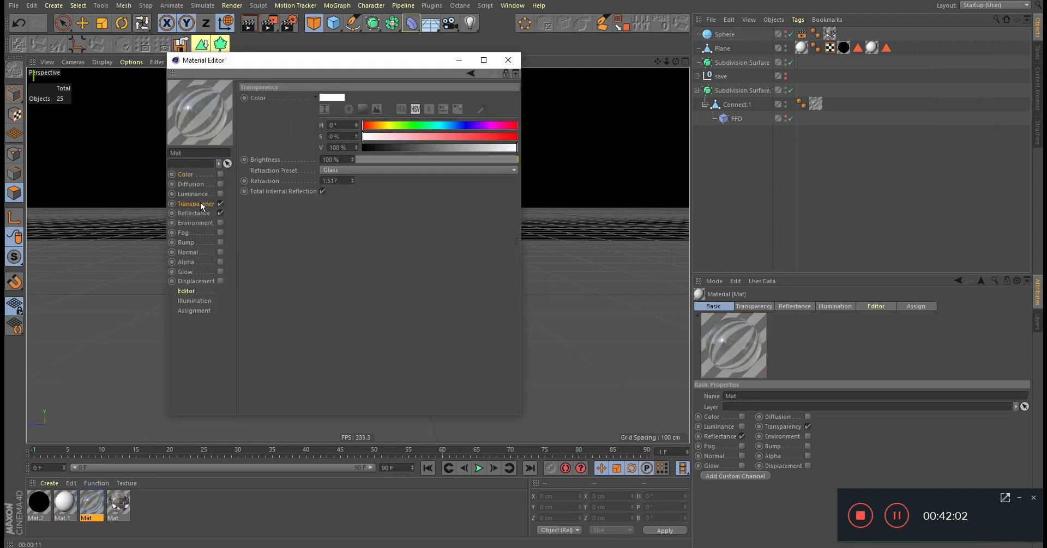
click(193, 214)
drag(453, 133, 428, 134)
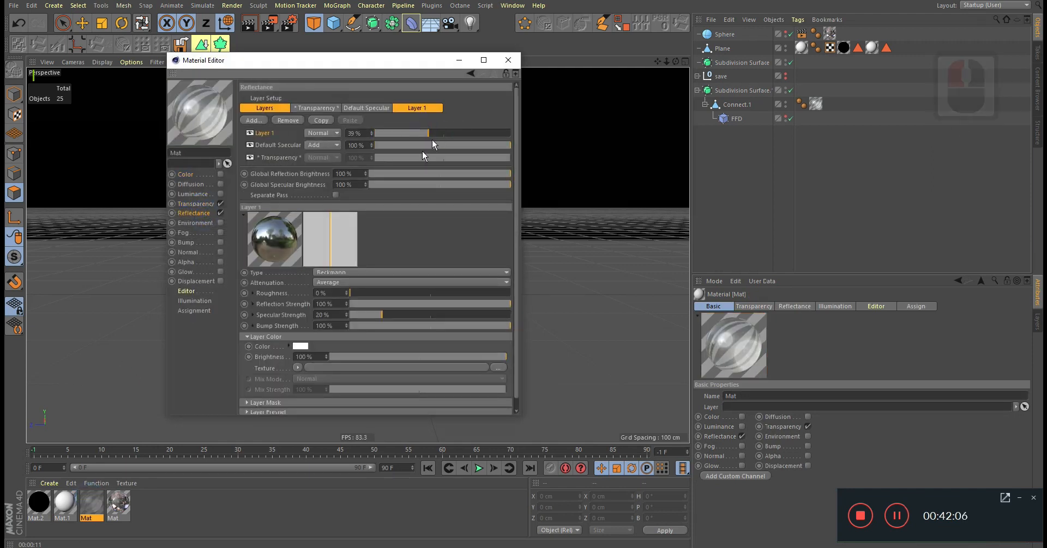
click(286, 145)
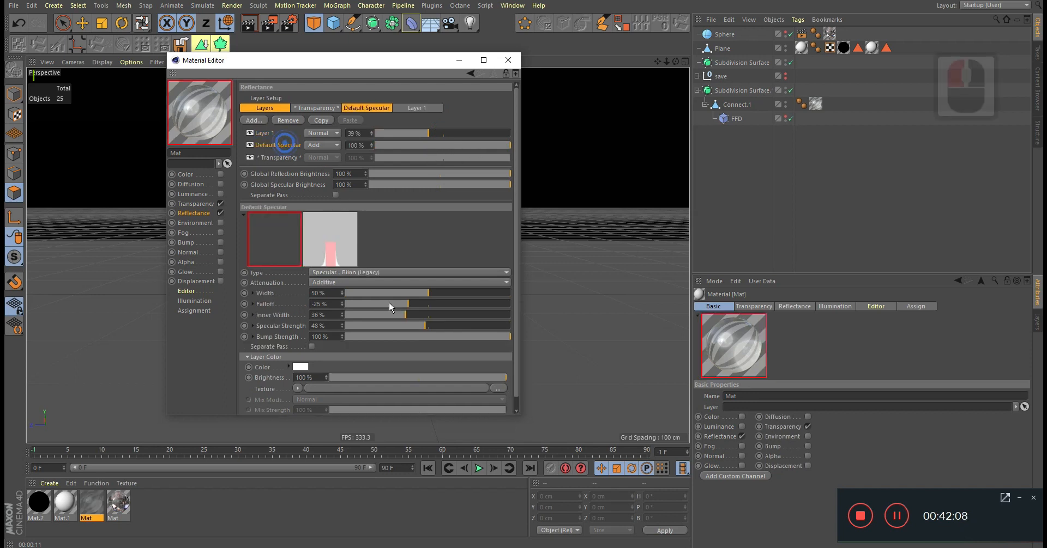
drag(394, 323, 380, 321)
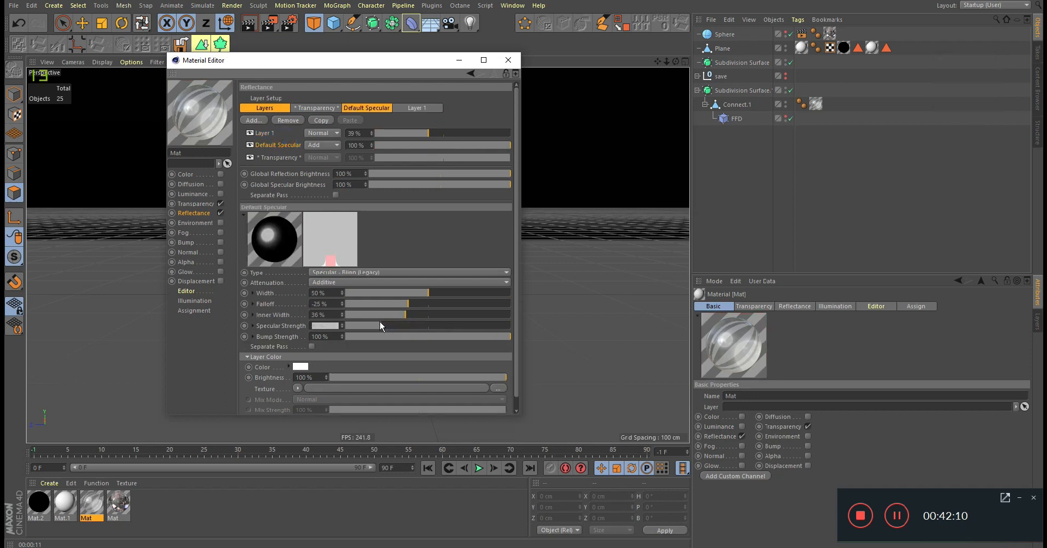
click(340, 60)
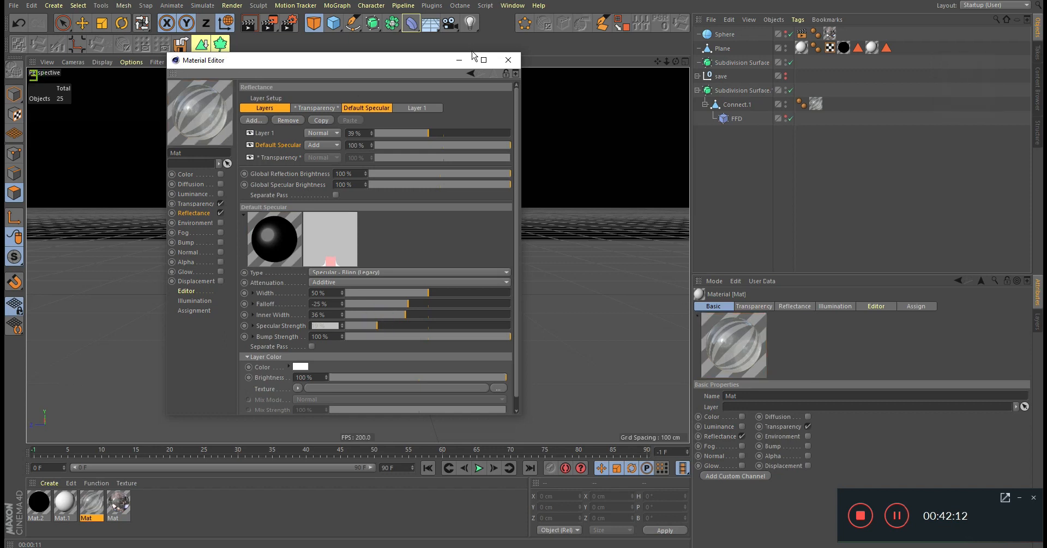
click(507, 60)
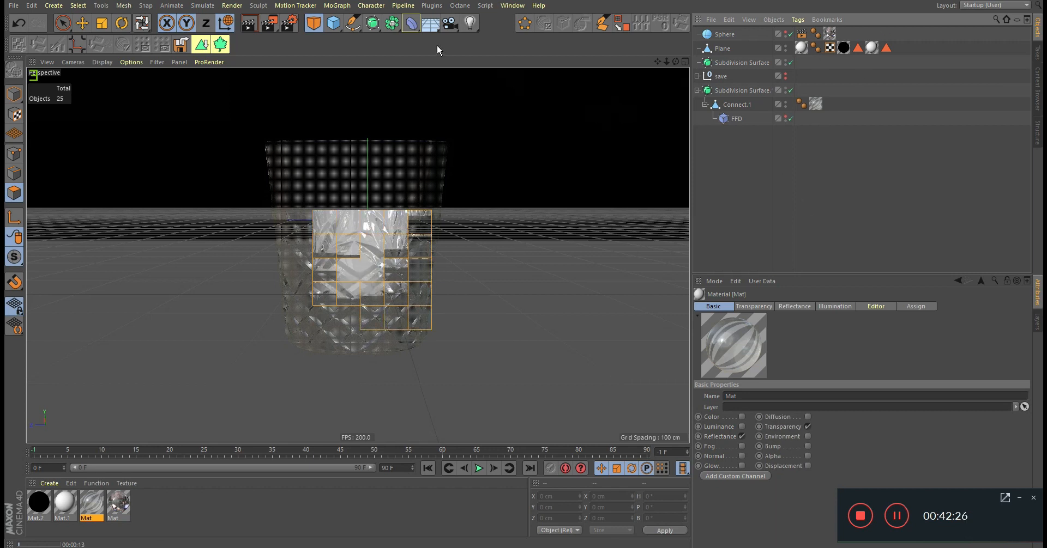
Add a camera matching the current view of the glass and pull the perspective view back to show the camera and the whole glass.
click(452, 26)
alt+right_drag(360, 231, 430, 210)
alt+drag(430, 210, 491, 292)
alt+middle_drag(491, 292, 460, 212)
alt+drag(459, 213, 432, 198)
alt+right_drag(432, 199, 460, 198)
alt+middle_drag(460, 198, 446, 264)
alt+drag(446, 264, 399, 290)
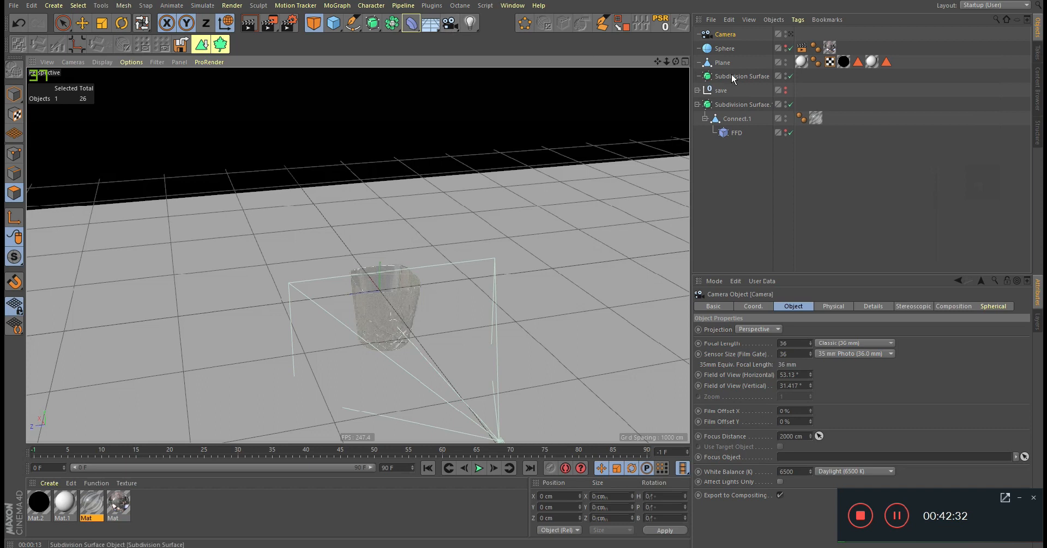
Add a target light with its own target object to the scene.
click(734, 120)
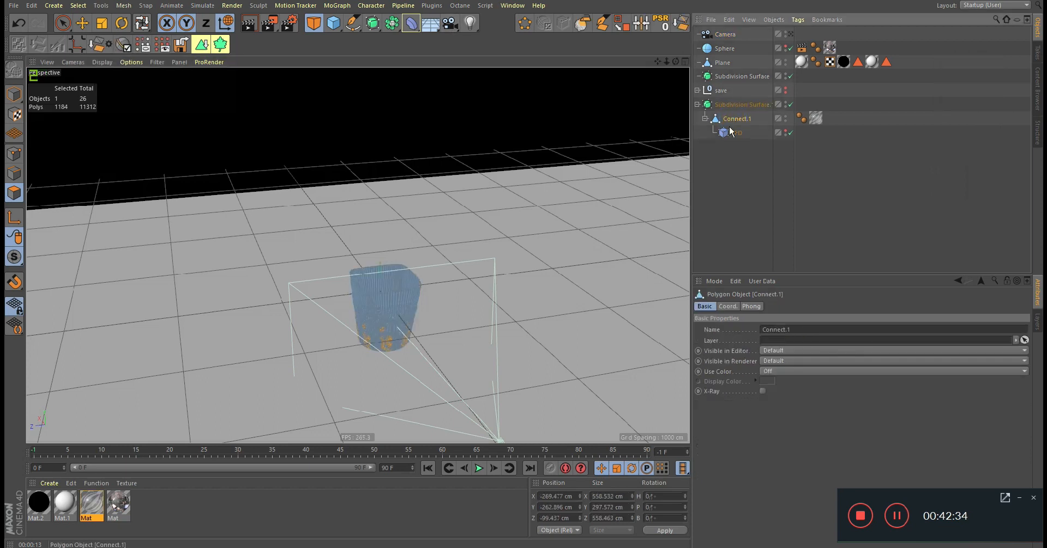
click(418, 20)
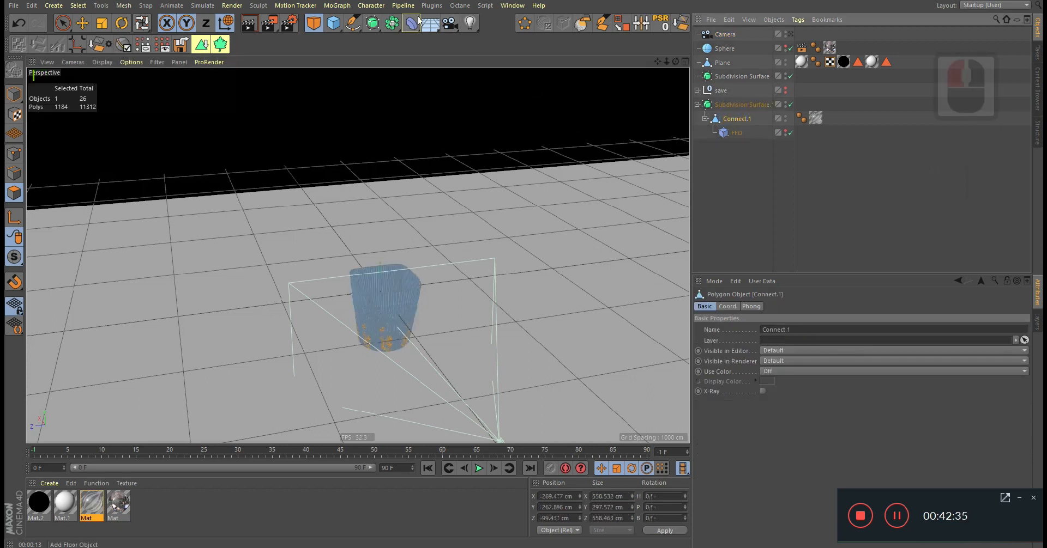
click(469, 23)
click(527, 63)
Make the Right view's background picture fully opaque and hide the glass model to reveal the reference photo.
alt+right_drag(465, 210, 442, 252)
key(e)
alt+drag(420, 252, 672, 144)
middle_click(561, 245)
middle_click(313, 326)
alt+middle_drag(420, 312, 345, 291)
key(shift+v)
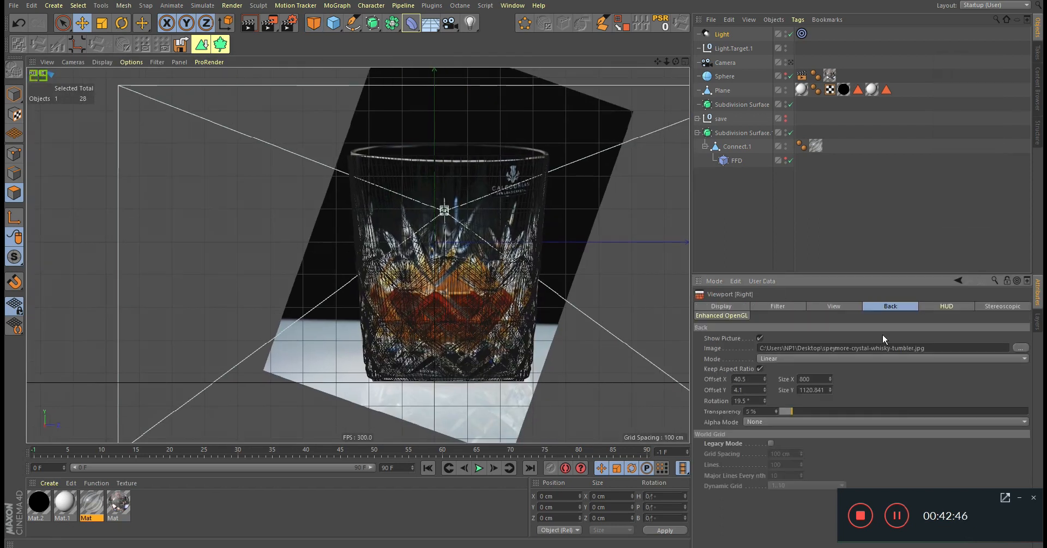
drag(792, 412, 776, 270)
double_click(786, 131)
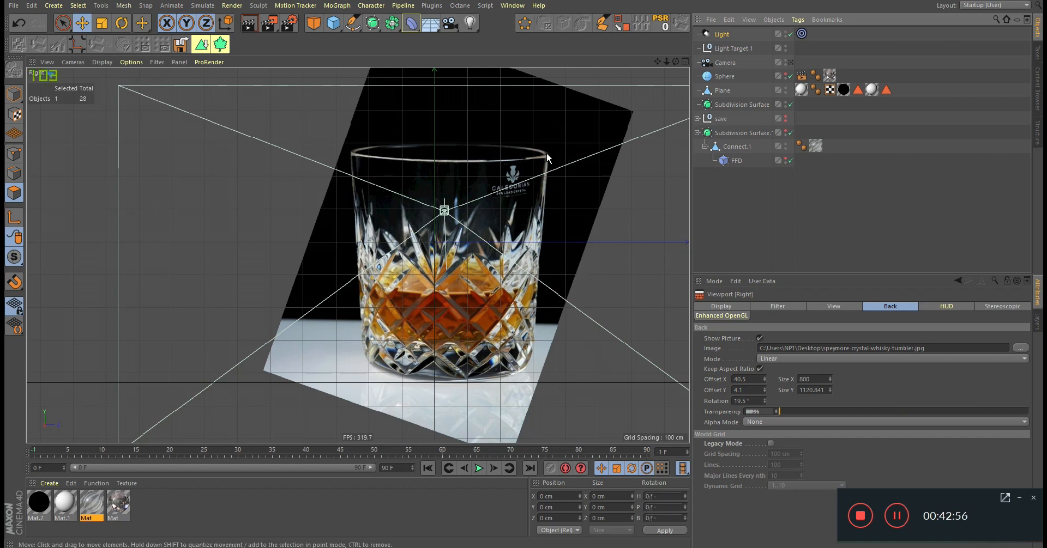
Duplicate the target light to the opposite side of the glass and move the copy closer to the target.
middle_click(584, 185)
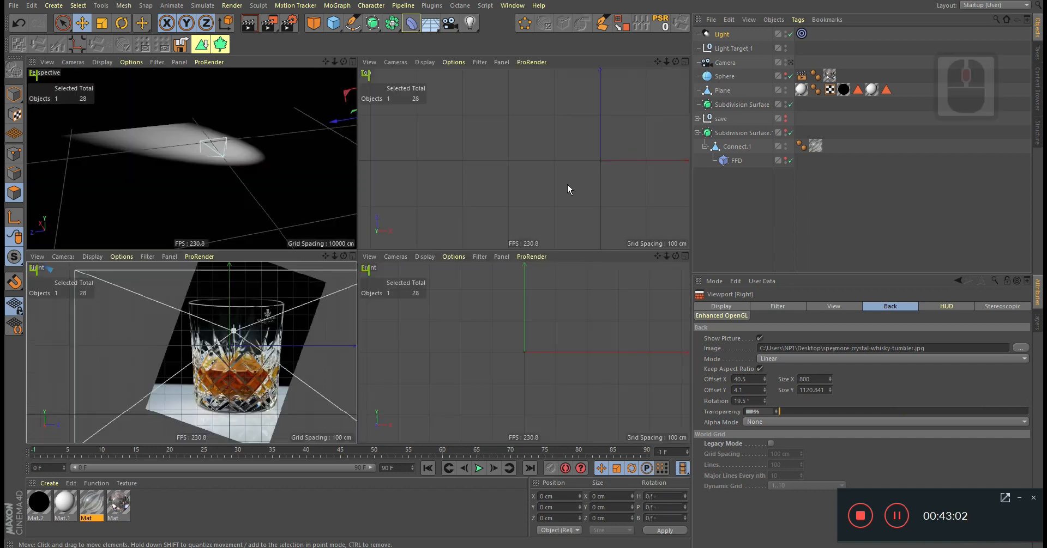
middle_click(342, 168)
alt+middle_drag(578, 218, 464, 273)
alt+right_drag(464, 273, 451, 281)
alt+drag(452, 284, 5, 333)
alt+right_drag(426, 297, 369, 297)
alt+middle_drag(369, 297, 461, 271)
alt+right_drag(461, 271, 382, 274)
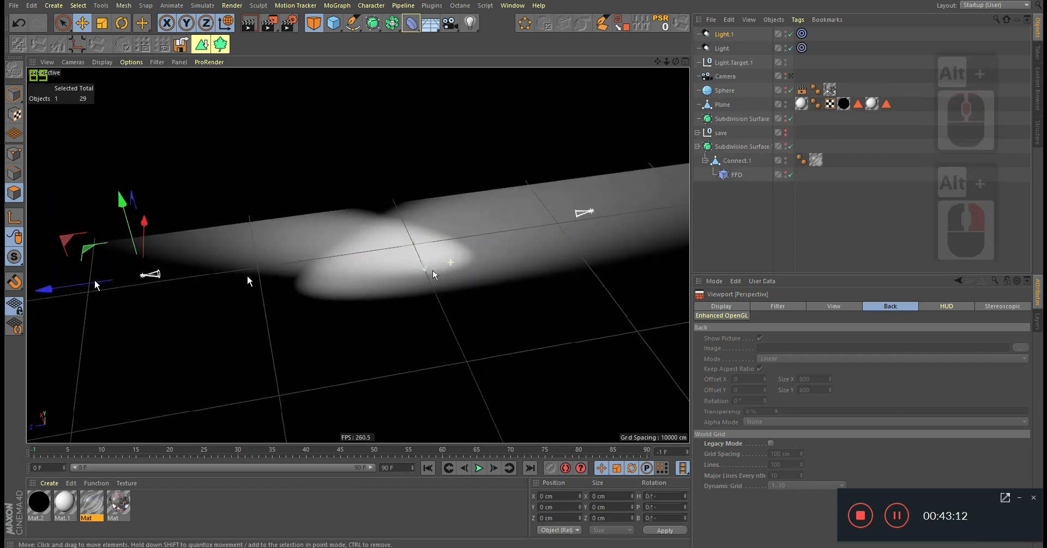
drag(67, 287, 282, 283)
Move the original target light closer to the glass from its own side.
double_click(591, 213)
click(591, 214)
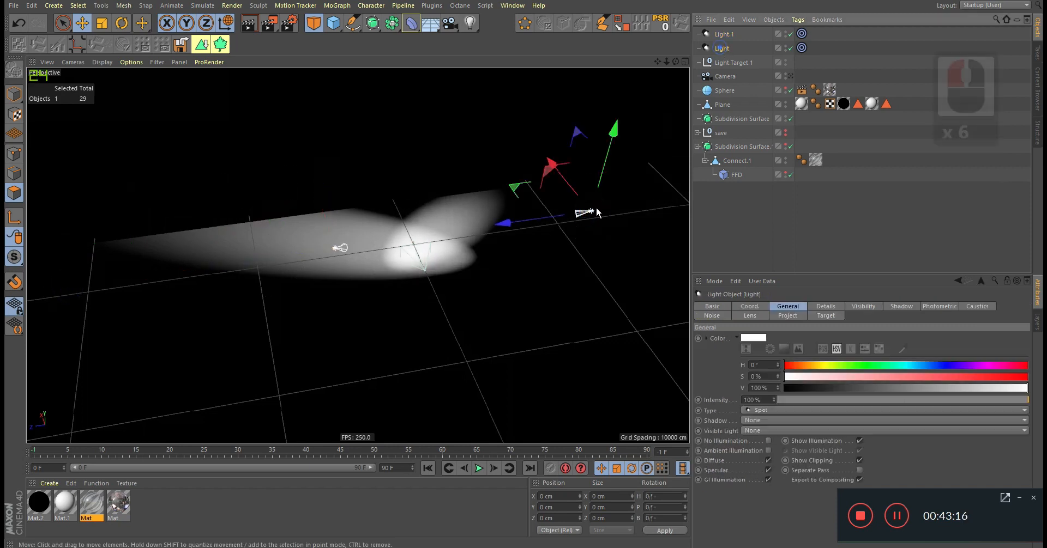
drag(527, 220, 443, 251)
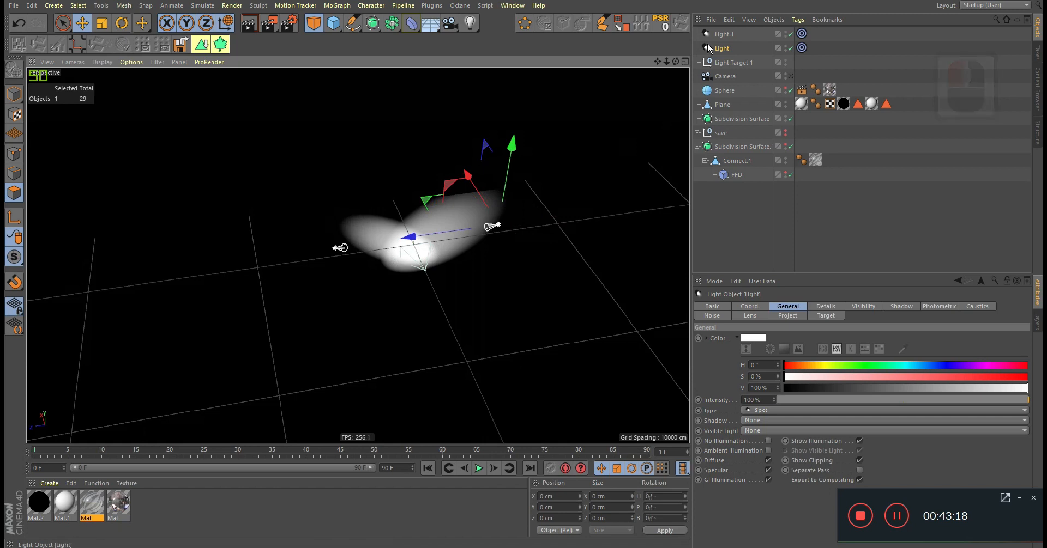
Duplicate both lights together by rotating the copies around the target so four lights surround the glass.
ctrl+click(724, 34)
key(r)
drag(466, 260, 324, 301)
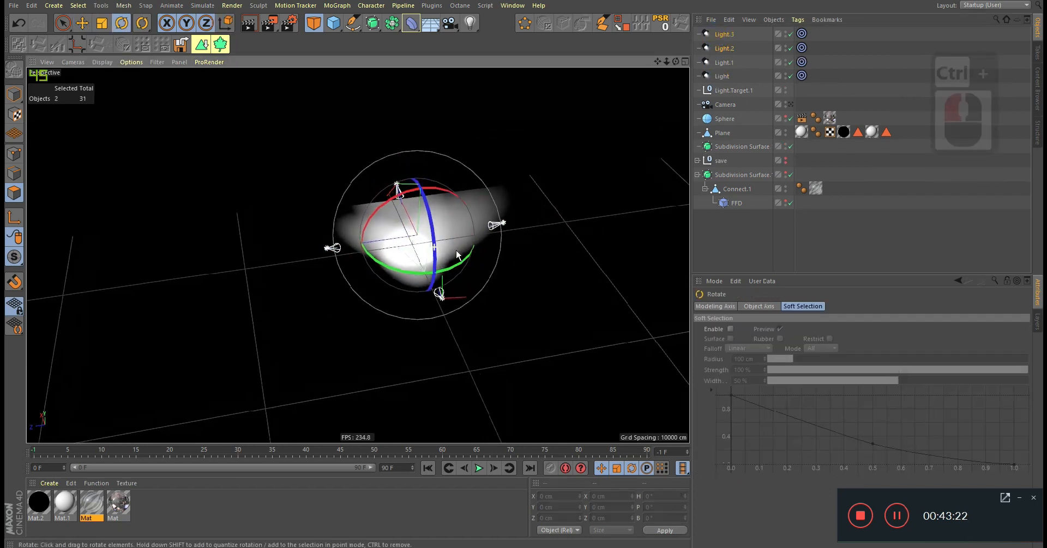
Look through the camera with the glass shown again and lower the intensity of all four lights to just over half.
click(790, 104)
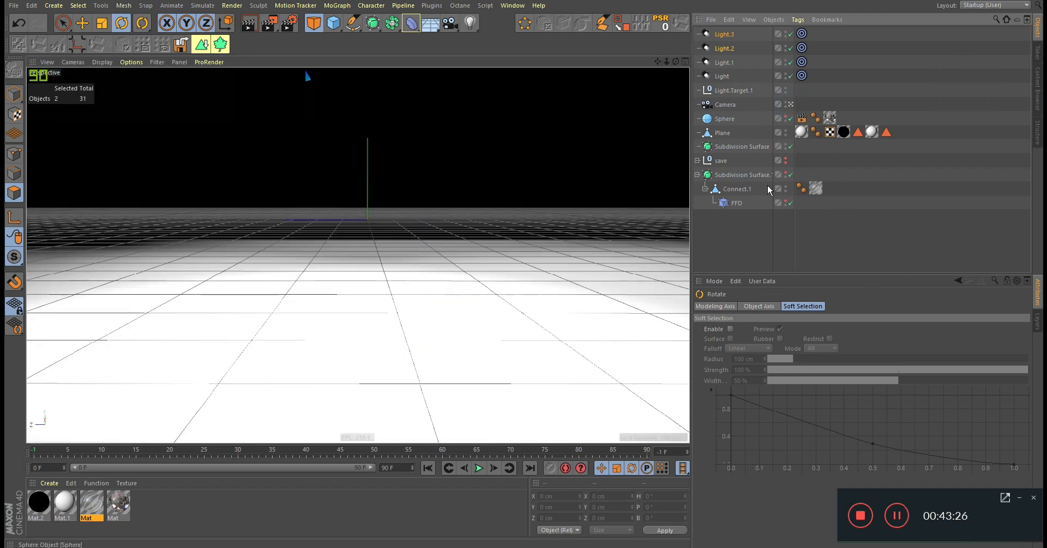
click(785, 173)
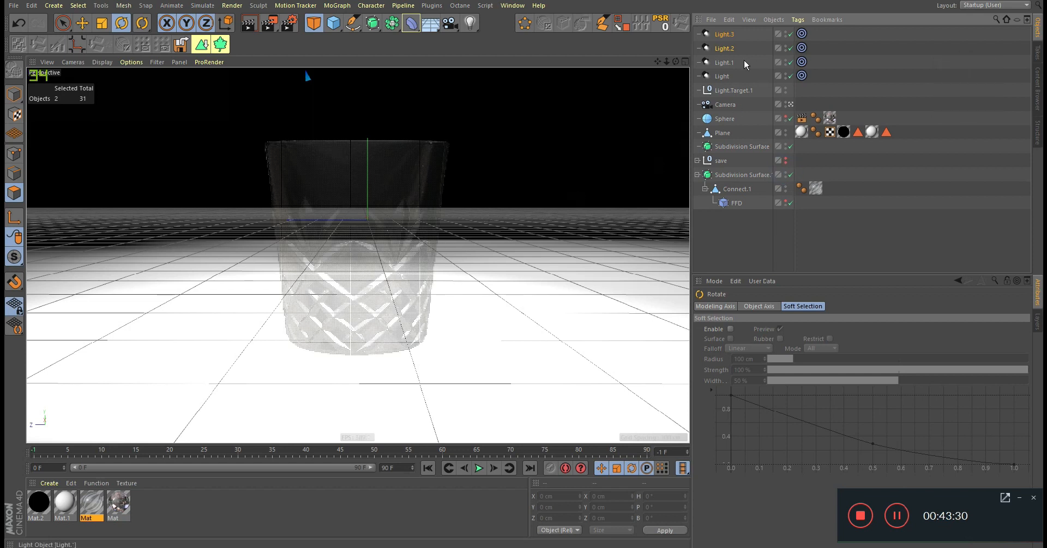
shift+click(721, 76)
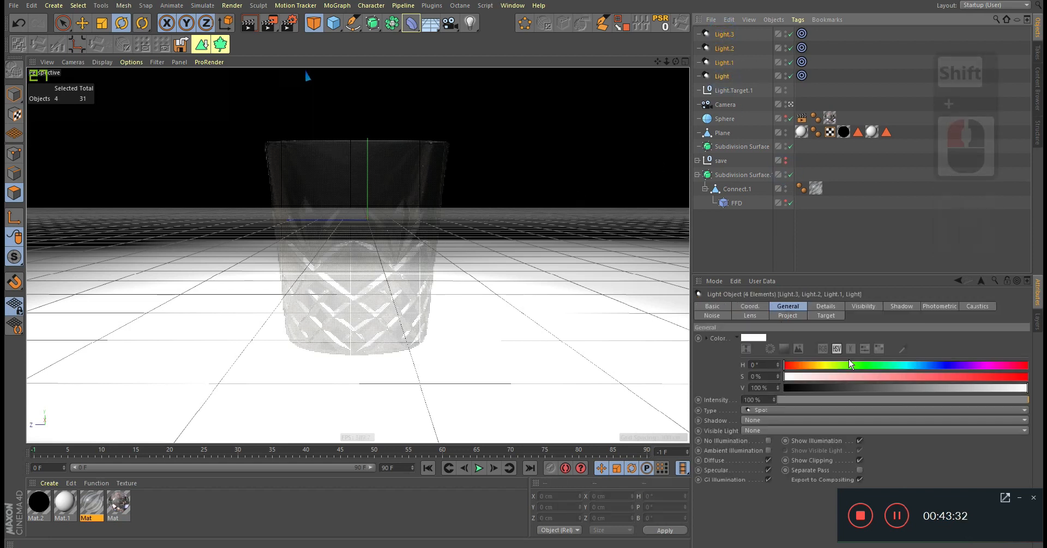
drag(977, 402, 921, 411)
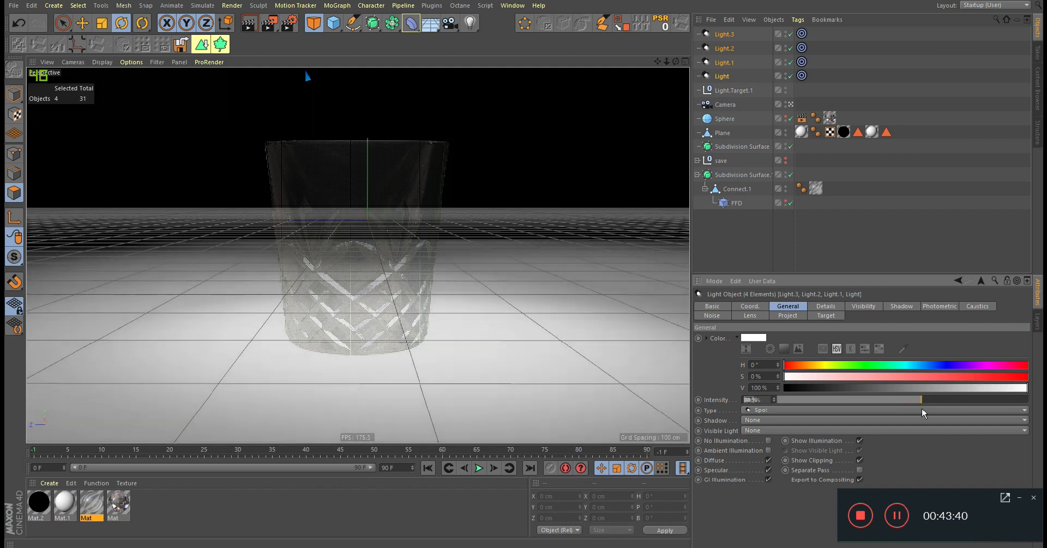
Try adjusting the Outer Distance, Inner Distance, Edge Falloff and Falloff in the visibility settings of all four lights.
click(867, 308)
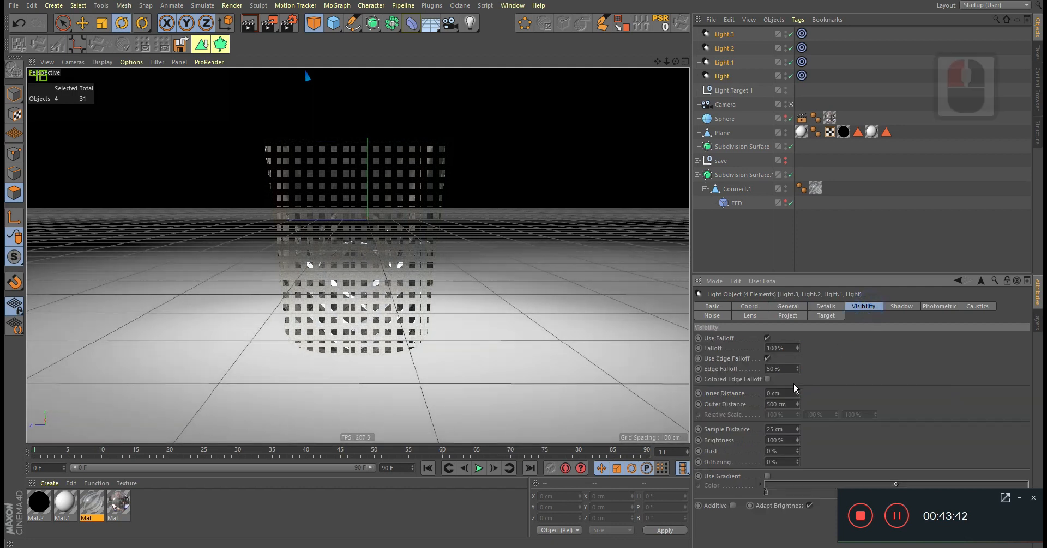
click(798, 404)
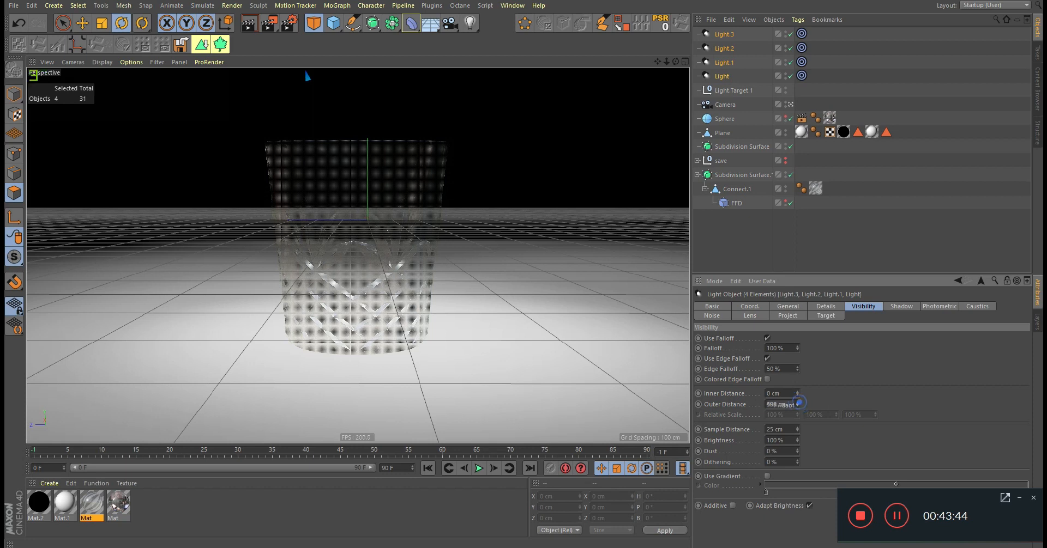
click(797, 394)
key(ctrl+z)
drag(796, 368, 779, 370)
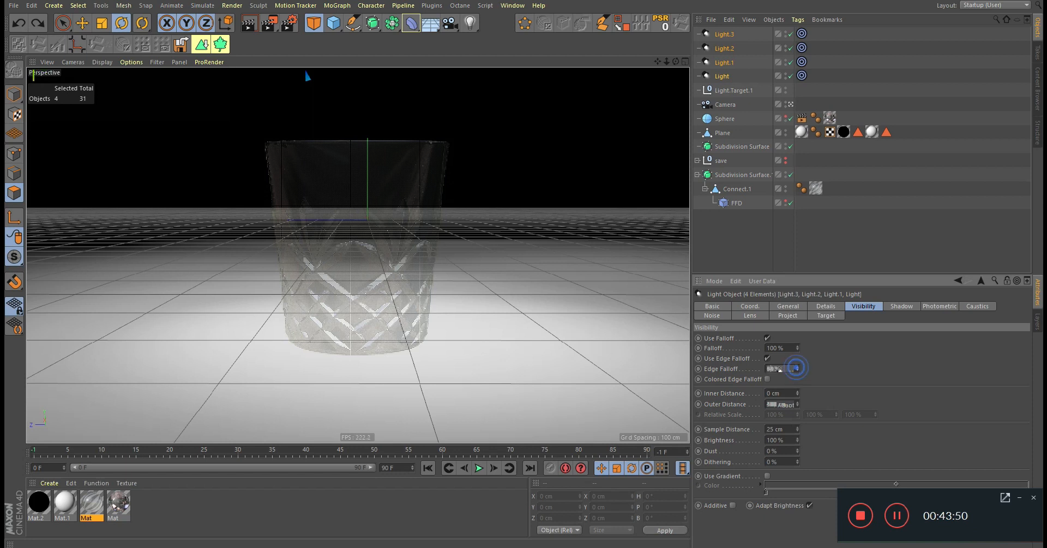
click(797, 347)
click(795, 347)
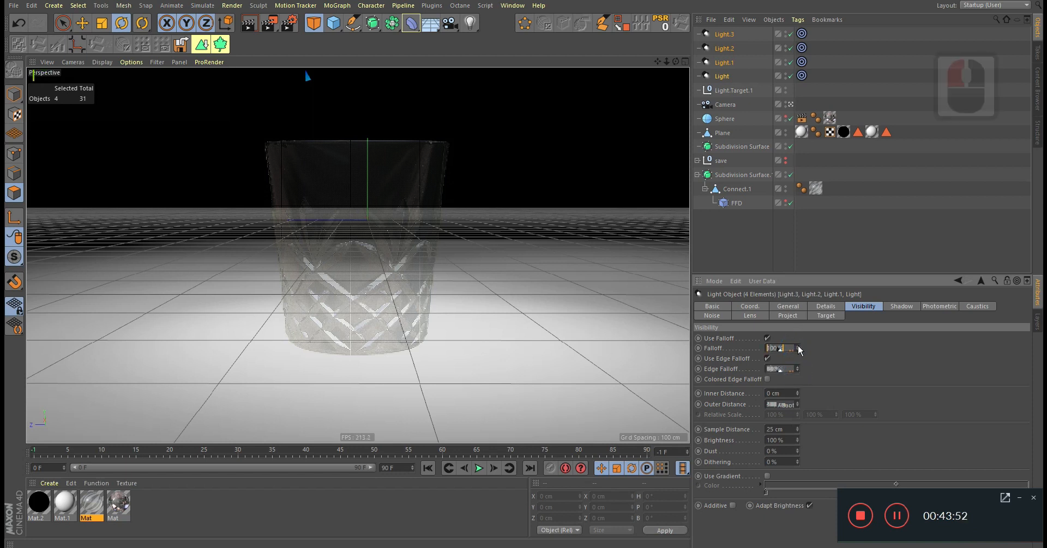
Set the glass material's transparency Refraction to 1.3 and close the material editor.
alt+drag(376, 200, 446, 227)
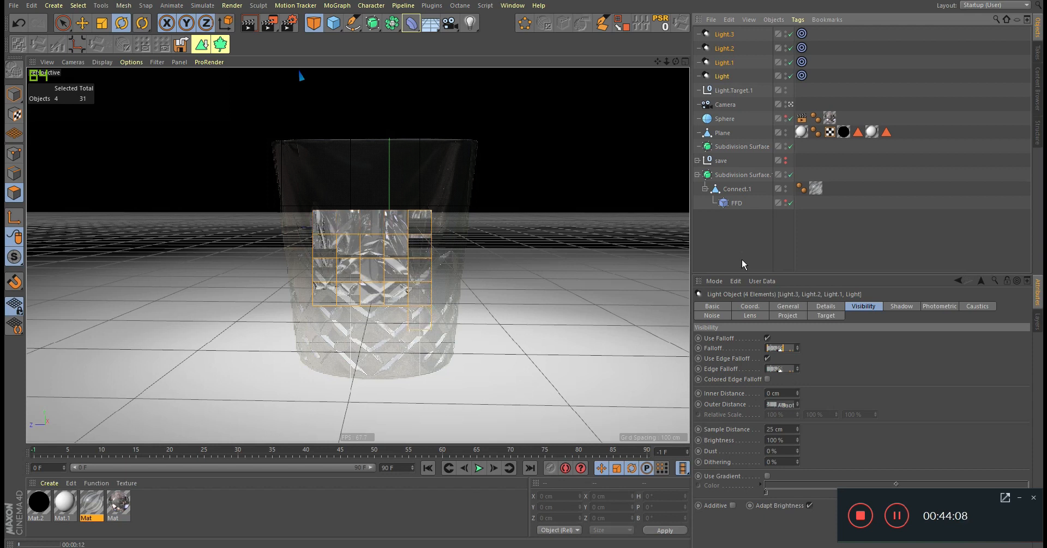
double_click(100, 498)
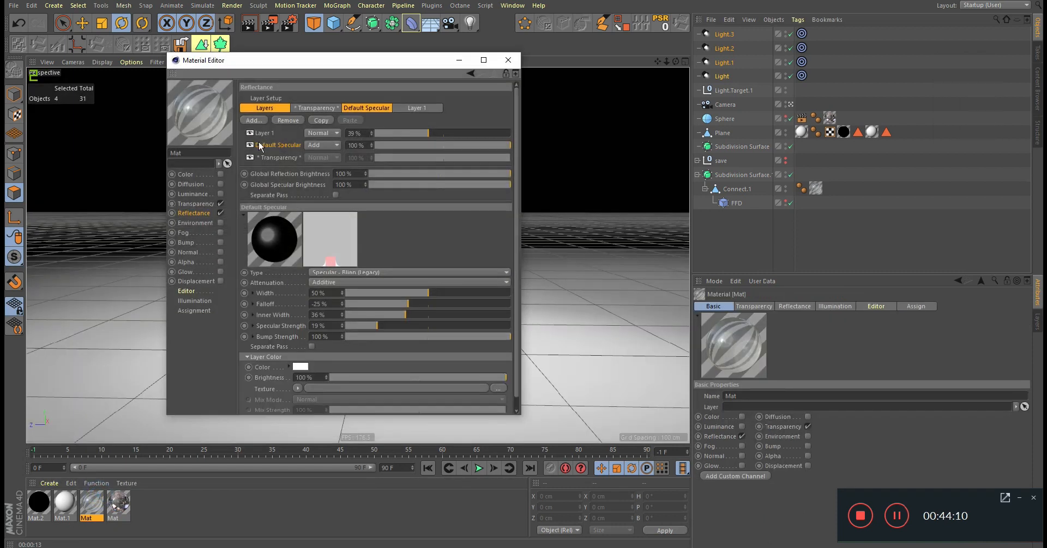
double_click(202, 204)
double_click(332, 181)
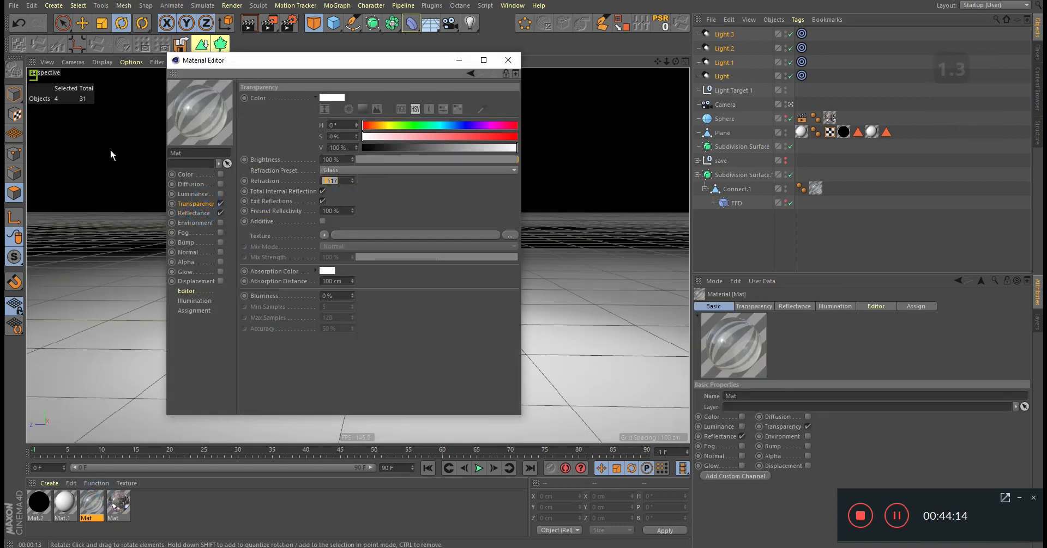
text(1.3)
key(Return)
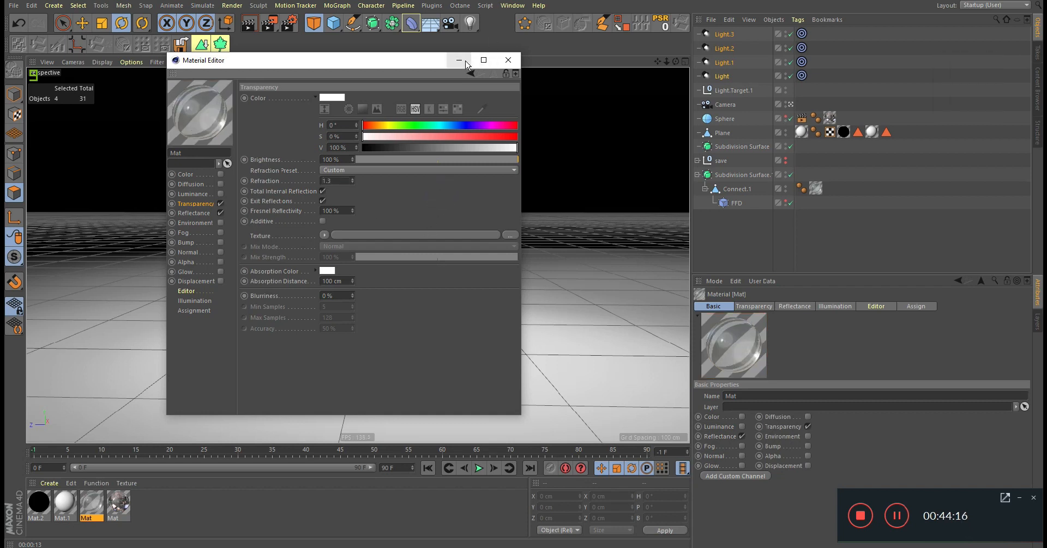
click(465, 62)
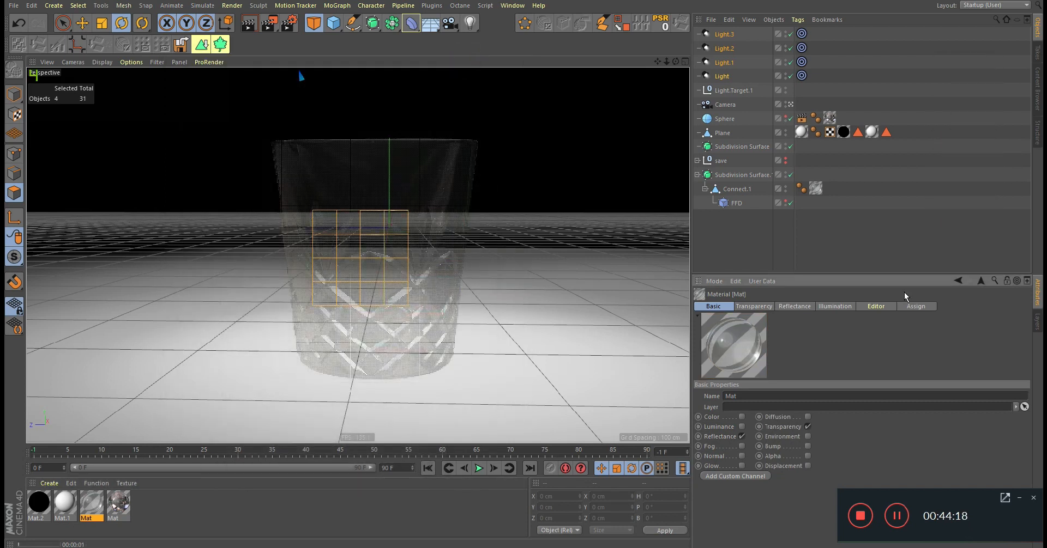
Lower the glass material's reflectance Layer 1 to 2% and place the editor clear of the glass preview.
double_click(91, 507)
triple_click(201, 213)
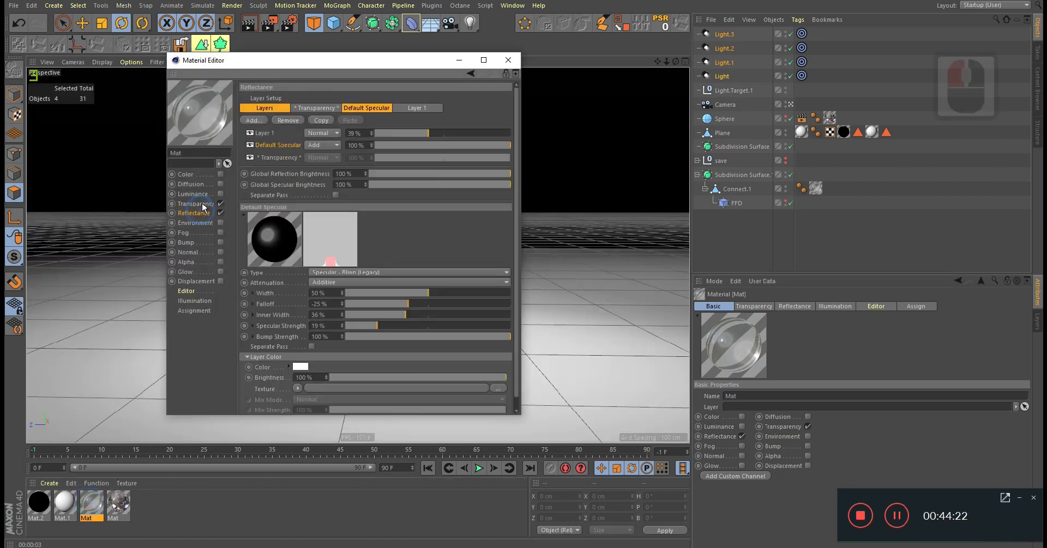
click(378, 133)
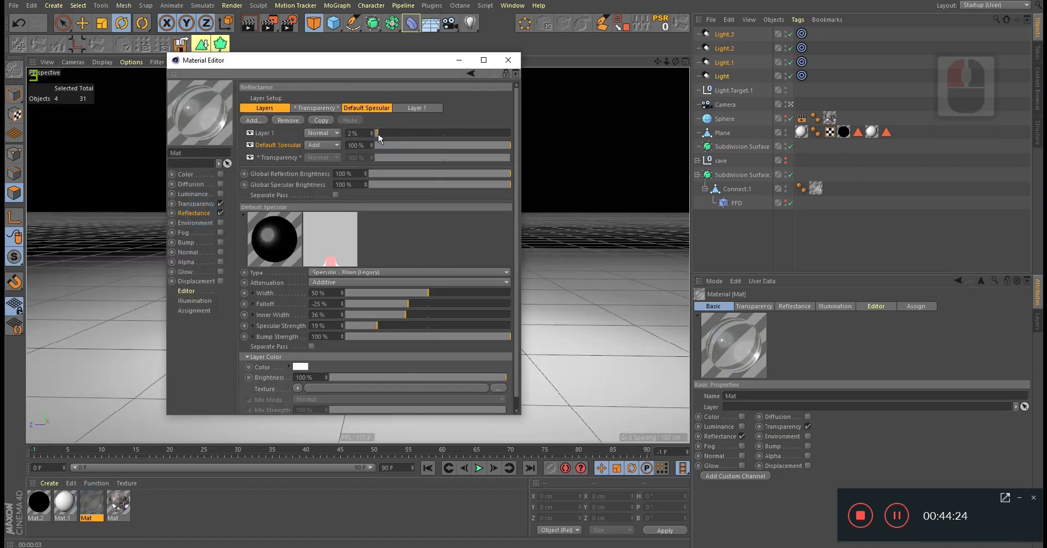
drag(382, 67, 854, 203)
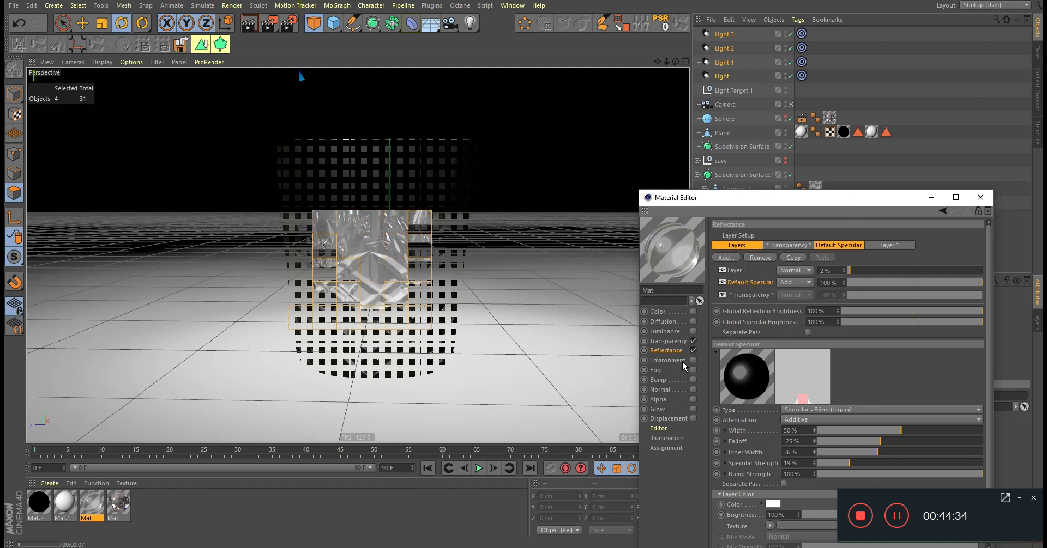
Set the glass's Default Specular Width to 2% and Falloff to -20%, and turn off reflectance Layer 1.
click(761, 282)
drag(878, 442, 833, 435)
key(ctrl+r)
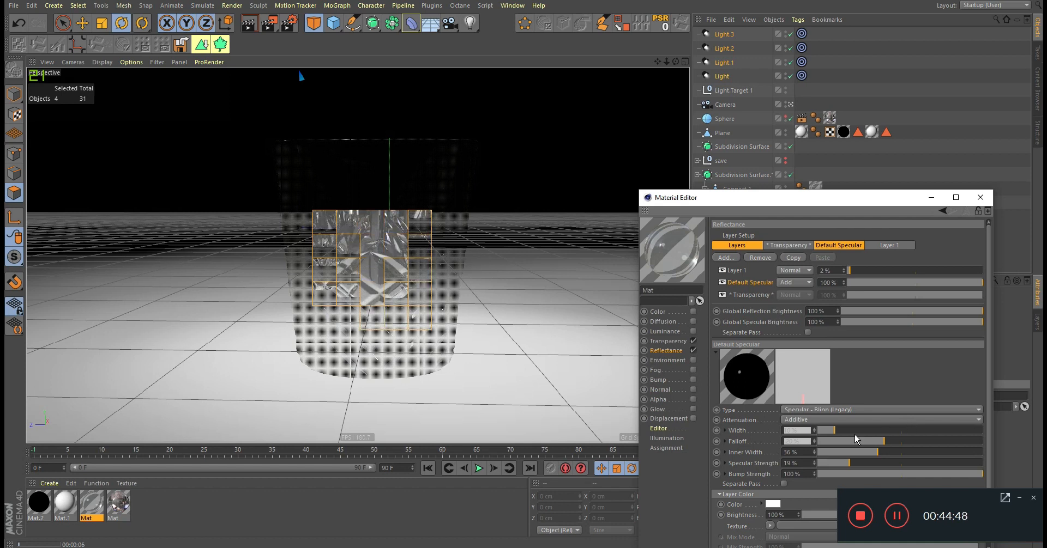
drag(833, 432, 821, 435)
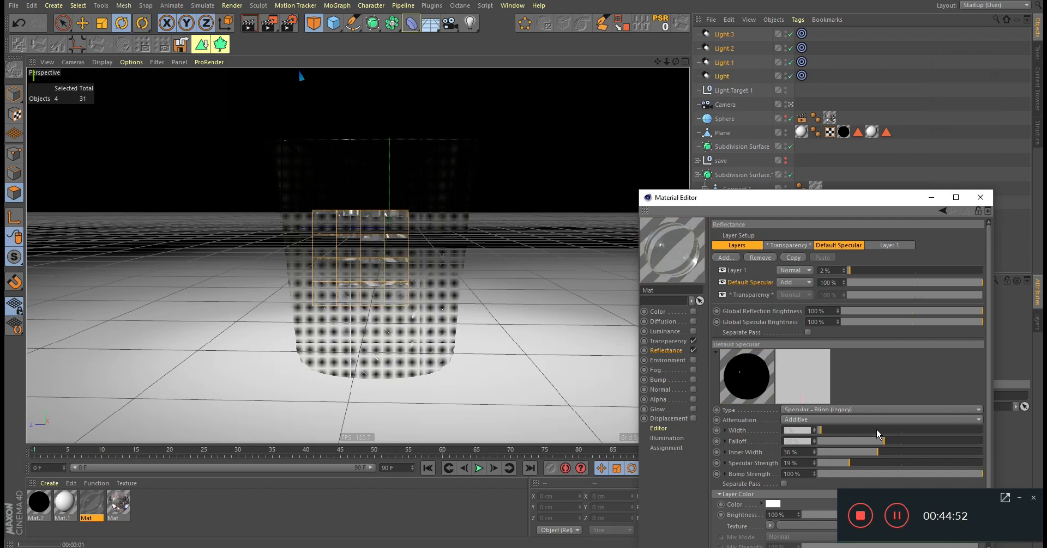
click(722, 271)
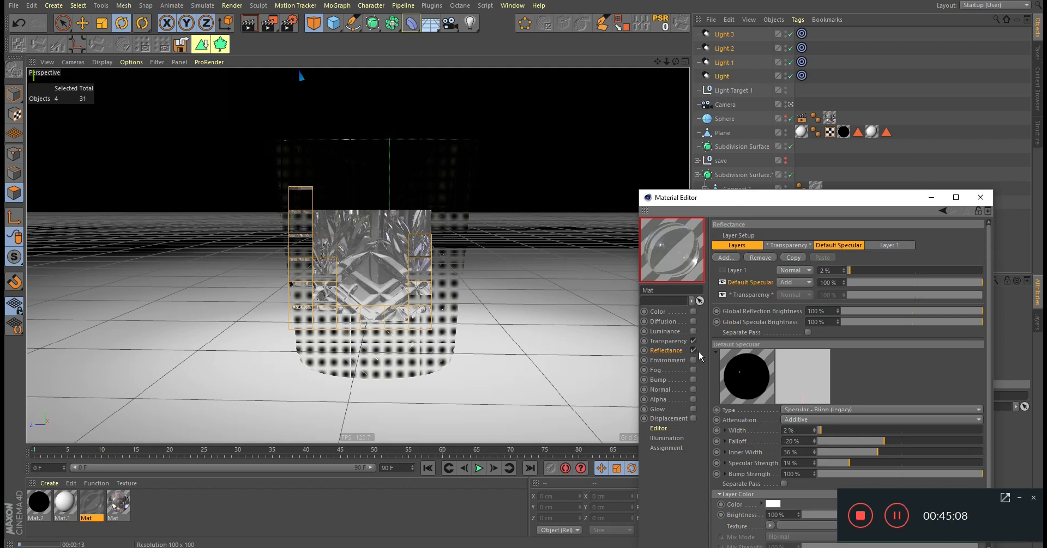
Set the glass material's Refraction to 1 and render the view.
click(667, 340)
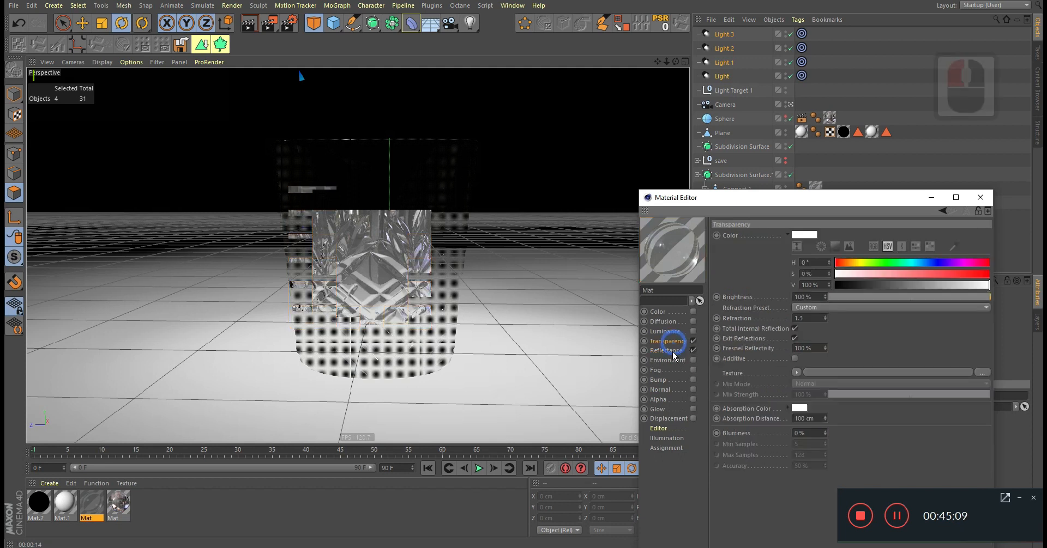
right_click(825, 320)
key(ctrl+r)
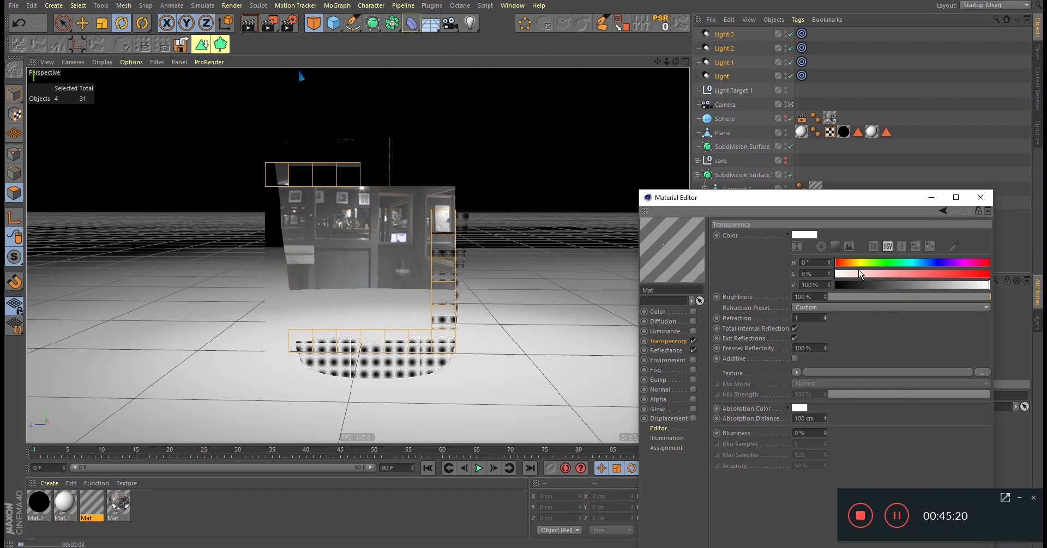
Check the HDRI material's Luminance channel and delete the reflection sphere from the scene.
click(119, 505)
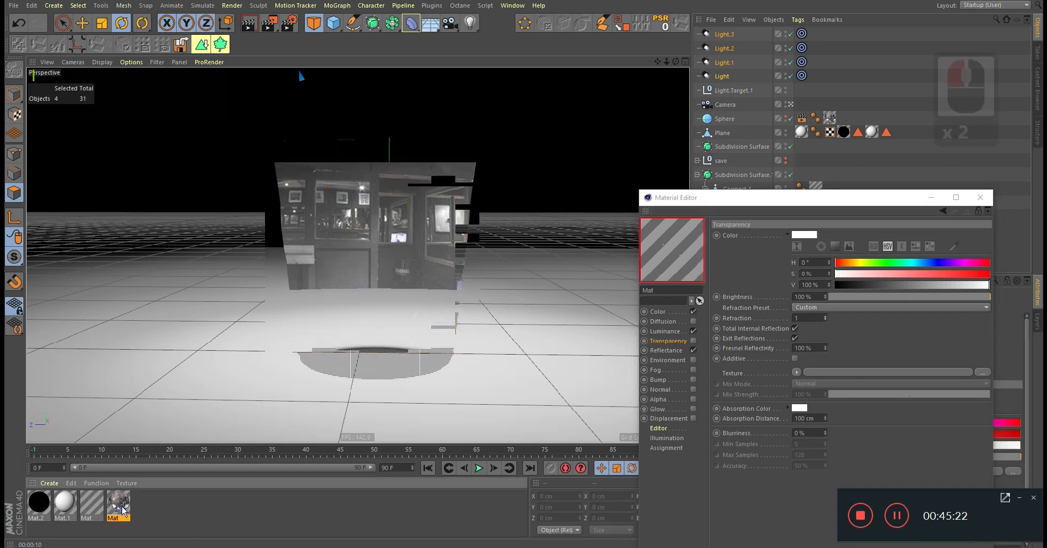
click(682, 332)
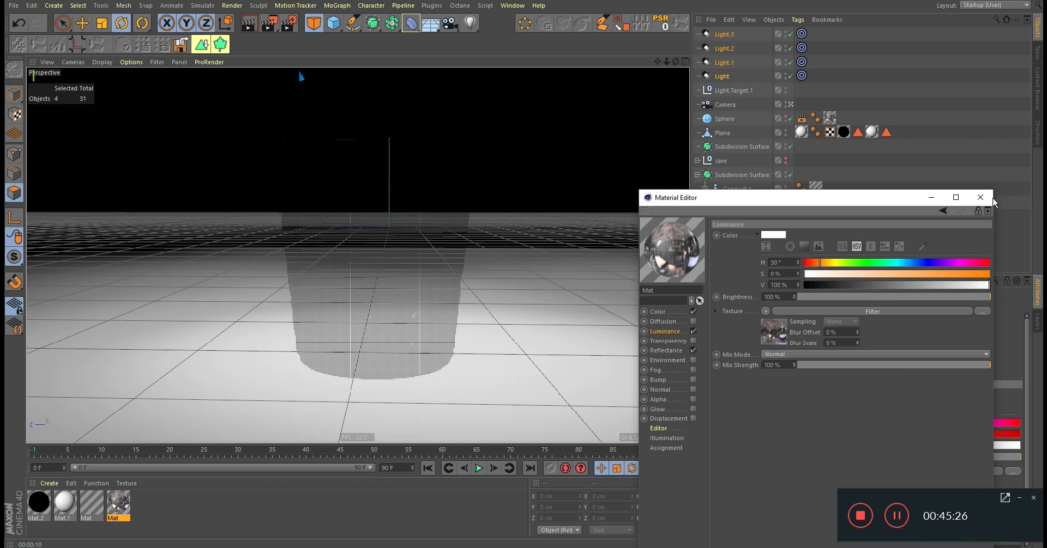
click(980, 198)
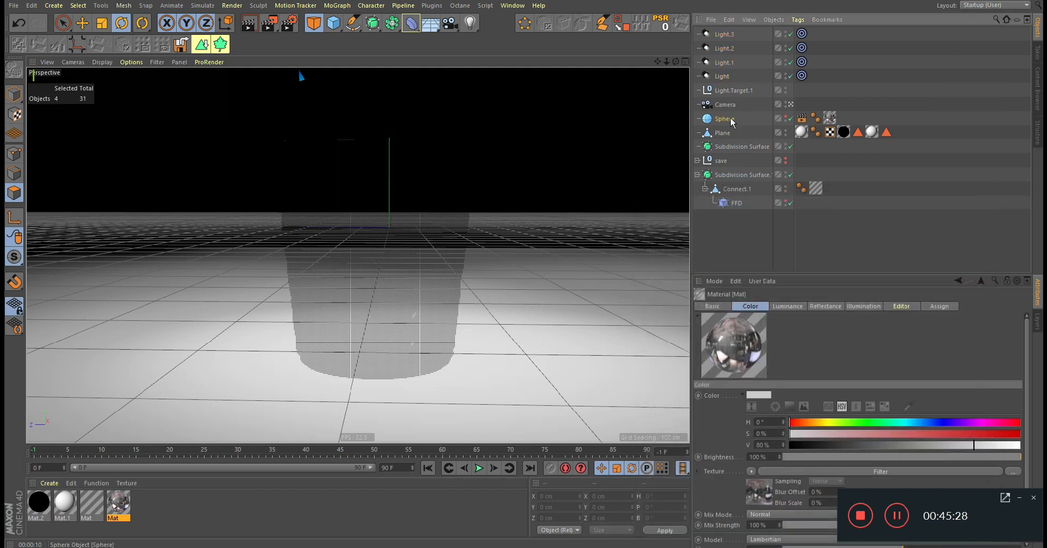
click(724, 119)
key(Delete)
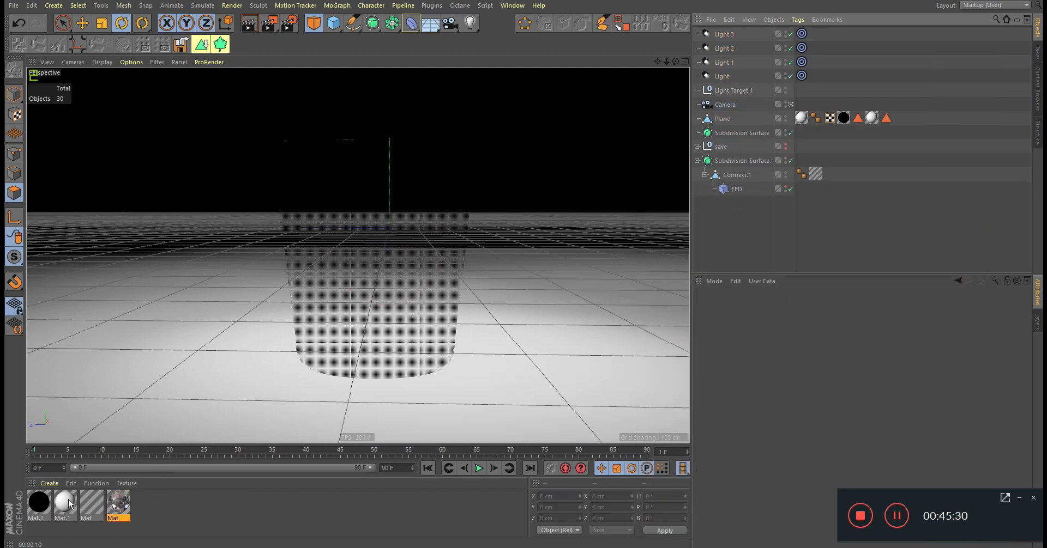
Reopen the glass material and return its transparency Refraction to 1.3.
double_click(90, 504)
click(196, 204)
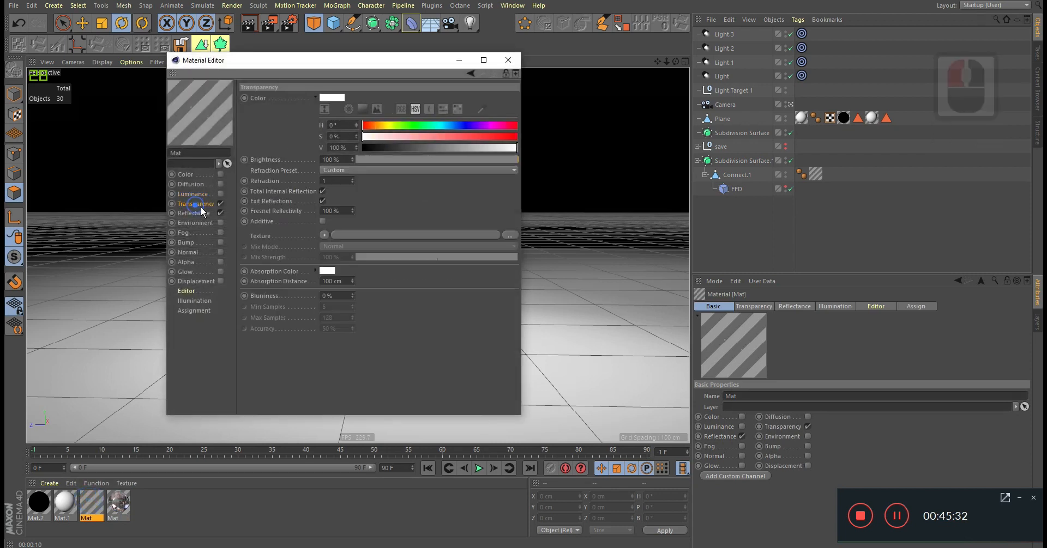
click(201, 214)
click(199, 203)
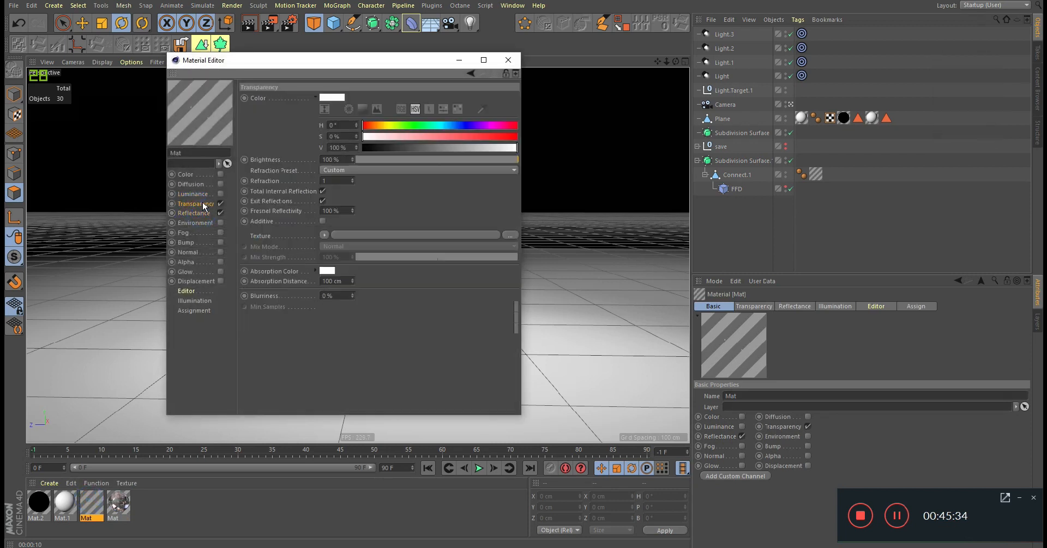
drag(334, 184, 270, 176)
text(1.5)
key(Return)
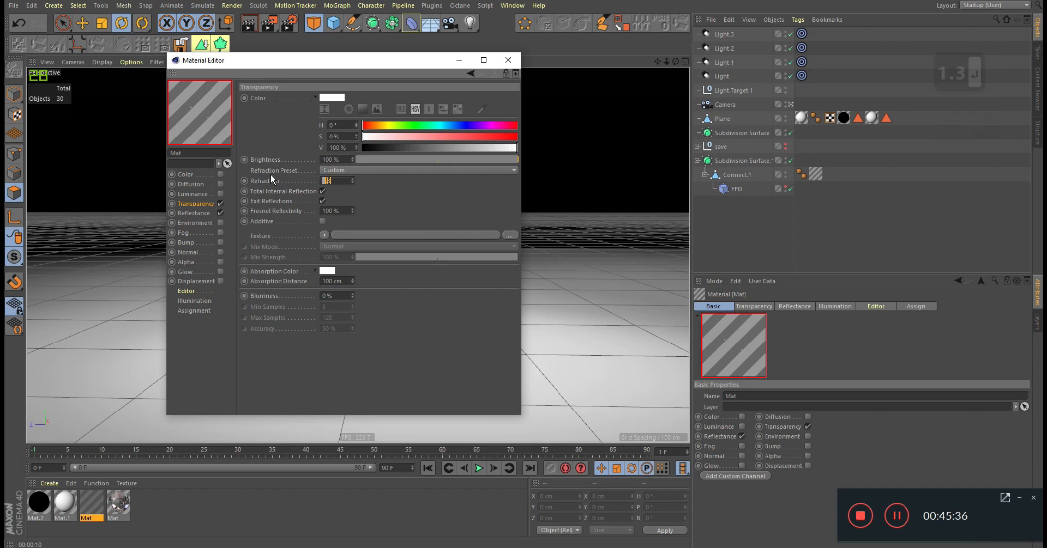
Move the Material Editor off the glass and examine the viewport render.
drag(364, 61, 894, 241)
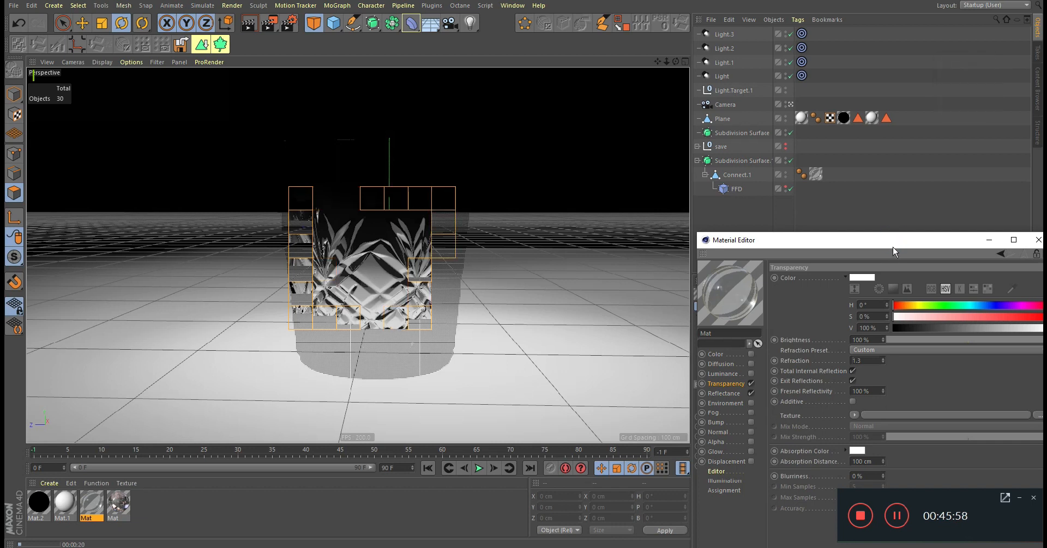
drag(869, 244, 777, 255)
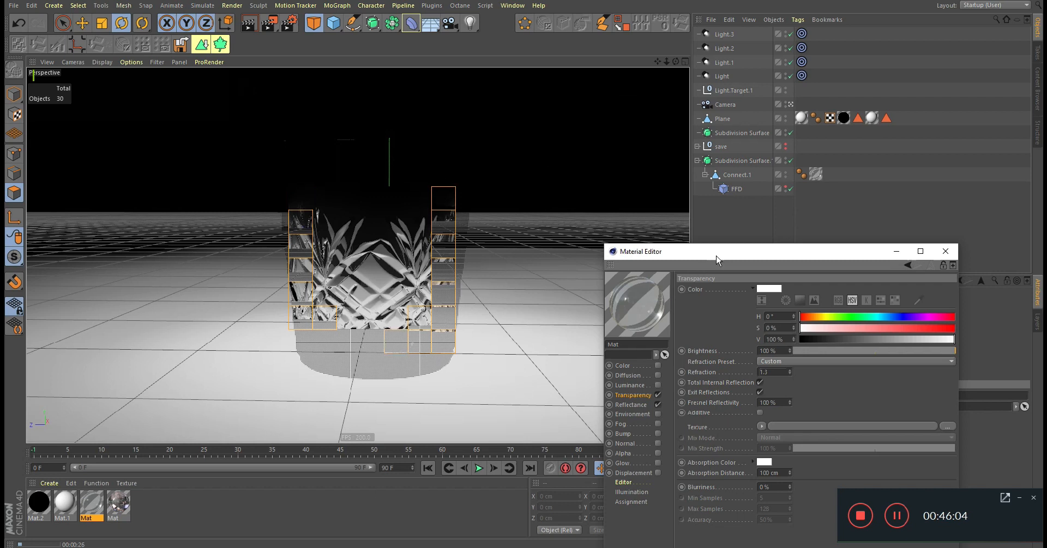
drag(715, 253, 713, 204)
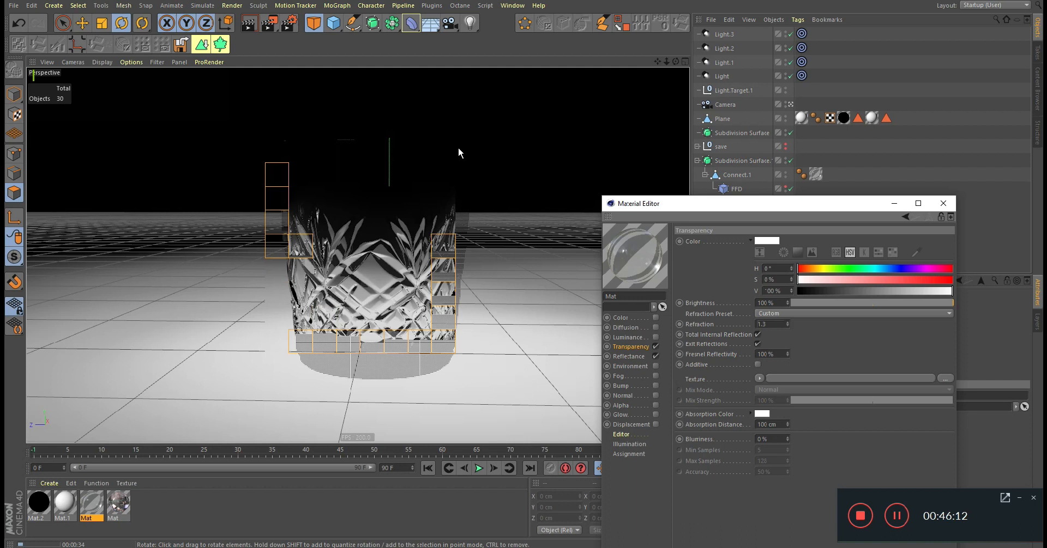
click(642, 348)
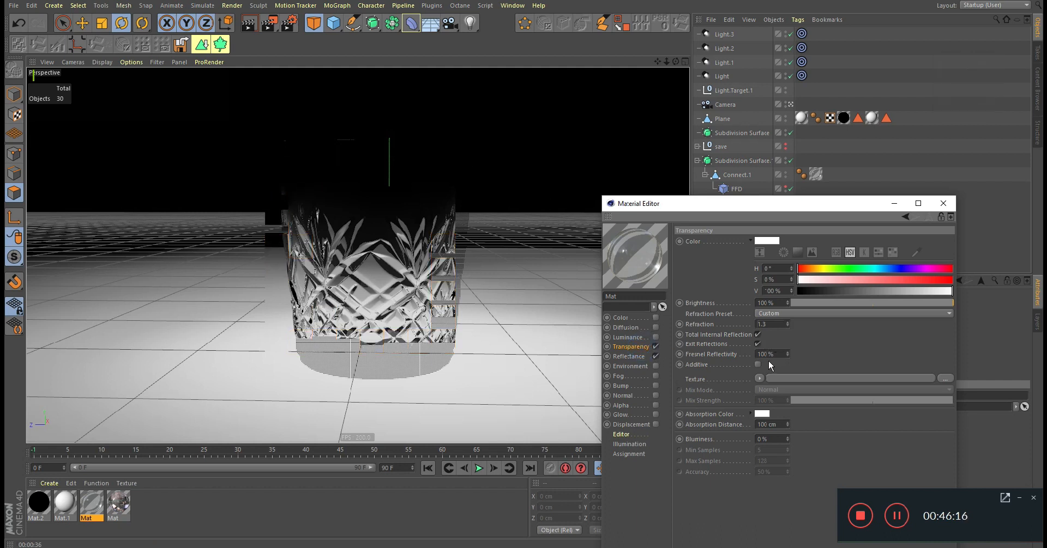
Apply transparency Blurriness to the glass material, comparing with the whiskey glass reference photo, and return to the perspective view.
click(782, 438)
middle_click(431, 294)
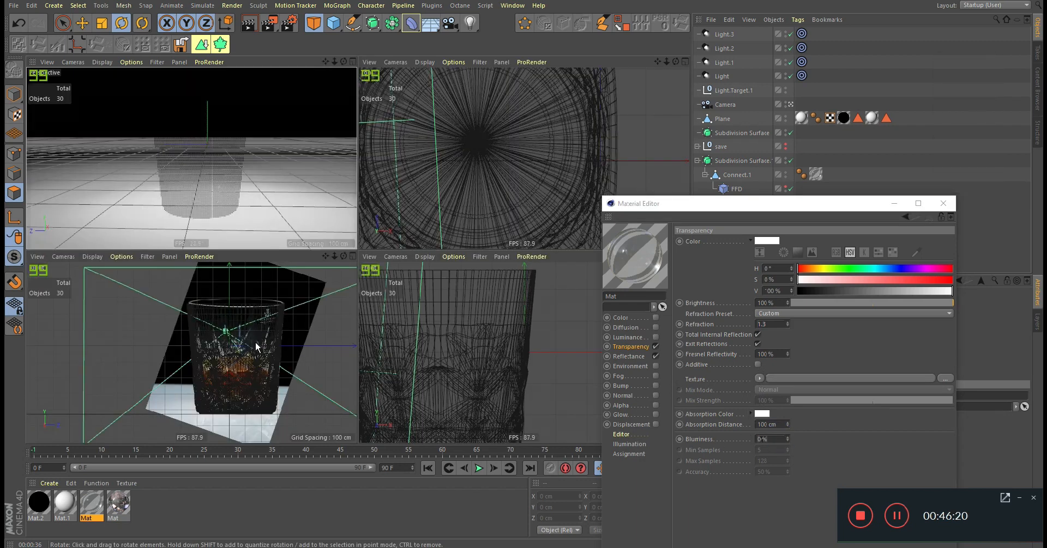
middle_click(256, 347)
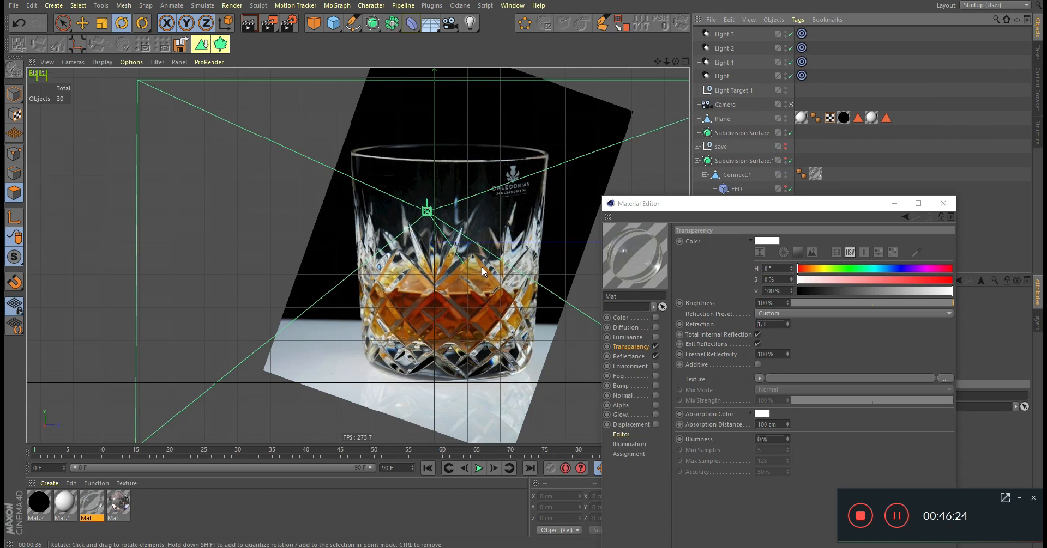
click(787, 437)
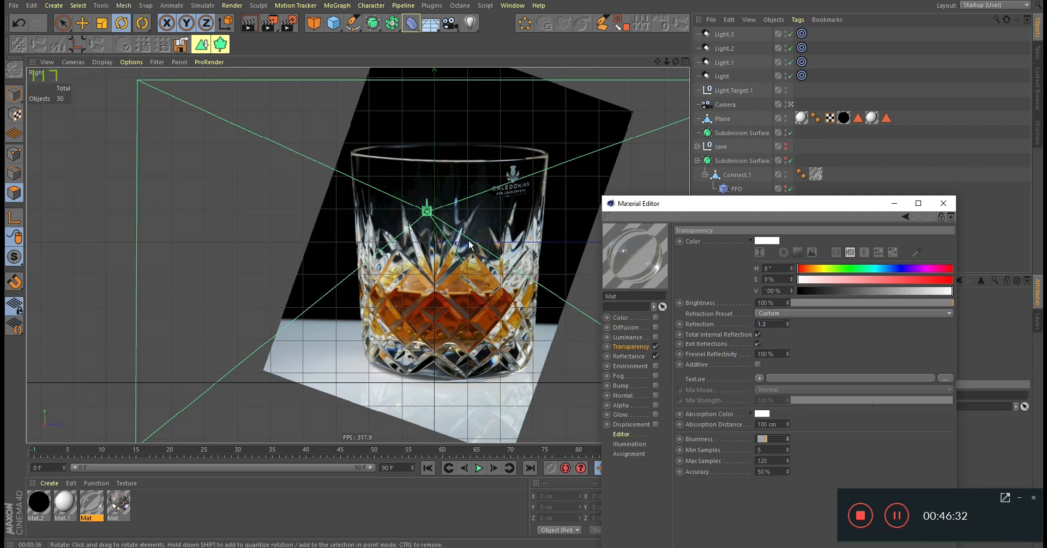
middle_click(578, 169)
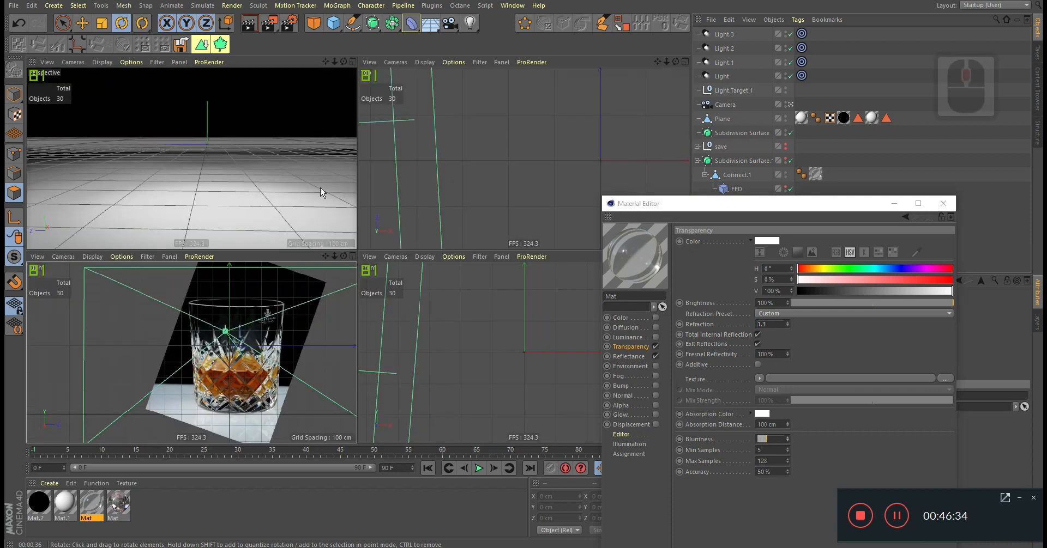
middle_click(284, 315)
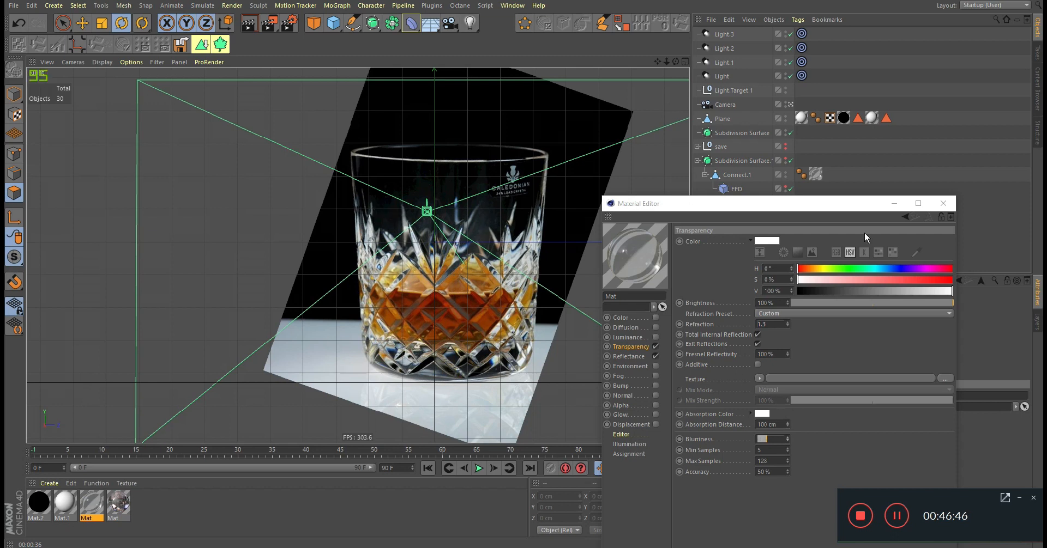
click(888, 206)
middle_click(251, 192)
middle_click(227, 189)
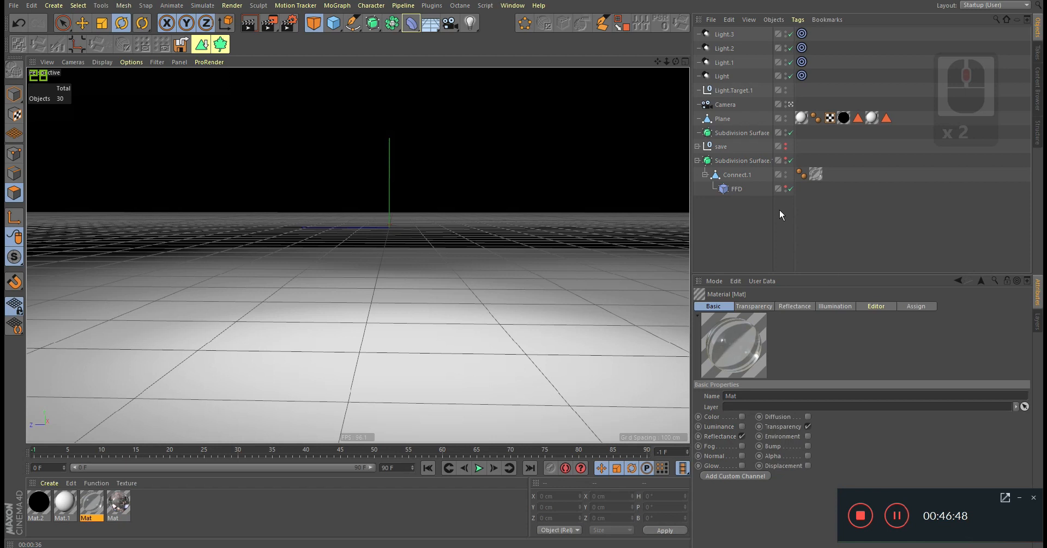
Leave the camera view and select the Connect.1 glass mesh in polygon mode, looking into the glass from above.
click(786, 159)
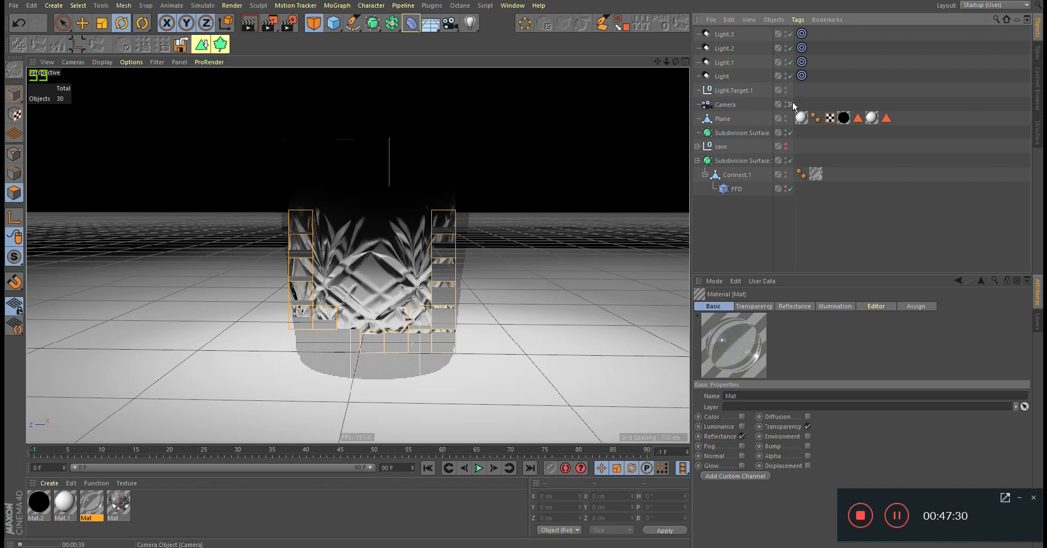
click(791, 104)
alt+right_drag(427, 225, 499, 225)
alt+right_drag(427, 278, 488, 279)
click(382, 288)
alt+right_drag(381, 284, 467, 280)
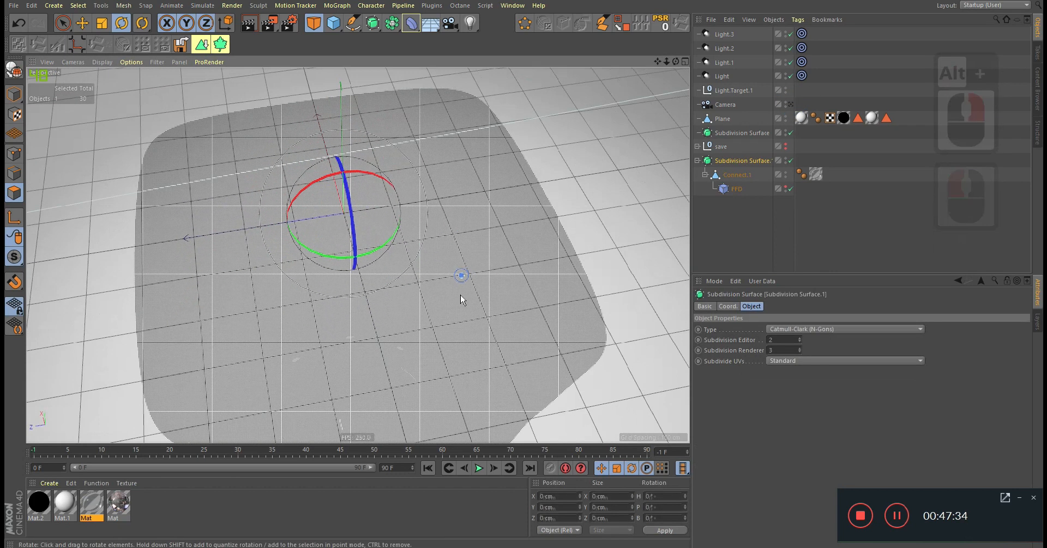
click(13, 95)
click(470, 167)
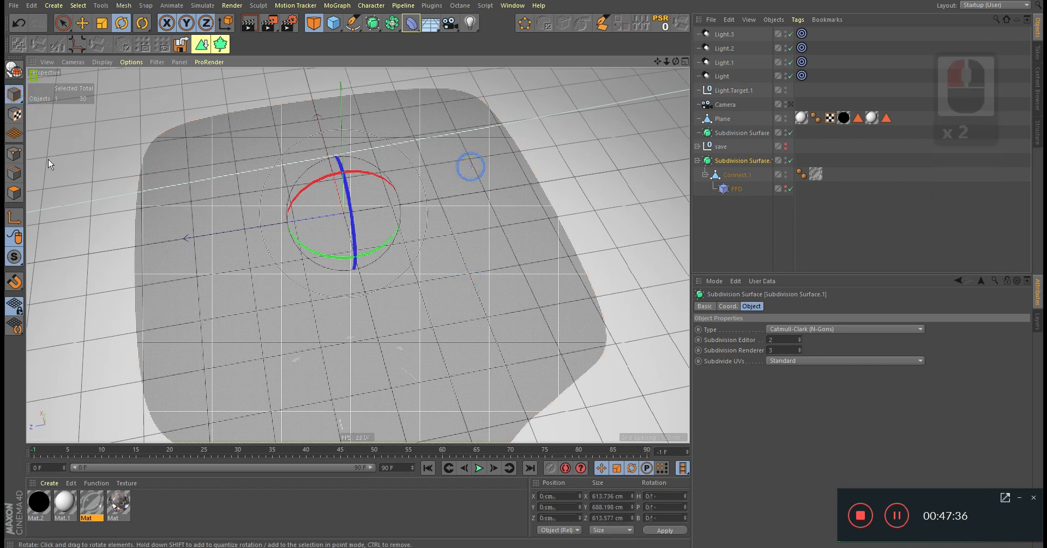
click(13, 192)
alt+drag(378, 272, 364, 255)
alt+middle_drag(364, 255, 367, 220)
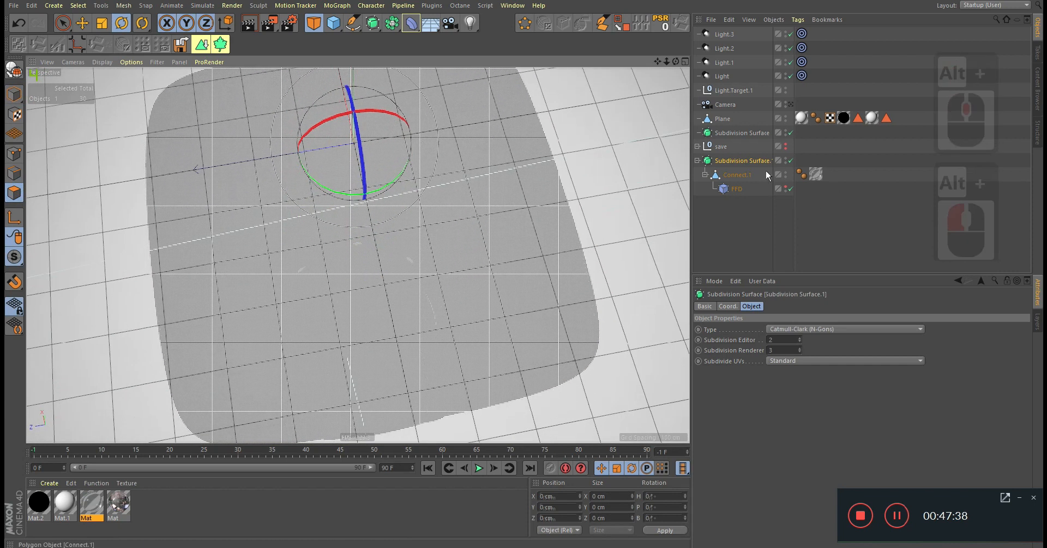
click(736, 176)
alt+drag(482, 184, 474, 229)
alt+right_drag(395, 293, 525, 271)
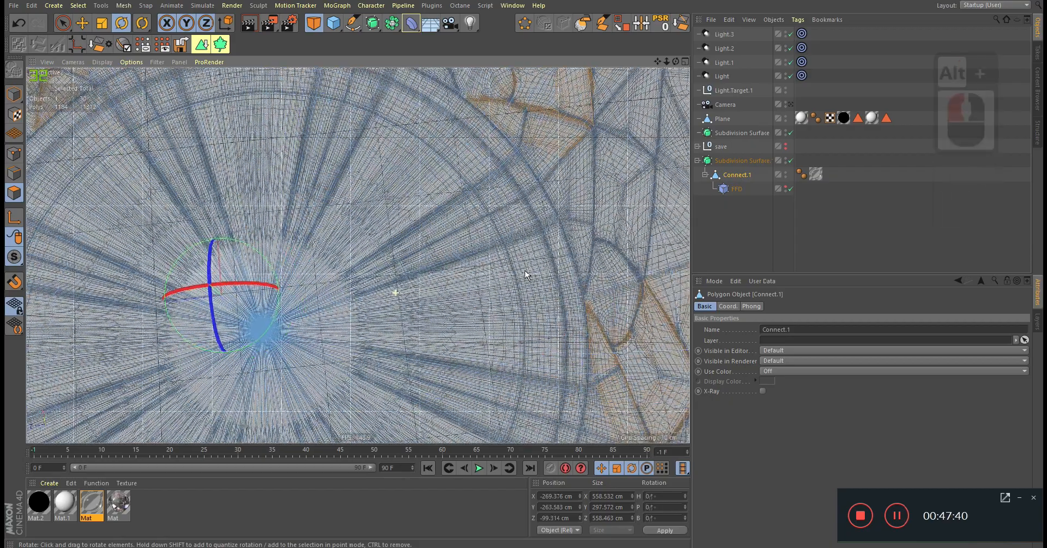
Loop-select the concentric polygon rings that form the glass's inner floor.
key(u)
key(l)
click(401, 279)
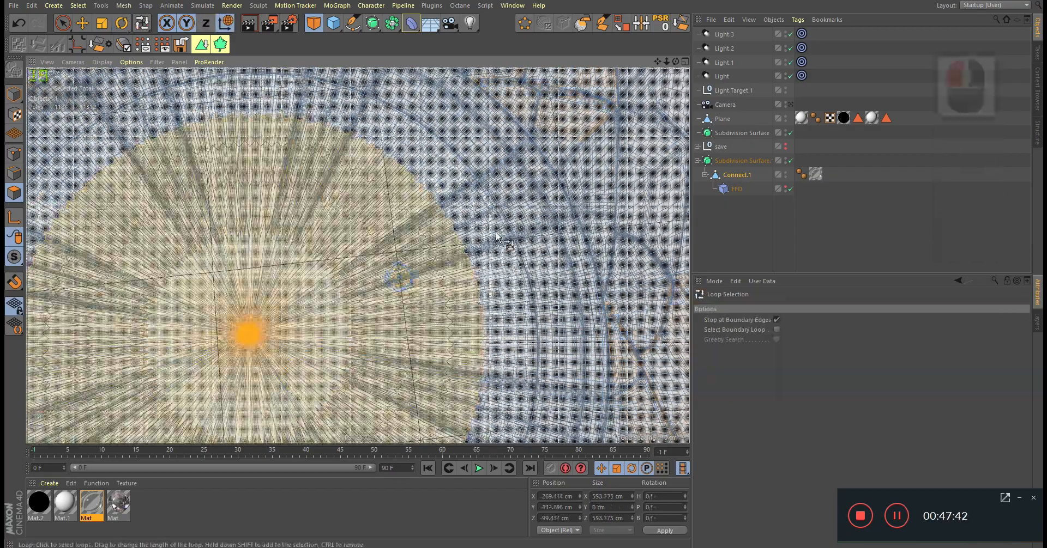
shift+click(499, 245)
shift+click(543, 229)
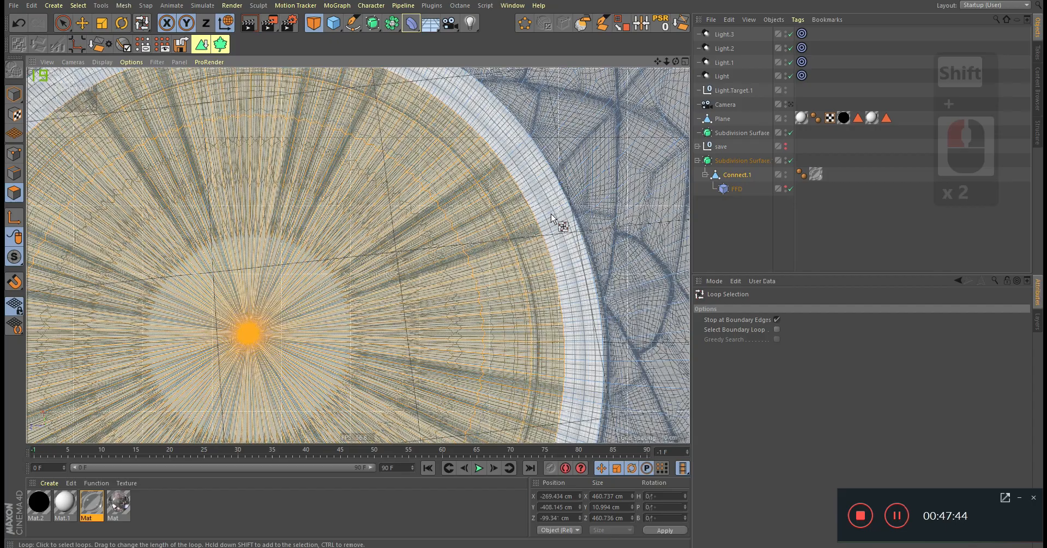
shift+click(565, 238)
shift+click(602, 188)
scroll(537, 198, down, 3)
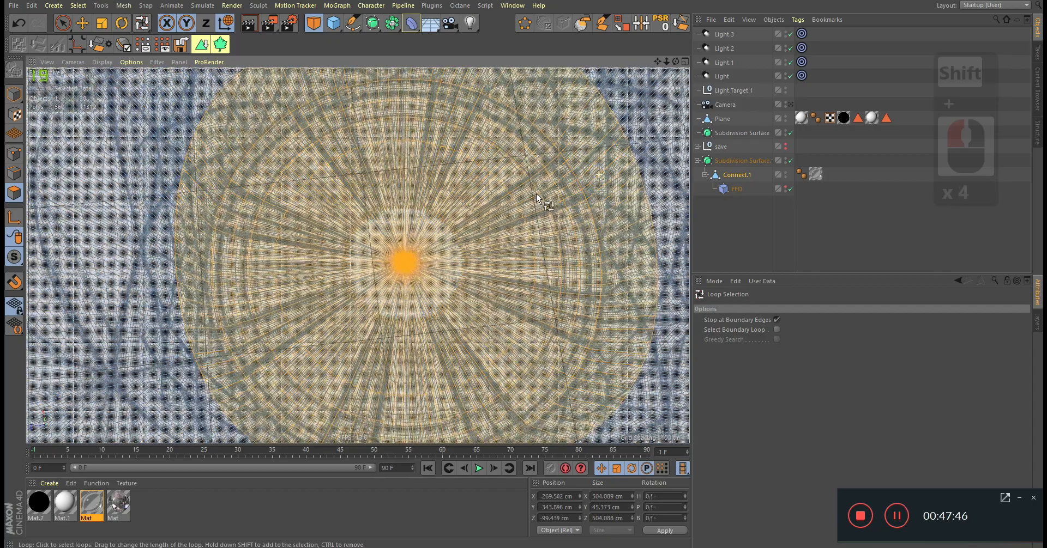
Extend the loop selection from the inner floor up the glass's inner wall.
alt+right_drag(537, 198, 567, 201)
middle_click(567, 201)
scroll(289, 369, up, 4)
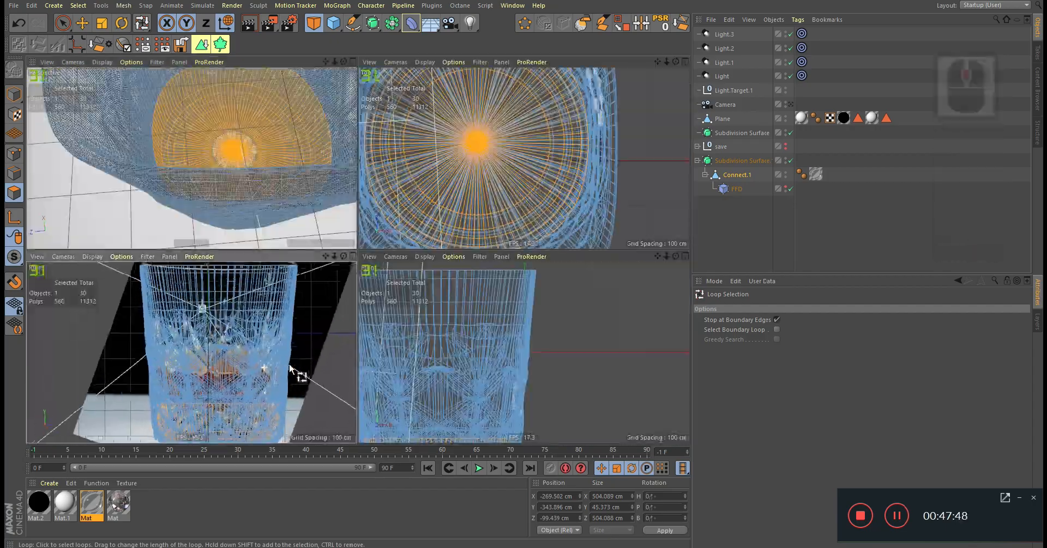
scroll(289, 365, up, 1)
alt+middle_drag(286, 157, 244, 205)
alt+drag(245, 206, 251, 181)
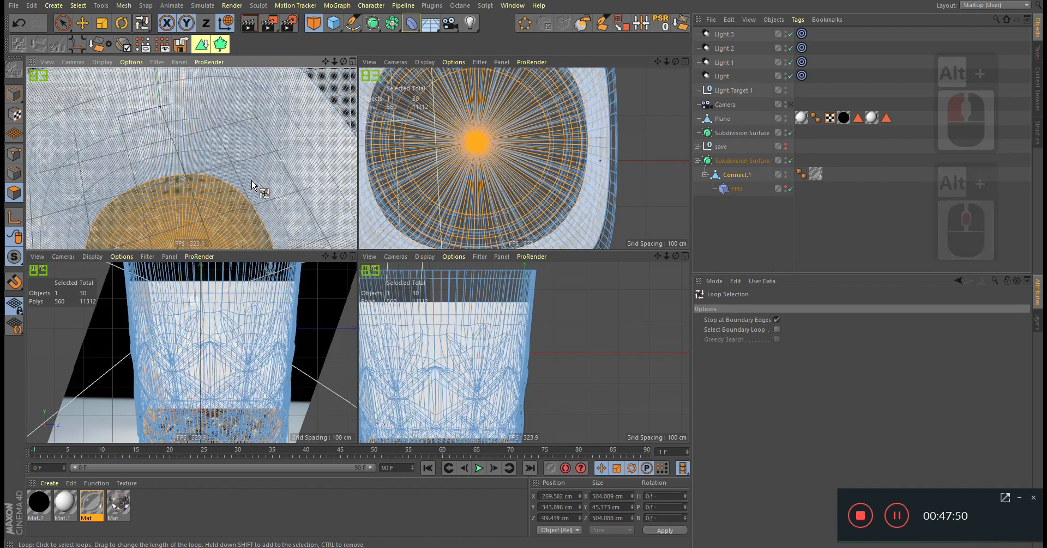
shift+click(251, 180)
scroll(245, 307, down, 3)
Split the selected inner polygons into a separate object and group it with Connect.1 in a null under the Subdivision Surface.
key(u)
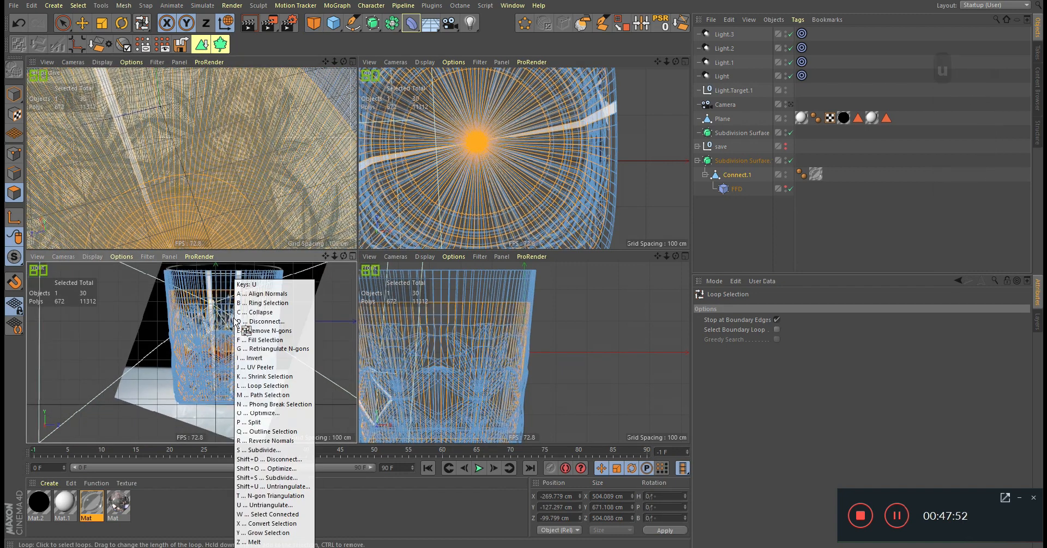
key(p)
click(735, 202)
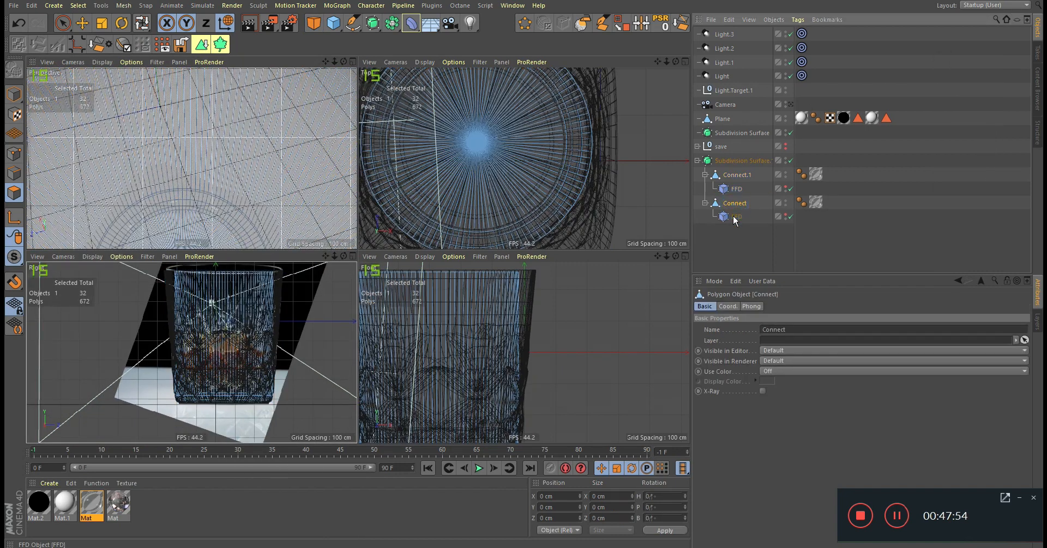
ctrl+click(739, 176)
key(alt+g)
click(705, 174)
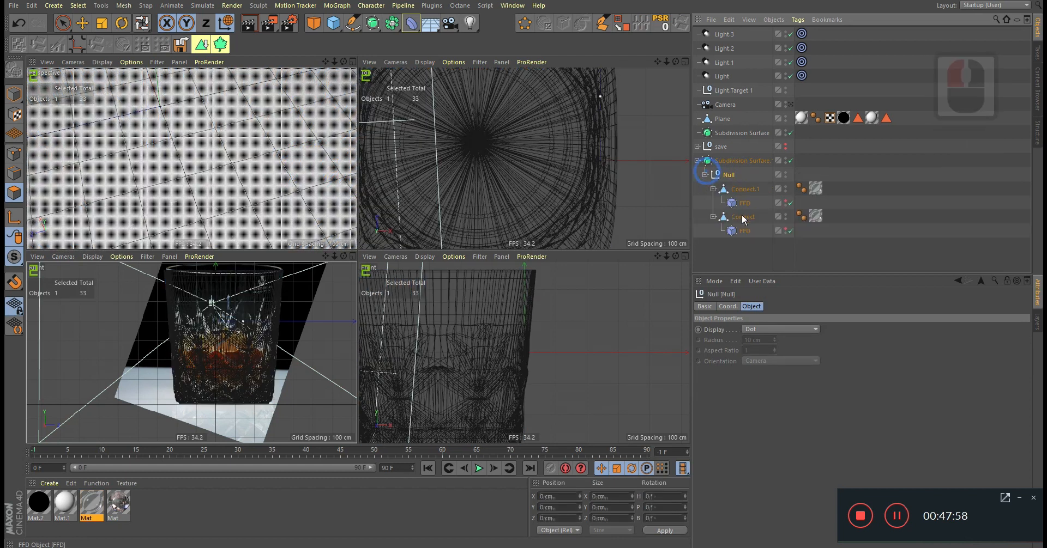
Add a horizontal loop cut around the split Connect mesh at the whiskey level of the reference photo.
click(741, 219)
alt+right_drag(270, 196, 246, 233)
alt+right_drag(224, 337, 262, 313)
middle_click(262, 314)
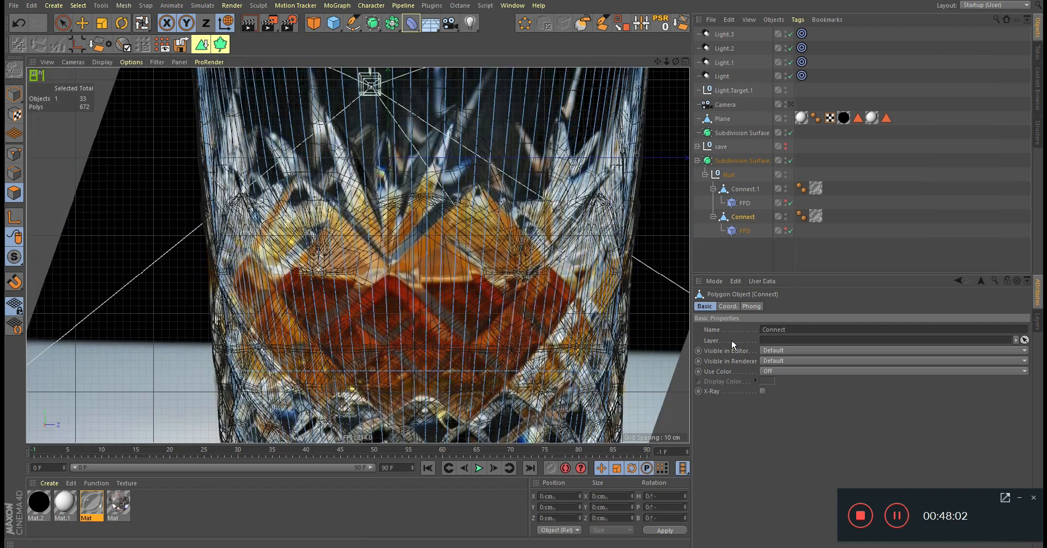
key(k)
key(l)
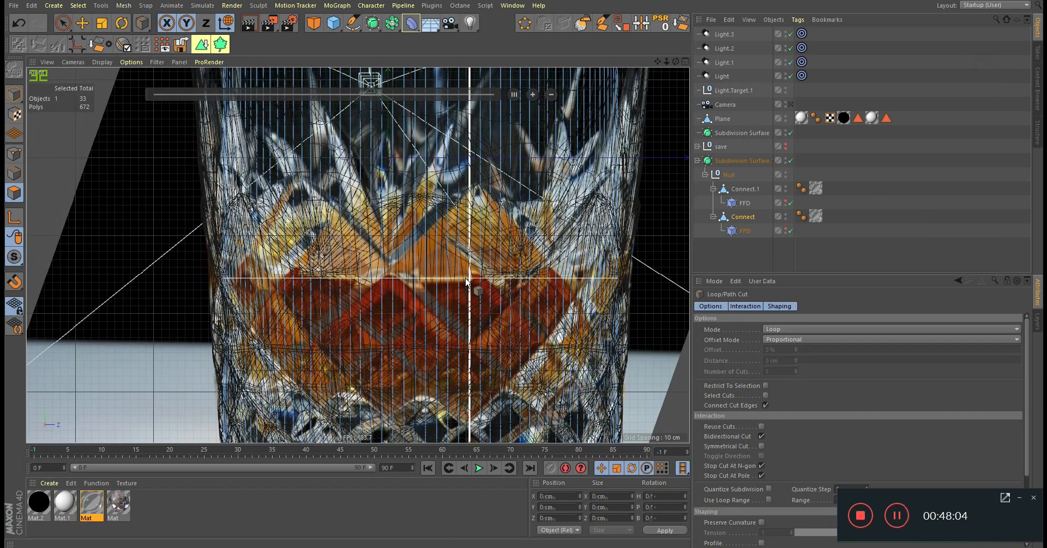
click(466, 283)
Select and delete the liquid mesh's polygons above the loop cut.
scroll(466, 282, down, 8)
alt+middle_drag(467, 282, 447, 307)
alt+right_drag(510, 289, 486, 287)
key(0)
drag(349, 216, 578, 314)
key(Delete)
Select the liquid mesh's open top edge using Loop Selection with Select Boundary Loop on and Stop at Boundary Edges off.
alt+right_drag(445, 312, 584, 299)
middle_click(567, 292)
middle_click(249, 150)
alt+middle_drag(423, 311, 428, 267)
alt+right_drag(428, 267, 545, 248)
click(12, 180)
key(u)
key(l)
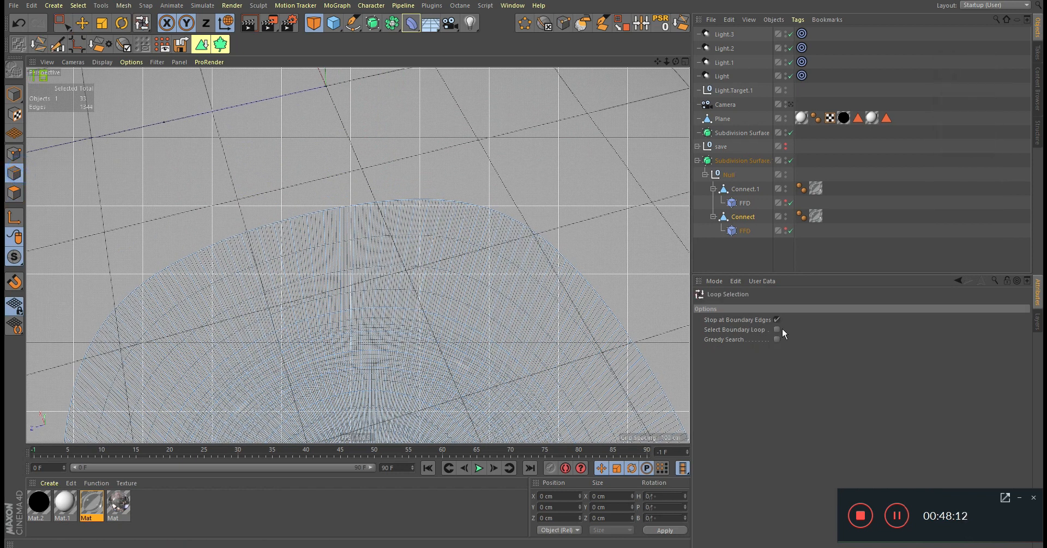
click(776, 330)
click(776, 320)
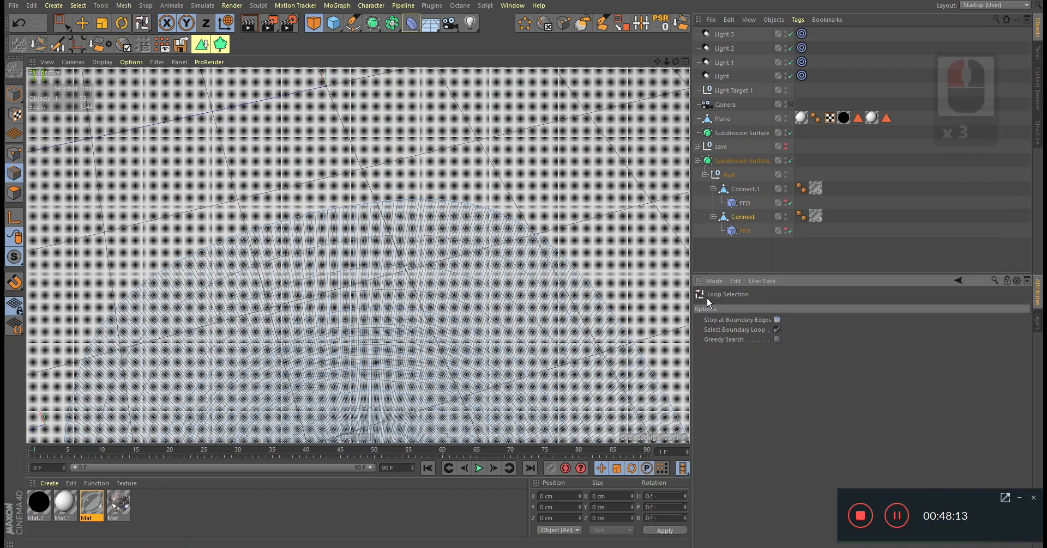
click(526, 229)
Turn off subdivision and extrude the top edge loop inward twice with Scale, to a diameter of about 484 cm.
alt+right_drag(517, 246, 567, 238)
key(t)
ctrl+drag(590, 183, 587, 191)
key(q)
alt+right_drag(493, 229, 532, 241)
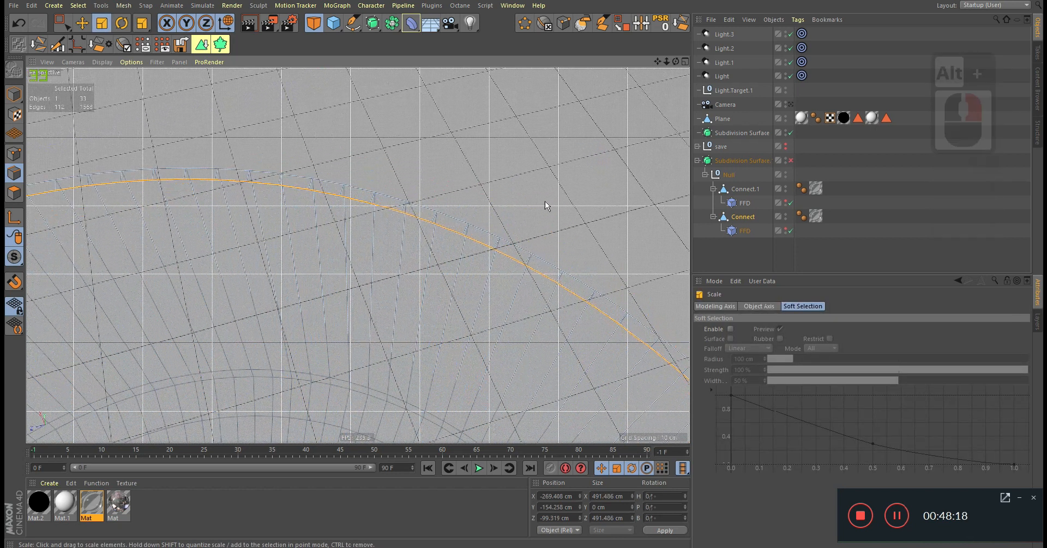
ctrl+drag(561, 191, 563, 191)
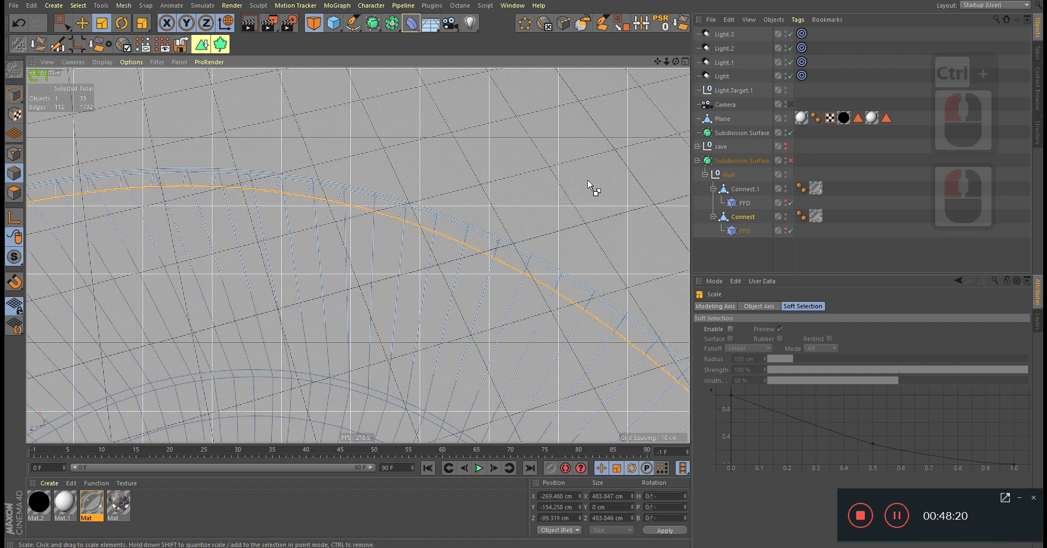
Close the liquid's top by welding the inner edge loop at its centre, and turn subdivision back on.
alt+right_drag(586, 180, 415, 262)
key(m)
key(q)
key(q)
alt+middle_drag(474, 285, 436, 245)
alt+right_drag(437, 245, 381, 242)
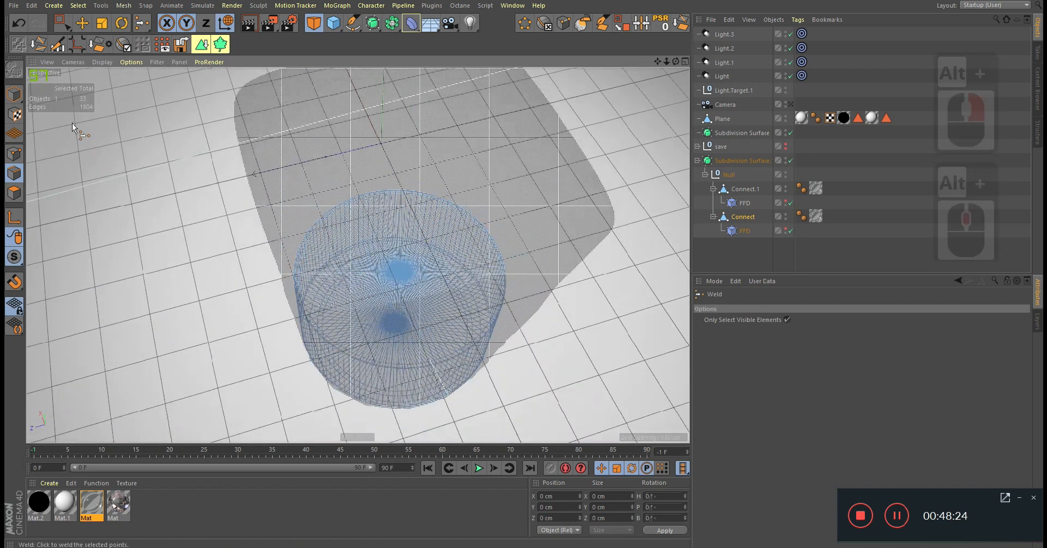
click(18, 94)
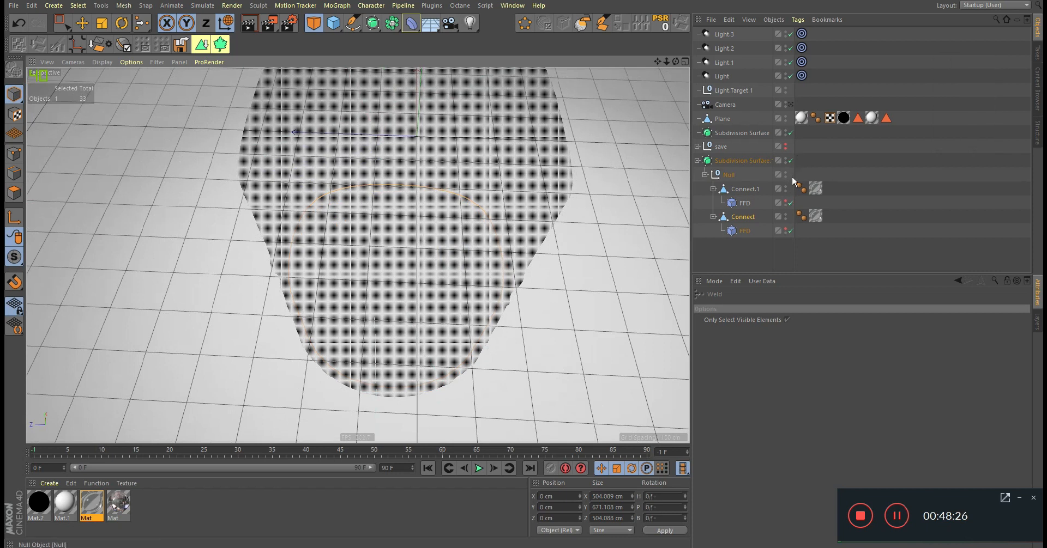
Create a new material for the liquid with Color turned off and Transparency turned on.
alt+drag(580, 215, 479, 222)
double_click(191, 513)
double_click(46, 511)
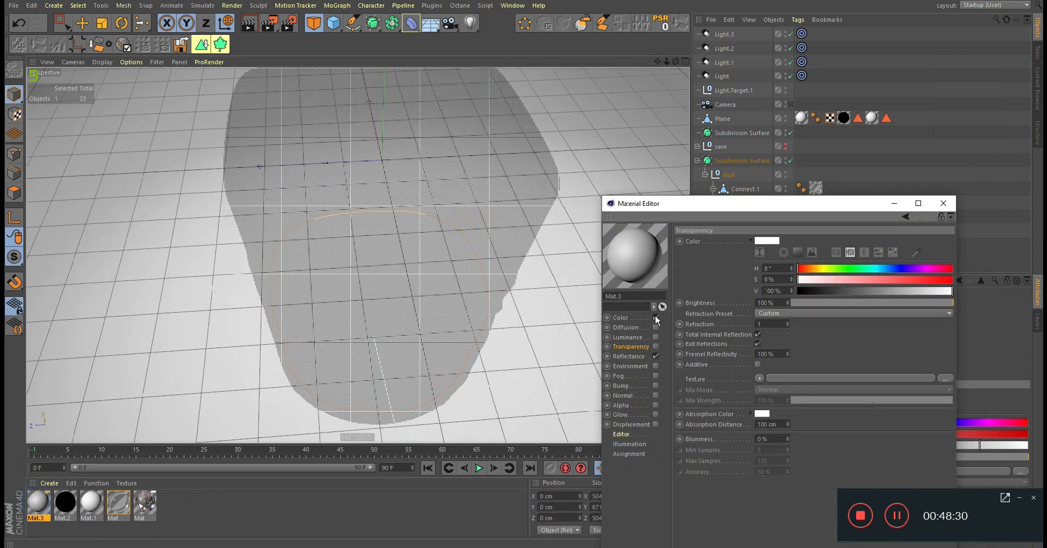
click(656, 319)
drag(724, 199, 337, 102)
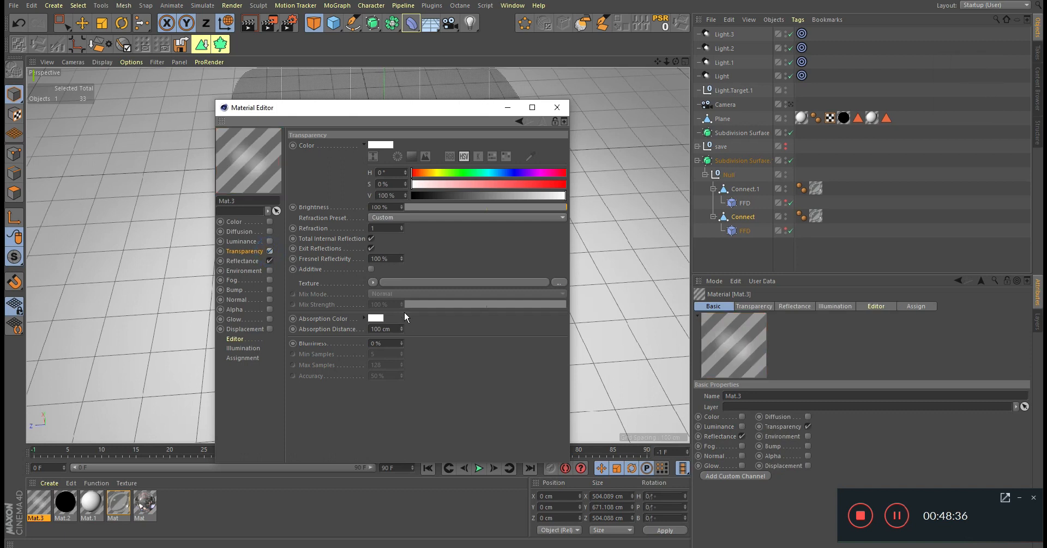
Set the liquid material's absorption color to a saturated orange with hue 34° and its absorption distance to 50 cm.
click(379, 320)
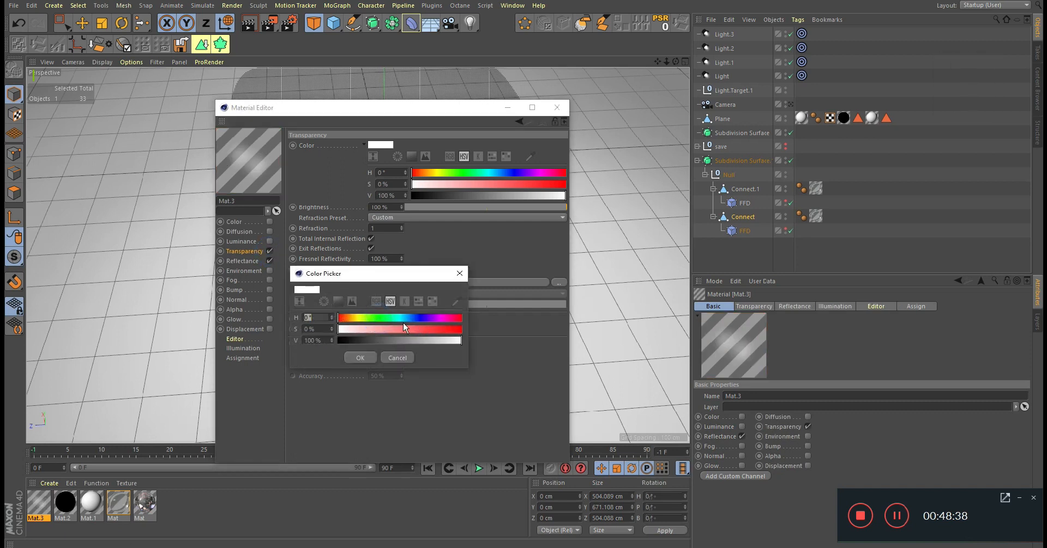
click(350, 318)
drag(441, 329, 506, 341)
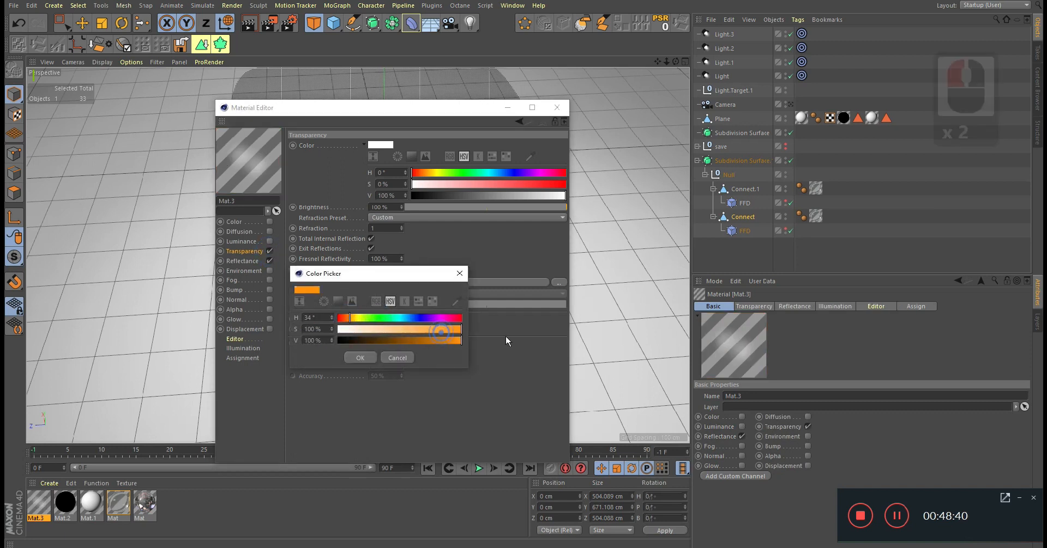
click(360, 358)
click(394, 330)
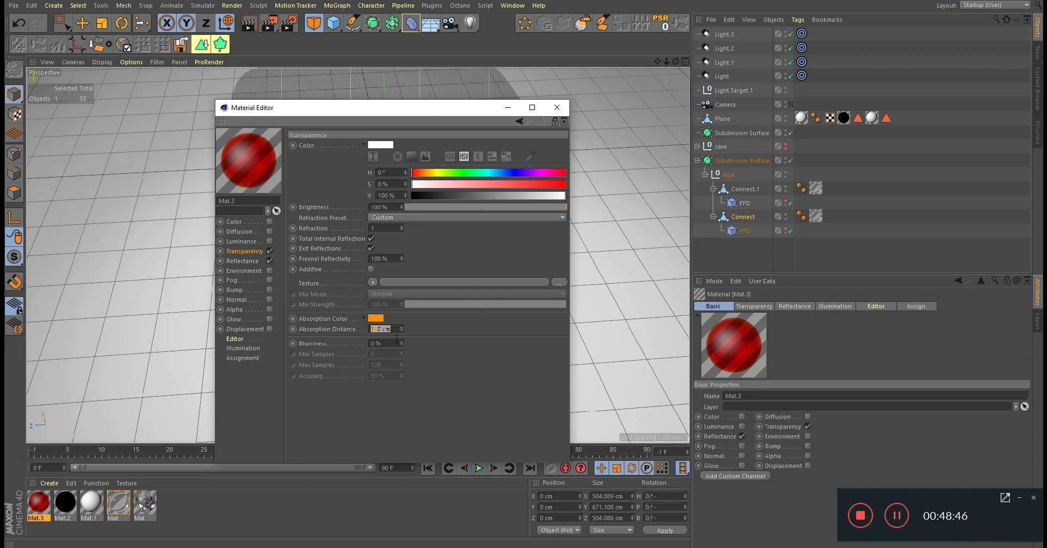
text(20)
key(Return)
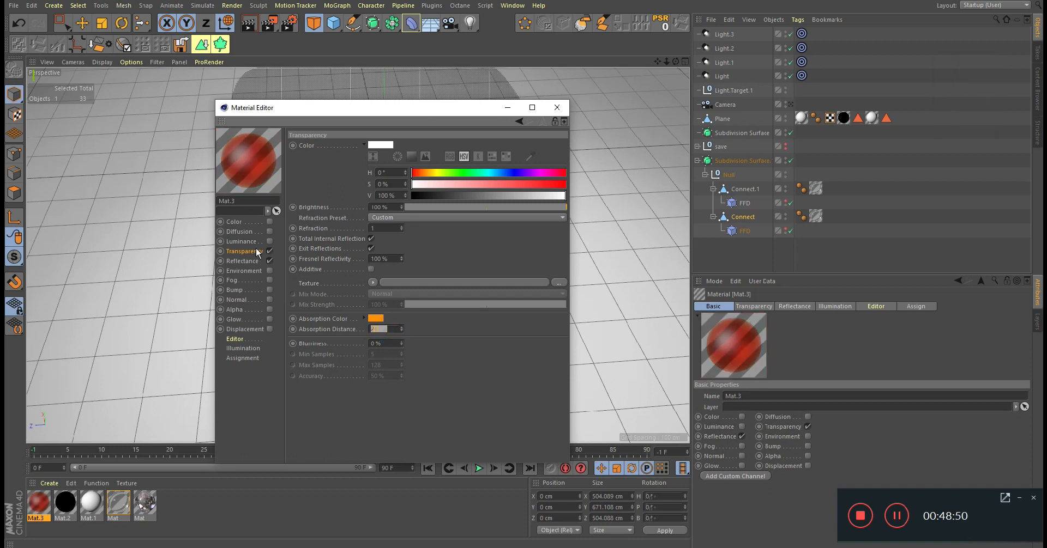
Add a Beckmann reflectance layer to the liquid material and set up its Layer Fresnel.
click(242, 261)
click(302, 167)
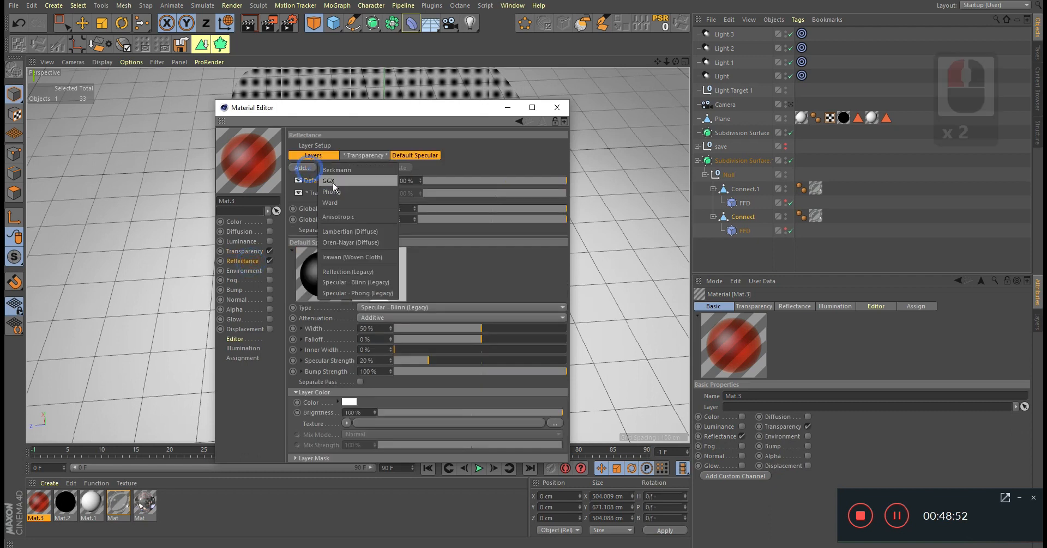
click(341, 171)
scroll(312, 351, down, 5)
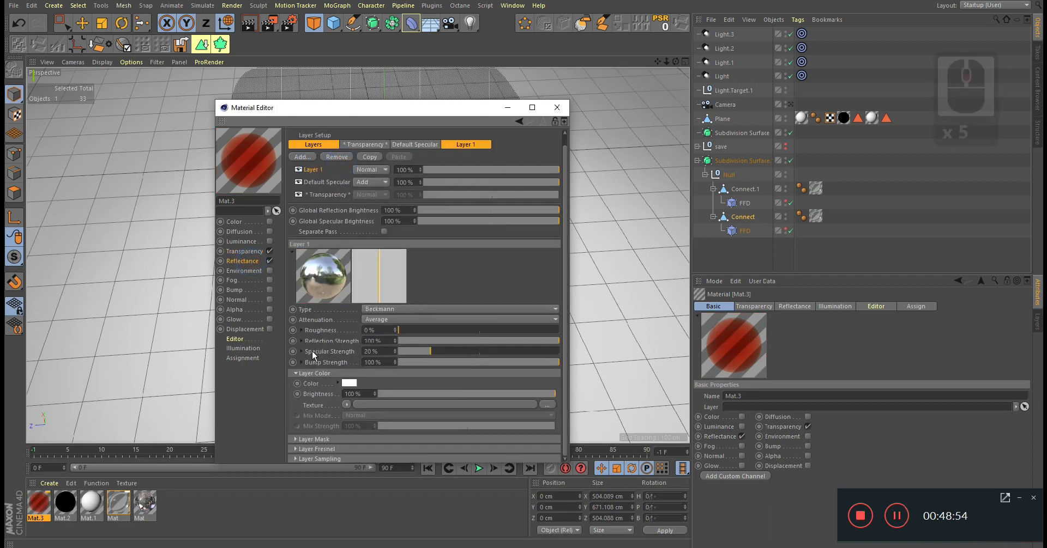
click(309, 449)
scroll(321, 428, down, 3)
click(360, 395)
click(363, 415)
scroll(312, 417, up, 3)
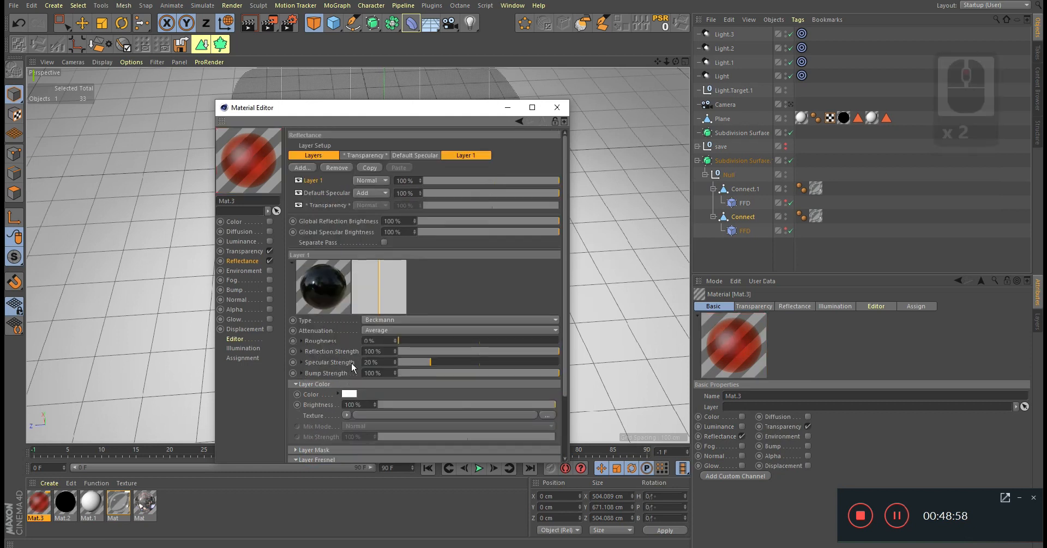
Set the Default Specular layer's falloff to about -26% and its inner width to about 15%.
click(323, 193)
drag(478, 355, 419, 360)
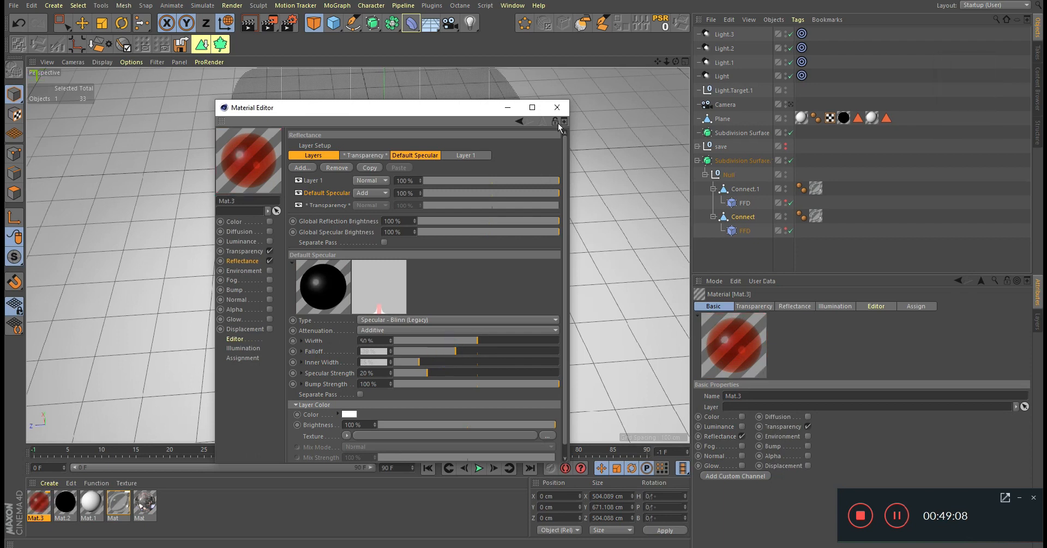
click(557, 108)
Replace the material on the Connect liquid mesh with Mat.3 and select all of the mesh's polygons.
drag(42, 504, 754, 223)
drag(818, 226, 816, 218)
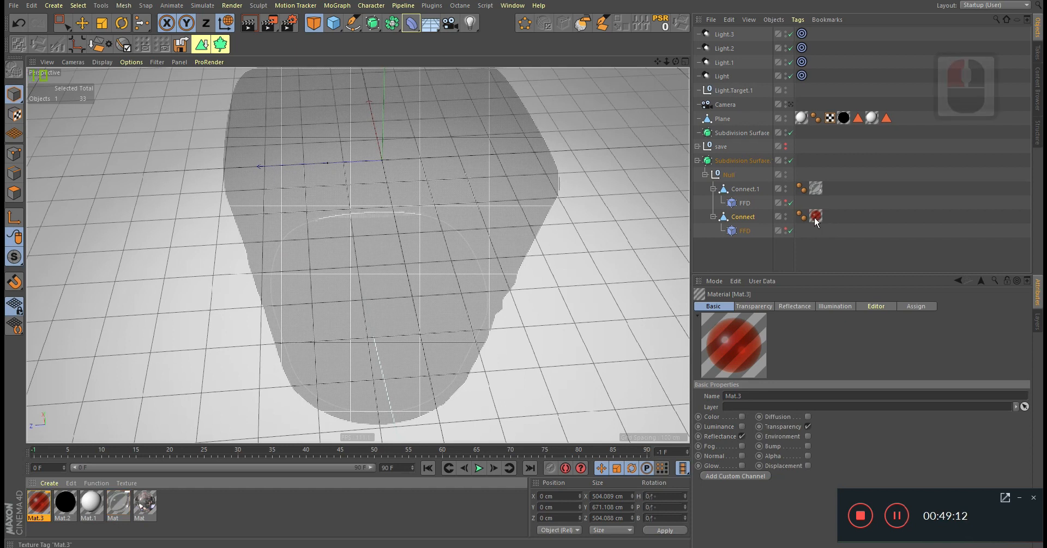
click(746, 217)
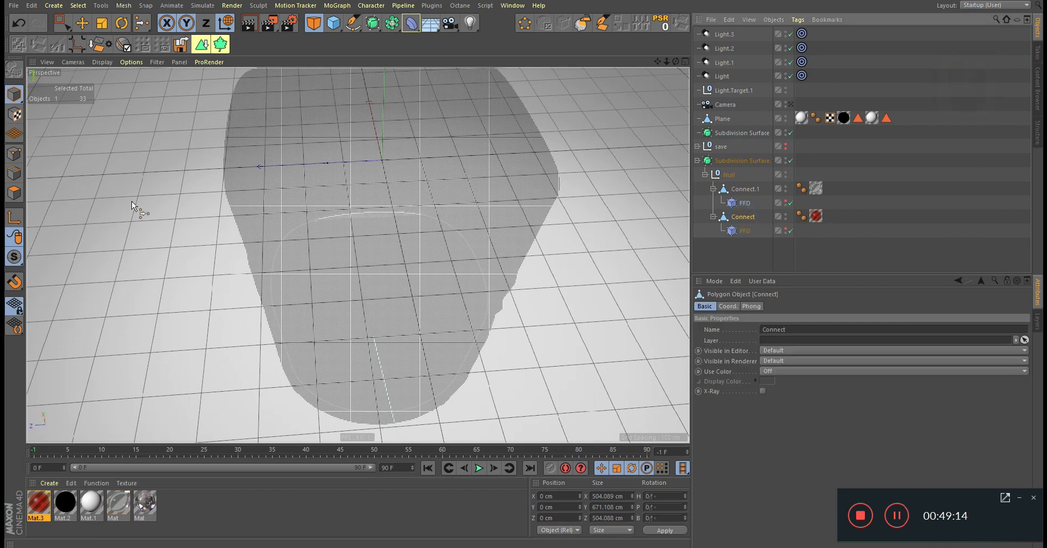
click(17, 194)
key(ctrl+a)
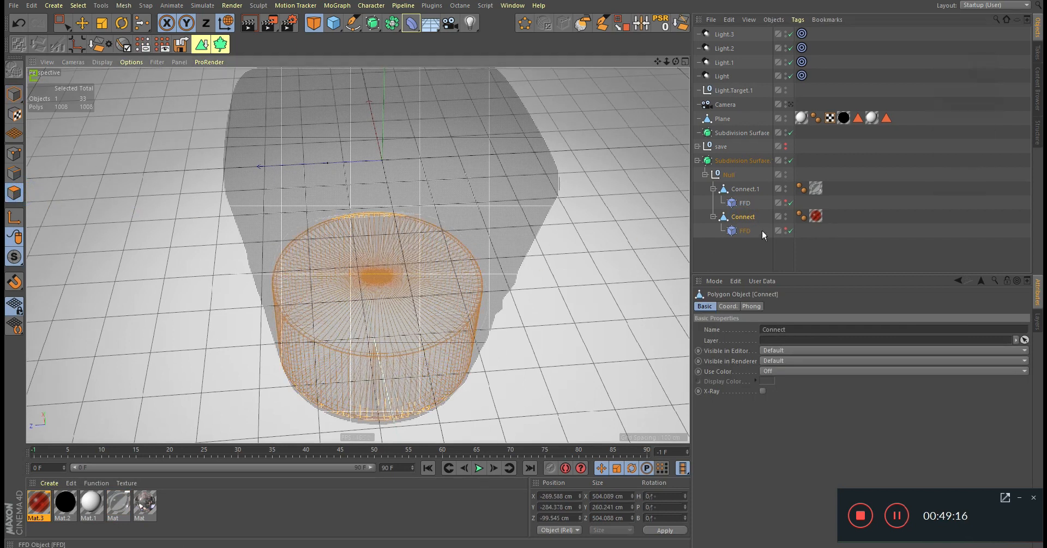
click(750, 215)
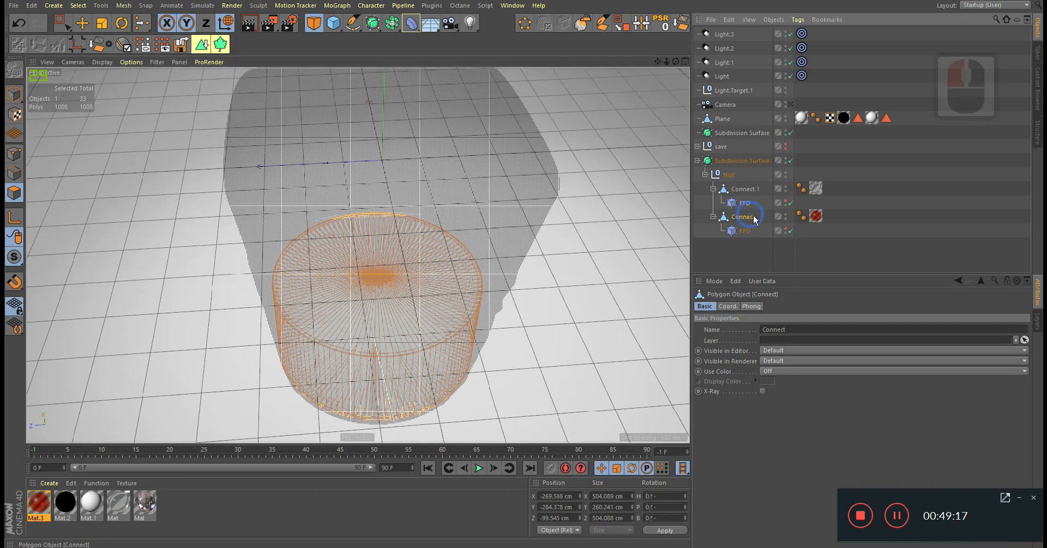
Preview the liquid through the scene camera, then enlarge the Right view containing the reference photo.
click(790, 104)
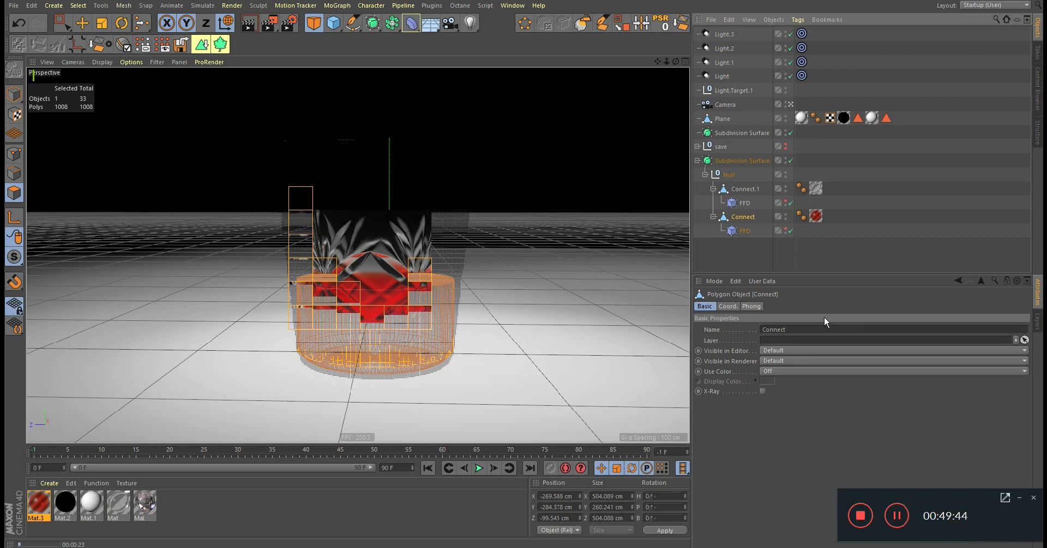
middle_click(420, 326)
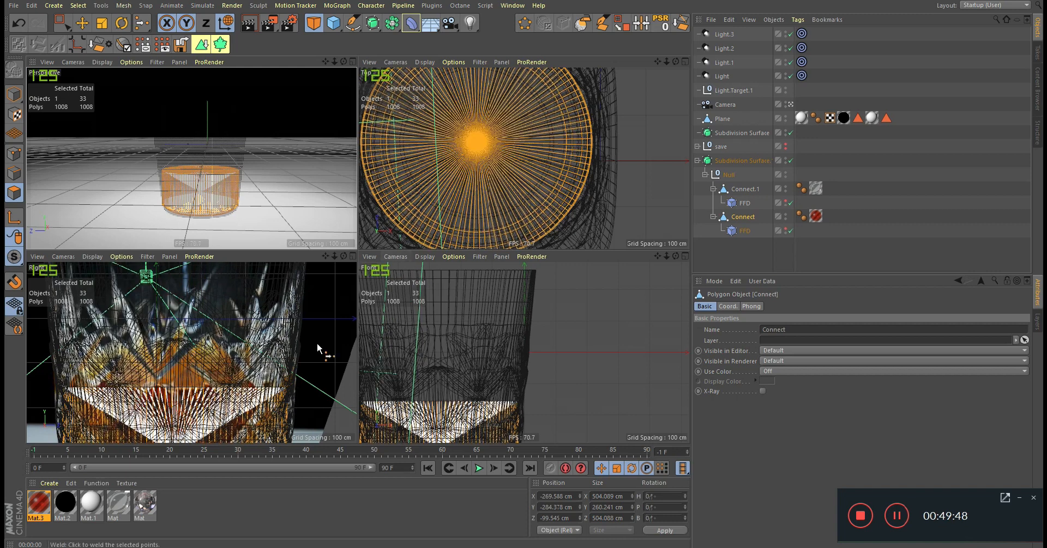
middle_click(316, 430)
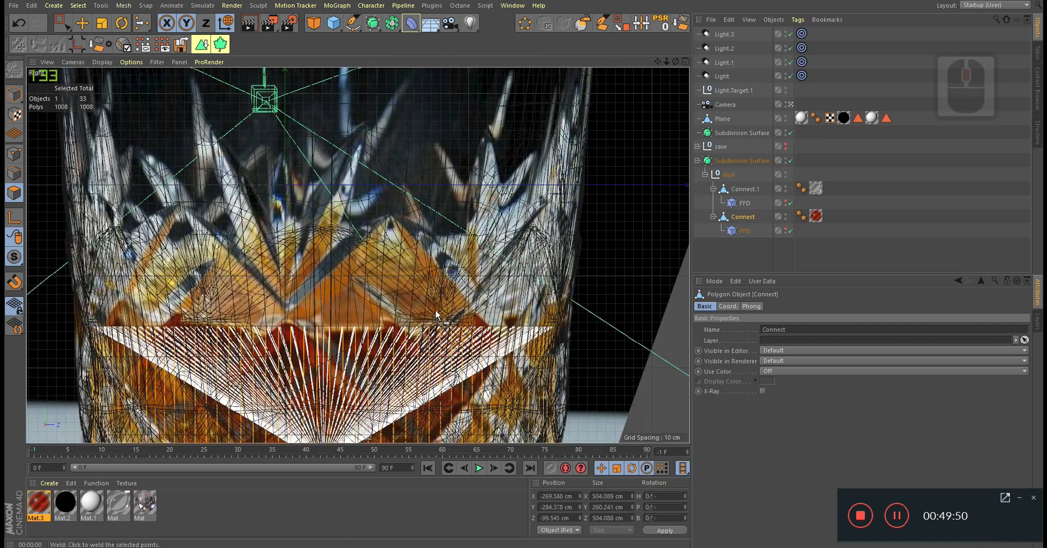
Sample the liquid material's absorption color from the whiskey in the reference photo and raise its brightness value slightly.
double_click(39, 504)
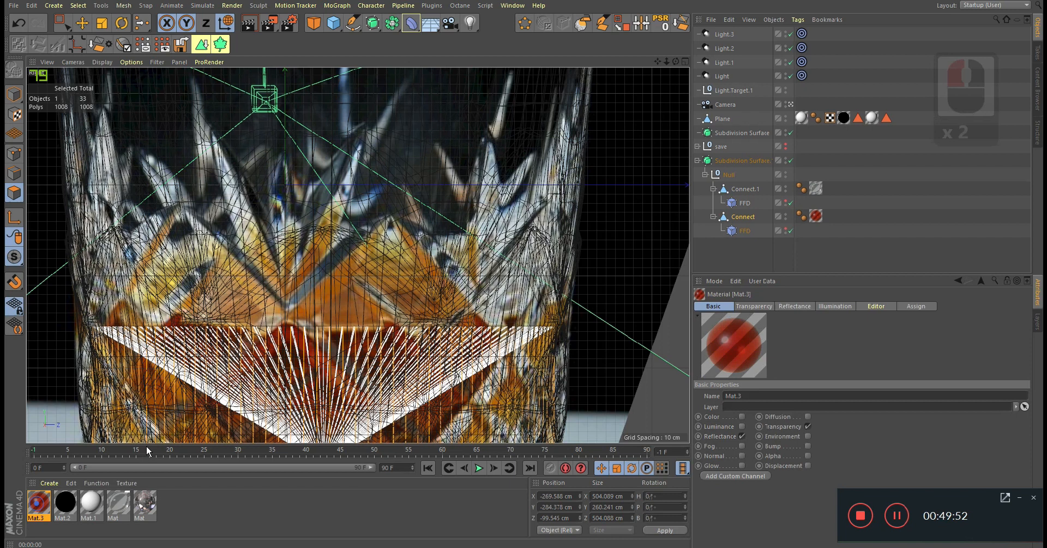
drag(366, 66, 872, 114)
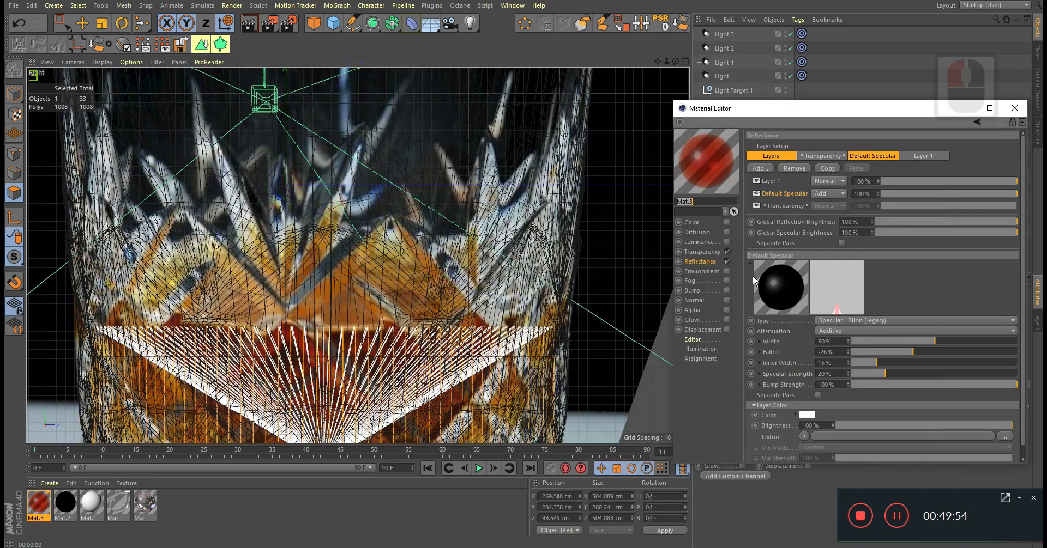
click(701, 253)
click(833, 319)
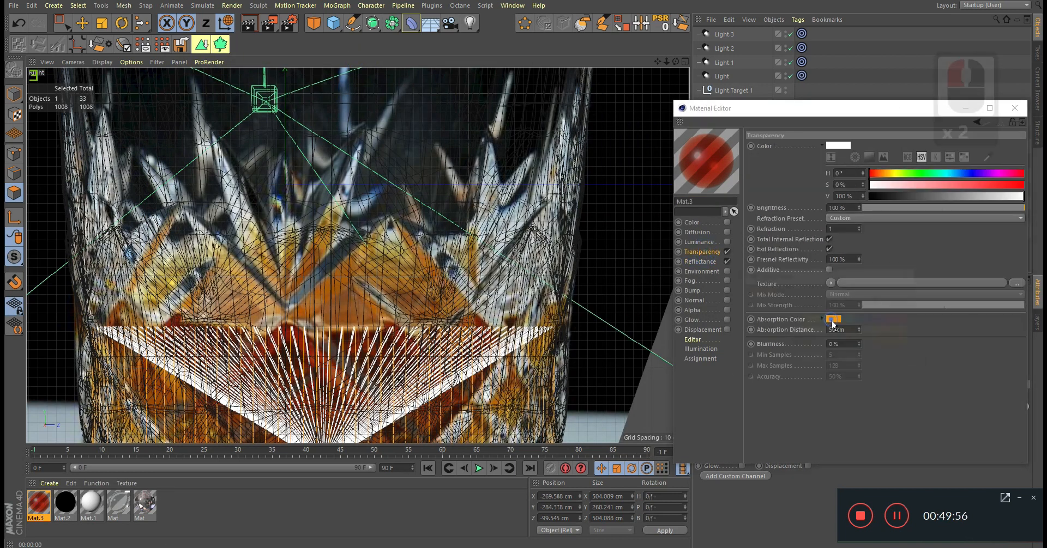
click(907, 302)
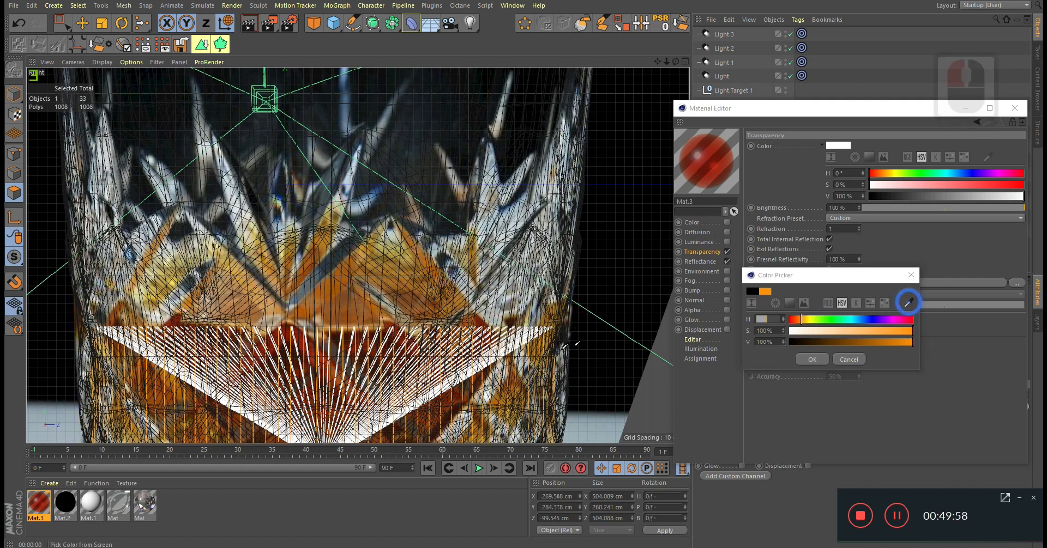
click(359, 310)
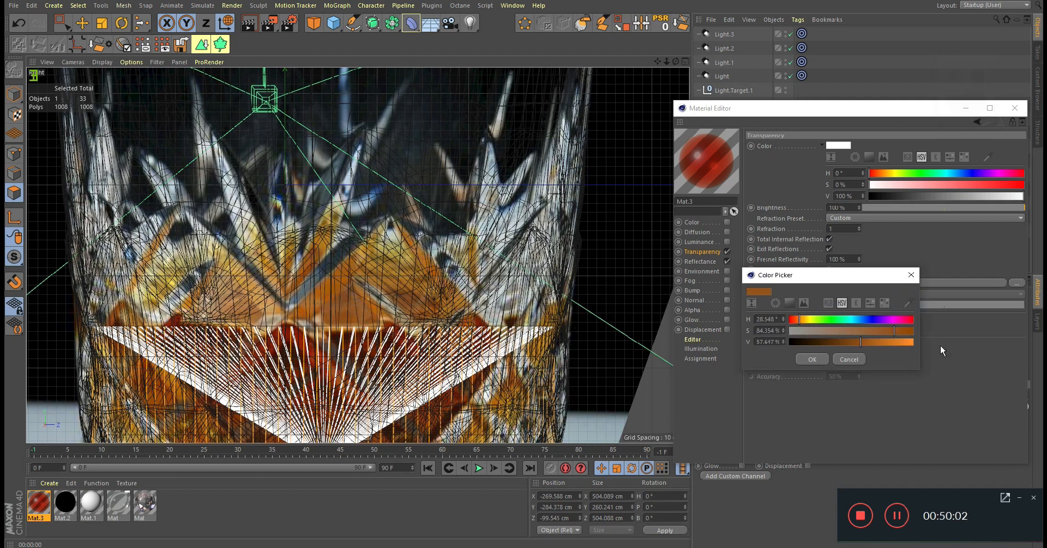
drag(862, 345, 889, 342)
click(820, 359)
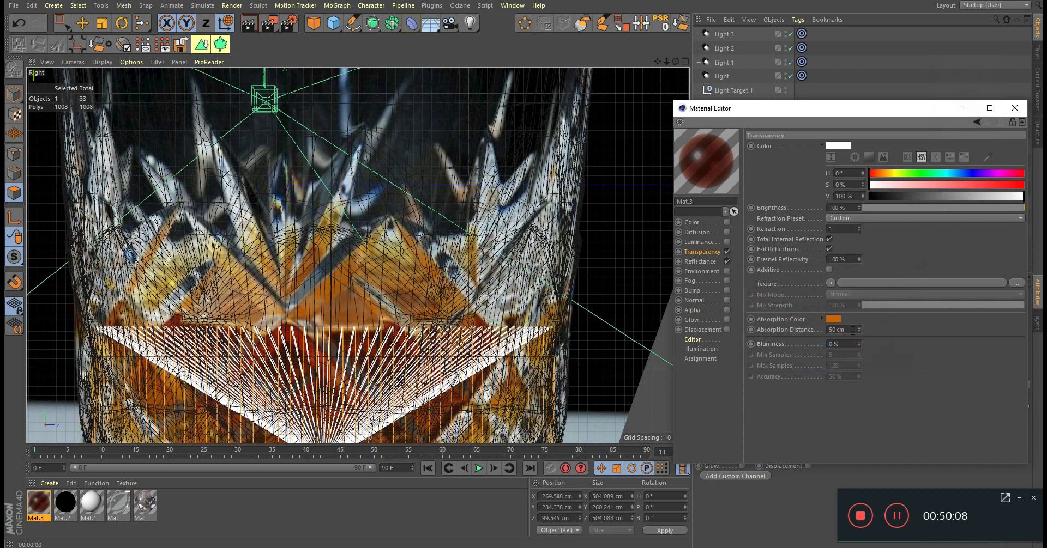
Try an absorption distance of 20 cm on the liquid material, then 60 cm.
double_click(850, 330)
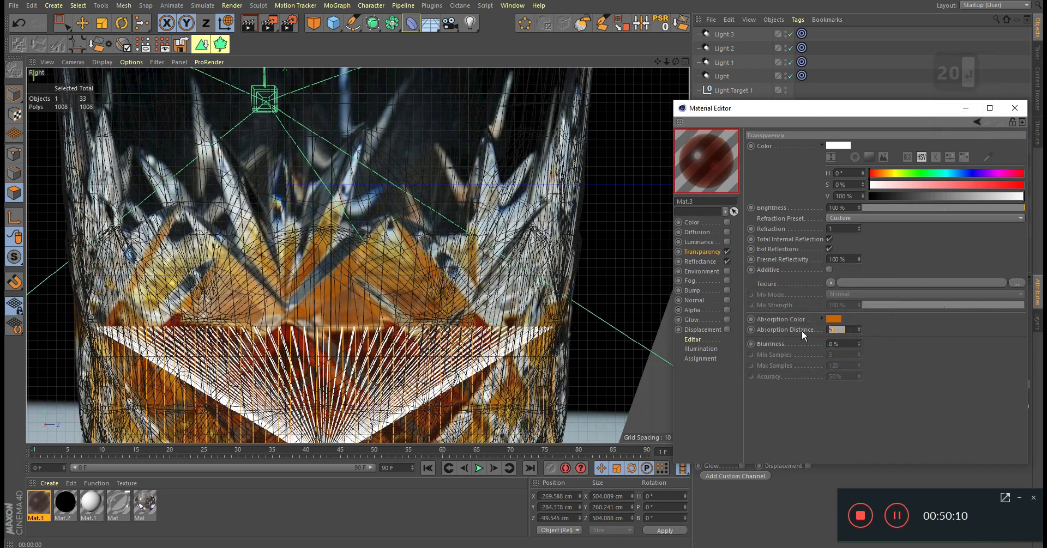
text(20)
click(834, 330)
drag(806, 337, 785, 341)
key(Return)
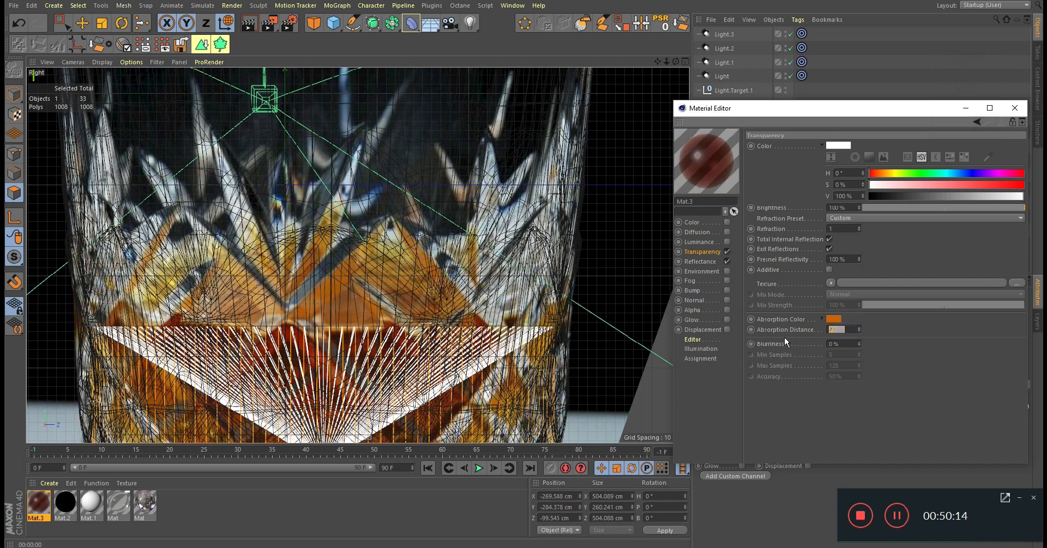
Raise the absorption color's saturation and value to 100%.
click(836, 319)
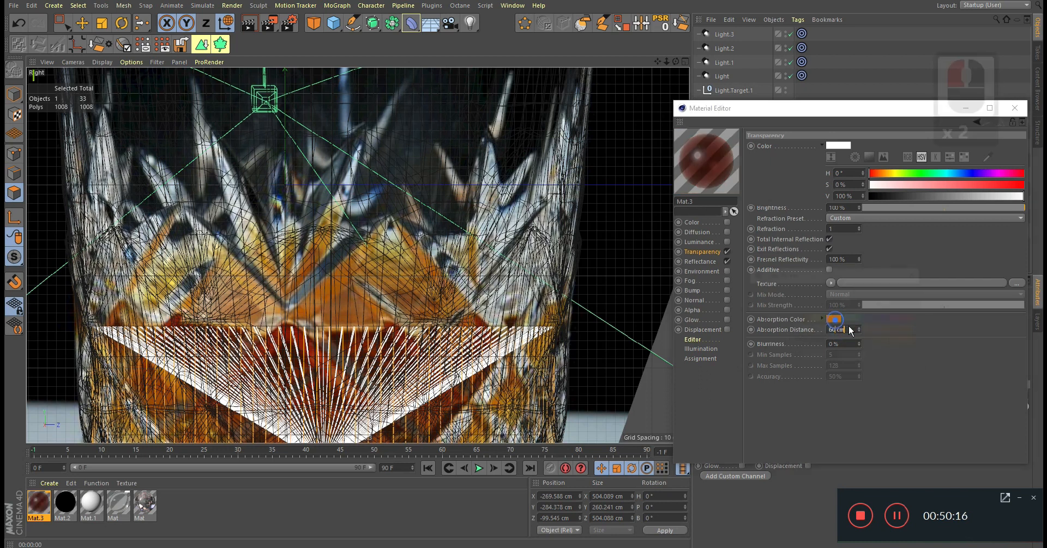
drag(903, 340, 919, 341)
click(826, 358)
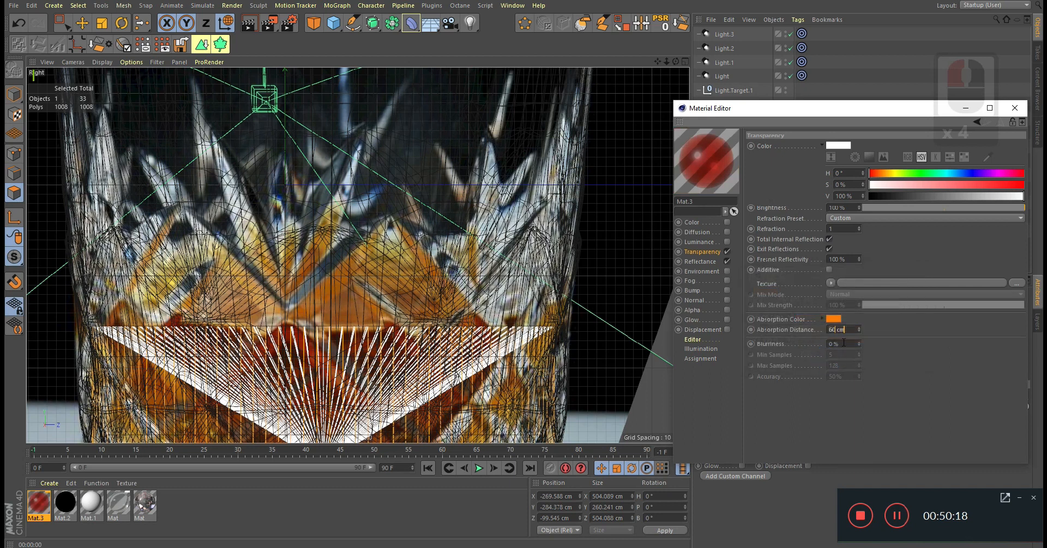
Set the liquid material's absorption distance to 50 cm.
click(850, 330)
text(6)
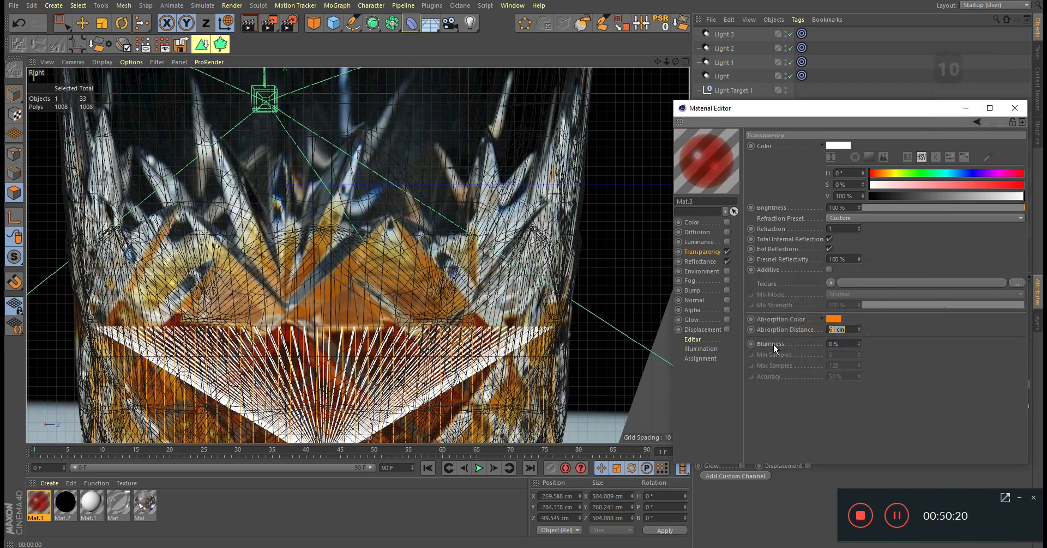
key(Return)
drag(849, 329, 812, 330)
text(50)
key(Return)
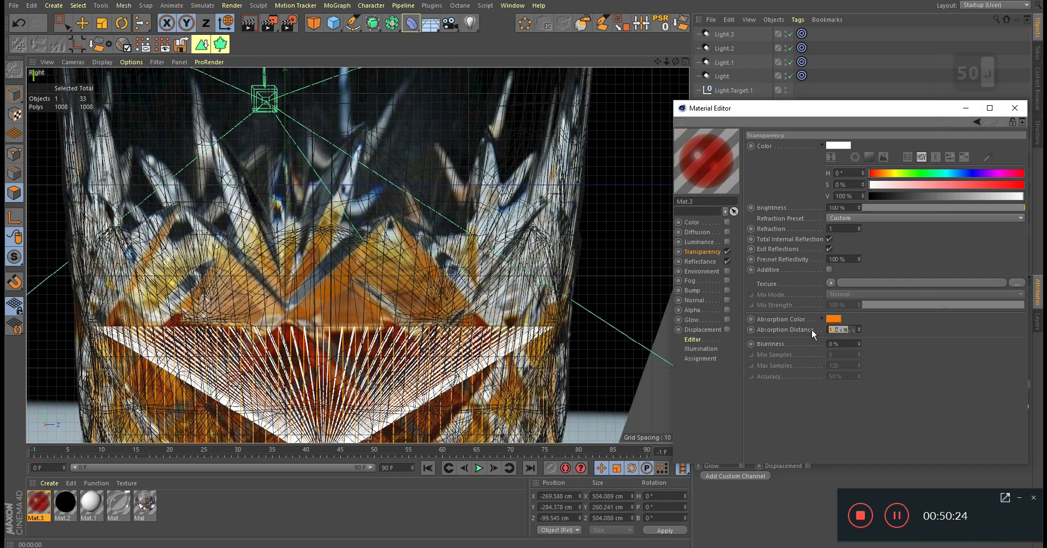
Try a yellow absorption color for the liquid, then shift its hue to a yellowish orange at 42°.
click(835, 322)
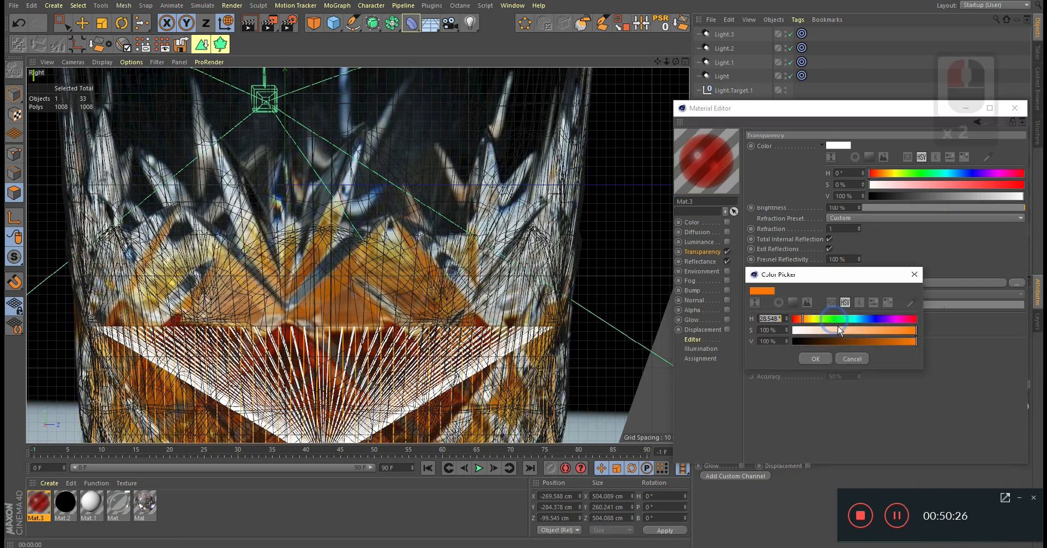
click(817, 355)
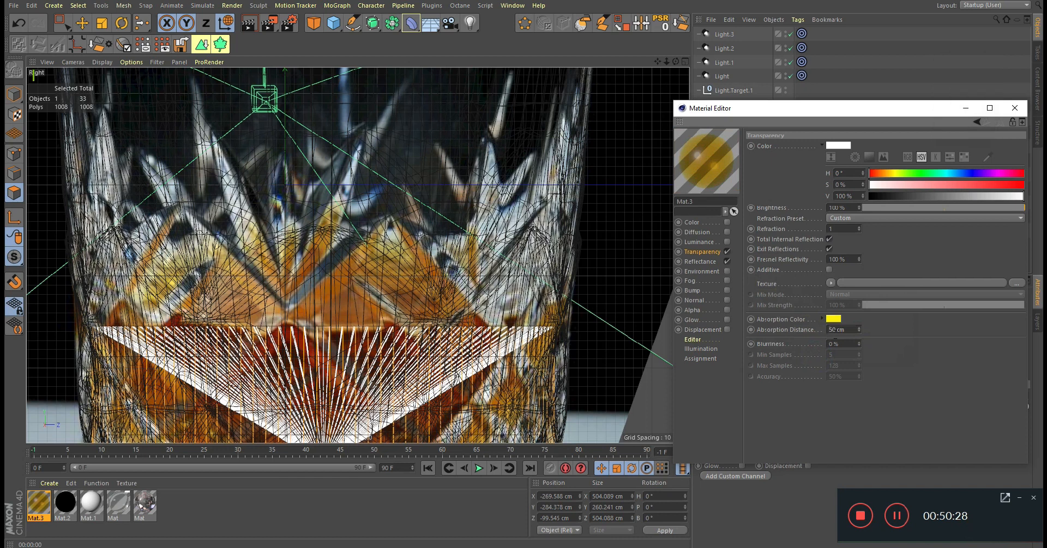
click(833, 319)
drag(815, 320, 807, 320)
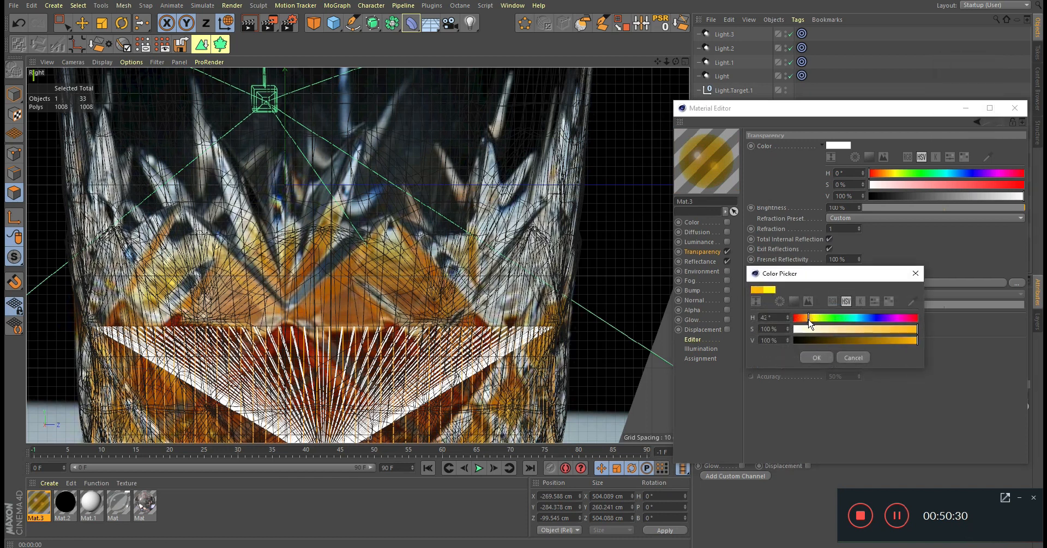
click(824, 357)
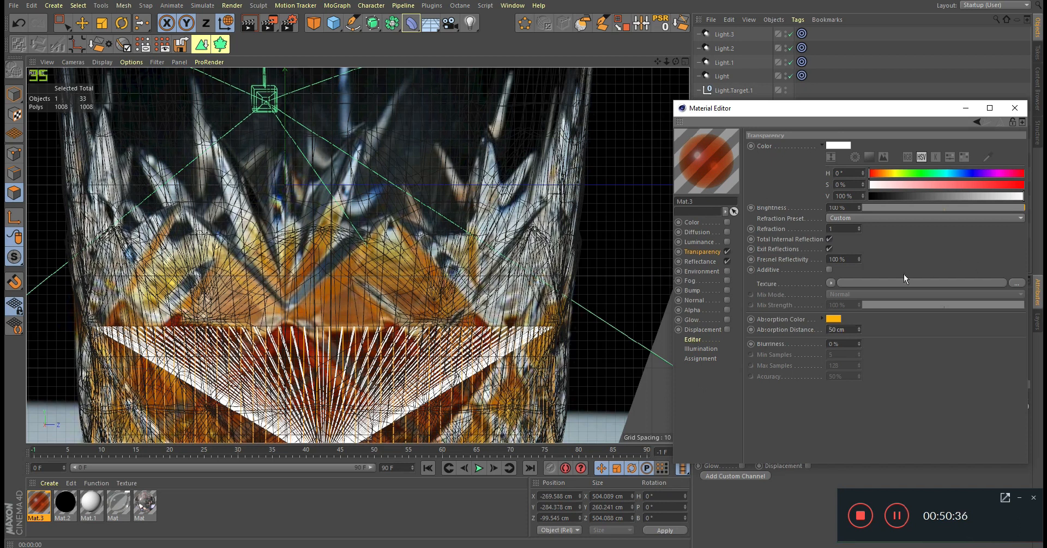
Lower the absorption color's saturation to 34% and set the absorption distance to 30 cm.
drag(904, 108, 740, 102)
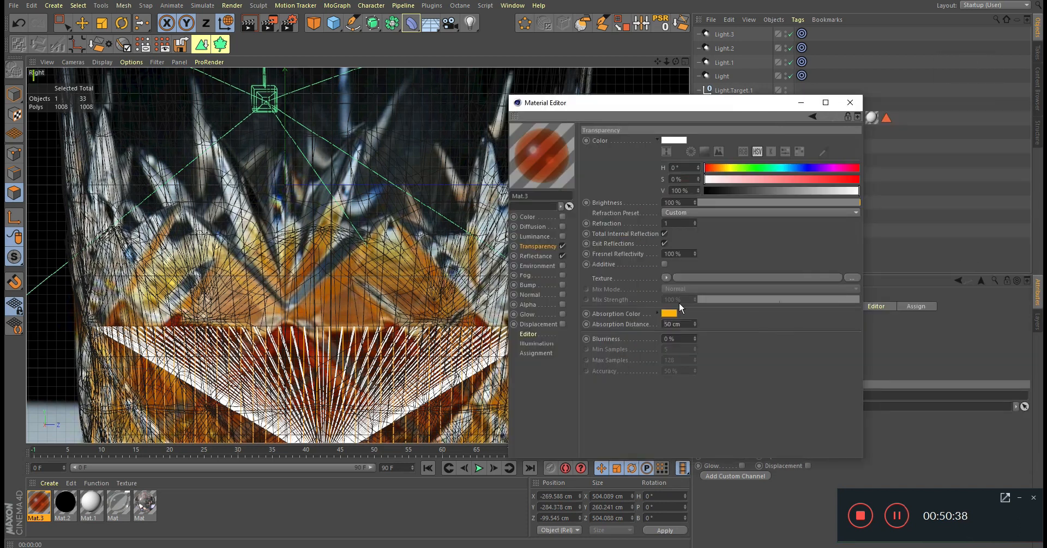
click(669, 314)
drag(712, 326, 680, 325)
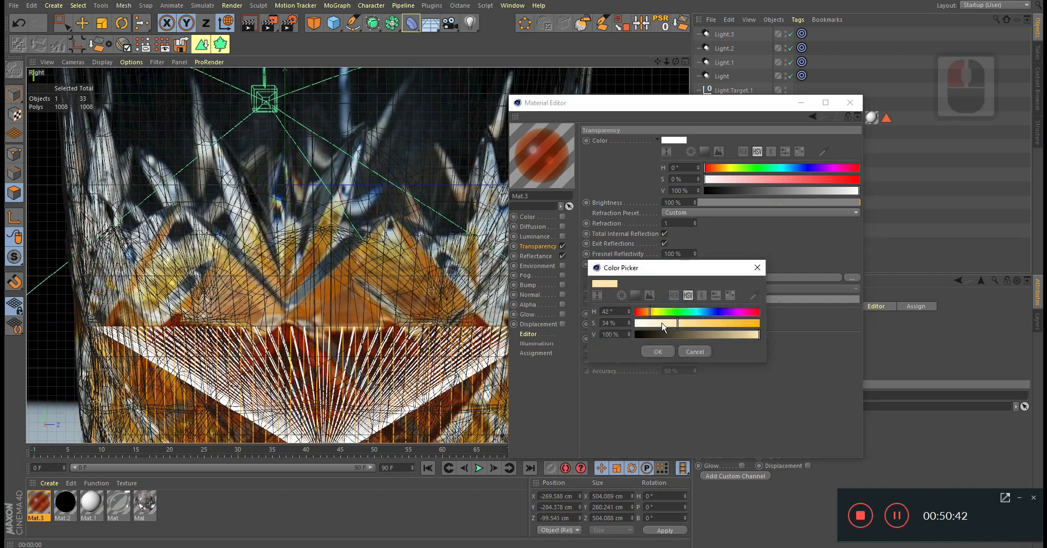
click(657, 352)
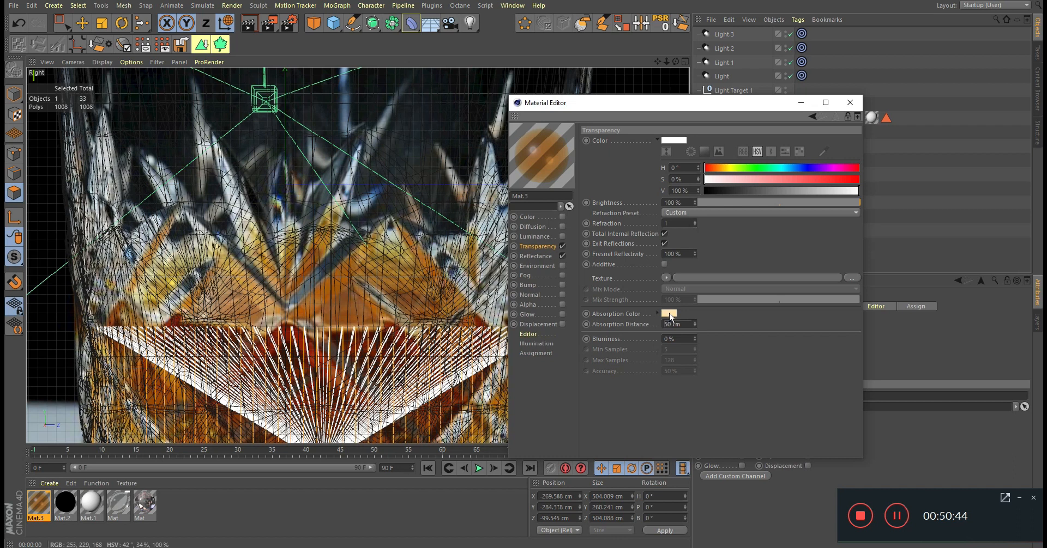
double_click(679, 326)
text(30)
key(Return)
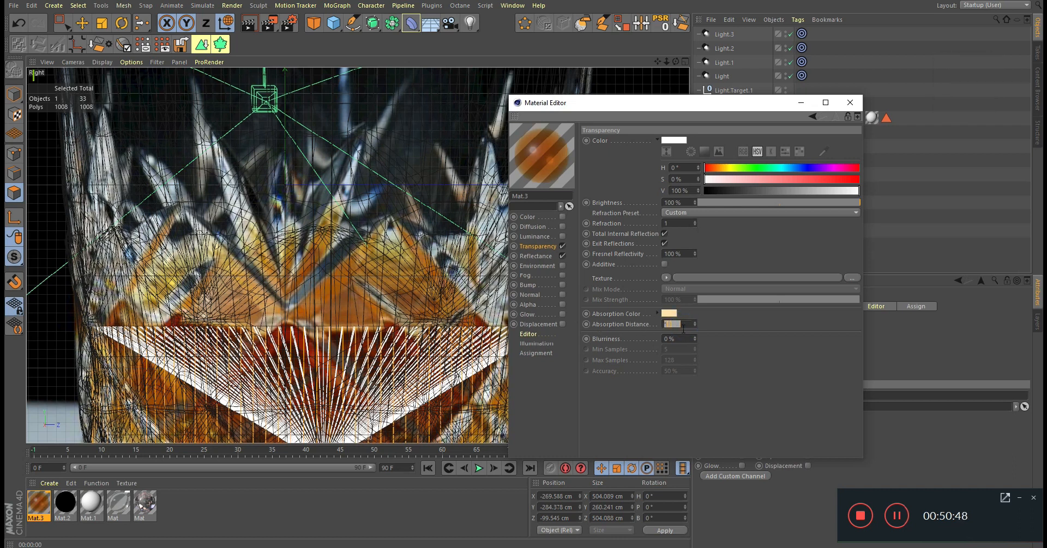
Try an absorption distance of 20 cm for the liquid material and preview it rendered in the perspective view.
click(684, 326)
double_click(680, 326)
text(20)
key(Return)
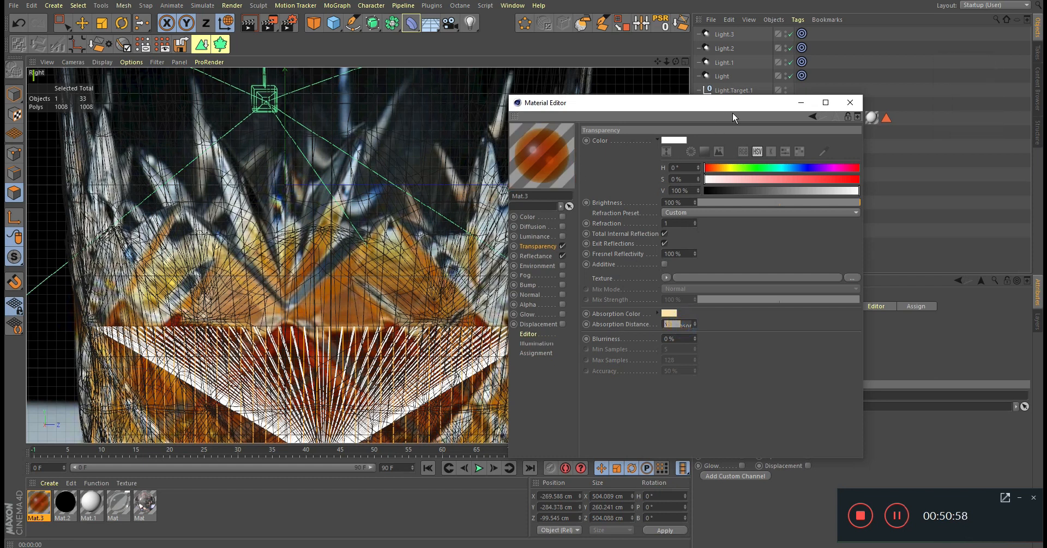
middle_click(319, 223)
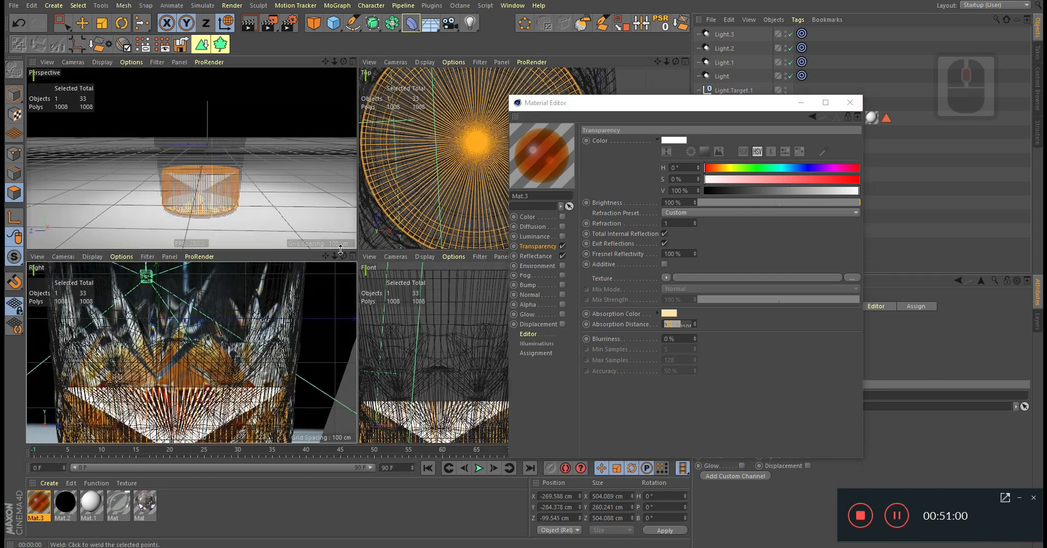
middle_click(319, 224)
drag(687, 108, 849, 274)
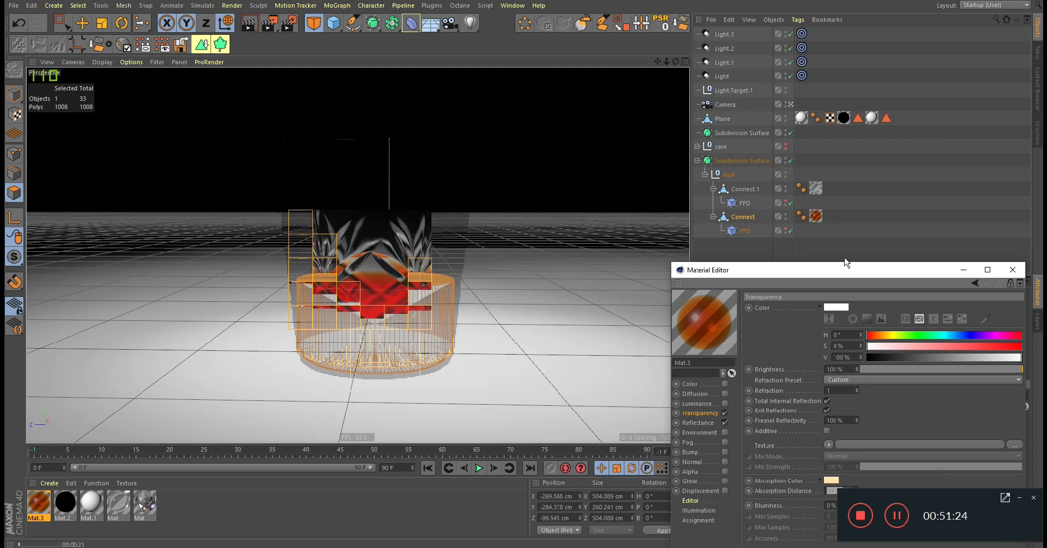
Set the liquid material's absorption distance to 50 cm and render the perspective view.
middle_click(547, 269)
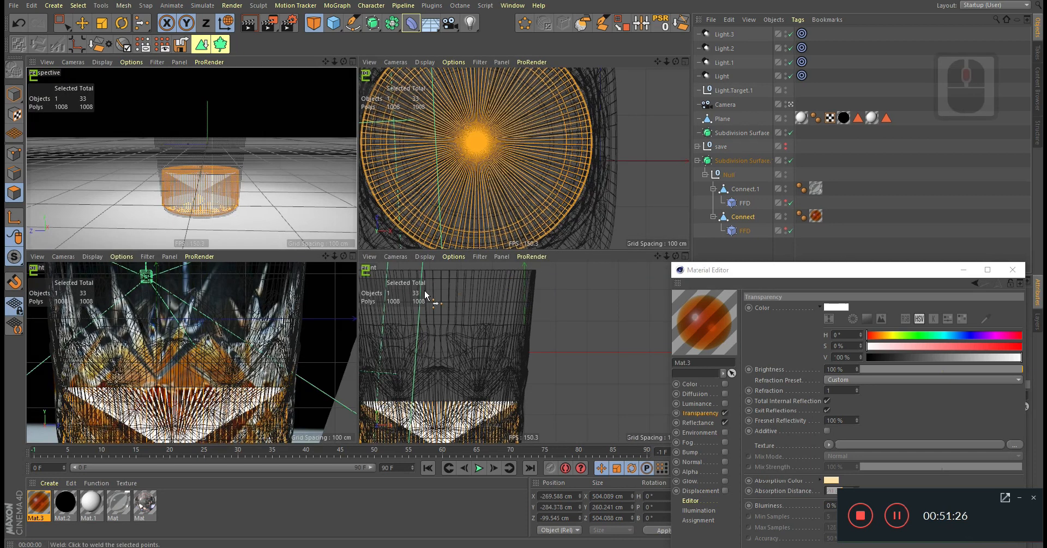
middle_click(268, 197)
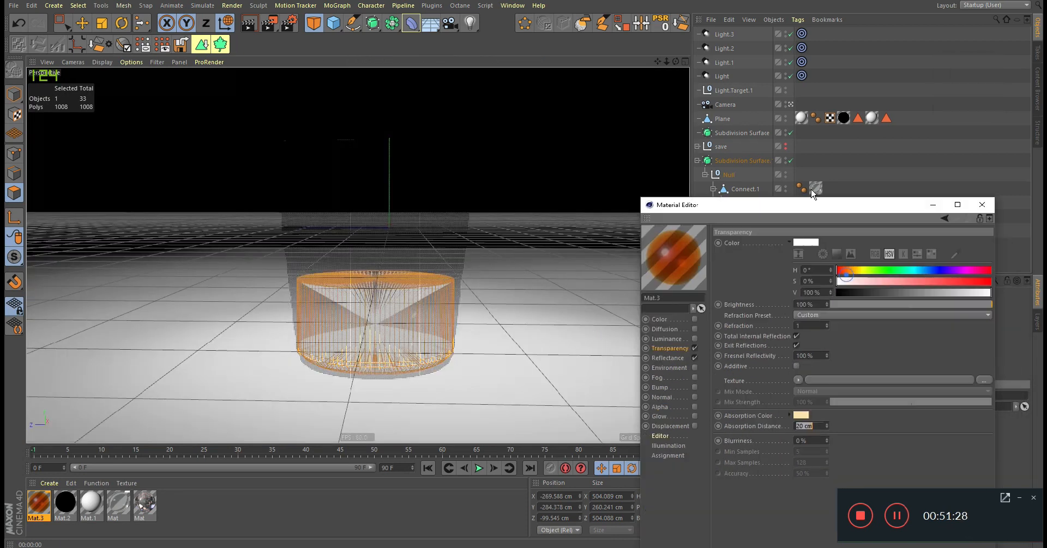
drag(811, 190, 805, 183)
text(50)
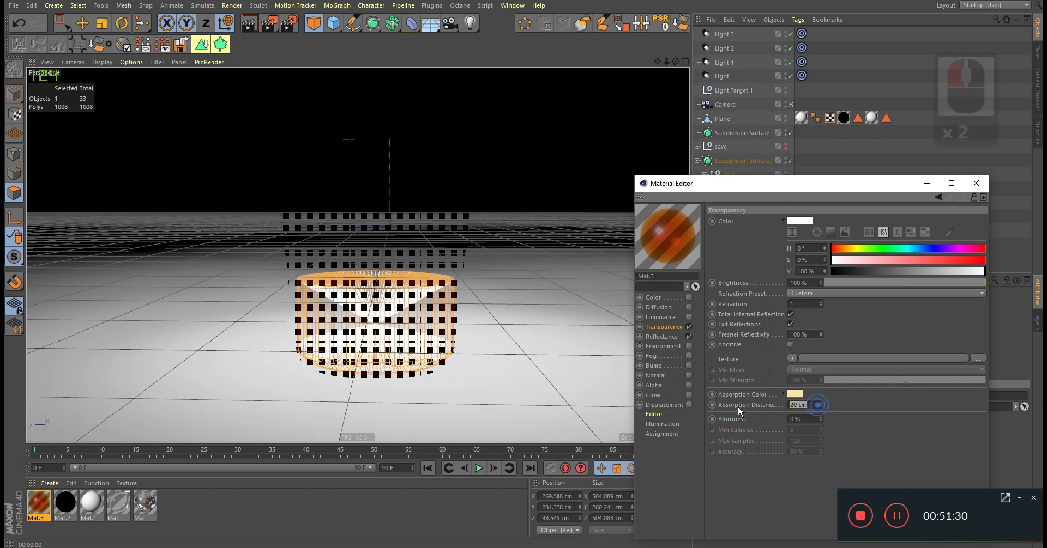
key(Return)
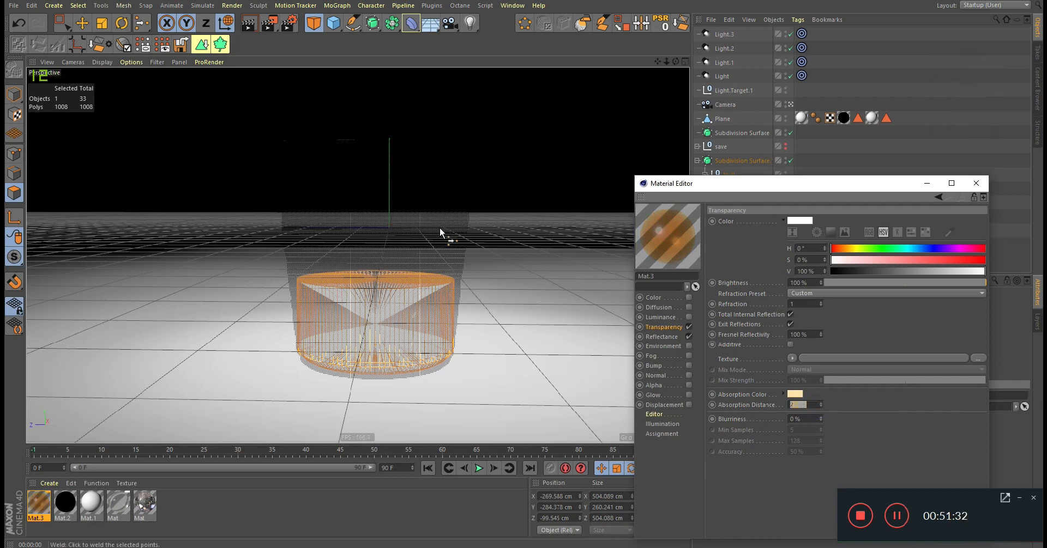
click(252, 25)
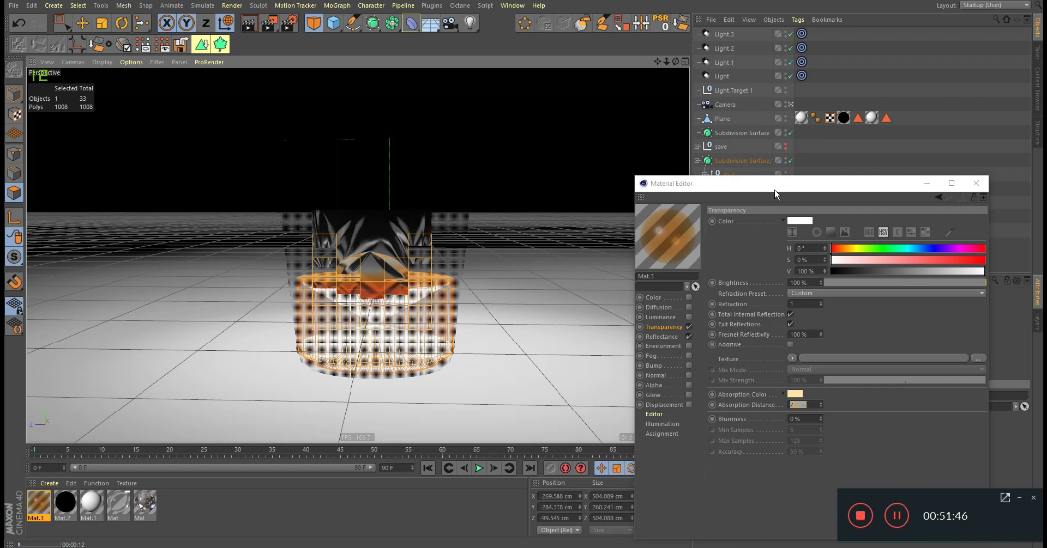
click(976, 183)
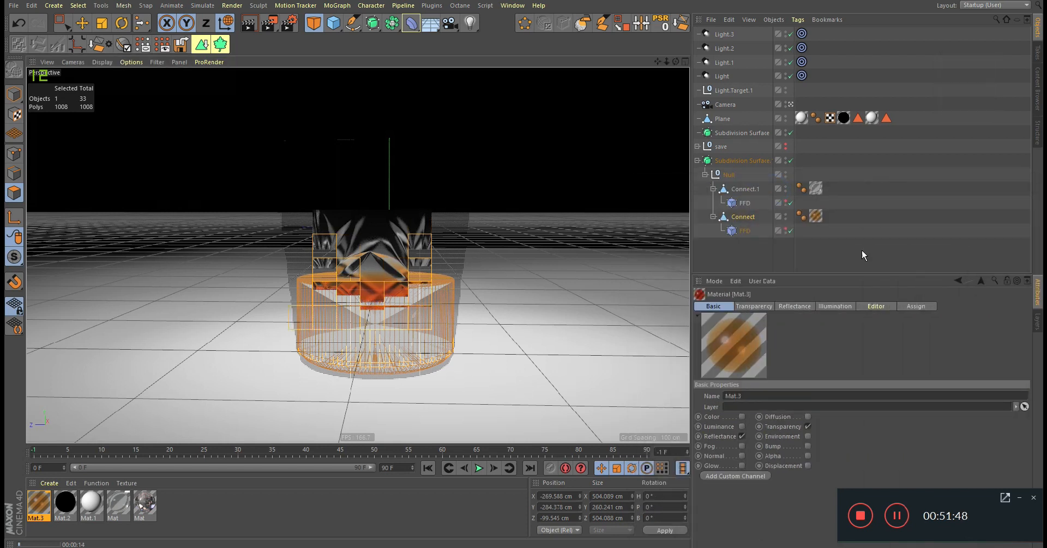
Hide the glass model to examine the whiskey tumbler reference photo in the right view, and show the model again in perspective.
middle_click(266, 352)
middle_click(266, 353)
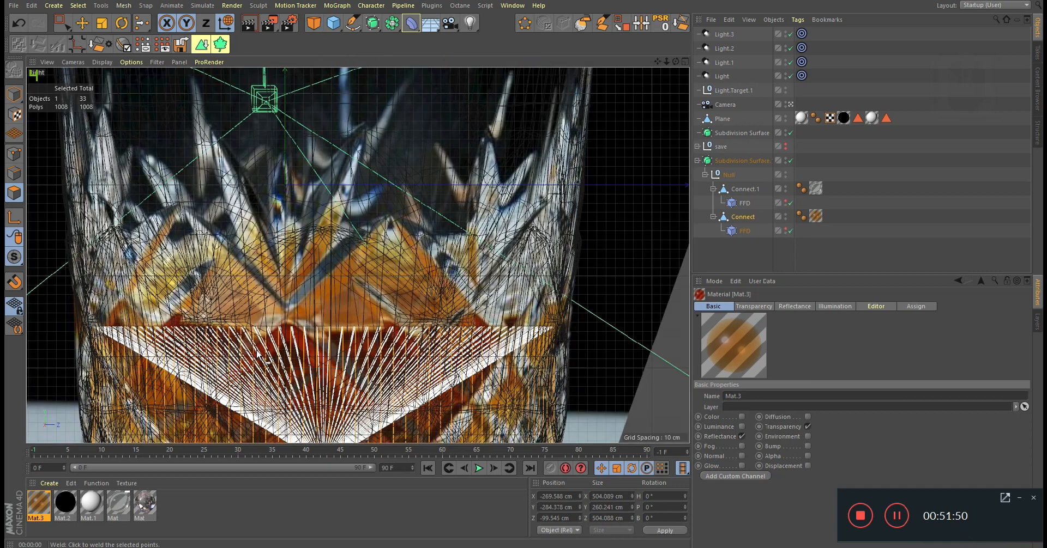
key(shift+v)
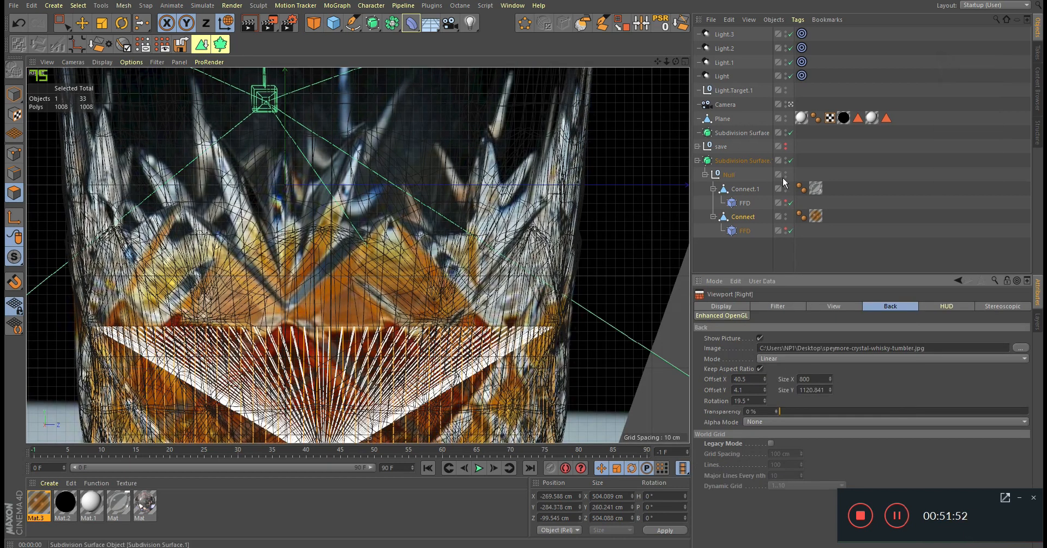
double_click(785, 158)
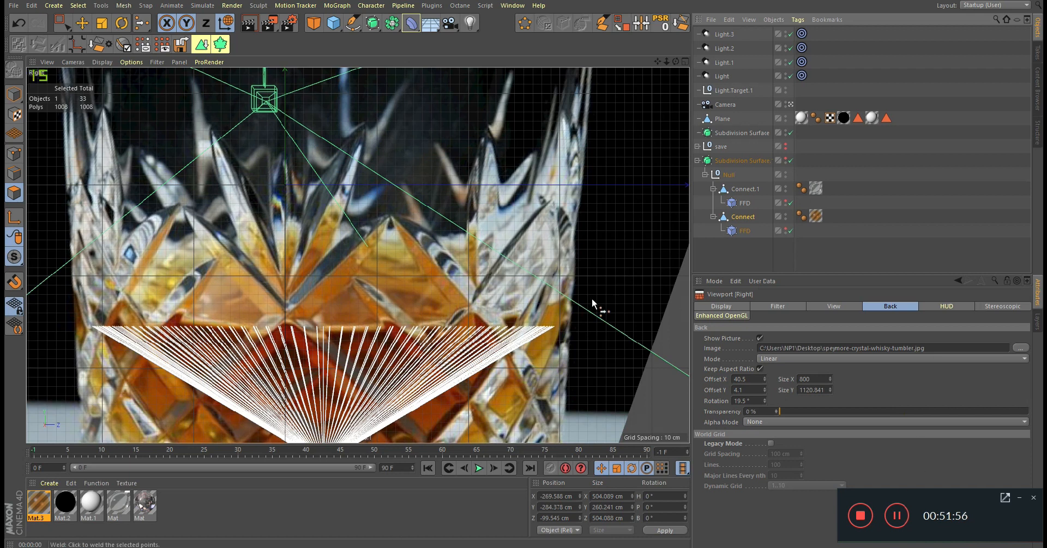
key(9)
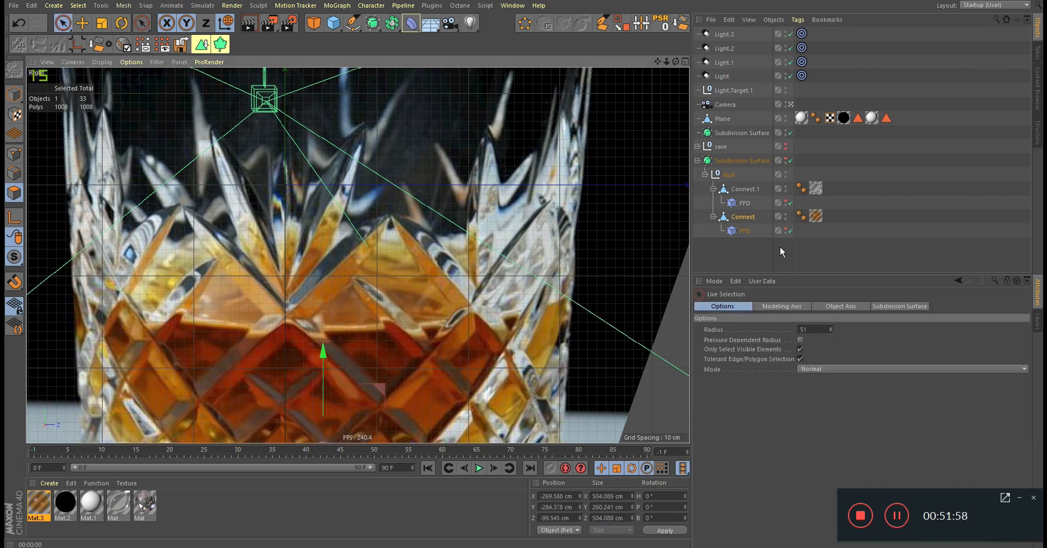
scroll(403, 300, down, 5)
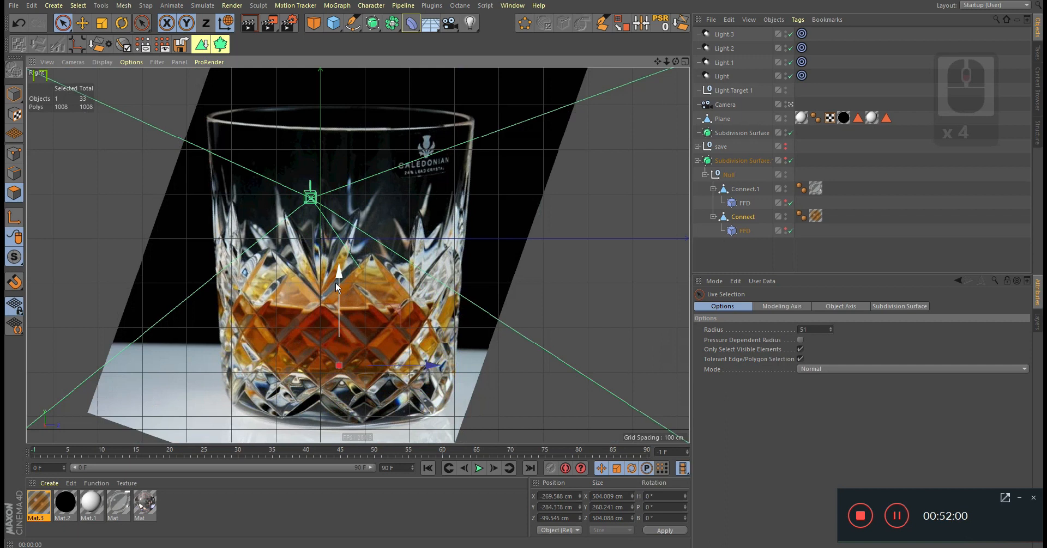
middle_click(444, 264)
middle_click(275, 182)
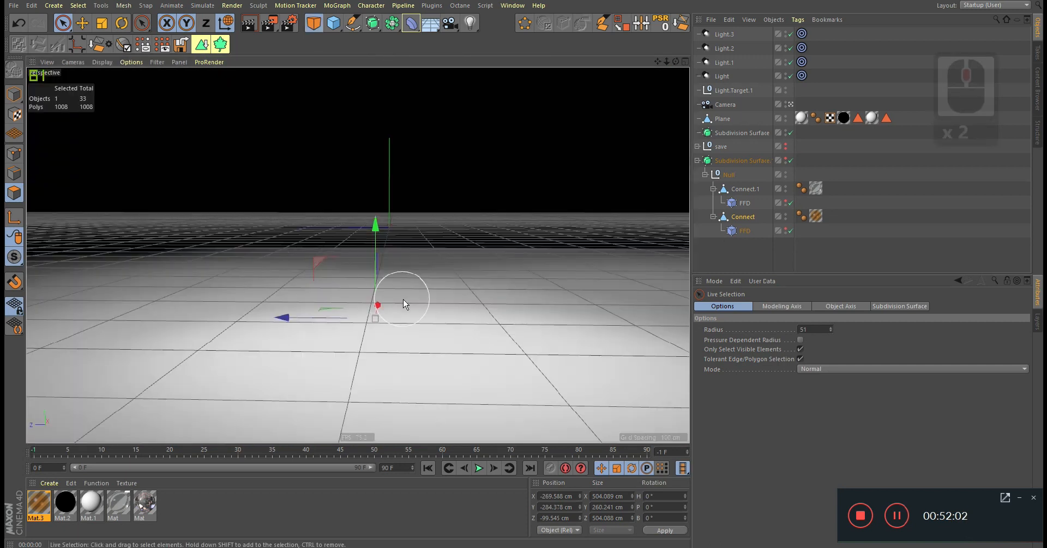
click(785, 159)
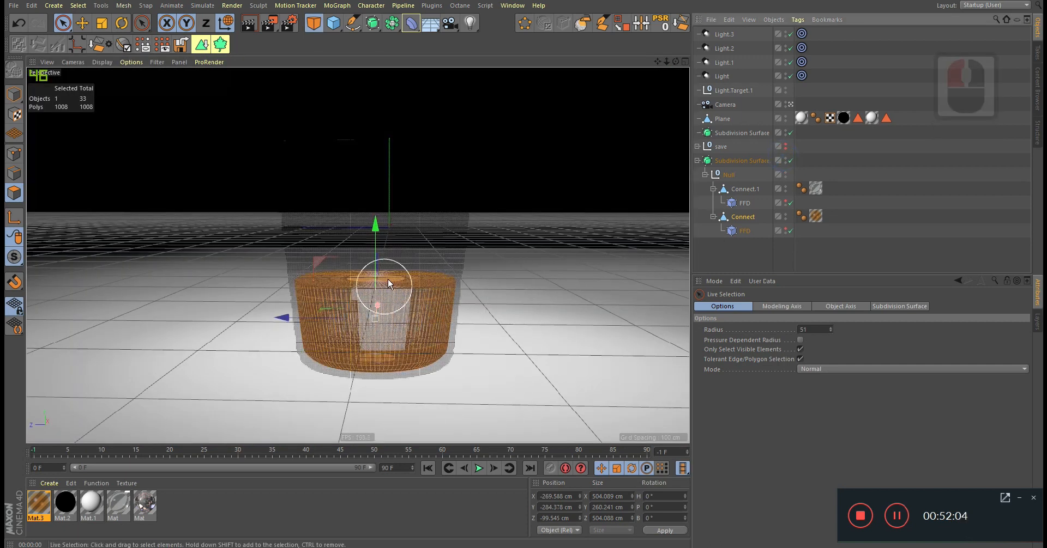
Reframe the perspective camera slightly closer to the glass and render the maximized view.
middle_click(423, 288)
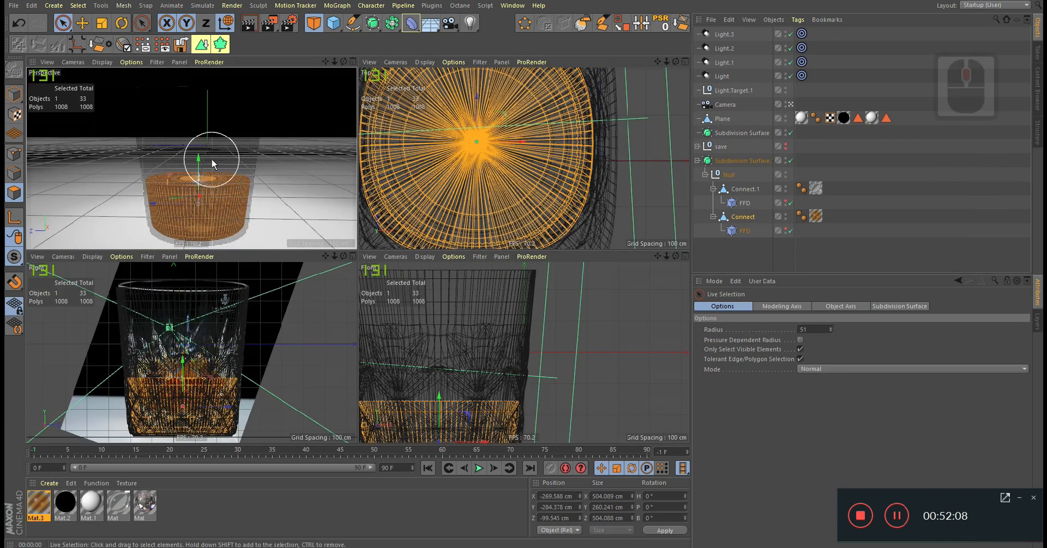
mouse_move(212, 165)
alt+mouse_down()
mouse_move(198, 168)
mouse_move(213, 171)
alt+mouse_up()
alt+right_drag(211, 168, 212, 169)
alt+middle_drag(211, 170, 209, 173)
alt+right_drag(210, 173, 209, 186)
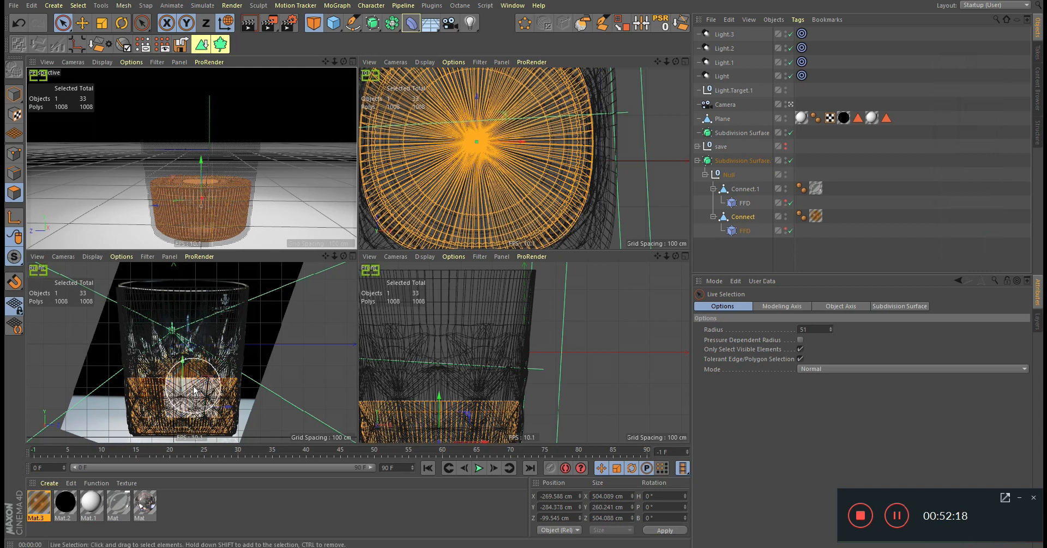
middle_click(213, 213)
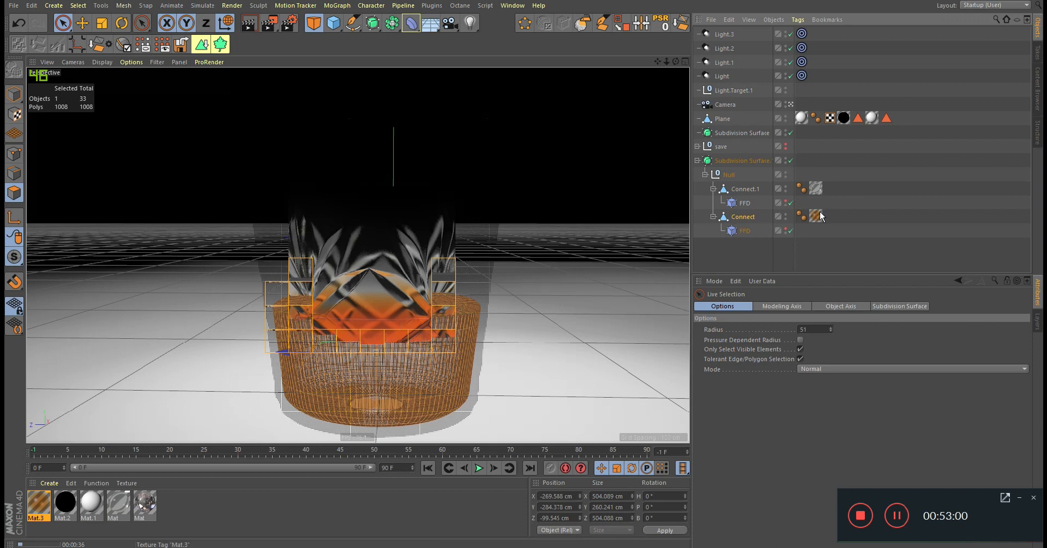
Add loop cuts around the liquid mesh close to its upper edge, at about 99% offset.
click(750, 218)
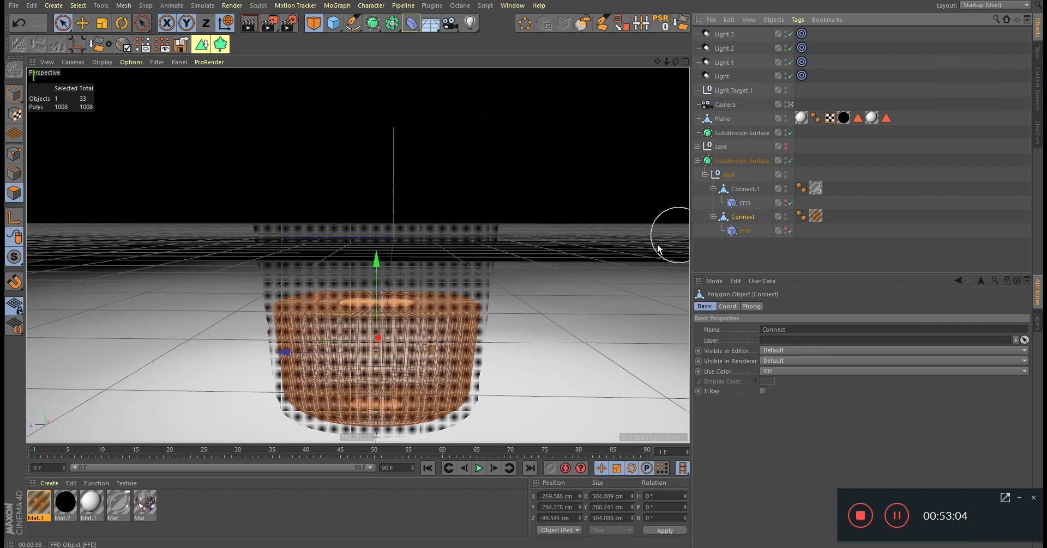
alt+drag(793, 105, 404, 333)
alt+right_drag(404, 334, 456, 355)
alt+drag(445, 277, 455, 255)
alt+right_drag(455, 256, 518, 229)
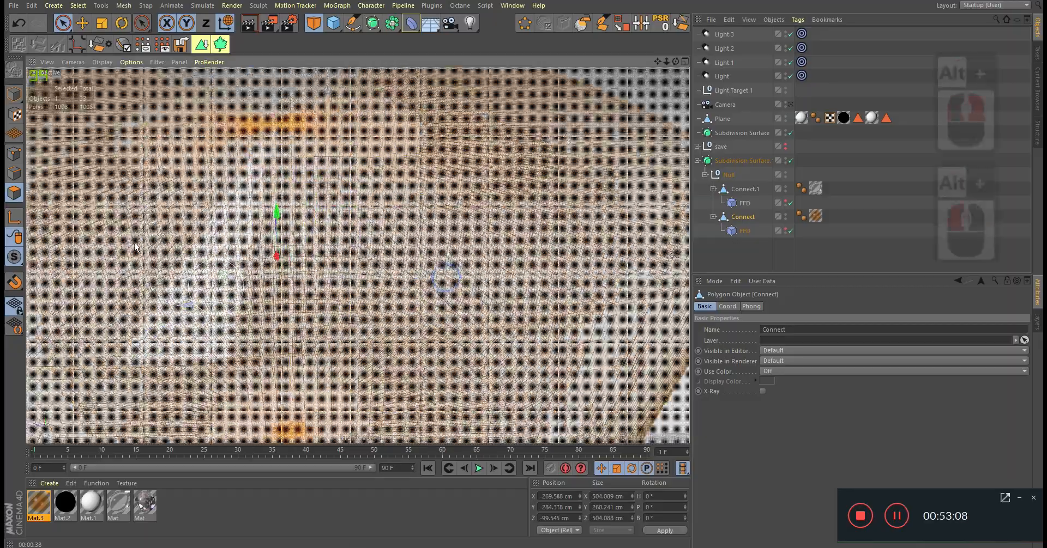
click(14, 174)
alt+middle_drag(437, 322, 436, 280)
alt+right_drag(474, 264, 506, 232)
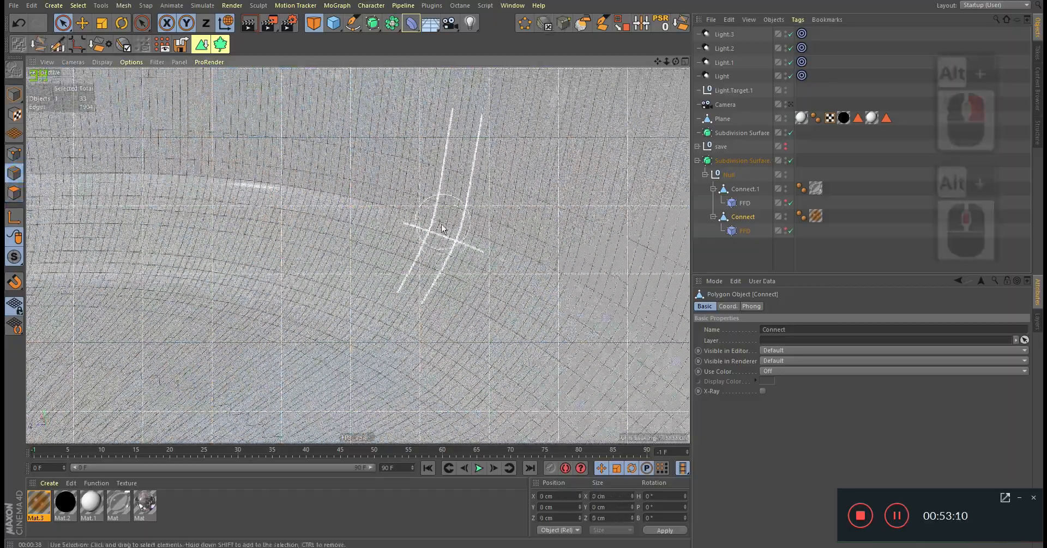
alt+right_drag(442, 221, 365, 264)
alt+middle_drag(399, 244, 402, 269)
alt+right_drag(410, 251, 456, 249)
key(k)
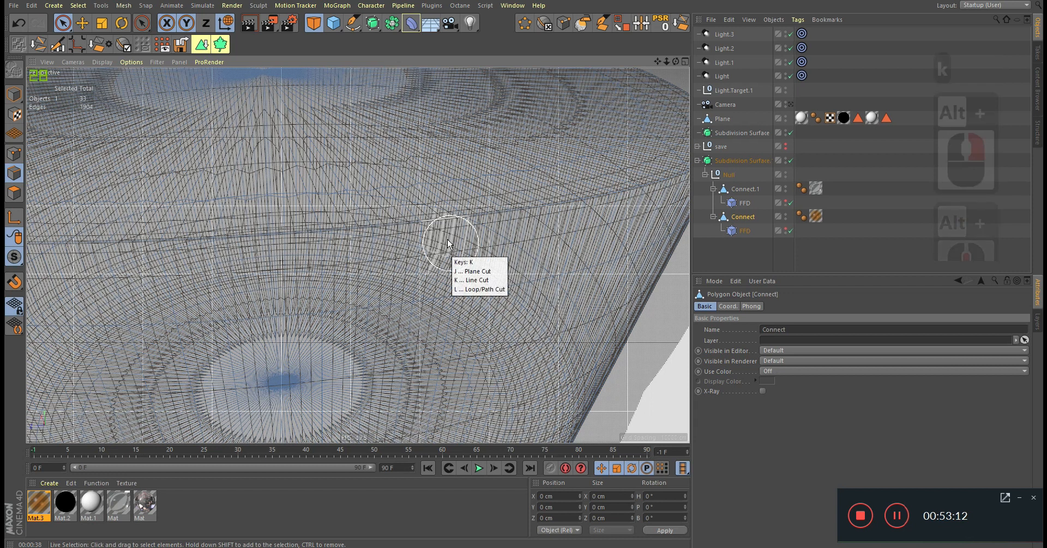
key(l)
click(429, 215)
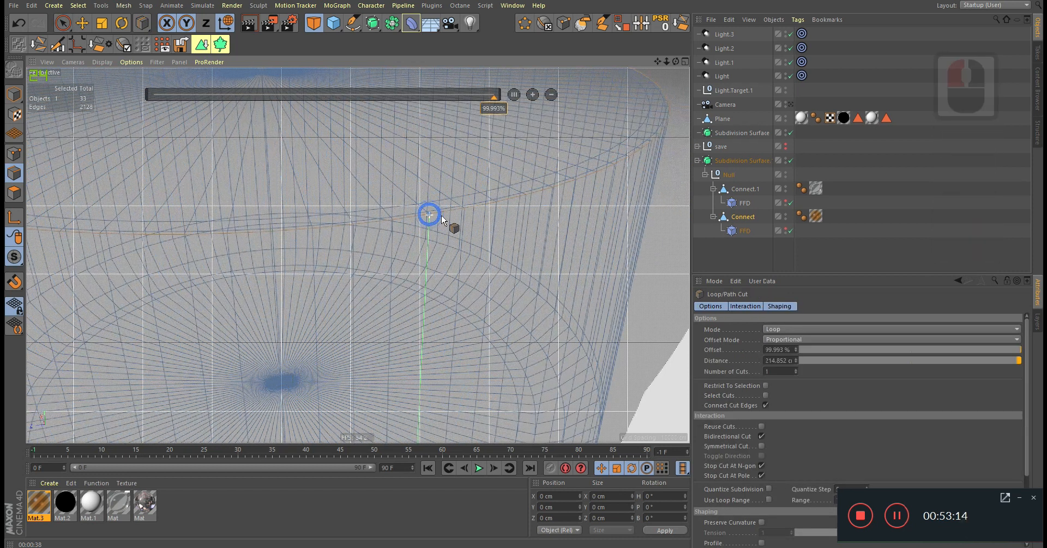
alt+right_drag(428, 214, 395, 239)
click(426, 242)
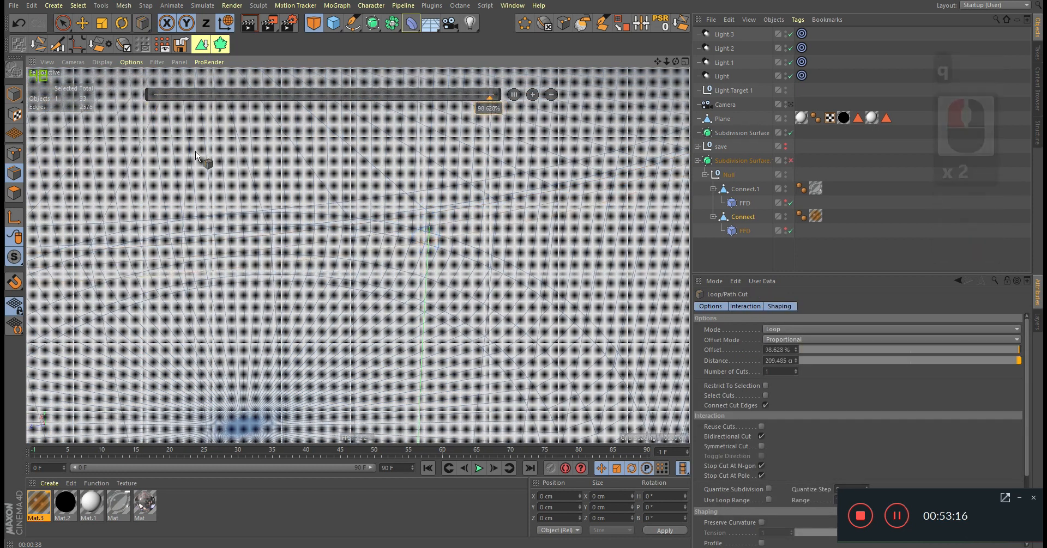
Return to model mode with the subdivision surface disabled and look through the scene camera.
click(13, 94)
key(q)
alt+right_drag(462, 209, 431, 209)
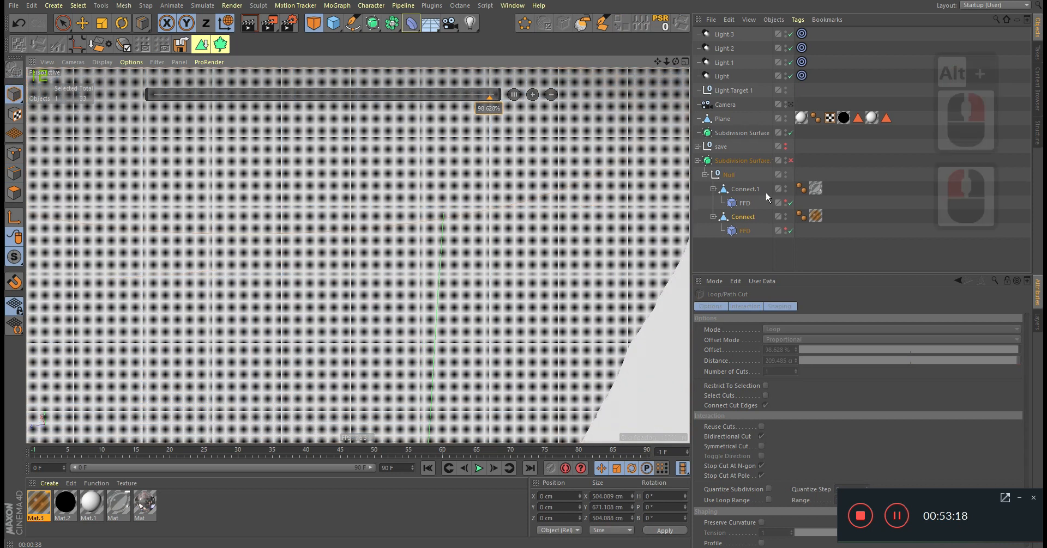
click(791, 104)
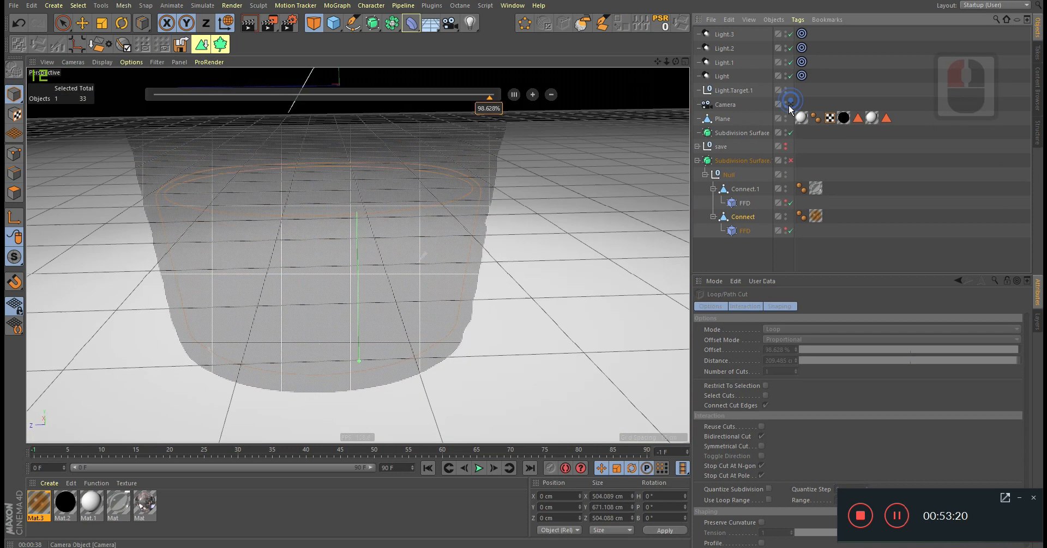
Lower the clear glass material's transparency blurriness to 0.4%.
double_click(117, 505)
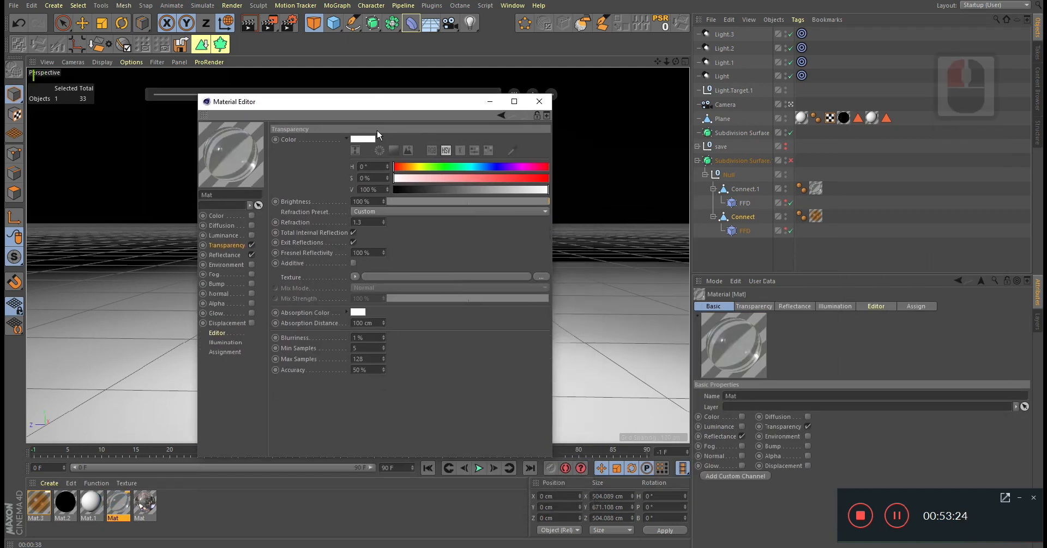
alt+click(383, 341)
alt+click(384, 340)
alt+click(384, 341)
alt+click(384, 341)
alt+click(383, 340)
drag(388, 101, 1046, 138)
Render the camera view, re-enable the glass's subdivision surface and render again.
key(ctrl+r)
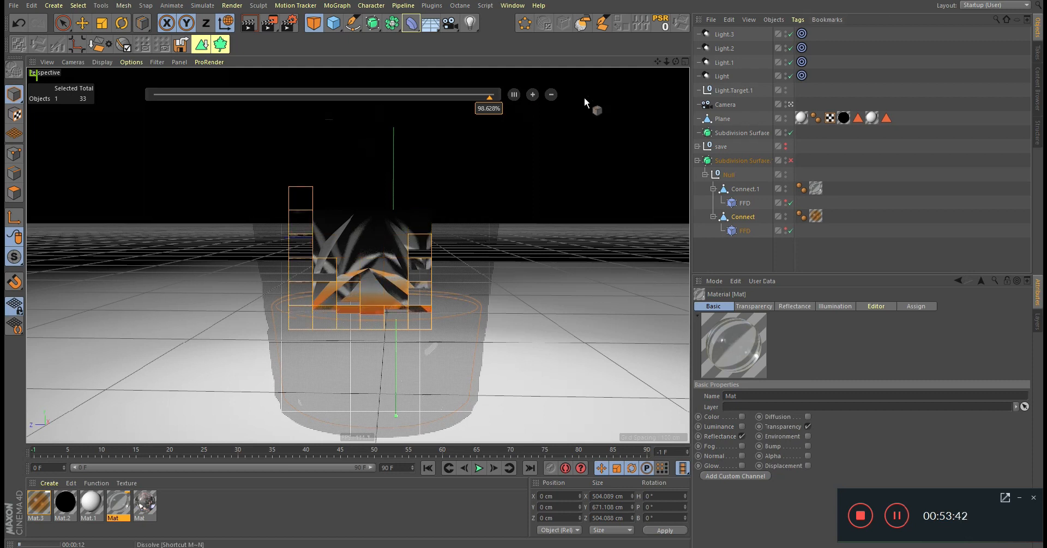
click(791, 160)
click(253, 24)
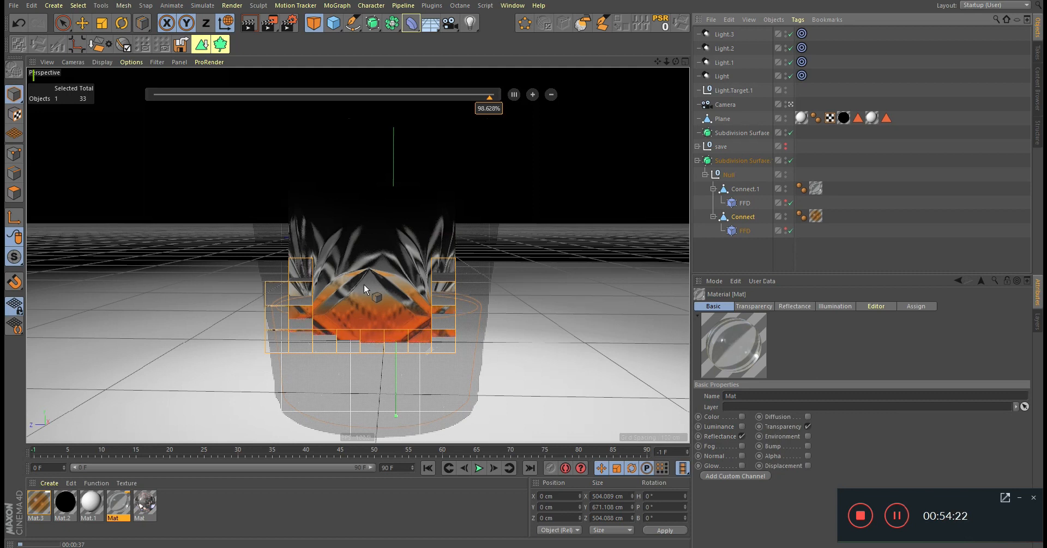
Reduce the clear glass material's transparency blurriness further to 0.2% and put its editor away.
click(39, 504)
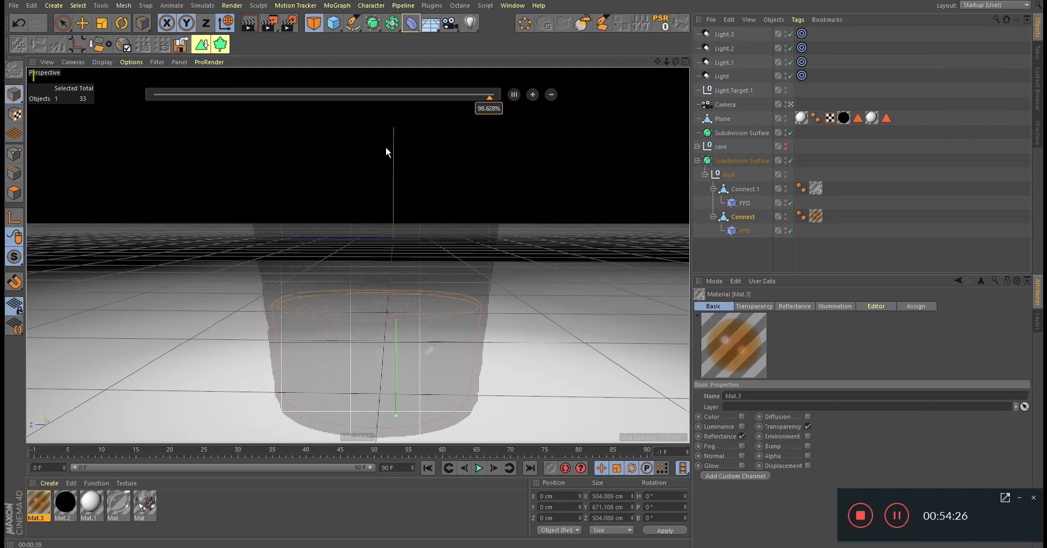
double_click(118, 504)
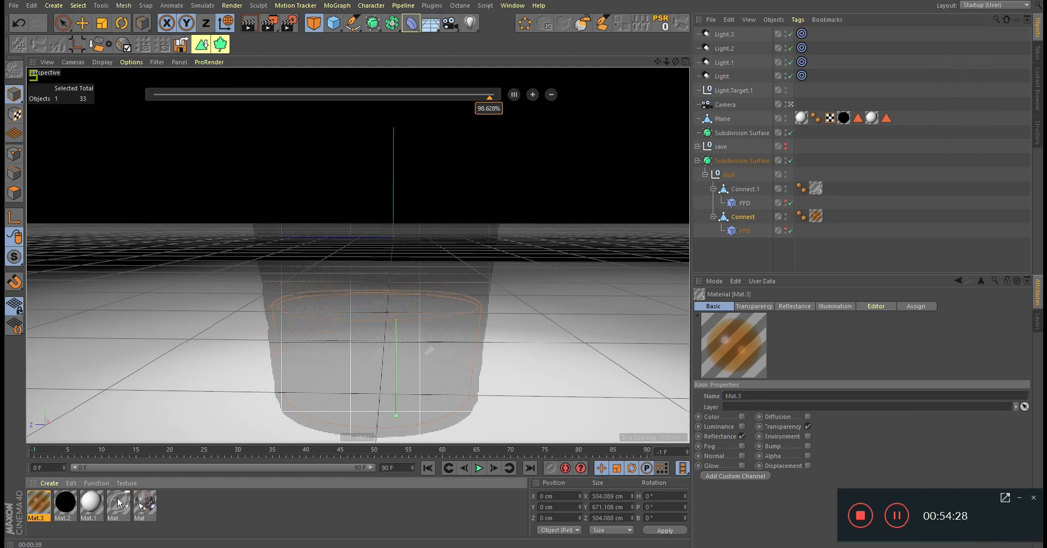
drag(851, 109, 507, 35)
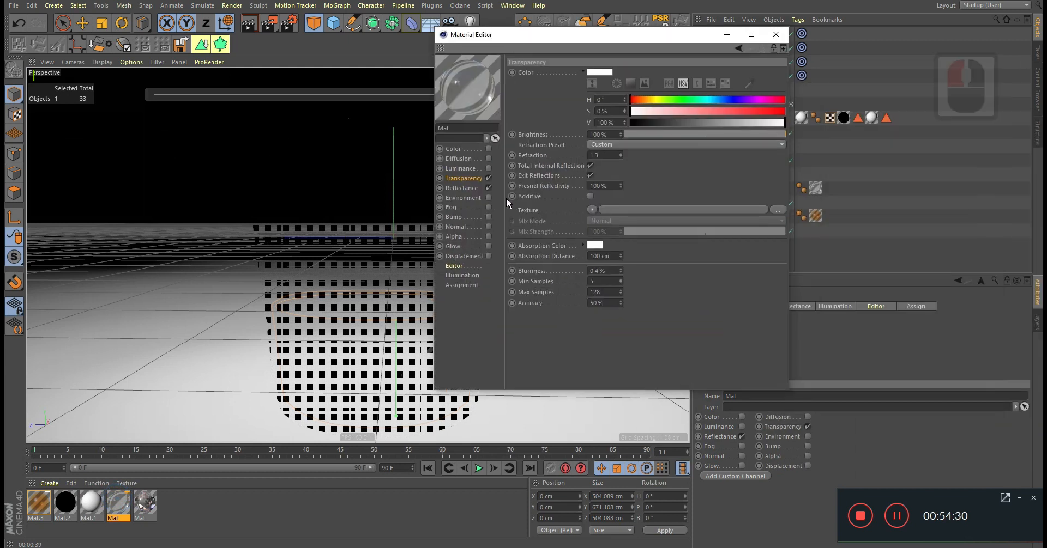
drag(620, 276, 621, 271)
click(621, 271)
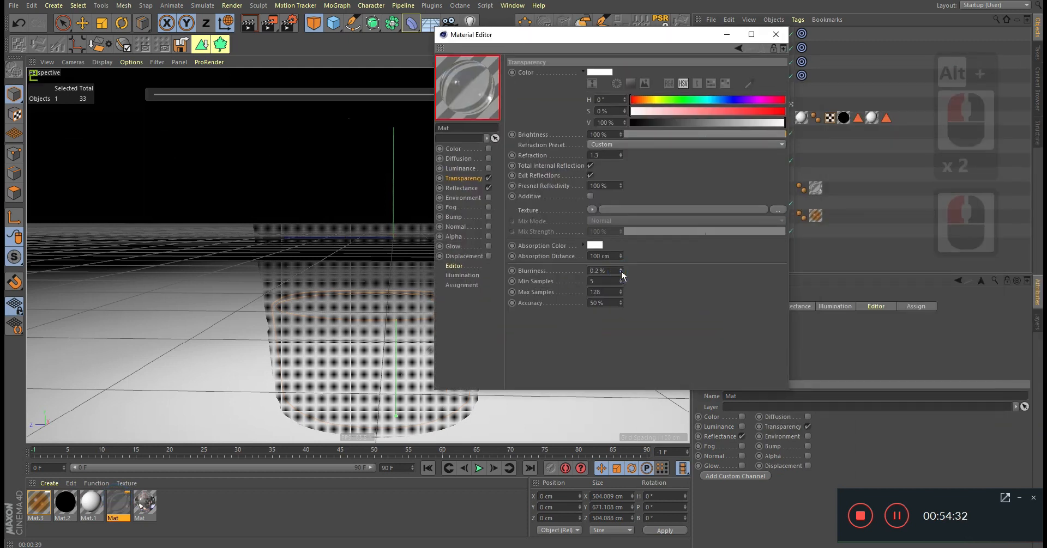
click(669, 274)
click(729, 35)
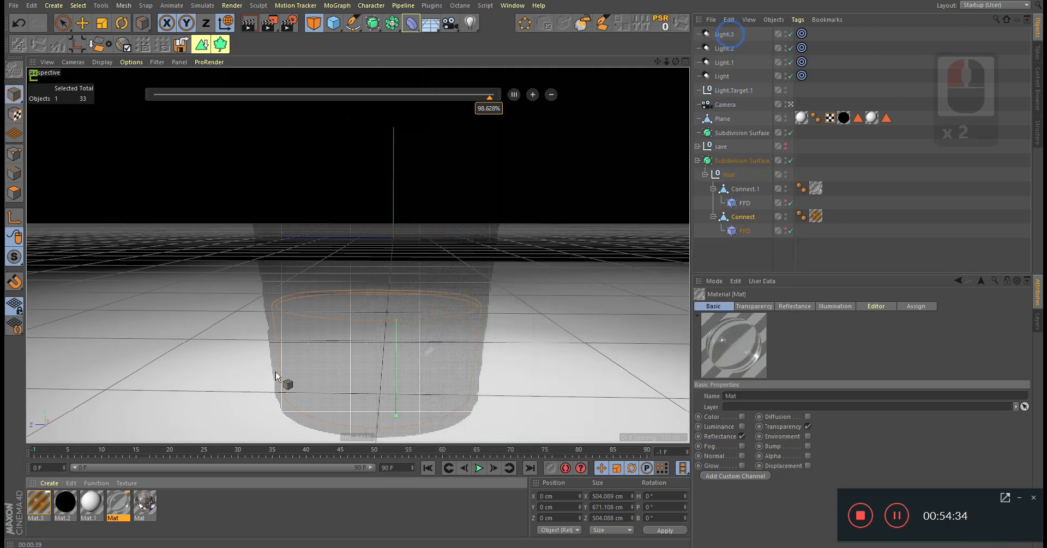
Open the whiskey material for editing, adjust its default specular highlight, and return to model mode.
double_click(39, 505)
drag(599, 41, 699, 99)
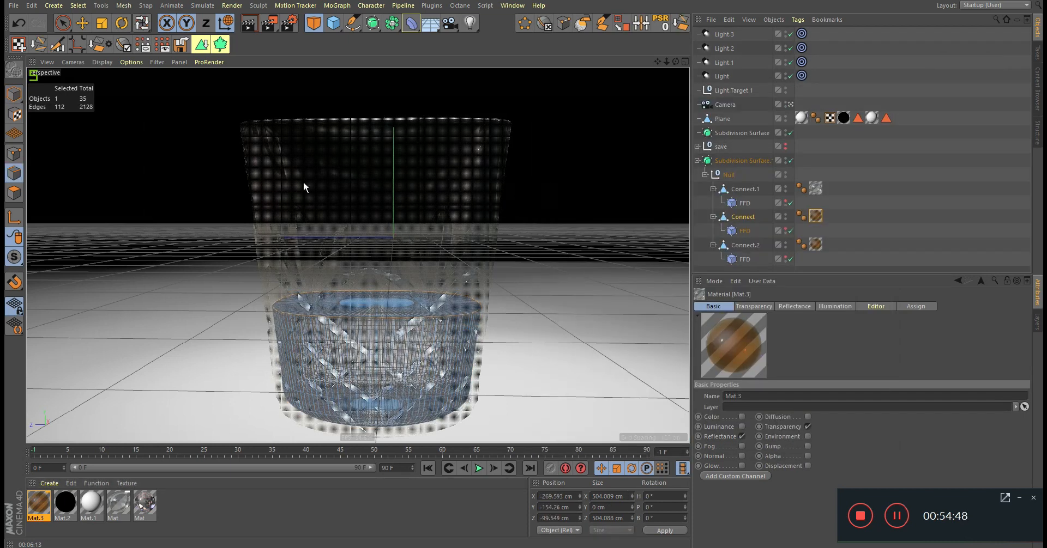
drag(758, 135, 351, 120)
drag(513, 341, 551, 376)
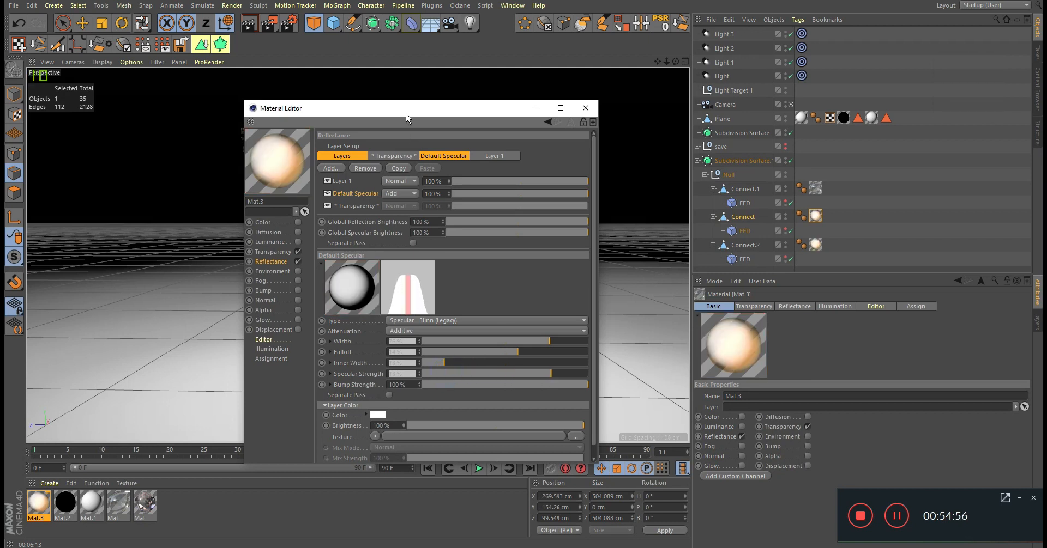
drag(403, 118, 747, 149)
click(15, 94)
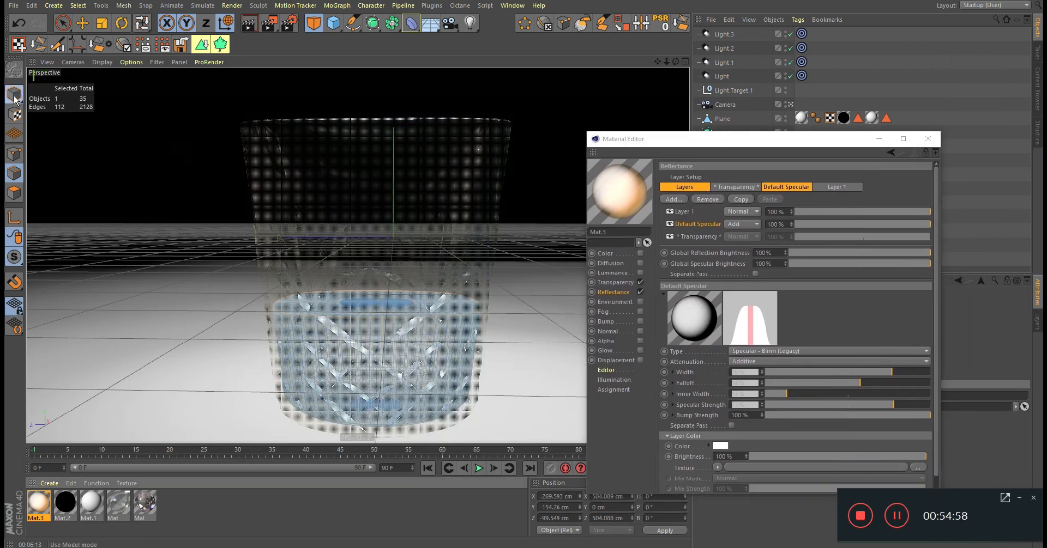
Disable the whiskey material's transparency and reshape its default specular by adjusting the width, falloff and inner width.
drag(888, 371, 865, 373)
click(632, 282)
click(641, 282)
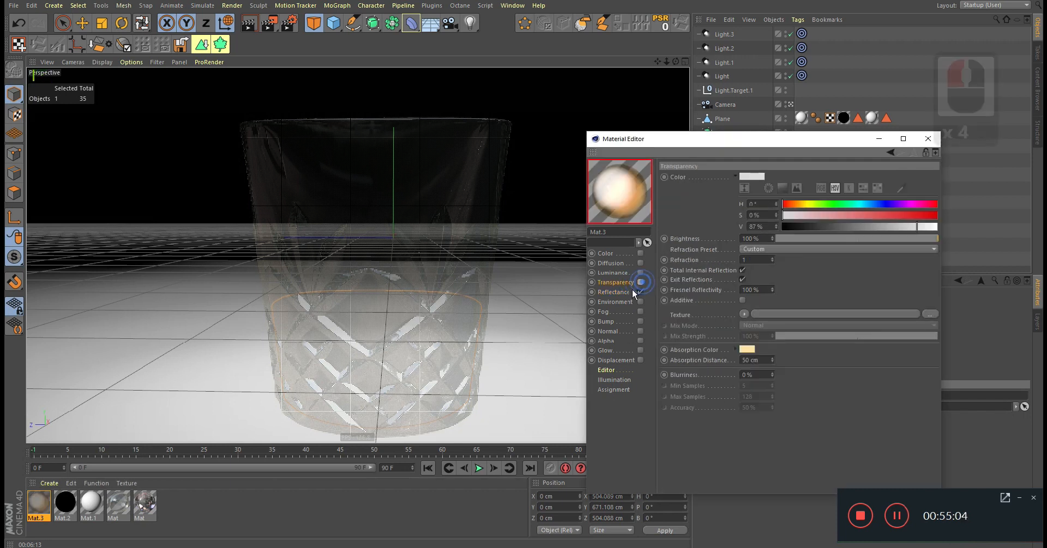
click(613, 292)
mouse_move(898, 372)
mouse_down()
mouse_move(873, 375)
mouse_move(897, 375)
mouse_move(886, 374)
mouse_up()
mouse_move(881, 363)
mouse_down()
mouse_move(912, 362)
mouse_move(843, 367)
mouse_move(872, 365)
mouse_up()
drag(817, 383, 937, 384)
mouse_move(879, 370)
mouse_down()
mouse_move(754, 369)
mouse_move(839, 360)
mouse_up()
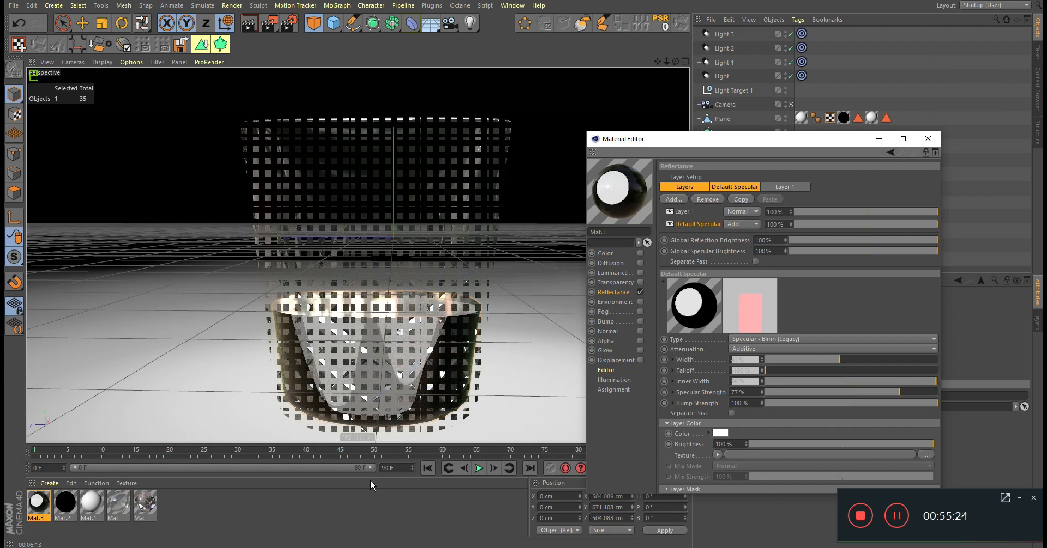
Slightly widen the clear glass material's default specular, check the white Mat.1 material's reflectance, and close the editor.
click(117, 501)
drag(743, 138, 494, 100)
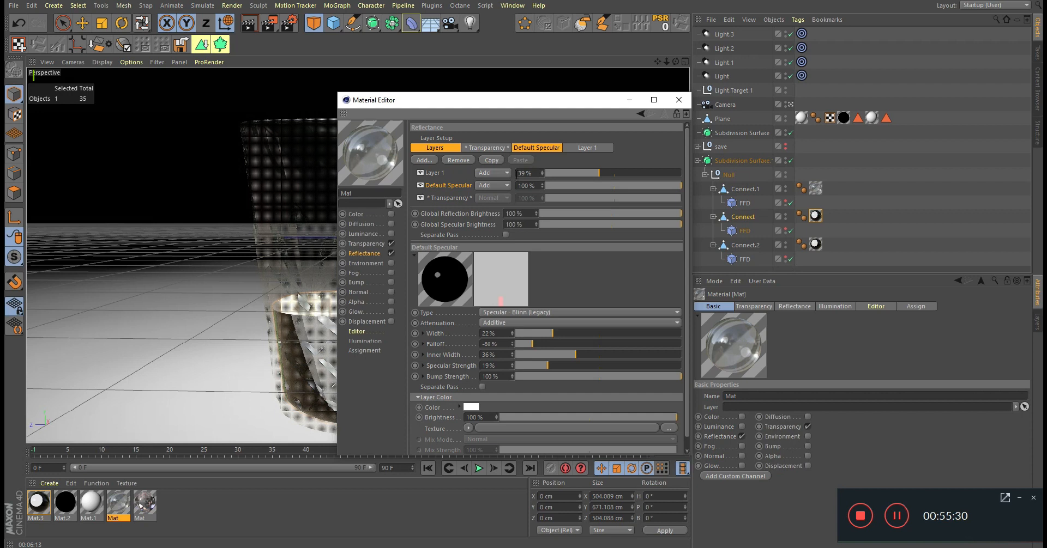
drag(511, 109, 728, 138)
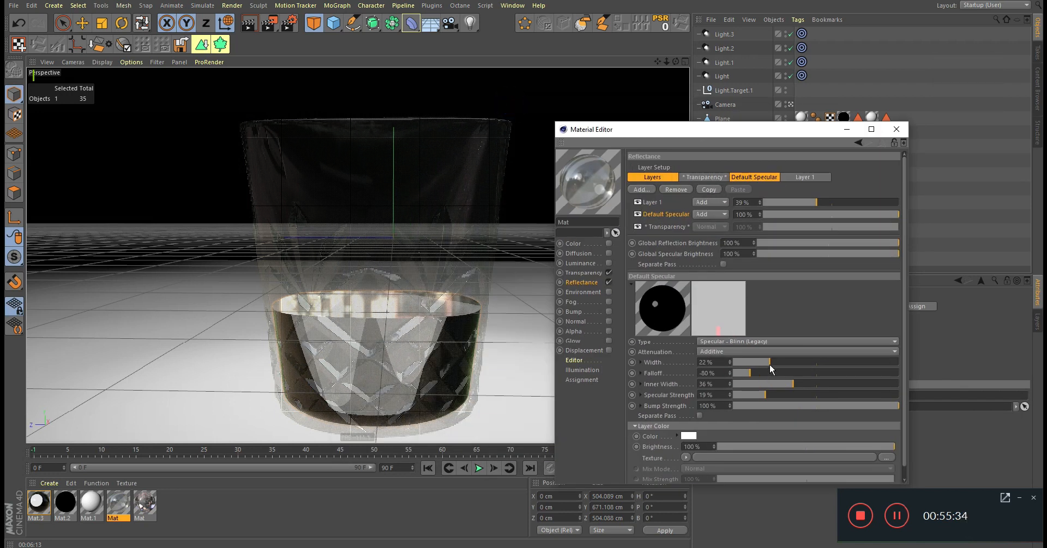
drag(782, 363, 783, 364)
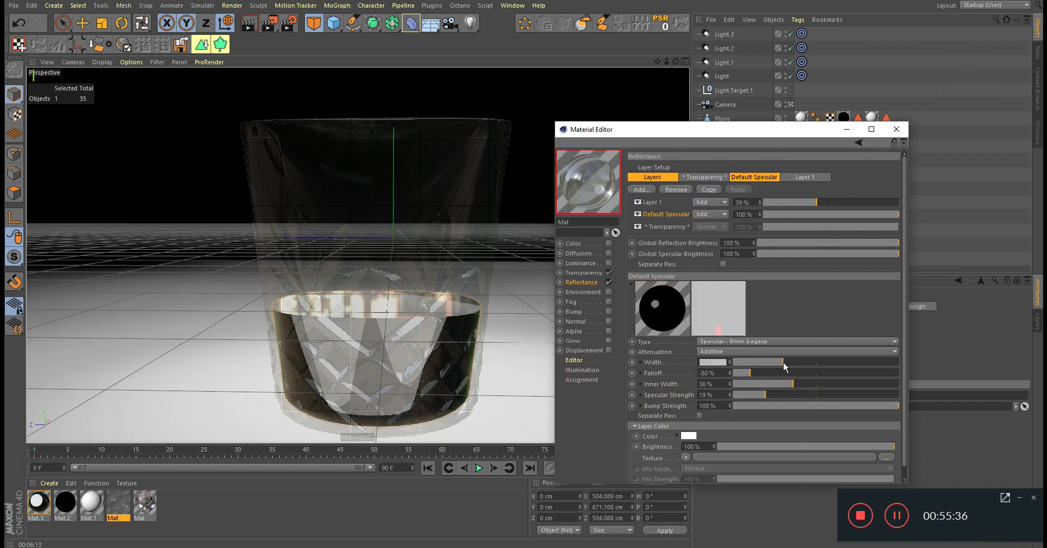
click(93, 505)
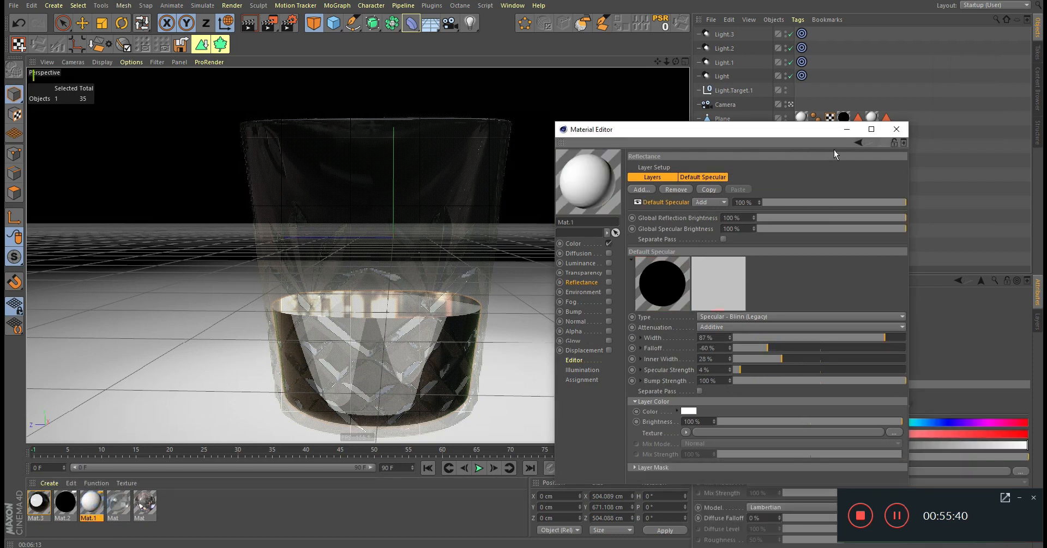
click(894, 131)
Re-enable the whiskey material's transparency and set its absorption color to 29% saturation and 100% value.
double_click(38, 502)
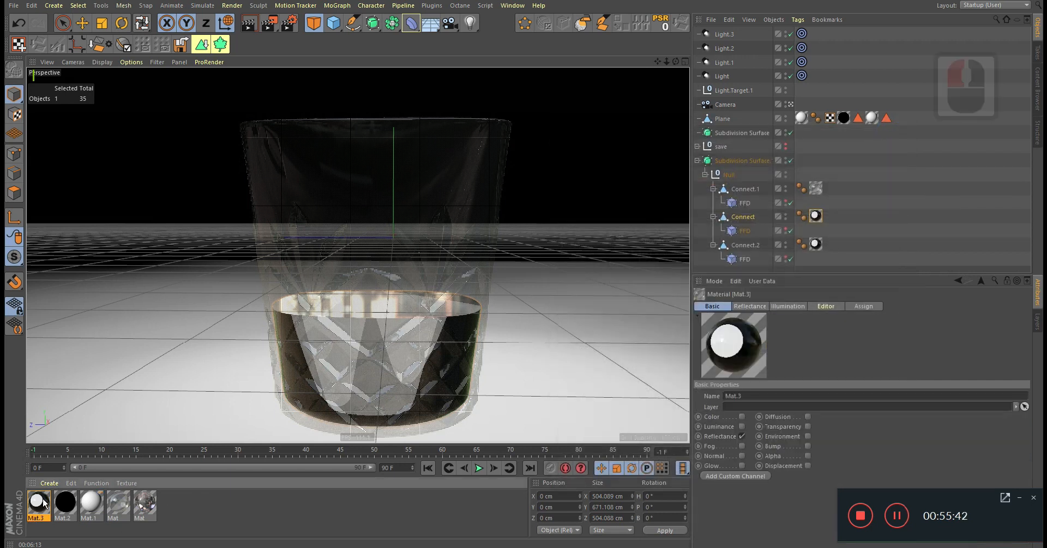
click(220, 203)
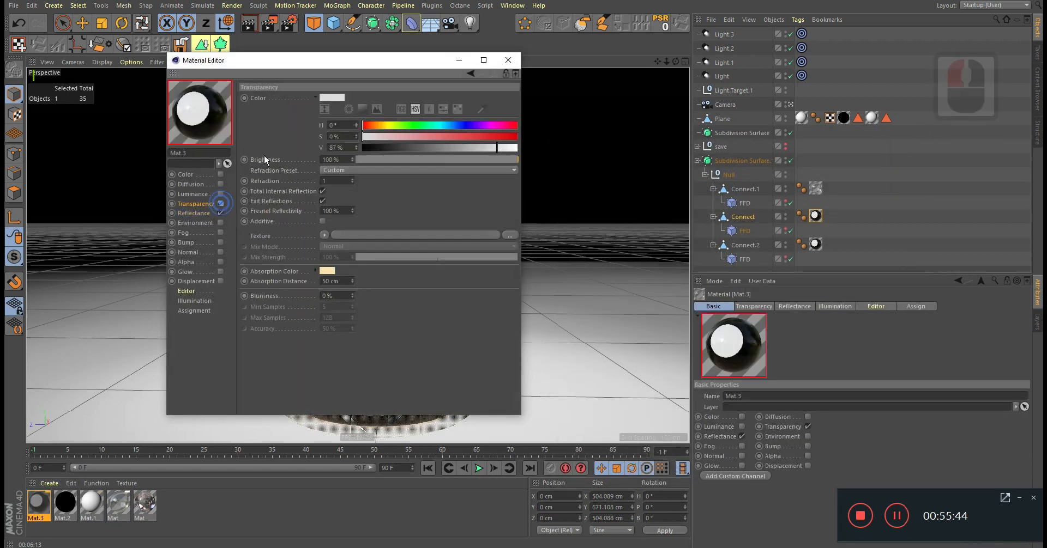
drag(319, 66, 681, 133)
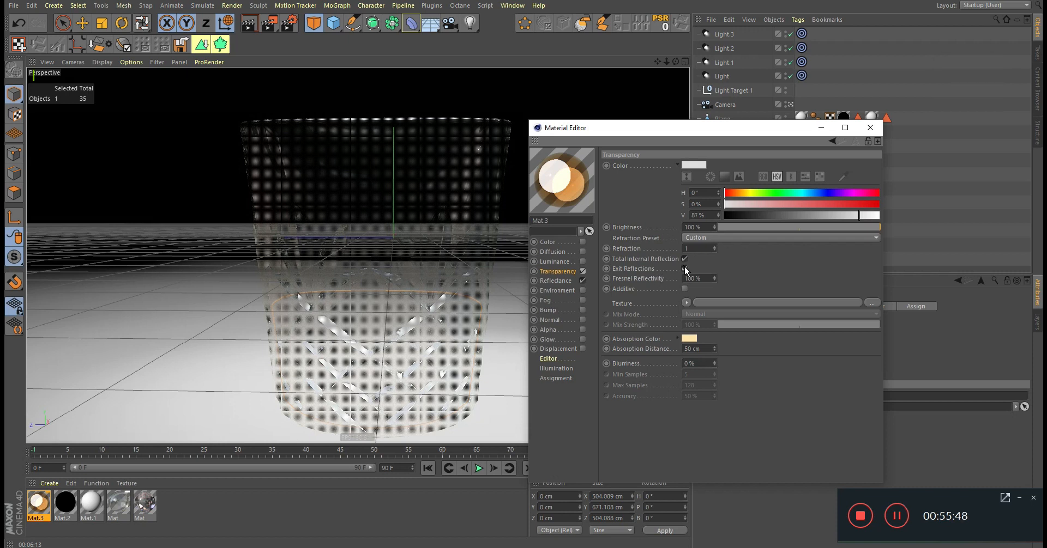
click(693, 339)
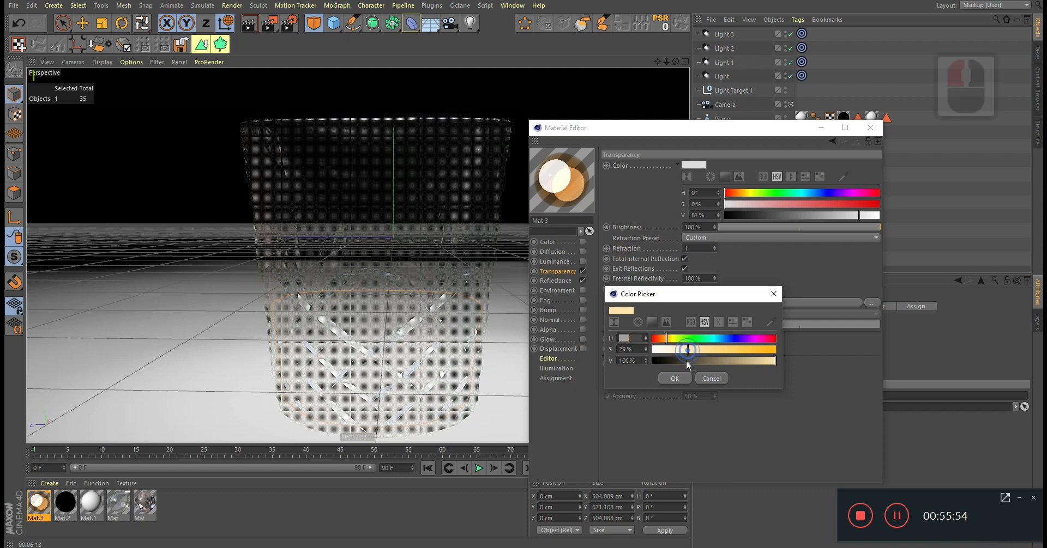
click(677, 378)
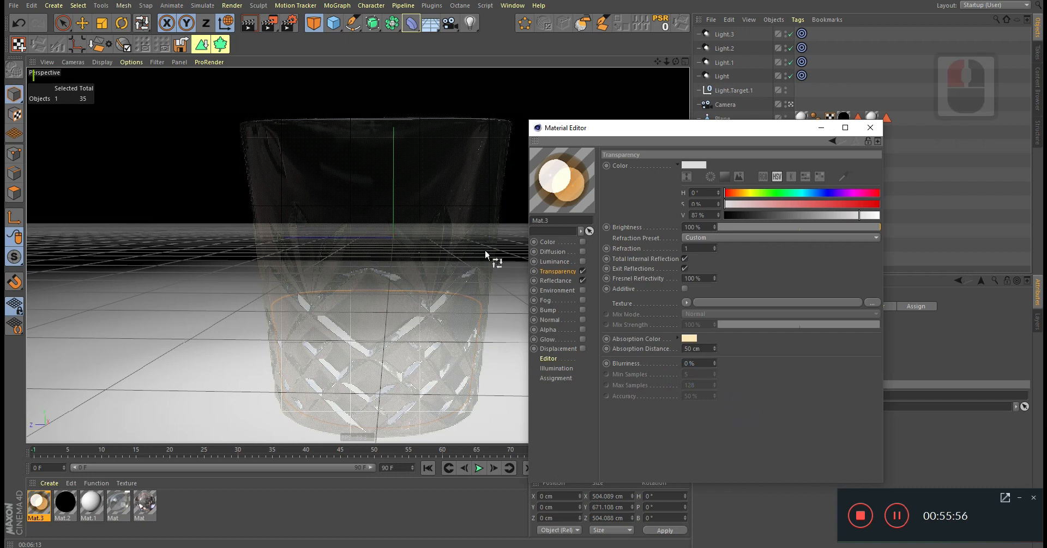
Raise the intensity of all four scene lights to 70%.
drag(717, 137, 671, 151)
middle_click(440, 205)
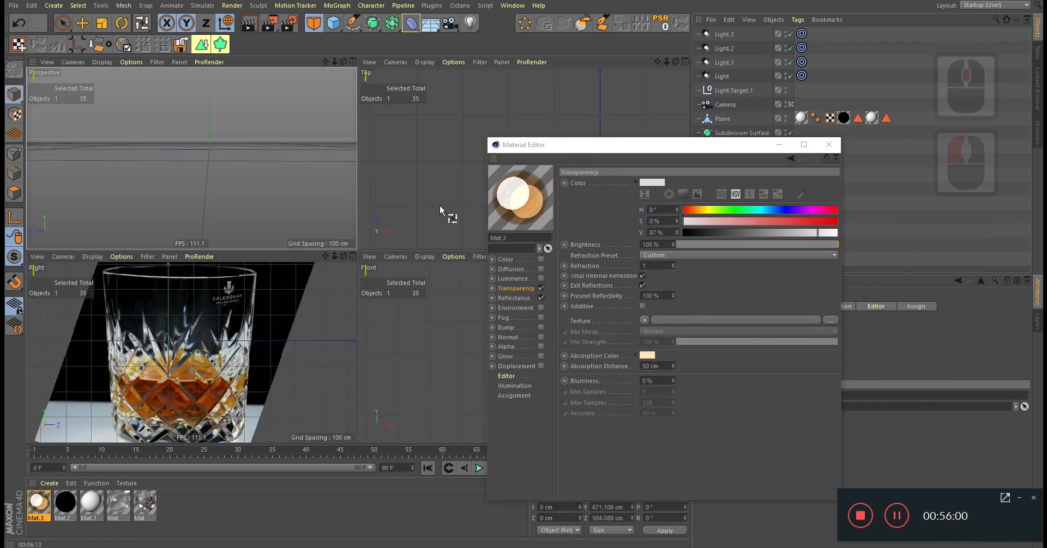
middle_click(239, 200)
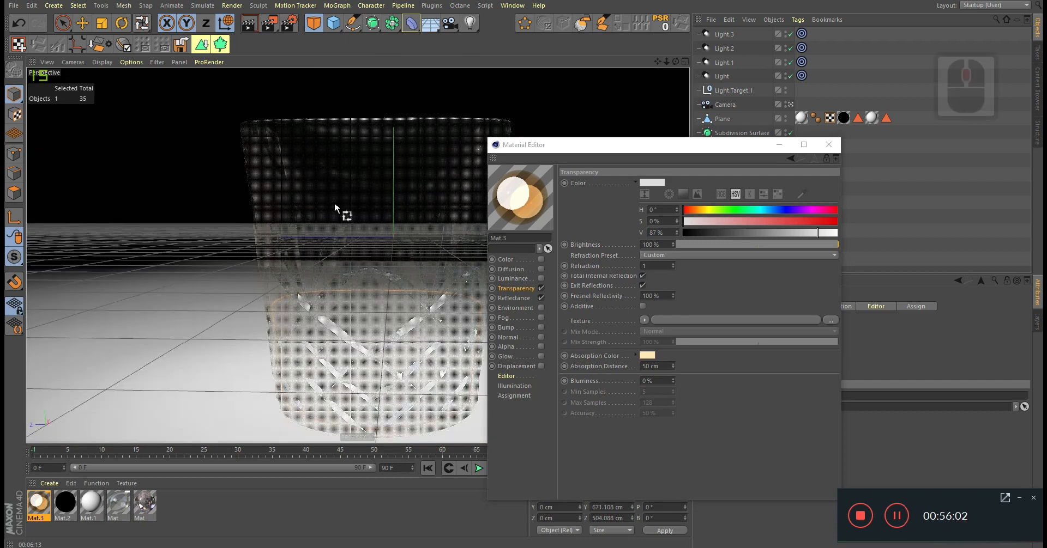
drag(597, 149, 214, 297)
click(721, 77)
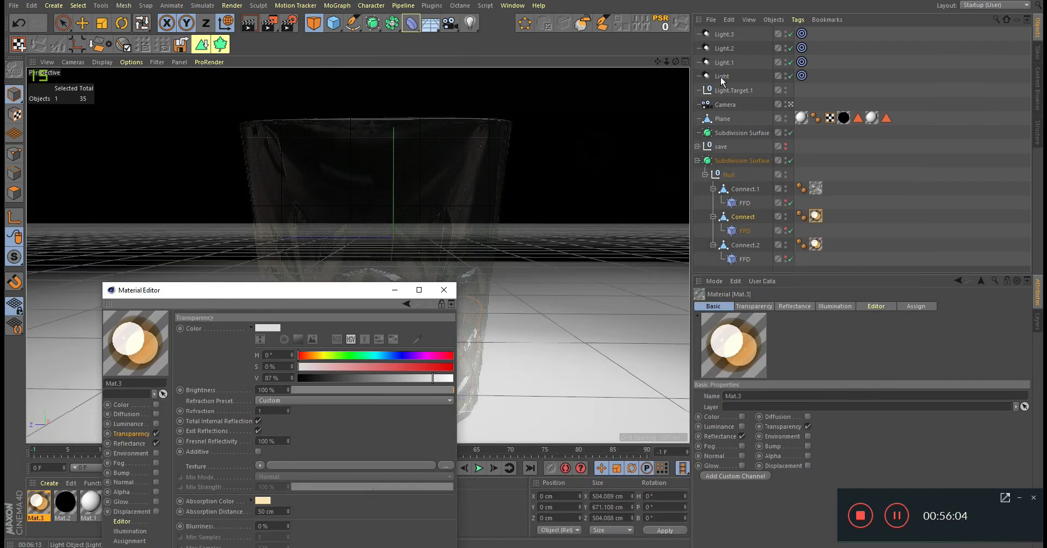
shift+click(721, 33)
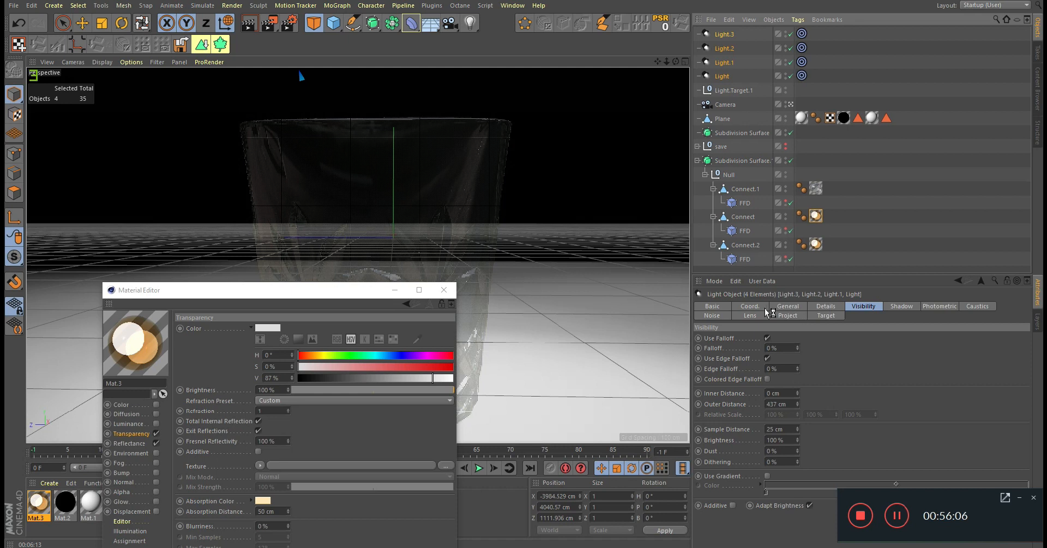
click(783, 307)
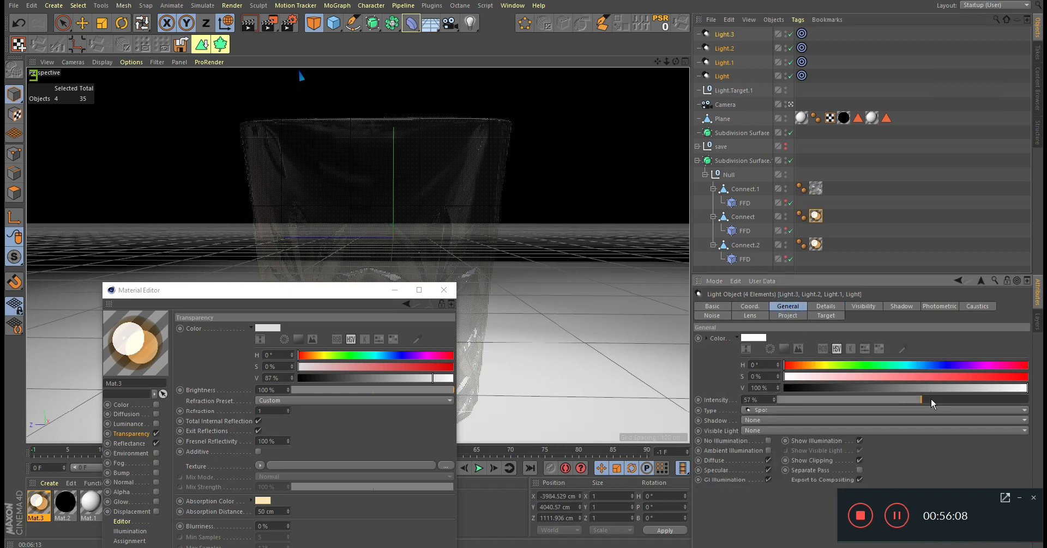
click(934, 400)
click(942, 400)
click(948, 400)
click(953, 400)
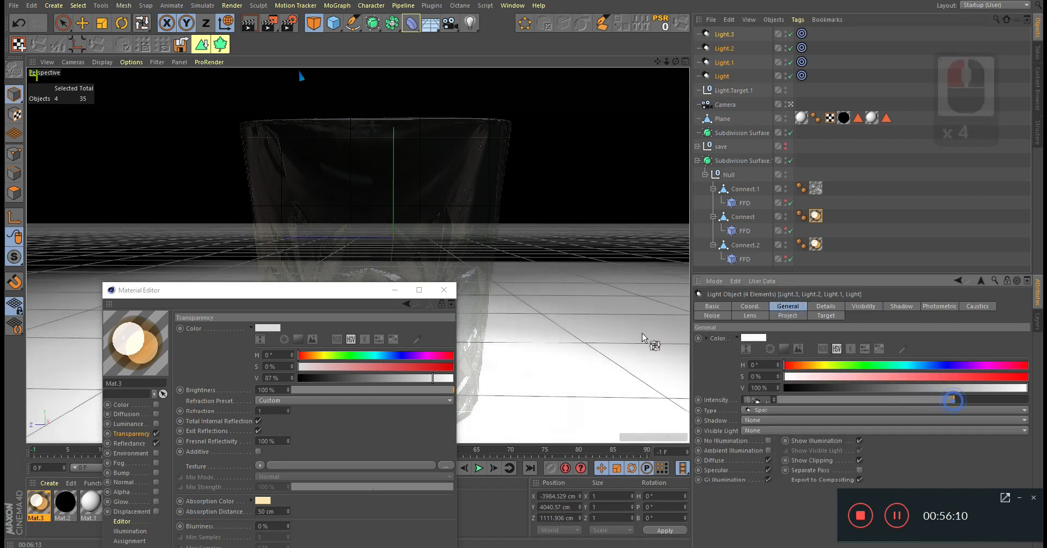
Put the material editor away and render the camera view to check the brighter lighting.
click(394, 290)
key(ctrl+r)
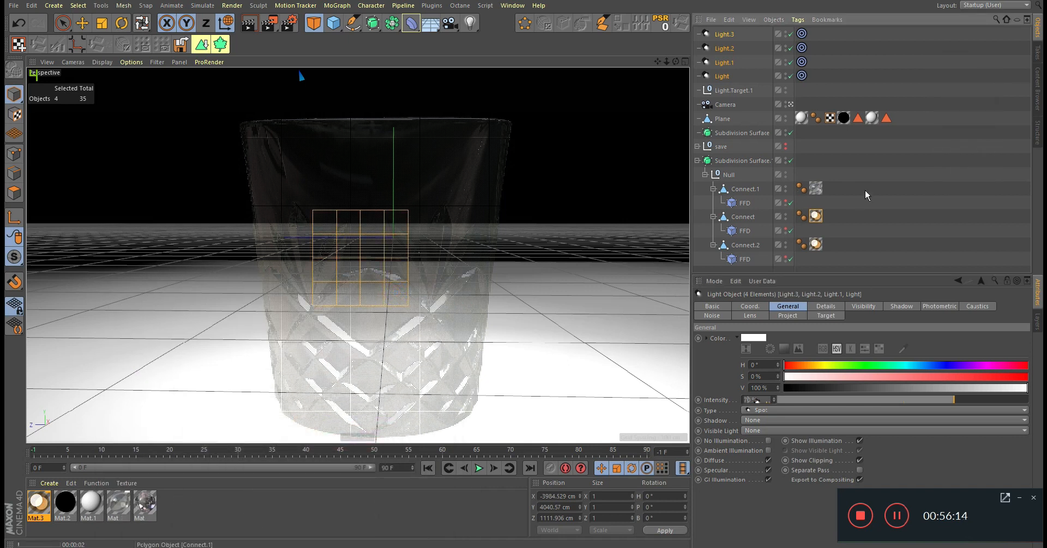
key(Home)
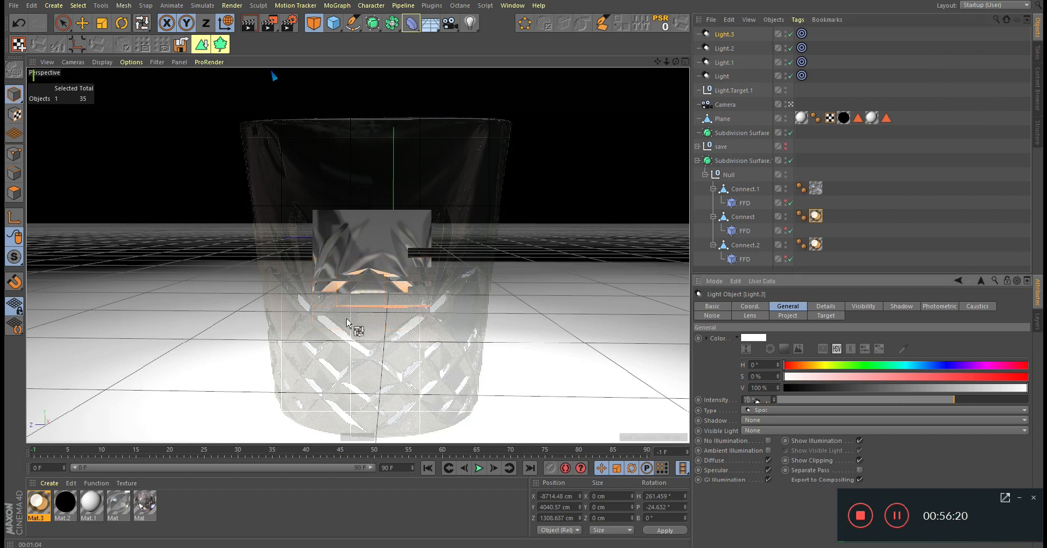
Rotate the whole glass to a heading of about -24.8° and move it to about -96.6 cm along Z.
click(728, 120)
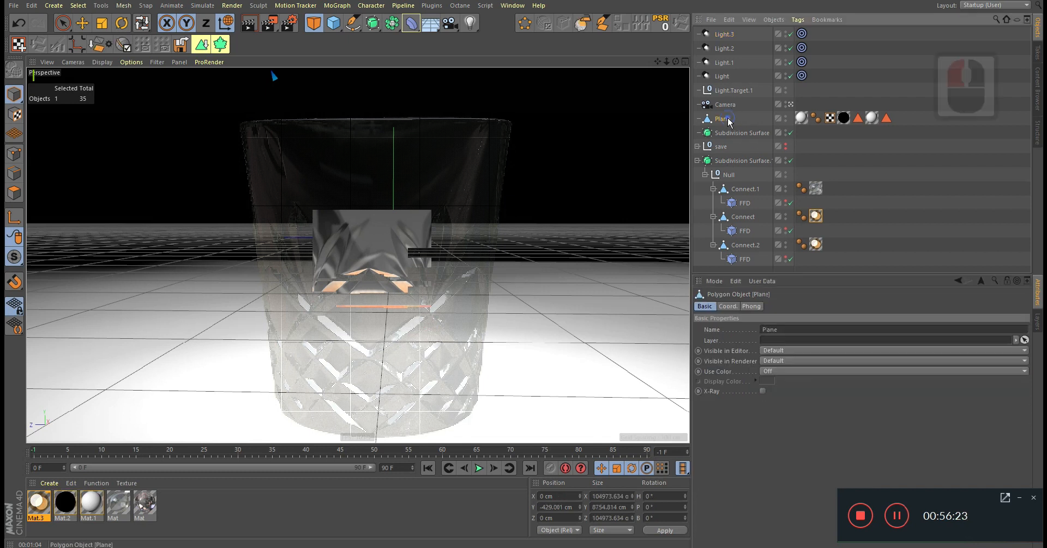
click(727, 162)
key(r)
mouse_move(431, 243)
mouse_down()
mouse_move(404, 241)
mouse_move(428, 243)
mouse_up()
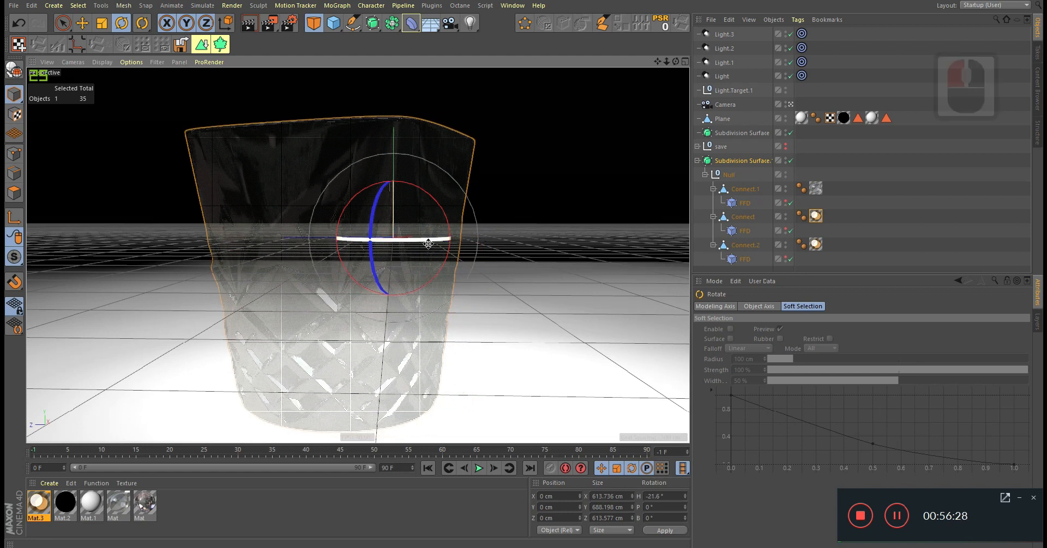
key(e)
drag(308, 238, 354, 240)
key(r)
drag(440, 243, 377, 246)
key(e)
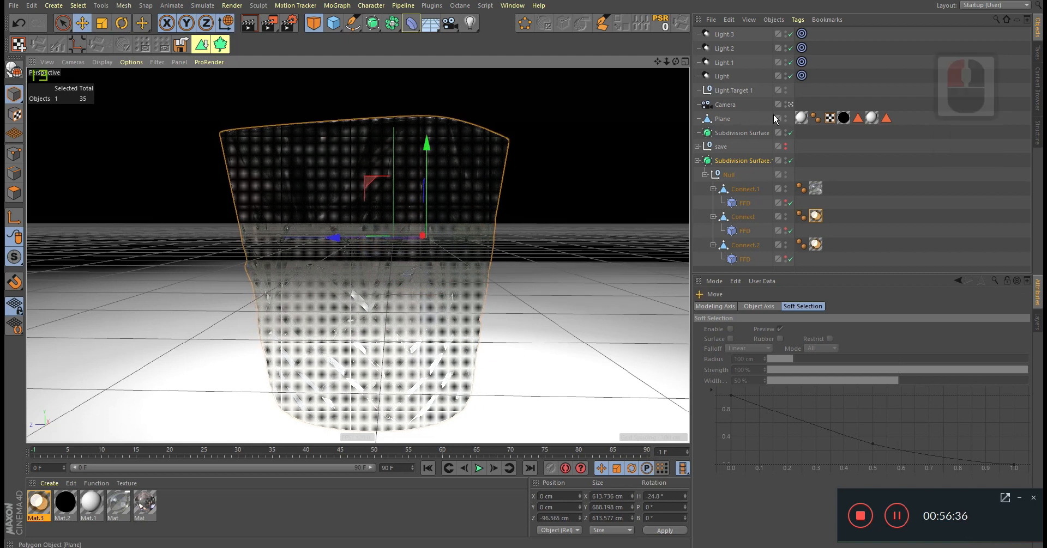
Leave the scene camera, select the four lights and scale their arrangement down.
click(790, 105)
alt+right_drag(435, 276, 383, 289)
alt+right_drag(398, 288, 364, 287)
alt+drag(365, 288, 416, 227)
click(722, 77)
shift+click(724, 34)
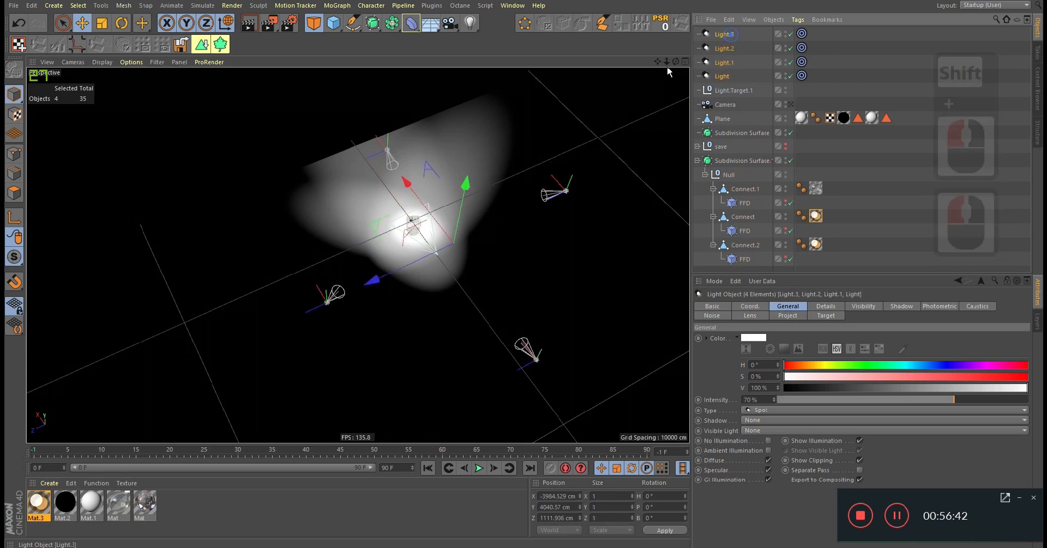
key(t)
drag(605, 118, 305, 156)
alt+drag(431, 250, 369, 192)
Move the four lights to about -634 cm along X, scale their arrangement again, and return to the scene camera.
key(e)
alt+right_drag(406, 237, 449, 224)
alt+drag(445, 221, 490, 183)
alt+right_drag(490, 187, 468, 197)
alt+middle_drag(469, 197, 432, 280)
alt+drag(408, 305, 345, 321)
key(t)
drag(453, 217, 324, 267)
click(790, 104)
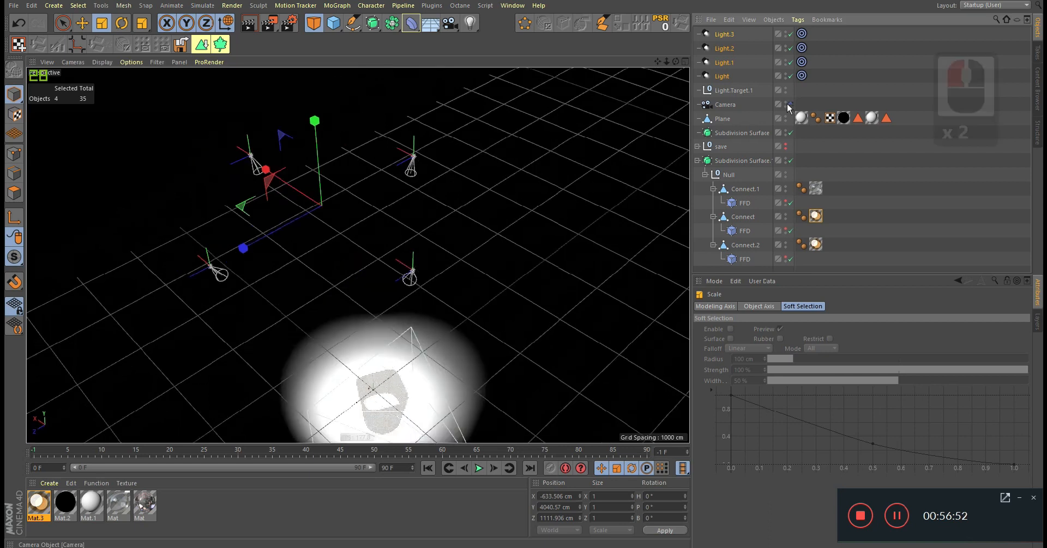
drag(169, 309, 542, 218)
Adjust the anti-aliasing options in the render settings and close them.
click(289, 22)
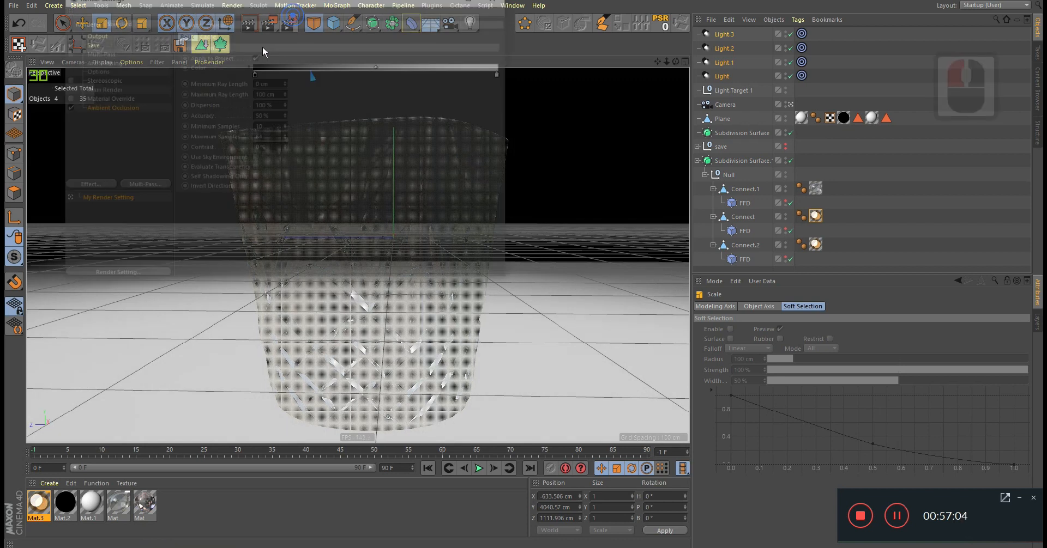
click(108, 63)
click(303, 33)
click(299, 67)
click(413, 80)
click(493, 1)
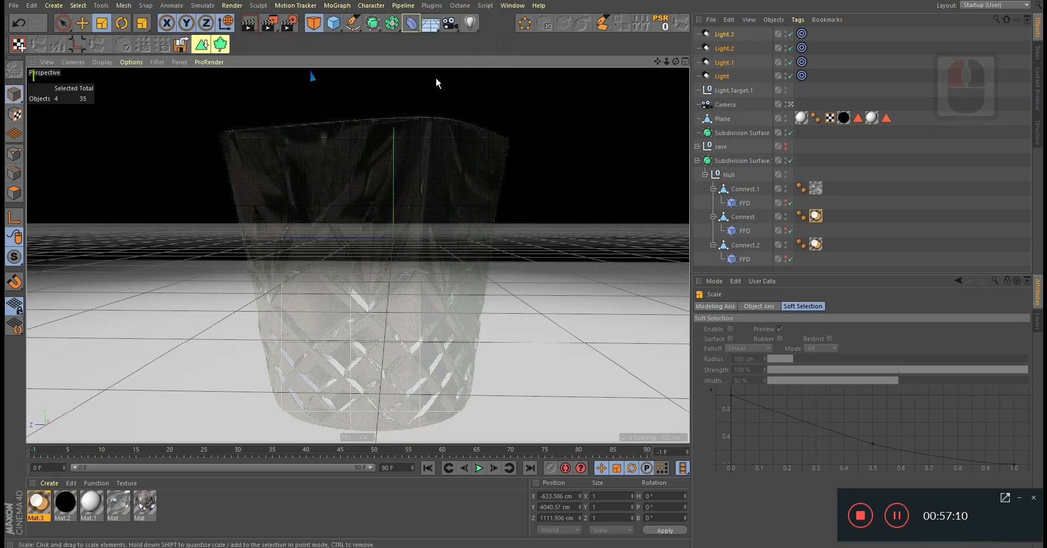
Render the camera view to the Picture Viewer and reposition its window.
click(269, 22)
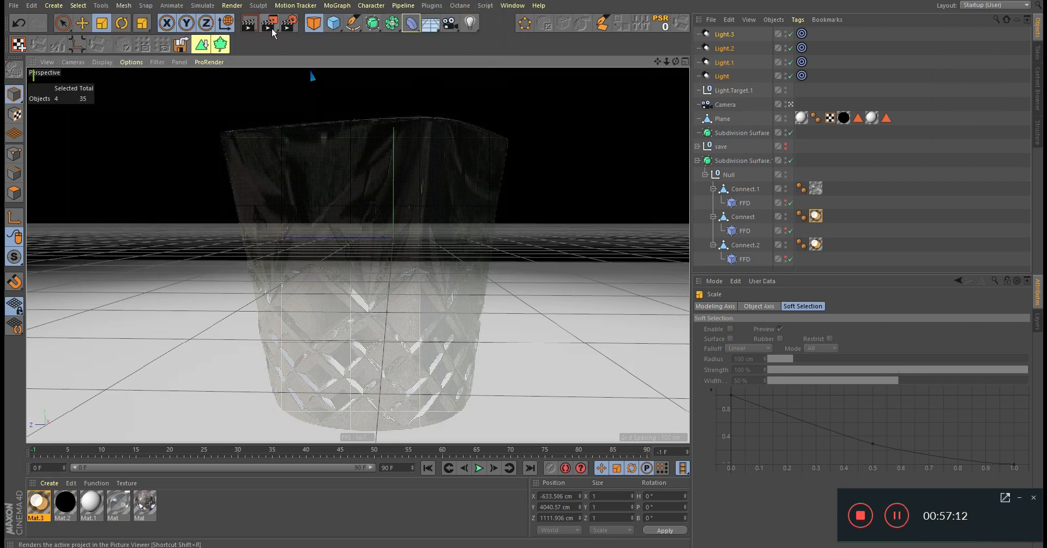
scroll(286, 281, down, 2)
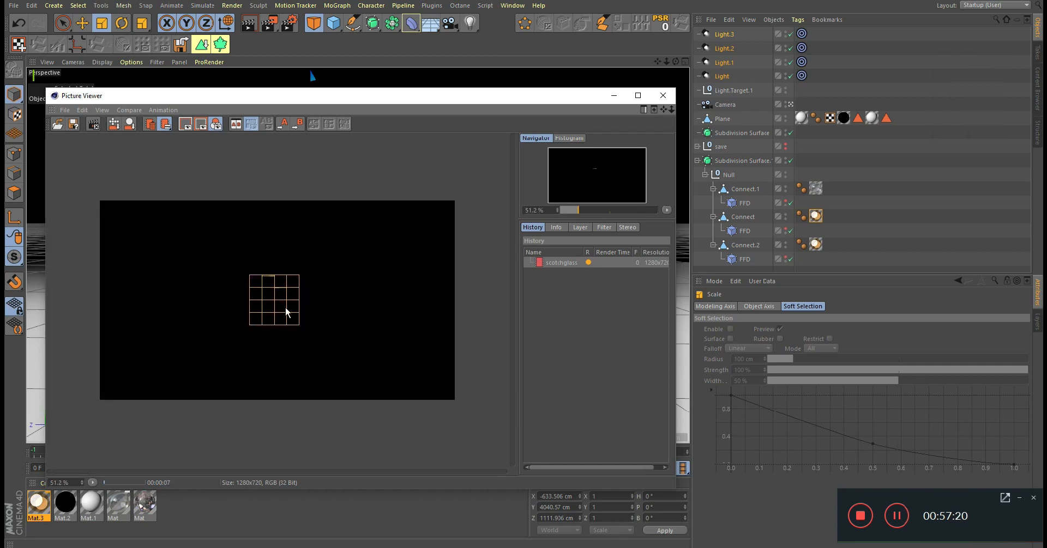
drag(397, 99, 490, 61)
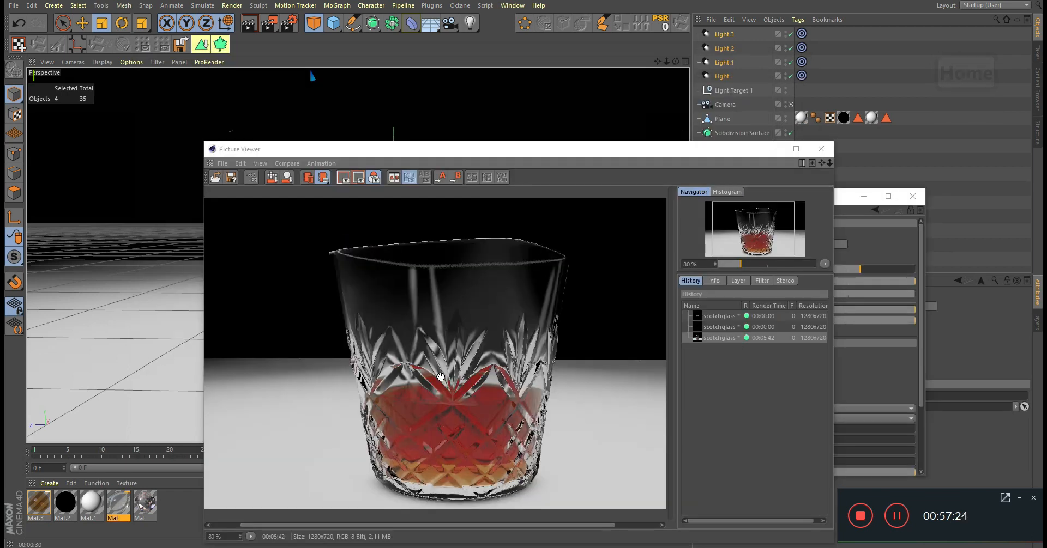
Examine the glass pattern and whiskey color in the finished render at several zoom levels, and minimize the Picture Viewer.
scroll(450, 382, down, 2)
scroll(466, 376, up, 5)
scroll(464, 376, down, 3)
scroll(464, 376, down, 1)
scroll(465, 374, up, 1)
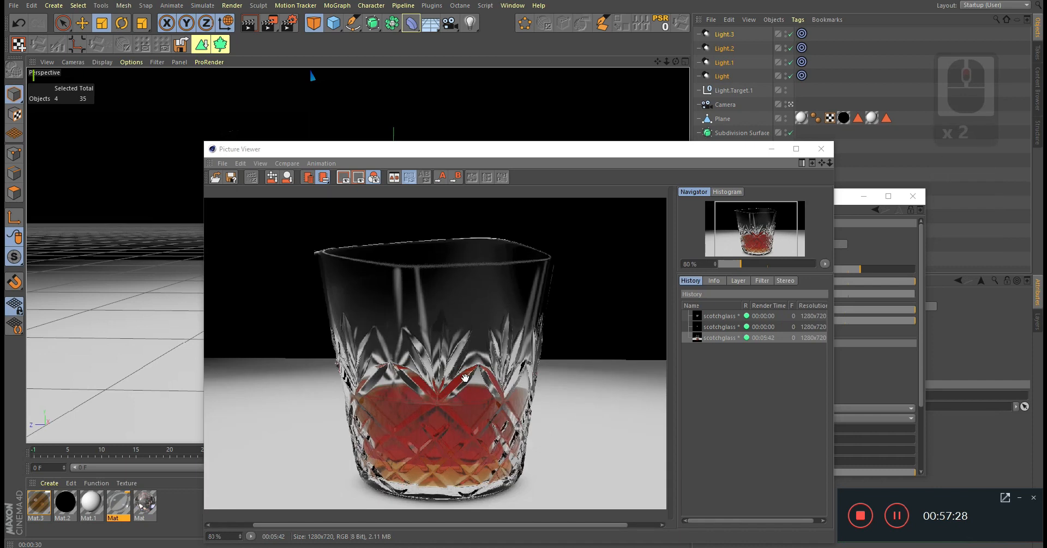
scroll(466, 373, down, 1)
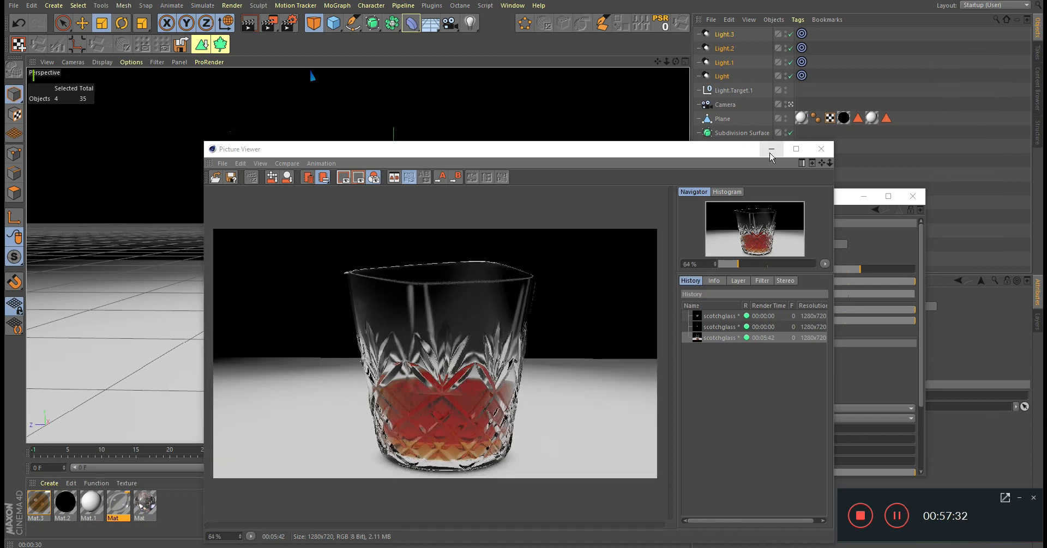
click(770, 156)
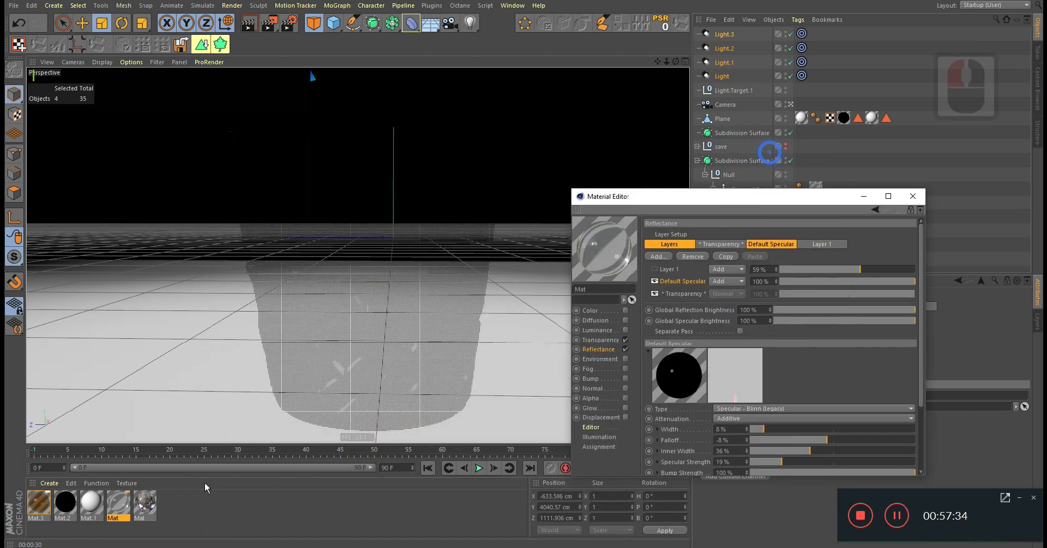
Set the shadow type of all four lights to Shadow Maps (Soft).
click(727, 78)
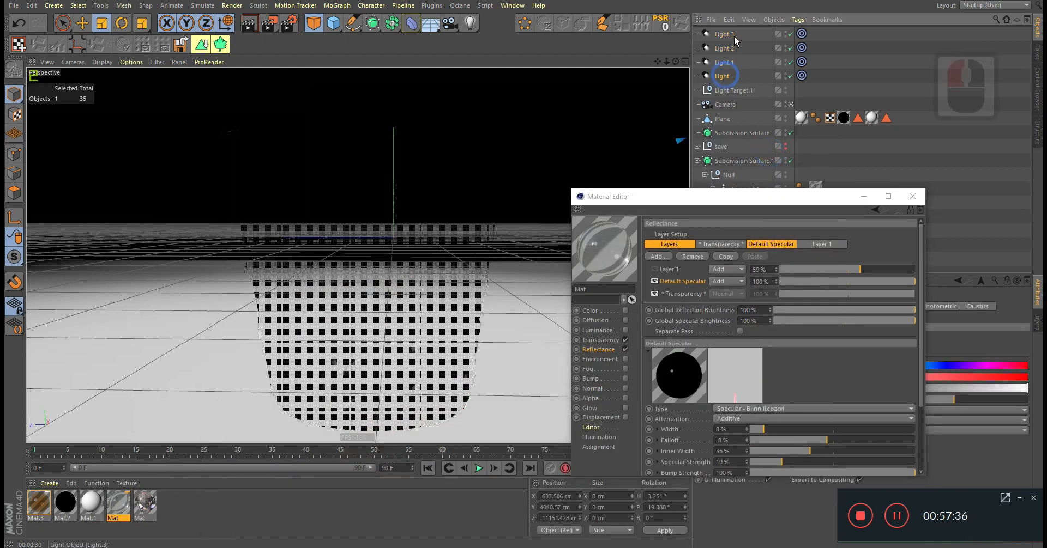
click(864, 196)
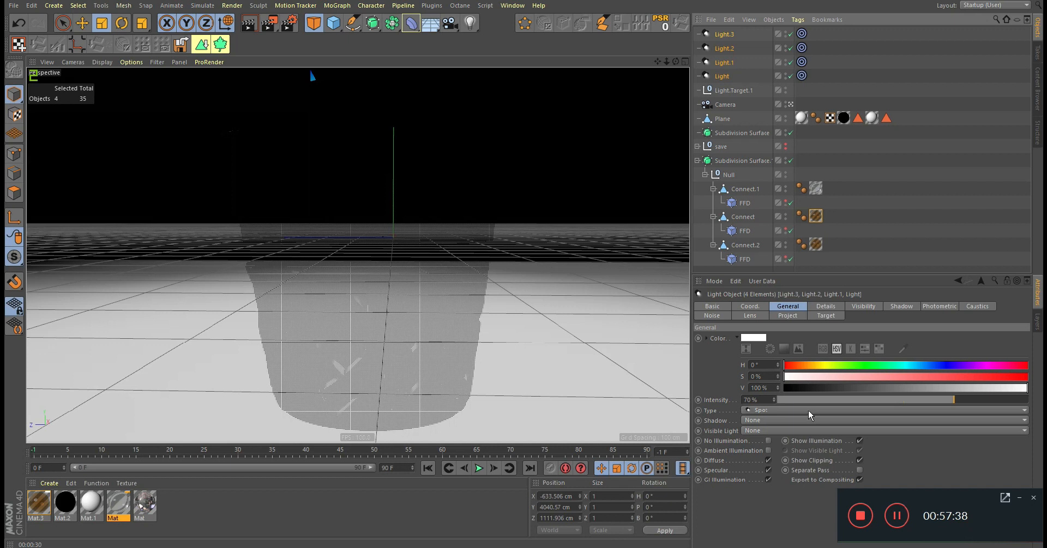
click(810, 411)
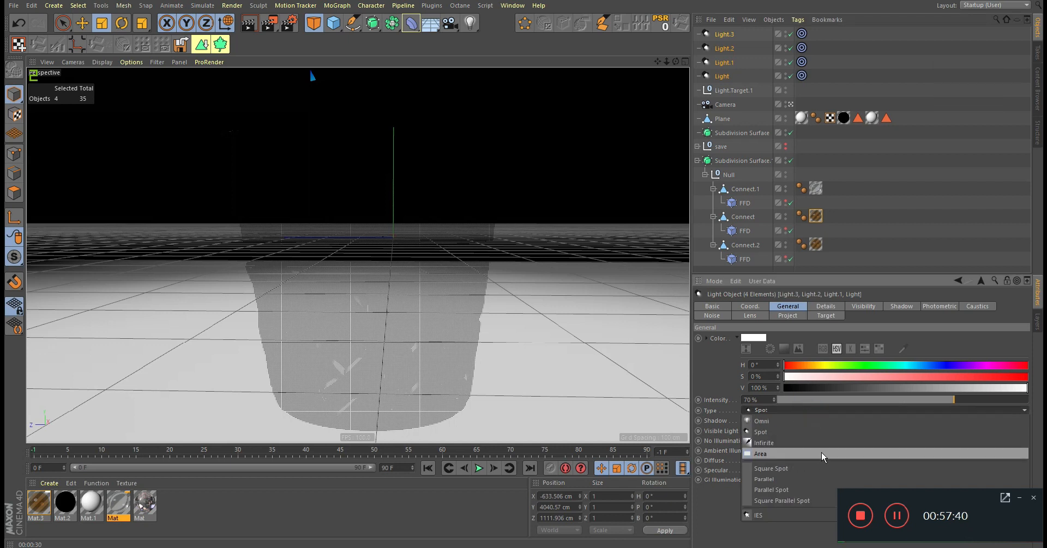
click(800, 411)
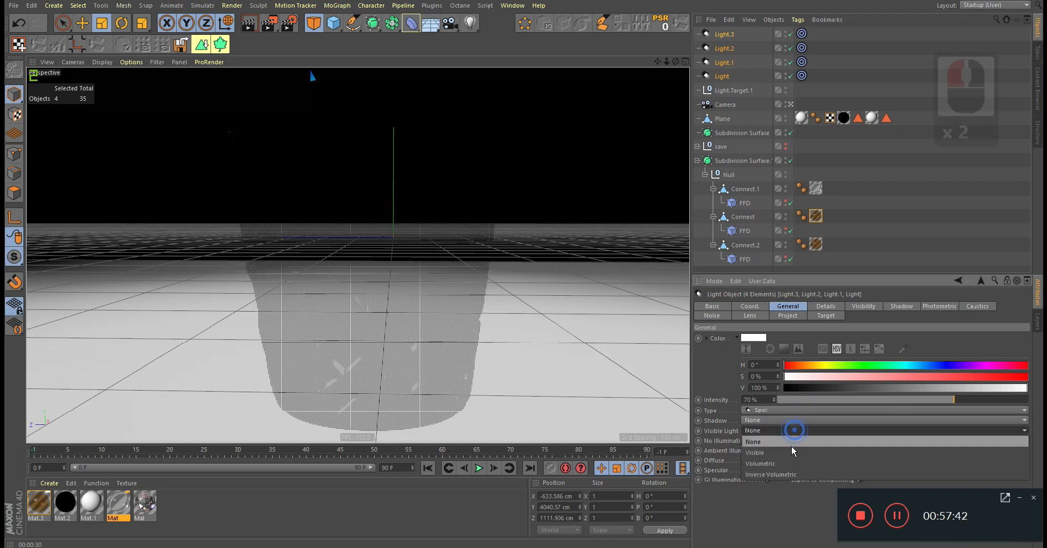
click(763, 420)
click(784, 442)
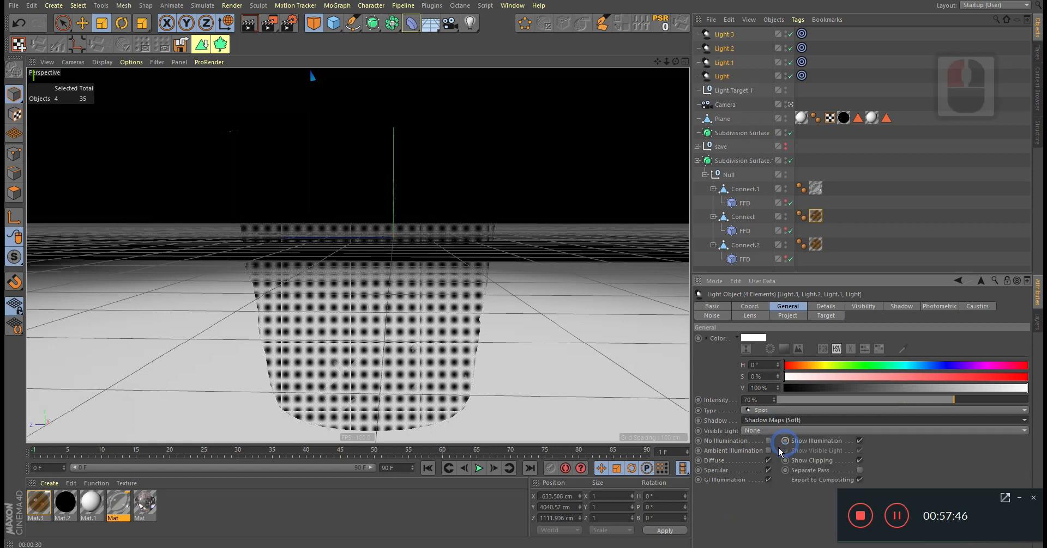
Remove the glass material from Connect.1, and enable reflectance on the white Mat.1 material with an added Beckmann layer.
click(816, 188)
key(Delete)
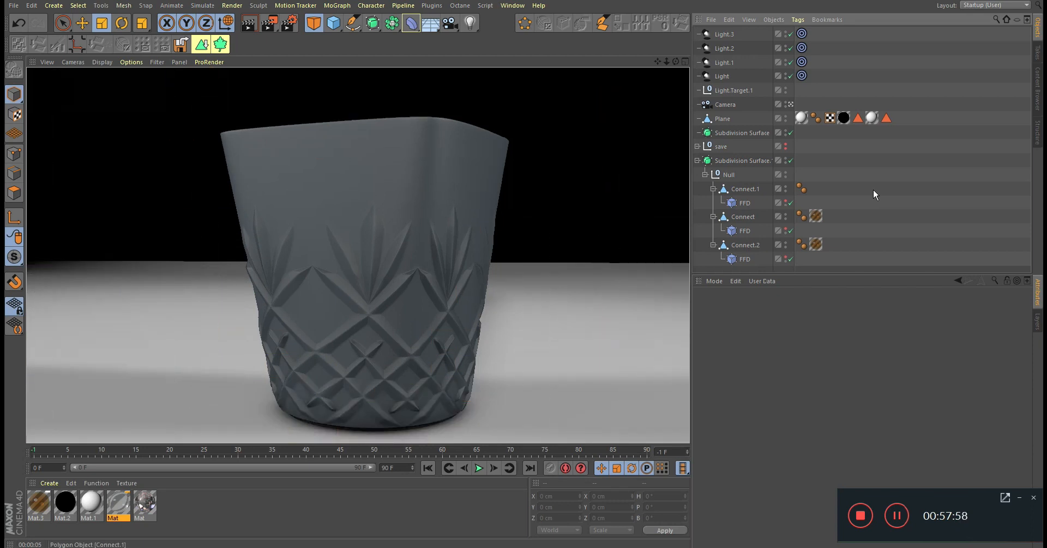
double_click(90, 511)
drag(632, 198, 633, 148)
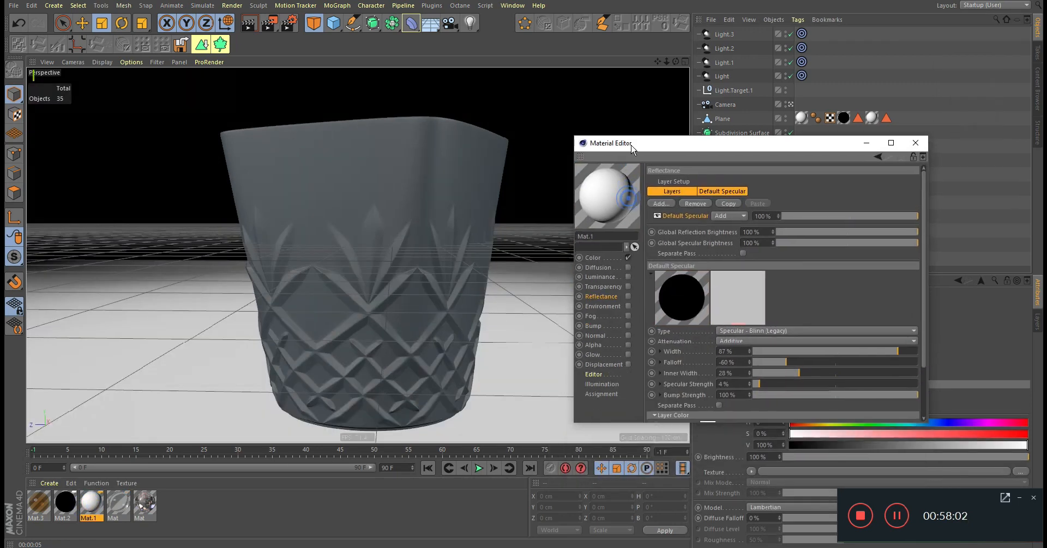
click(628, 297)
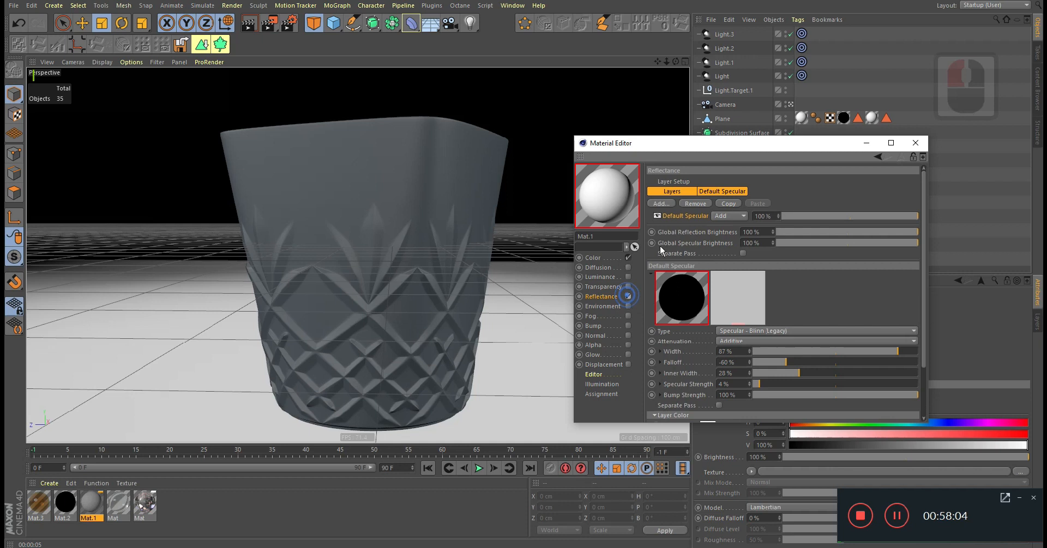
click(658, 216)
click(659, 206)
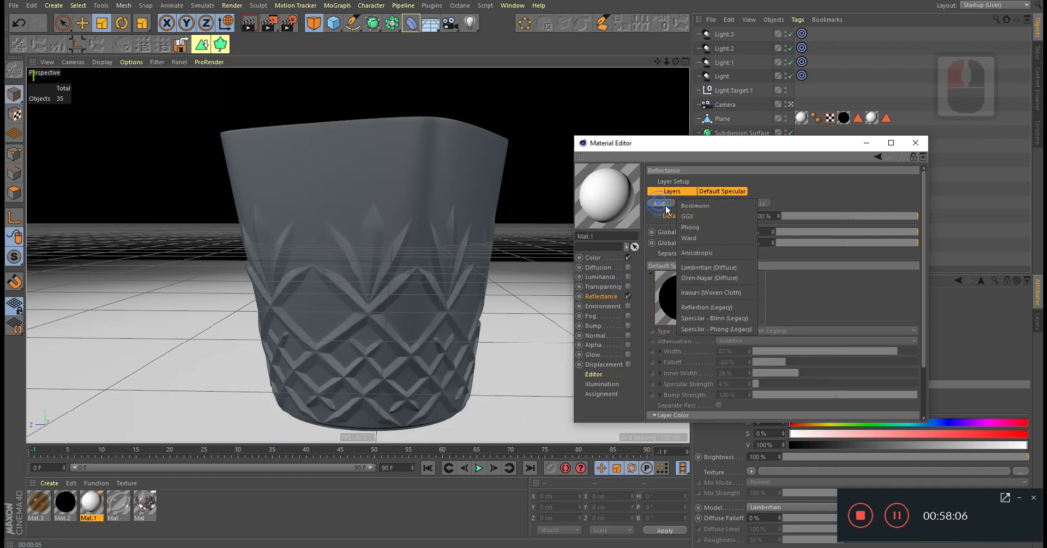
click(688, 208)
Set the Layer Fresnel of Mat.1's Beckmann reflection layer to Dielectric.
scroll(680, 380, down, 3)
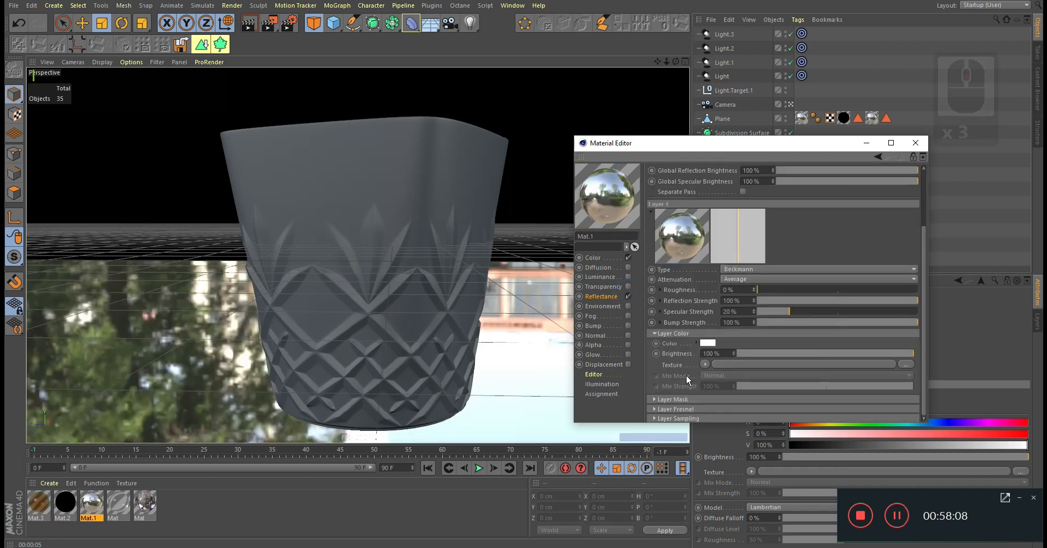
click(678, 409)
scroll(679, 407, down, 2)
click(723, 354)
click(728, 380)
click(757, 355)
click(774, 388)
click(736, 355)
click(738, 376)
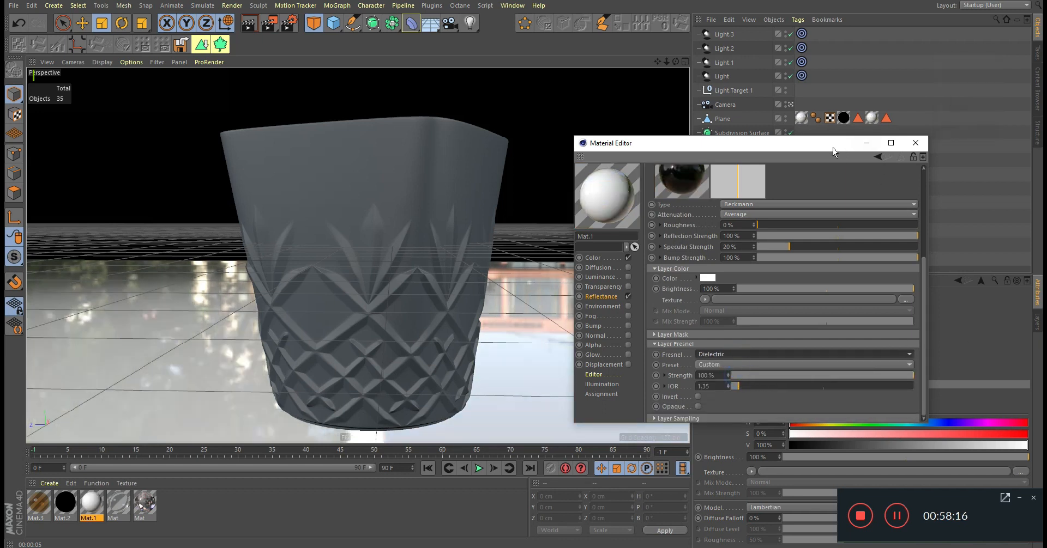
Preview-render the view and try a Fresnel IOR of 3.62 on Mat.1's reflection layer.
drag(832, 148, 846, 167)
key(ctrl+r)
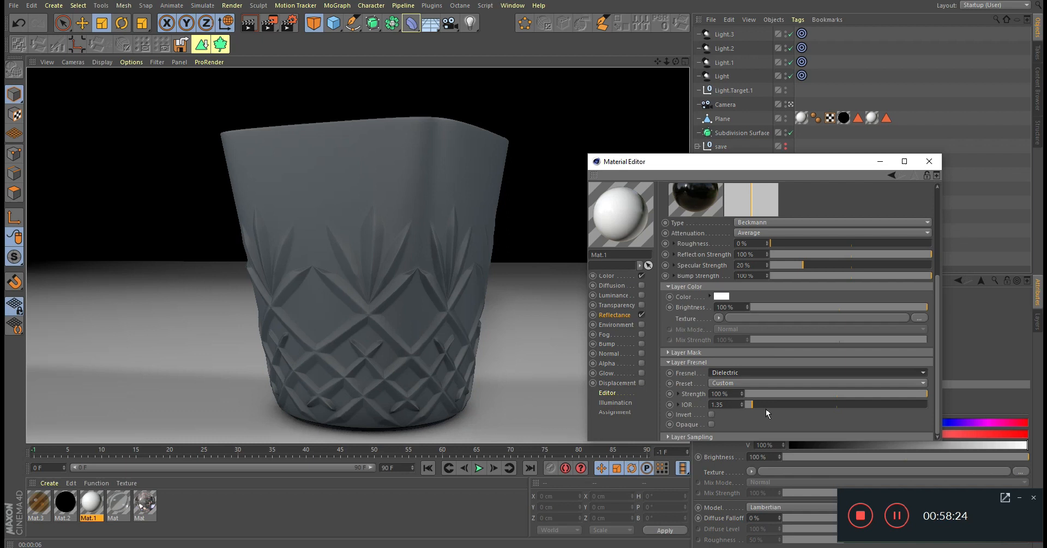
drag(767, 405, 801, 406)
key(ctrl+r)
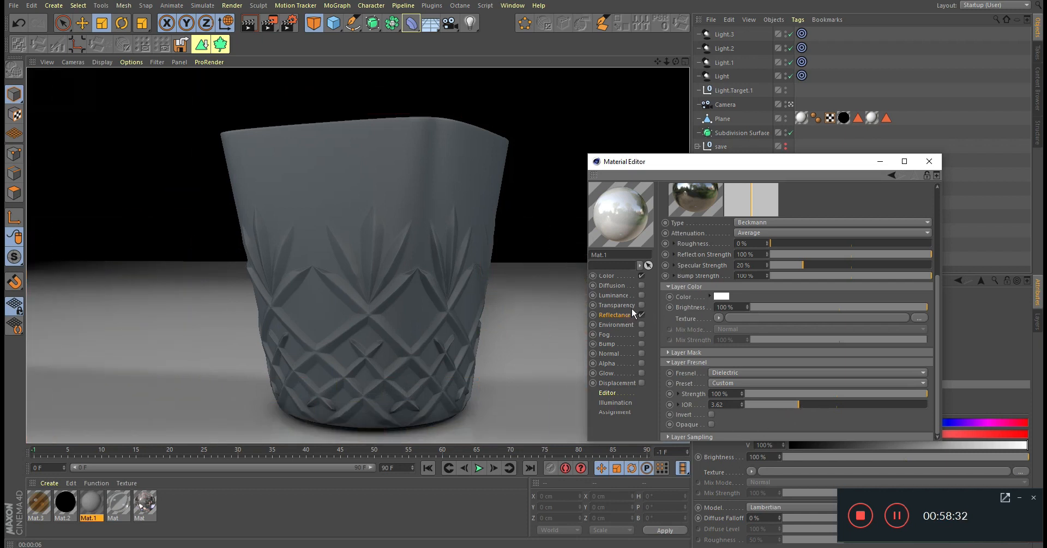
scroll(684, 267, up, 3)
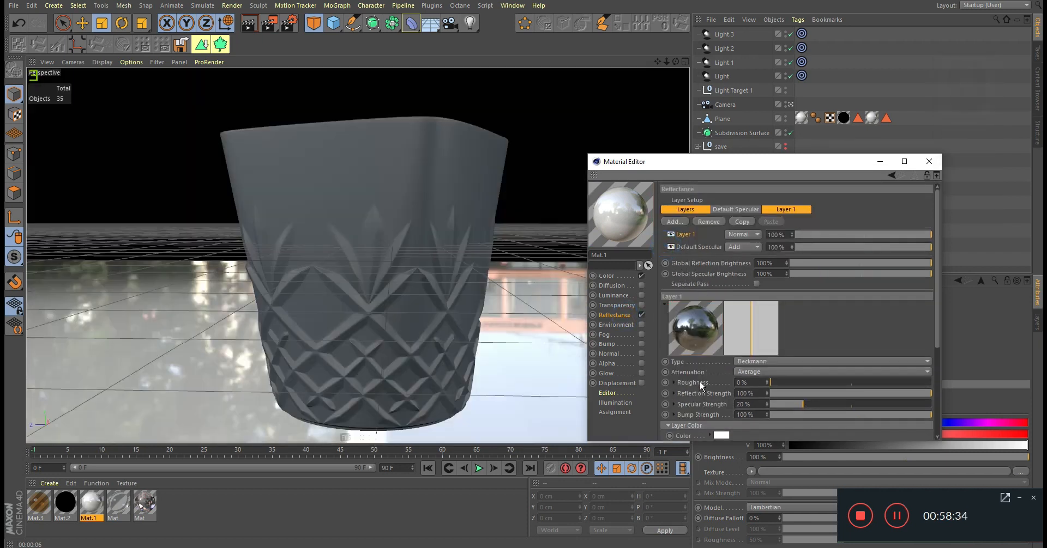
scroll(700, 382, down, 3)
key(ctrl+r)
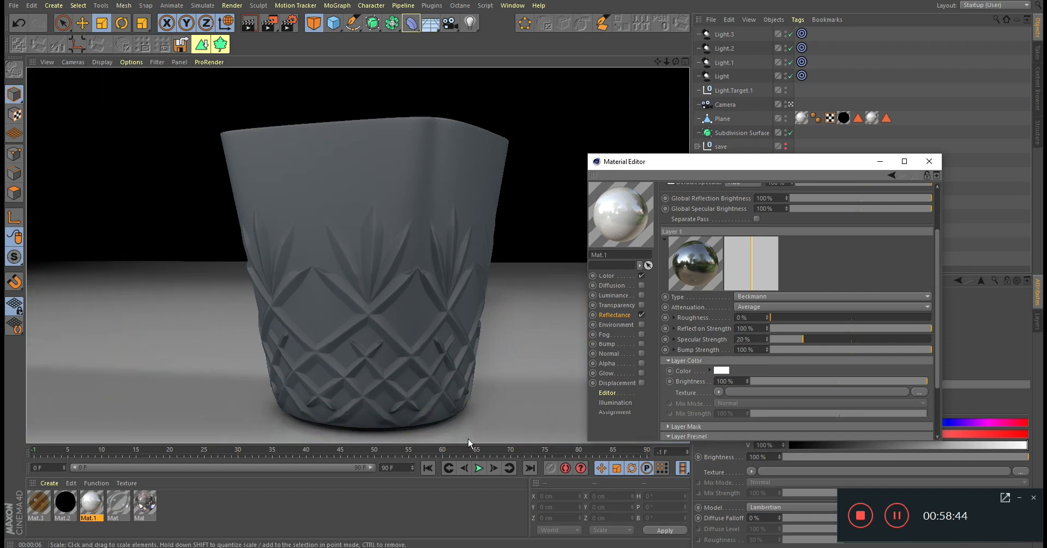
Raise the Fresnel IOR of Mat.1's reflection layer through 5.53 to the slider's maximum, checking the floor reflection in preview renders, and close the material.
scroll(693, 424, down, 4)
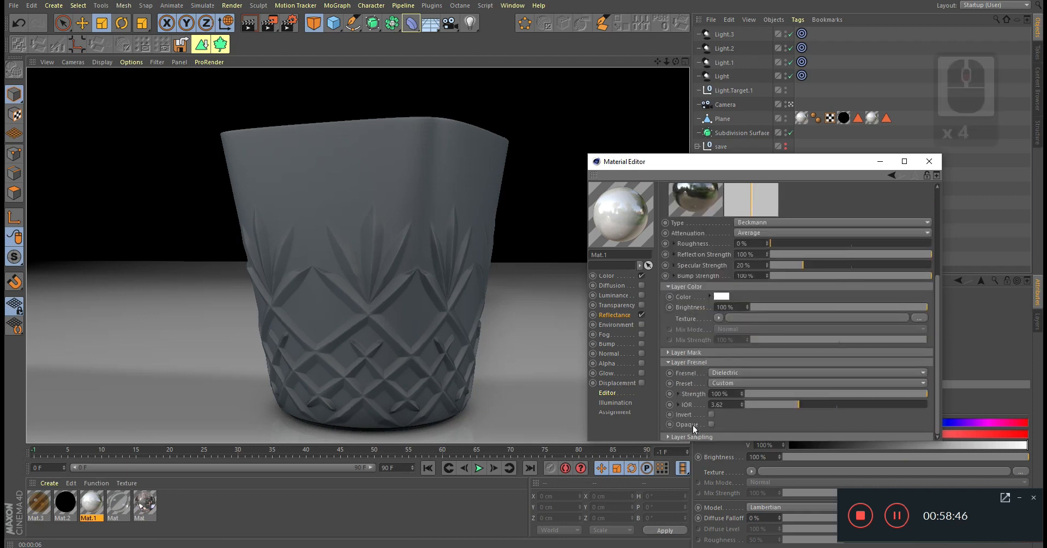
click(837, 406)
key(ctrl+r)
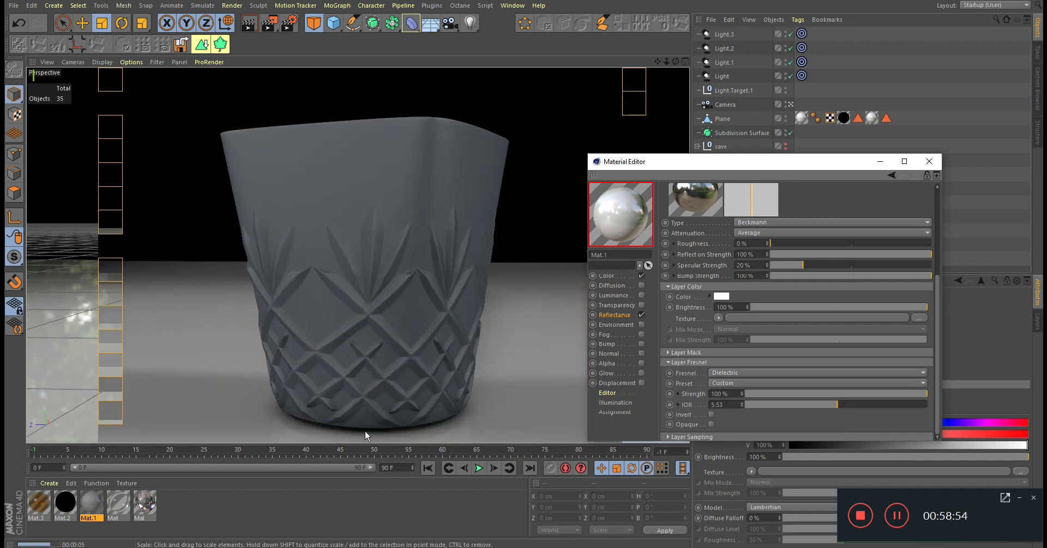
alt+drag(402, 346, 413, 325)
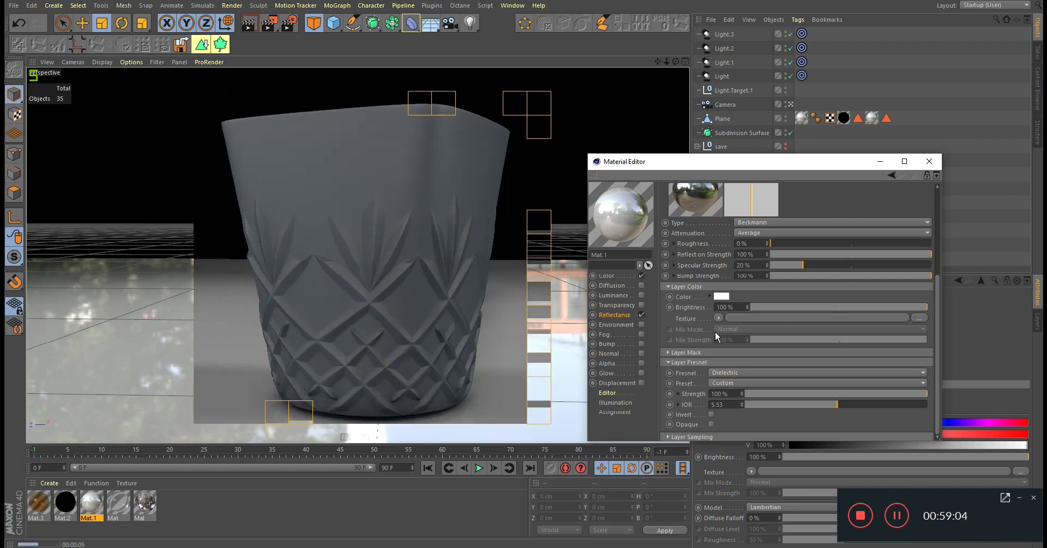
click(877, 405)
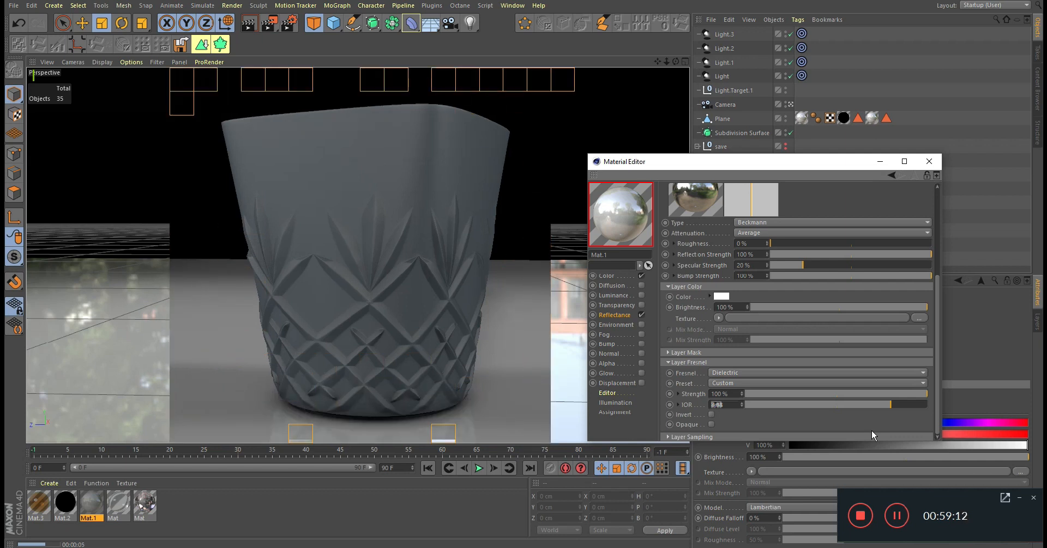
click(927, 405)
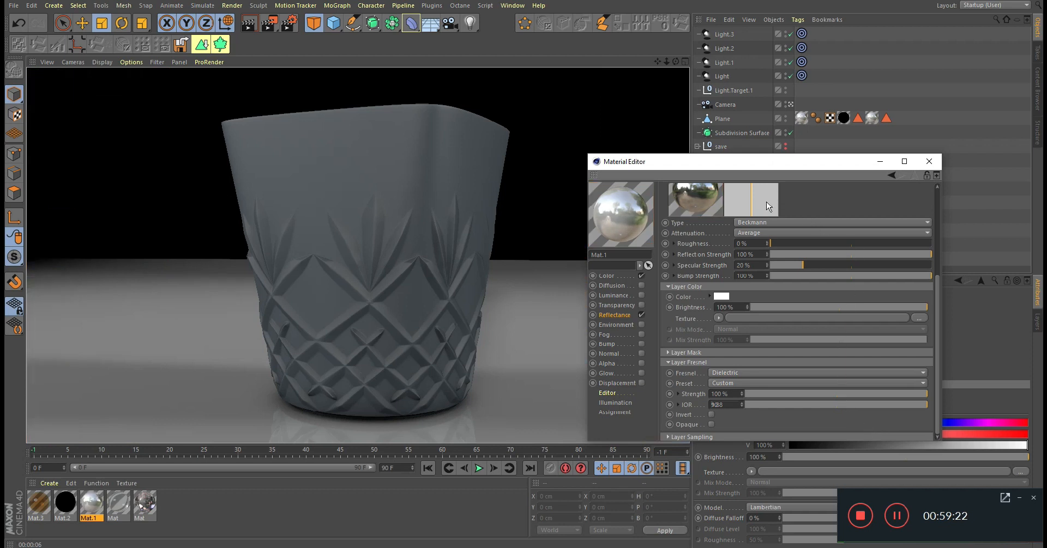
click(928, 161)
Reapply the glass material Mat to Connect.1 and render the view.
drag(213, 449, 754, 191)
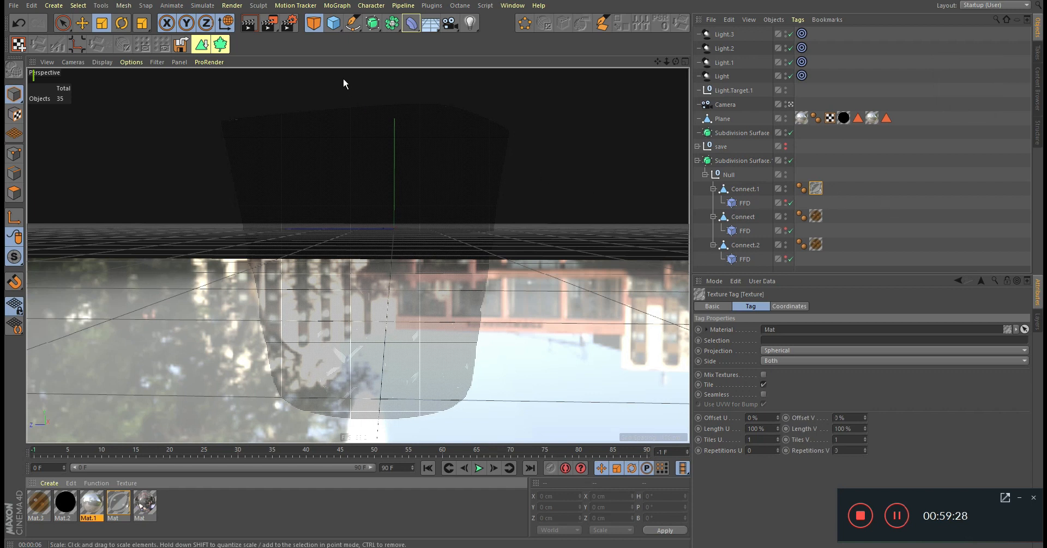
click(256, 27)
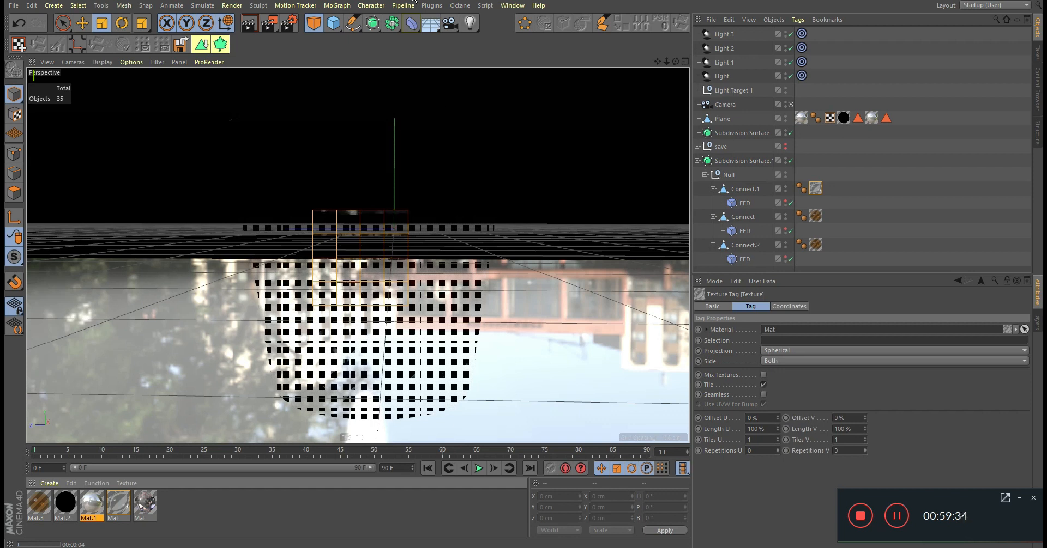
key(Home)
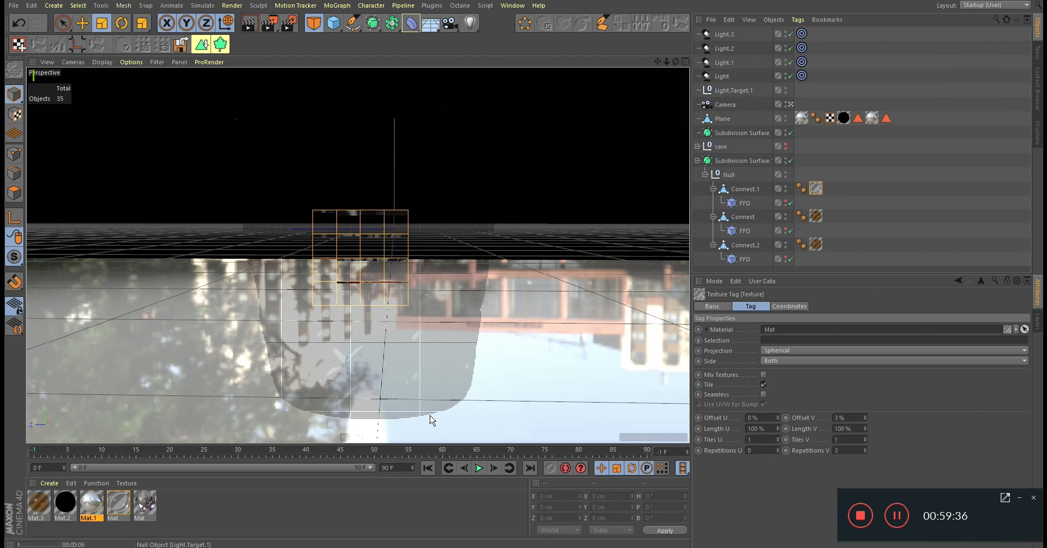